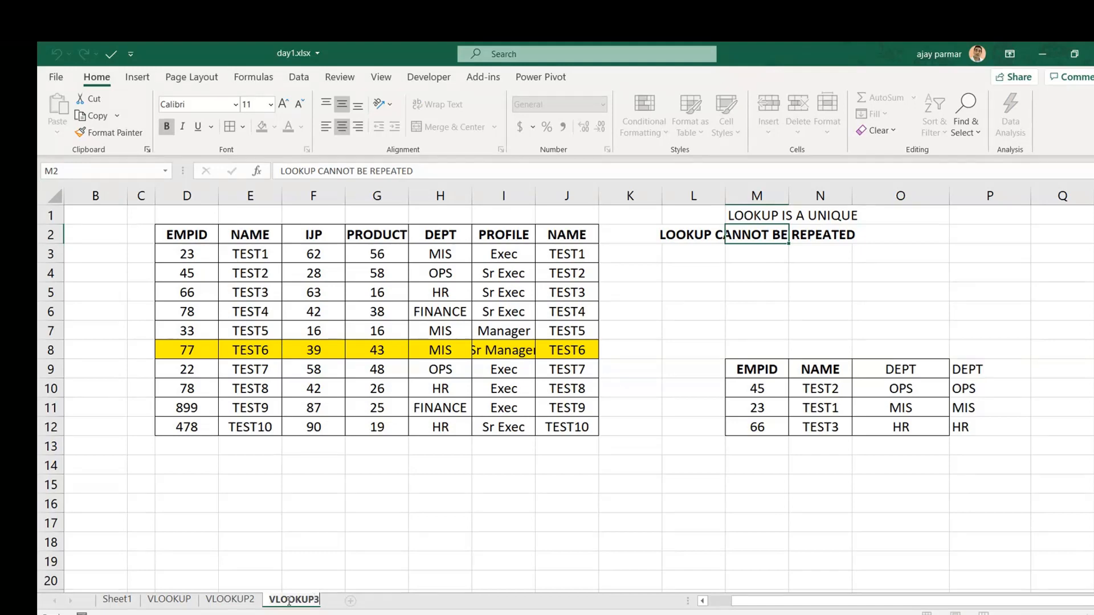
Step: Copy the full employee table from the VLOOKUP3 sheet into a new sheet, starting at cell D3
{"action": "left_click", "coordinate": [188, 235]}
{"action": "key", "text": "ctrl+a"}
{"action": "key", "text": "ctrl+c"}
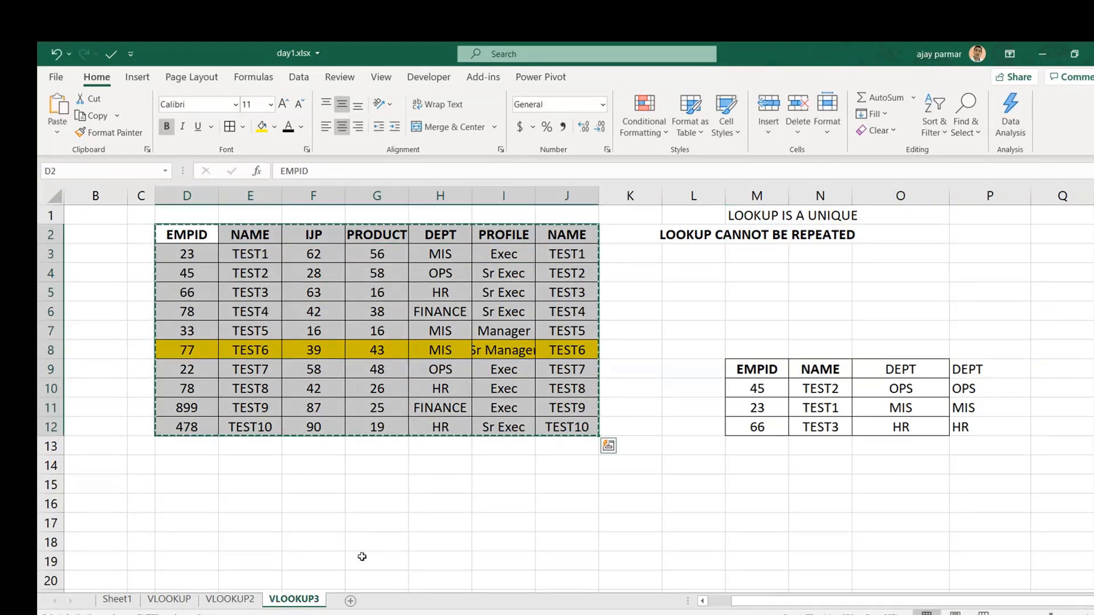
{"action": "left_click", "coordinate": [350, 600]}
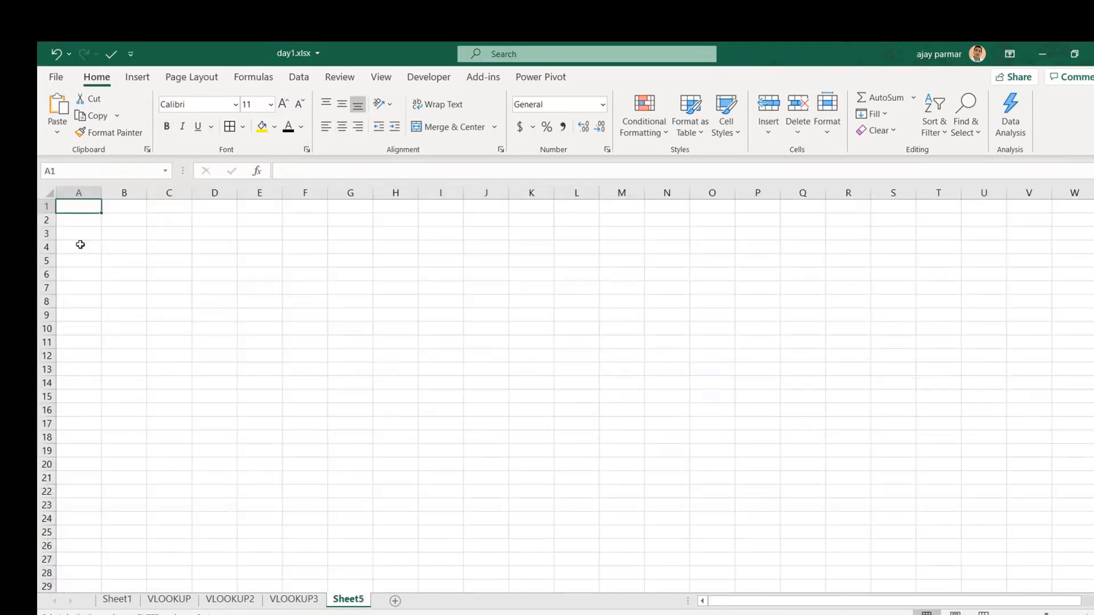
{"action": "left_click", "coordinate": [194, 232]}
{"action": "key", "text": "ctrl+v"}
{"action": "key", "text": "ctrl"}
{"action": "scroll", "coordinate": [252, 364], "scroll_direction": "up", "scroll_amount": 2}
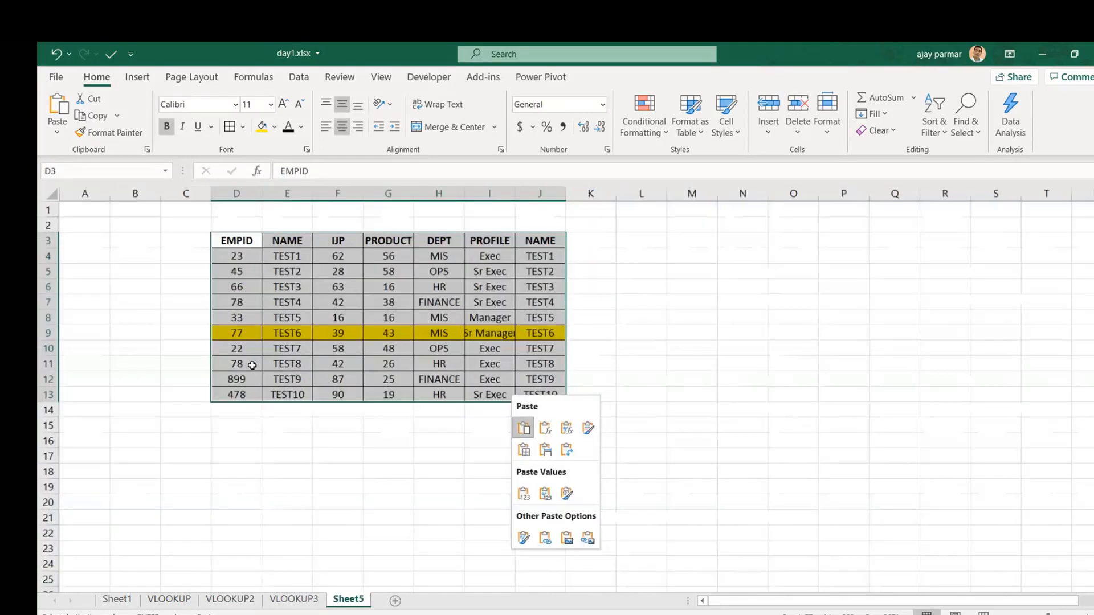
{"action": "key", "text": "Escape"}
Step: Replace the placeholders TEST1 to TEST5 in cells E4:E8 of the NAME column with employees' first names in capitals
{"action": "left_click", "coordinate": [289, 262]}
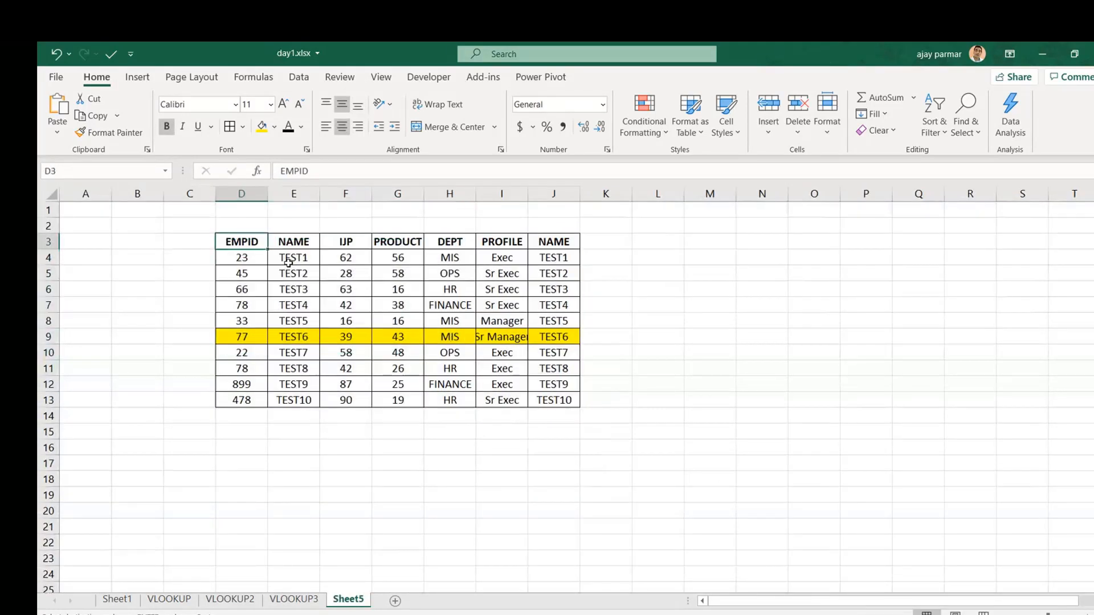
{"action": "type", "text": "SUSHIL"}
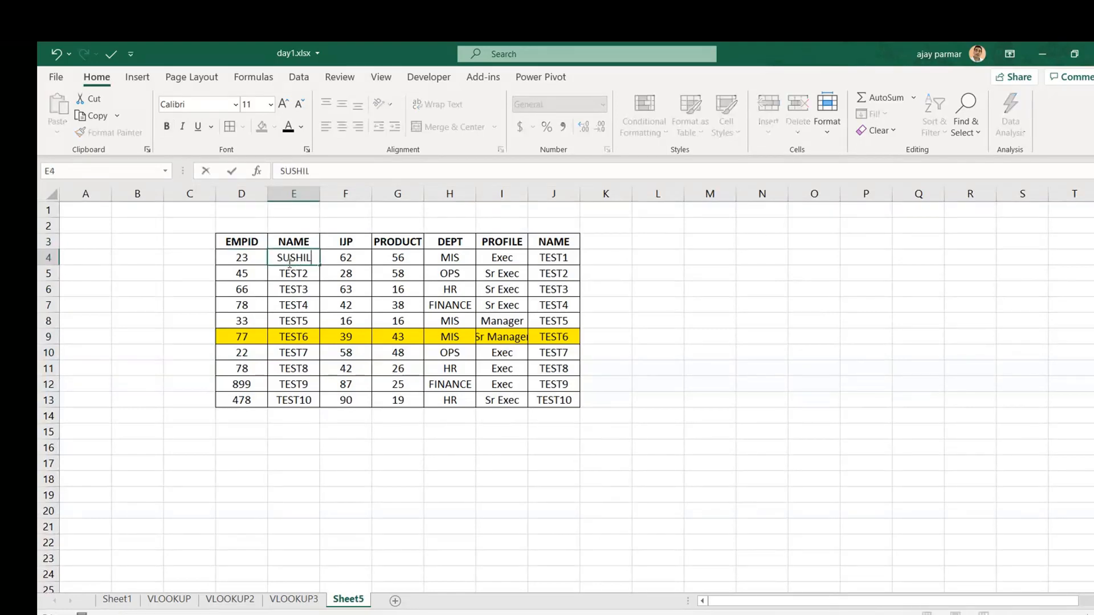
{"action": "key", "text": "Return"}
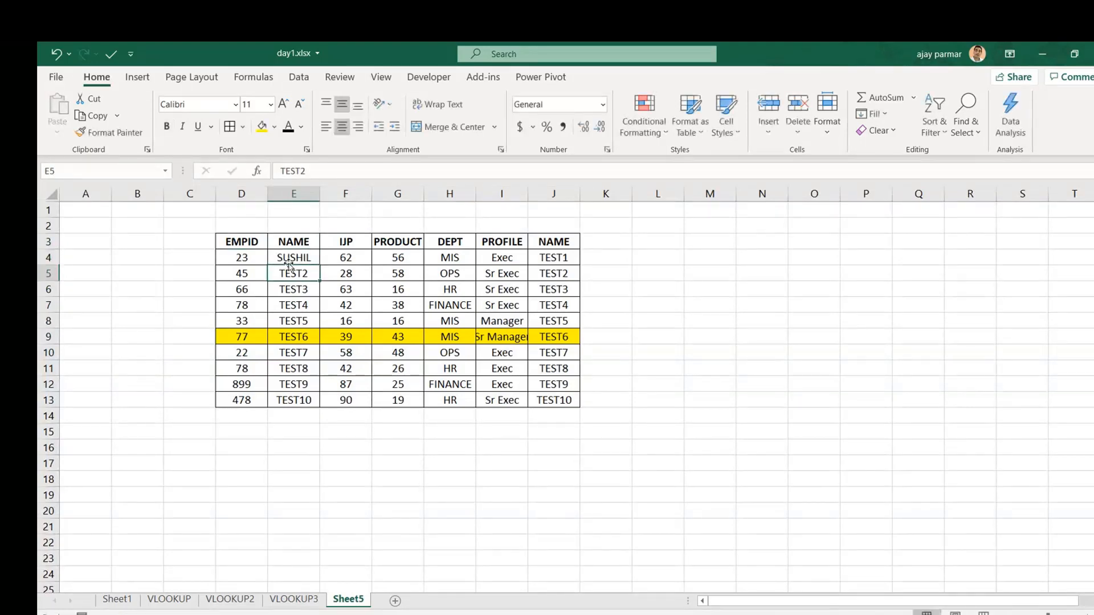
{"action": "type", "text": "AJAY"}
{"action": "key", "text": "Return"}
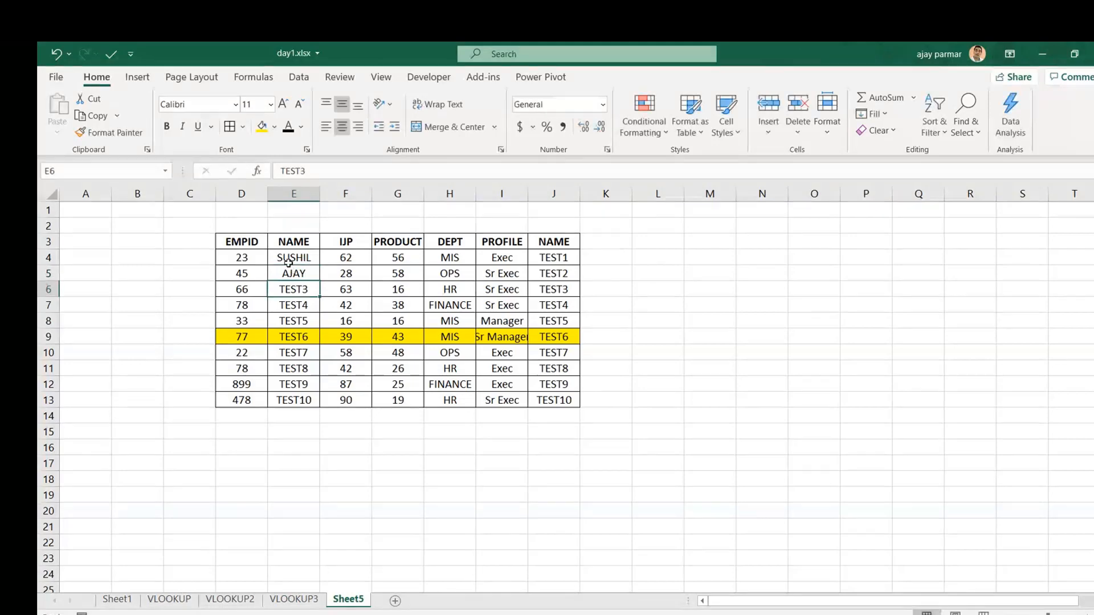
{"action": "type", "text": "SUNIL"}
{"action": "key", "text": "Return"}
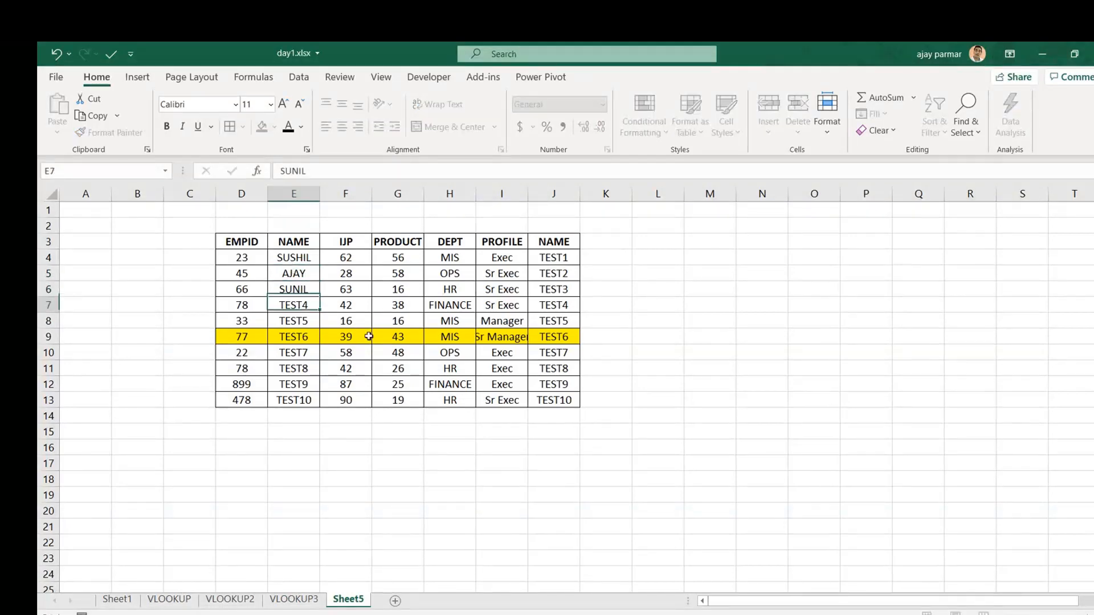
{"action": "type", "text": "RAJAT"}
{"action": "key", "text": "Return"}
{"action": "type", "text": "RITIKA"}
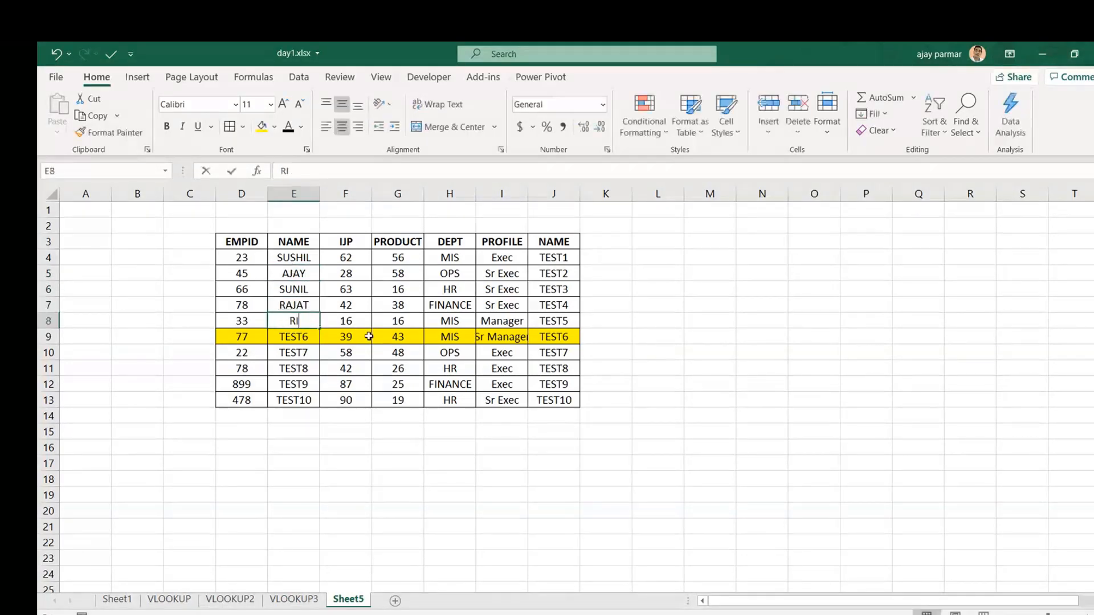
{"action": "key", "text": "Return"}
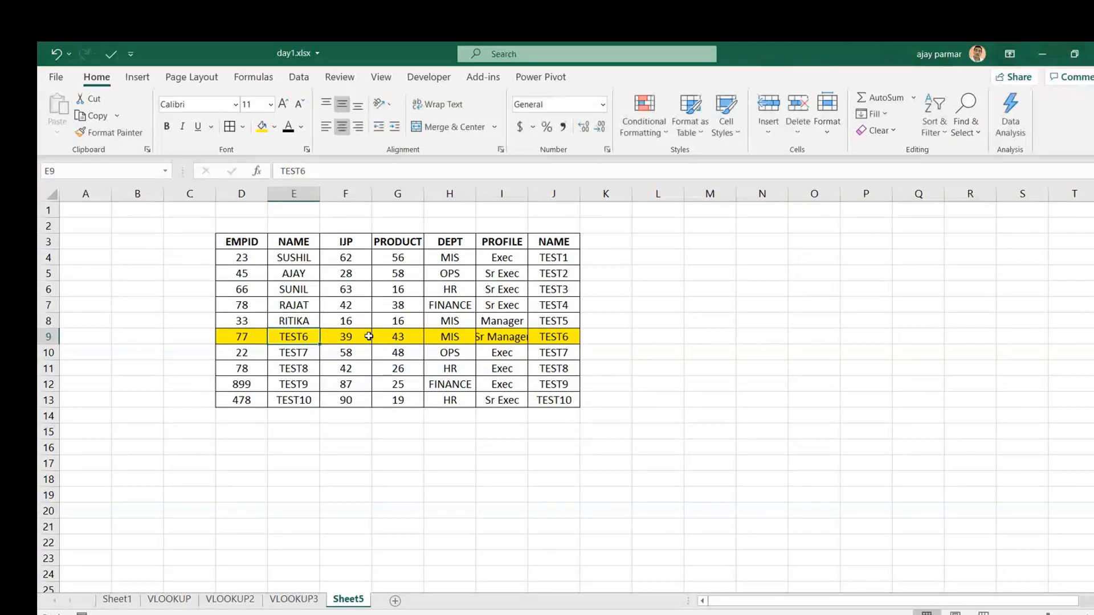
Step: Replace the placeholders TEST6 to TEST8 in cells E9:E11 with employees' first names in capitals
{"action": "type", "text": "JYOTSAN"}
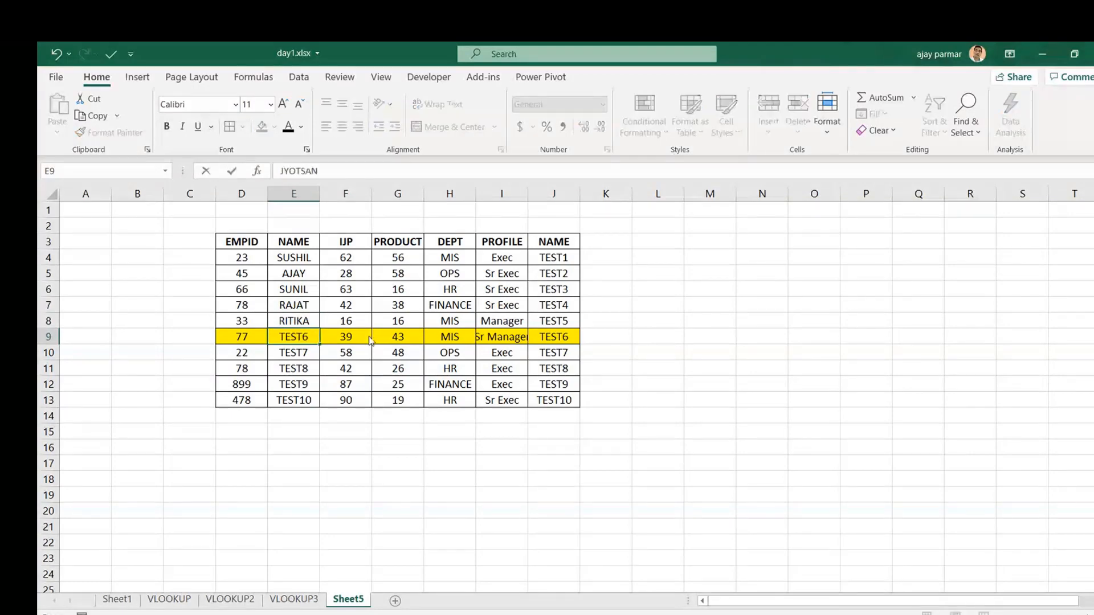
{"action": "type", "text": "A"}
{"action": "key", "text": "Return"}
{"action": "type", "text": "RIT"}
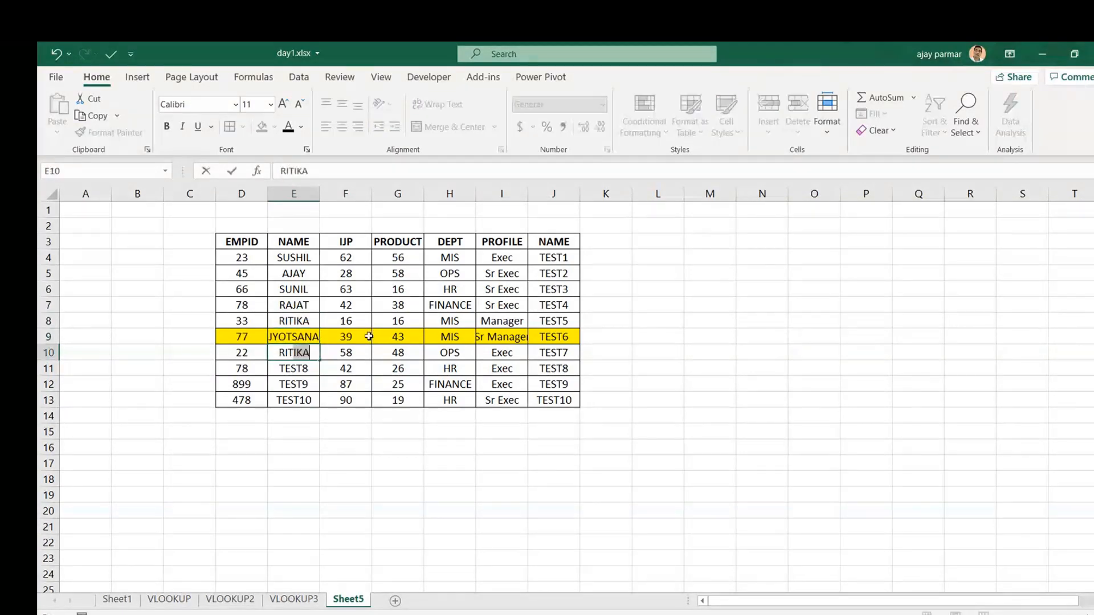
{"action": "type", "text": "I"}
{"action": "key", "text": "BackSpace"}
{"action": "key", "text": "Return"}
{"action": "type", "text": "SURESH"}
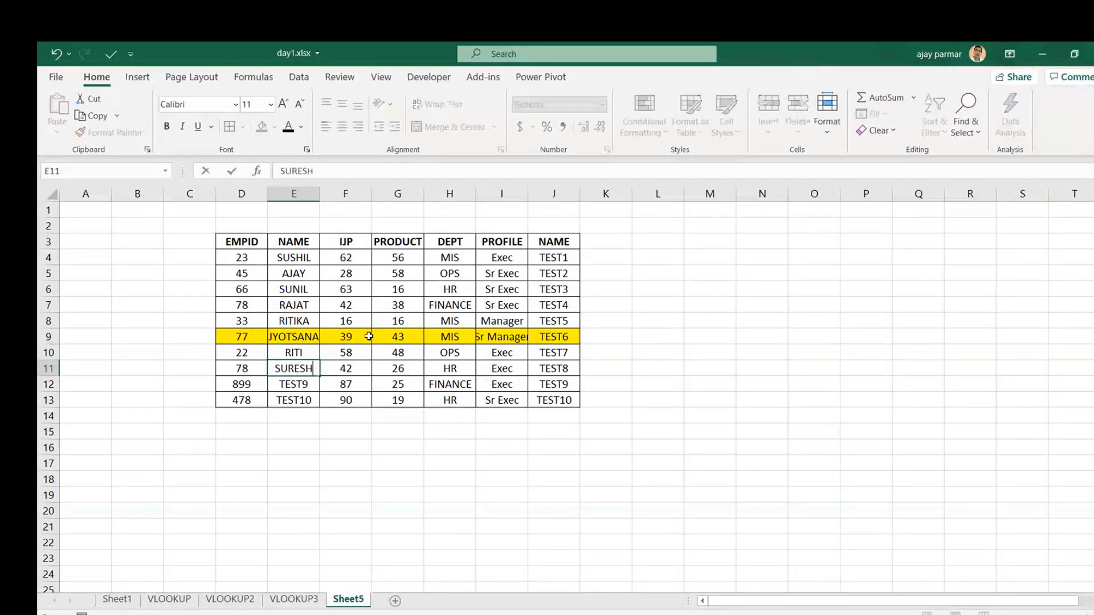
{"action": "key", "text": "Return"}
Step: Fill E12 with another first name in capitals and E13 with the same name as in E5
{"action": "type", "text": "ven"}
{"action": "key", "text": "BackSpace"}
{"action": "key", "text": "BackSpace"}
{"action": "key", "text": "BackSpace"}
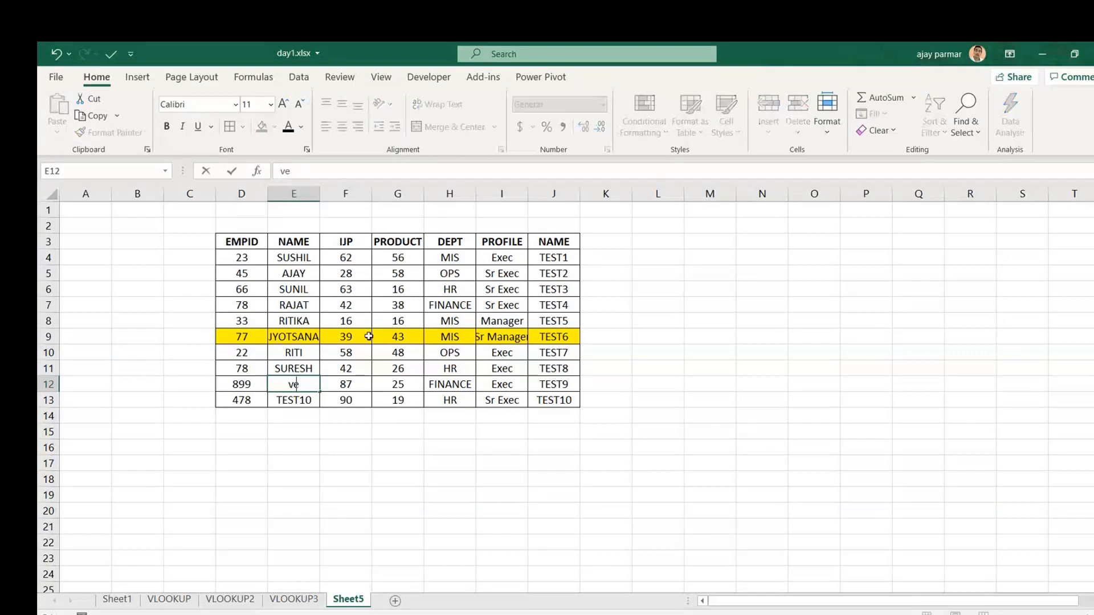
{"action": "type", "text": "VENKAT"}
{"action": "key", "text": "Return"}
{"action": "type", "text": "AJAY"}
{"action": "key", "text": "Return"}
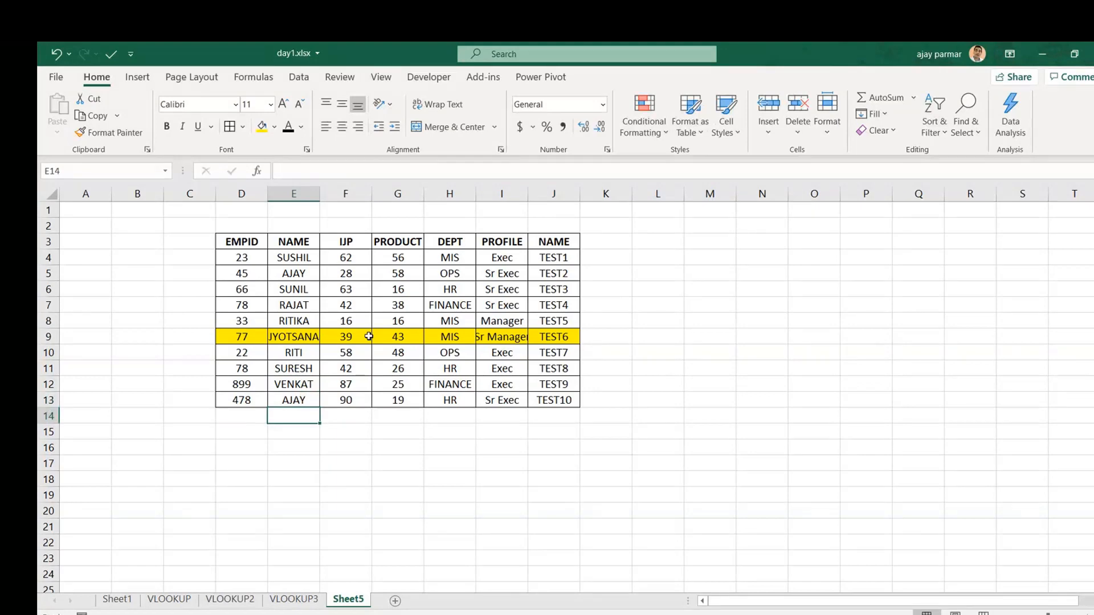
Step: Overwrite the name in cell E7 with the same first name as in E4, creating a duplicate
{"action": "key", "text": "Up"}
{"action": "key", "text": "Up"}
{"action": "key", "text": "Up"}
{"action": "key", "text": "Up"}
{"action": "key", "text": "Up"}
{"action": "key", "text": "Up"}
{"action": "key", "text": "Up"}
{"action": "key", "text": "Up"}
{"action": "key", "text": "Down"}
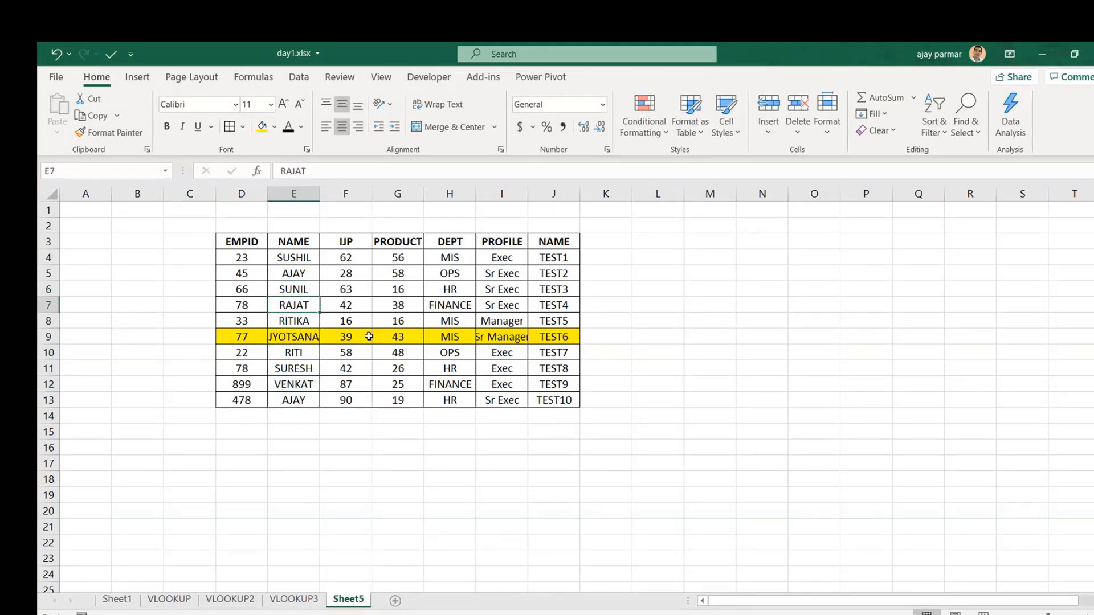
{"action": "key", "text": "Up"}
{"action": "key", "text": "Up"}
{"action": "key", "text": "Down"}
{"action": "key", "text": "Down"}
{"action": "type", "text": "SUSHIL"}
{"action": "key", "text": "Return"}
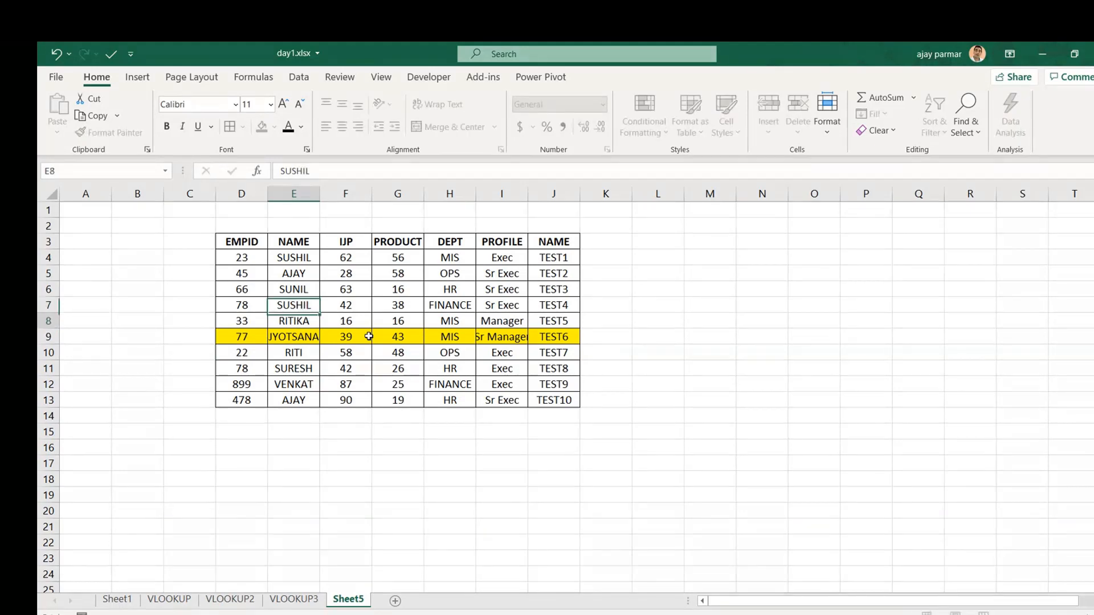
Step: Auto-fit the width of the PROFILE column I to its contents
{"action": "left_click", "coordinate": [369, 355]}
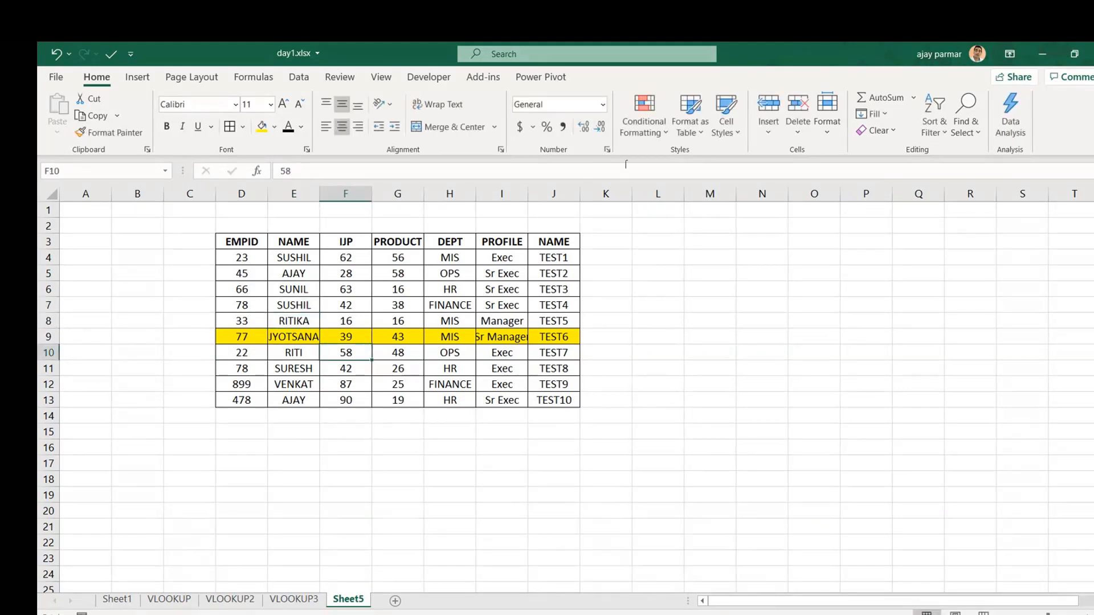
{"action": "double_click", "coordinate": [526, 194]}
{"action": "left_click", "coordinate": [109, 273]}
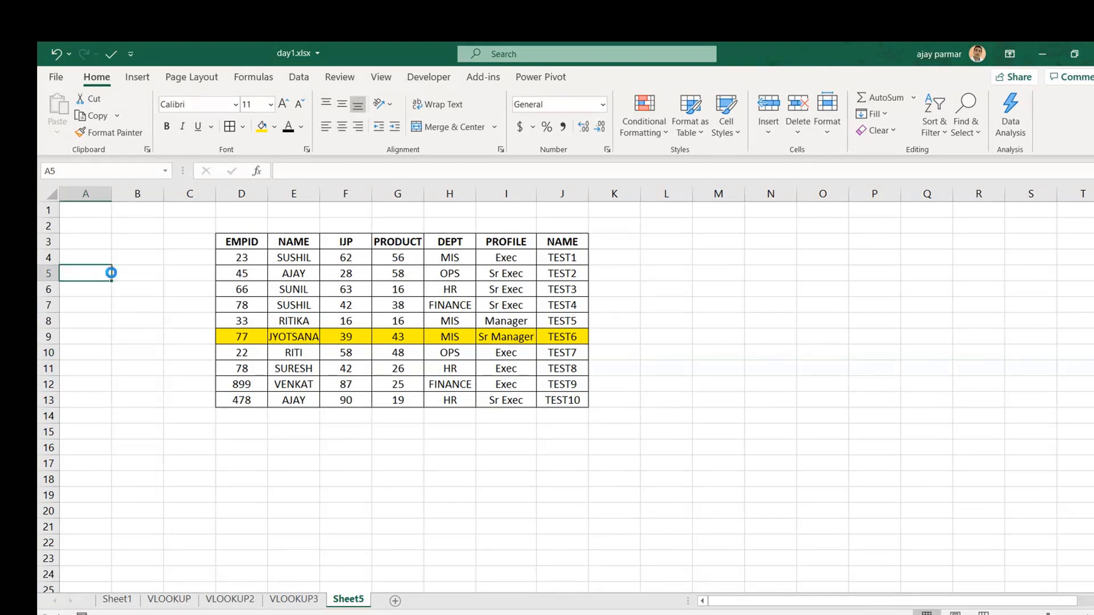
{"action": "scroll", "coordinate": [111, 273], "scroll_direction": "up", "scroll_amount": 3}
Step: Delete the empty columns B and C so the table starts in column B
{"action": "left_click", "coordinate": [225, 198]}
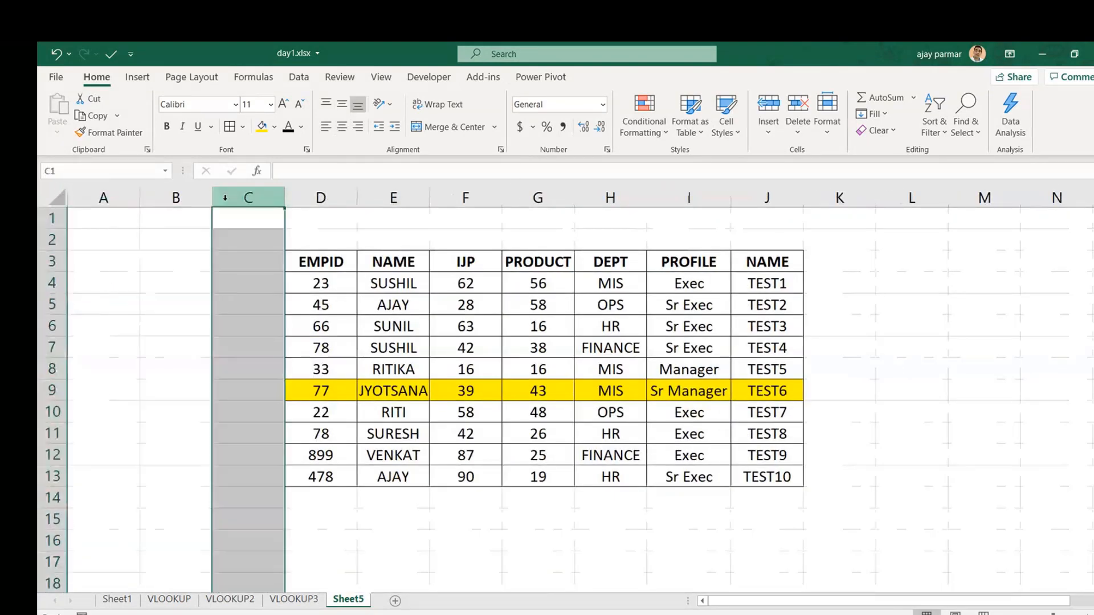
{"action": "left_click_drag", "start_coordinate": [225, 197], "coordinate": [191, 198]}
{"action": "right_click", "coordinate": [192, 200]}
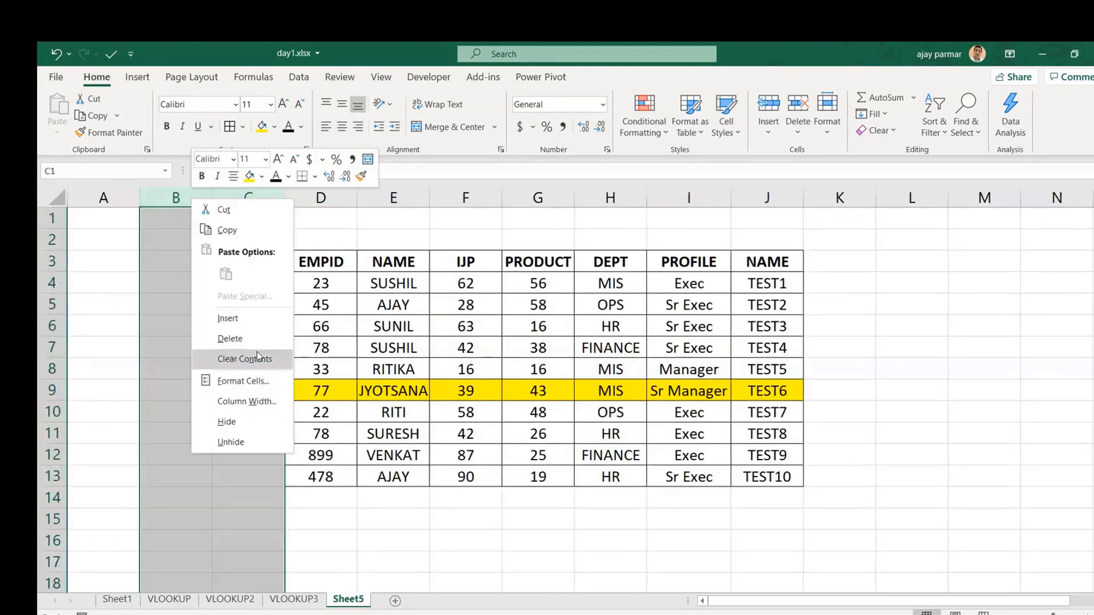
{"action": "left_click", "coordinate": [242, 336]}
{"action": "left_click", "coordinate": [149, 268]}
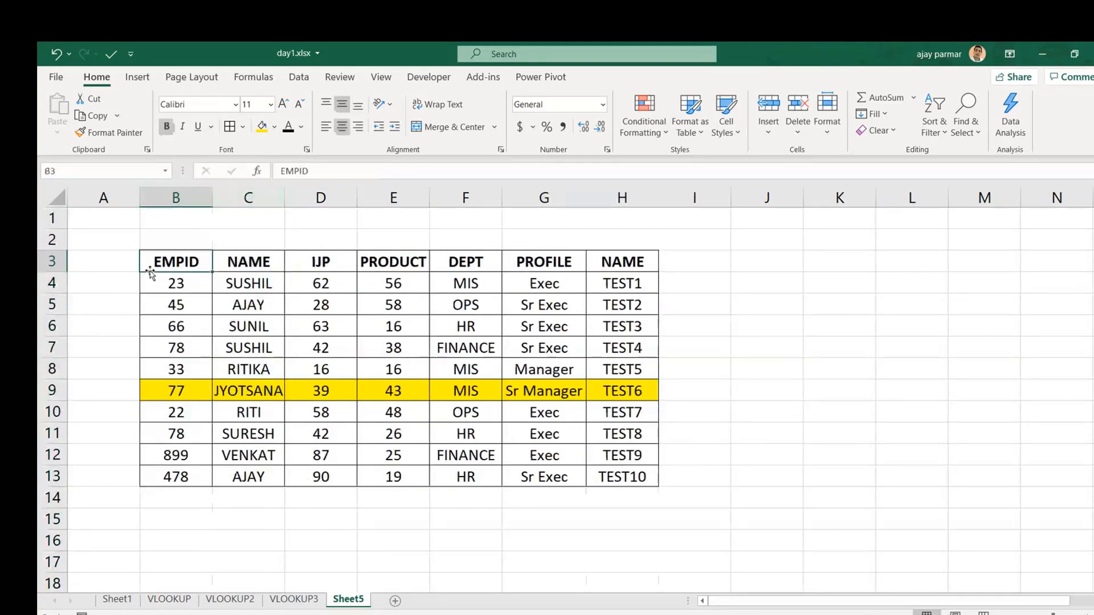
Step: Enter the headings EMPID in K5 and NAME in L5, and narrow the empty column A
{"action": "left_click", "coordinate": [807, 299]}
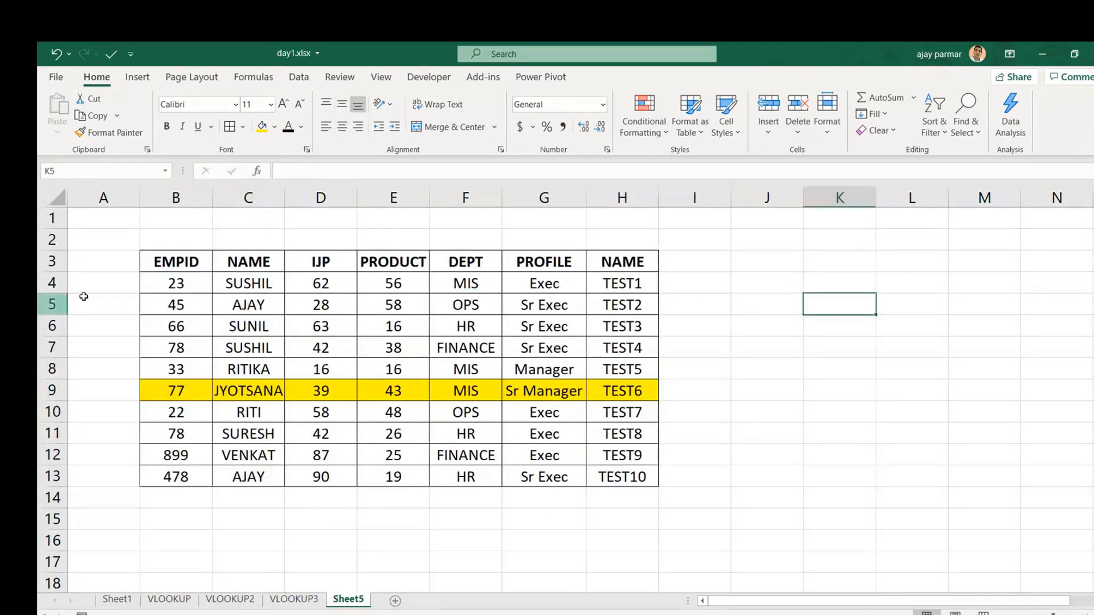
{"action": "type", "text": "EMPID"}
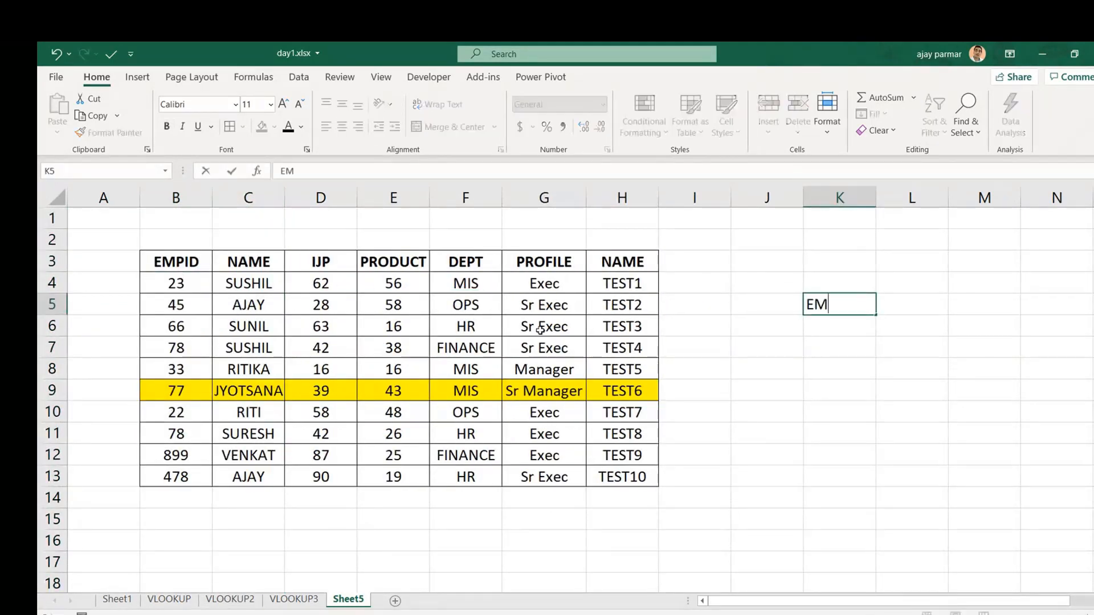
{"action": "key", "text": "Return"}
{"action": "key", "text": "Up"}
{"action": "key", "text": "Tab"}
{"action": "type", "text": "NAME"}
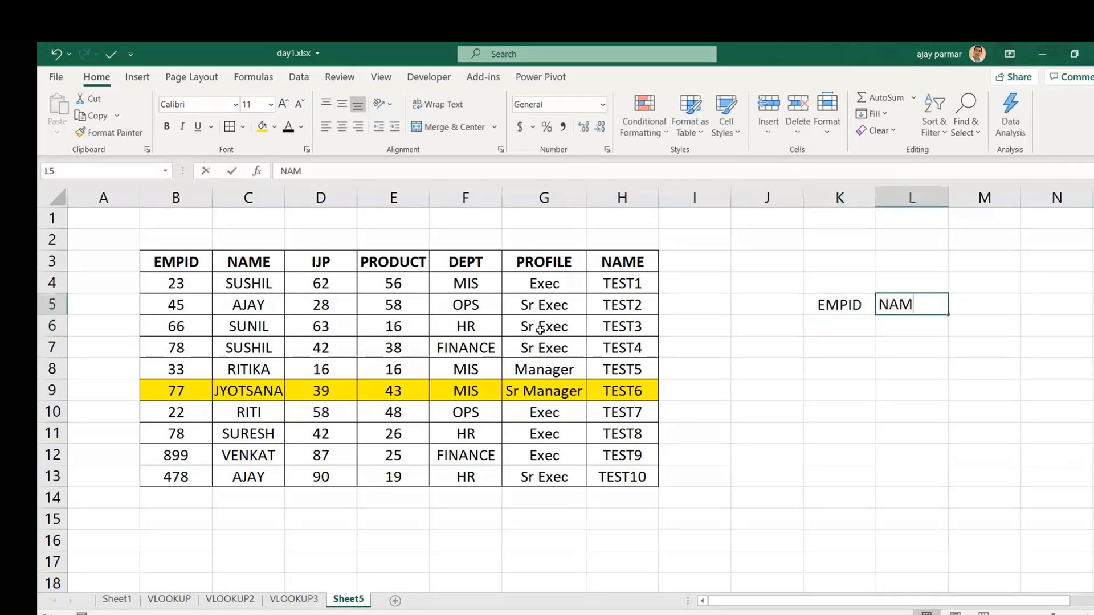
{"action": "key", "text": "Return"}
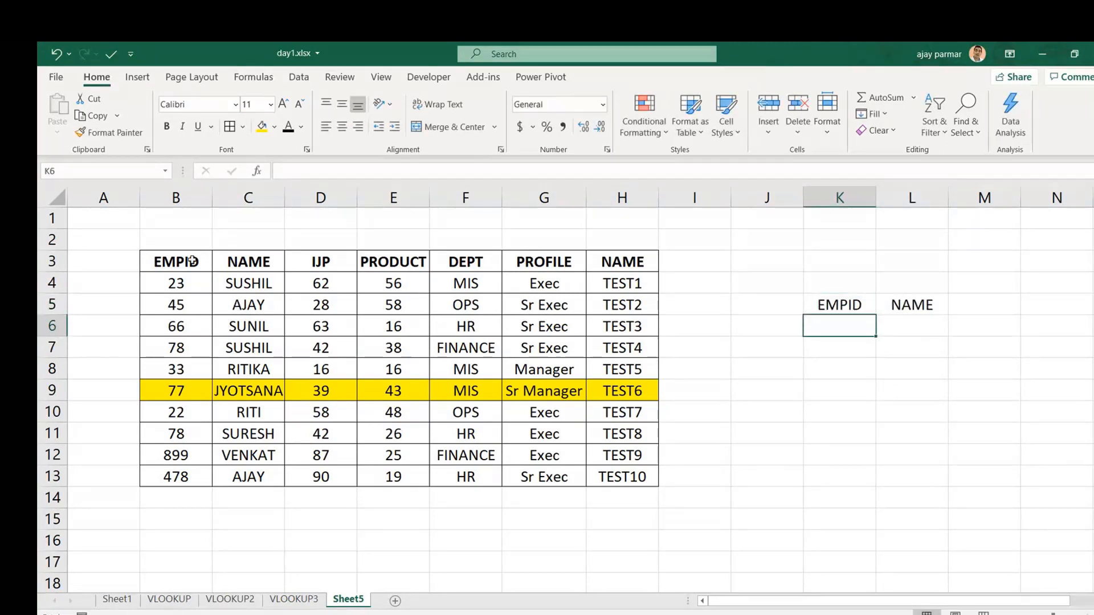
{"action": "left_click_drag", "start_coordinate": [141, 190], "coordinate": [100, 198]}
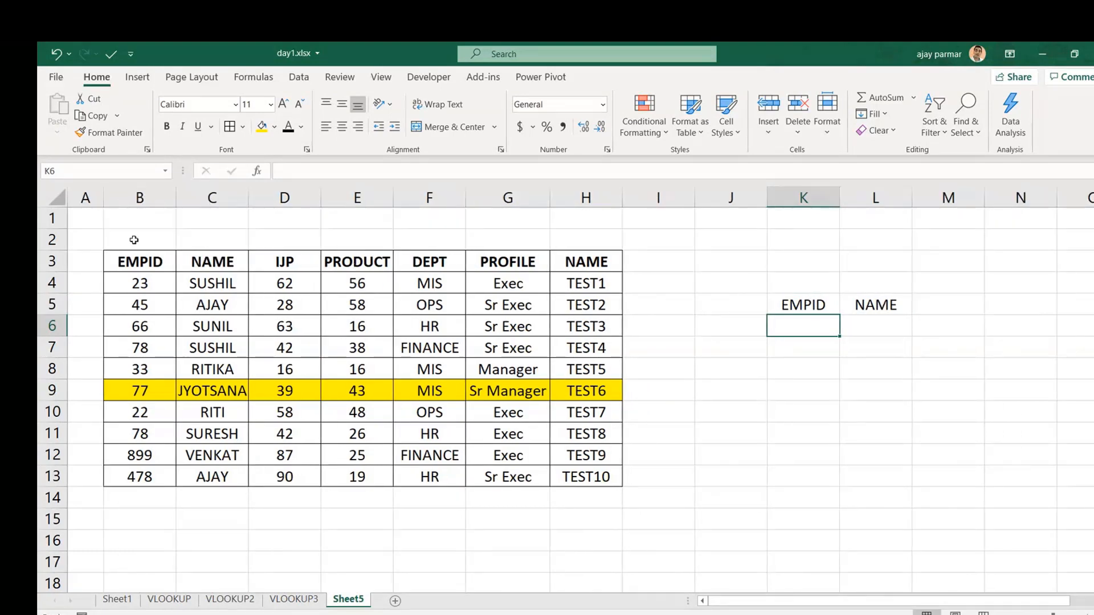
{"action": "left_click", "coordinate": [168, 269]}
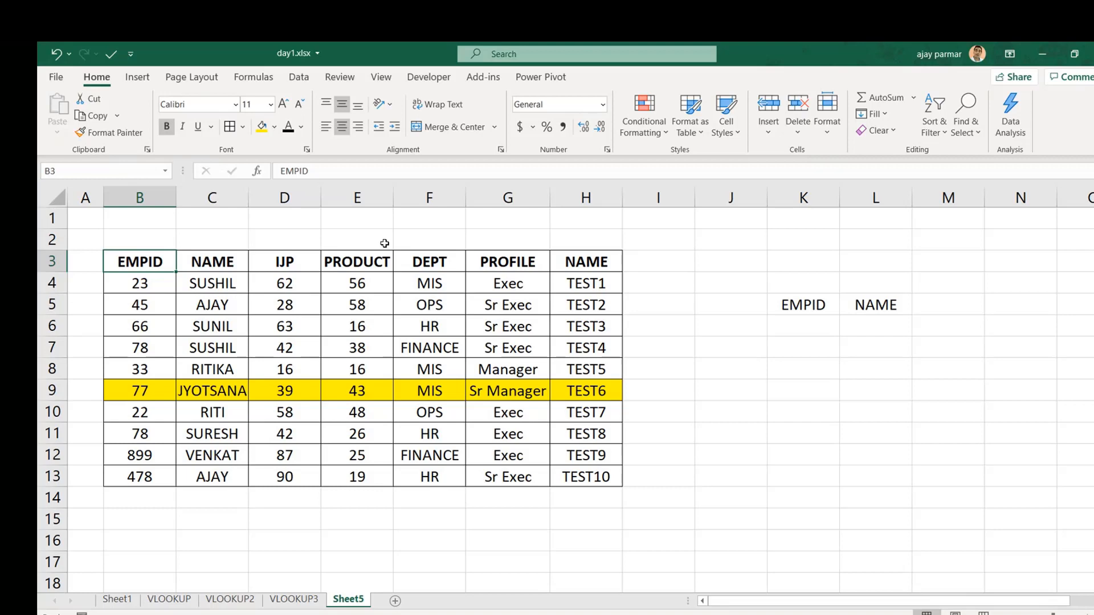
Step: Copy the first three employees' IDs and names from B4:C6 to the lookup list starting at K6
{"action": "left_click", "coordinate": [140, 283]}
{"action": "key", "text": "shift+Right"}
{"action": "key", "text": "shift+Down"}
{"action": "key", "text": "shift+Down"}
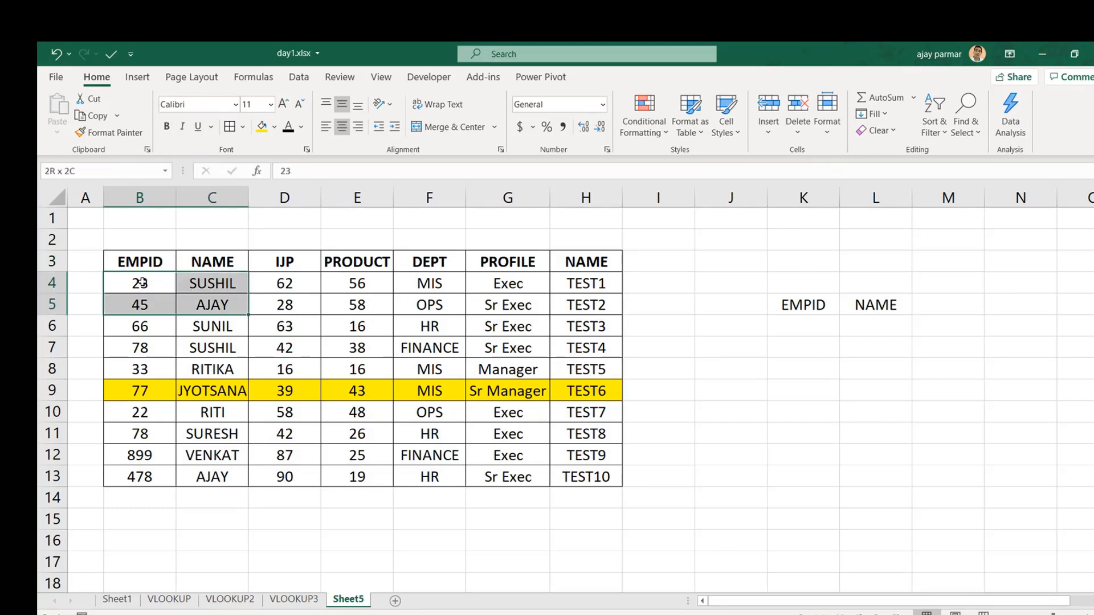
{"action": "key", "text": "ctrl+c"}
{"action": "left_click", "coordinate": [803, 326]}
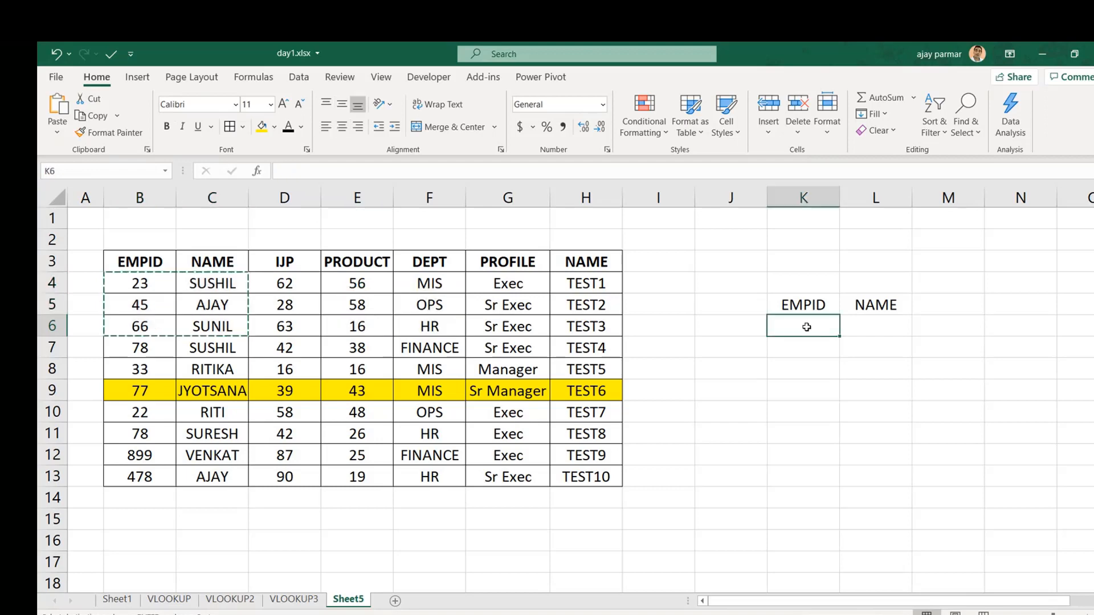
{"action": "key", "text": "ctrl+v"}
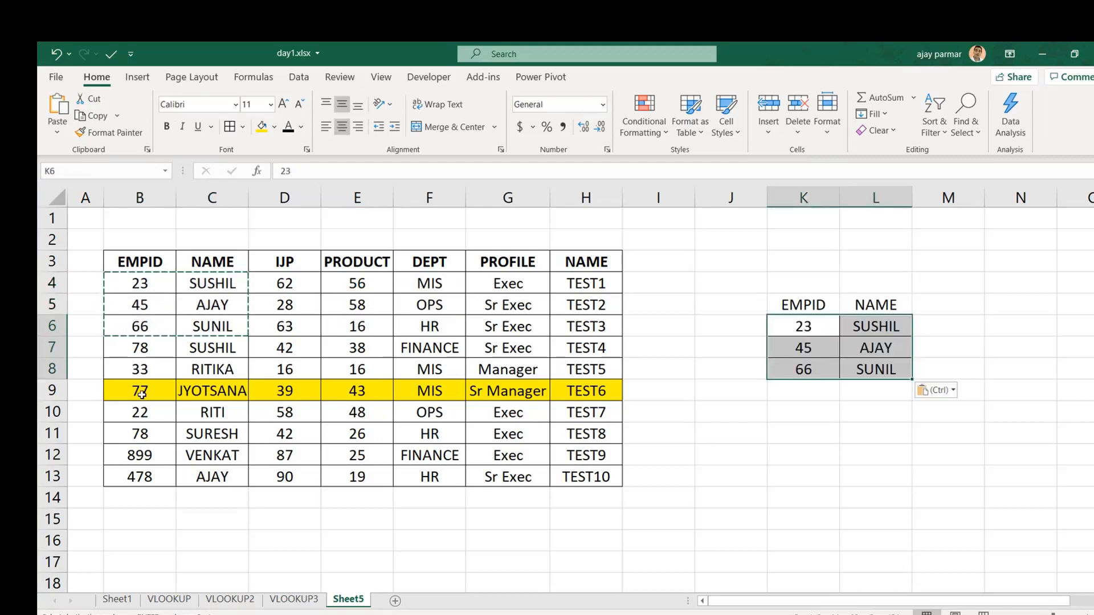
Step: Copy the ID and name of the table's fourth employee from B7:C7 to K9
{"action": "left_click", "coordinate": [139, 349]}
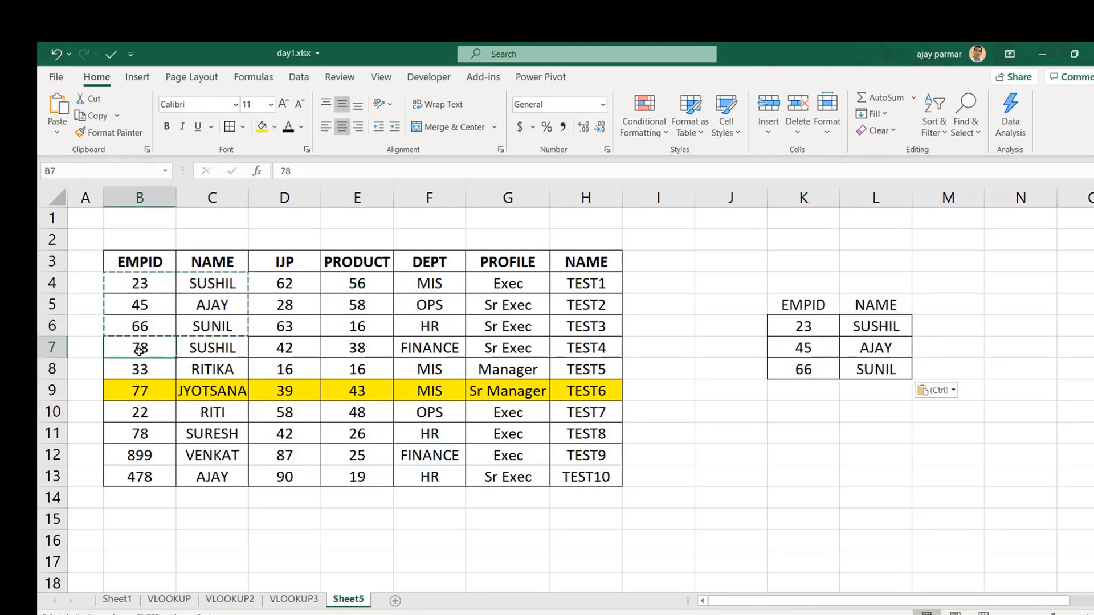
{"action": "key", "text": "shift+Right"}
{"action": "key", "text": "ctrl+c"}
{"action": "left_click", "coordinate": [791, 404]}
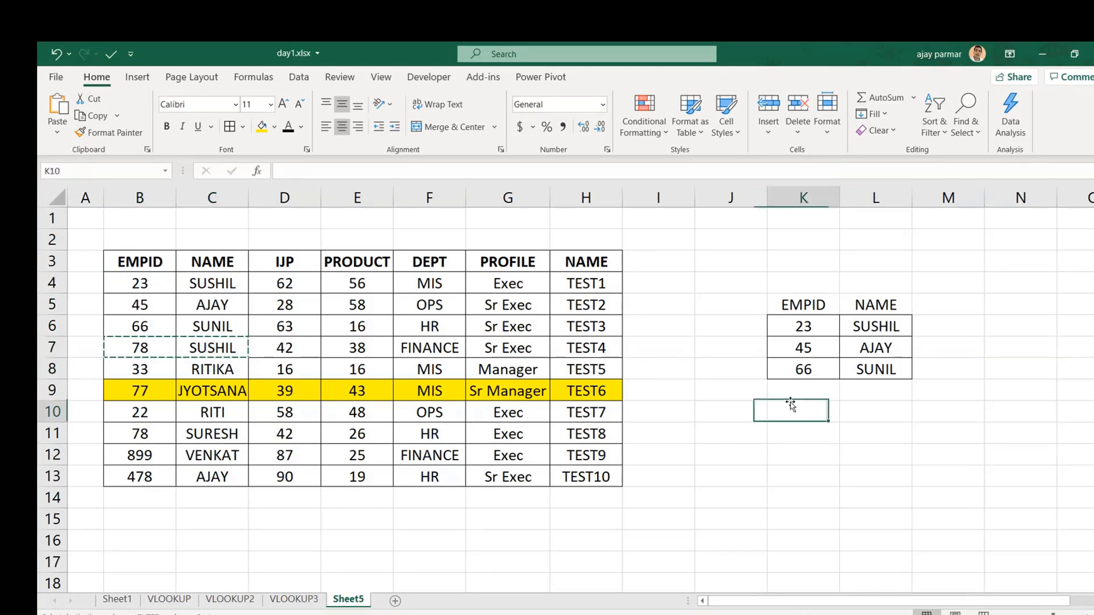
{"action": "left_click", "coordinate": [796, 387]}
{"action": "key", "text": "ctrl+v"}
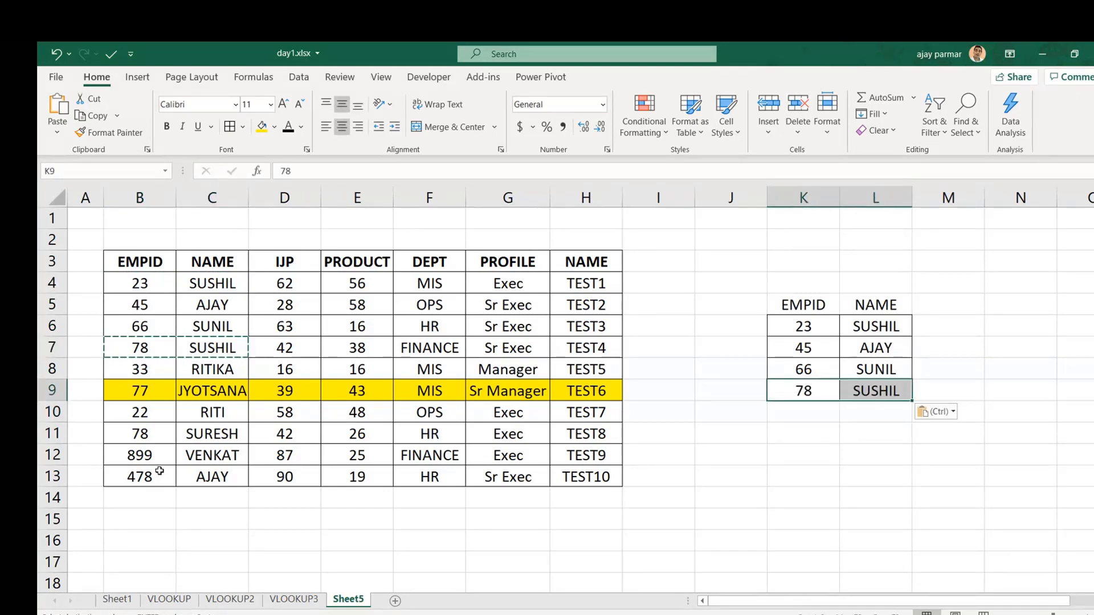
Step: Copy the ID and name of the table's last employee from B13:C13 to K10
{"action": "left_click", "coordinate": [159, 471]}
{"action": "key", "text": "shift+Right"}
{"action": "key", "text": "ctrl+c"}
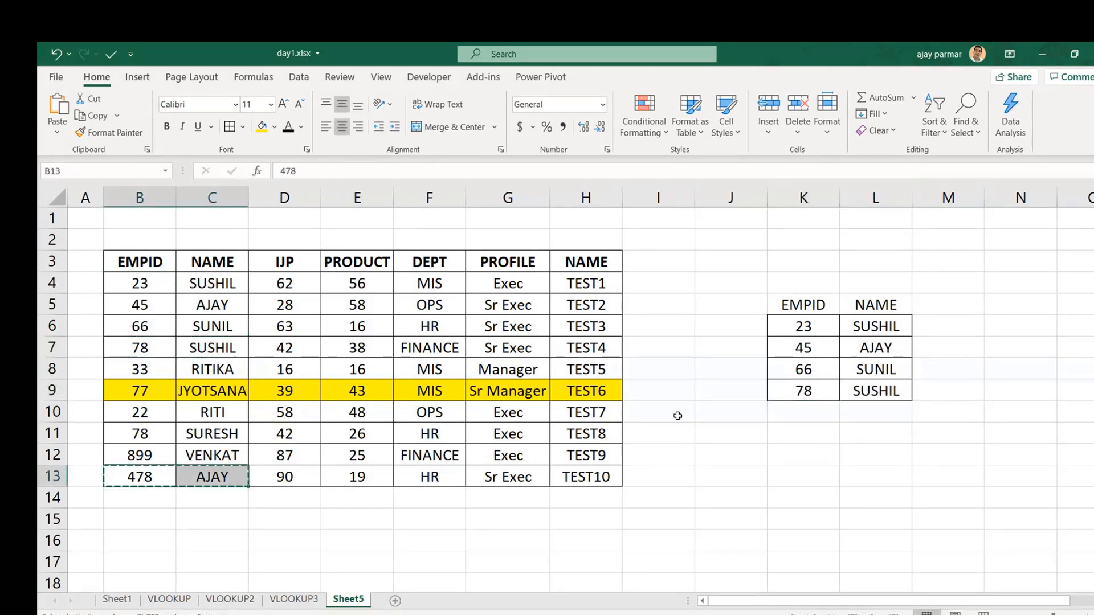
{"action": "left_click", "coordinate": [802, 414]}
{"action": "key", "text": "ctrl+v"}
Step: Enter the heading PRODUCT in M5 beside the lookup list's NAME heading
{"action": "left_click", "coordinate": [950, 304]}
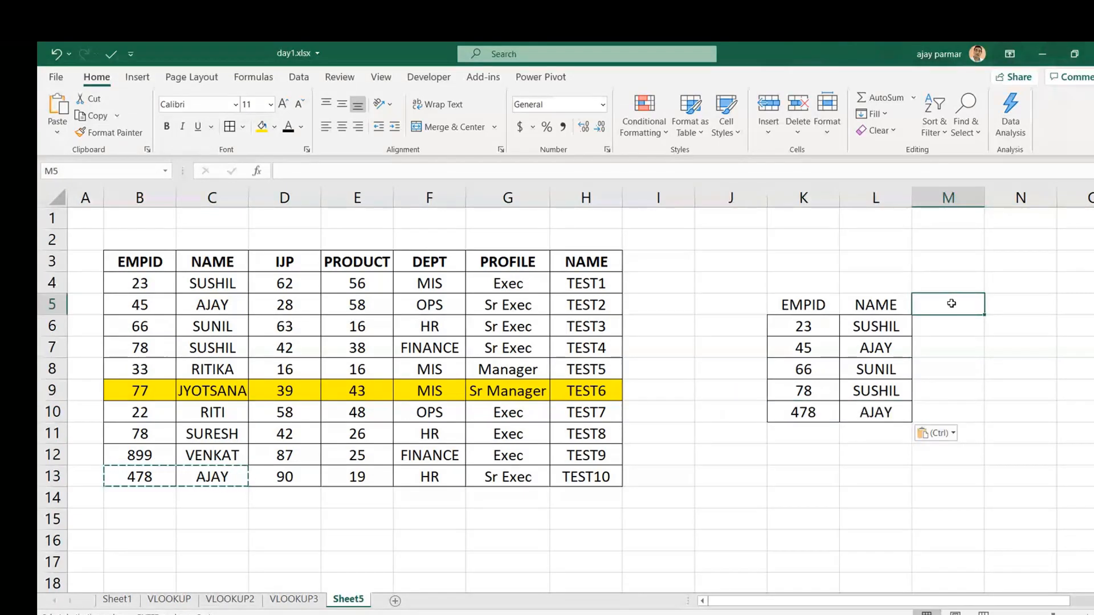
{"action": "type", "text": "PR"}
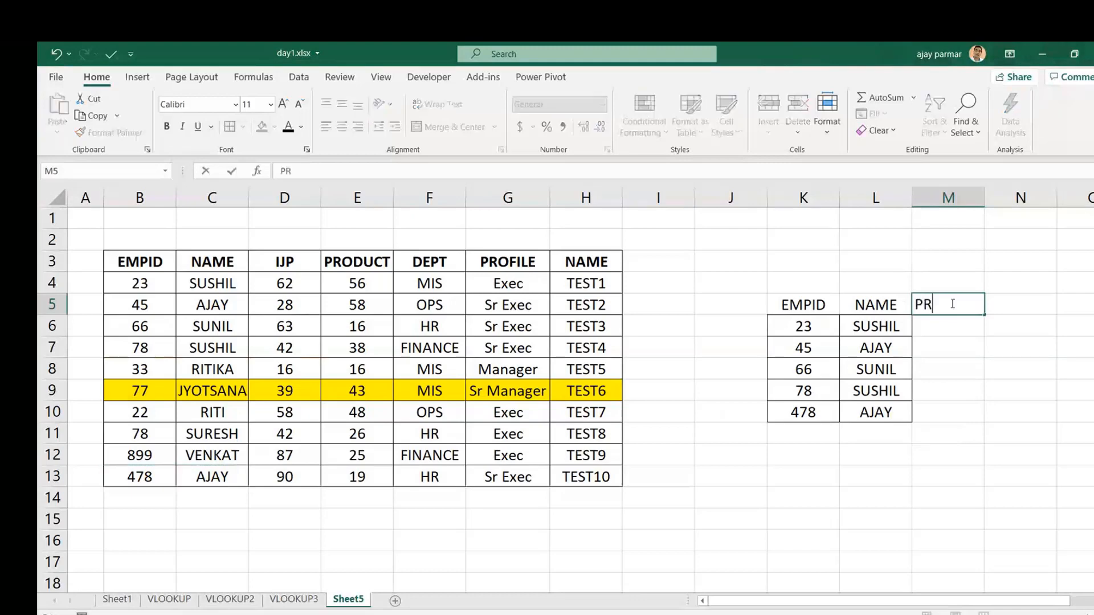
{"action": "type", "text": "ODUCT"}
{"action": "key", "text": "Return"}
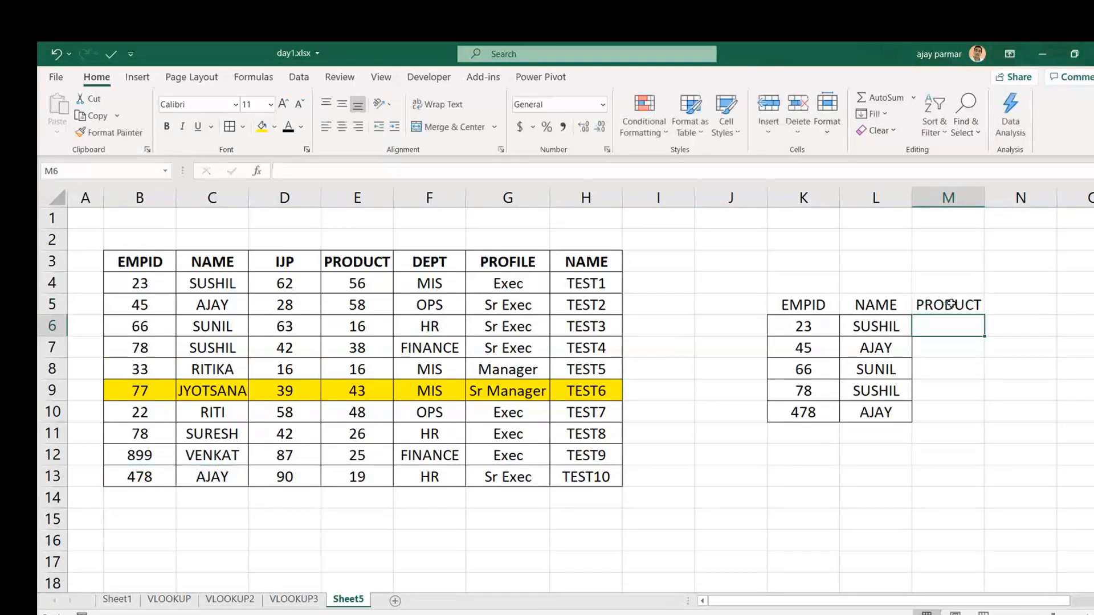
Step: Delete the employee table's second NAME column H, and widen the lookup list's NAME and PRODUCT columns
{"action": "left_click", "coordinate": [598, 196]}
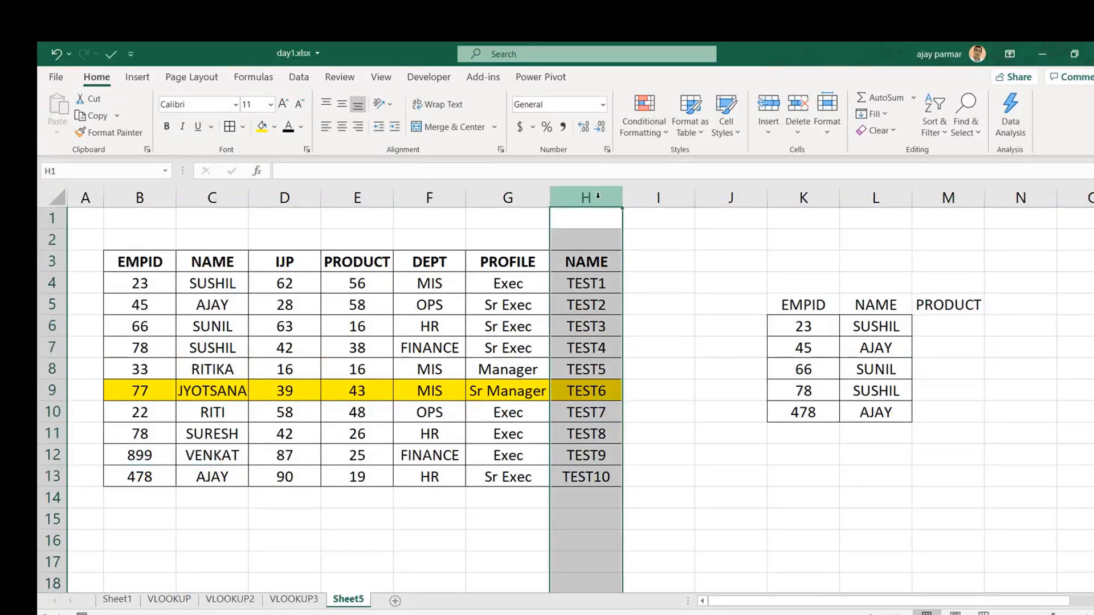
{"action": "key", "text": "ctrl+minus"}
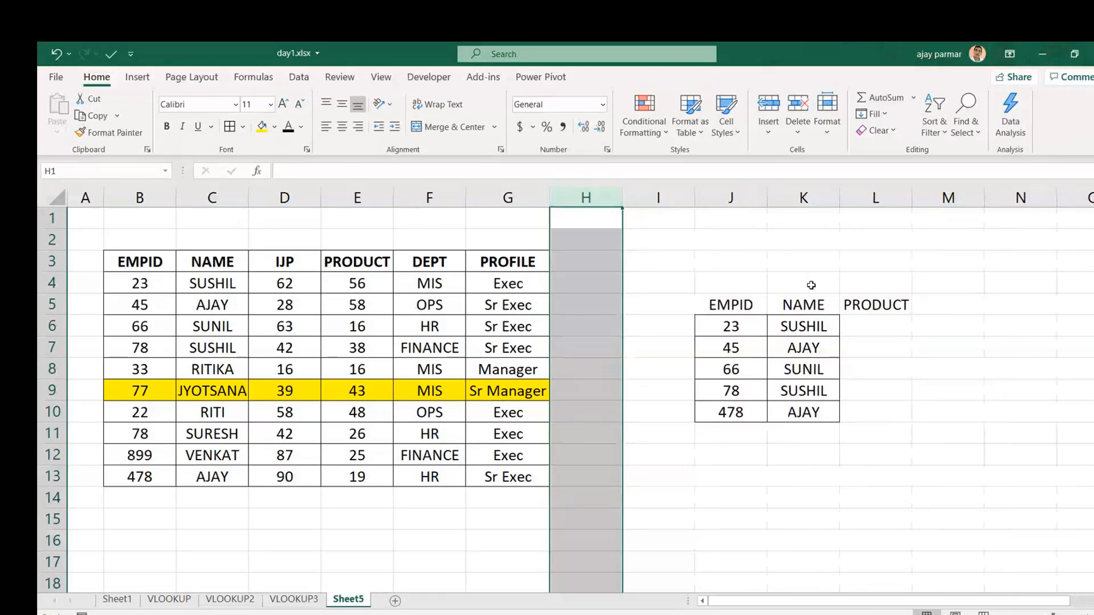
{"action": "left_click", "coordinate": [875, 310]}
{"action": "left_click", "coordinate": [886, 341]}
{"action": "left_click_drag", "start_coordinate": [913, 205], "coordinate": [982, 205]}
{"action": "left_click_drag", "start_coordinate": [839, 197], "coordinate": [869, 196]}
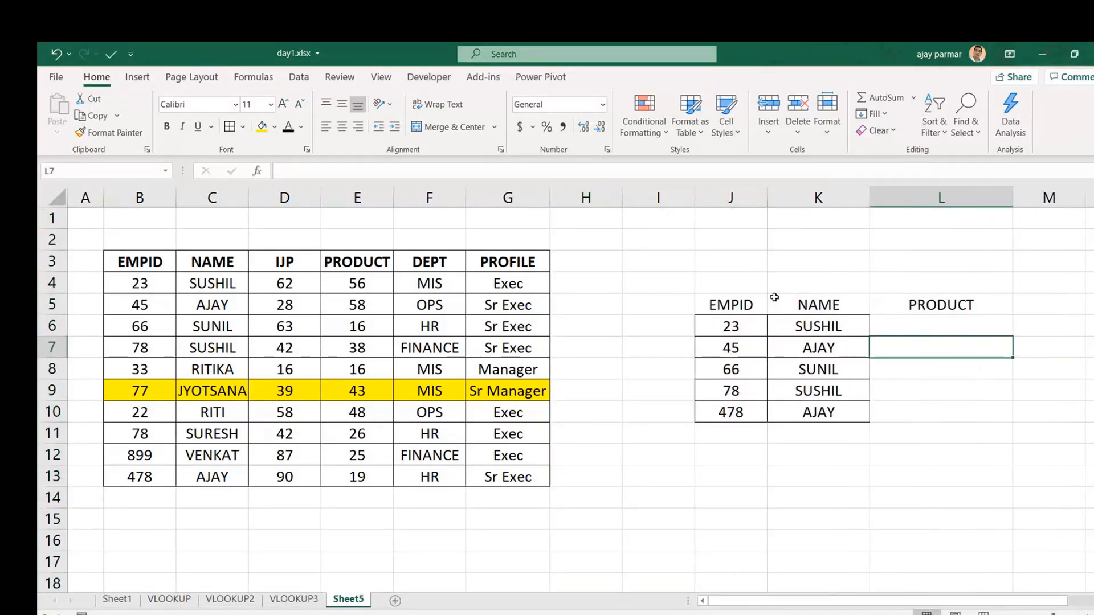
Step: Examine the EMPID and NAME values in the lookup list as possible lookup values
{"action": "left_click", "coordinate": [723, 326]}
{"action": "key", "text": "ctrl+shift+Down"}
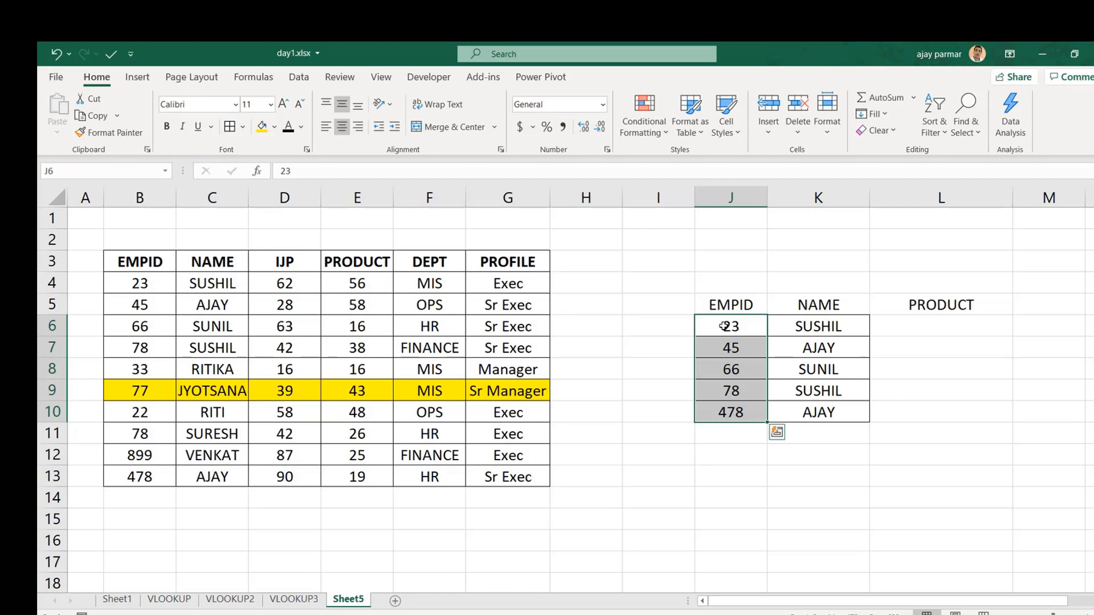
{"action": "key", "text": "Right"}
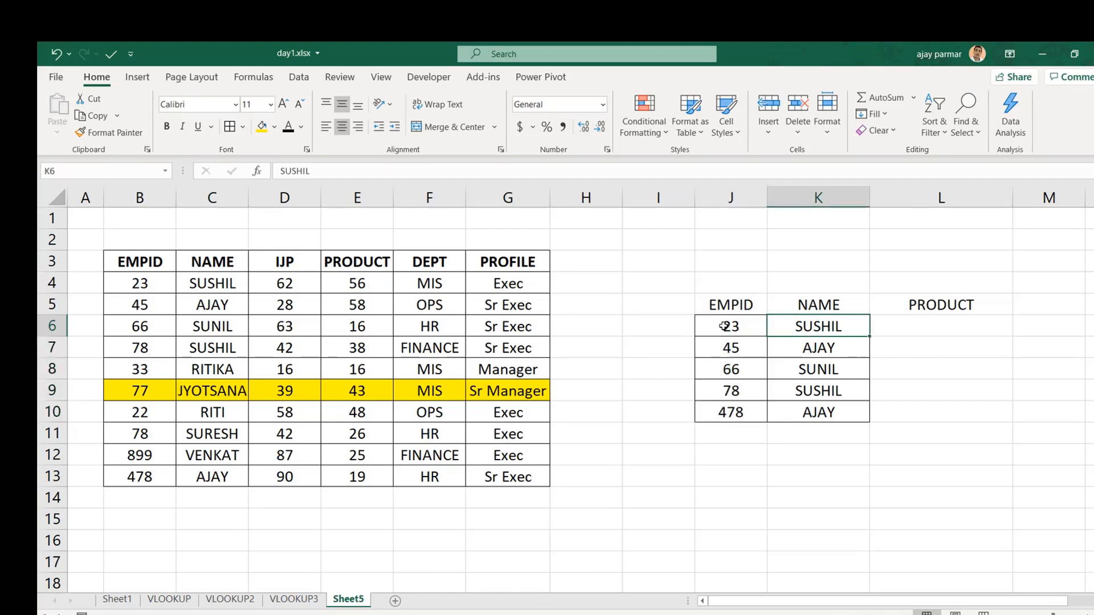
{"action": "key", "text": "shift+Down"}
{"action": "key", "text": "shift+Down"}
{"action": "key", "text": "shift+Down"}
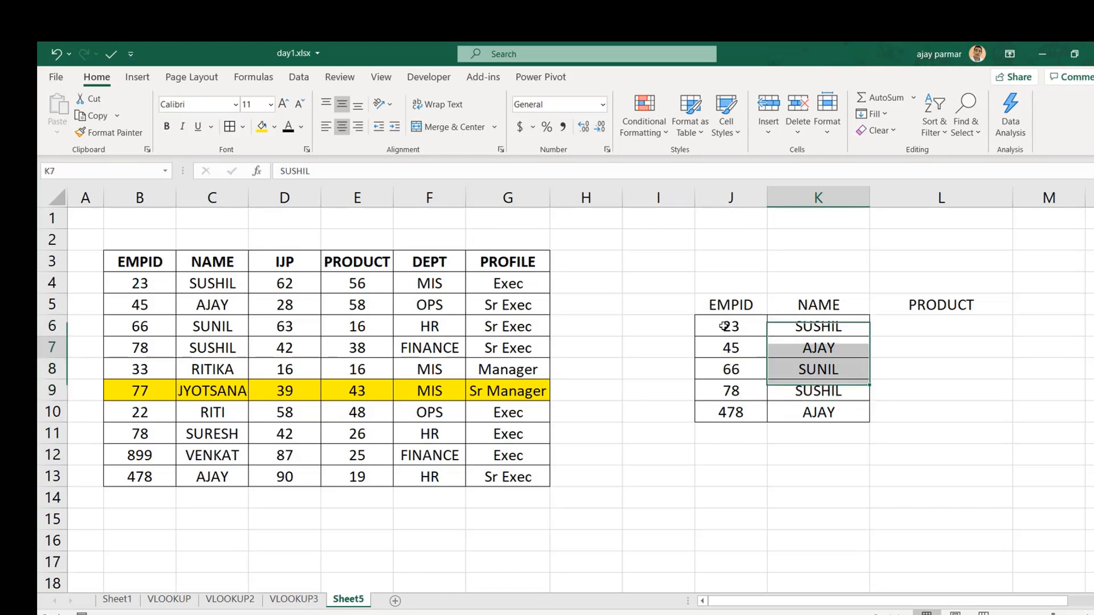
{"action": "key", "text": "Down"}
{"action": "left_click", "coordinate": [724, 325]}
{"action": "key", "text": "ctrl+shift+Down"}
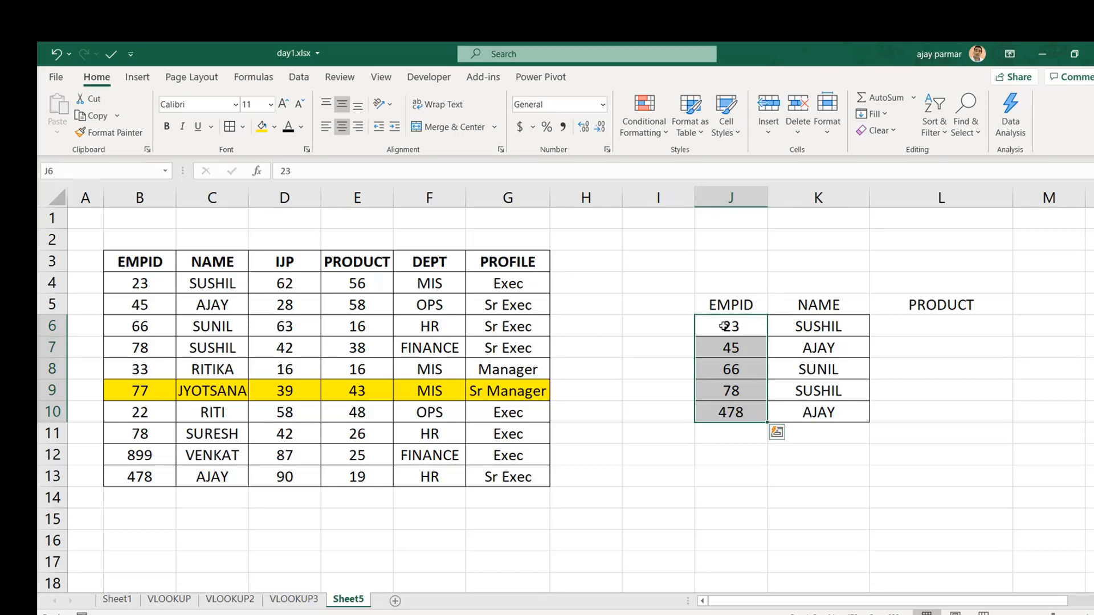
Step: Reword the note in M1 on the VLOOKUP3 sheet to "LOOKUP SHOULD BE UNIQUE"
{"action": "left_click", "coordinate": [292, 600]}
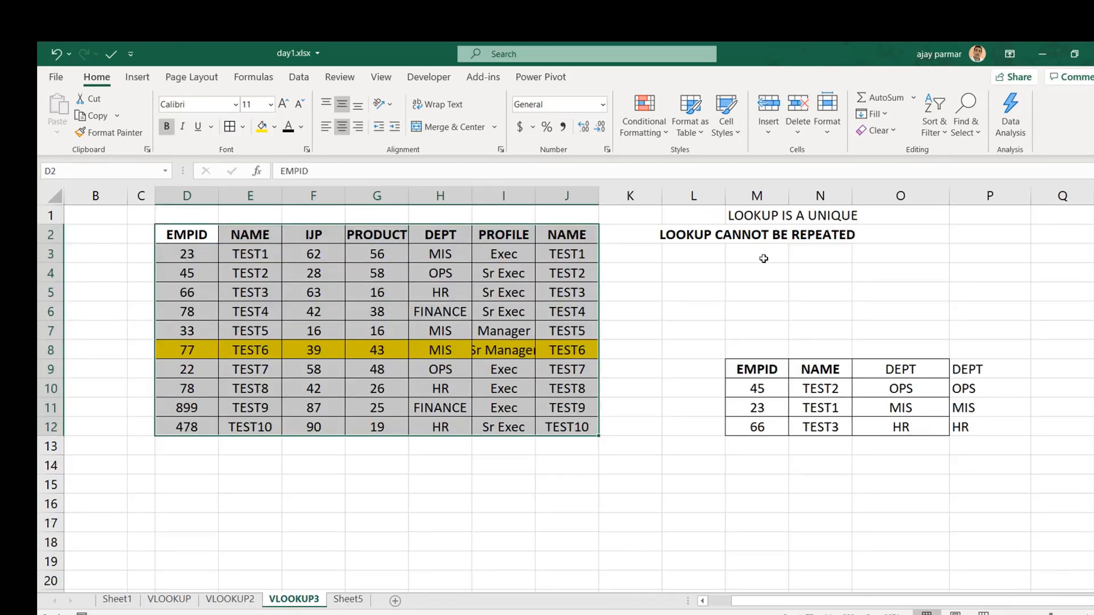
{"action": "left_click", "coordinate": [763, 258]}
{"action": "key", "text": "Up"}
{"action": "key", "text": "Up"}
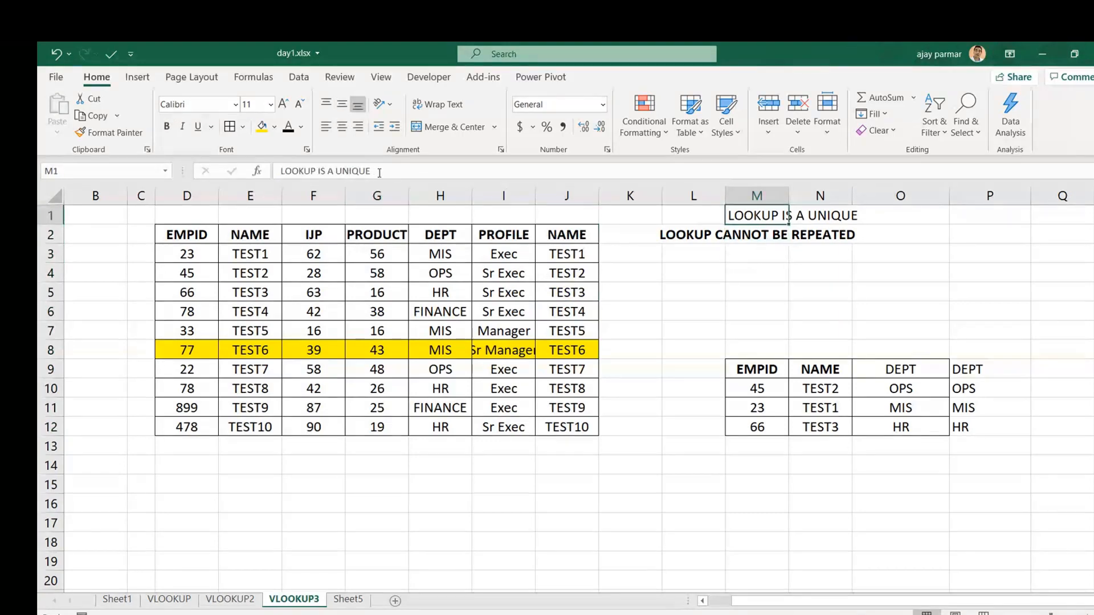
{"action": "left_click", "coordinate": [330, 170]}
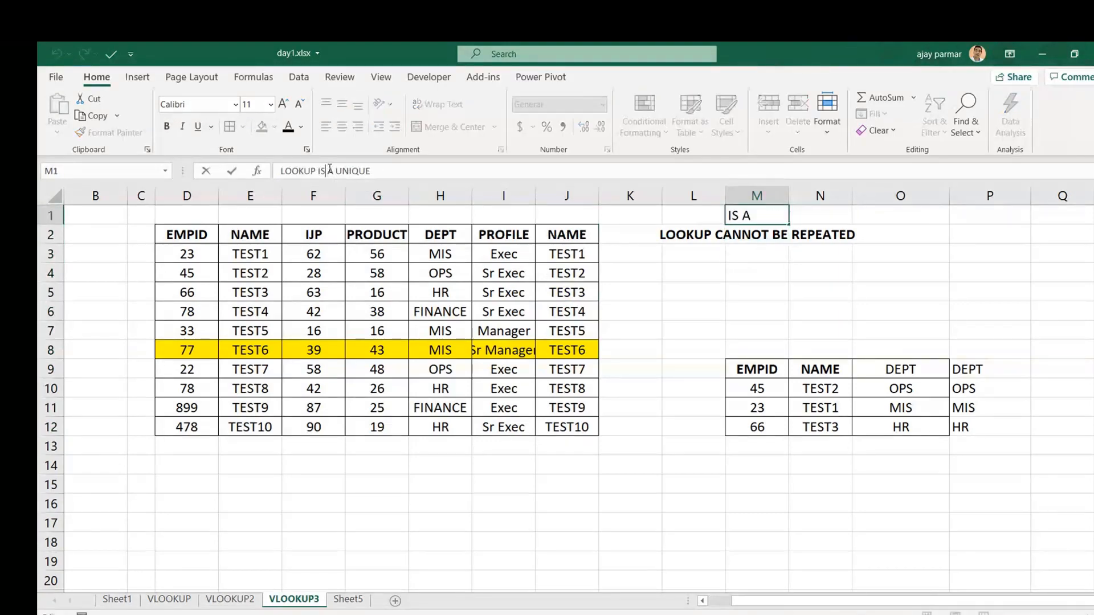
{"action": "key", "text": "BackSpace"}
{"action": "key", "text": "BackSpace"}
{"action": "type", "text": "SHOULD BE"}
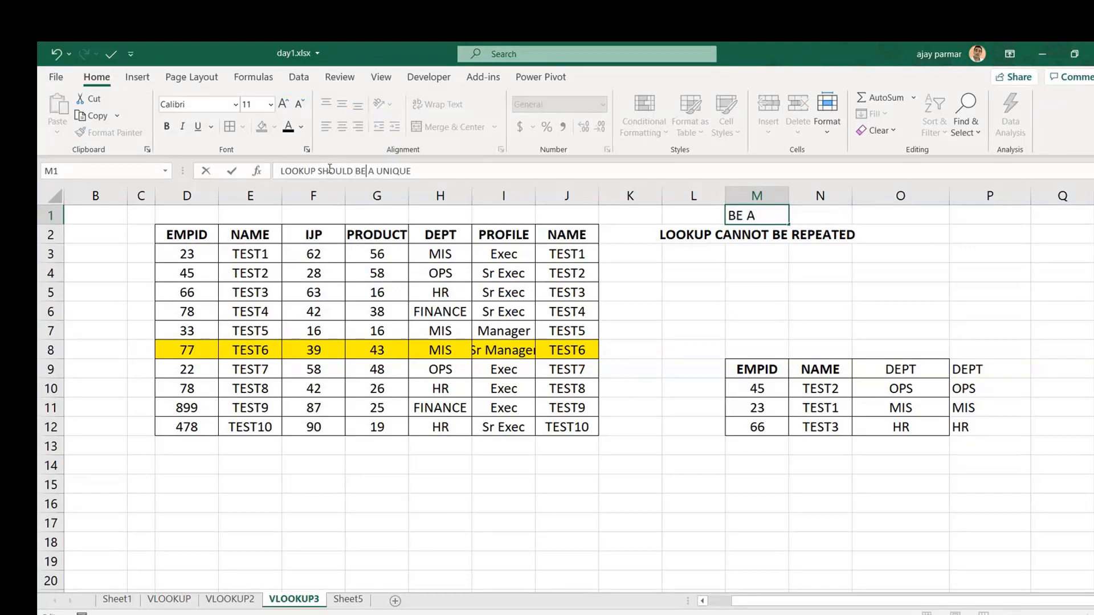
{"action": "key", "text": "Delete"}
{"action": "key", "text": "Delete"}
{"action": "left_click", "coordinate": [435, 172]}
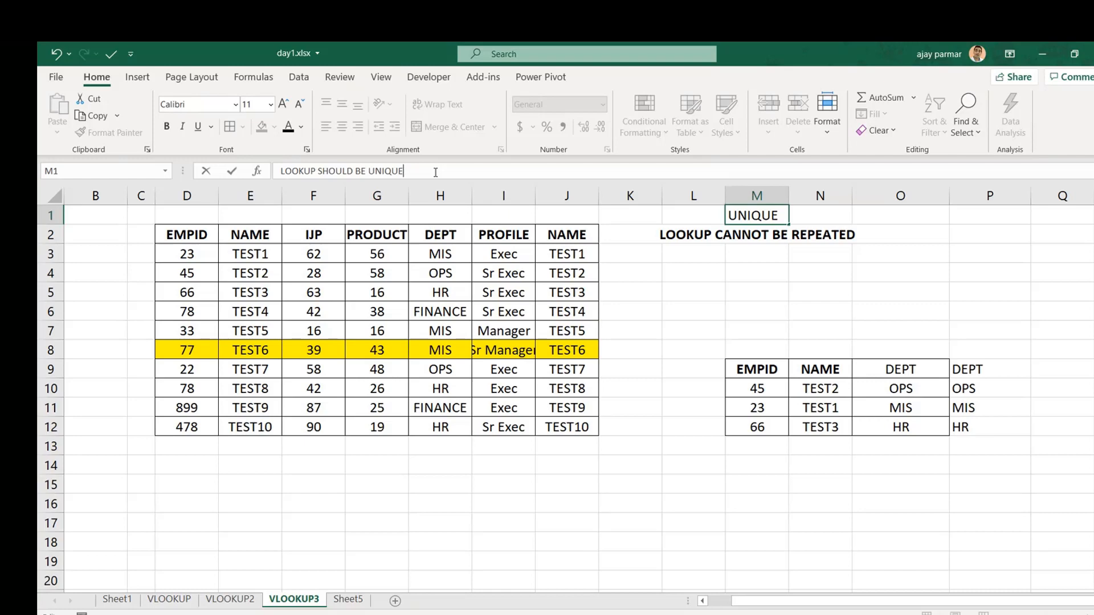
Step: Append "AND AVAILABLE IN BOTH TABLE" to the note in M1
{"action": "type", "text": "AND AVAILABLE IN BOTH"}
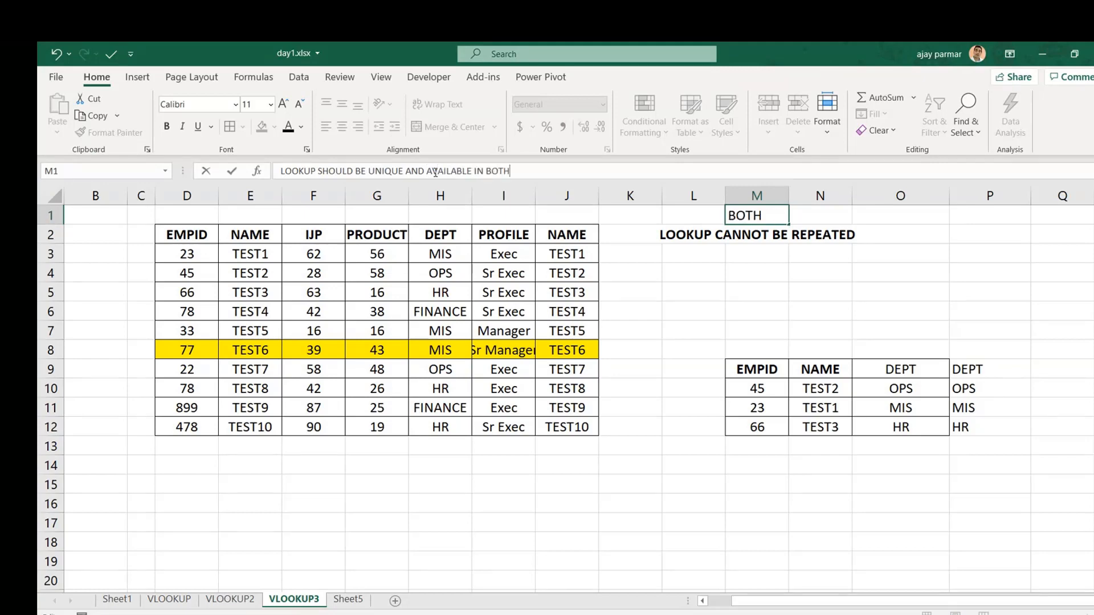
{"action": "type", "text": " TABLES"}
{"action": "key", "text": "BackSpace"}
{"action": "key", "text": "Return"}
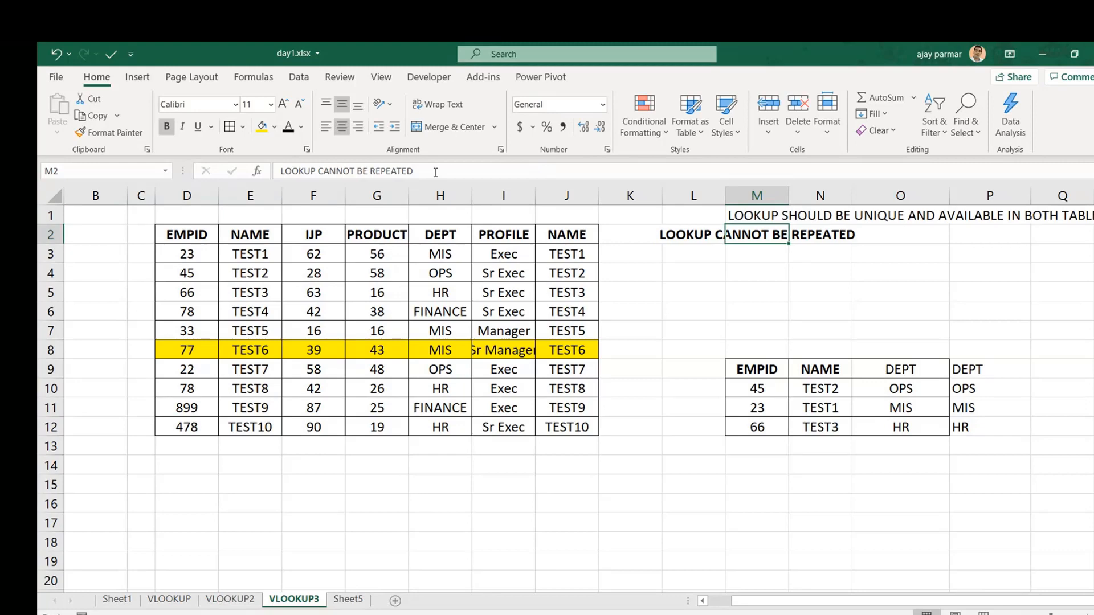
Step: On Sheet5, start a VLOOKUP formula in L6 with K6 as the lookup value and C3 as the table array's first cell
{"action": "left_click", "coordinate": [348, 599]}
{"action": "left_click", "coordinate": [701, 319]}
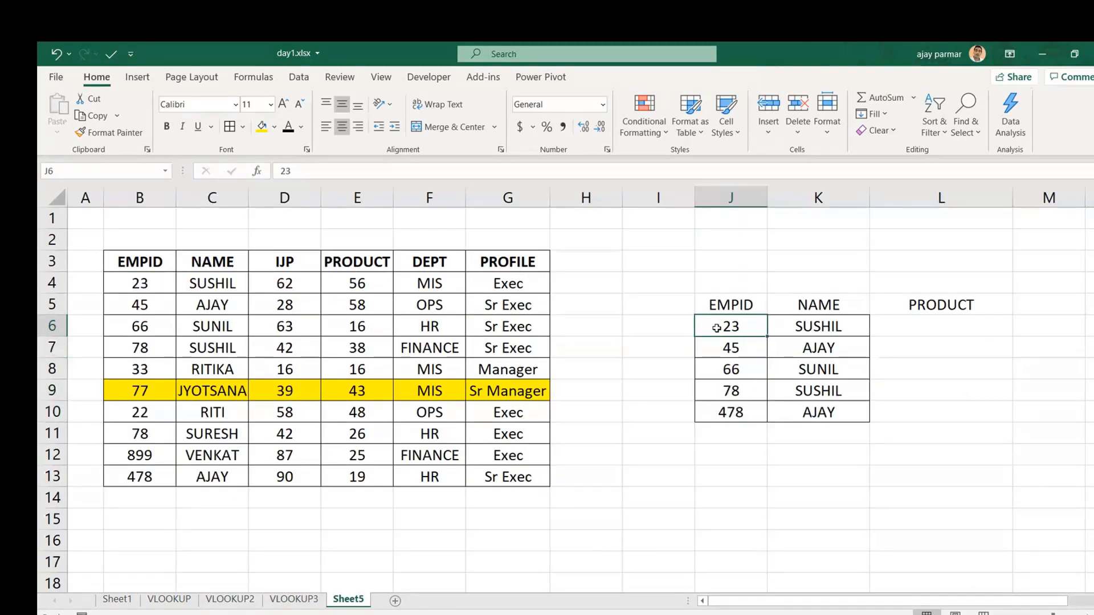
{"action": "left_click", "coordinate": [733, 302]}
{"action": "key", "text": "Right"}
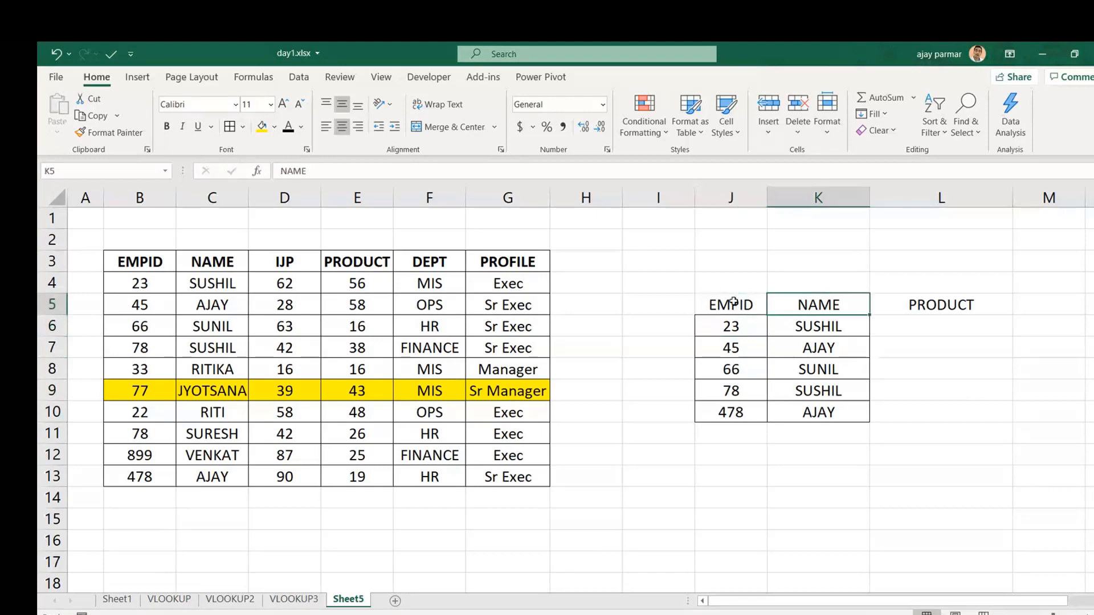
{"action": "key", "text": "Right"}
{"action": "key", "text": "Down"}
{"action": "type", "text": "=VLOOKUP("}
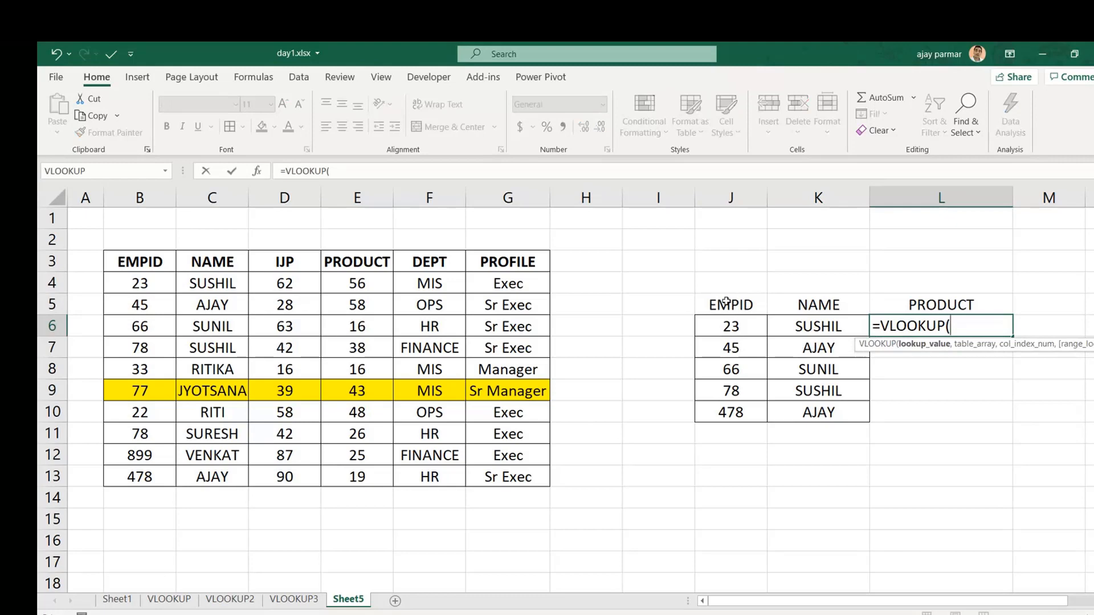
{"action": "left_click", "coordinate": [820, 326]}
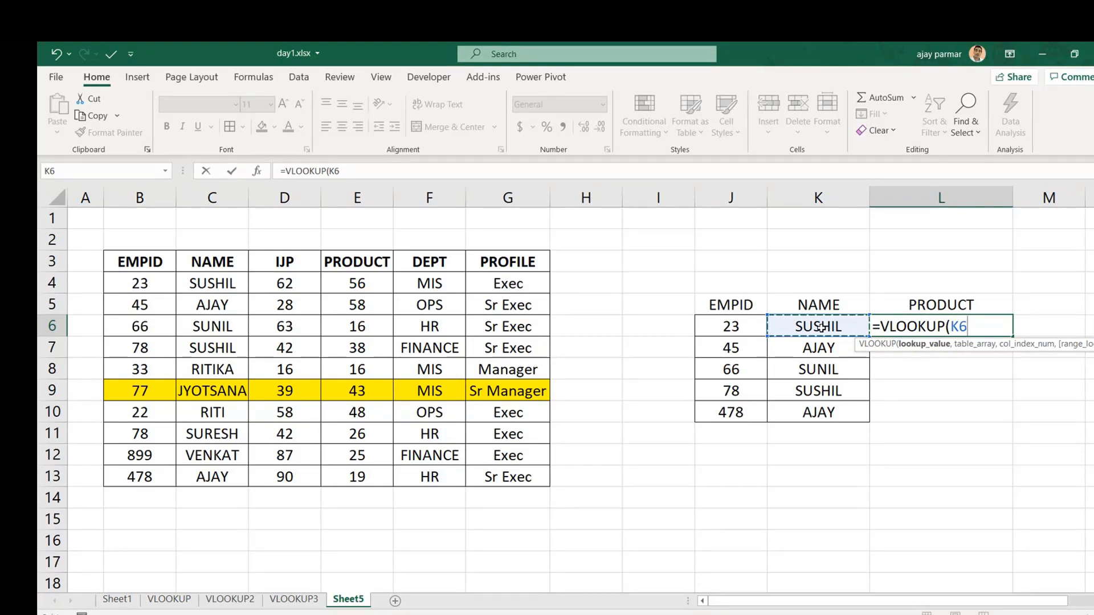
{"action": "type", "text": ","}
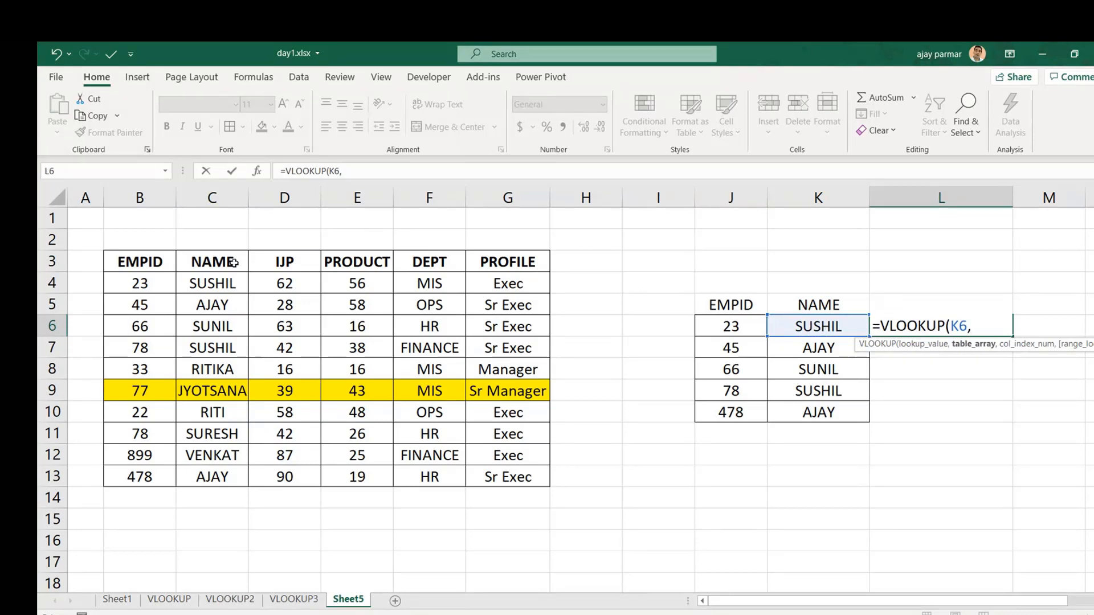
{"action": "left_click", "coordinate": [206, 262]}
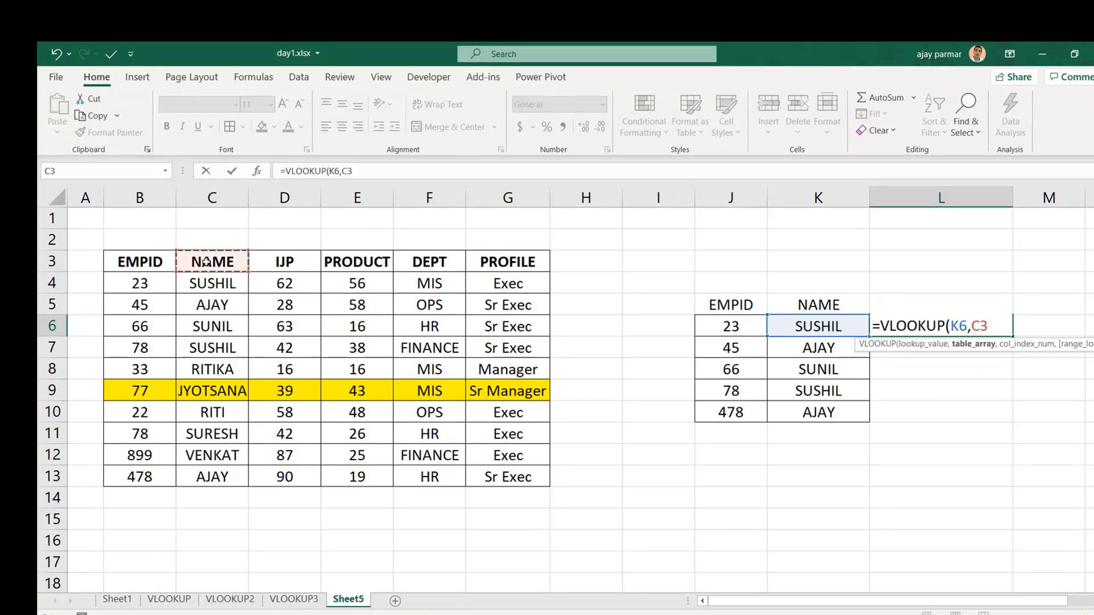
Step: Try extending the table array from C3 to the table's last column and row, C3:G13
{"action": "key", "text": "ctrl+shift+Right"}
{"action": "key", "text": "ctrl+shift+Down"}
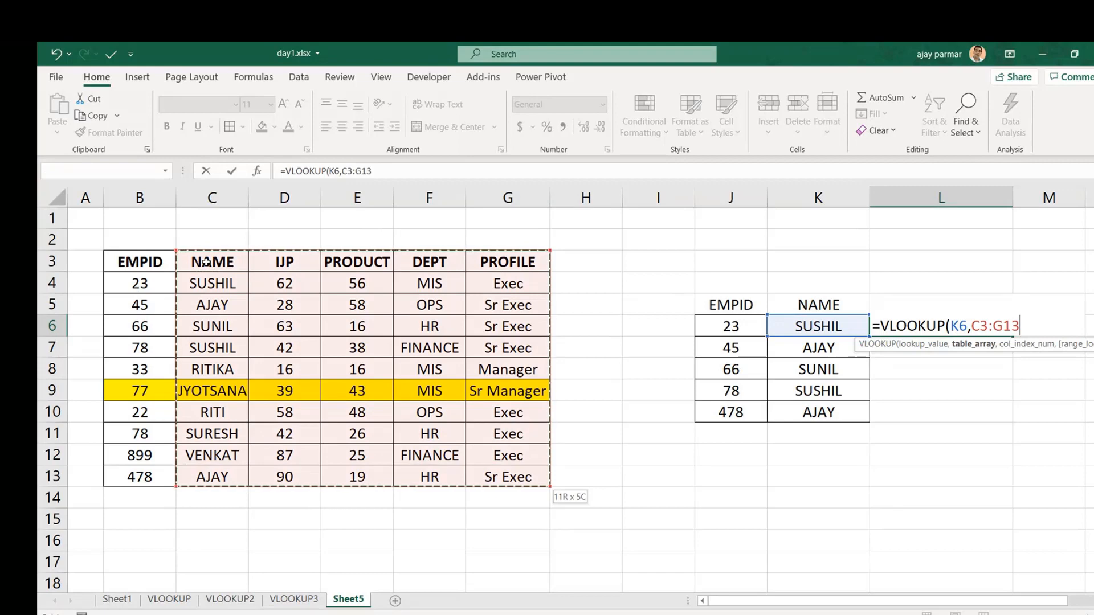
{"action": "left_click", "coordinate": [214, 262]}
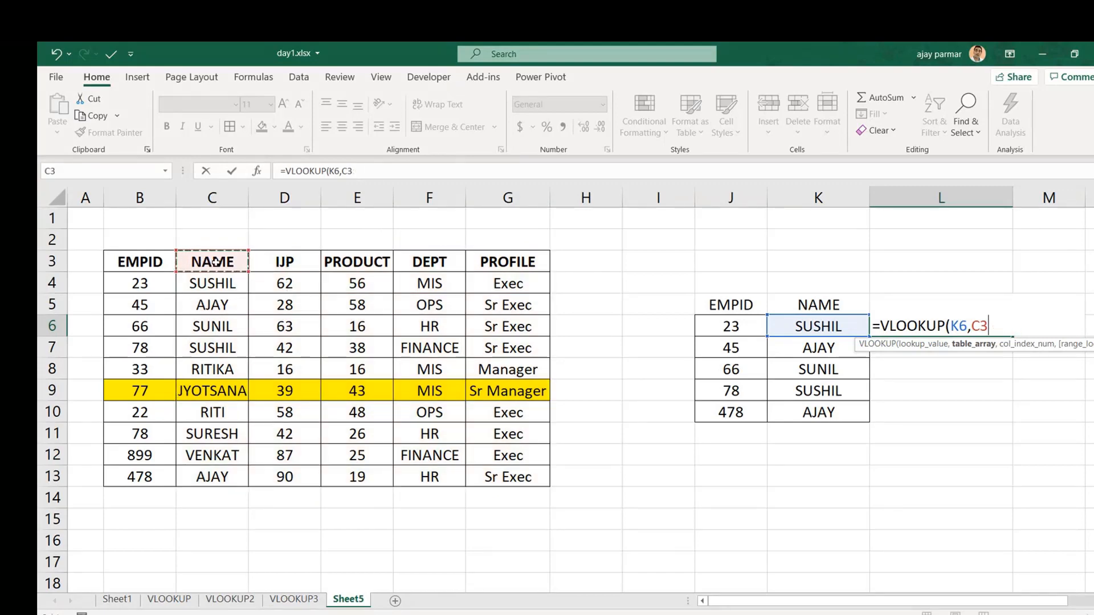
{"action": "key", "text": "ctrl+shift+Right"}
{"action": "key", "text": "ctrl+shift+Down"}
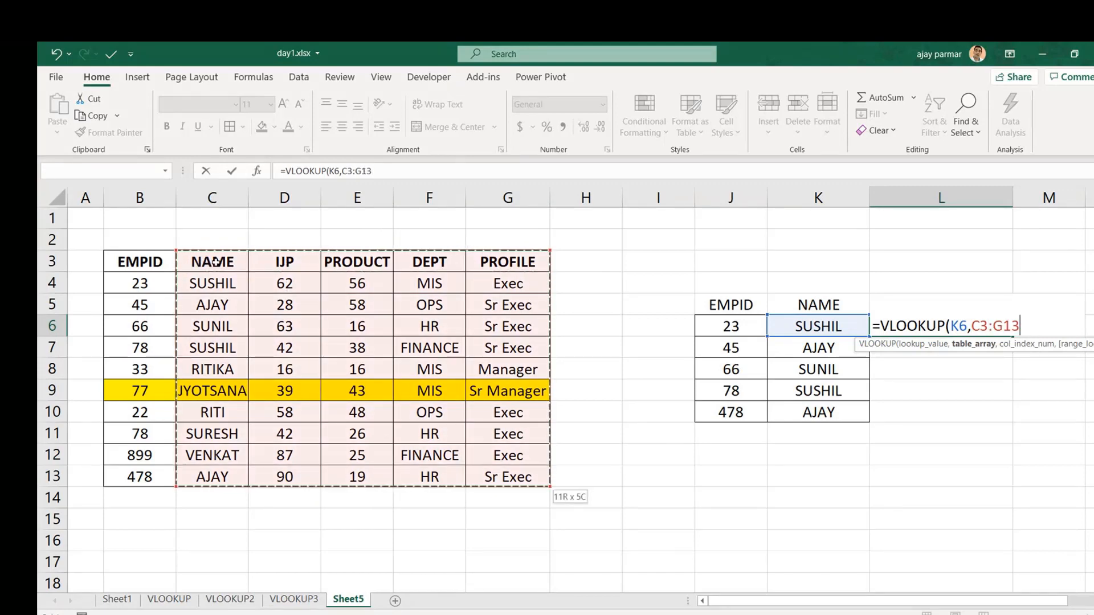
Step: Try extending the table array cell by cell from C3 to G12, and shrink it back to C3:G4
{"action": "left_click", "coordinate": [214, 262]}
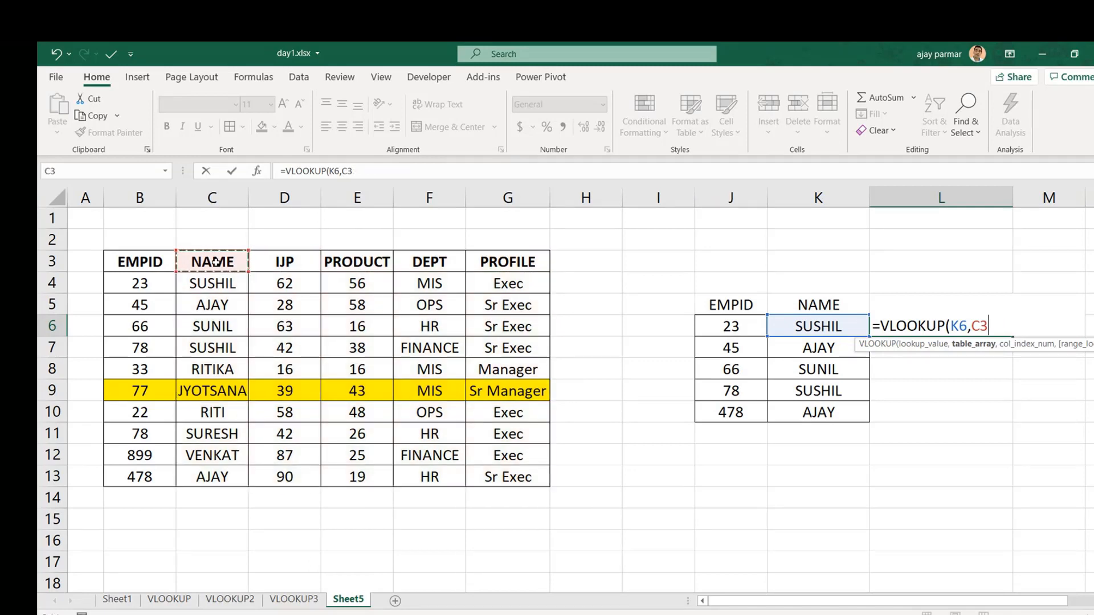
{"action": "key", "text": "shift+Right"}
{"action": "key", "text": "shift+Right"}
{"action": "key", "text": "shift+Right"}
{"action": "key", "text": "shift+Right"}
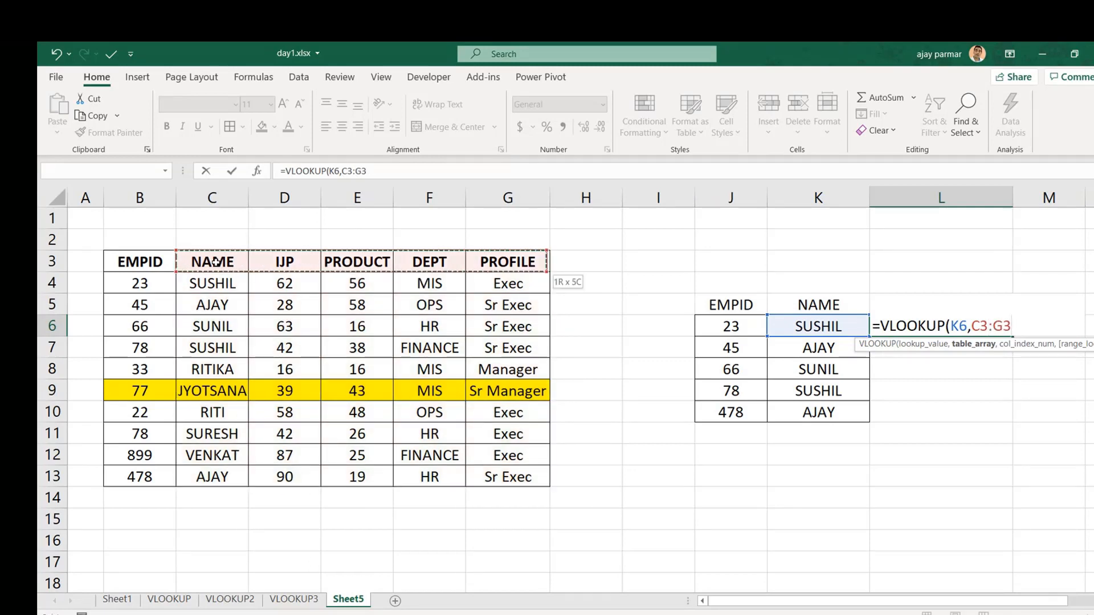
{"action": "key", "text": "shift+Down"}
{"action": "key", "text": "shift+Down"}
{"action": "key", "text": "shift+Down"}
{"action": "key", "text": "shift+Down"}
{"action": "key", "text": "shift+Down"}
{"action": "key", "text": "shift+Down"}
{"action": "key", "text": "shift+Down"}
{"action": "key", "text": "shift+Down"}
{"action": "key", "text": "shift+Down"}
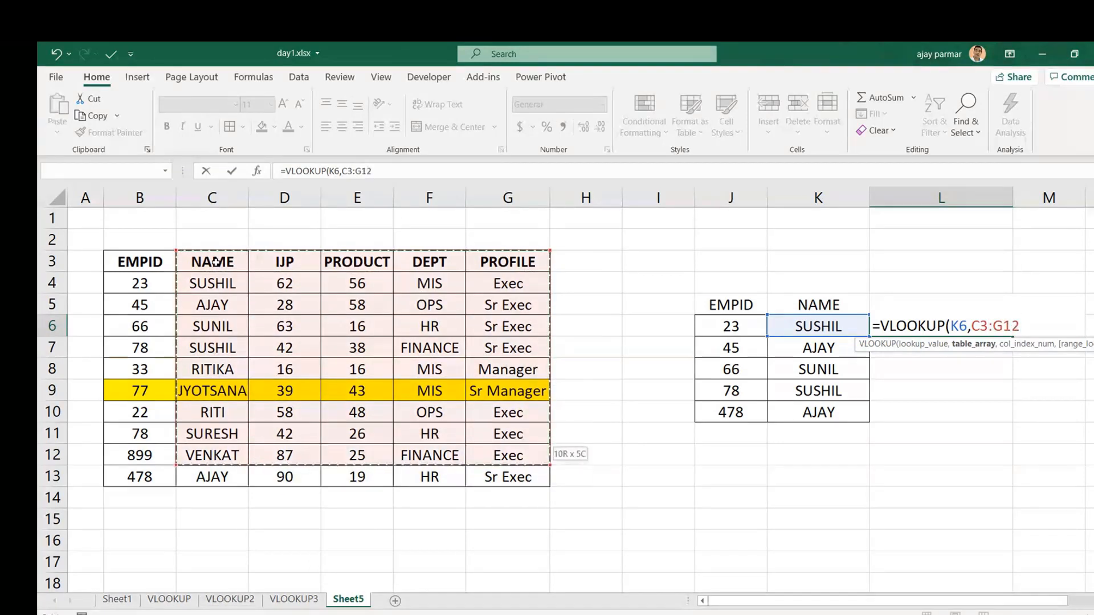
{"action": "key", "text": "shift+Up"}
{"action": "key", "text": "shift+Up"}
{"action": "key", "text": "shift+Up"}
{"action": "key", "text": "shift+Up"}
{"action": "key", "text": "shift+Up"}
{"action": "key", "text": "shift+Up"}
{"action": "key", "text": "shift+Up"}
{"action": "key", "text": "shift+Up"}
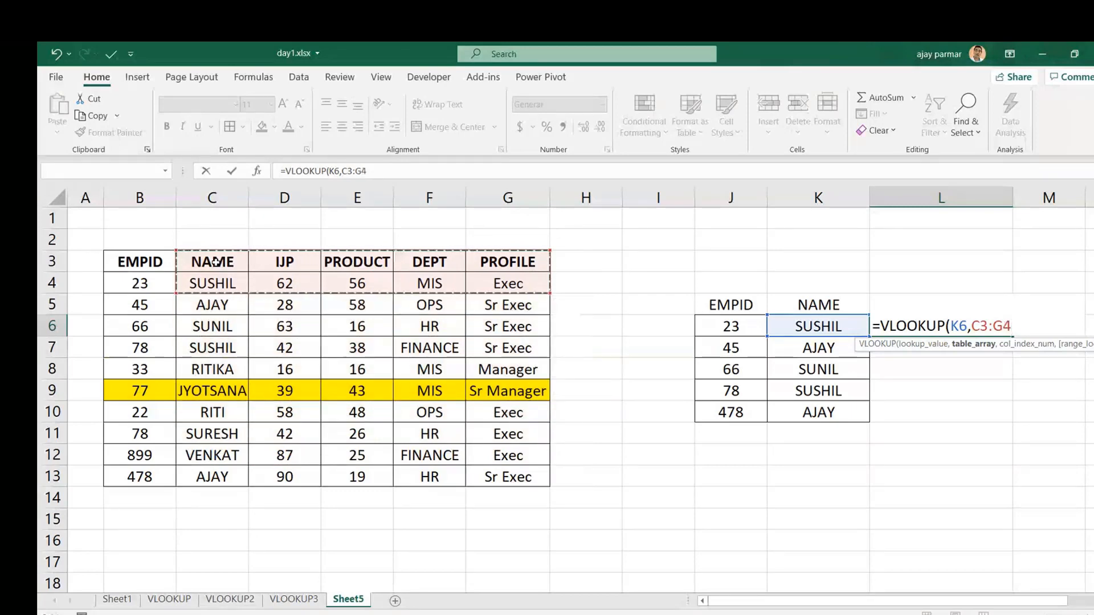
Step: Reselect C3:G13 as the table array, starting from the NAME heading
{"action": "left_click", "coordinate": [215, 261]}
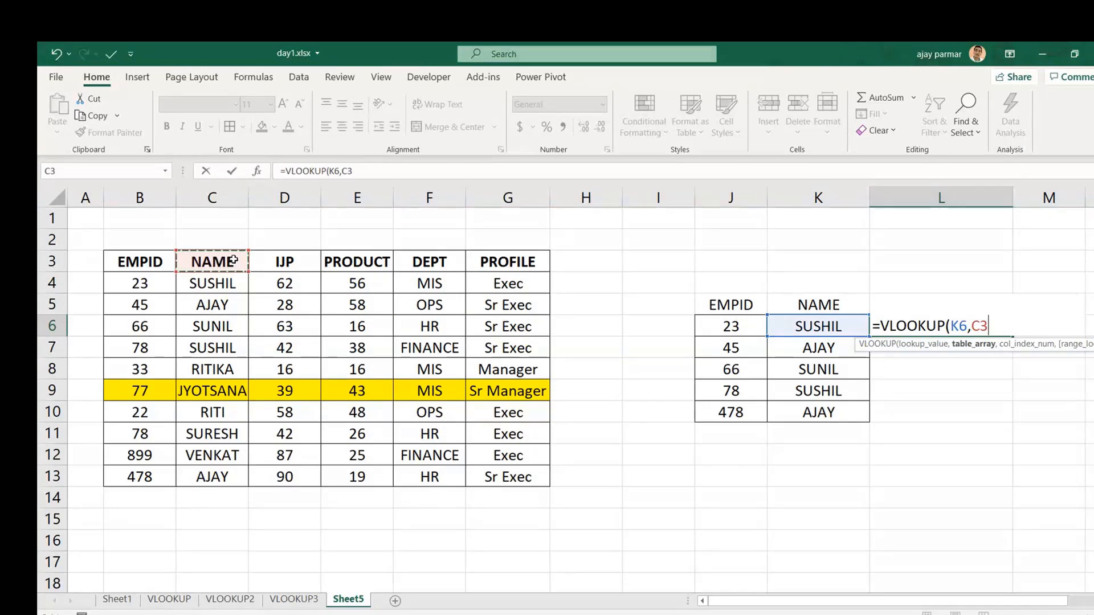
{"action": "key", "text": "shift+Right"}
{"action": "key", "text": "shift+Right"}
{"action": "key", "text": "shift+Right"}
{"action": "key", "text": "shift+Right"}
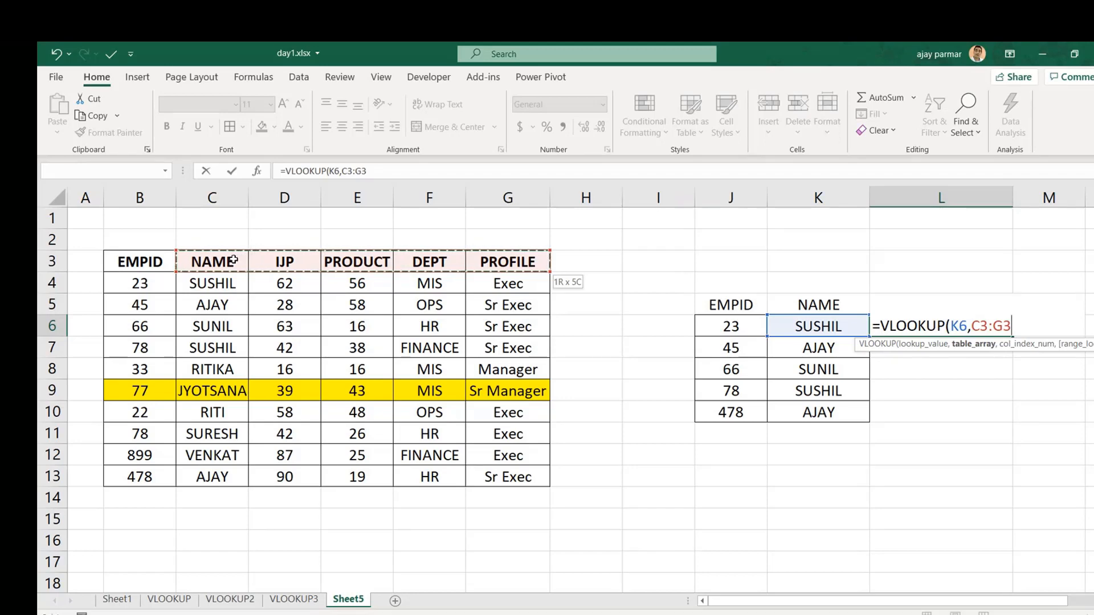
{"action": "key", "text": "ctrl+shift+Down"}
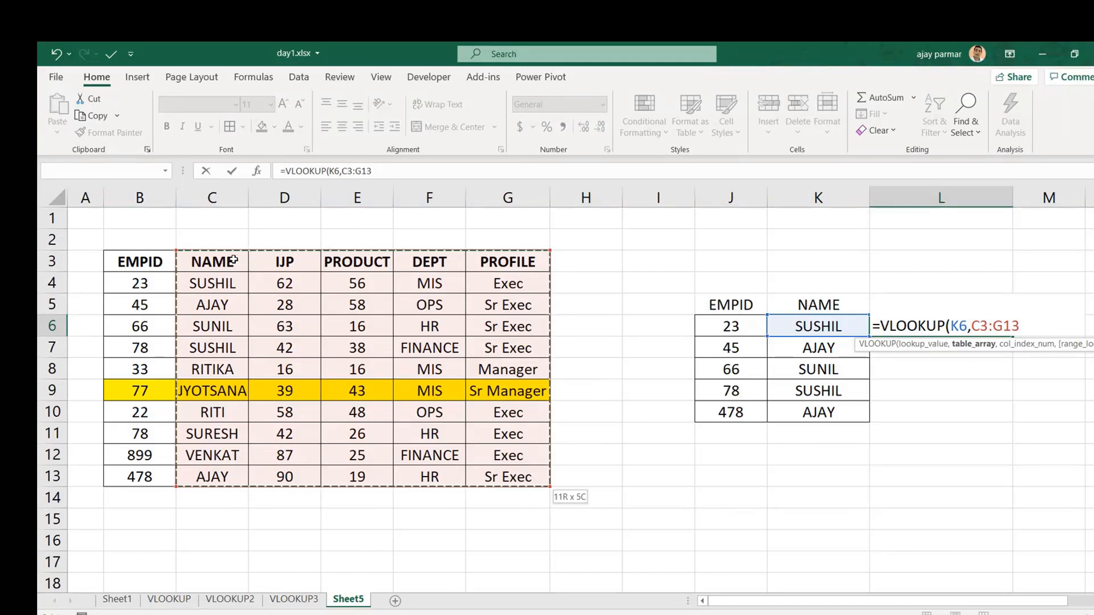
Step: Clear the table array in the L6 formula and reselect C3:G13, starting from the last NAME cell, C13, and extending up to the headers
{"action": "key", "text": "BackSpace"}
{"action": "key", "text": "BackSpace"}
{"action": "key", "text": "BackSpace"}
{"action": "key", "text": "BackSpace"}
{"action": "key", "text": "BackSpace"}
{"action": "key", "text": "BackSpace"}
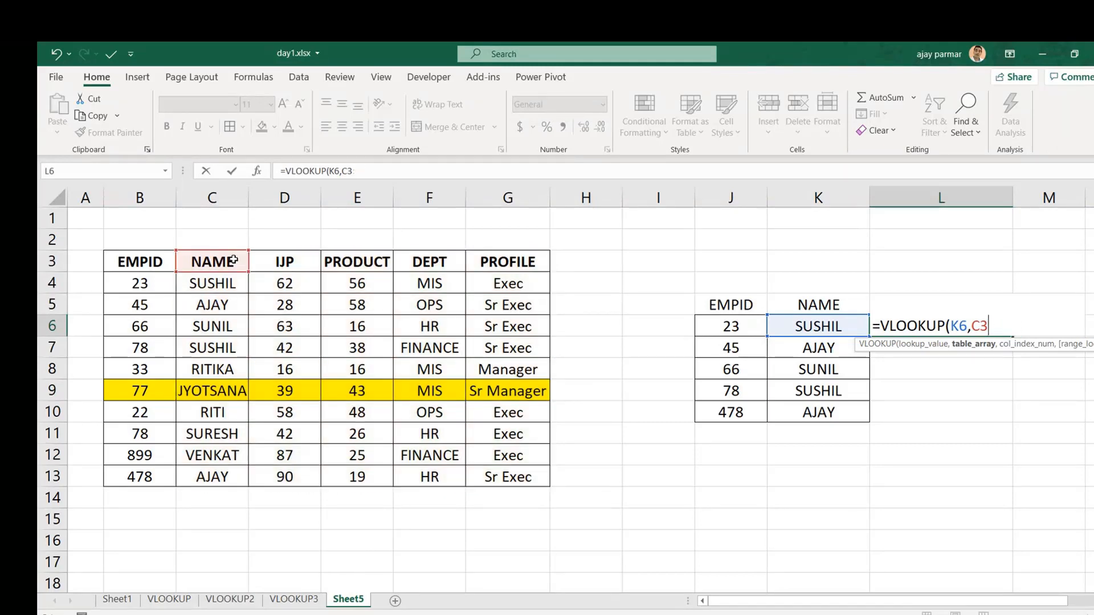
{"action": "left_click", "coordinate": [211, 478]}
{"action": "key", "text": "ctrl+shift+Right"}
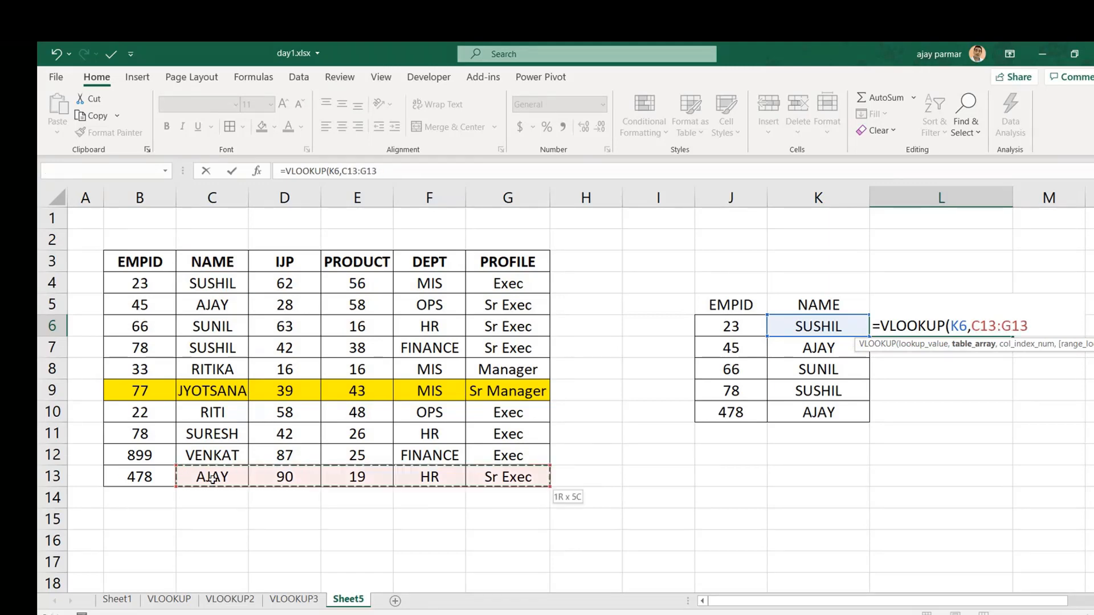
{"action": "key", "text": "ctrl+shift+Up"}
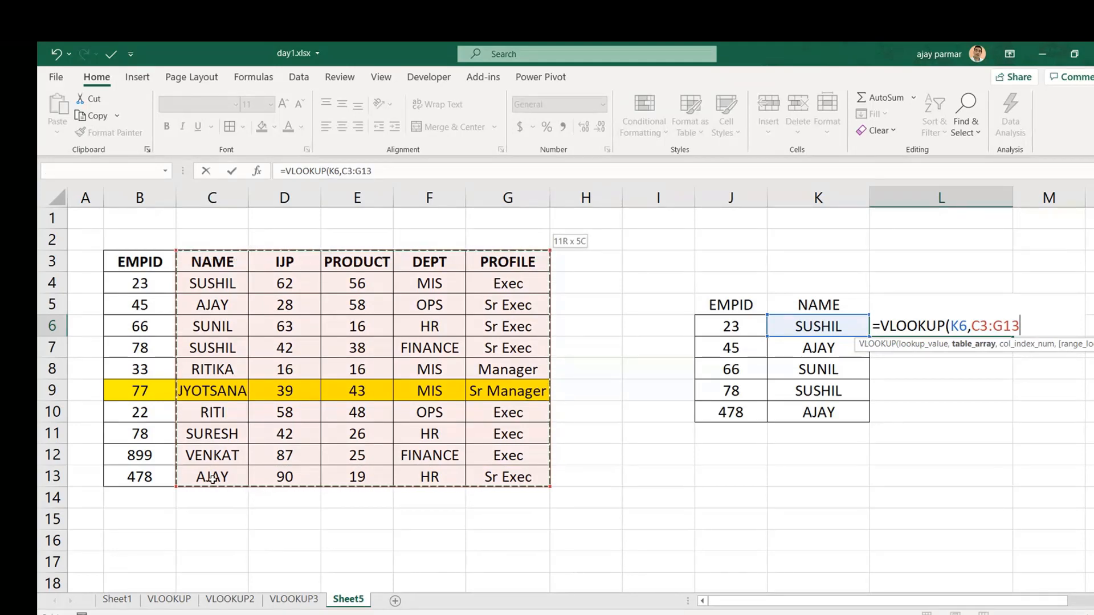
Step: Complete the VLOOKUP formula in L6 with column index 3 and exact match 0
{"action": "type", "text": ","}
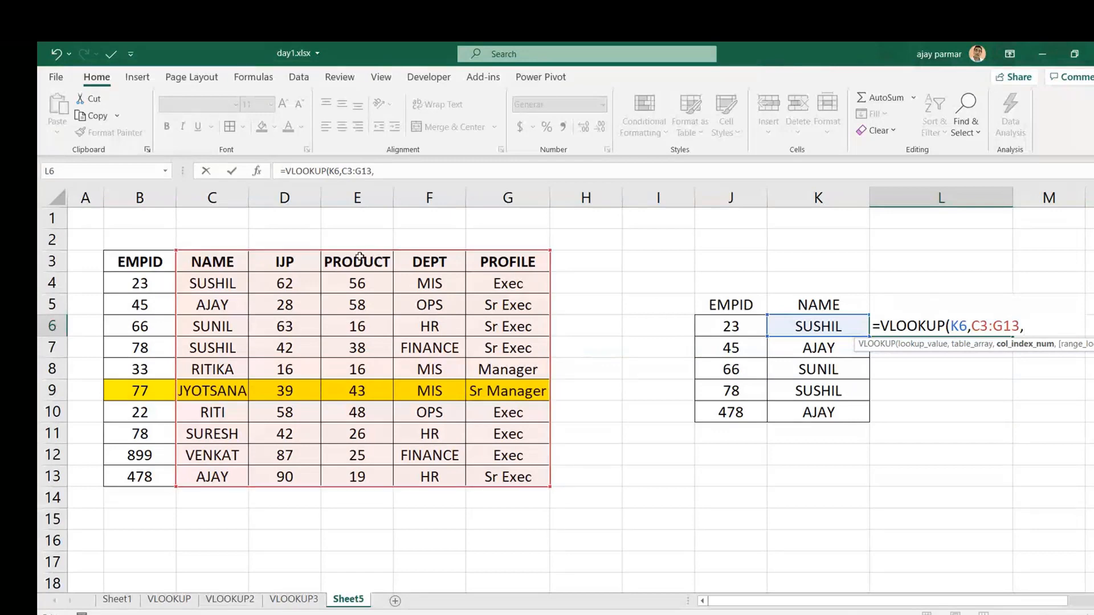
{"action": "type", "text": "3,0)"}
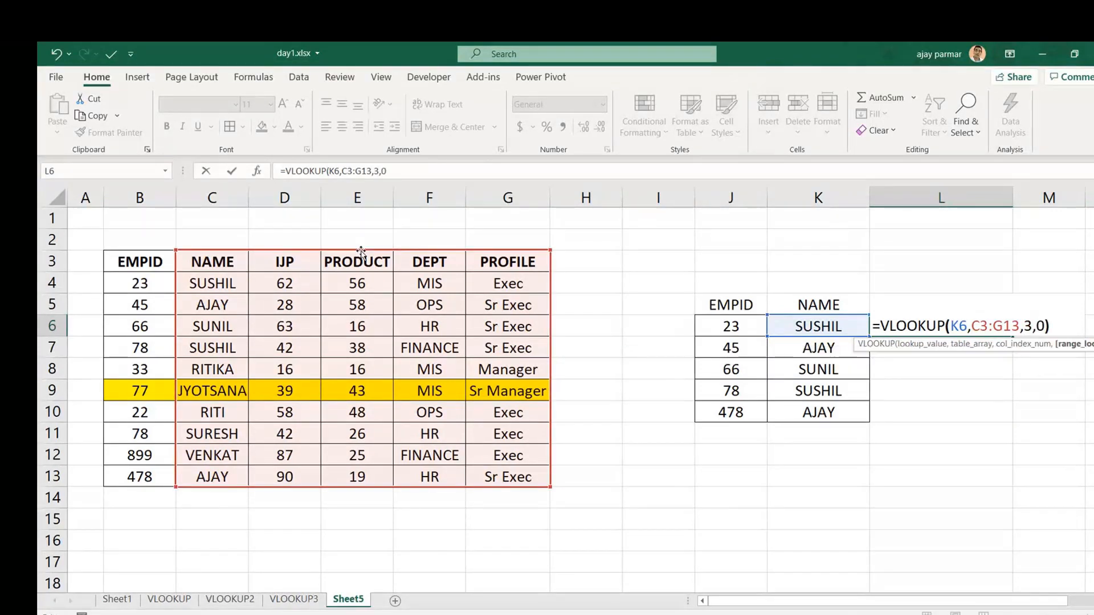
{"action": "key", "text": "Return"}
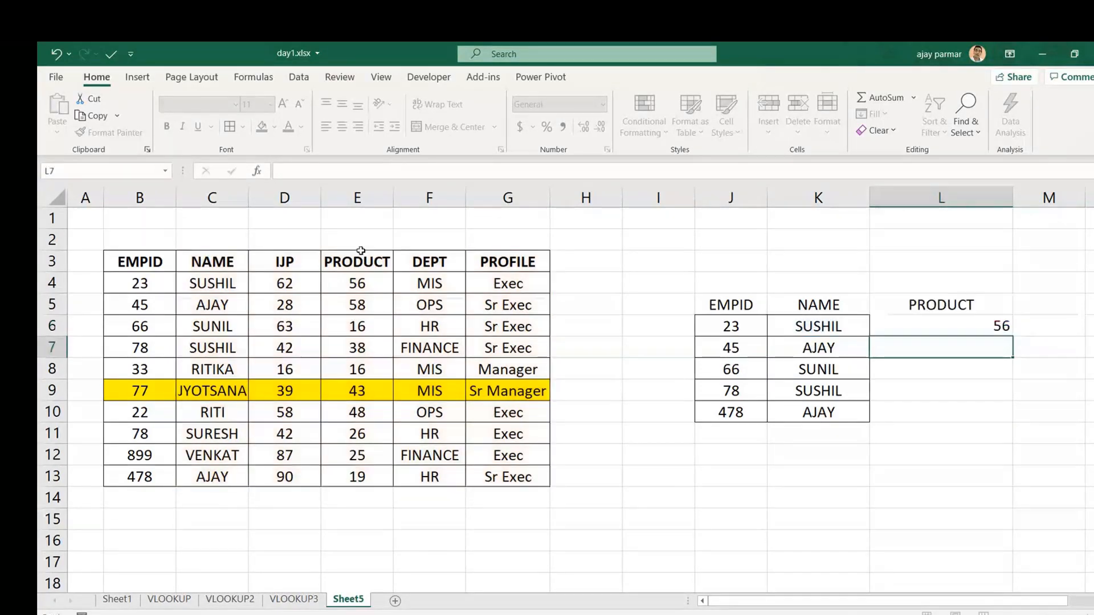
{"action": "key", "text": "Up"}
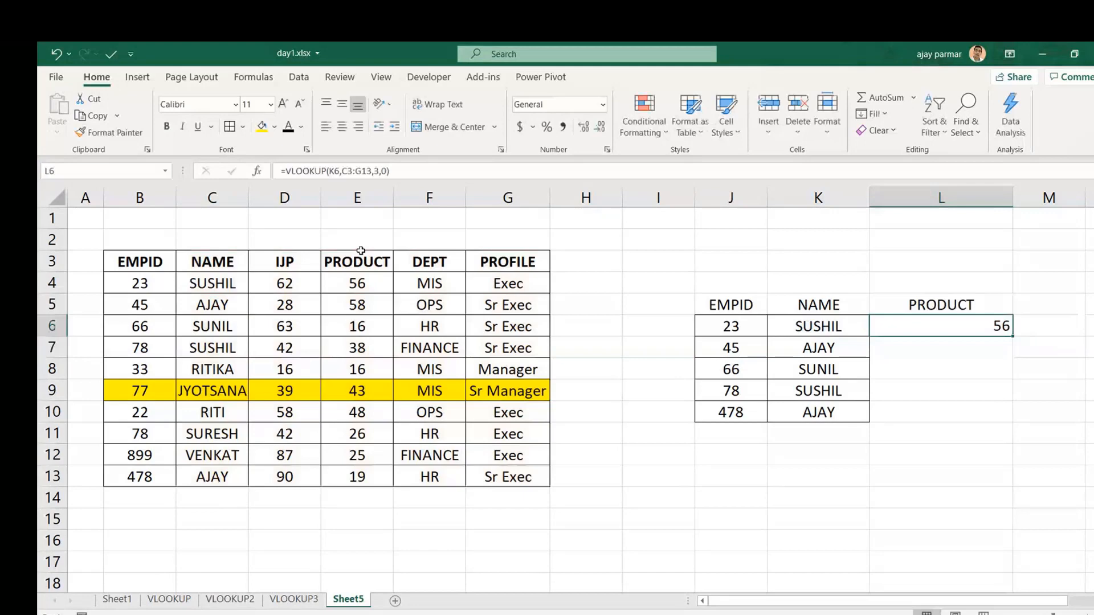
Step: Make the L6 formula's table array absolute as $C$3:$G$13 and fill the formula down to L10
{"action": "left_click", "coordinate": [349, 170]}
{"action": "key", "text": "F4"}
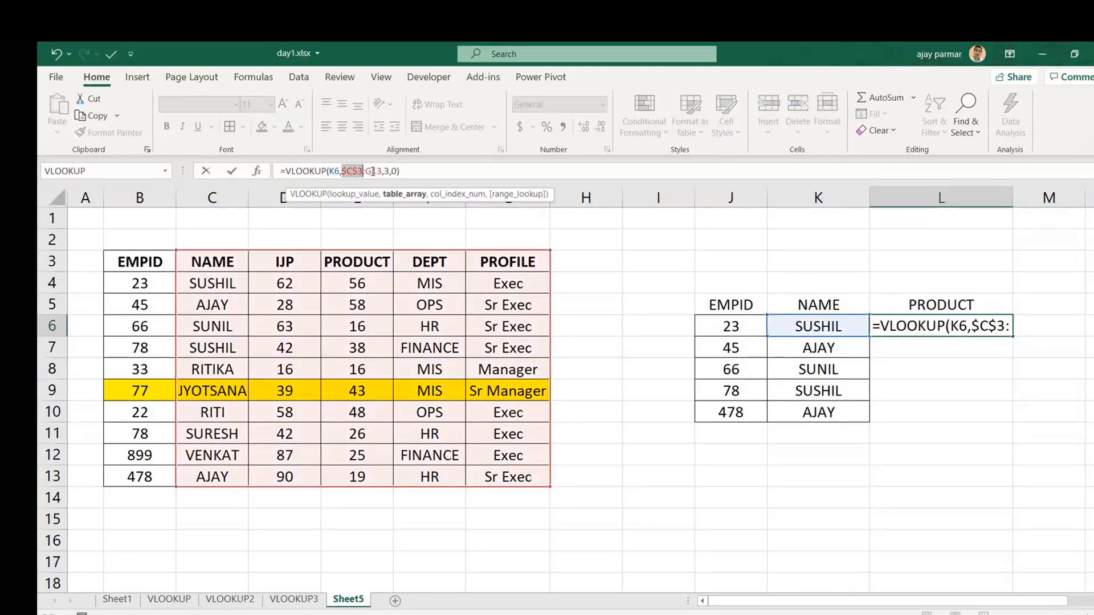
{"action": "left_click", "coordinate": [377, 172]}
{"action": "key", "text": "F4"}
{"action": "key", "text": "Return"}
{"action": "key", "text": "Up"}
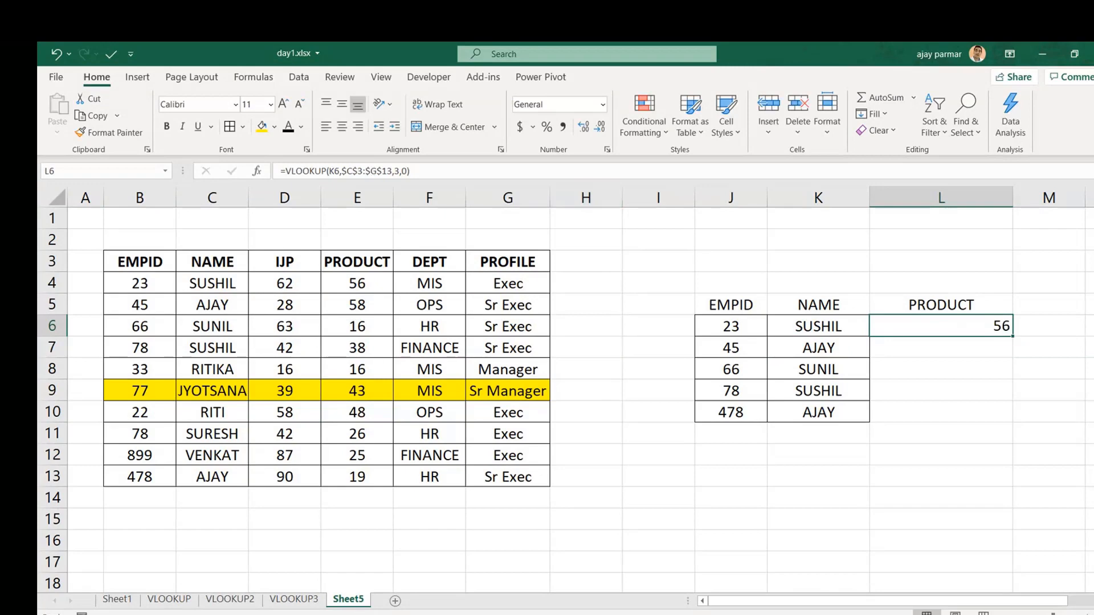
{"action": "left_click_drag", "start_coordinate": [1012, 333], "coordinate": [1012, 418]}
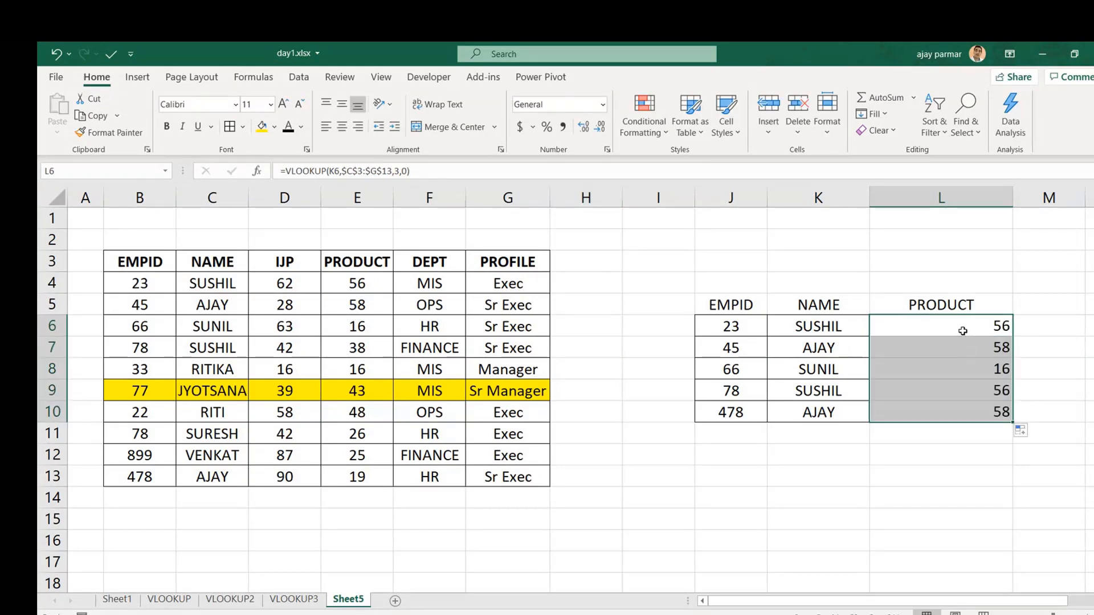
Step: Bold the name and product cells K6:L6 and K9:L9, which share the same lookup name
{"action": "key", "text": "Left"}
{"action": "key", "text": "shift+Right"}
{"action": "key", "text": "ctrl+b"}
{"action": "key", "text": "Down"}
{"action": "key", "text": "Down"}
{"action": "key", "text": "Down"}
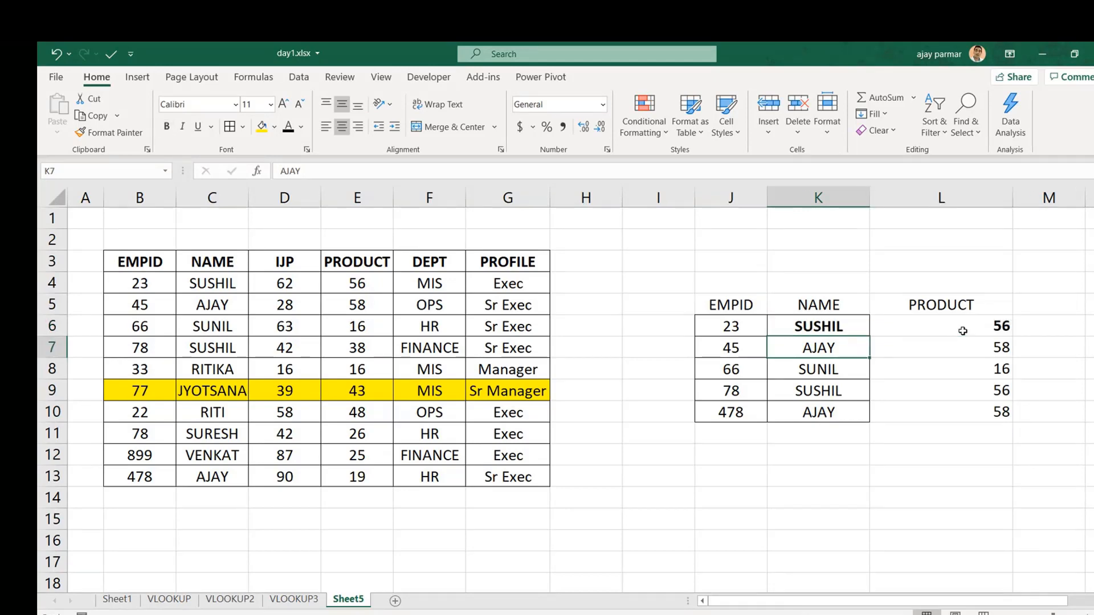
{"action": "key", "text": "shift+Right"}
{"action": "key", "text": "ctrl+b"}
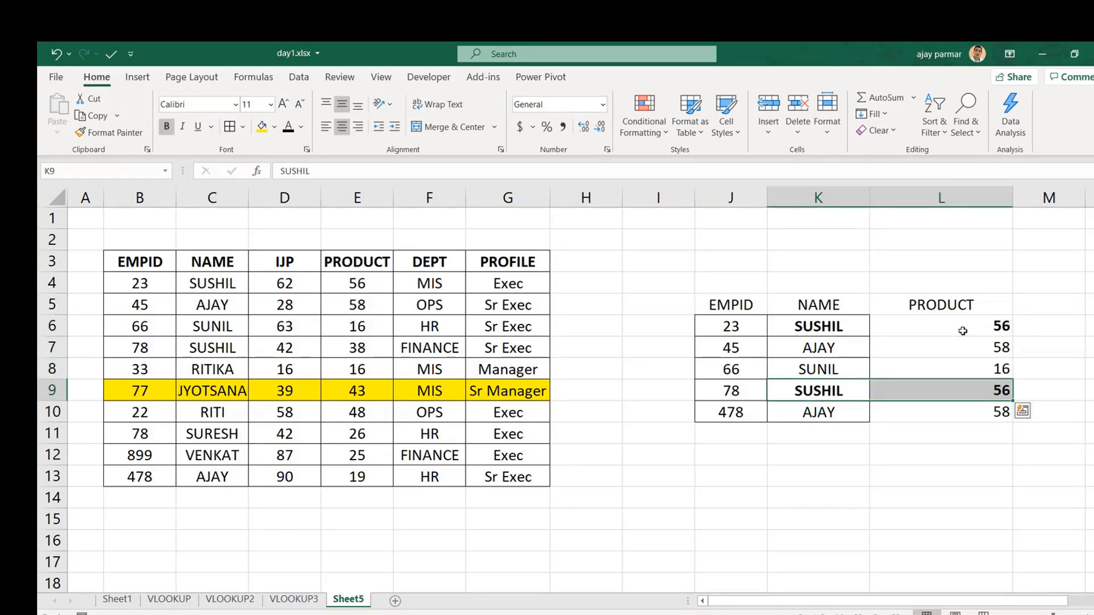
Step: Bold the second pair of rows with a repeated name, K7:L7 and K10:L10
{"action": "key", "text": "Up"}
{"action": "key", "text": "Up"}
{"action": "key", "text": "shift+Right"}
{"action": "key", "text": "shift+Right"}
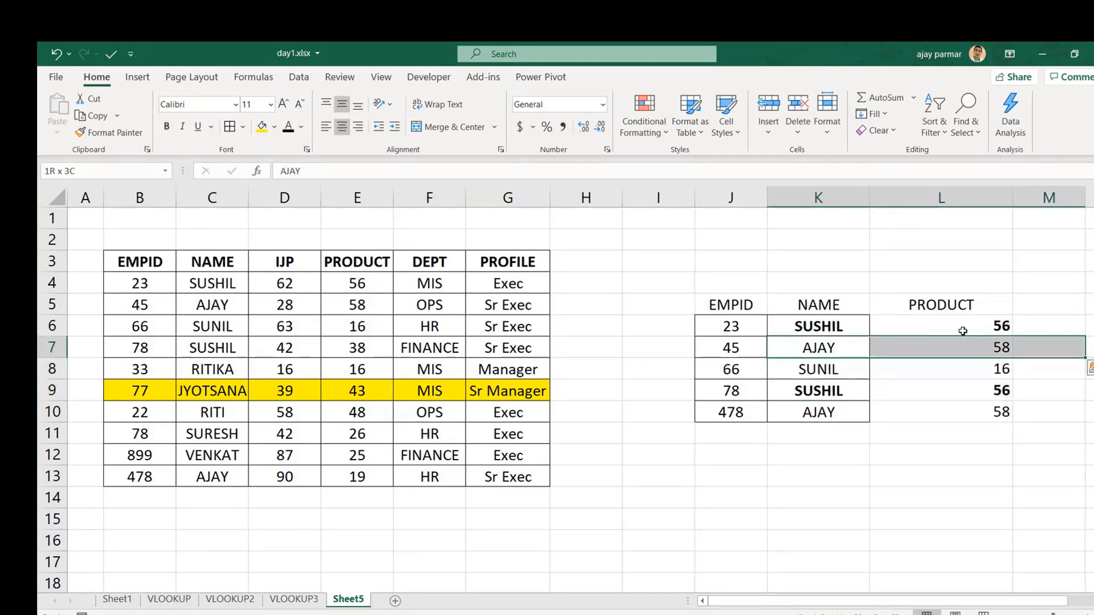
{"action": "key", "text": "shift+Left"}
{"action": "key", "text": "ctrl+b"}
{"action": "key", "text": "Down"}
{"action": "key", "text": "Down"}
{"action": "key", "text": "Down"}
{"action": "key", "text": "shift+Right"}
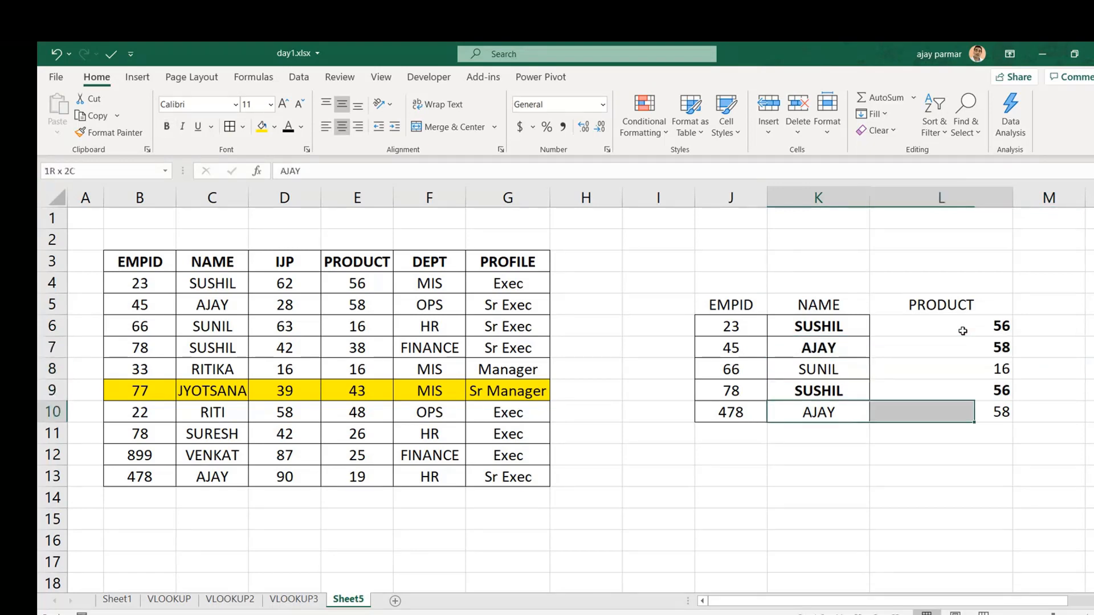
{"action": "key", "text": "ctrl+b"}
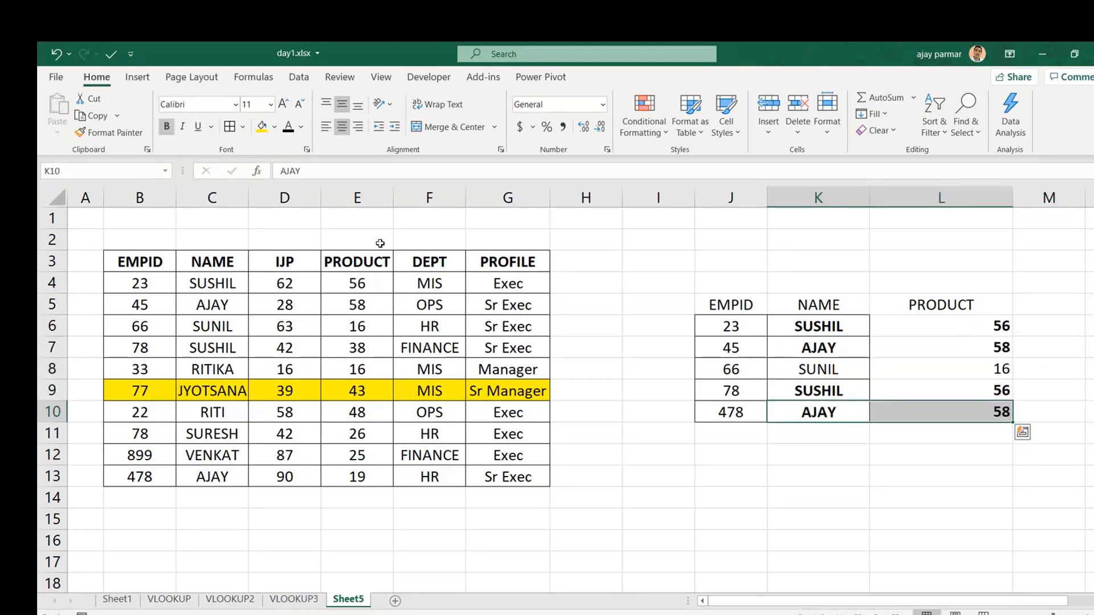
Step: Compare the repeated name in C4 and C7 and the product in E4 with the lookup formula in L9
{"action": "left_click", "coordinate": [208, 266]}
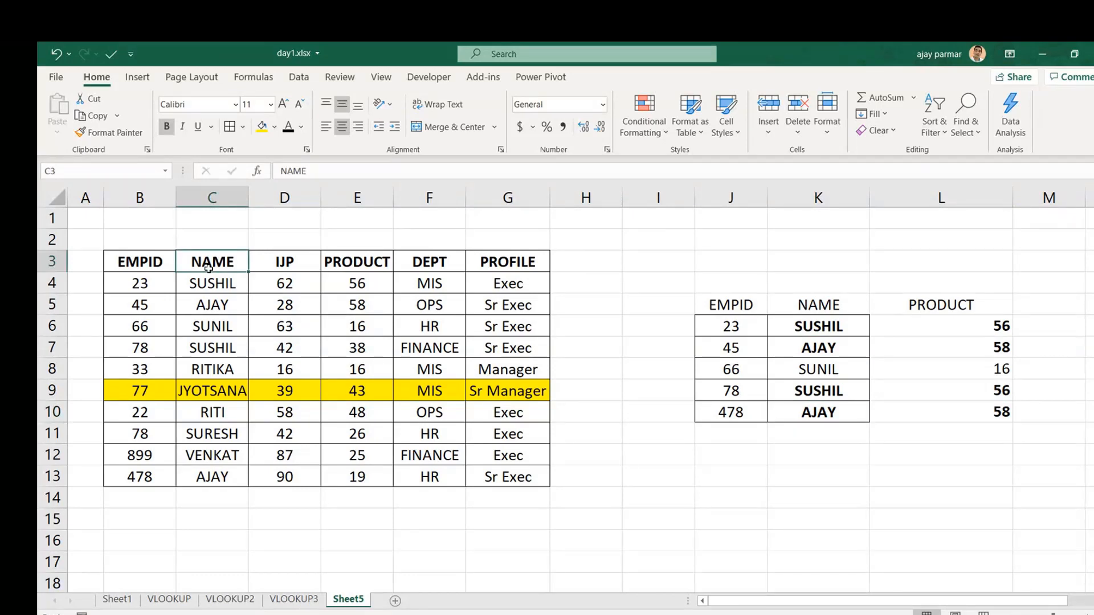
{"action": "key", "text": "Down"}
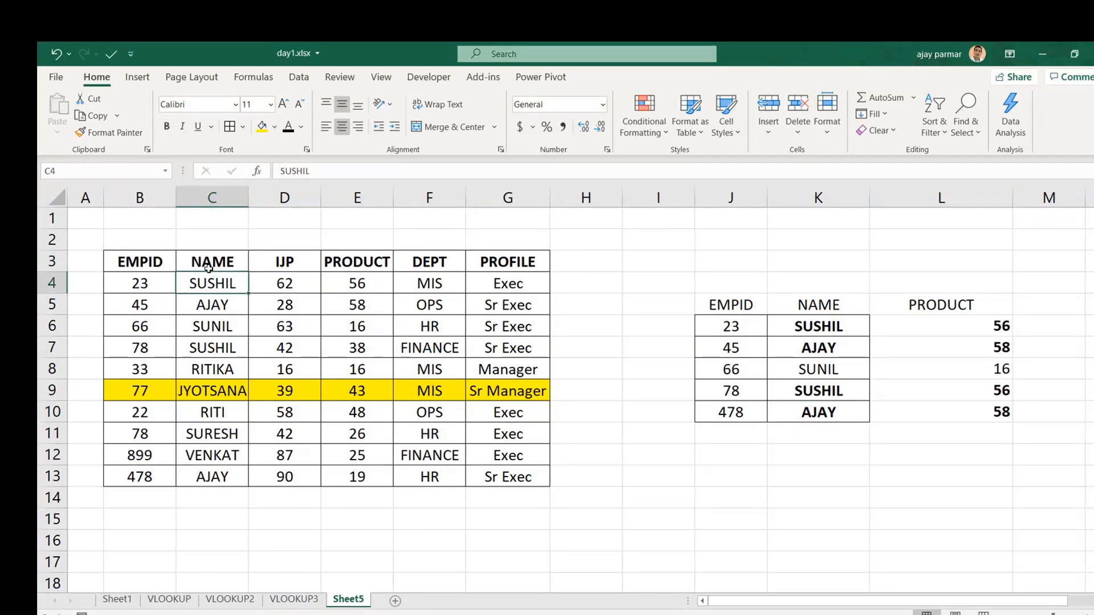
{"action": "key", "text": "Down"}
{"action": "key", "text": "Down"}
{"action": "key", "text": "Down"}
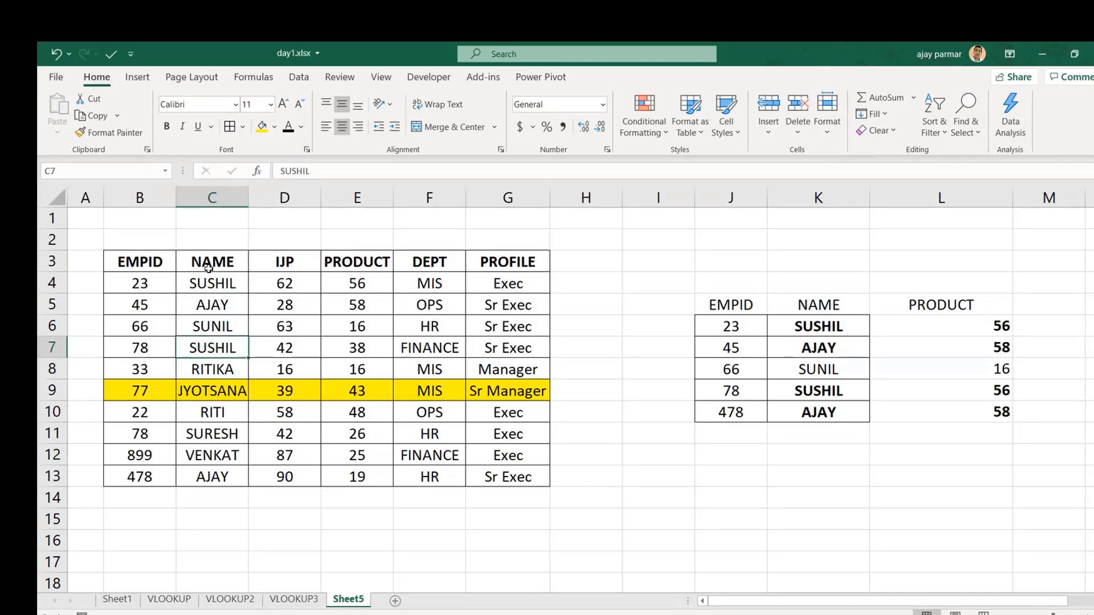
{"action": "key", "text": "Up"}
{"action": "key", "text": "Up"}
{"action": "key", "text": "Up"}
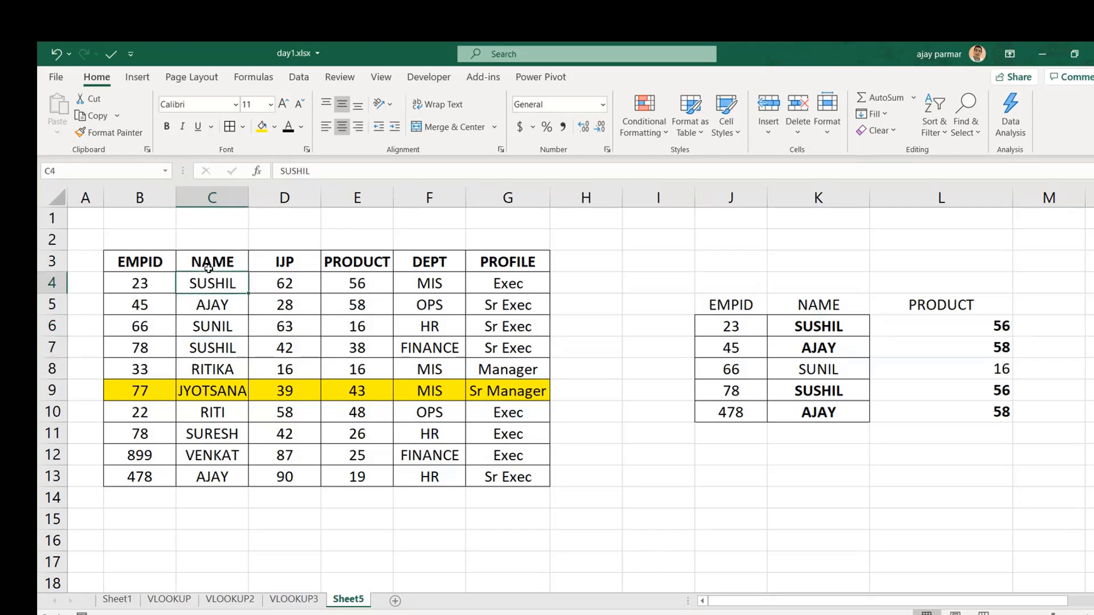
{"action": "key", "text": "Right"}
{"action": "key", "text": "Right"}
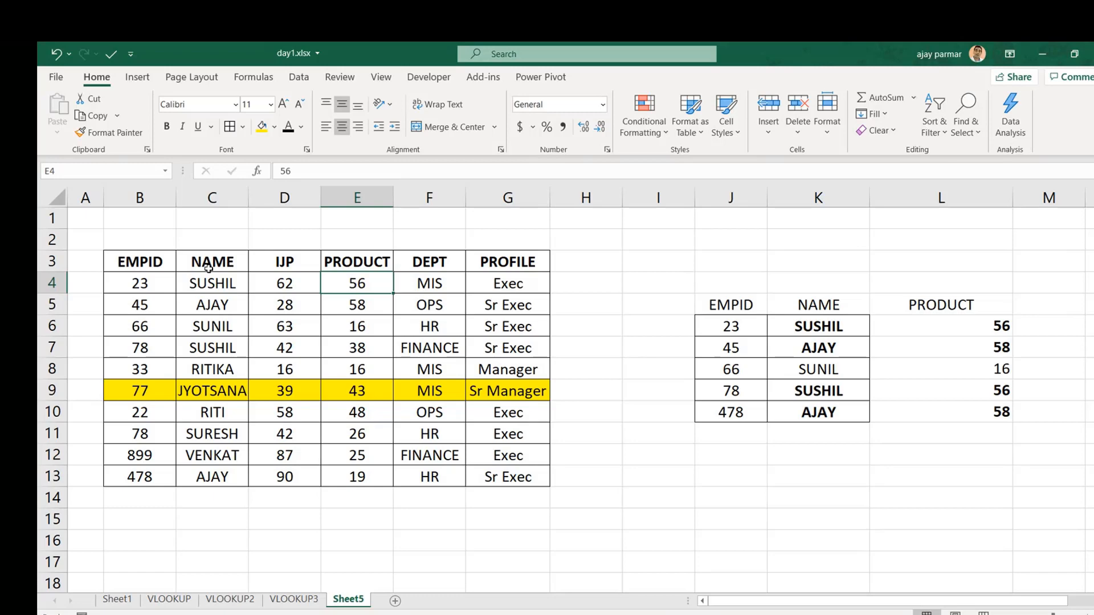
{"action": "left_click", "coordinate": [827, 386]}
{"action": "key", "text": "Right"}
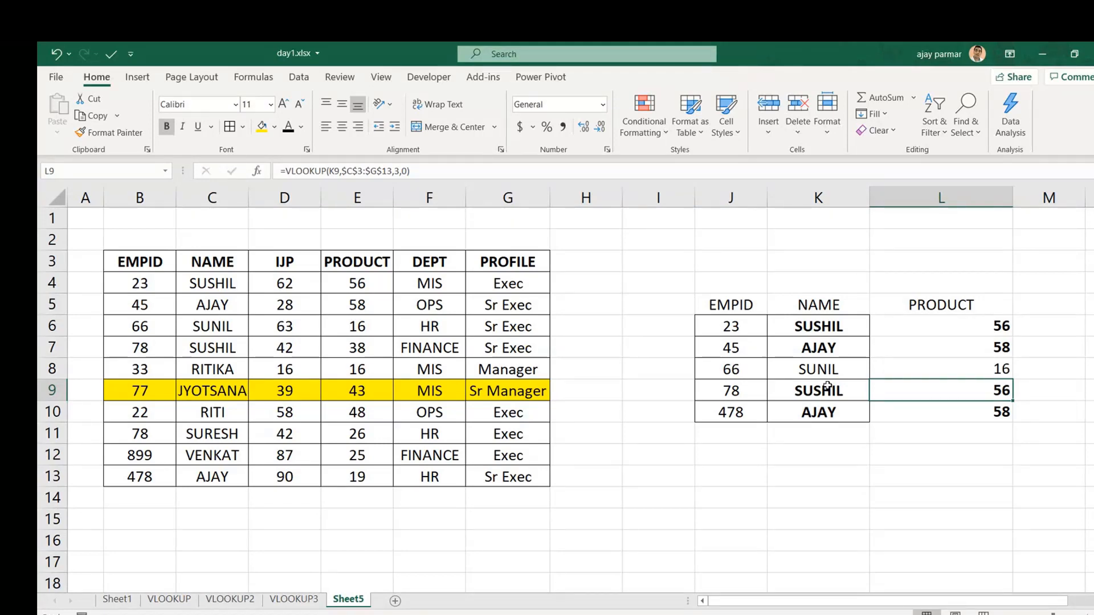
Step: Enter the label WRONG CHOICE in L4, above the PRODUCT heading of the lookup table
{"action": "key", "text": "Up"}
{"action": "key", "text": "Up"}
{"action": "key", "text": "Up"}
{"action": "key", "text": "Up"}
{"action": "key", "text": "Up"}
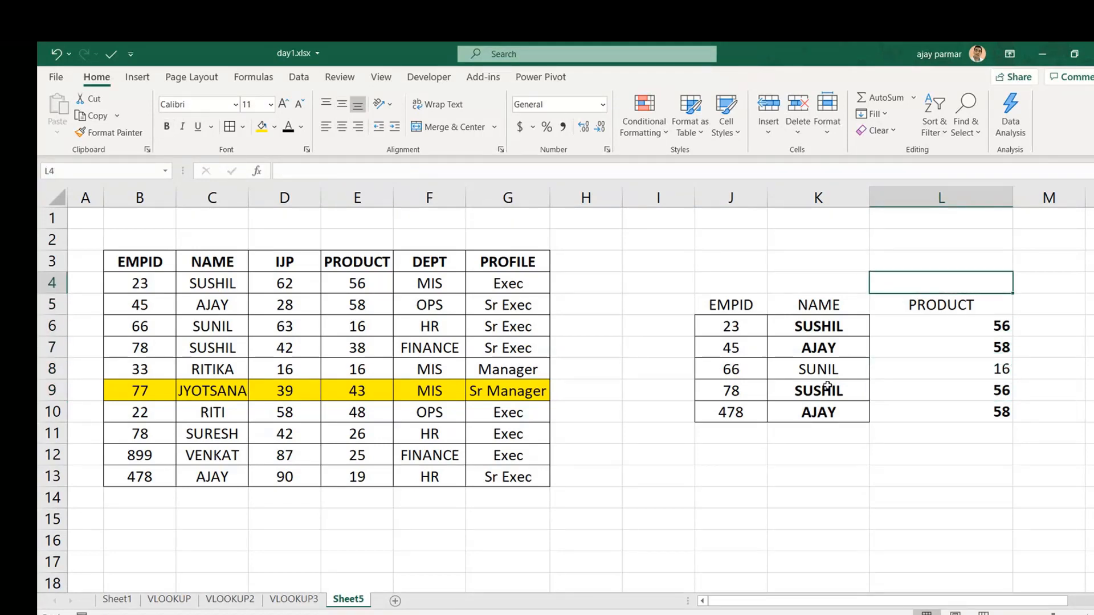
{"action": "type", "text": "WRONG CHOICE"}
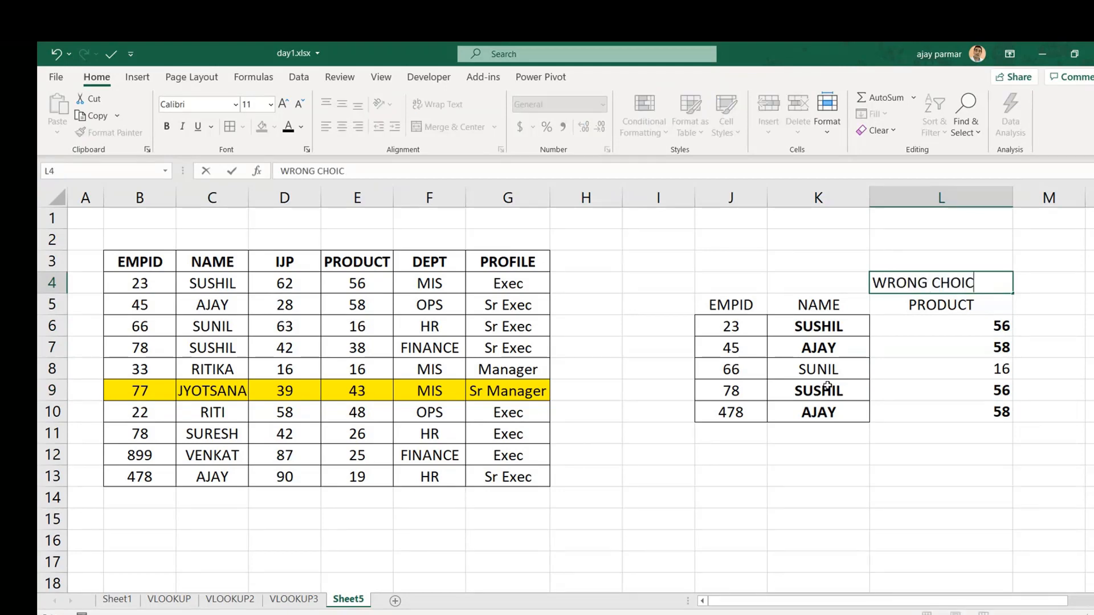
{"action": "key", "text": "Return"}
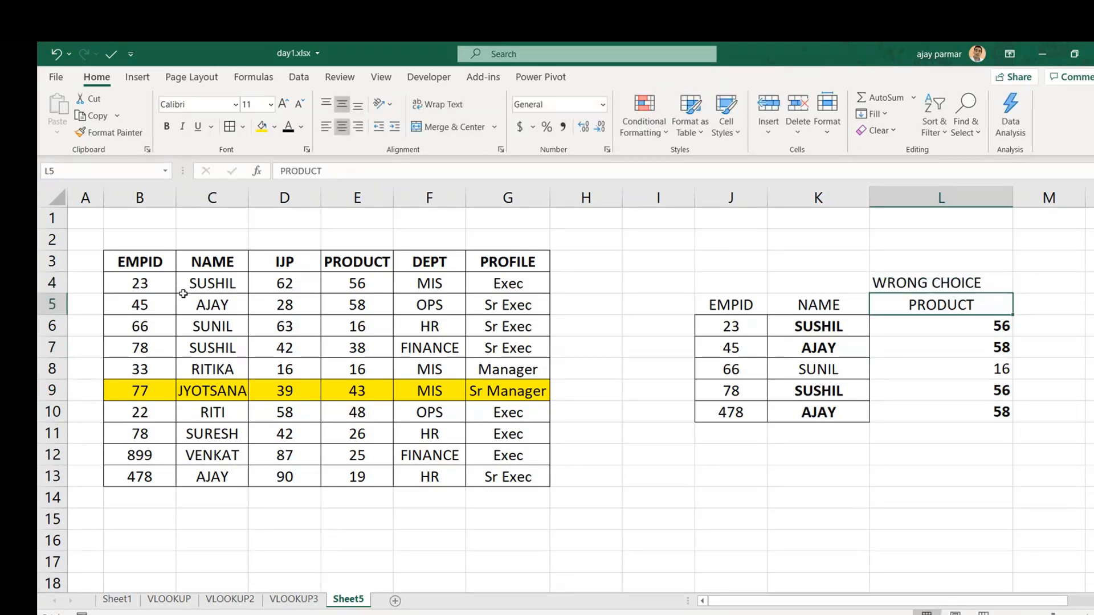
Step: Examine the repeated names in the source table's NAME column and the EMPID values in J6:J10
{"action": "left_click", "coordinate": [196, 308]}
{"action": "key", "text": "Down"}
{"action": "key", "text": "Down"}
{"action": "key", "text": "Down"}
{"action": "key", "text": "Down"}
{"action": "key", "text": "Down"}
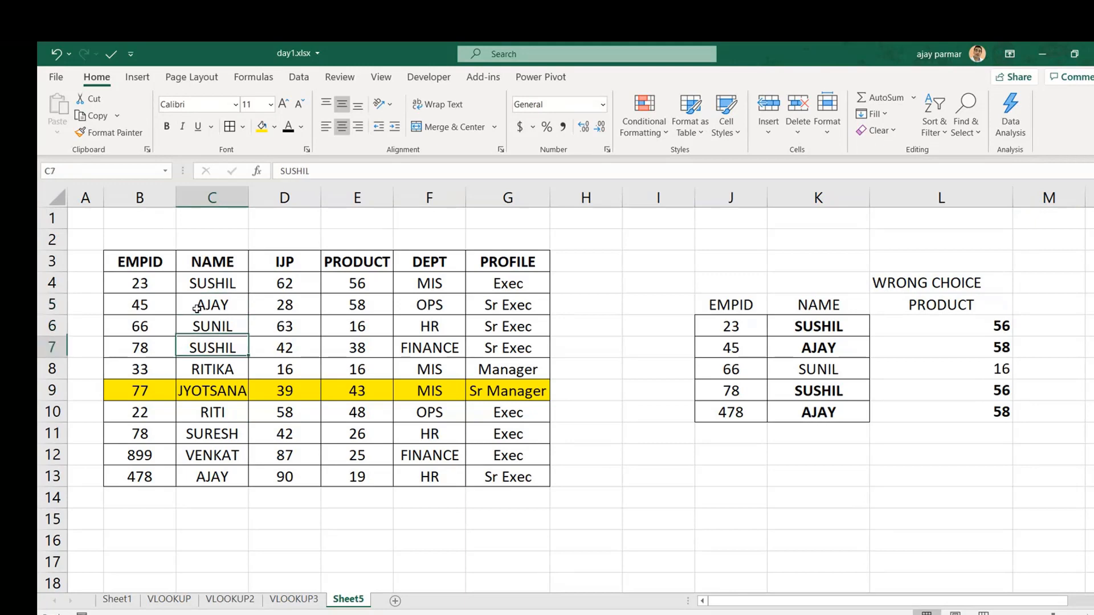
{"action": "key", "text": "Up"}
{"action": "key", "text": "Down"}
{"action": "key", "text": "Down"}
{"action": "key", "text": "Down"}
{"action": "key", "text": "Down"}
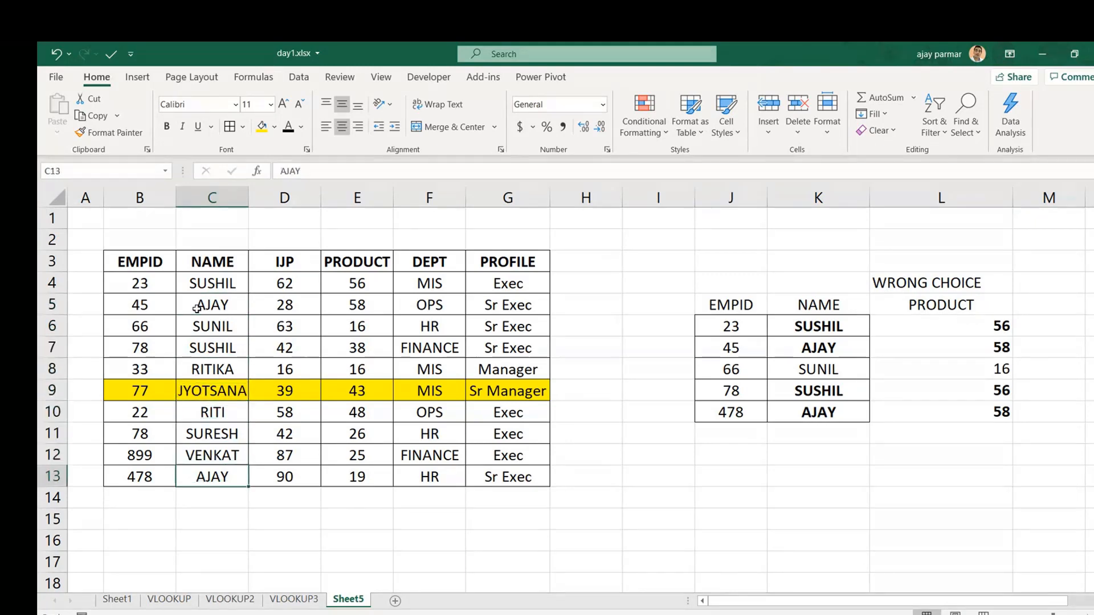
{"action": "left_click", "coordinate": [749, 324]}
{"action": "key", "text": "ctrl+shift+Down"}
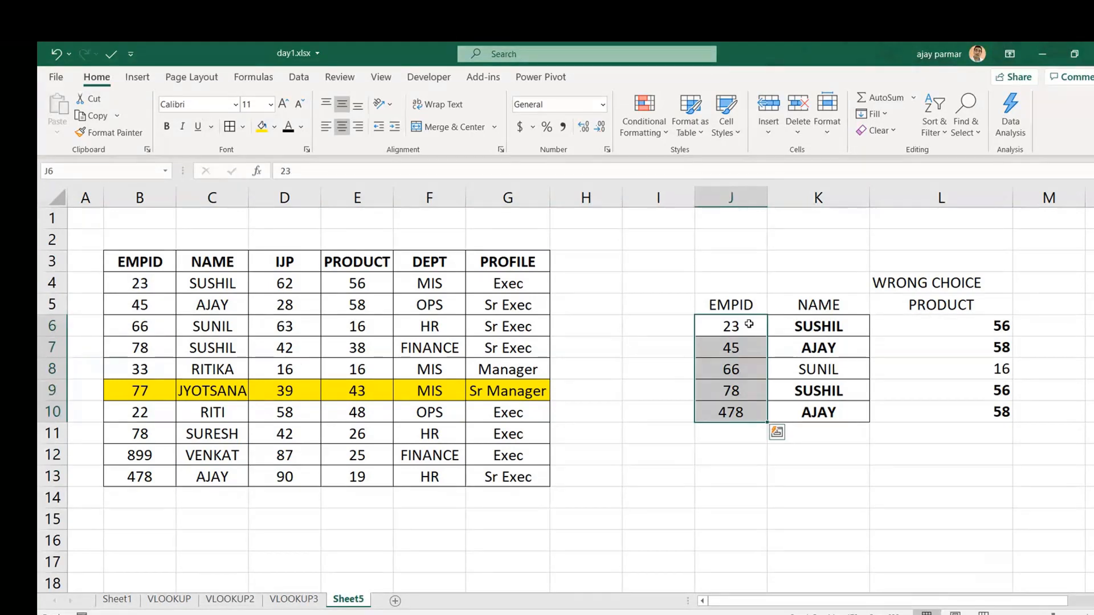
{"action": "key", "text": "Right"}
{"action": "key", "text": "Right"}
{"action": "key", "text": "Right"}
{"action": "key", "text": "Right"}
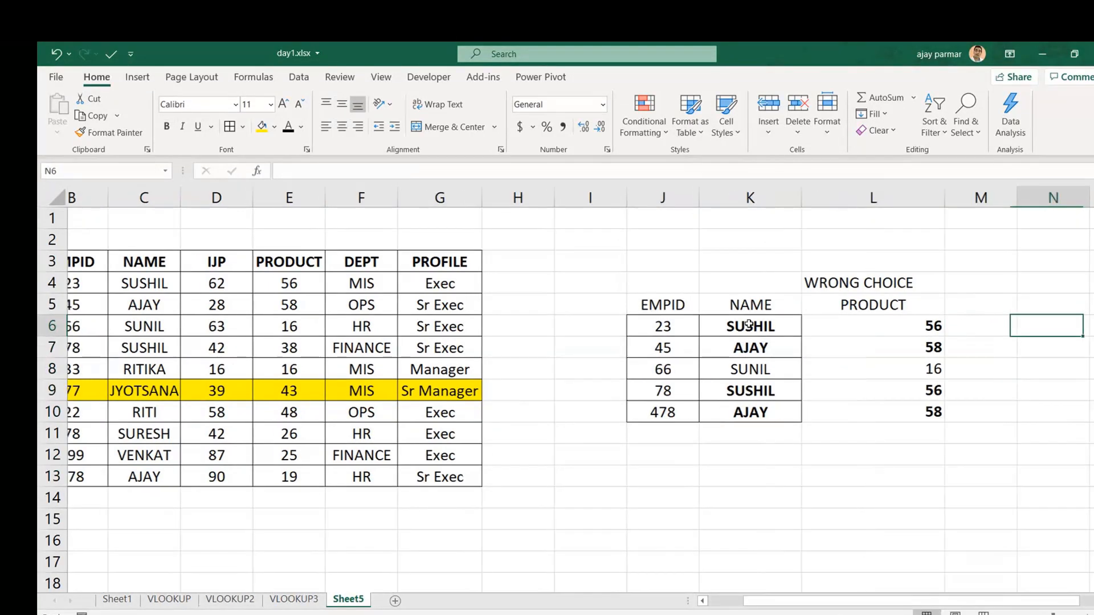
{"action": "key", "text": "Left"}
{"action": "key", "text": "Left"}
{"action": "key", "text": "Left"}
{"action": "key", "text": "Left"}
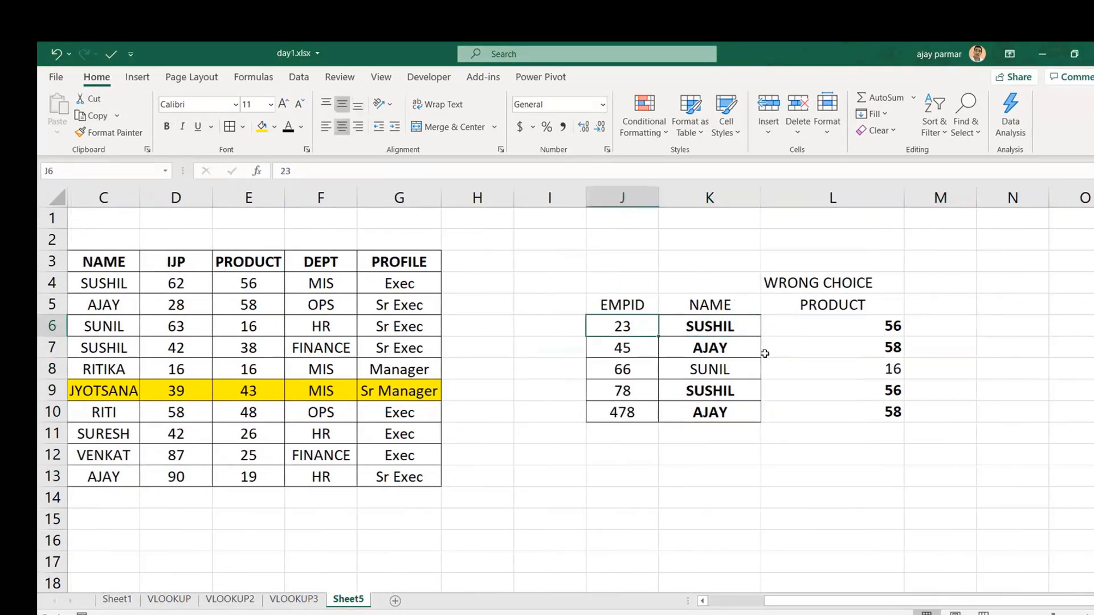
{"action": "key", "text": "Down"}
{"action": "key", "text": "Down"}
{"action": "key", "text": "Up"}
{"action": "key", "text": "Up"}
{"action": "key", "text": "Left"}
{"action": "key", "text": "Left"}
{"action": "key", "text": "Left"}
{"action": "key", "text": "Left"}
{"action": "key", "text": "Left"}
{"action": "key", "text": "Left"}
{"action": "key", "text": "Left"}
{"action": "key", "text": "Left"}
{"action": "key", "text": "Left"}
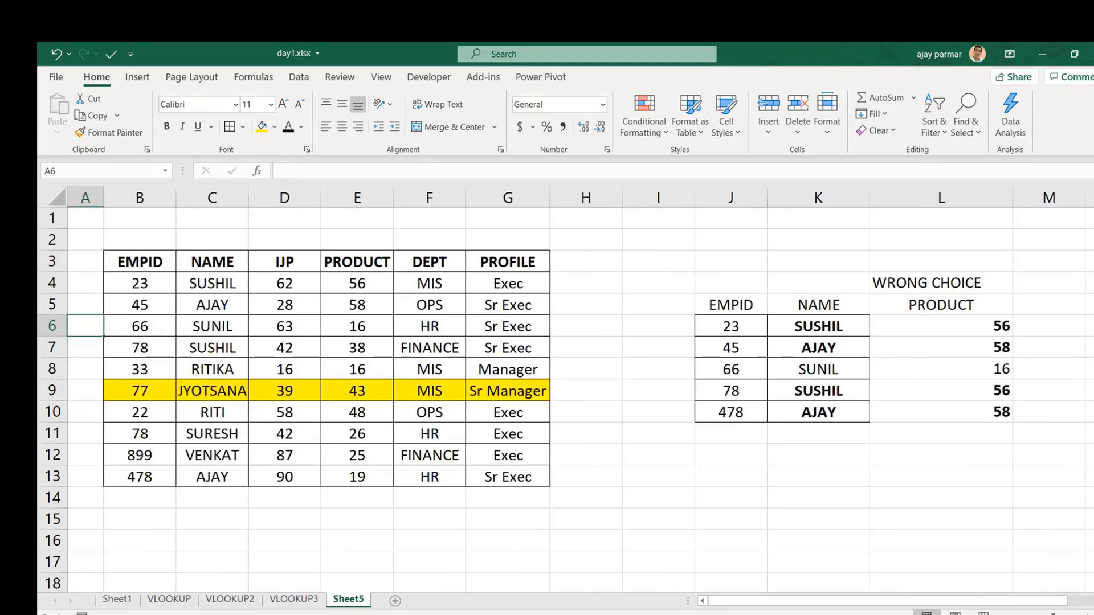
Step: Narrow the empty columns H and I between the source table and the lookup table
{"action": "left_click_drag", "start_coordinate": [621, 202], "coordinate": [568, 202]}
{"action": "left_click_drag", "start_coordinate": [640, 202], "coordinate": [580, 202]}
{"action": "left_click", "coordinate": [647, 271]}
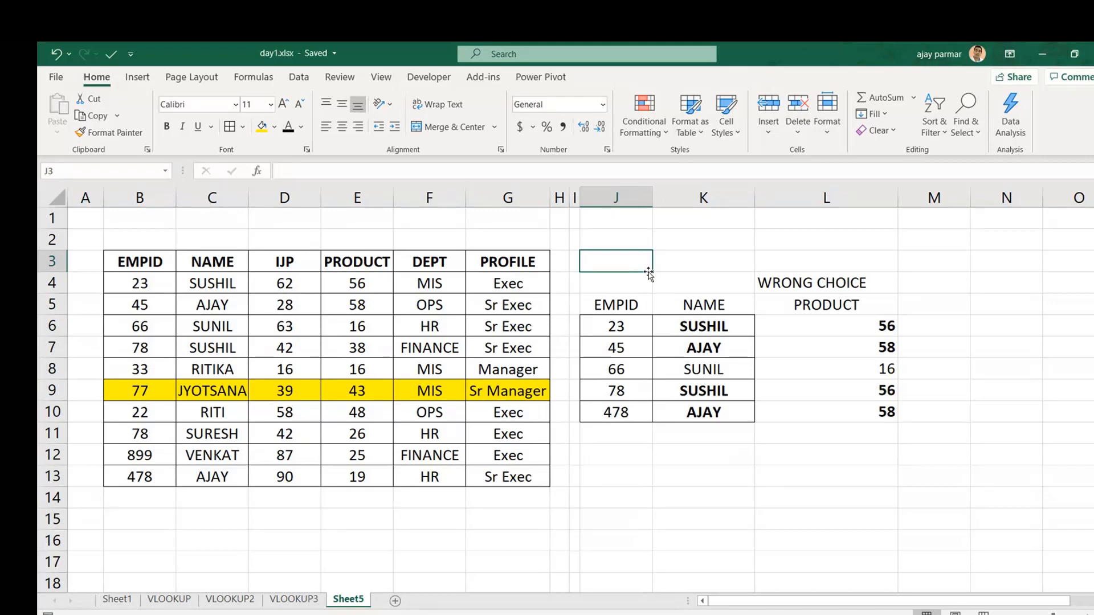
Step: Rename Sheet5 as VLOOKUP4
{"action": "double_click", "coordinate": [348, 600]}
{"action": "type", "text": "VLOOKUP4"}
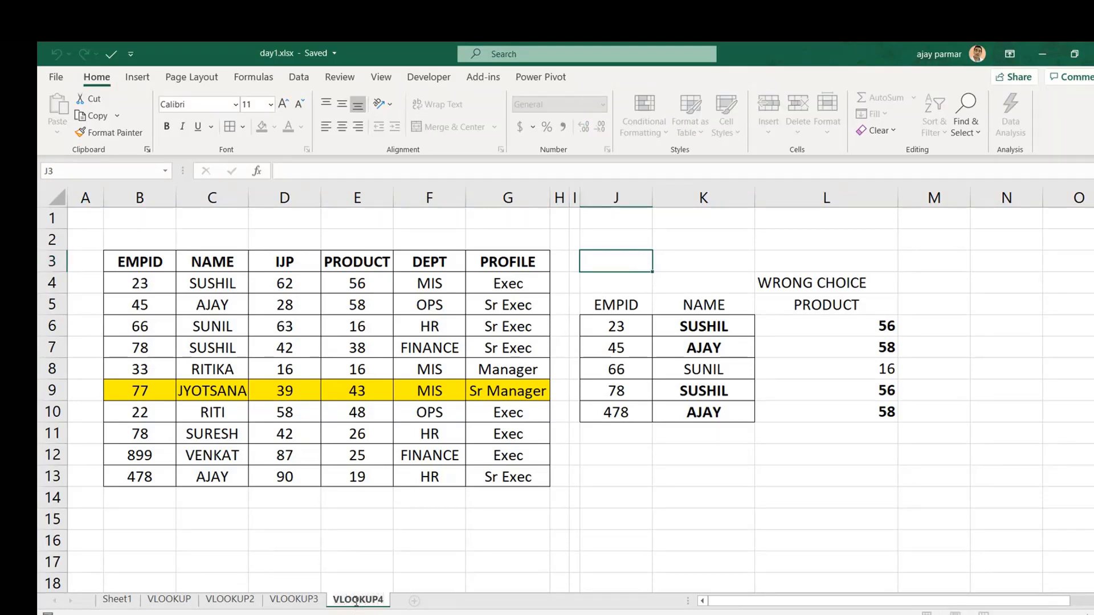
{"action": "left_click", "coordinate": [131, 262]}
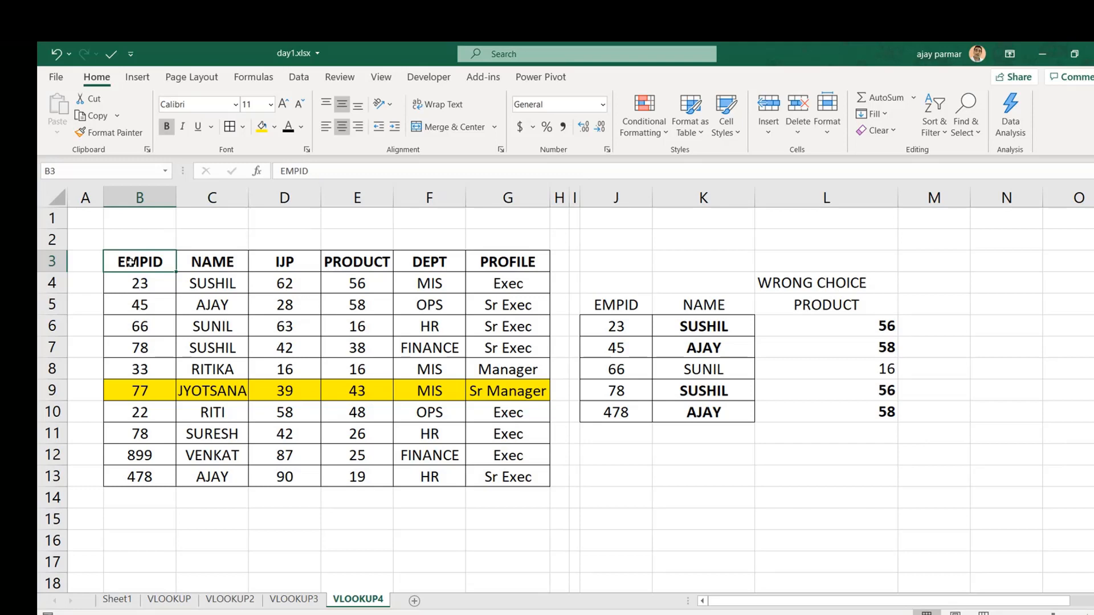
{"action": "left_click", "coordinate": [285, 305]}
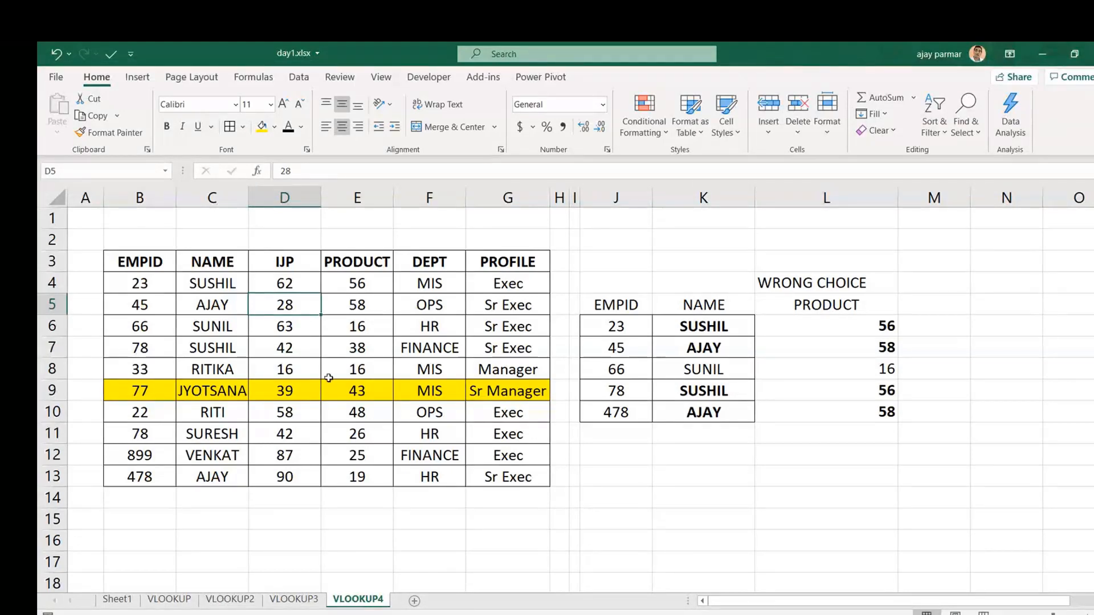
{"action": "left_click", "coordinate": [246, 392]}
{"action": "left_click", "coordinate": [223, 456]}
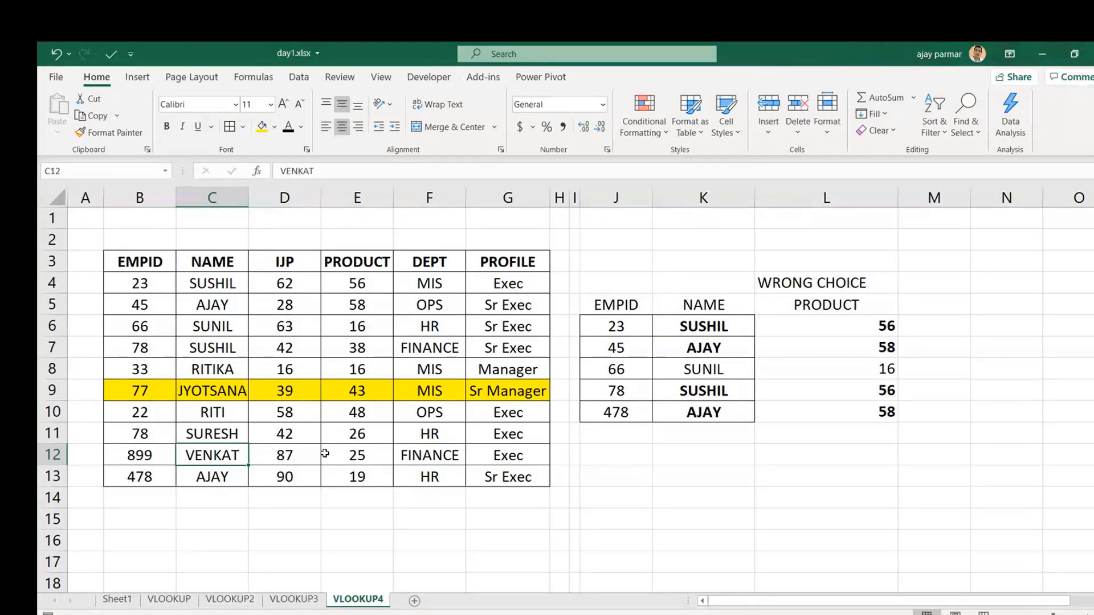
Step: Create a copy of the VLOOKUP4 sheet at the end of the workbook
{"action": "right_click", "coordinate": [362, 601]}
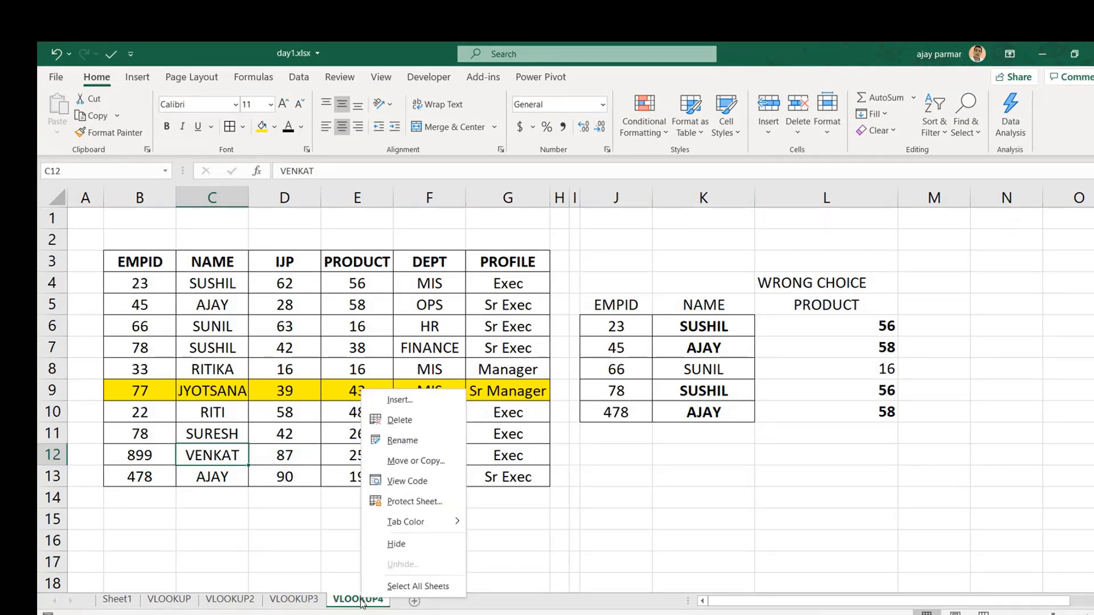
{"action": "left_click", "coordinate": [408, 463]}
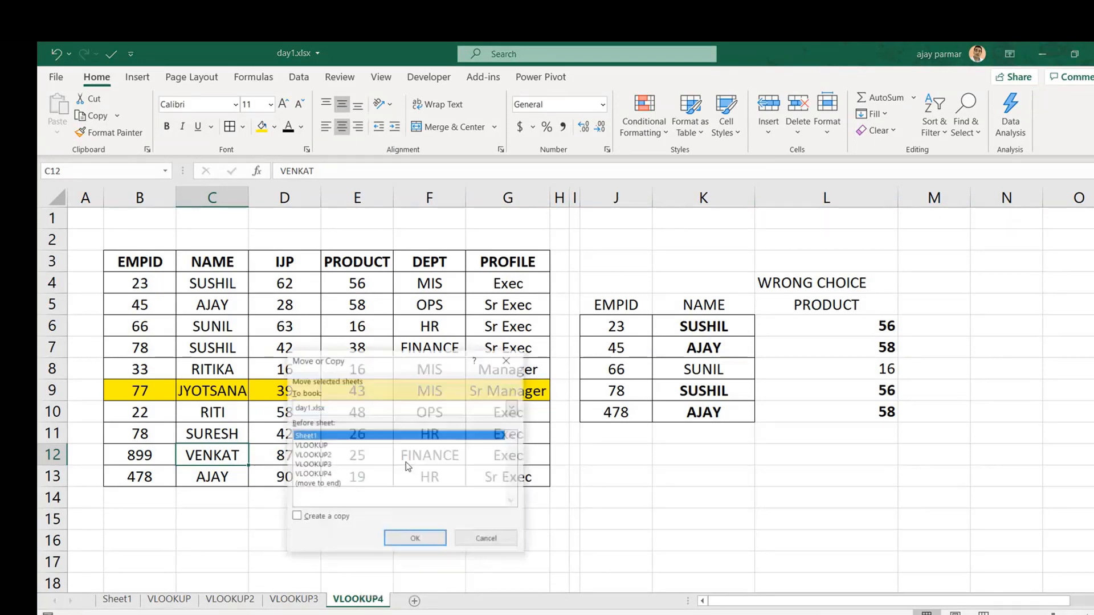
{"action": "left_click", "coordinate": [323, 519]}
{"action": "left_click", "coordinate": [317, 484]}
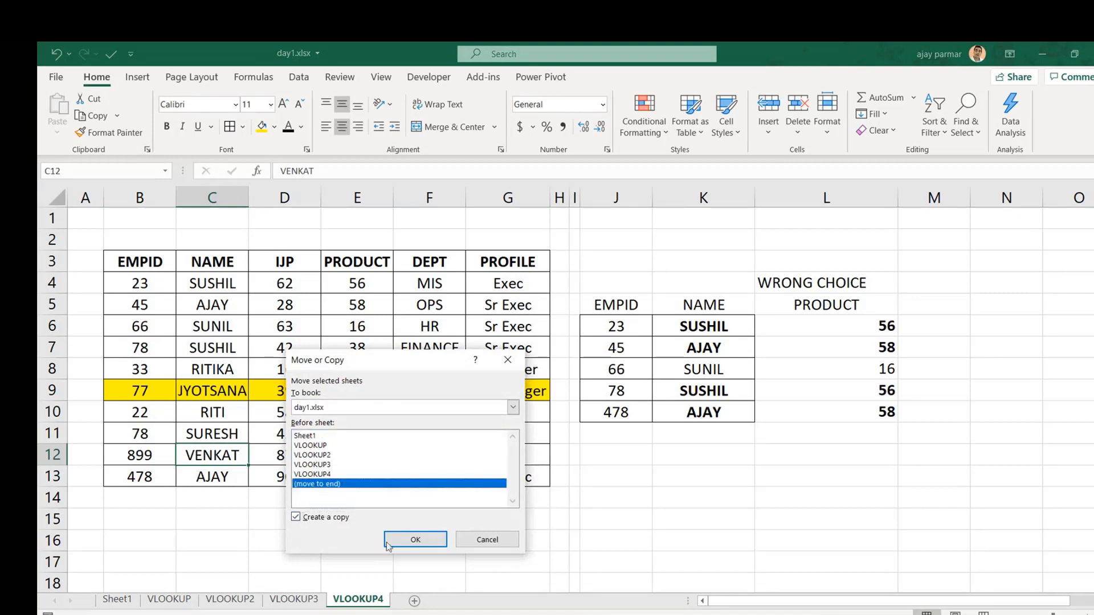
{"action": "left_click", "coordinate": [415, 540]}
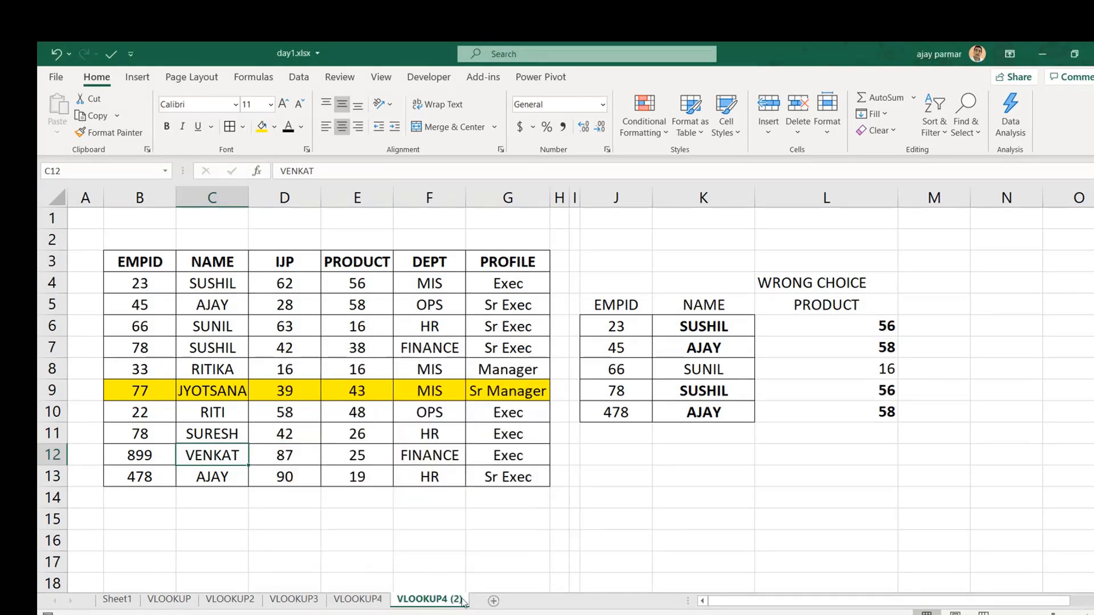
Step: Rename the copied sheet as VLOOKUP5
{"action": "double_click", "coordinate": [450, 598]}
{"action": "key", "text": "BackSpace"}
{"action": "key", "text": "BackSpace"}
{"action": "key", "text": "BackSpace"}
{"action": "key", "text": "BackSpace"}
{"action": "key", "text": "BackSpace"}
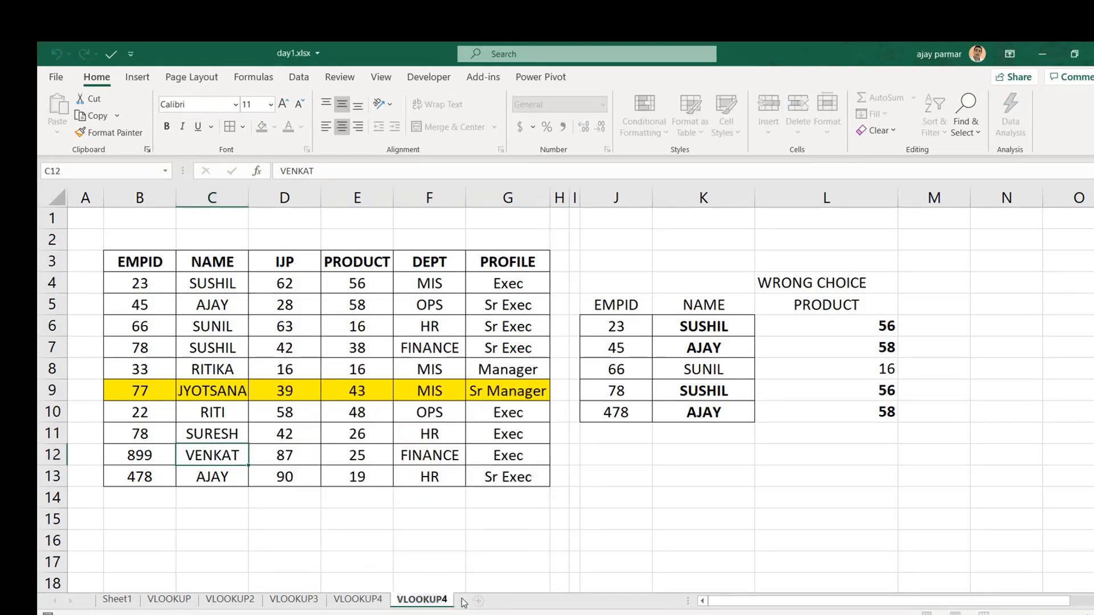
{"action": "type", "text": "5"}
{"action": "key", "text": "Return"}
Step: Clear the contents of the old lookup table in J4:M10 on the VLOOKUP5 sheet
{"action": "left_click", "coordinate": [133, 258]}
{"action": "left_click", "coordinate": [601, 307]}
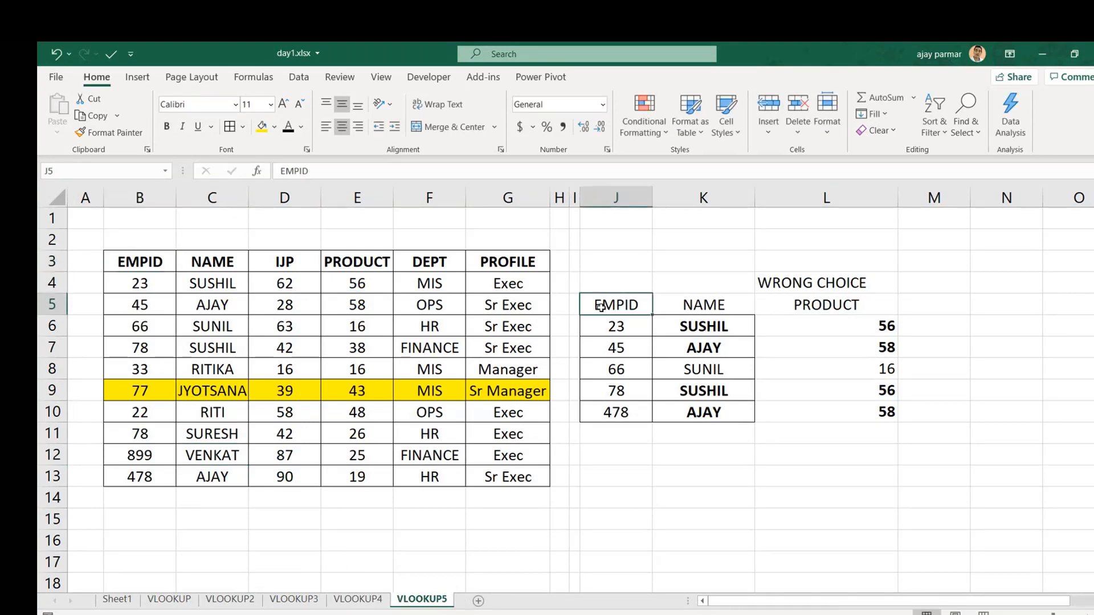
{"action": "key", "text": "Up"}
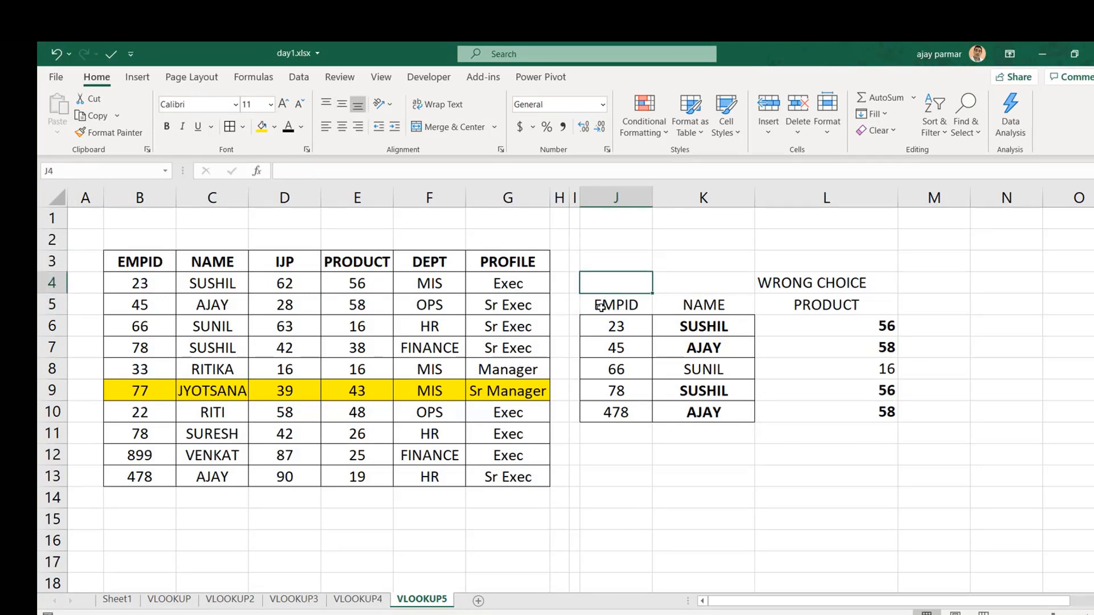
{"action": "key", "text": "shift+Right"}
{"action": "key", "text": "shift+Right"}
{"action": "key", "text": "shift+Right"}
{"action": "key", "text": "shift+Down"}
{"action": "key", "text": "shift+Down"}
{"action": "key", "text": "shift+Down"}
{"action": "key", "text": "shift+Down"}
{"action": "key", "text": "shift+Down"}
{"action": "key", "text": "shift+Down"}
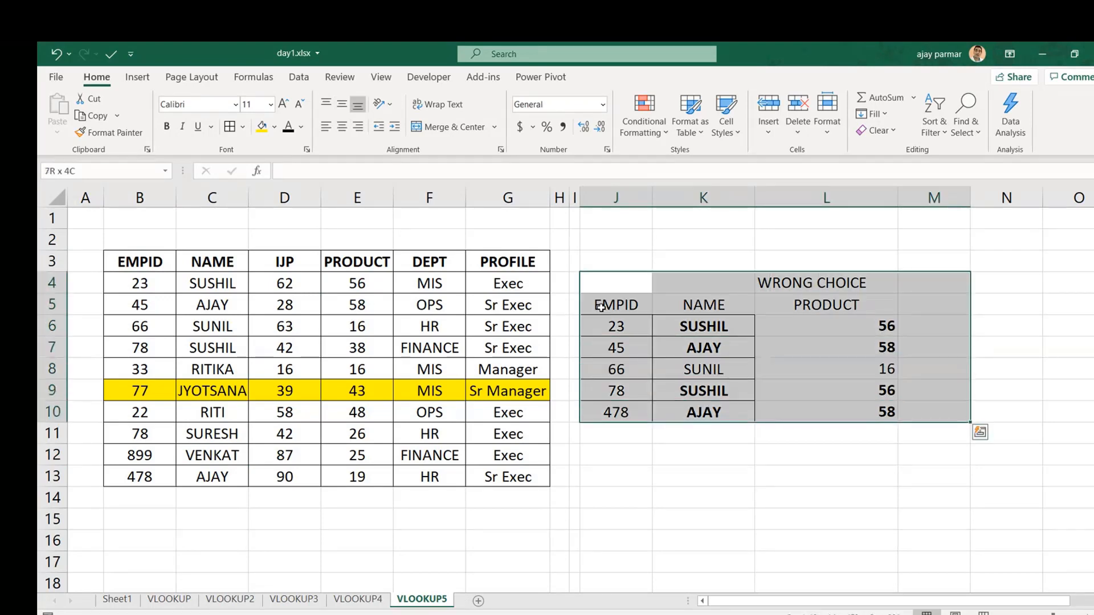
{"action": "key", "text": "Delete"}
Step: Remove the leftover borders by copying blank cells J4:K4 and pasting only their formats onto J5:K12
{"action": "key", "text": "Left"}
{"action": "key", "text": "Right"}
{"action": "key", "text": "shift+Right"}
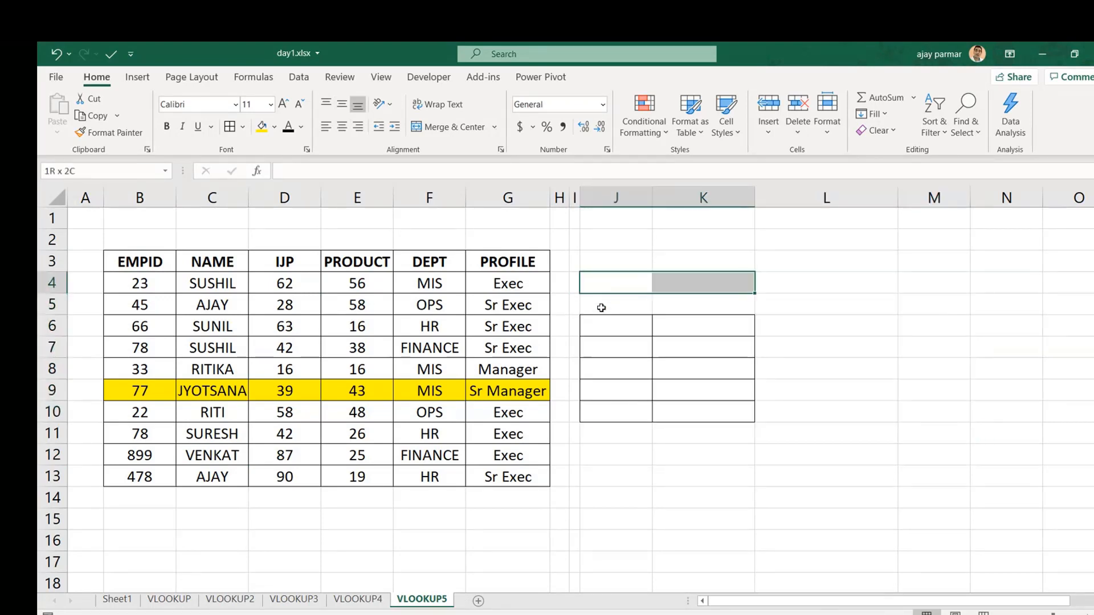
{"action": "key", "text": "ctrl+c"}
{"action": "key", "text": "Down"}
{"action": "key", "text": "shift+Right"}
{"action": "key", "text": "shift+Down"}
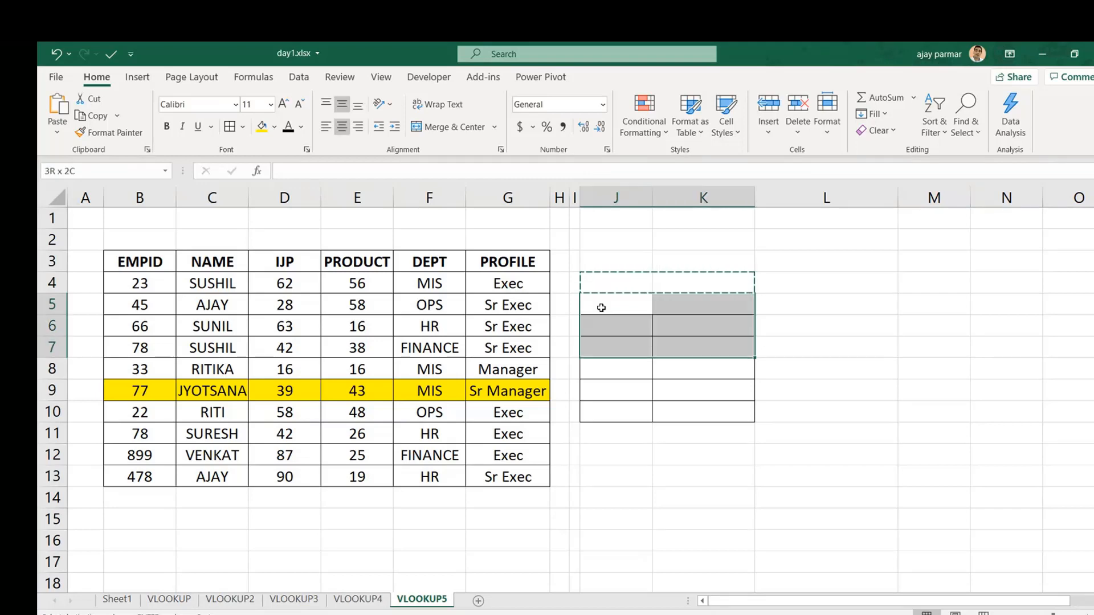
{"action": "key", "text": "shift+Down"}
{"action": "key", "text": "shift+Down"}
{"action": "key", "text": "shift+Down"}
{"action": "key", "text": "shift+Down"}
{"action": "key", "text": "shift+Down"}
{"action": "key", "text": "shift+Down"}
{"action": "key", "text": "ctrl+alt+v"}
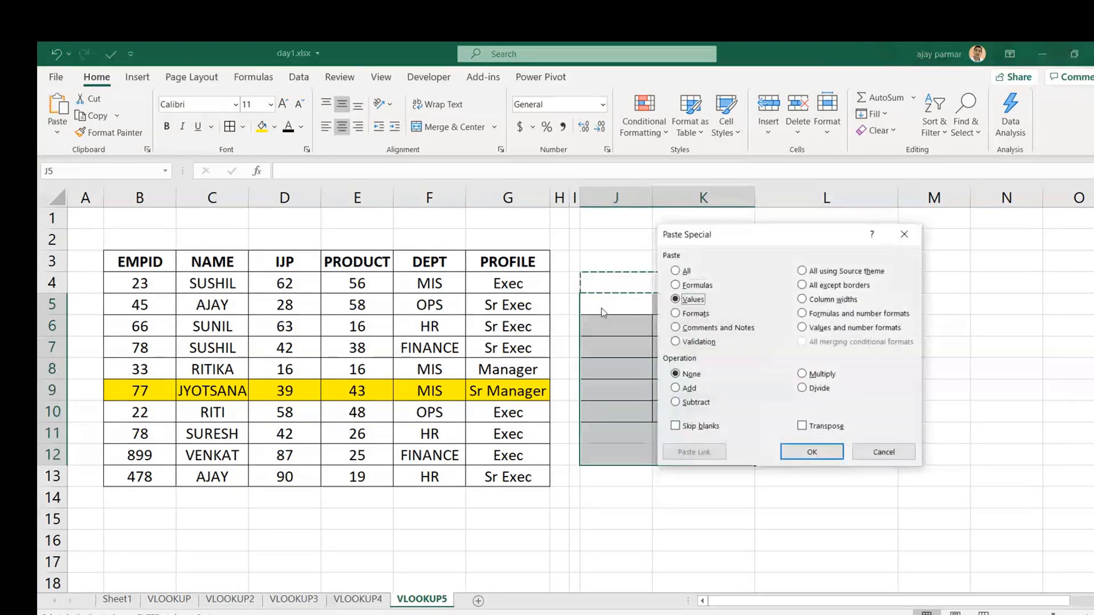
{"action": "key", "text": "t"}
{"action": "key", "text": "Return"}
{"action": "key", "text": "Escape"}
{"action": "key", "text": "Up"}
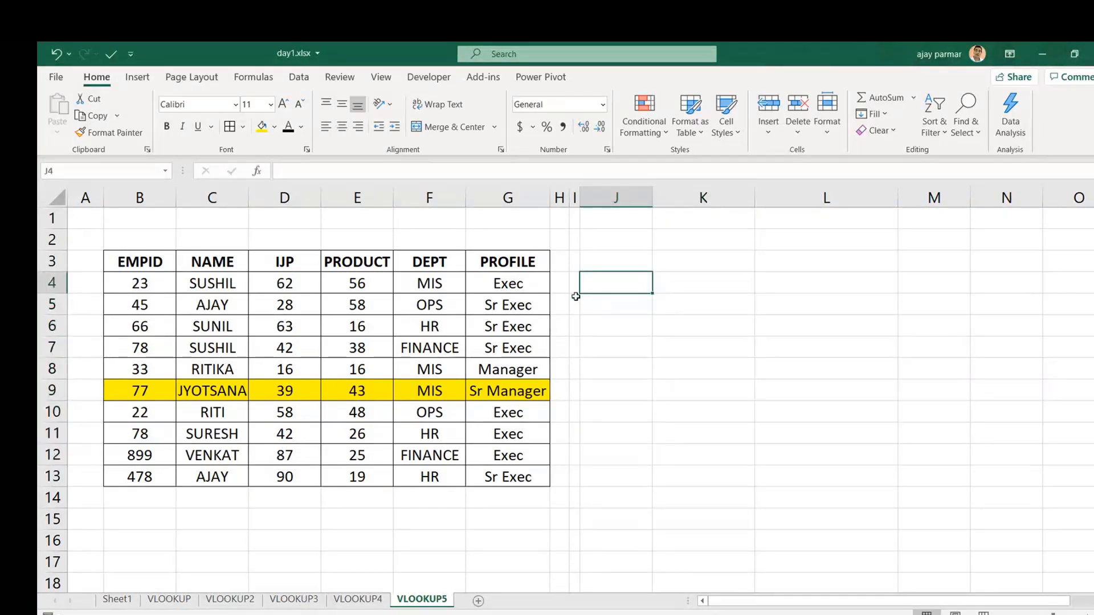
Step: Adjust the column widths by narrowing column A and widening columns I and E
{"action": "left_click_drag", "start_coordinate": [102, 199], "coordinate": [77, 199]}
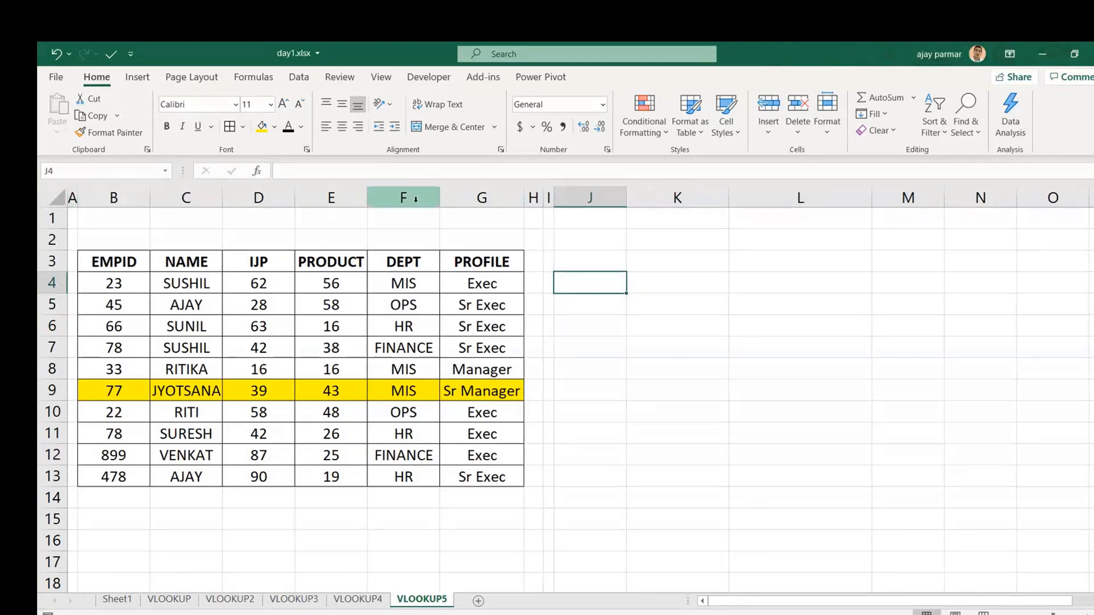
{"action": "left_click_drag", "start_coordinate": [548, 198], "coordinate": [592, 202]}
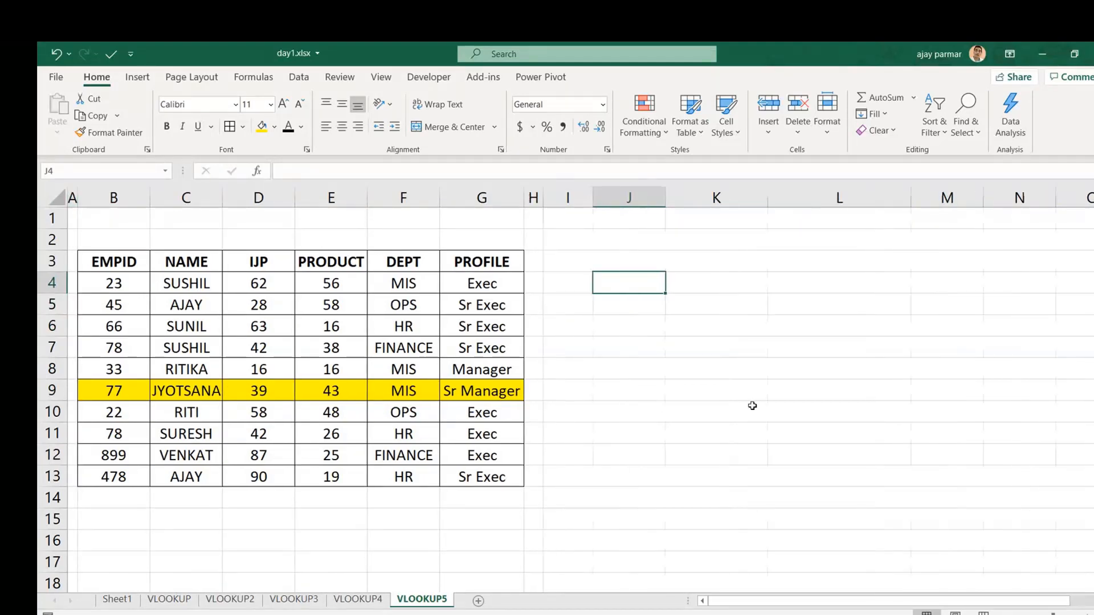
{"action": "left_click", "coordinate": [1005, 612]}
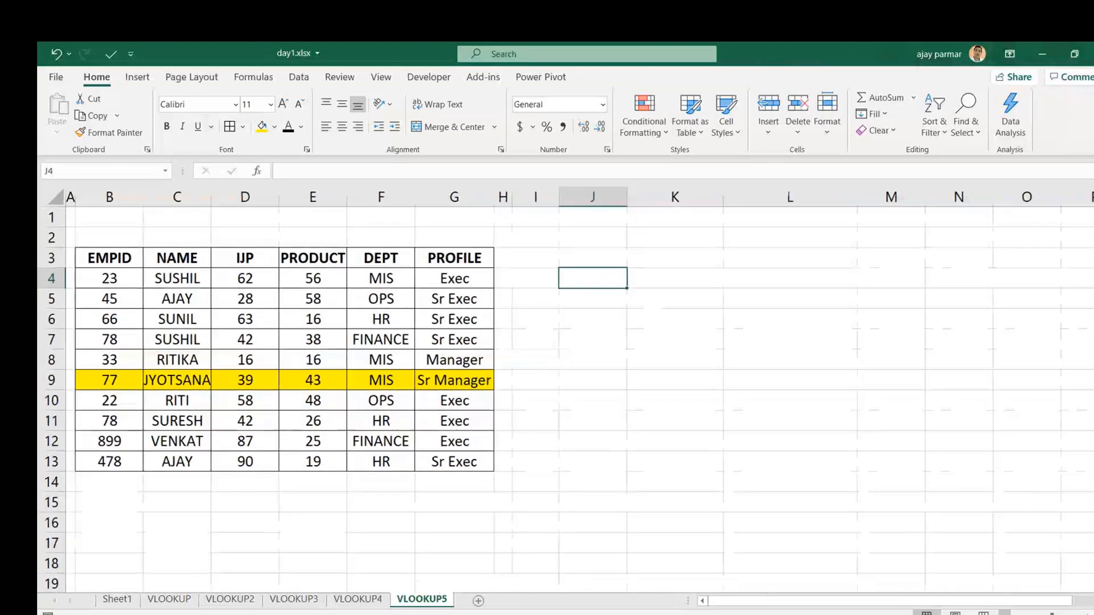
{"action": "left_click", "coordinate": [290, 273]}
{"action": "left_click_drag", "start_coordinate": [336, 207], "coordinate": [364, 207]}
{"action": "left_click", "coordinate": [723, 274]}
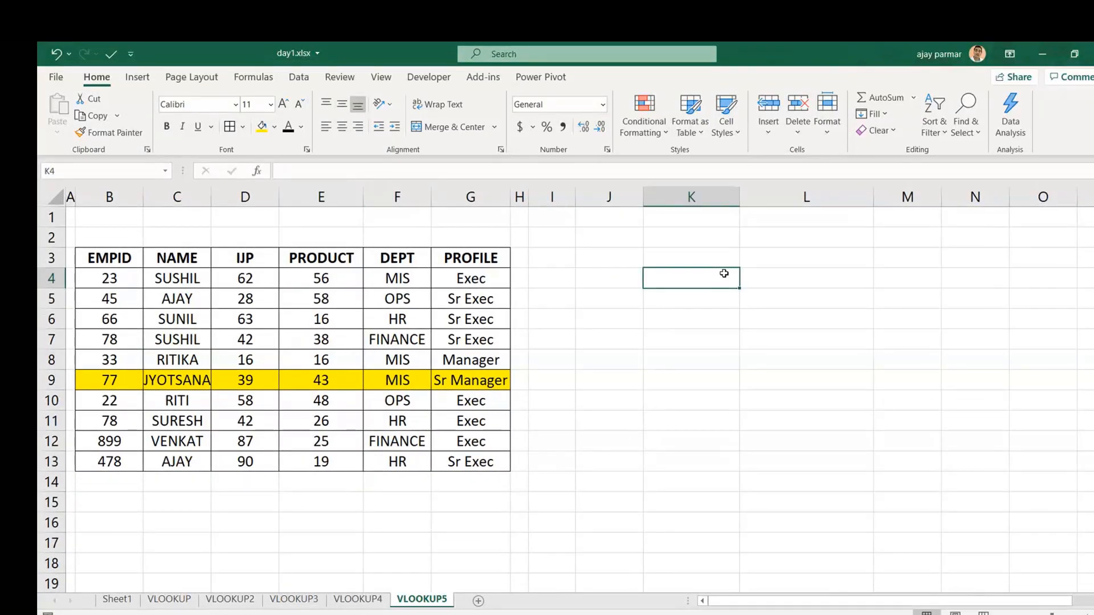
Step: Enter the heading EMPID in K6 for a new lookup table
{"action": "left_click", "coordinate": [696, 324]}
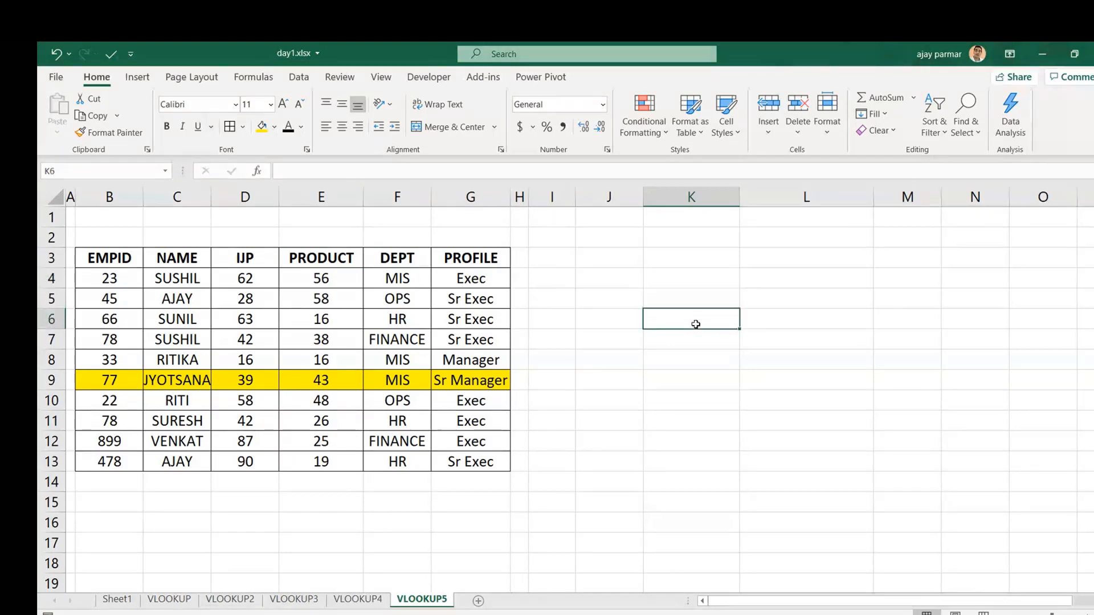
{"action": "key", "text": "Left"}
{"action": "key", "text": "Right"}
{"action": "key", "text": "Left"}
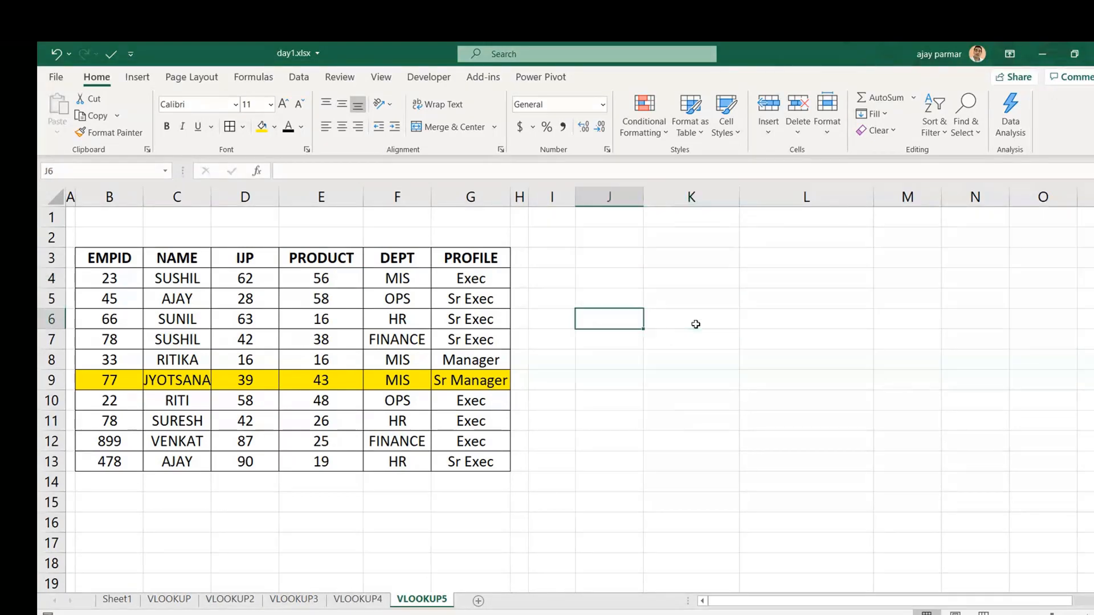
{"action": "key", "text": "Right"}
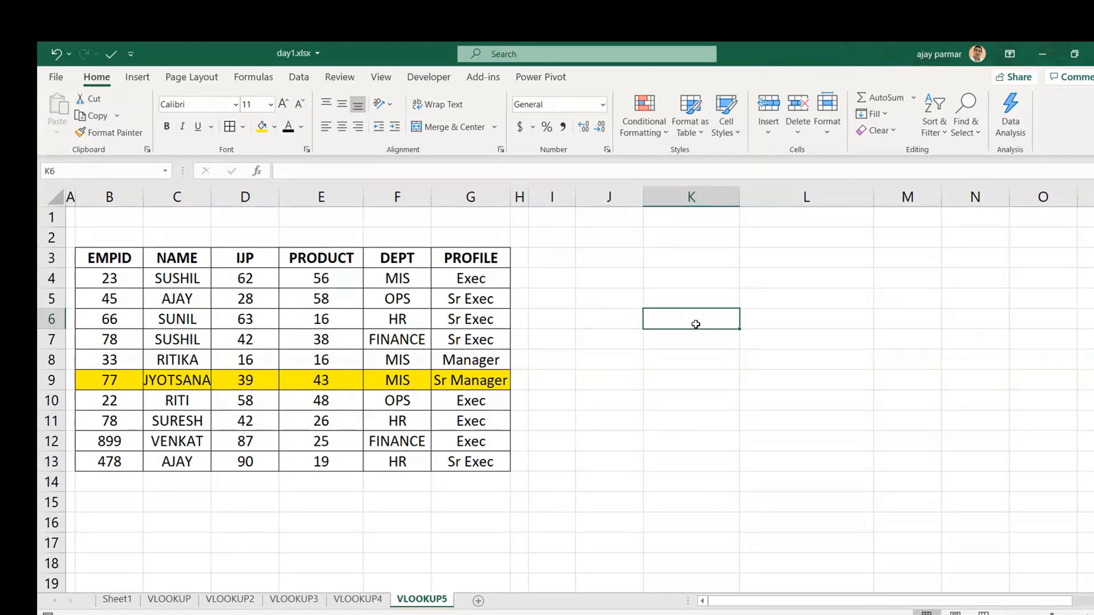
{"action": "type", "text": "EMPID"}
{"action": "key", "text": "Return"}
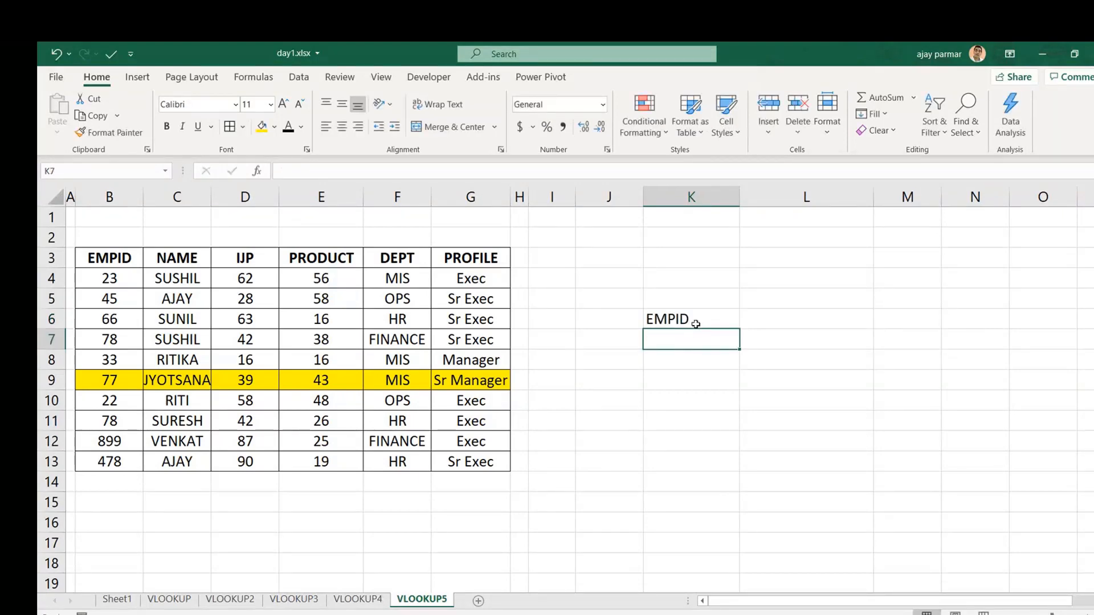
Step: Fill K7:K10 with the employee IDs listed in B6, B7, B8 and B11 as lookup values
{"action": "type", "text": "66"}
{"action": "key", "text": "Return"}
{"action": "type", "text": "78"}
{"action": "key", "text": "Return"}
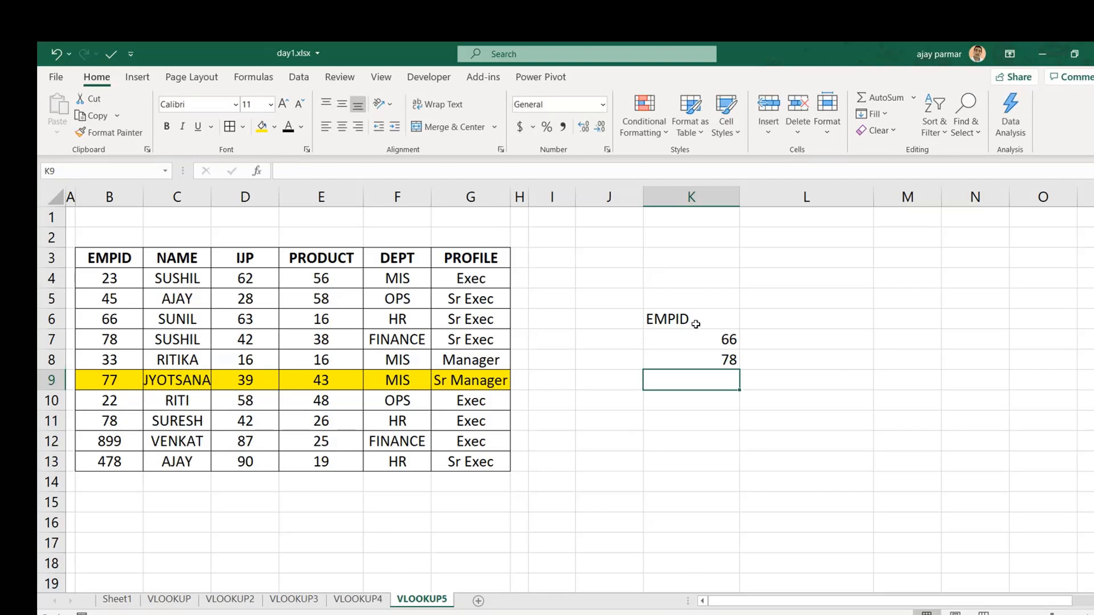
{"action": "type", "text": "33"}
{"action": "key", "text": "Return"}
{"action": "type", "text": "78"}
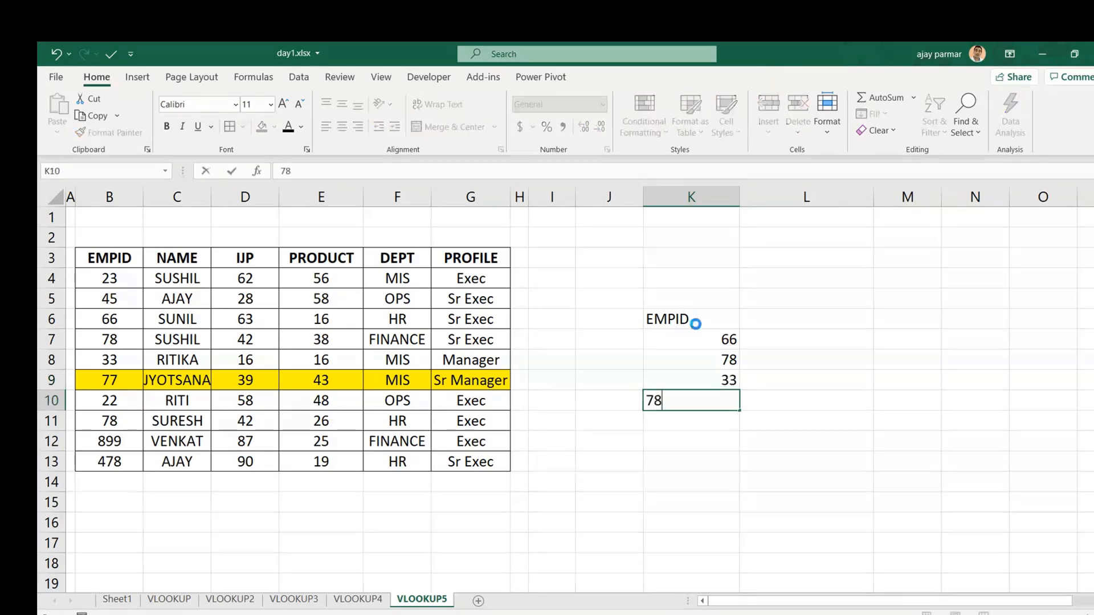
{"action": "key", "text": "Up"}
Step: Enter the headings IJP in L6 and DEPT in M6 beside EMPID
{"action": "key", "text": "Up"}
{"action": "key", "text": "Up"}
{"action": "key", "text": "Up"}
{"action": "key", "text": "Right"}
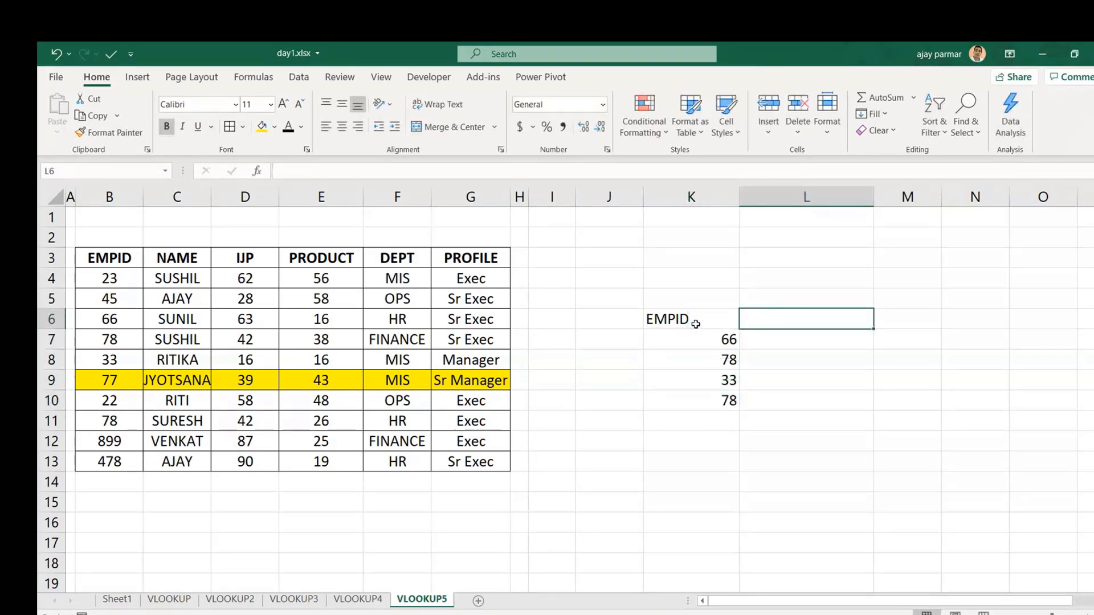
{"action": "type", "text": "IJP"}
{"action": "key", "text": "Up"}
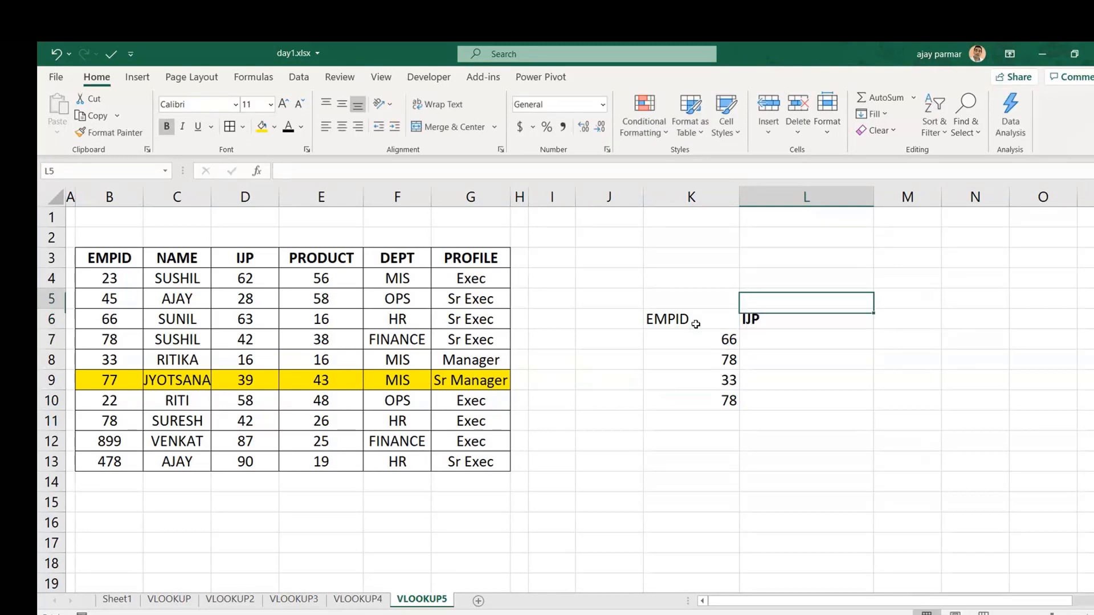
{"action": "key", "text": "Right"}
{"action": "key", "text": "Down"}
{"action": "key", "text": "Left"}
{"action": "key", "text": "Right"}
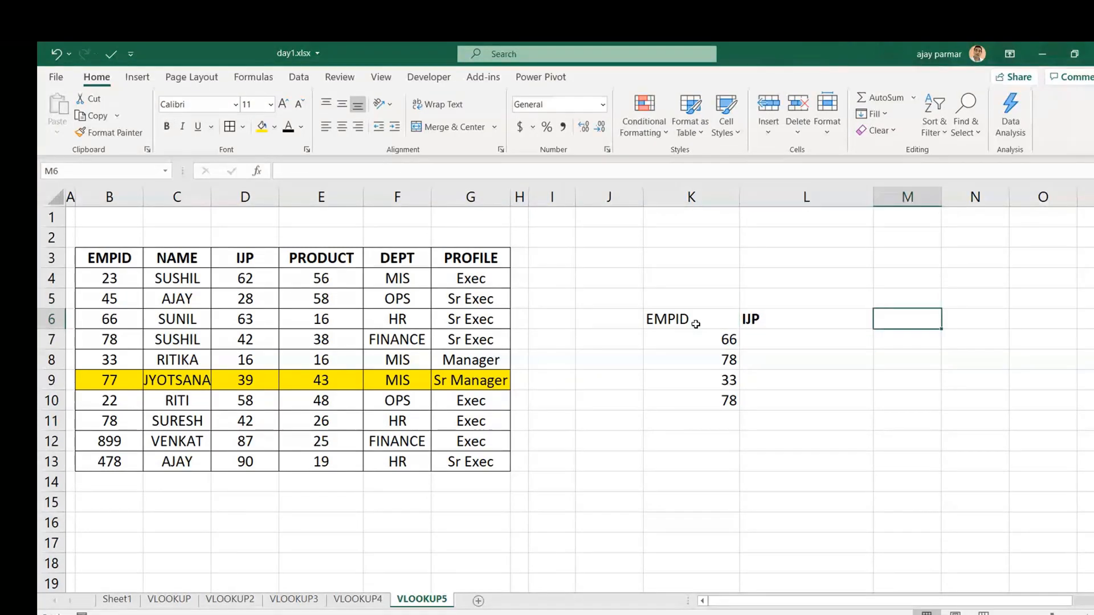
{"action": "type", "text": "DEPT"}
{"action": "key", "text": "Return"}
{"action": "key", "text": "Up"}
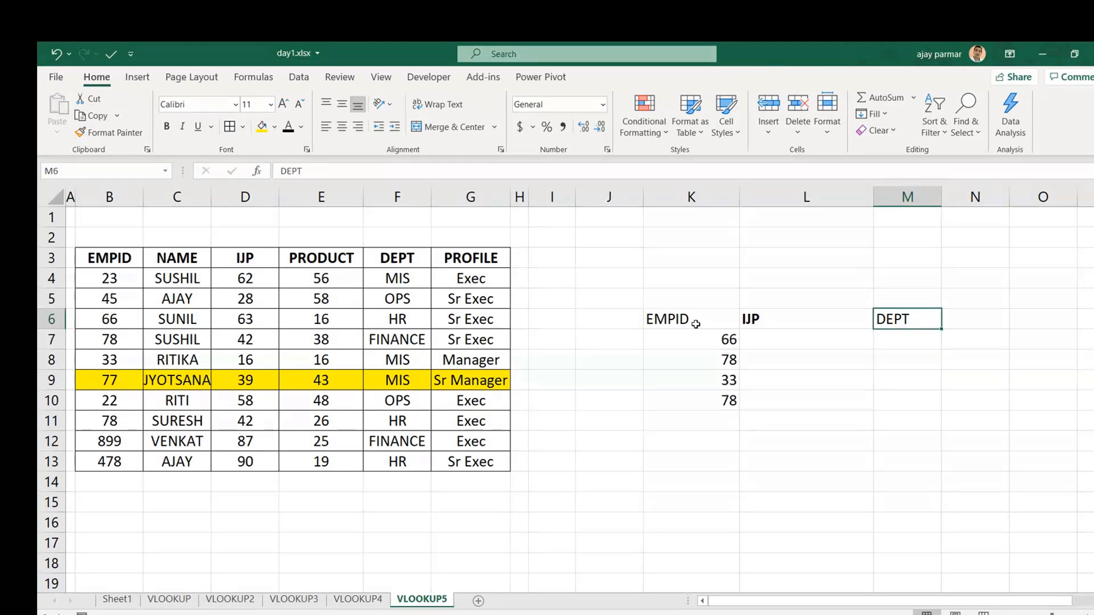
Step: Enter the heading PROFILE in N6
{"action": "key", "text": "Right"}
{"action": "type", "text": "PROF"}
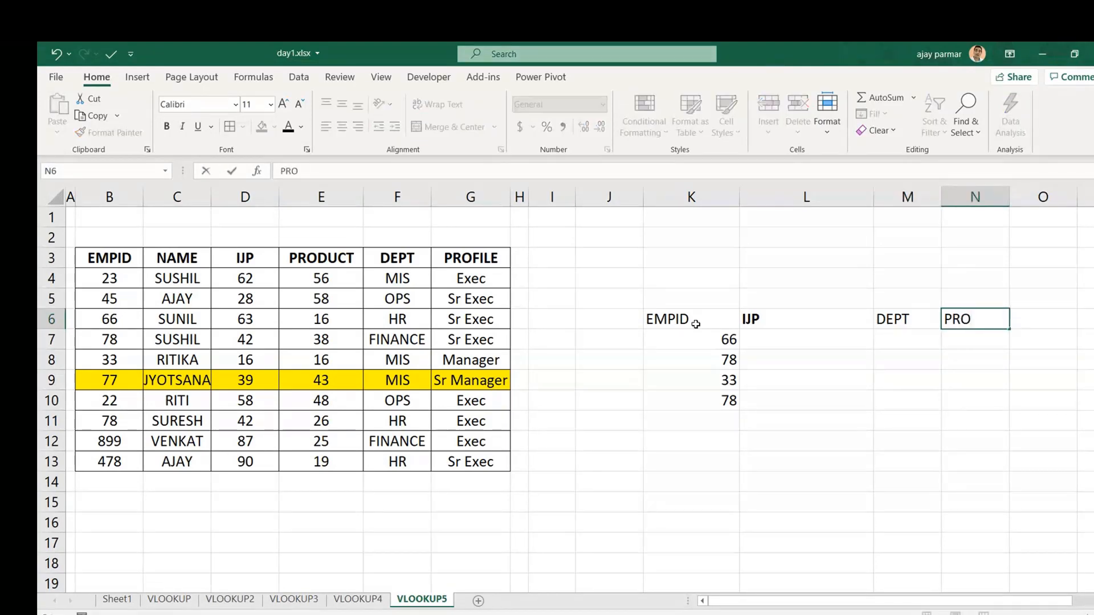
{"action": "key", "text": "BackSpace"}
{"action": "type", "text": "I"}
{"action": "key", "text": "BackSpace"}
{"action": "type", "text": "FILE"}
{"action": "key", "text": "Return"}
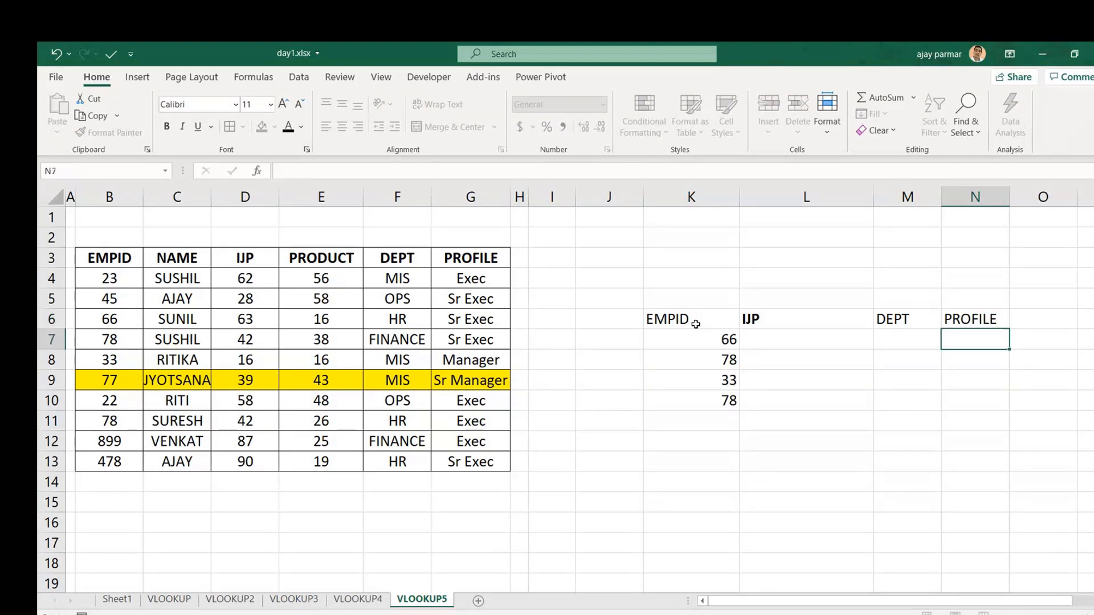
Step: Center the contents of K6:N10 horizontally and apply all borders to the range
{"action": "key", "text": "Left"}
{"action": "key", "text": "Up"}
{"action": "key", "text": "Left"}
{"action": "key", "text": "Left"}
{"action": "key", "text": "shift+Right"}
{"action": "key", "text": "shift+Right"}
{"action": "key", "text": "shift+Right"}
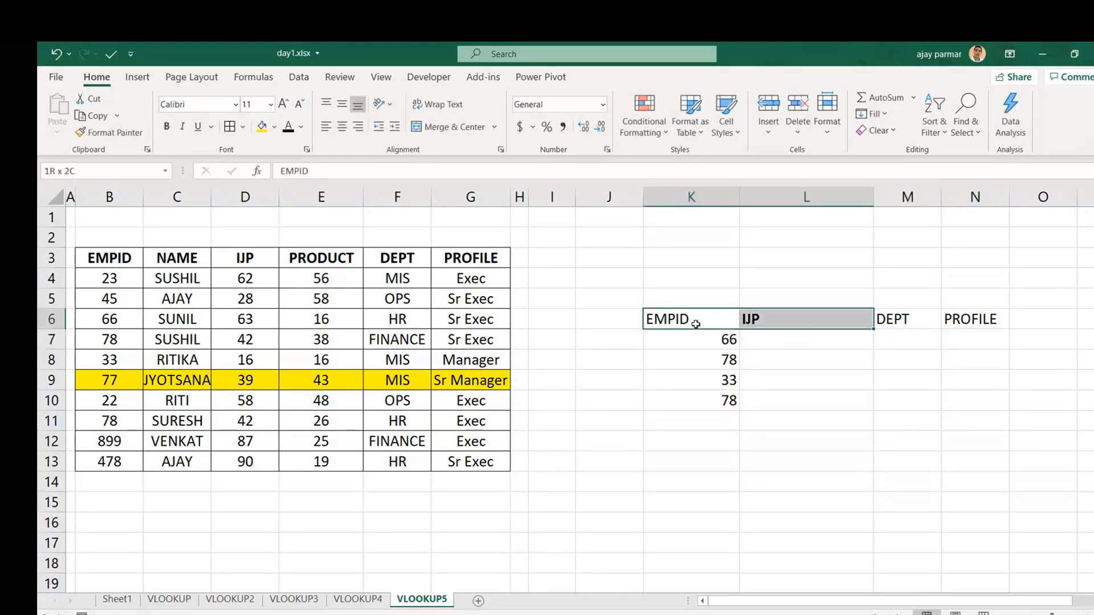
{"action": "key", "text": "shift+Down"}
{"action": "key", "text": "shift+Down"}
{"action": "key", "text": "shift+Down"}
{"action": "key", "text": "shift+Down"}
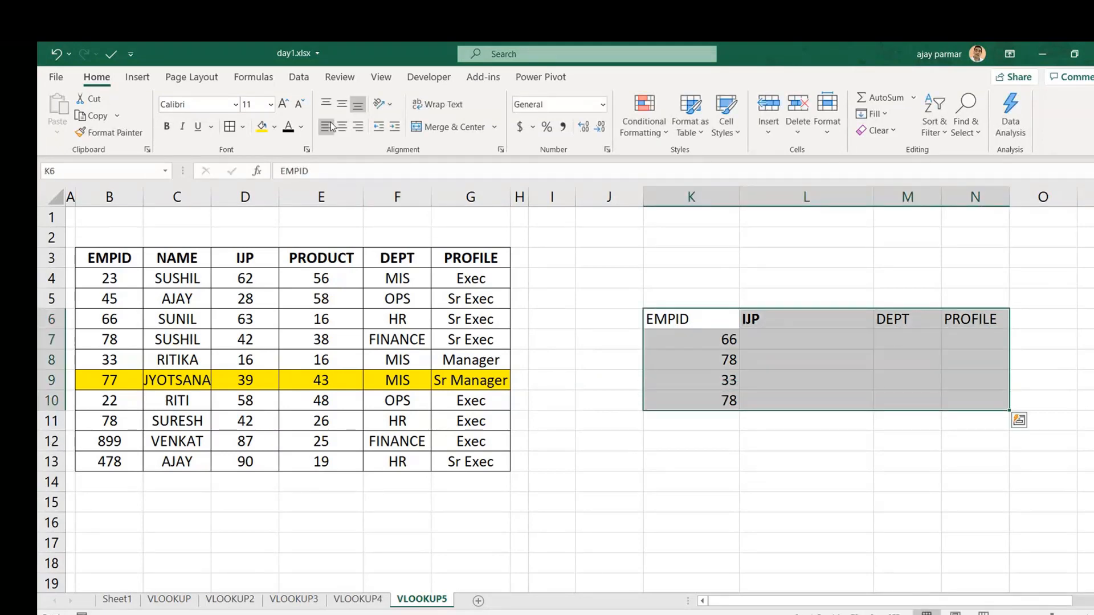
{"action": "left_click", "coordinate": [342, 126]}
{"action": "left_click", "coordinate": [230, 126]}
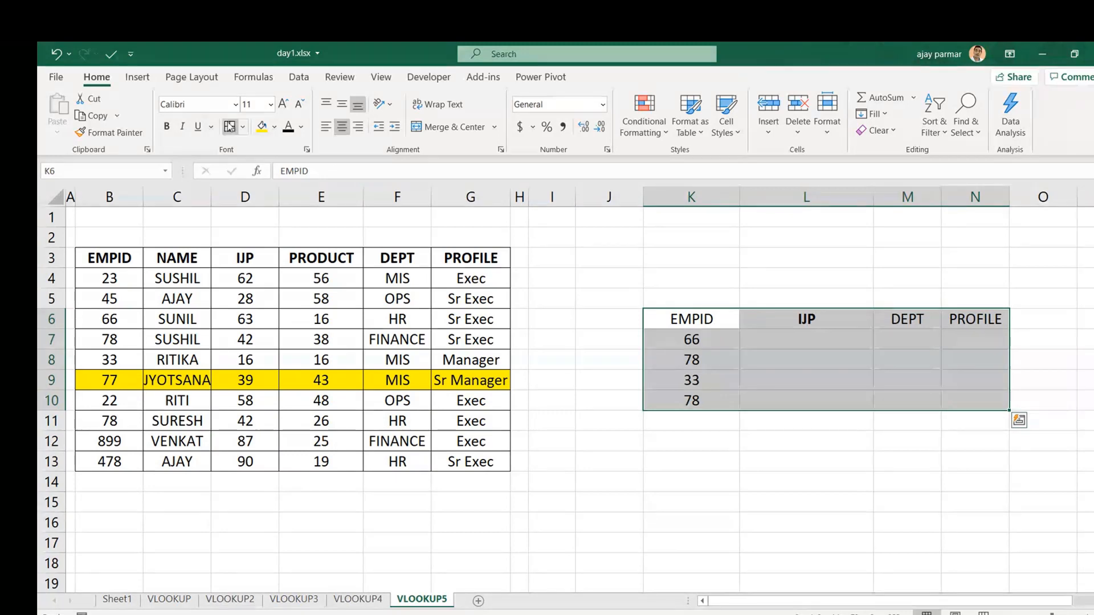
{"action": "left_click", "coordinate": [784, 350]}
{"action": "key", "text": "Right"}
{"action": "key", "text": "shift+Right"}
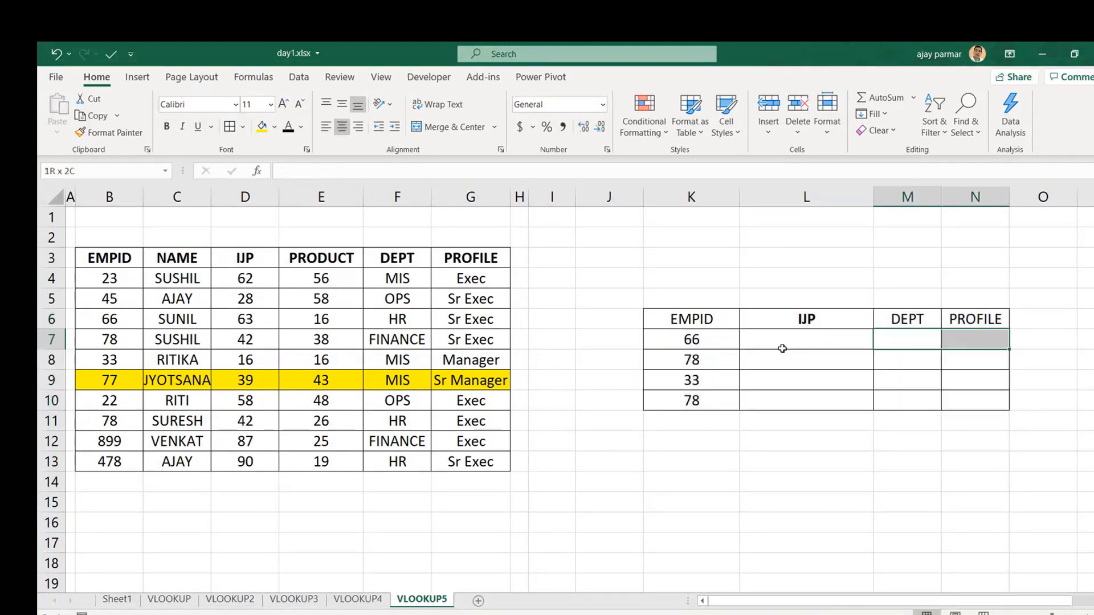
{"action": "key", "text": "Down"}
{"action": "key", "text": "Down"}
{"action": "key", "text": "Left"}
{"action": "key", "text": "Left"}
{"action": "key", "text": "Up"}
{"action": "key", "text": "Right"}
{"action": "key", "text": "shift+Down"}
{"action": "key", "text": "shift+Down"}
{"action": "key", "text": "shift+Right"}
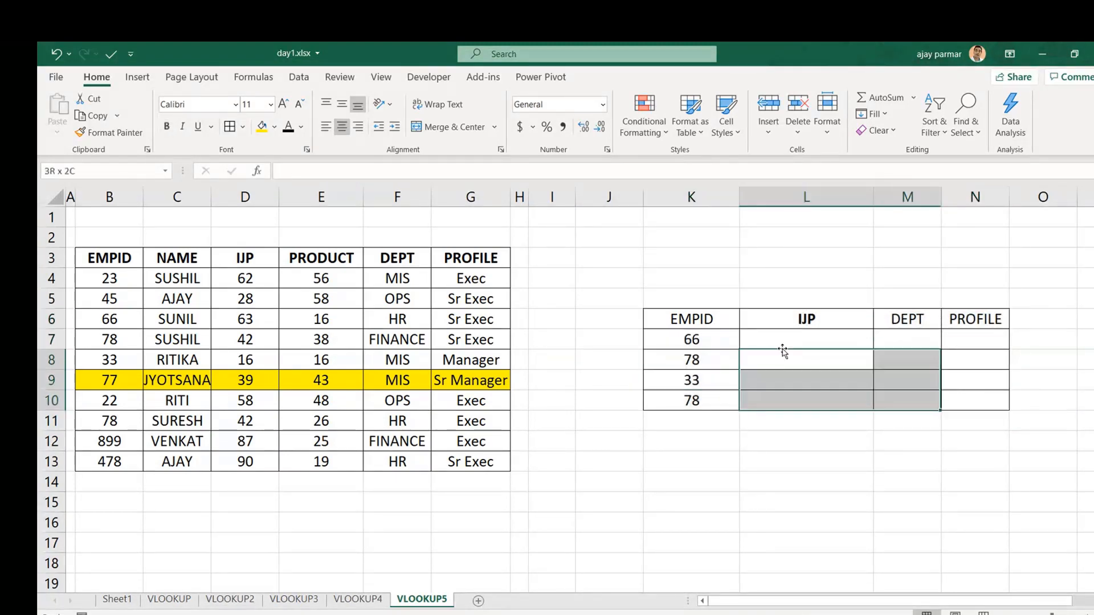
{"action": "key", "text": "shift+Right"}
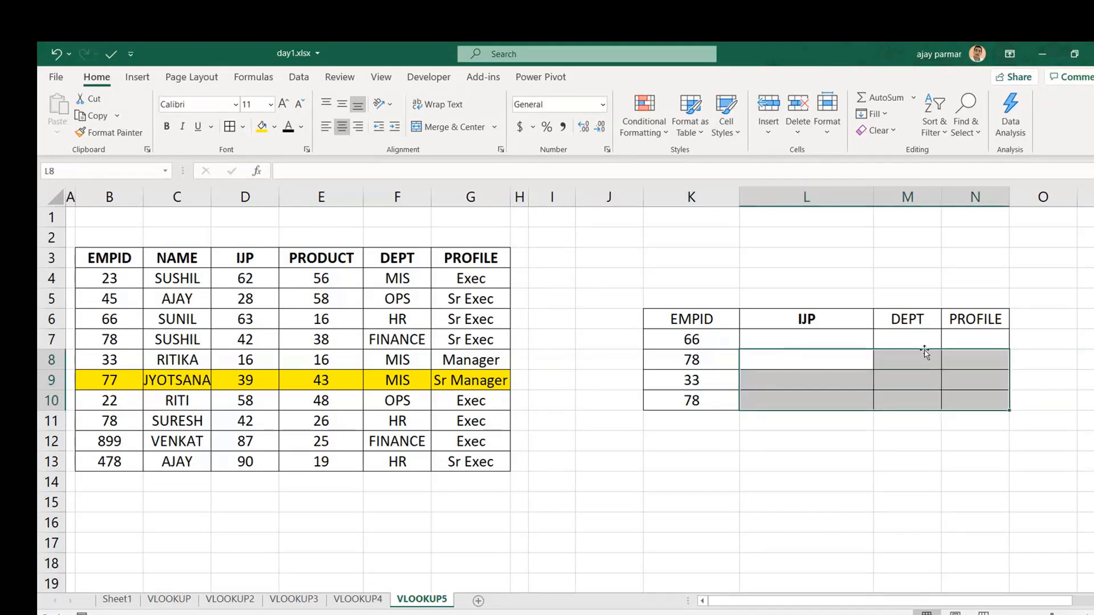
Step: Widen the PROFILE column N of the new lookup table
{"action": "left_click", "coordinate": [992, 338]}
{"action": "left_click_drag", "start_coordinate": [1009, 197], "coordinate": [1036, 197]}
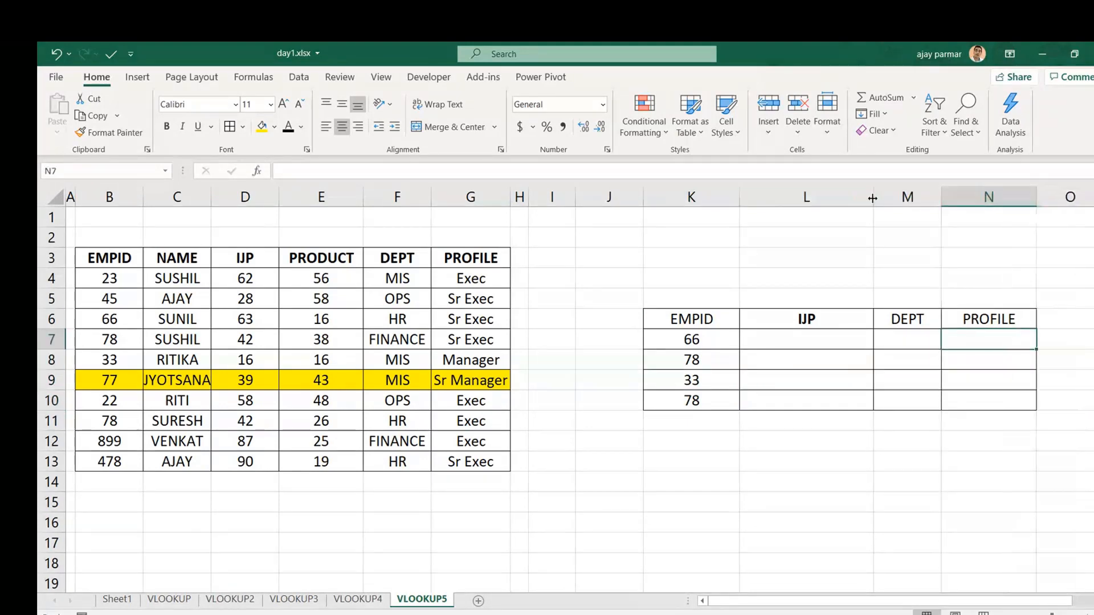
Step: Narrow the IJP column L of the new lookup table
{"action": "left_click_drag", "start_coordinate": [872, 197], "coordinate": [810, 196]}
{"action": "left_click", "coordinate": [784, 323]}
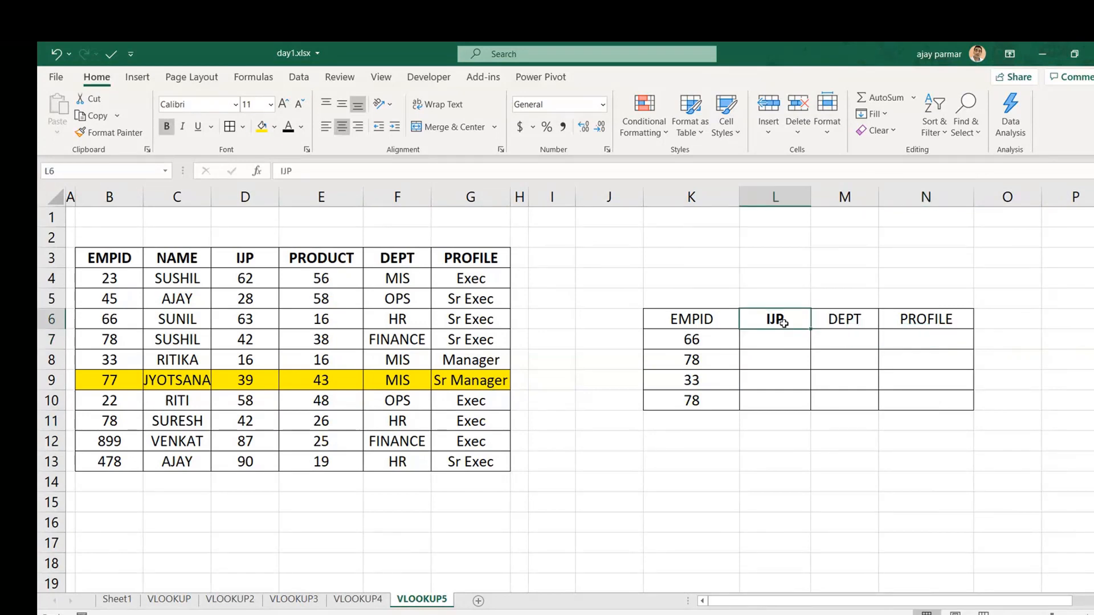
Step: Examine the empty result cells L7:N10 and the matching IJP, DEPT and PROFILE headings in the employee table
{"action": "key", "text": "Down"}
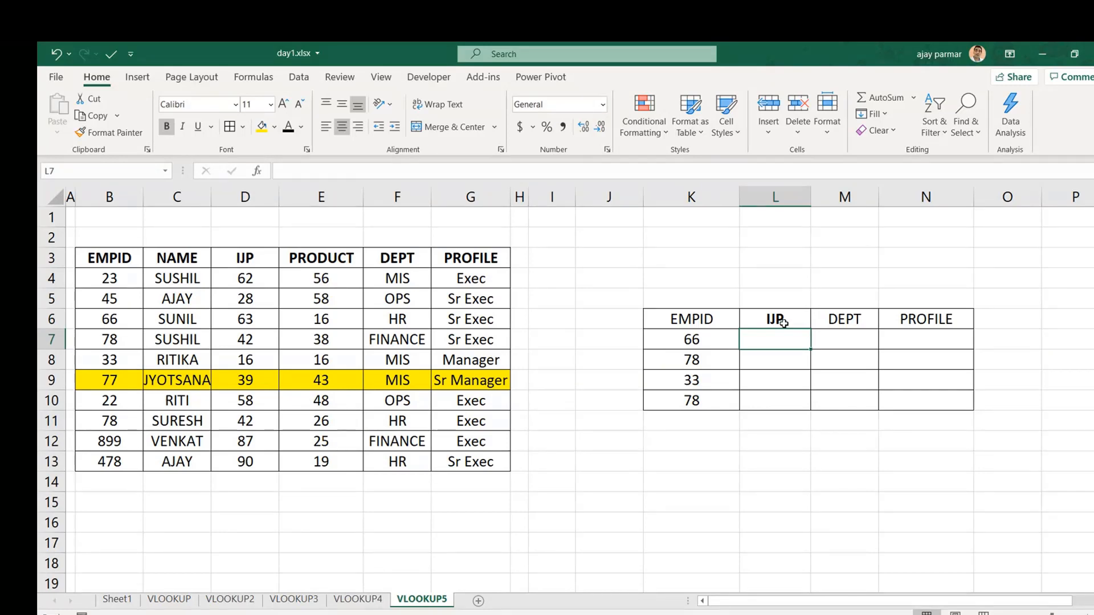
{"action": "key", "text": "Right"}
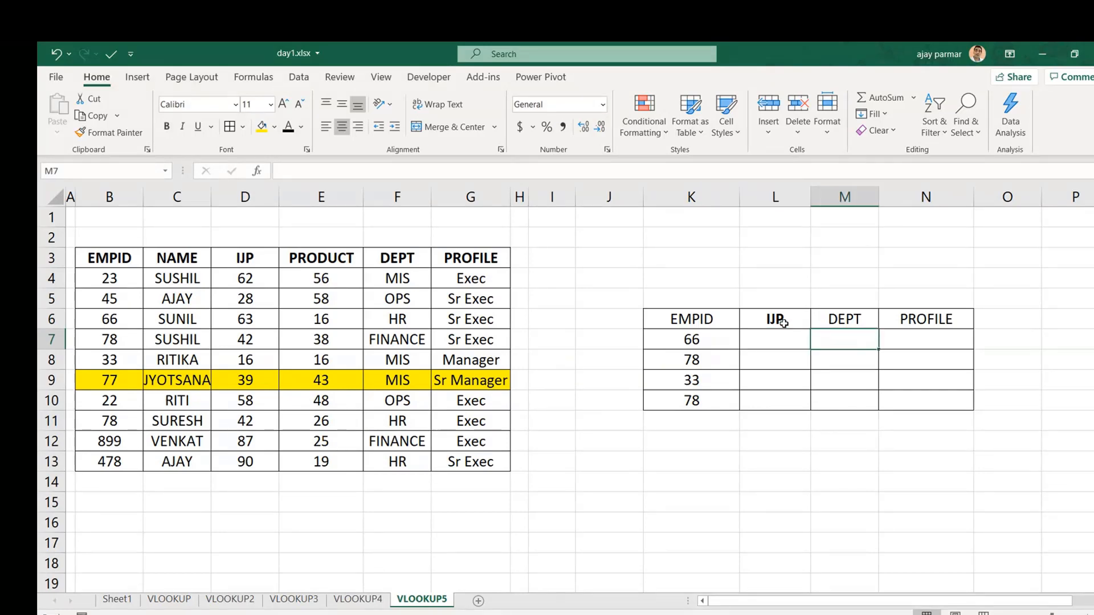
{"action": "key", "text": "Right"}
{"action": "key", "text": "shift+Left"}
{"action": "key", "text": "shift+Left"}
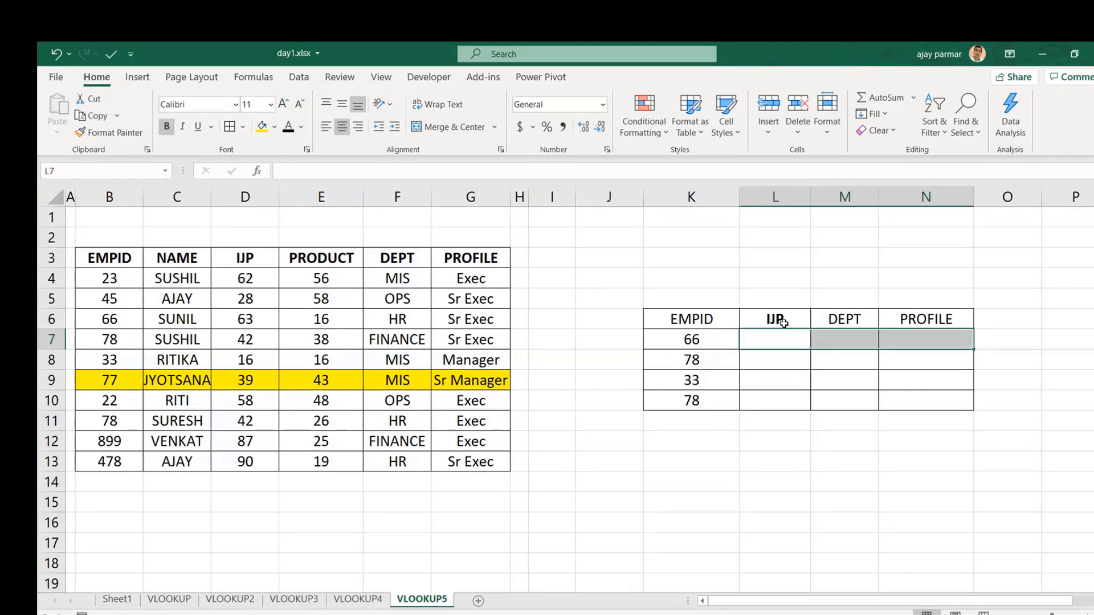
{"action": "key", "text": "shift+Left"}
{"action": "key", "text": "shift+Left"}
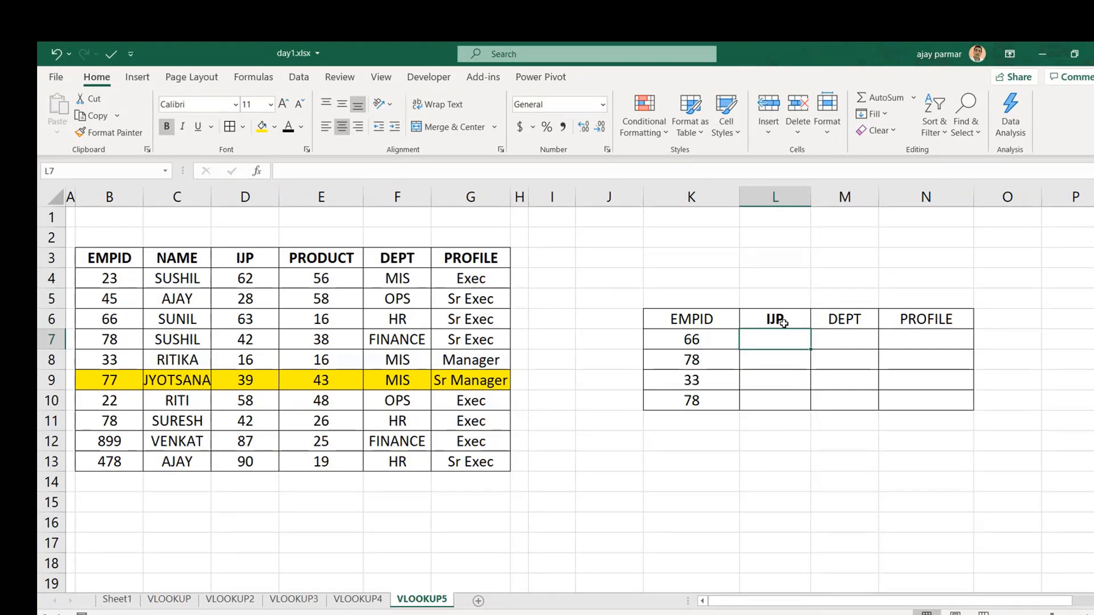
{"action": "key", "text": "Up"}
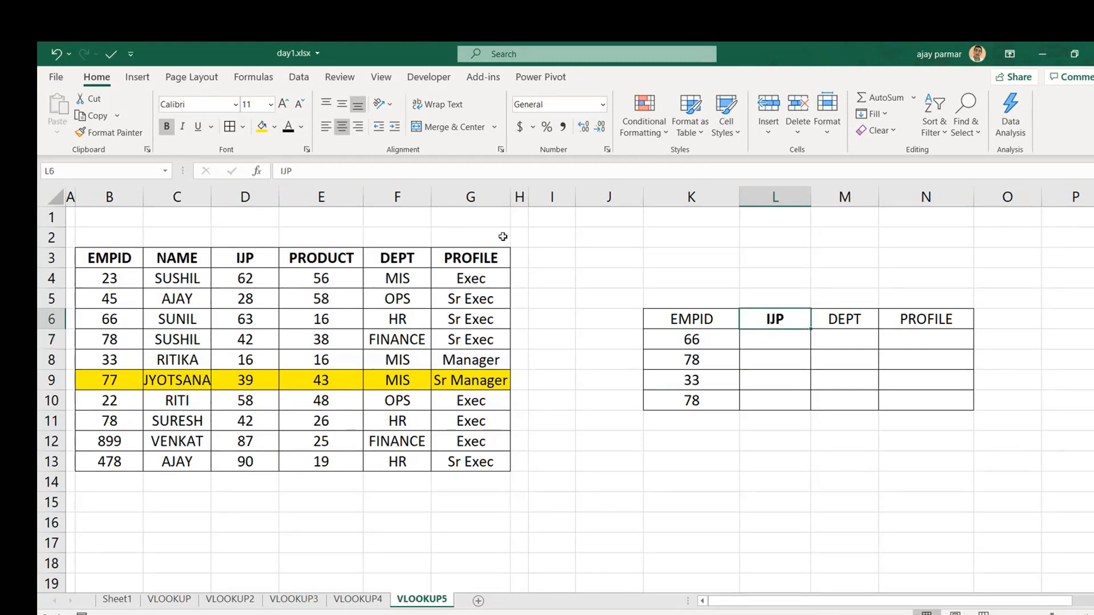
{"action": "left_click", "coordinate": [255, 254]}
{"action": "key", "text": "Right"}
{"action": "key", "text": "Right"}
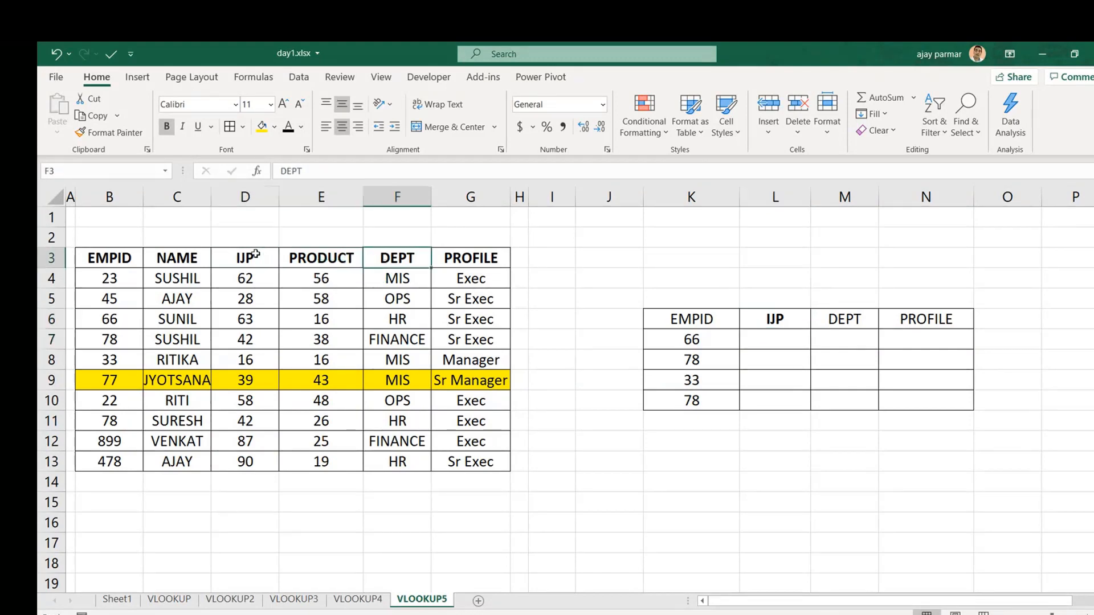
{"action": "key", "text": "Right"}
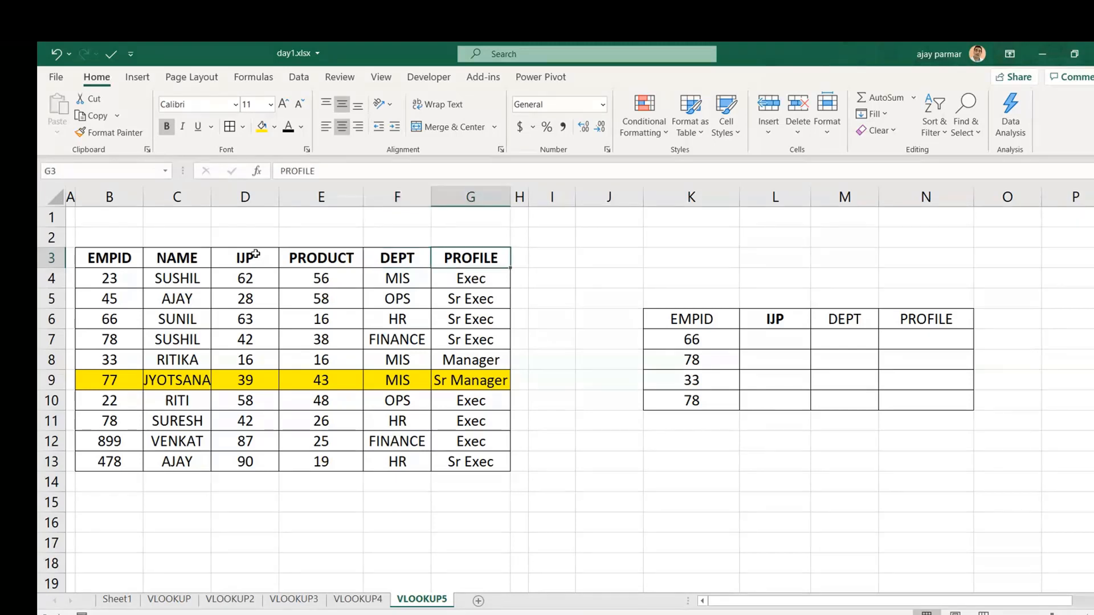
{"action": "left_click", "coordinate": [788, 341]}
{"action": "key", "text": "shift+Right"}
{"action": "key", "text": "shift+Right"}
{"action": "key", "text": "shift+Down"}
{"action": "key", "text": "shift+Down"}
{"action": "key", "text": "shift+Down"}
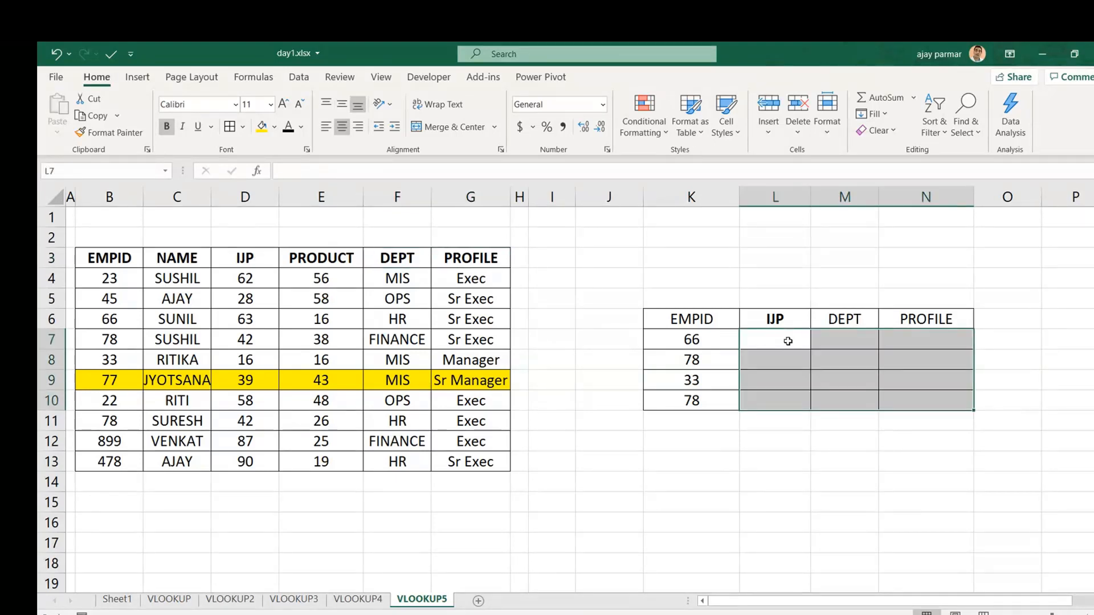
{"action": "left_click", "coordinate": [788, 341]}
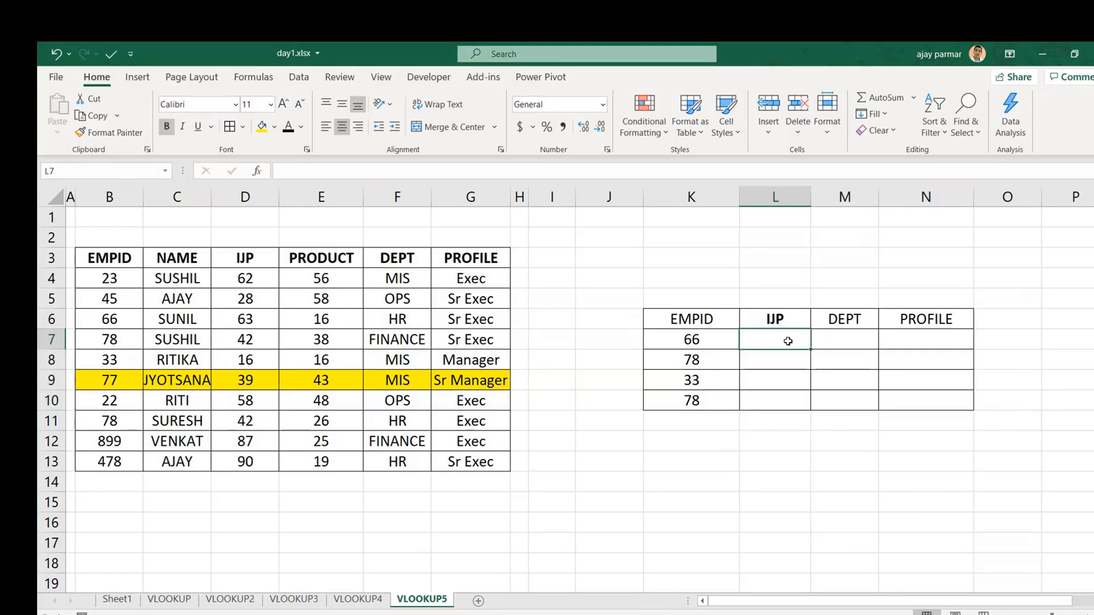
Step: Hide the gridlines on the VLOOKUP5 sheet
{"action": "left_click", "coordinate": [381, 77]}
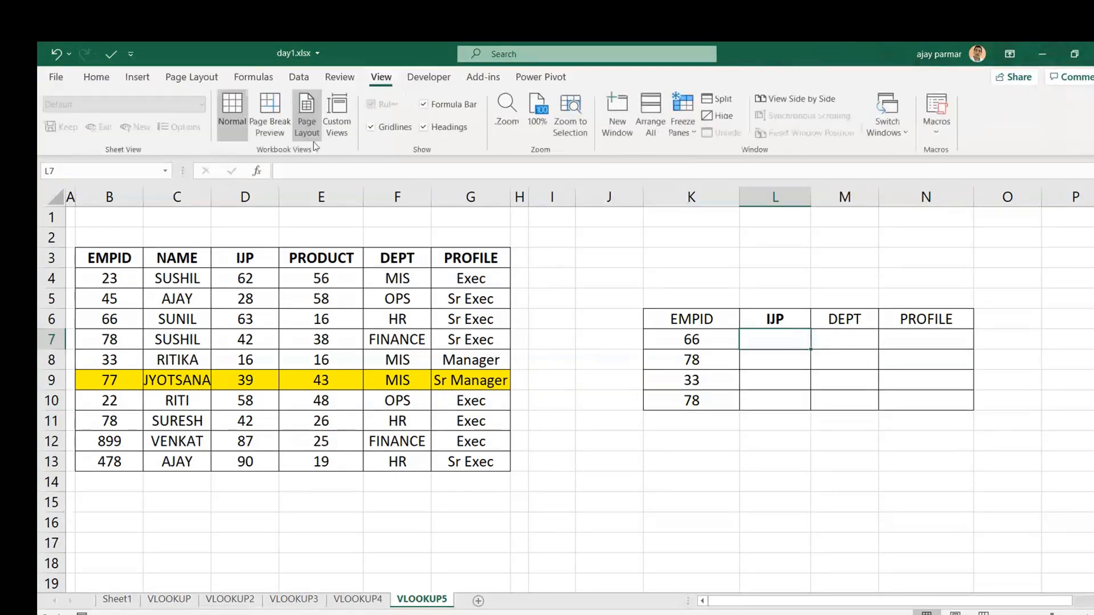
{"action": "left_click", "coordinate": [395, 130]}
{"action": "left_click", "coordinate": [583, 342]}
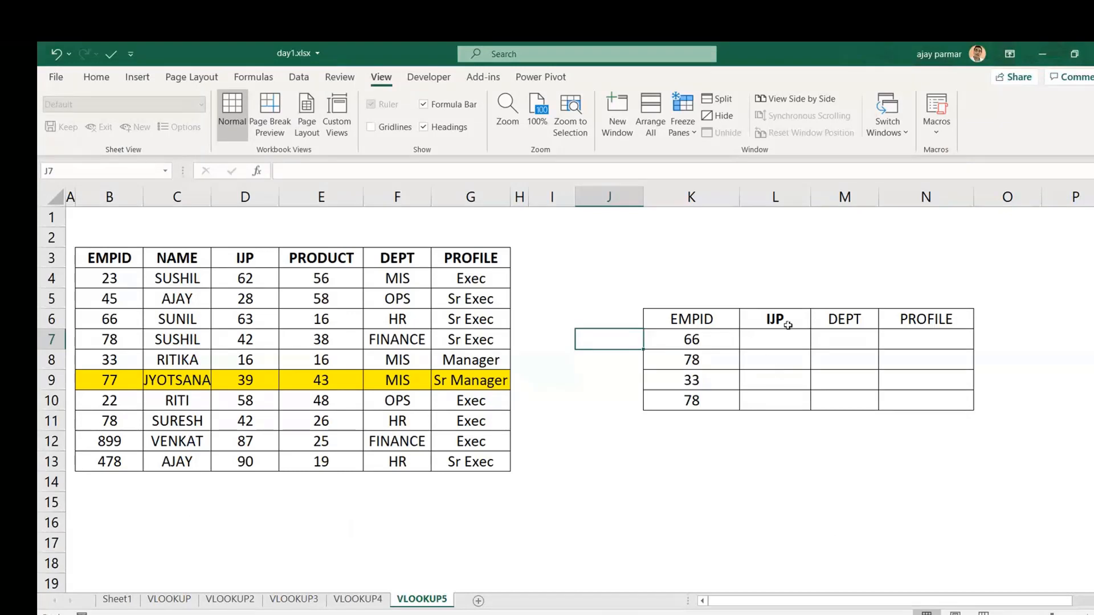
Step: Narrow the empty column J between the employee table and the lookup table
{"action": "left_click", "coordinate": [786, 322]}
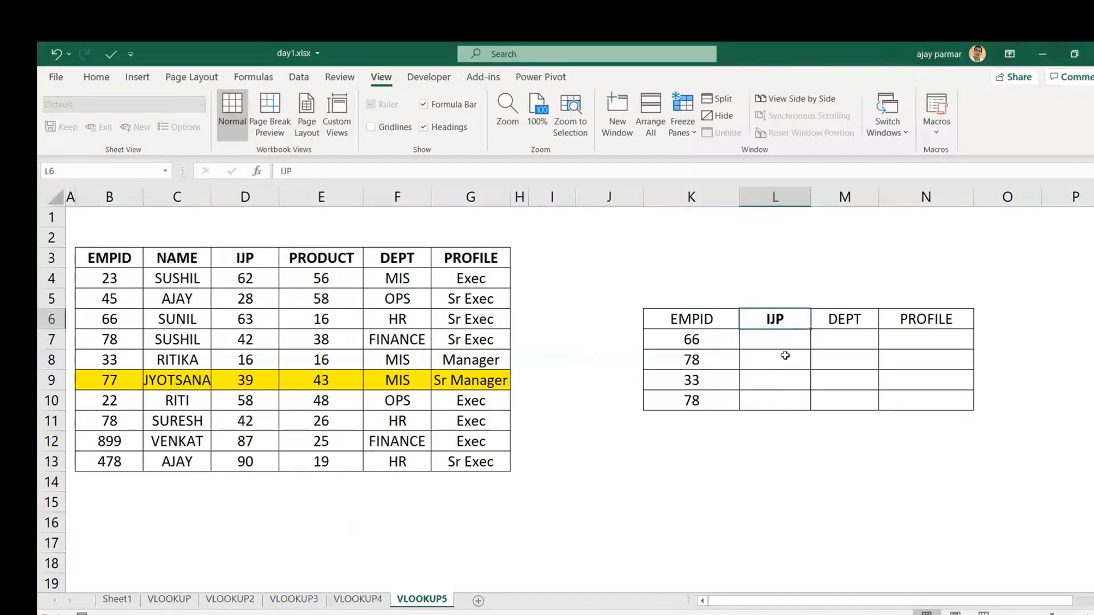
{"action": "left_click", "coordinate": [784, 355]}
{"action": "left_click_drag", "start_coordinate": [764, 339], "coordinate": [646, 201]}
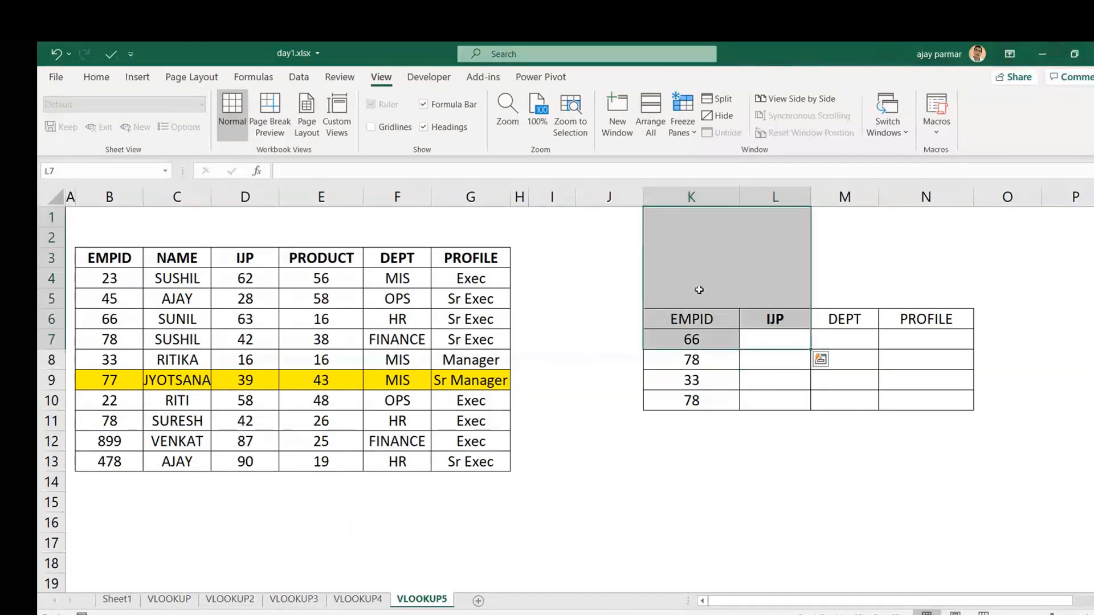
{"action": "left_click", "coordinate": [768, 337]}
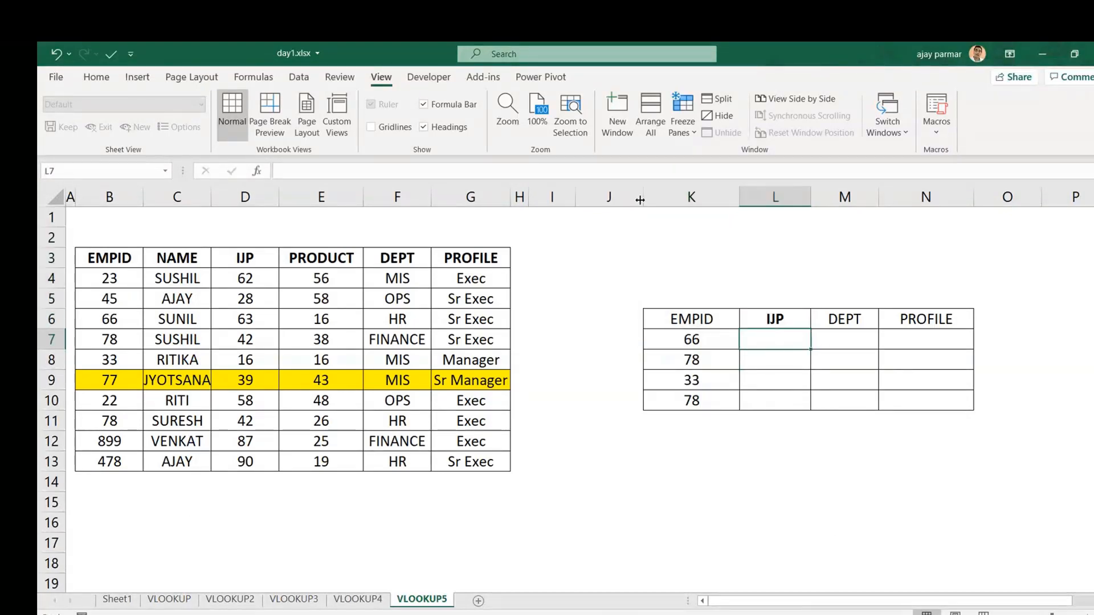
{"action": "left_click_drag", "start_coordinate": [641, 199], "coordinate": [598, 200]}
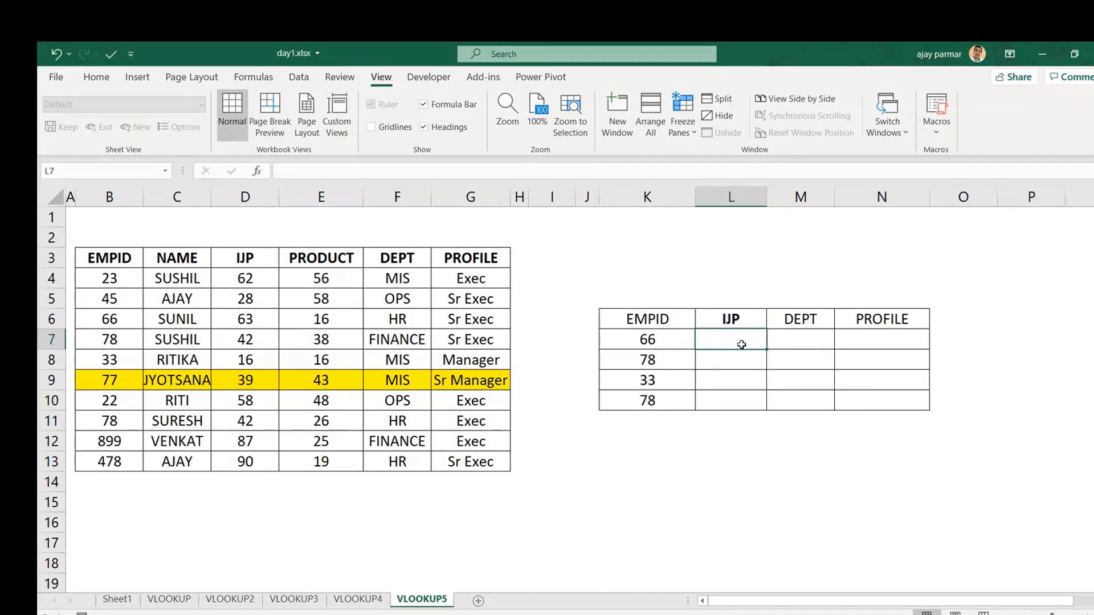
Step: Review the lookup tables on sheets VLOOKUP4 and VLOOKUP3 for comparison and return to sheet VLOOKUP5
{"action": "left_click_drag", "start_coordinate": [770, 352], "coordinate": [880, 358]}
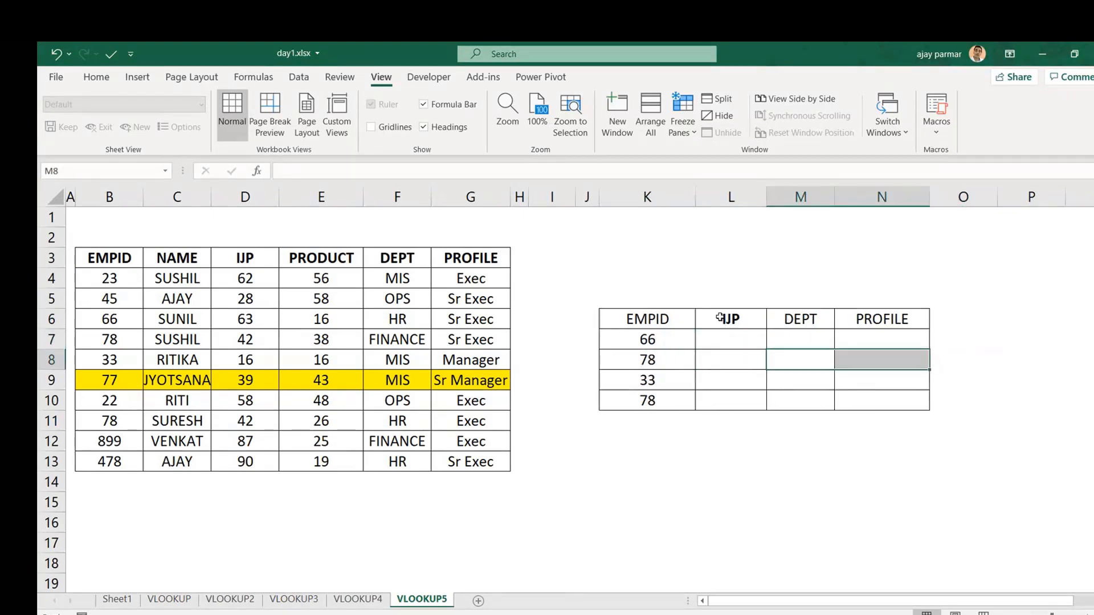
{"action": "left_click_drag", "start_coordinate": [719, 317], "coordinate": [1025, 319]}
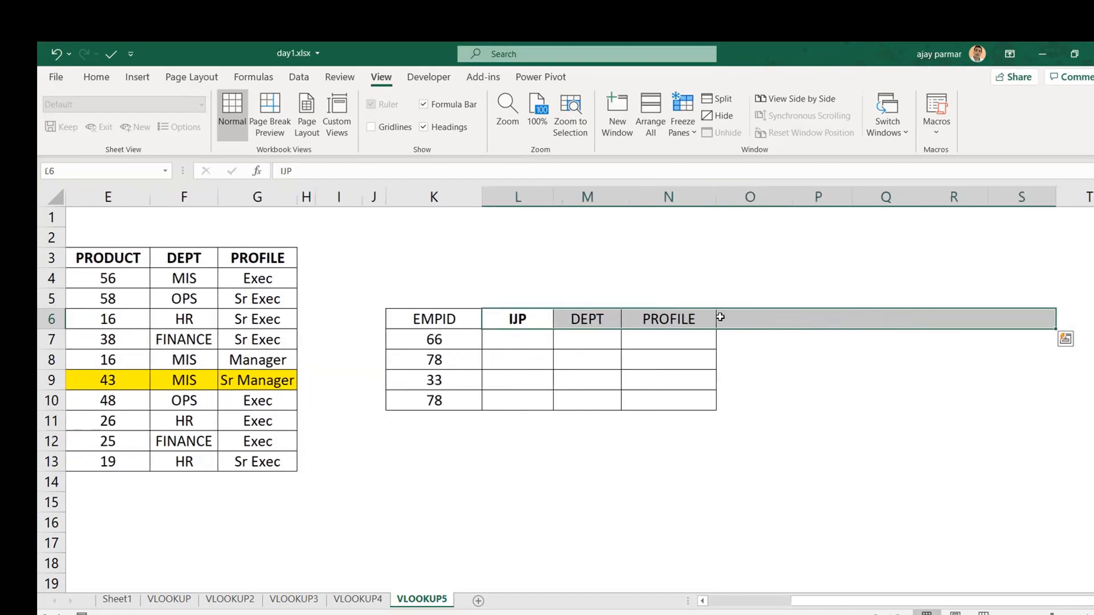
{"action": "key", "text": "Left"}
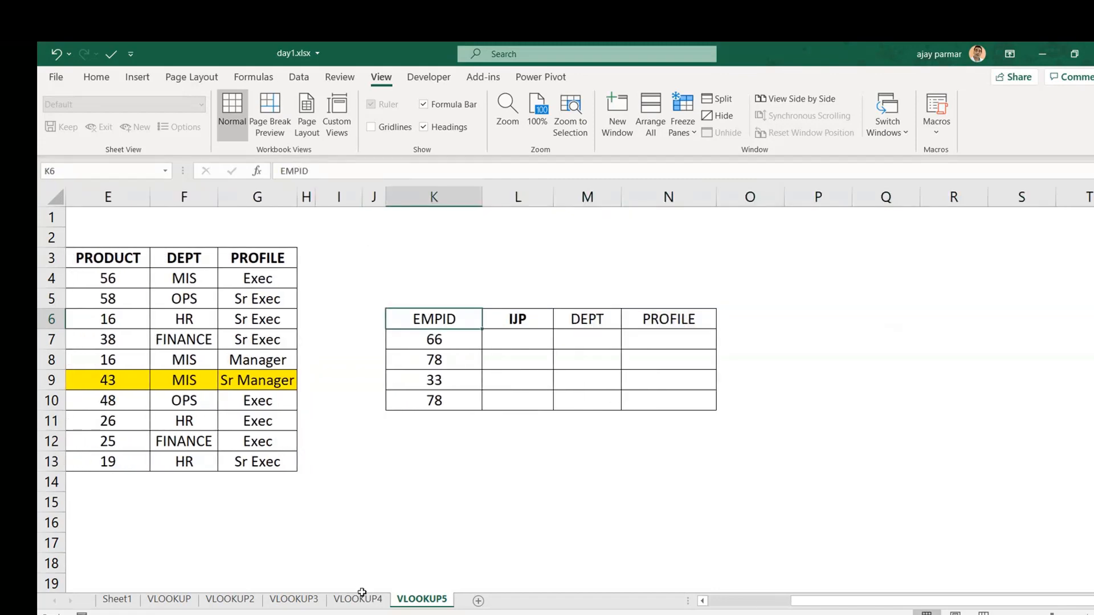
{"action": "left_click", "coordinate": [359, 588]}
{"action": "left_click", "coordinate": [376, 589]}
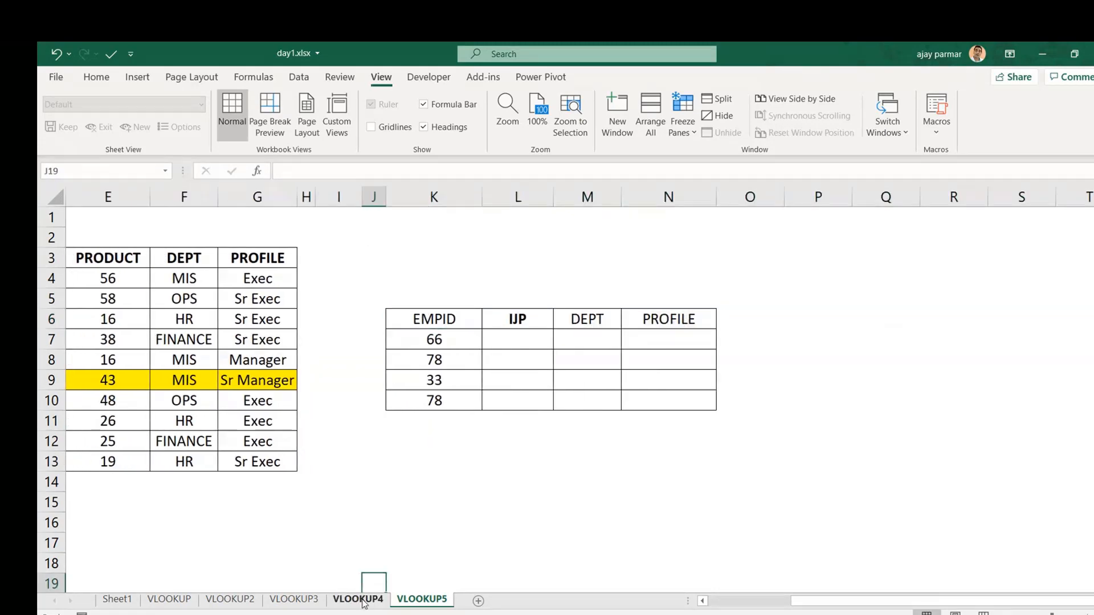
{"action": "left_click", "coordinate": [359, 599]}
{"action": "left_click", "coordinate": [819, 304]}
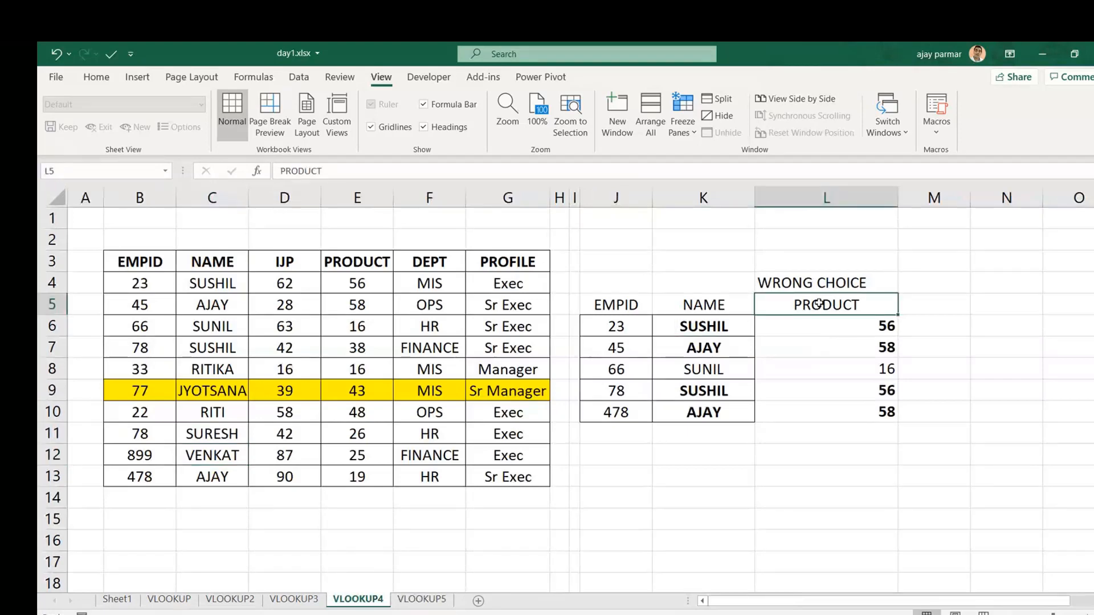
{"action": "left_click", "coordinate": [295, 599]}
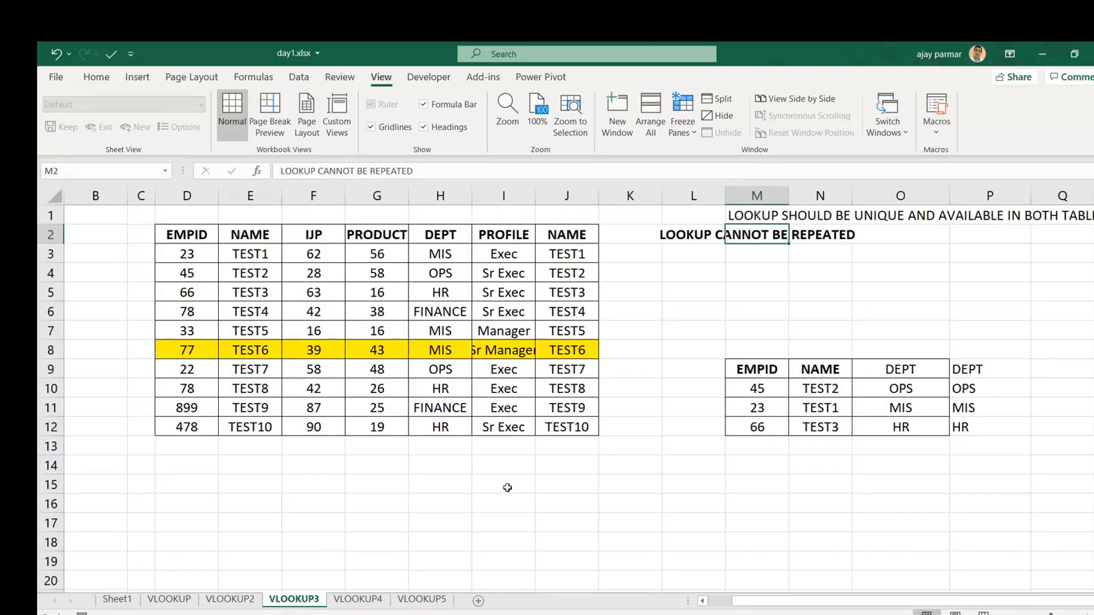
{"action": "left_click", "coordinate": [911, 365]}
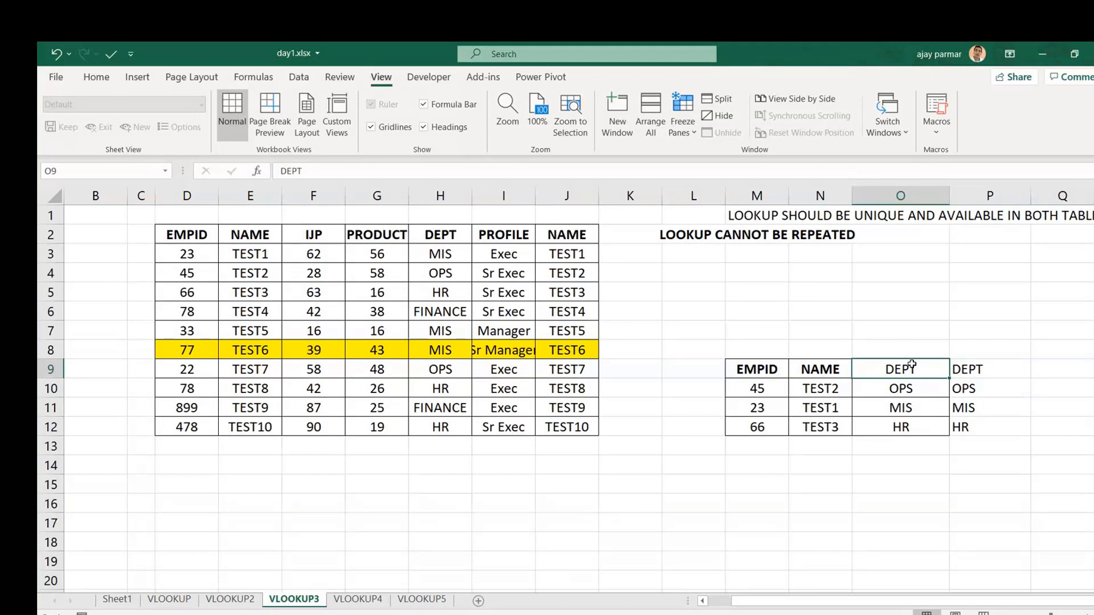
{"action": "left_click", "coordinate": [425, 599]}
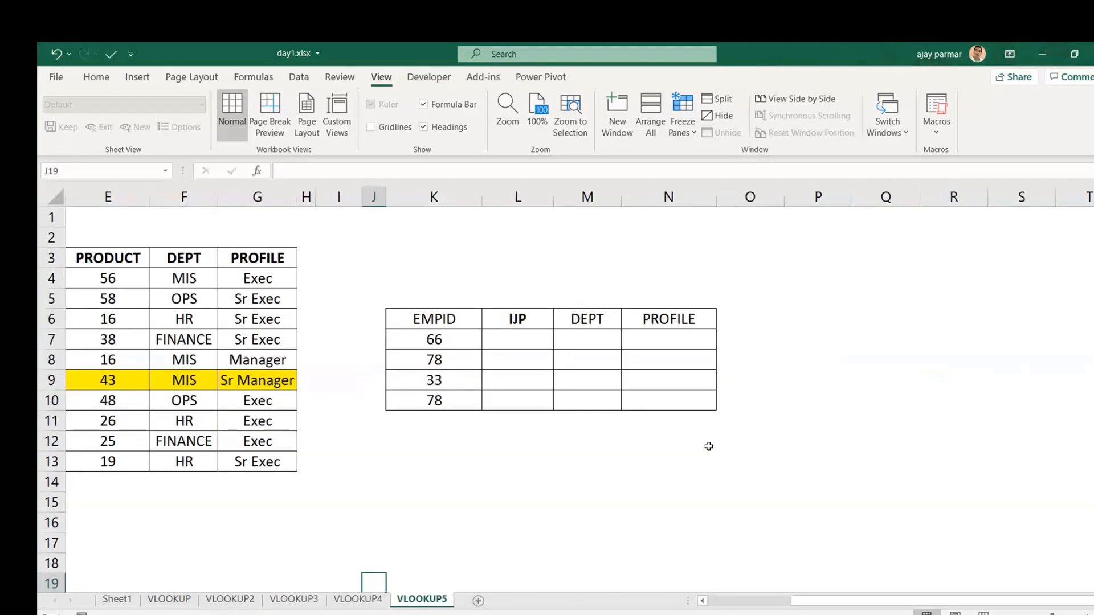
Step: Examine the IJP, DEPT and PROFILE headings and the result cells below them against the employee table
{"action": "left_click", "coordinate": [457, 321]}
{"action": "left_click", "coordinate": [519, 320]}
{"action": "key", "text": "shift+Right"}
{"action": "key", "text": "shift+Right"}
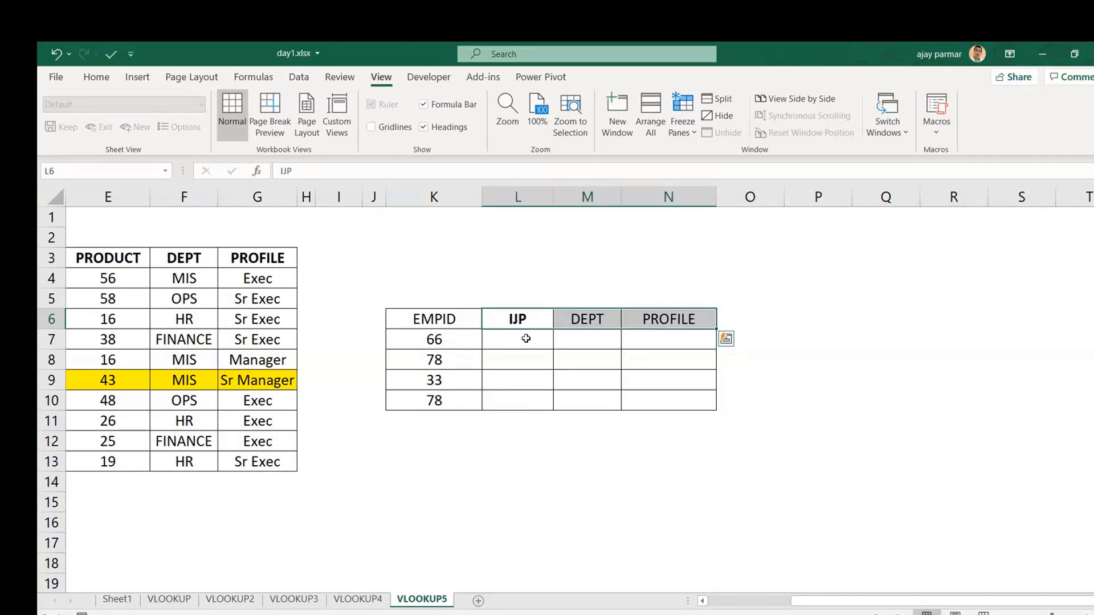
{"action": "left_click", "coordinate": [524, 339]}
{"action": "key", "text": "shift+Right"}
{"action": "key", "text": "shift+Right"}
{"action": "key", "text": "shift+Down"}
{"action": "key", "text": "shift+Down"}
{"action": "key", "text": "shift+Down"}
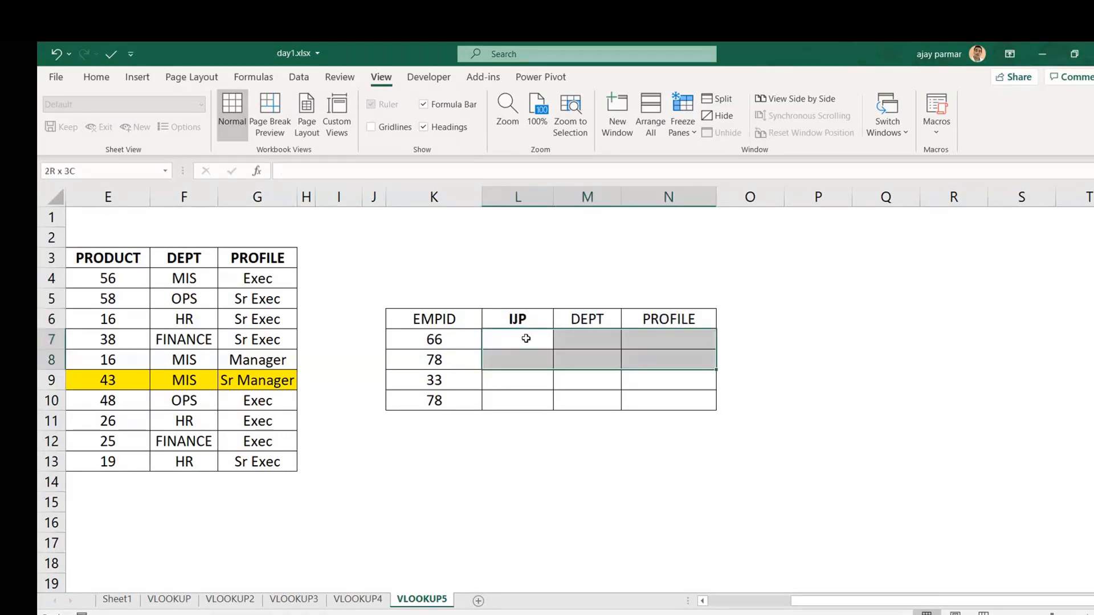
{"action": "key", "text": "shift+Right"}
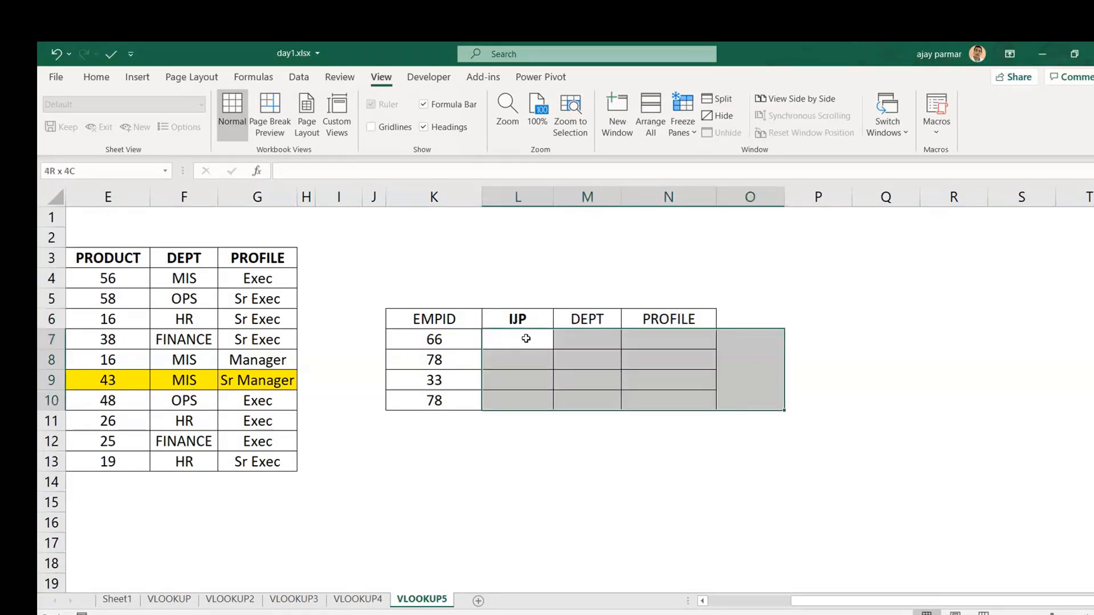
{"action": "left_click", "coordinate": [125, 250]}
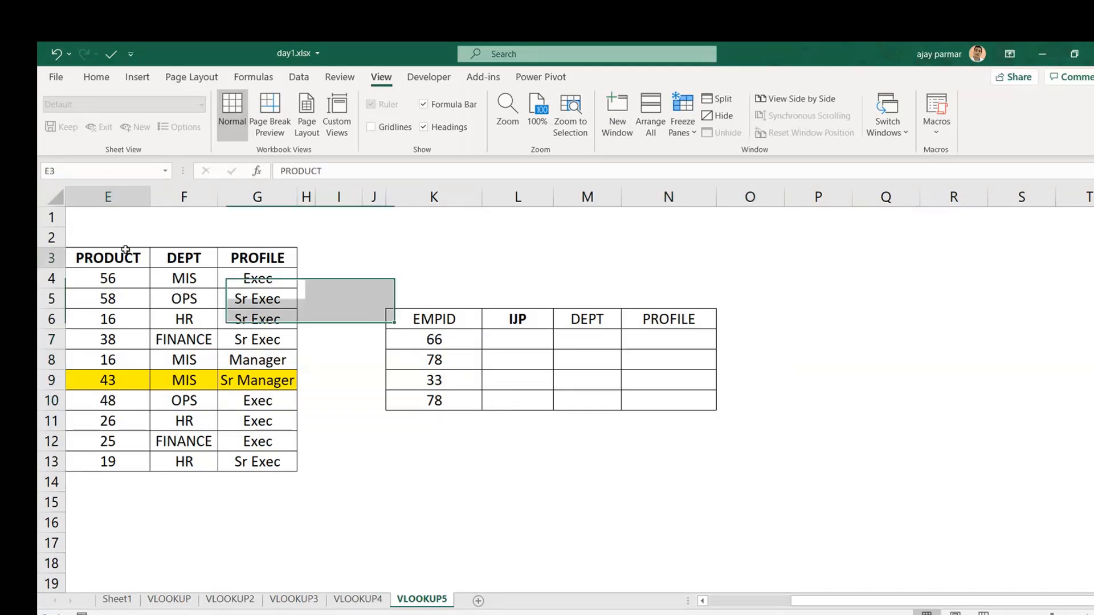
{"action": "key", "text": "Home"}
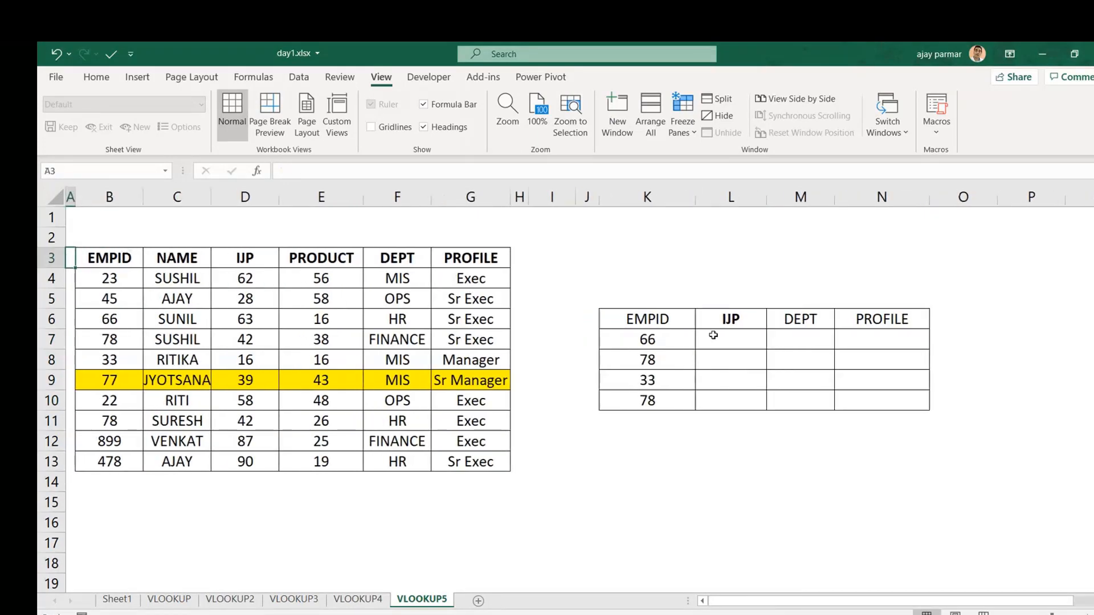
{"action": "left_click", "coordinate": [740, 341]}
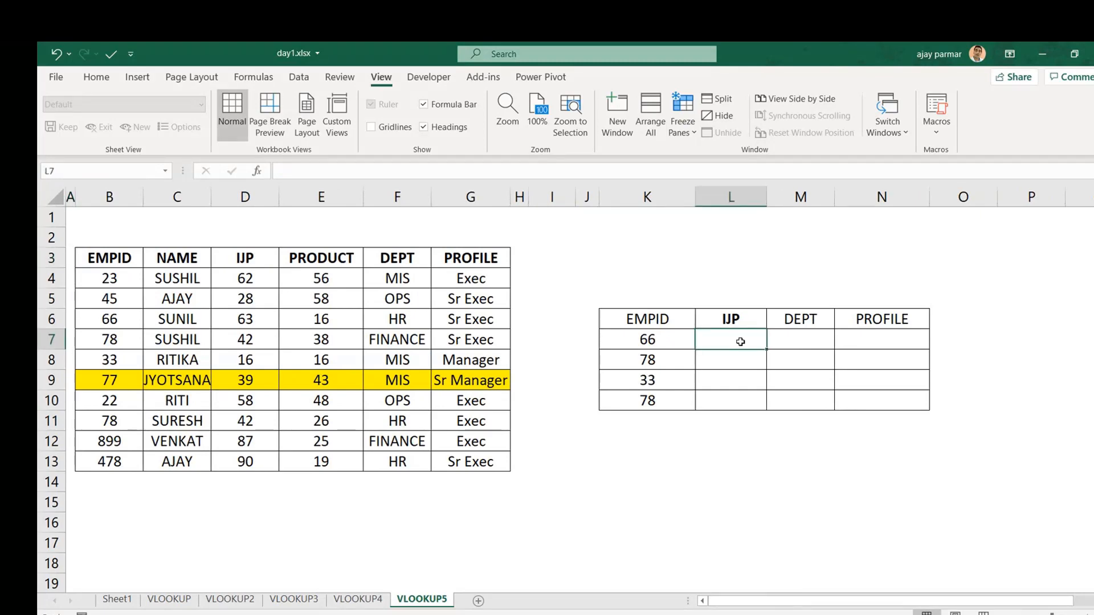
{"action": "type", "text": "=VLOOKUP("}
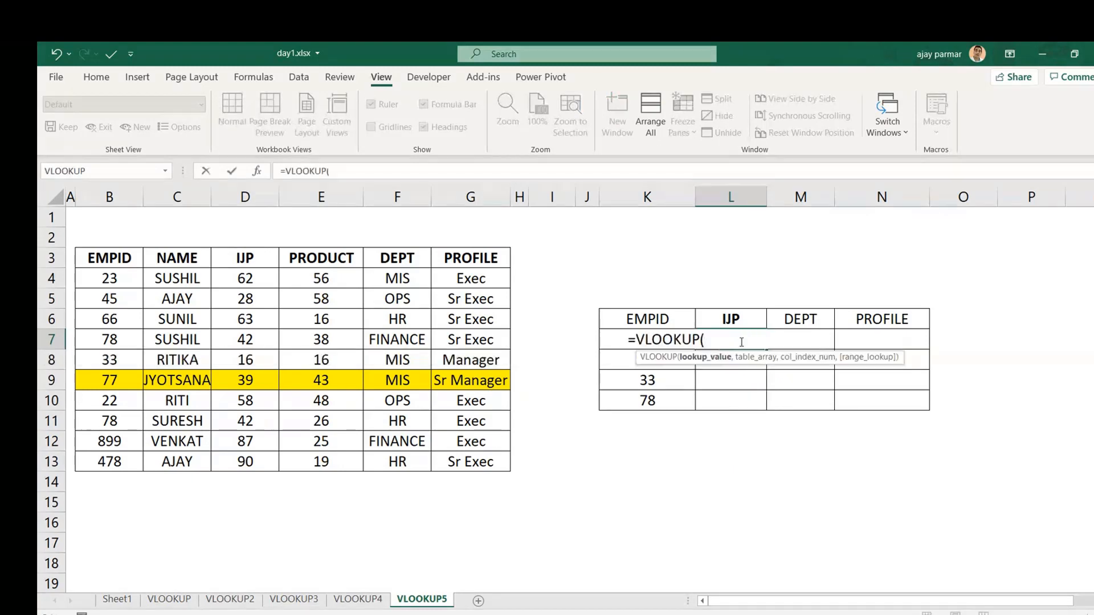
{"action": "key", "text": "Left"}
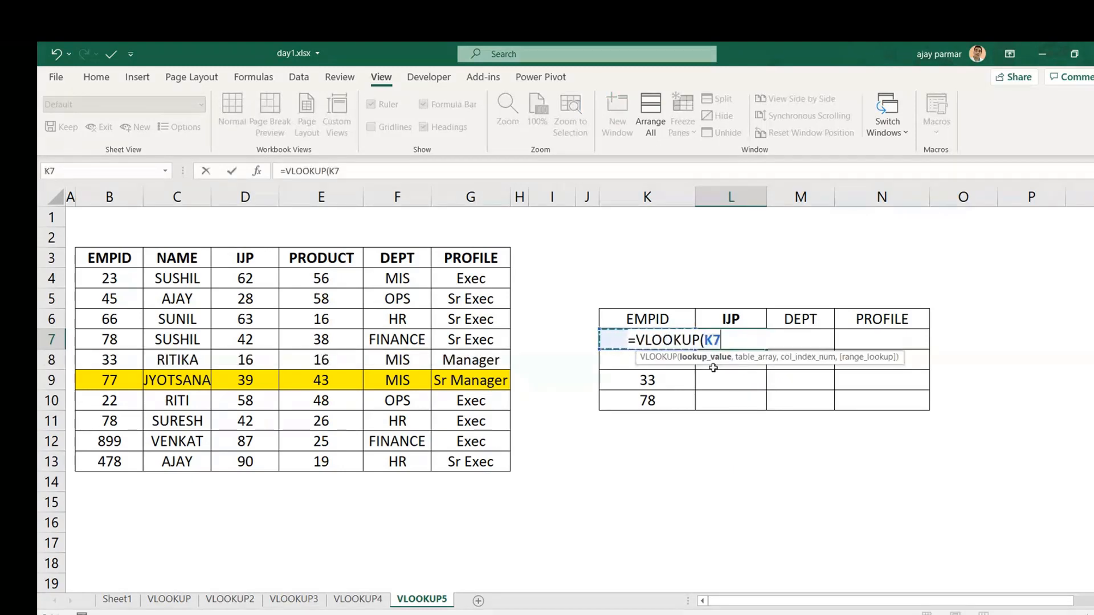
{"action": "type", "text": ","}
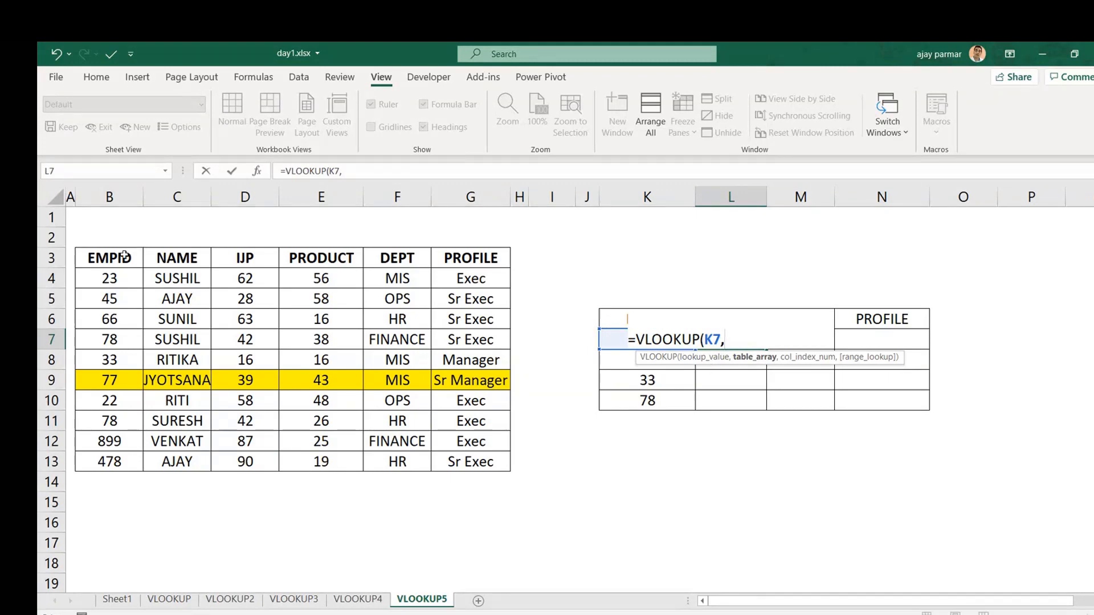
{"action": "left_click", "coordinate": [124, 256]}
{"action": "key", "text": "Escape"}
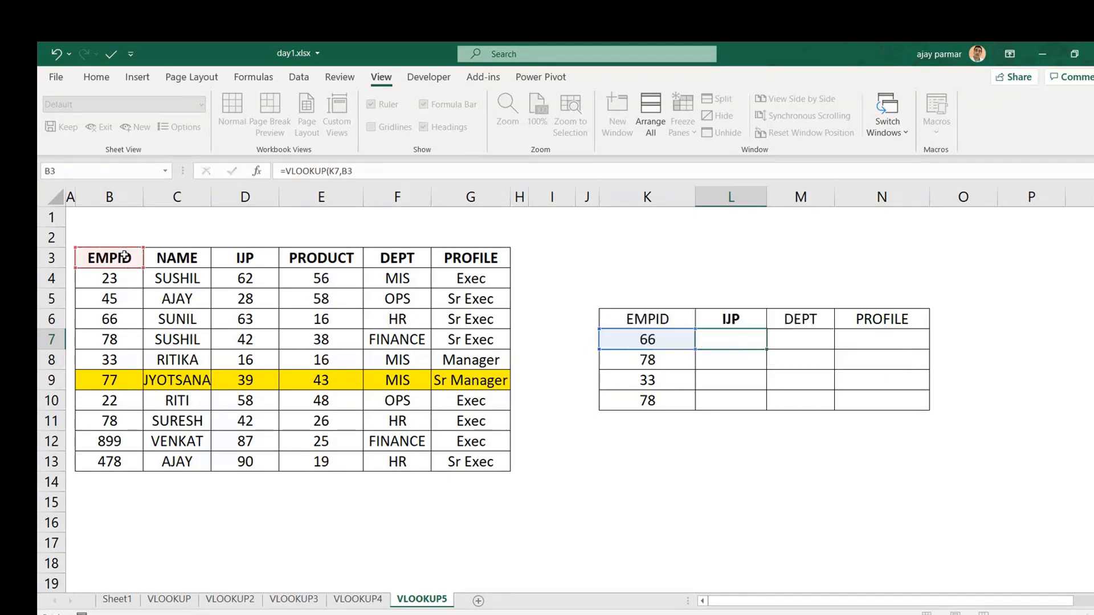
Step: On sheet VLOOKUP2, enter the shortcut note "CTRL+SHIFT+RIGHT ARROW/LEFT ARROW/UP/DOWN ARROW" in cell M2 below the F4 note
{"action": "left_click", "coordinate": [294, 599]}
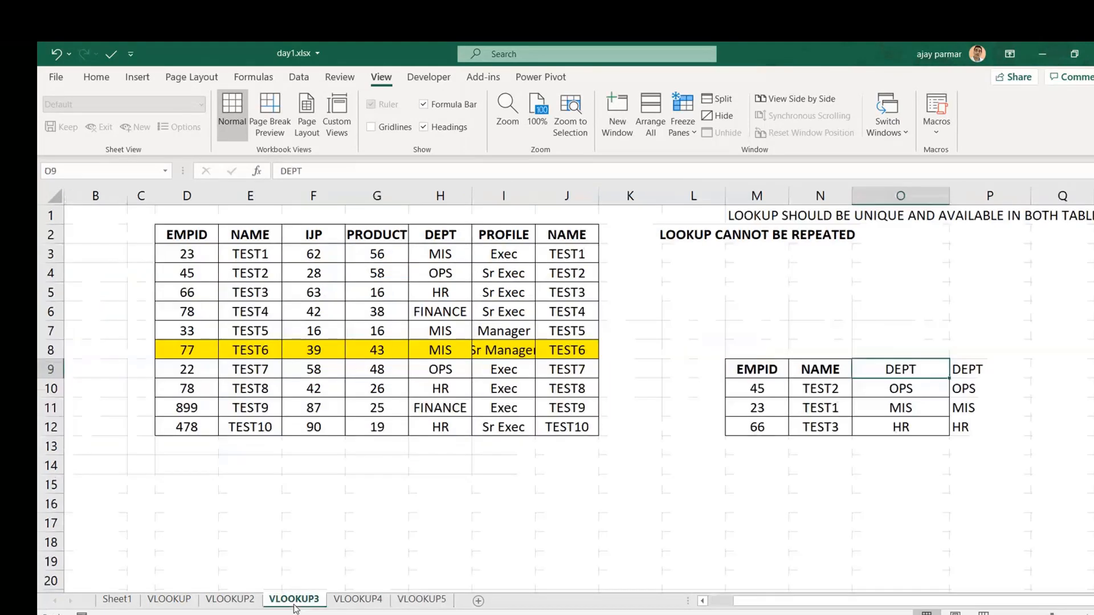
{"action": "left_click", "coordinate": [231, 598]}
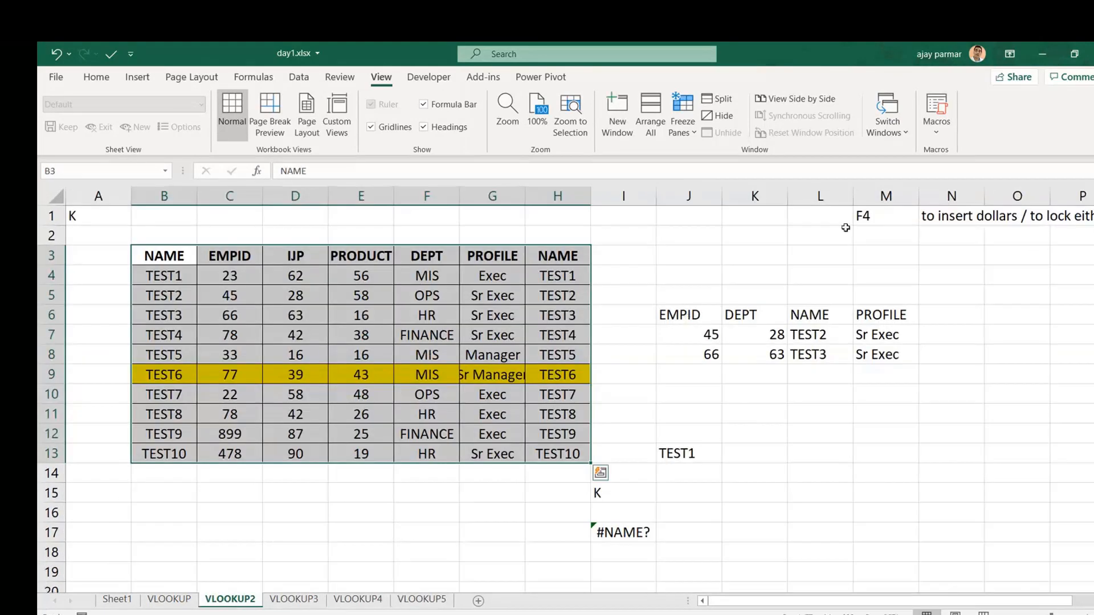
{"action": "left_click", "coordinate": [882, 232]}
{"action": "type", "text": "CTR"}
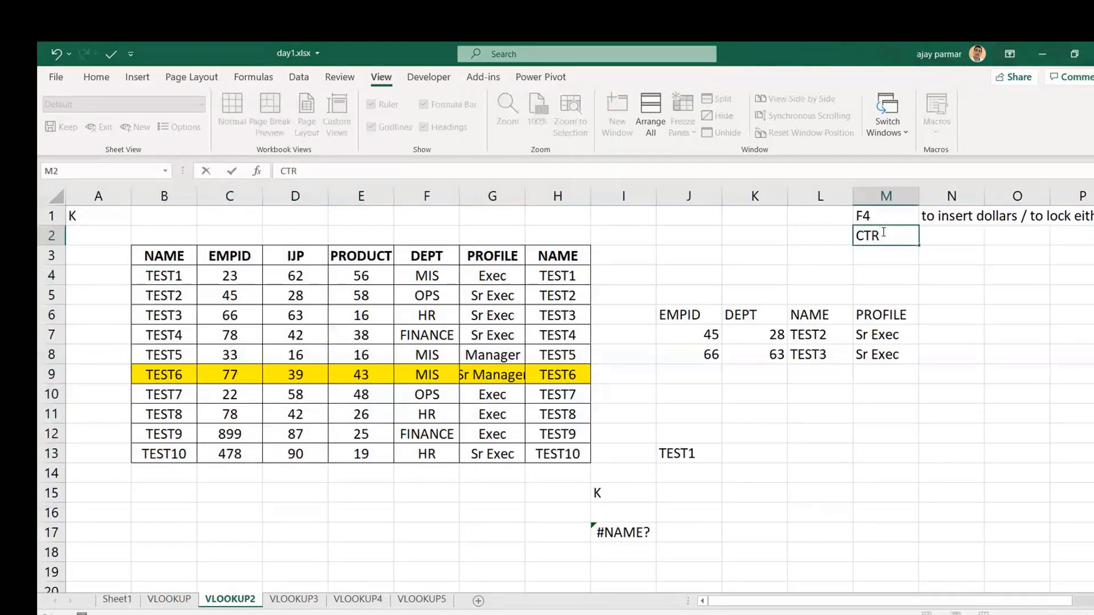
{"action": "type", "text": "L+SHIFT+R"}
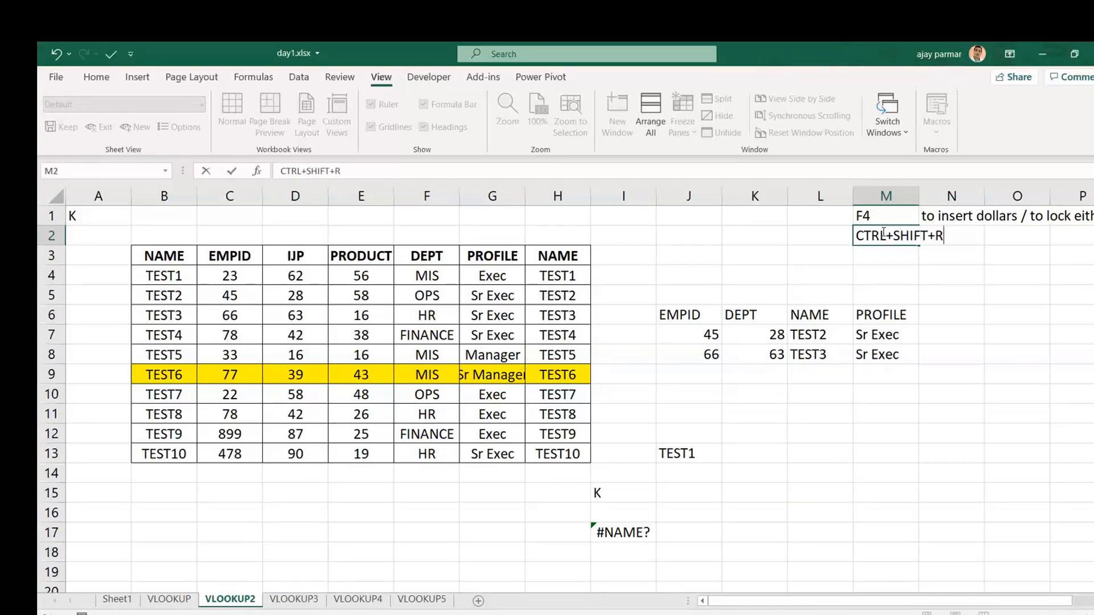
{"action": "type", "text": "IGHT ARR"}
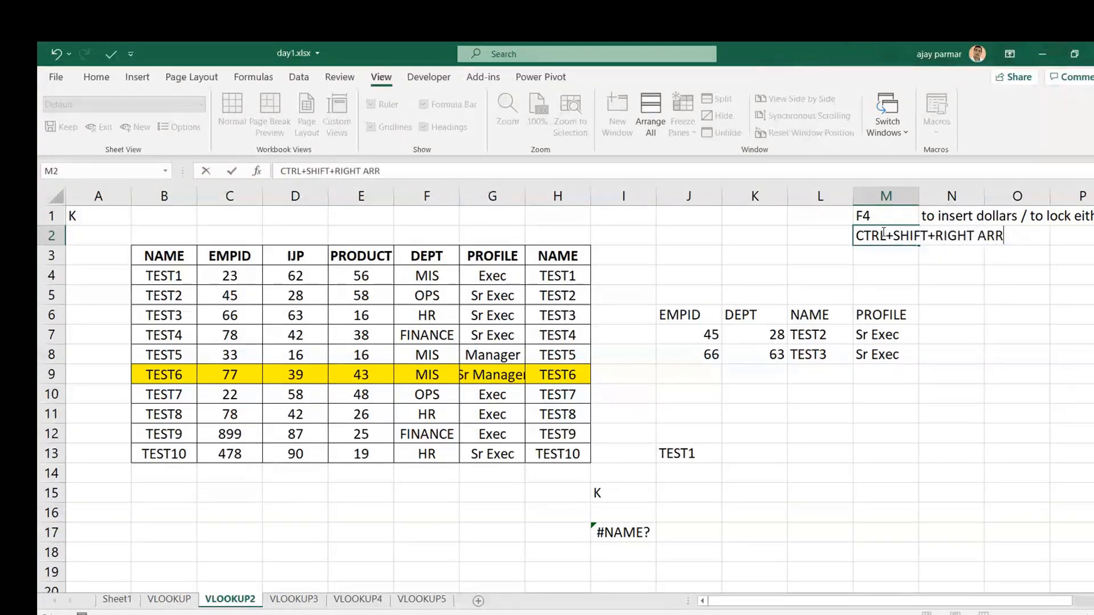
{"action": "type", "text": "OW/LEFT"}
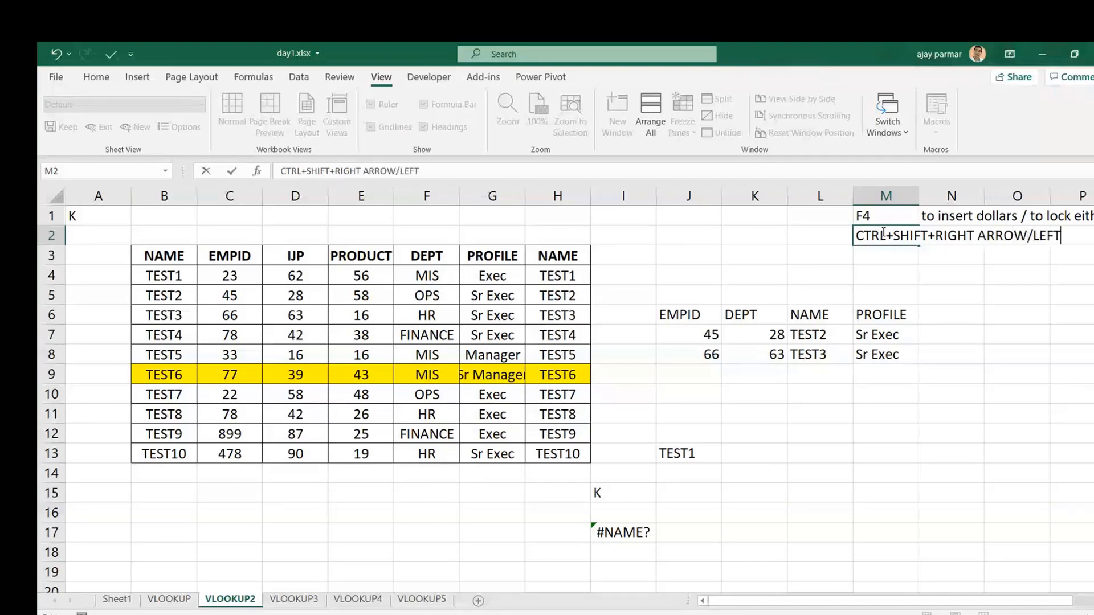
{"action": "type", "text": " ARROW/"}
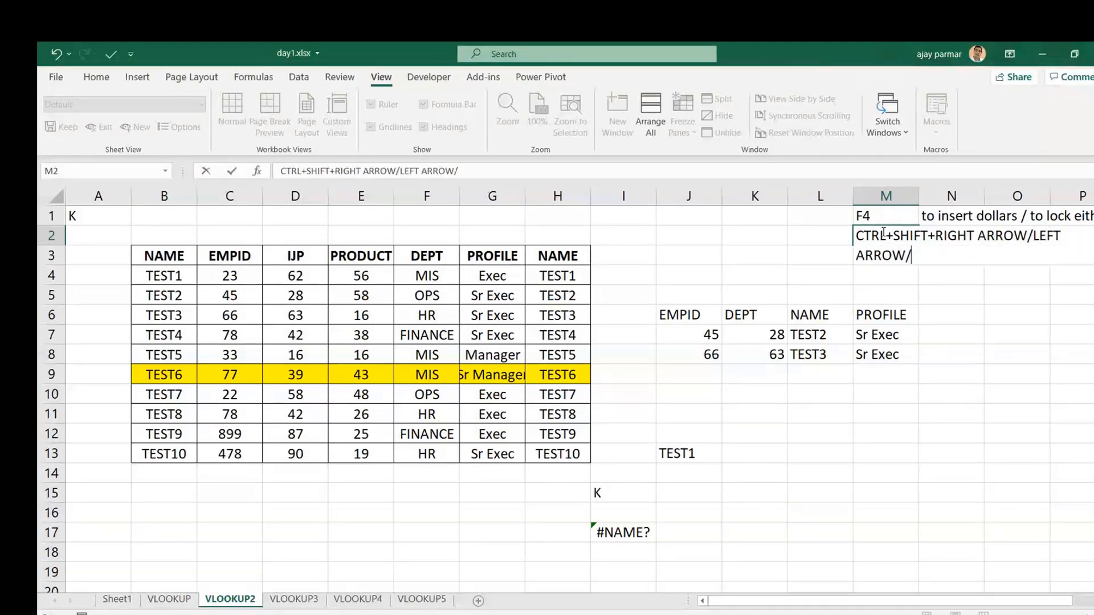
{"action": "type", "text": "UP"}
{"action": "key", "text": "BackSpace"}
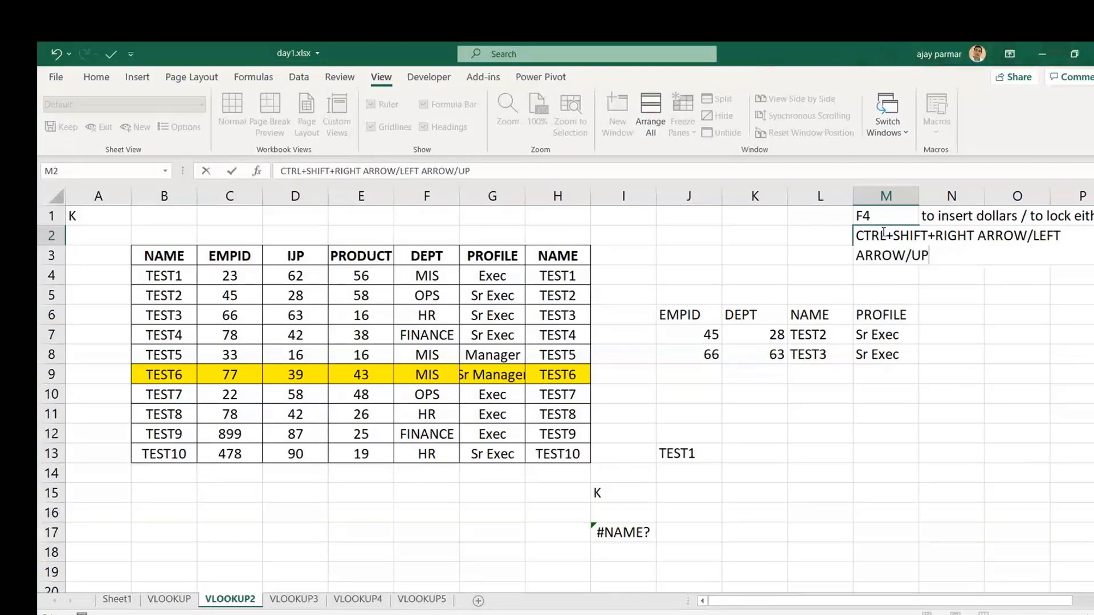
{"action": "type", "text": "P/DOWN ARROW"}
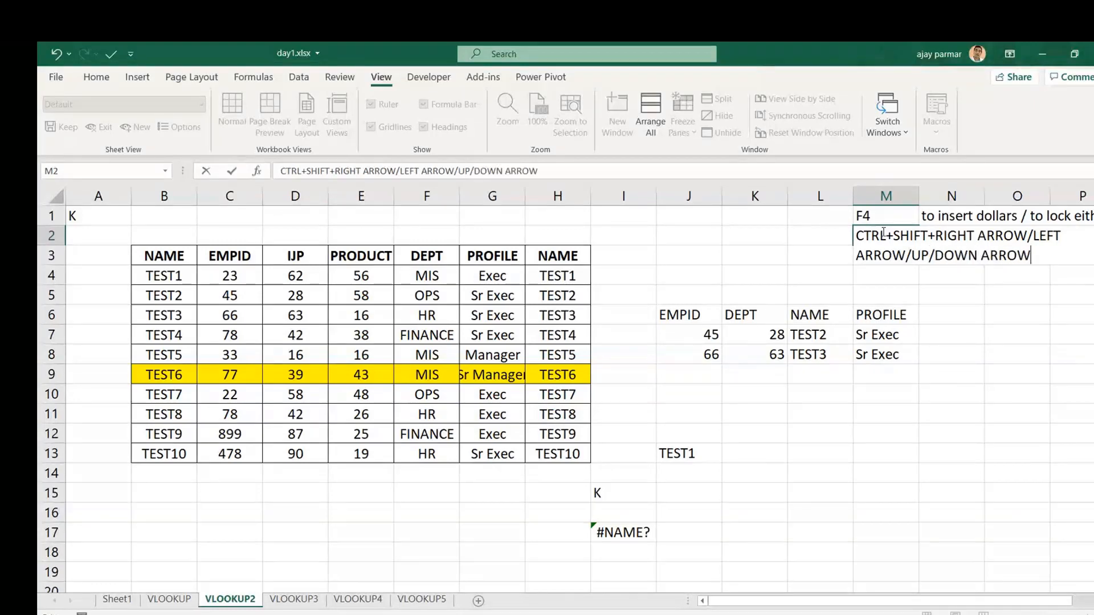
{"action": "key", "text": "Return"}
Step: Add the explanation "To select the data...from selection" in cell N3 beneath the shortcut notes
{"action": "key", "text": "Right"}
{"action": "type", "text": "To"}
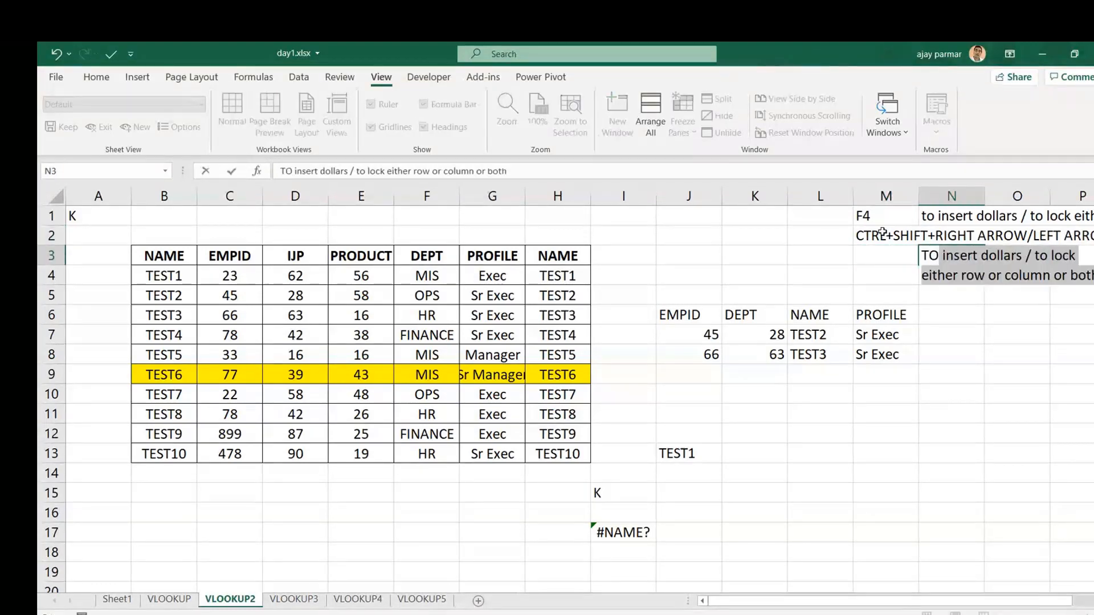
{"action": "type", "text": " select the "}
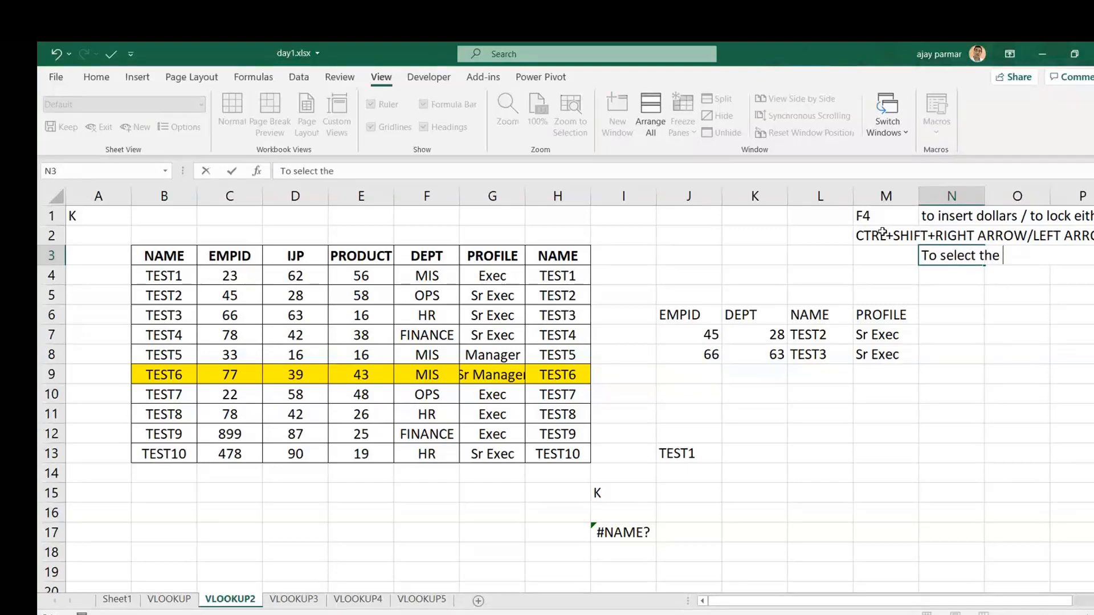
{"action": "type", "text": "data...from"}
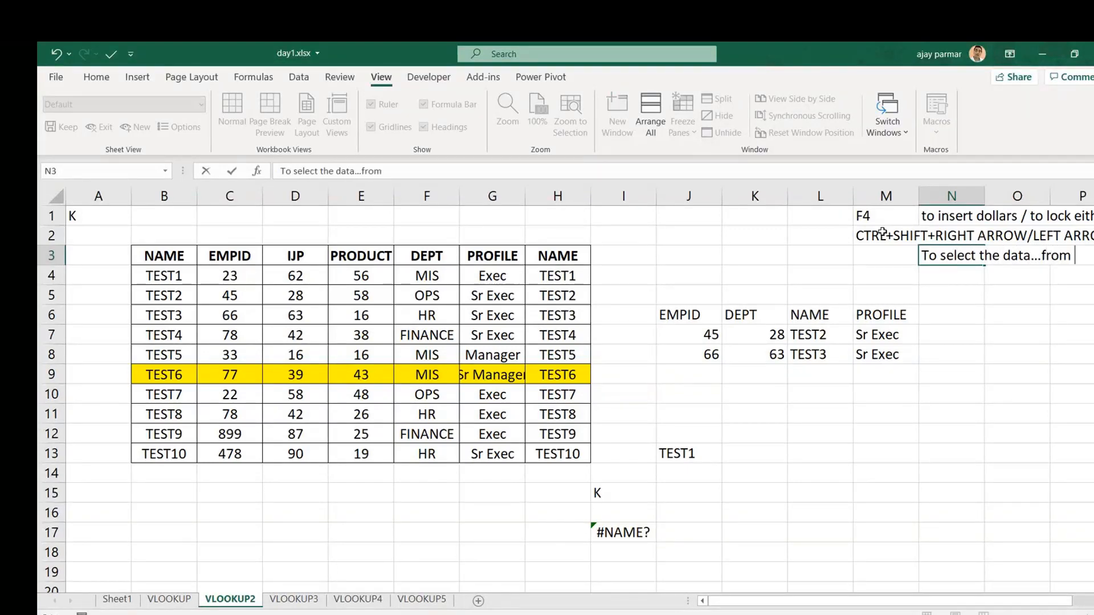
{"action": "type", "text": " selection"}
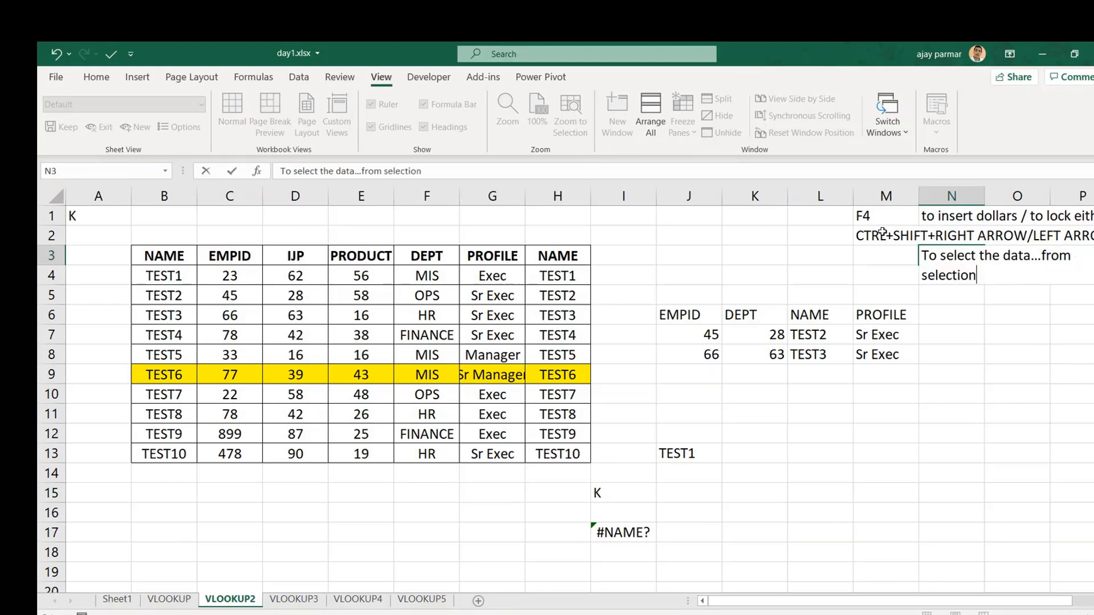
{"action": "key", "text": "Return"}
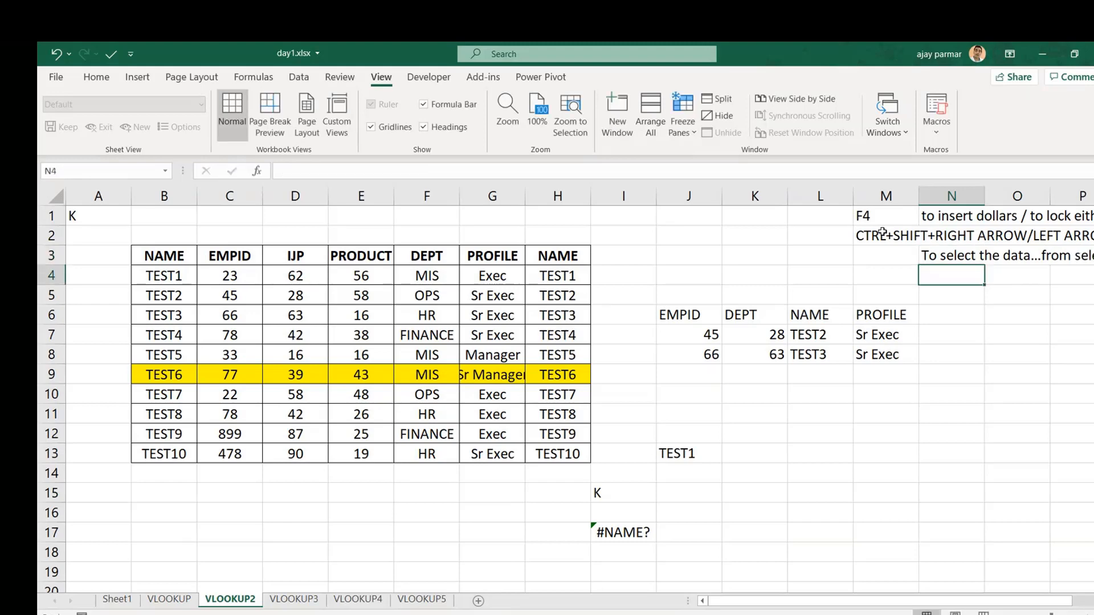
Step: Demonstrate selecting the whole table from cell B3, extending across and down, and again from B3 extending down and across
{"action": "left_click", "coordinate": [167, 256]}
{"action": "key", "text": "ctrl+shift+Right"}
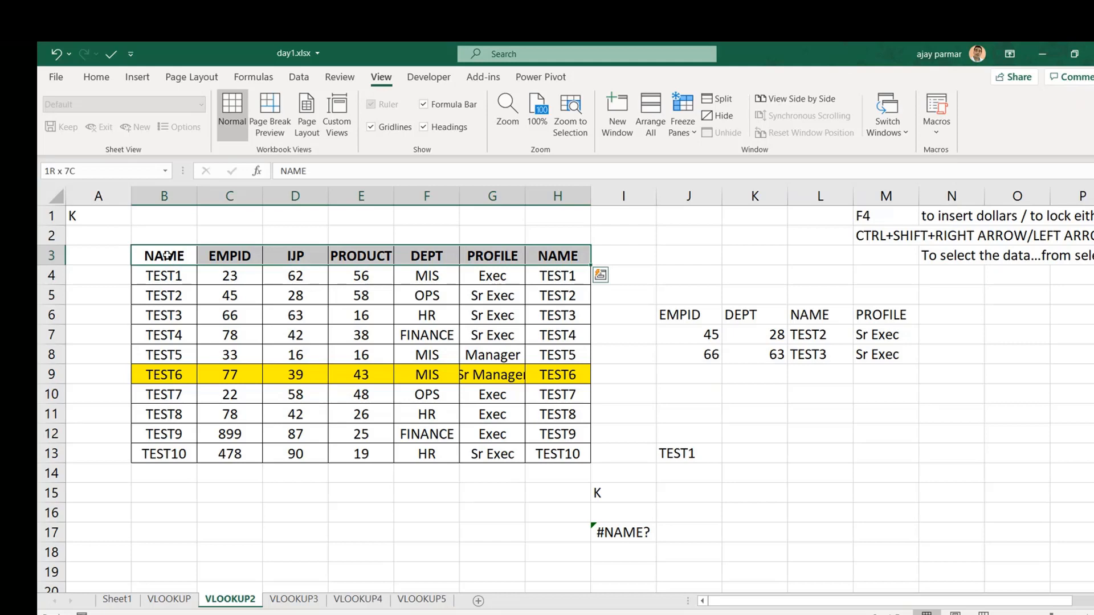
{"action": "key", "text": "ctrl+shift+Down"}
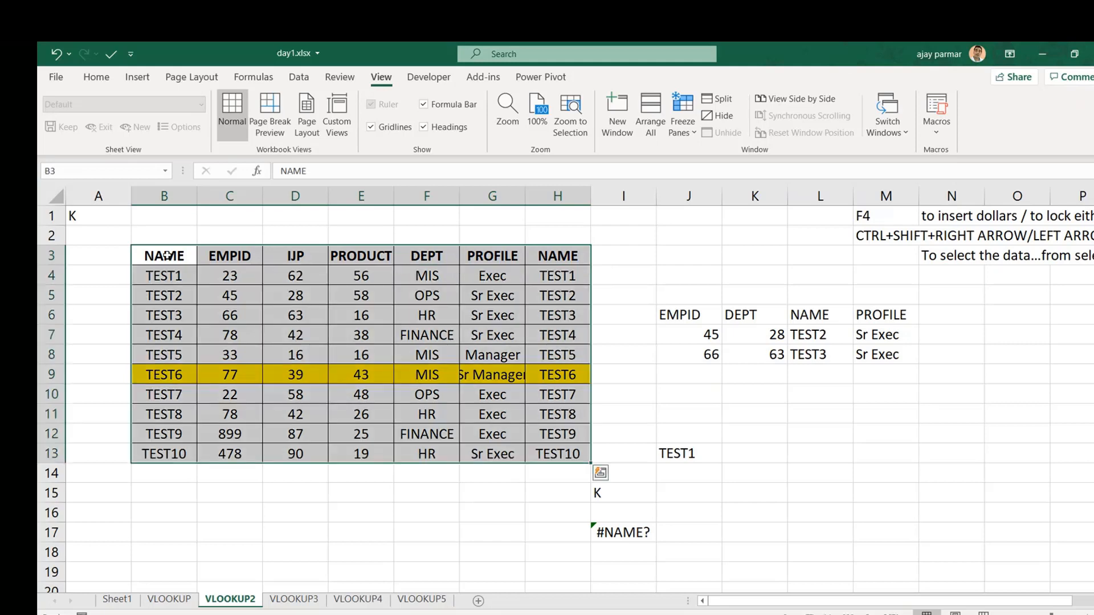
{"action": "left_click", "coordinate": [167, 255]}
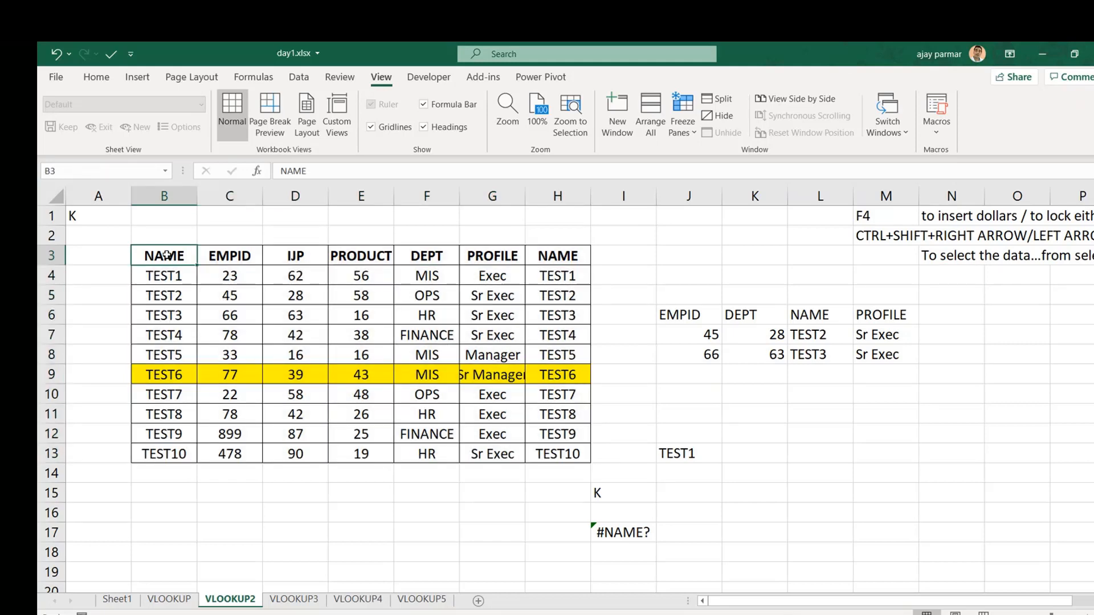
{"action": "key", "text": "ctrl+shift+Down"}
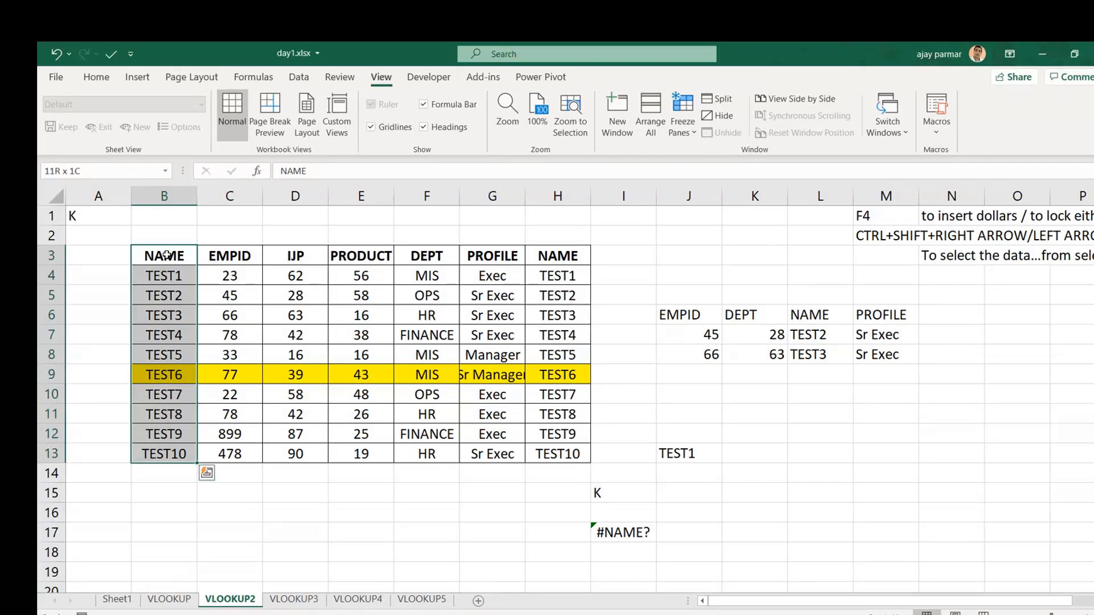
{"action": "key", "text": "ctrl+shift+Right"}
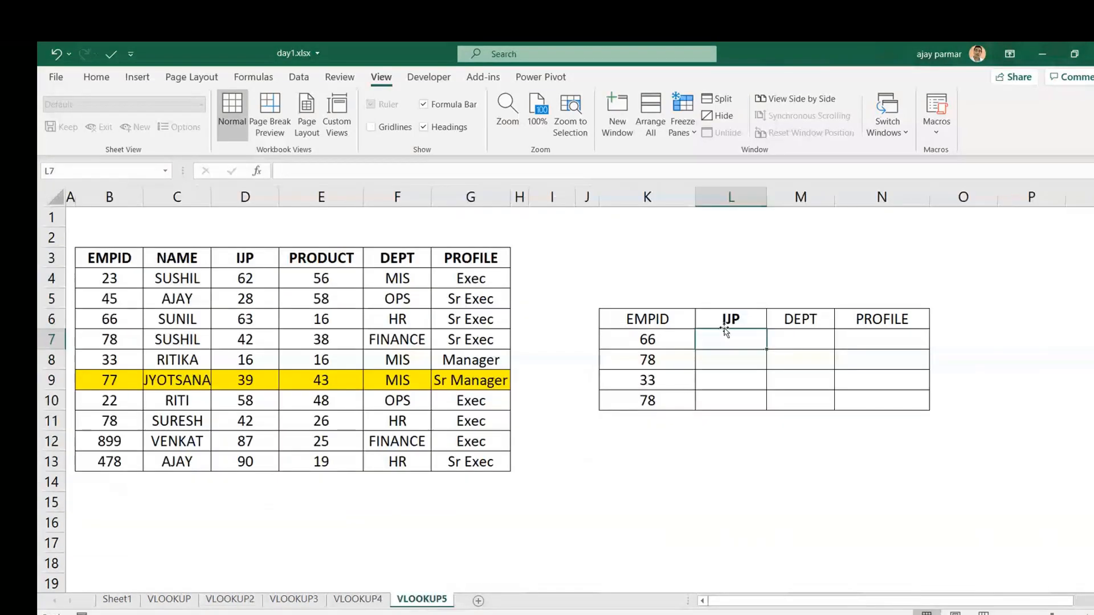
Step: On sheet VLOOKUP5, enter =VLOOKUP(K7,B3:G13,4,0) in the first IJP result cell L7
{"action": "left_click", "coordinate": [731, 336]}
{"action": "type", "text": "=vlo"}
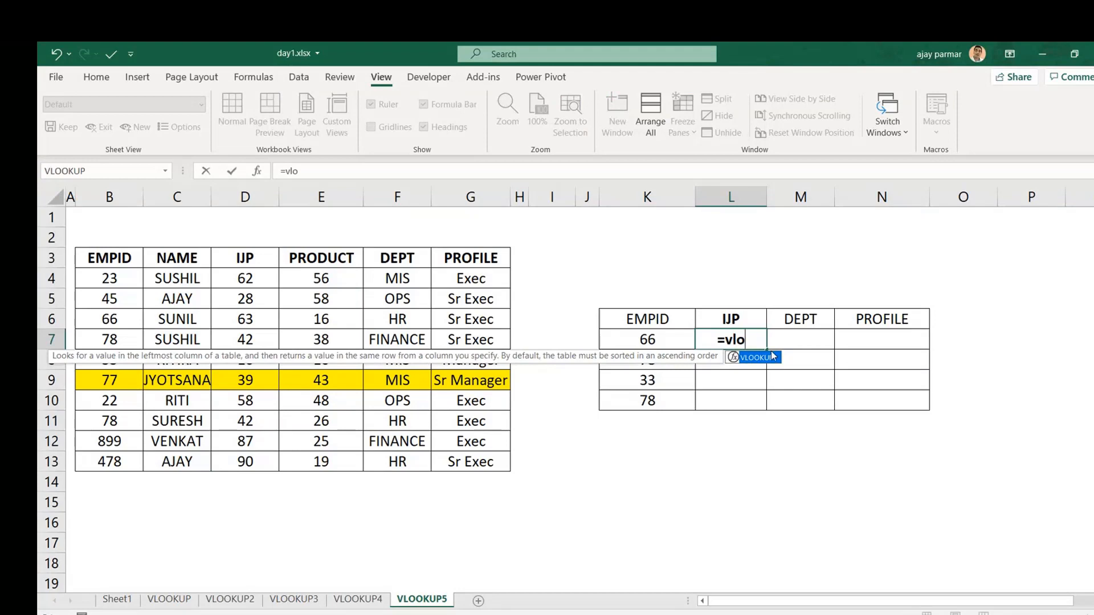
{"action": "double_click", "coordinate": [763, 357]}
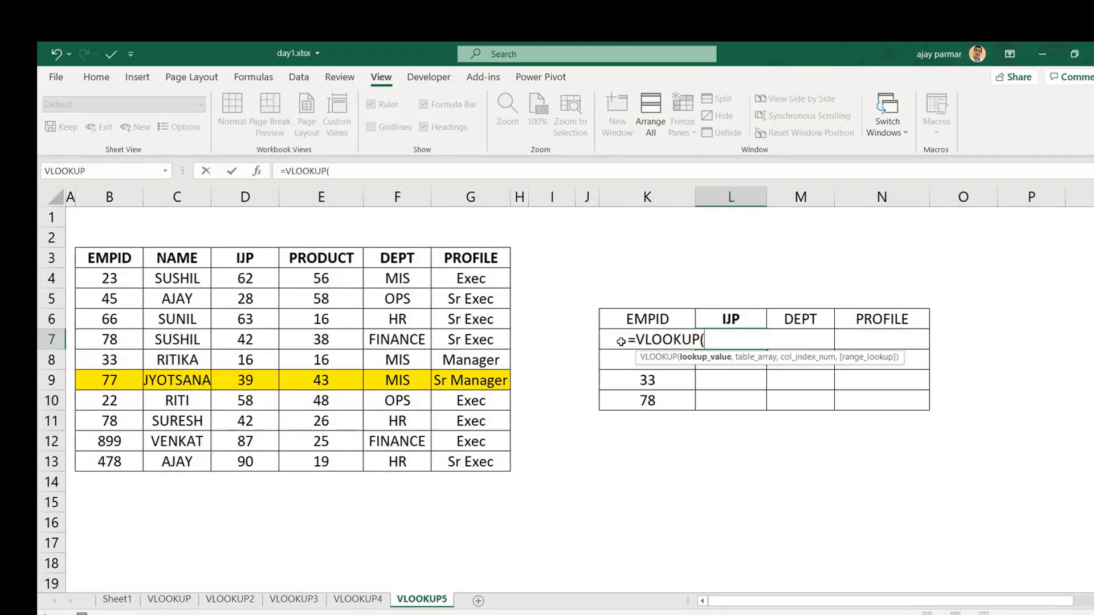
{"action": "left_click", "coordinate": [601, 340]}
{"action": "type", "text": ","}
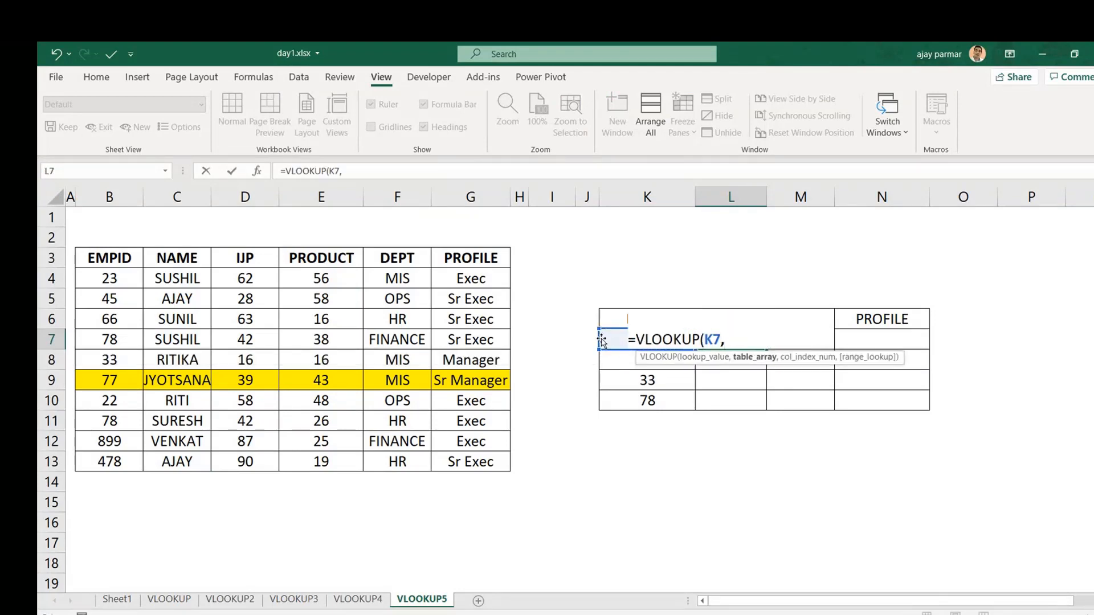
{"action": "left_click", "coordinate": [93, 258]}
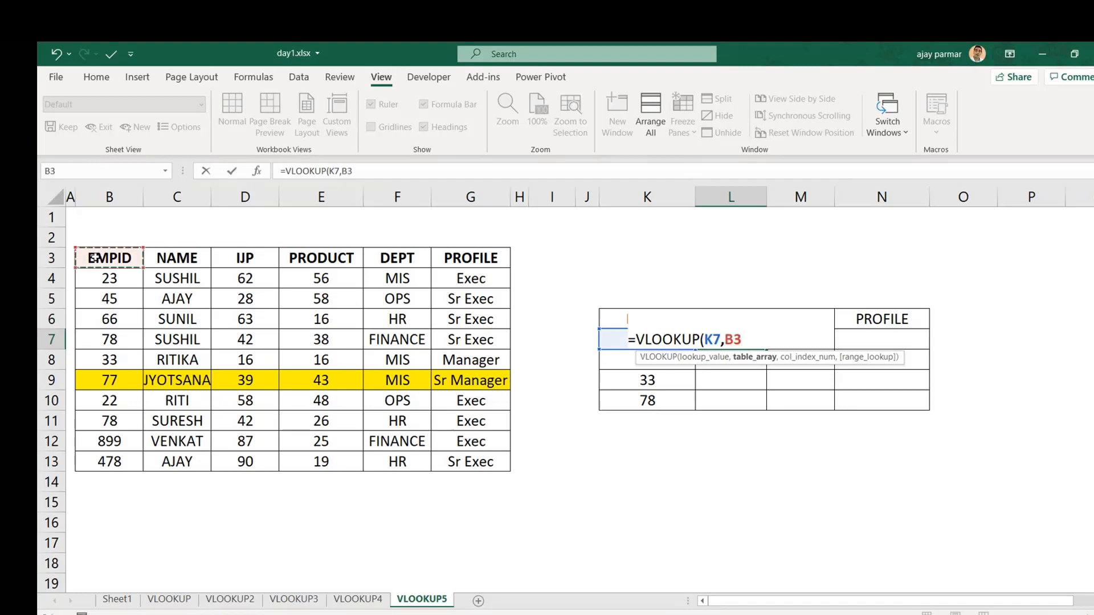
{"action": "key", "text": "ctrl+shift+Right"}
{"action": "key", "text": "ctrl+shift+Down"}
{"action": "type", "text": ","}
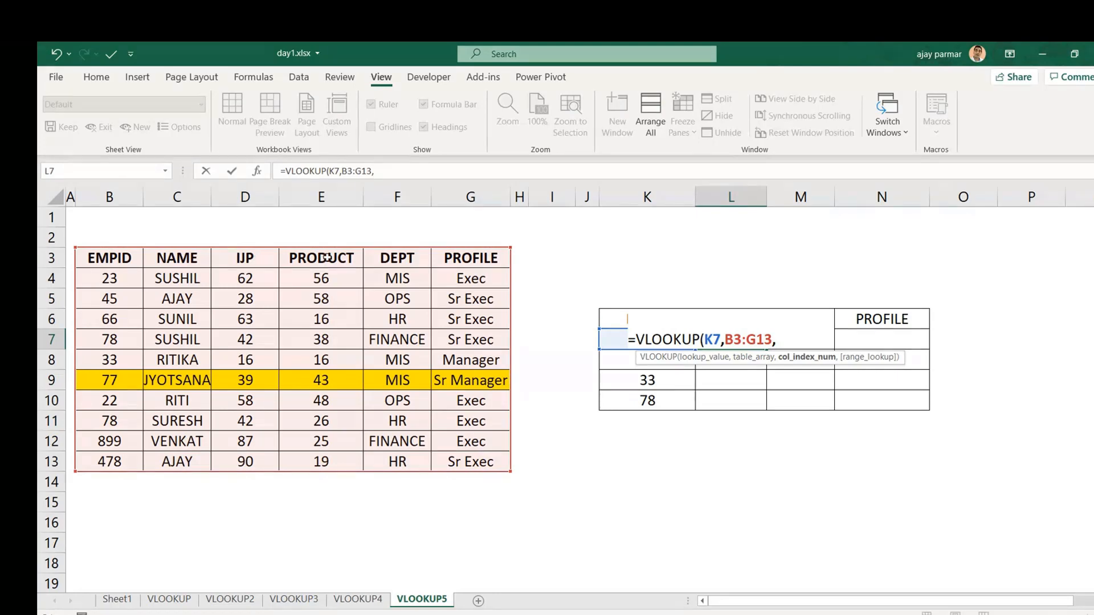
{"action": "type", "text": "4,0"}
{"action": "key", "text": "ctrl+Return"}
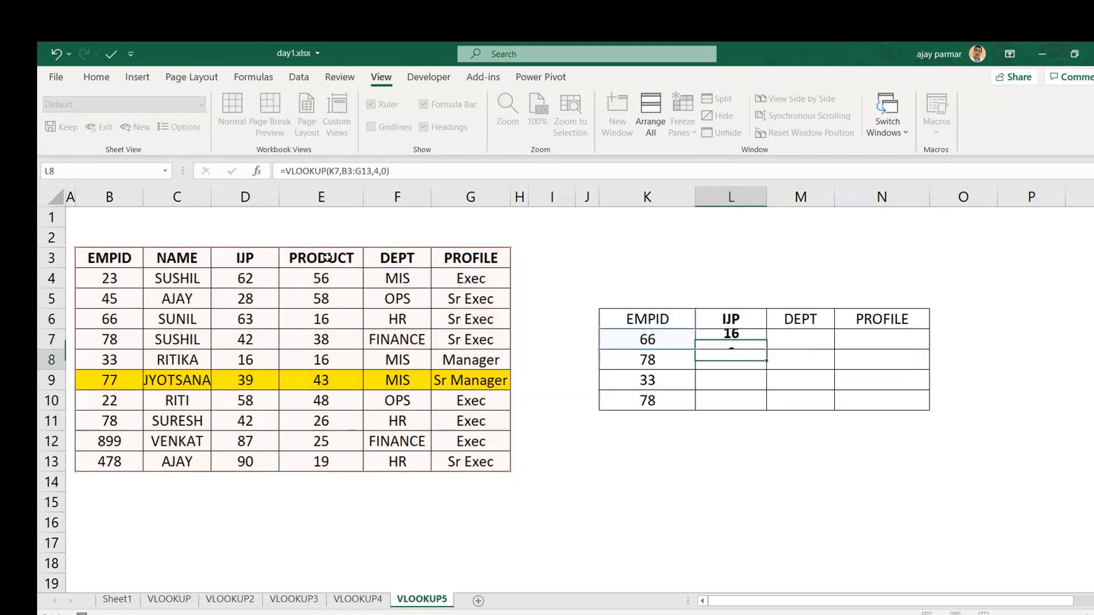
Step: Change the column index in L7's VLOOKUP formula to 3
{"action": "left_click", "coordinate": [373, 172]}
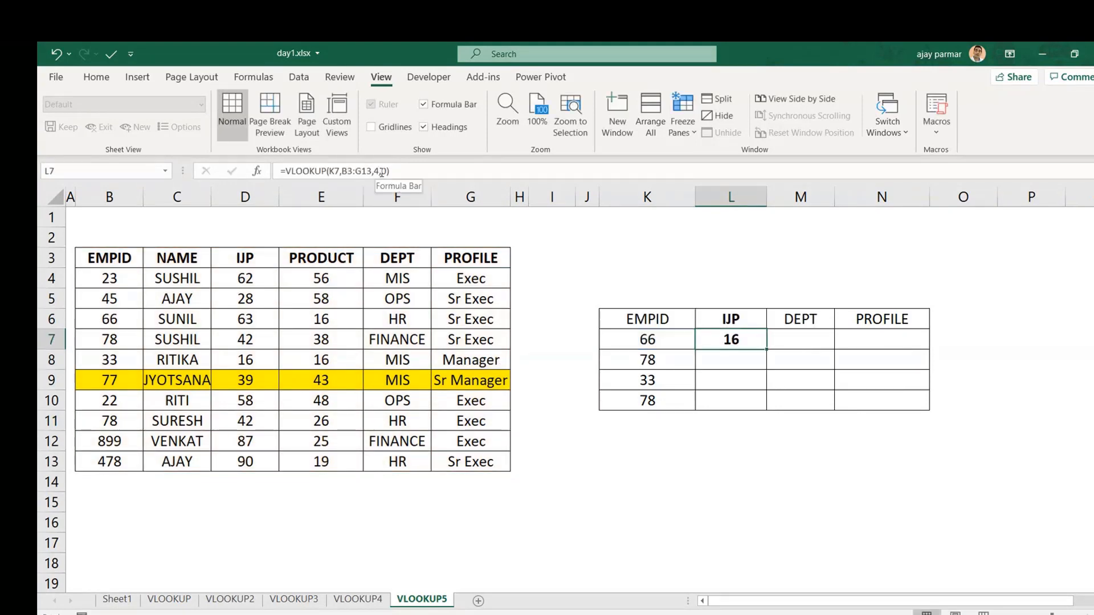
{"action": "key", "text": "BackSpace"}
{"action": "type", "text": "3"}
{"action": "key", "text": "ctrl+Return"}
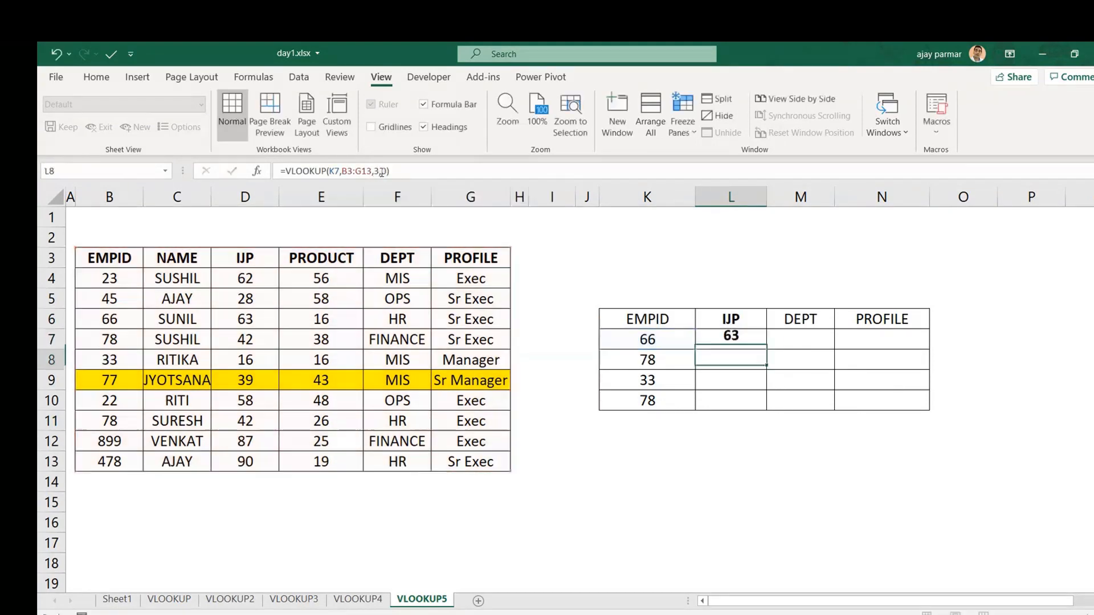
Step: Copy the IJP lookup formula from L7 across into the DEPT cell M7
{"action": "left_click", "coordinate": [798, 343]}
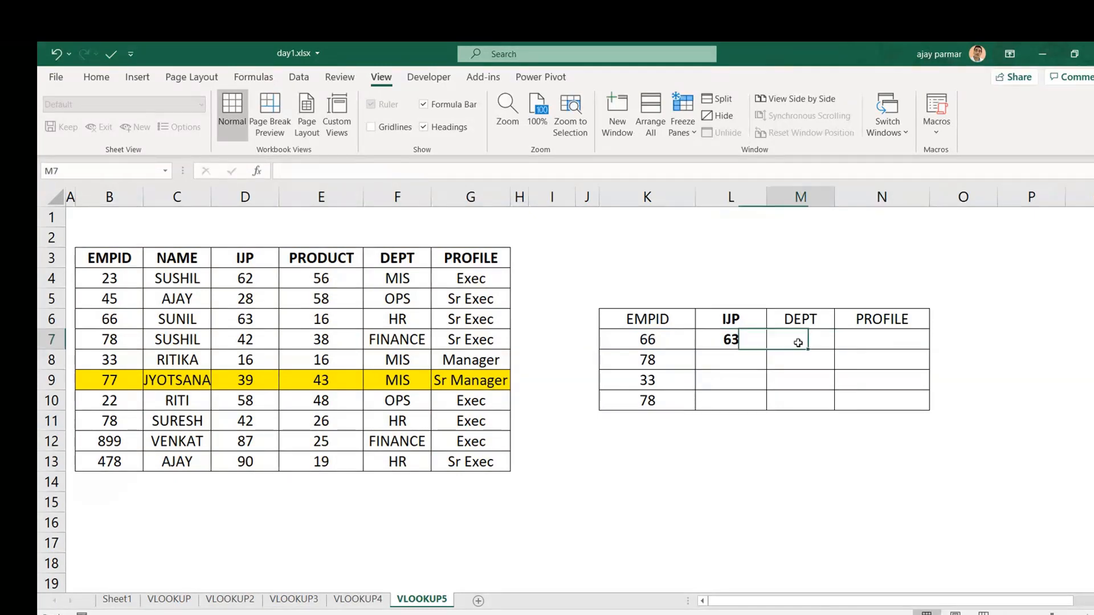
{"action": "key", "text": "shift+Right"}
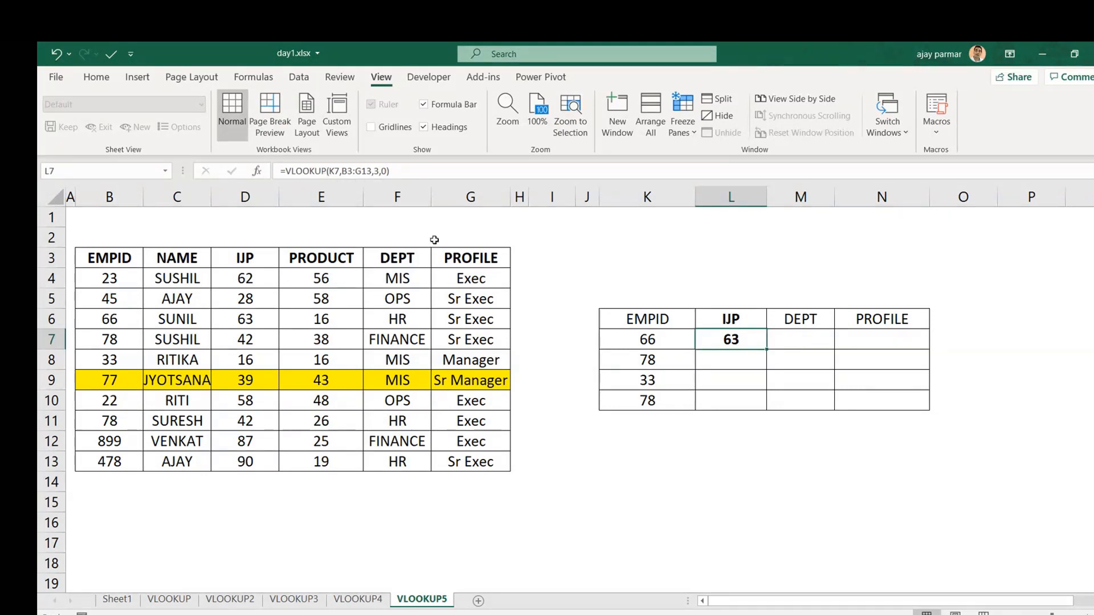
{"action": "left_click", "coordinate": [347, 171]}
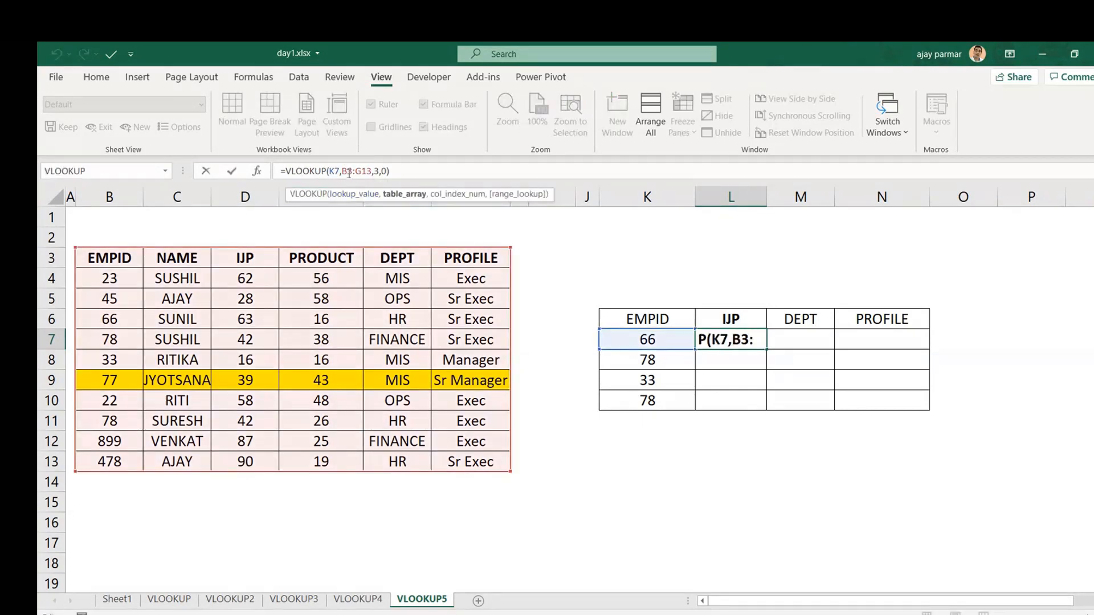
{"action": "left_click", "coordinate": [806, 342]}
{"action": "left_click", "coordinate": [734, 340]}
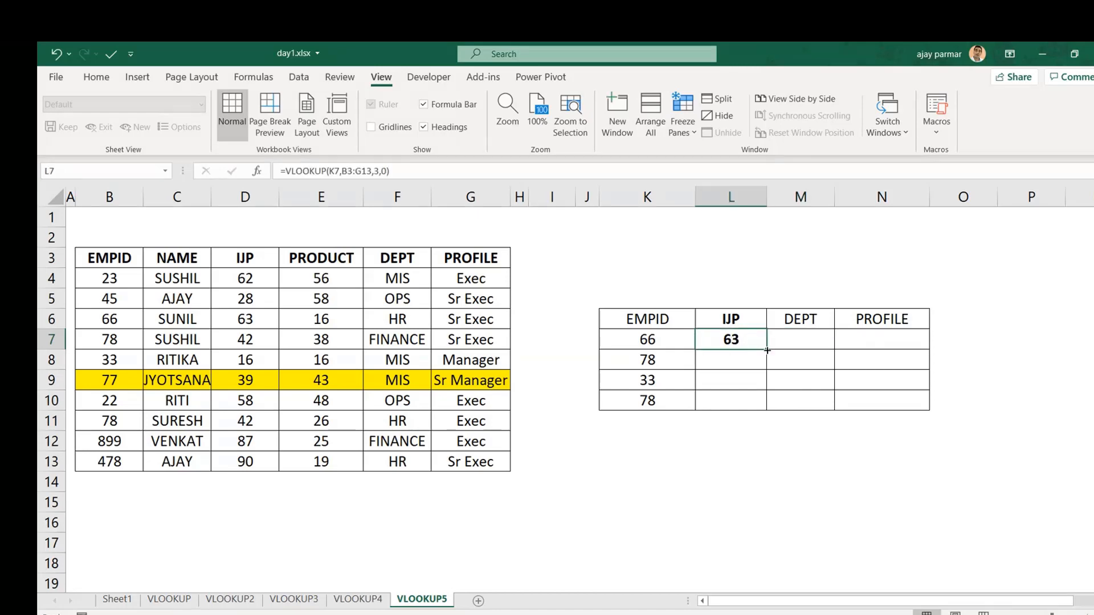
{"action": "left_click_drag", "start_coordinate": [768, 350], "coordinate": [835, 343]}
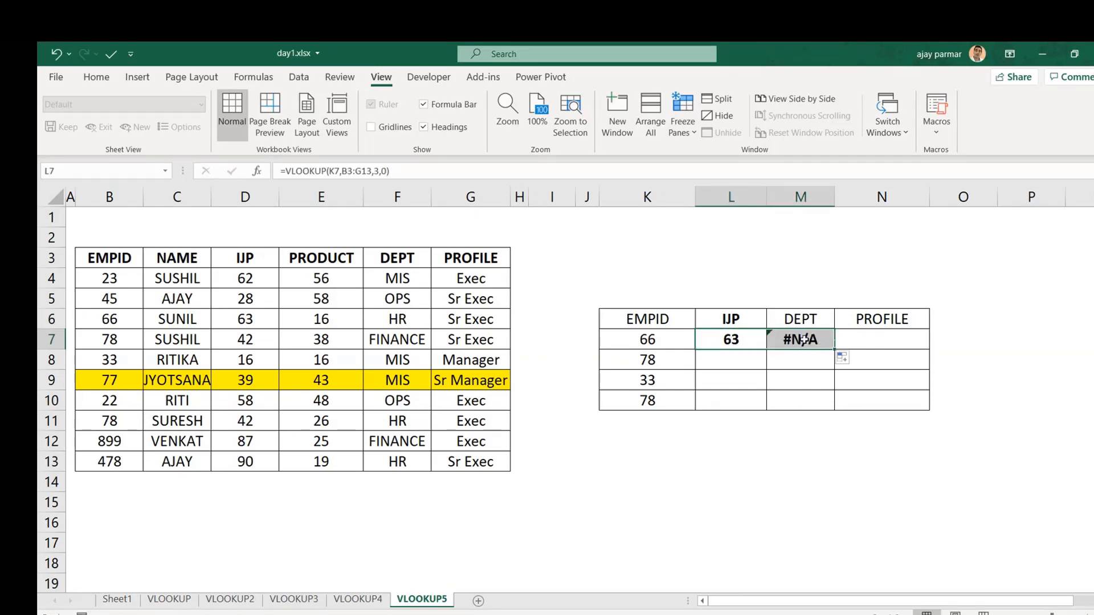
Step: Inspect the cell references of the copied formula in M7 and left-align that cell
{"action": "left_click", "coordinate": [802, 340]}
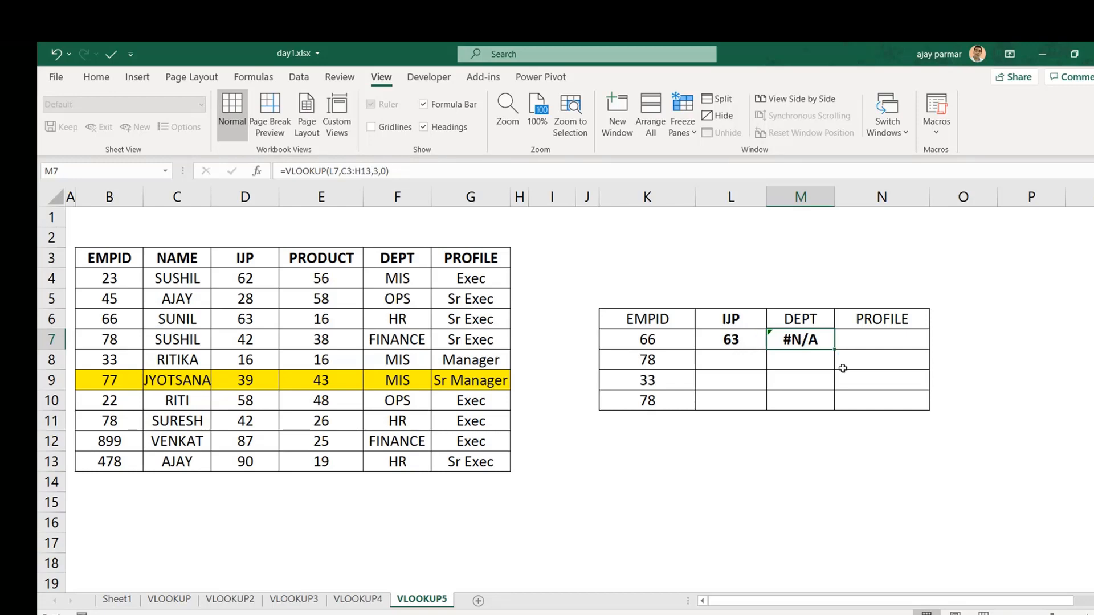
{"action": "key", "text": "F2"}
{"action": "key", "text": "Escape"}
{"action": "left_click", "coordinate": [87, 84]}
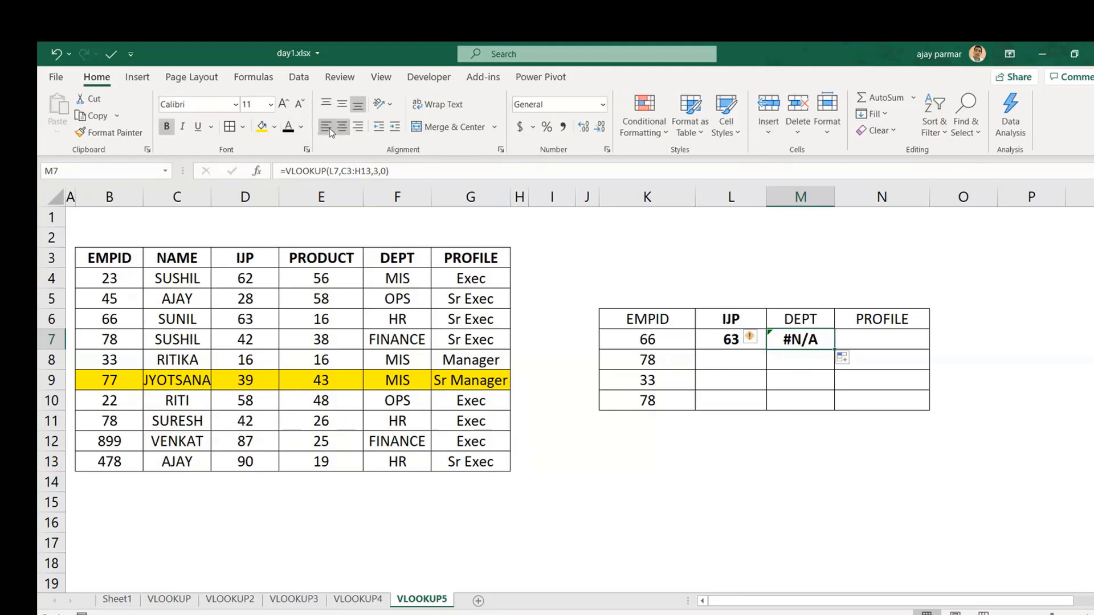
{"action": "left_click", "coordinate": [325, 128]}
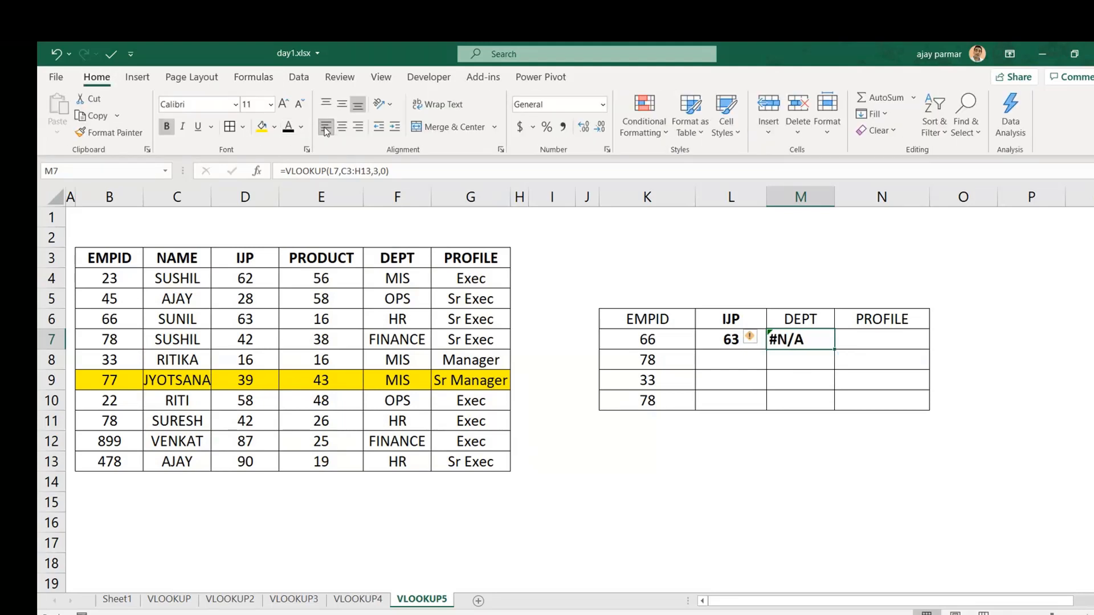
Step: Clear the copied lookup formula from the DEPT cell M7
{"action": "key", "text": "F2"}
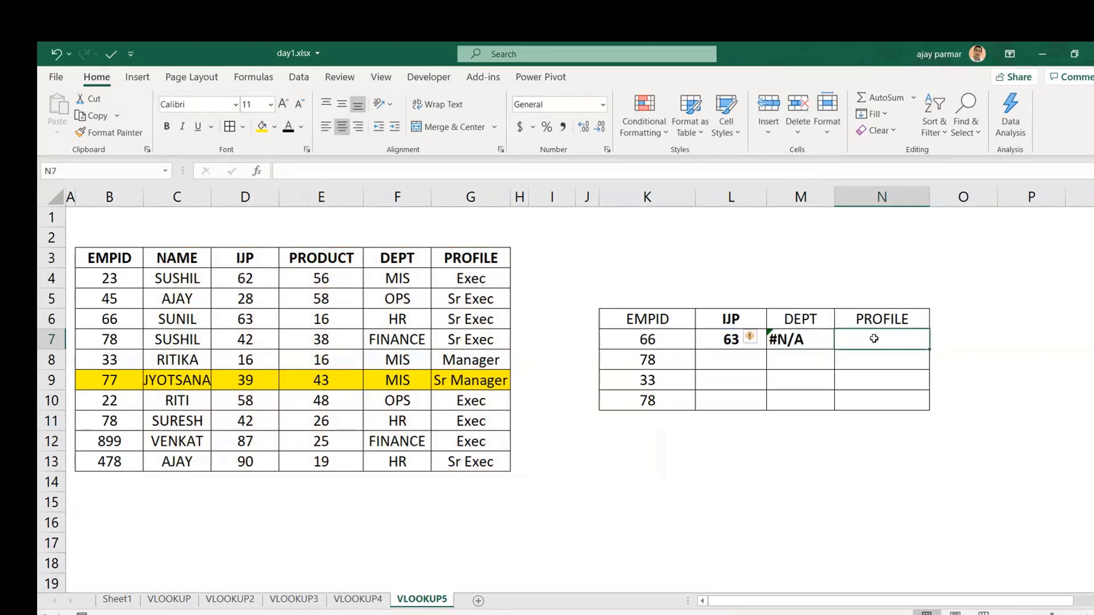
{"action": "key", "text": "Delete"}
{"action": "key", "text": "Left"}
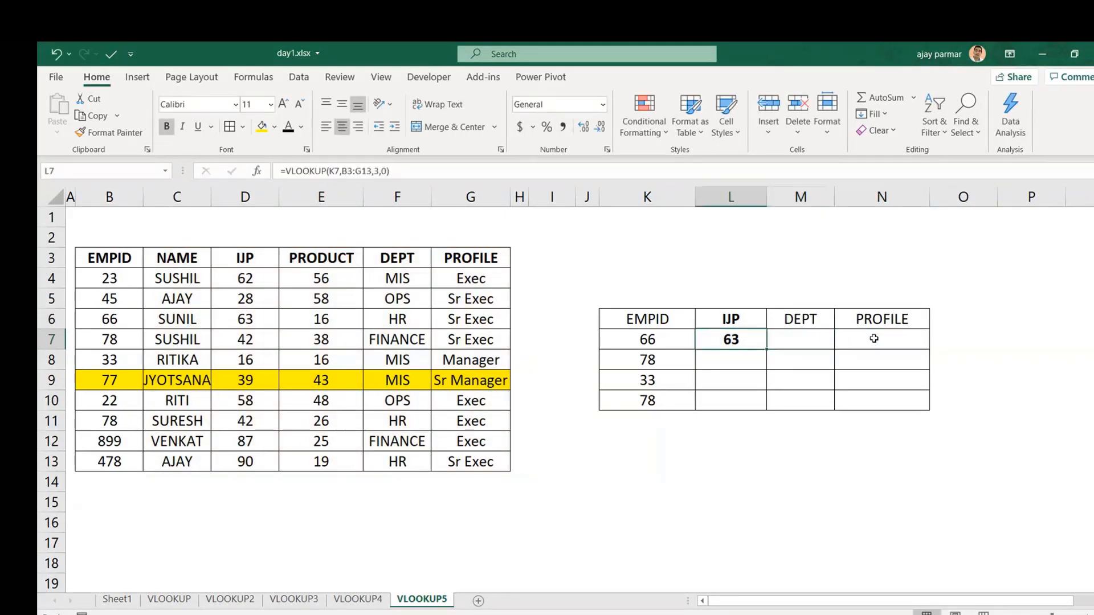
{"action": "key", "text": "Right"}
{"action": "key", "text": "Right"}
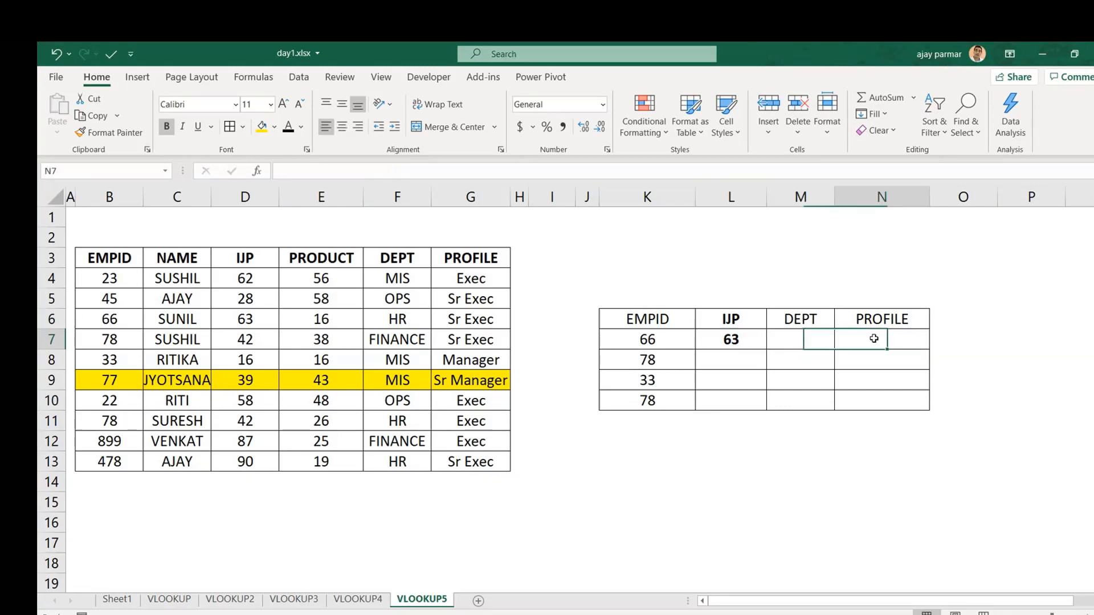
{"action": "key", "text": "Left"}
{"action": "key", "text": "Left"}
{"action": "key", "text": "Left"}
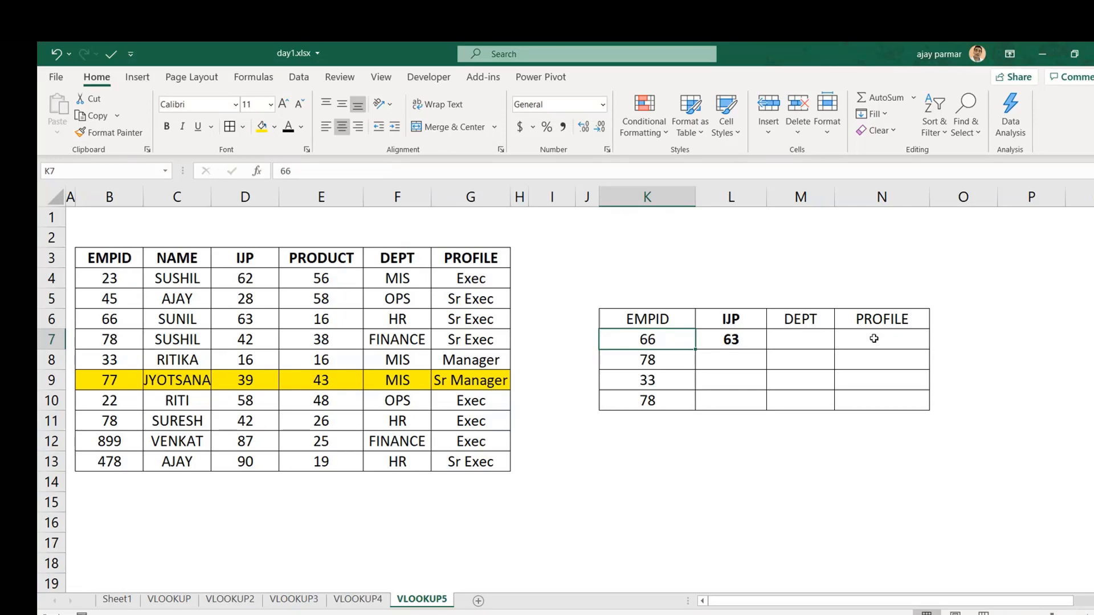
{"action": "key", "text": "Right"}
{"action": "key", "text": "Left"}
{"action": "key", "text": "Right"}
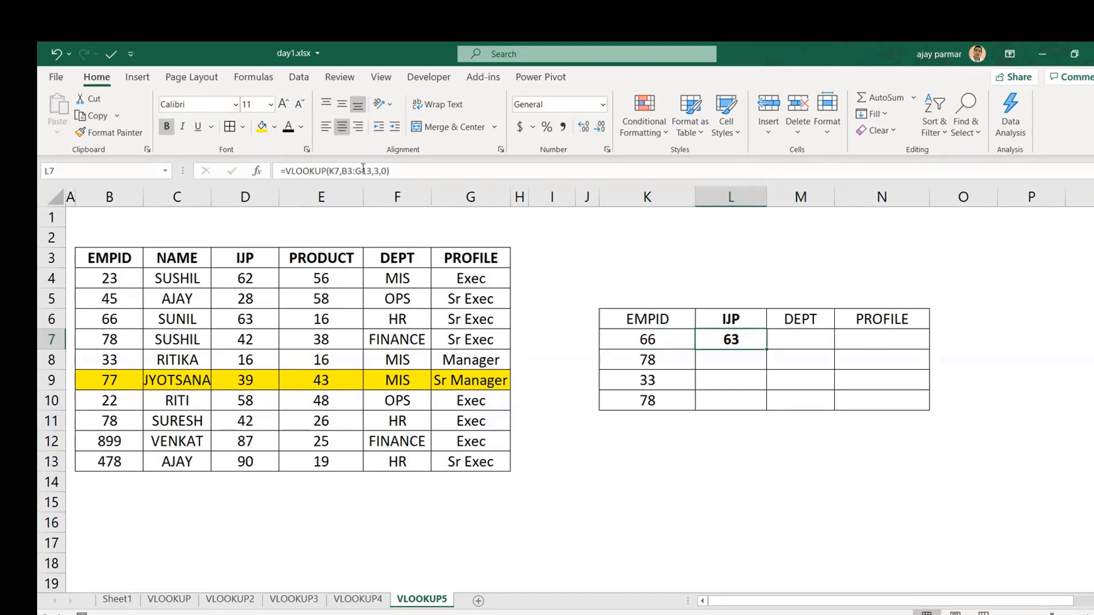
Step: In L7's VLOOKUP formula, lock the lookup value's column as $K7 and the table range's rows as B$3:G$13
{"action": "left_click", "coordinate": [332, 171]}
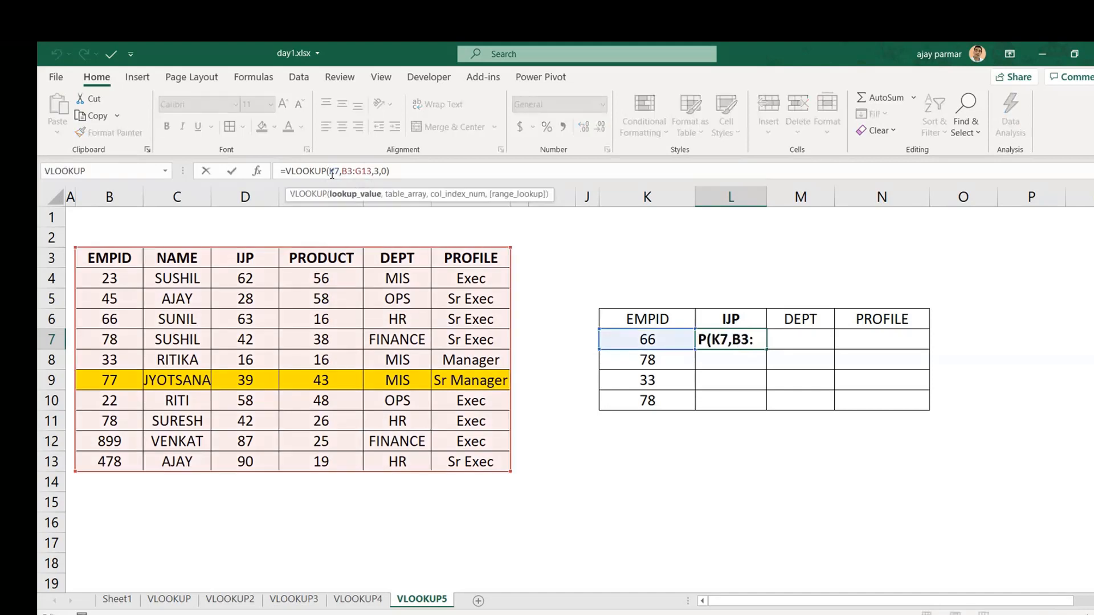
{"action": "type", "text": "$"}
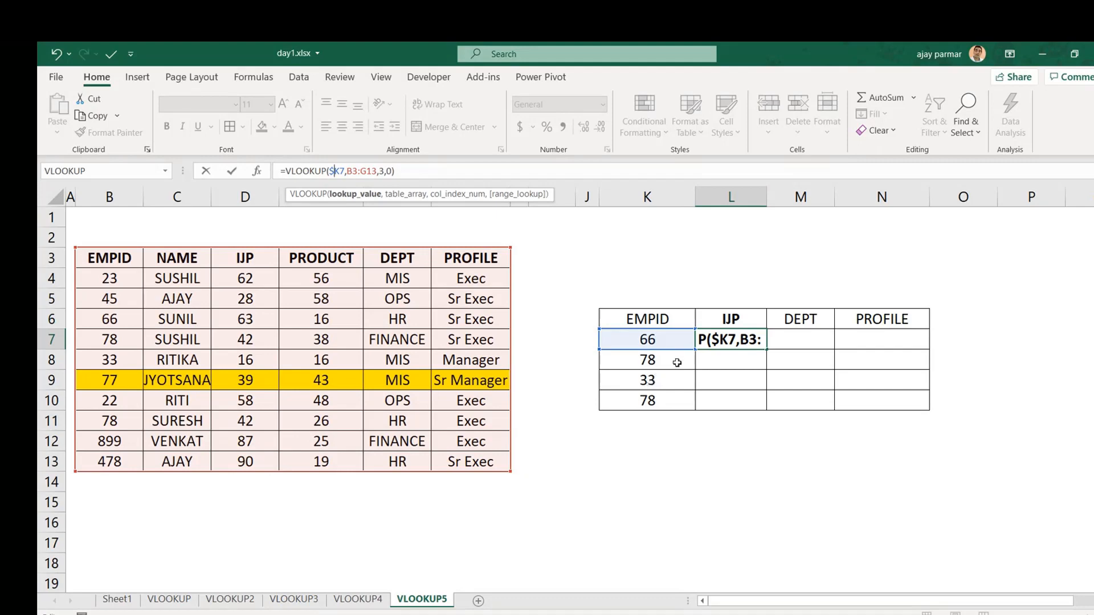
{"action": "left_click", "coordinate": [349, 172]}
{"action": "type", "text": "$"}
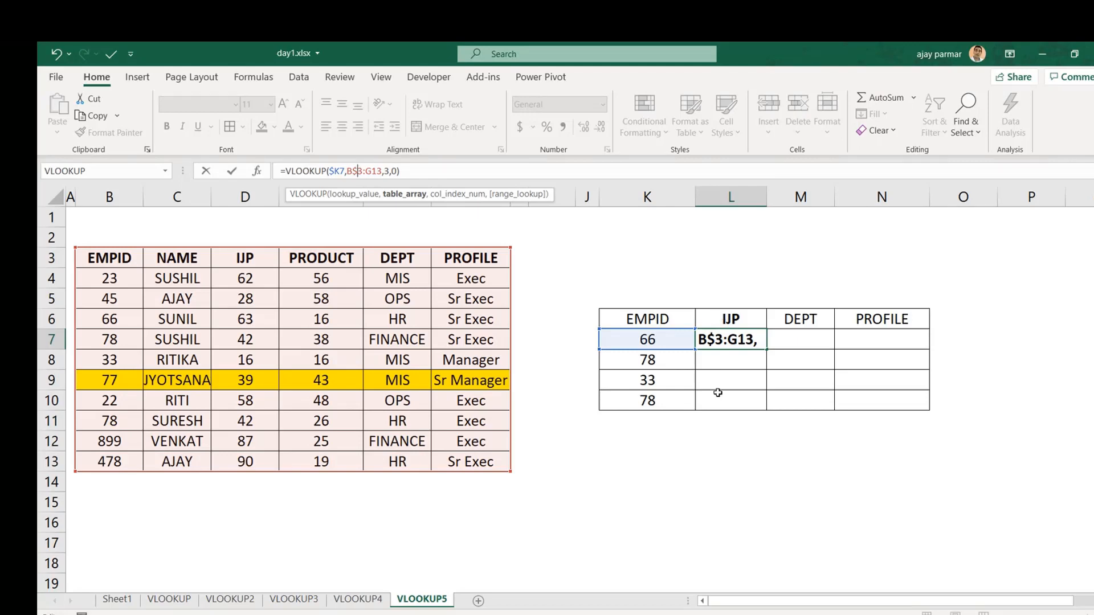
{"action": "left_click", "coordinate": [373, 170]}
{"action": "type", "text": "$"}
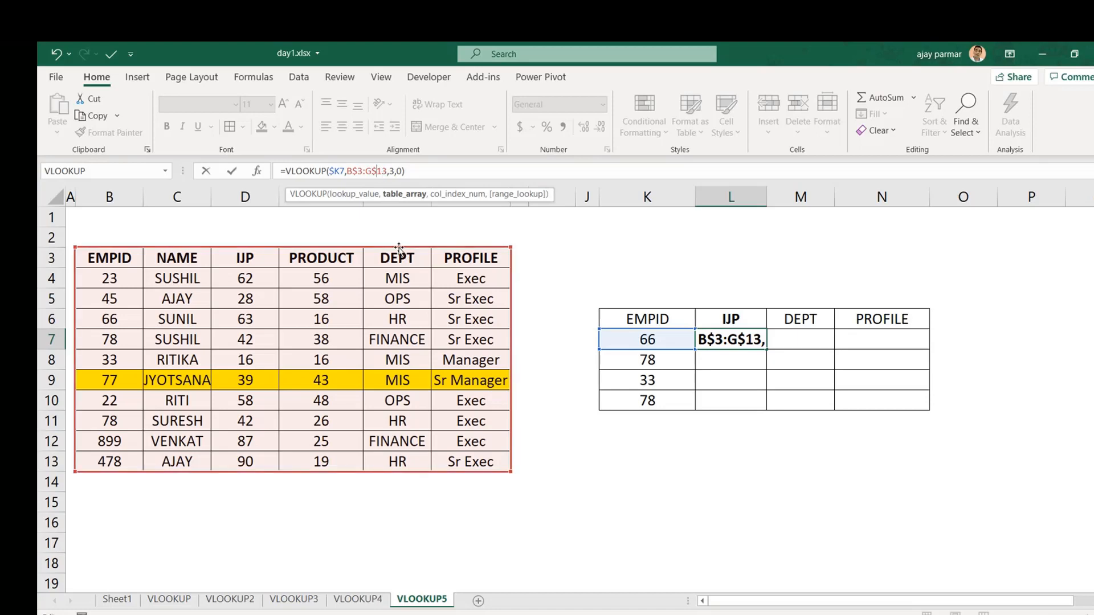
Step: Lock the table range's columns too, so that L7 holds =VLOOKUP($K7,$B$3:$G$13,3,0)
{"action": "mouse_move", "coordinate": [433, 253]}
{"action": "left_mouse_down"}
{"action": "mouse_move", "coordinate": [485, 248]}
{"action": "mouse_move", "coordinate": [488, 259]}
{"action": "mouse_move", "coordinate": [574, 271]}
{"action": "mouse_move", "coordinate": [507, 256]}
{"action": "mouse_move", "coordinate": [855, 256]}
{"action": "mouse_move", "coordinate": [418, 259]}
{"action": "left_mouse_up"}
{"action": "left_click", "coordinate": [346, 170]}
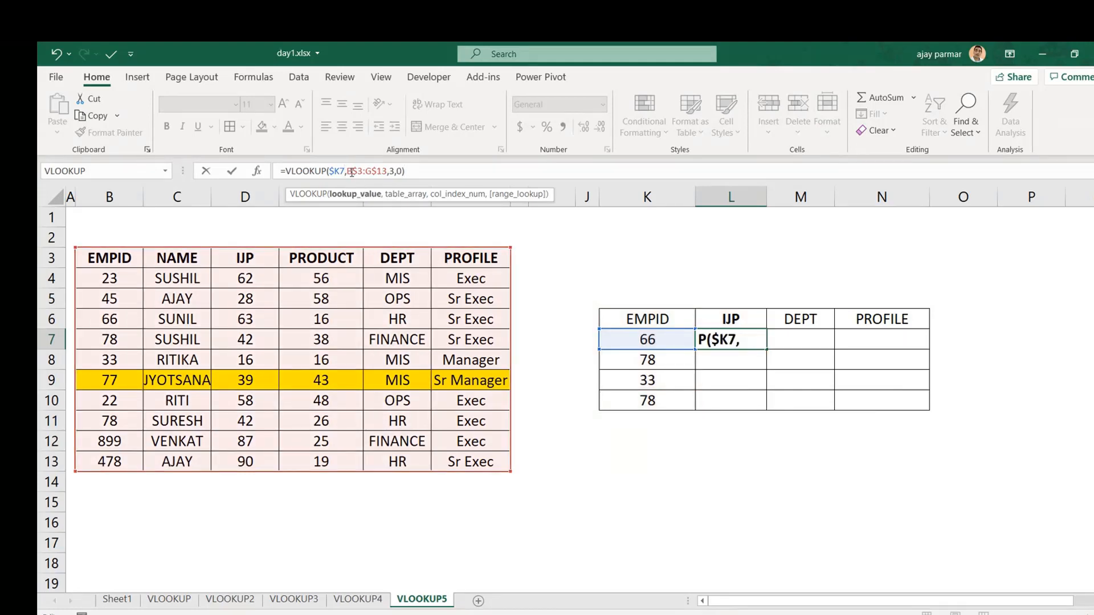
{"action": "left_click", "coordinate": [349, 171]}
{"action": "type", "text": "$"}
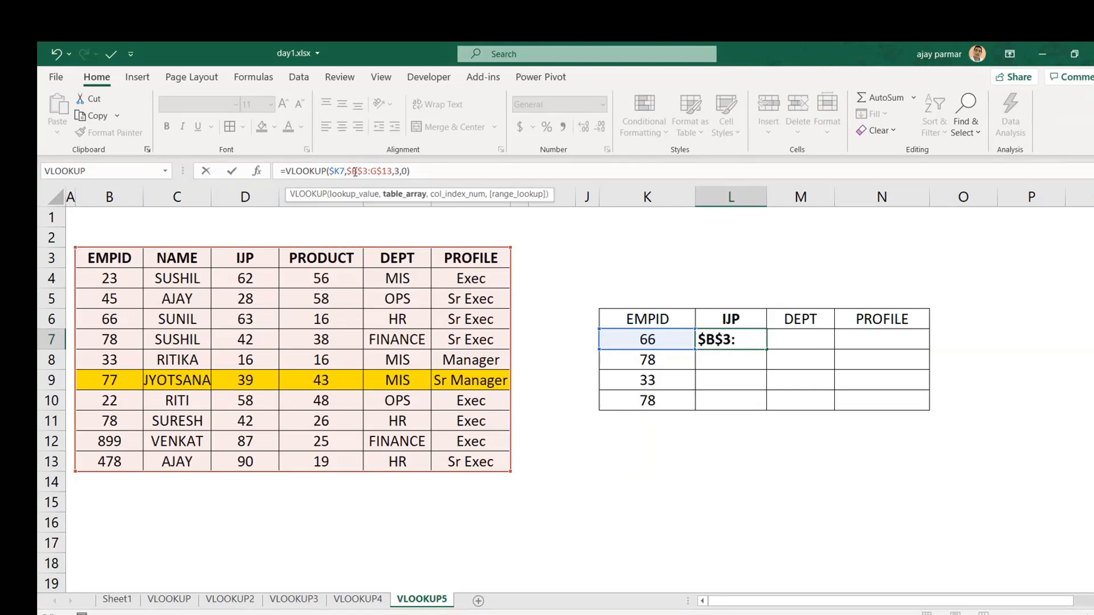
{"action": "left_click", "coordinate": [371, 171]}
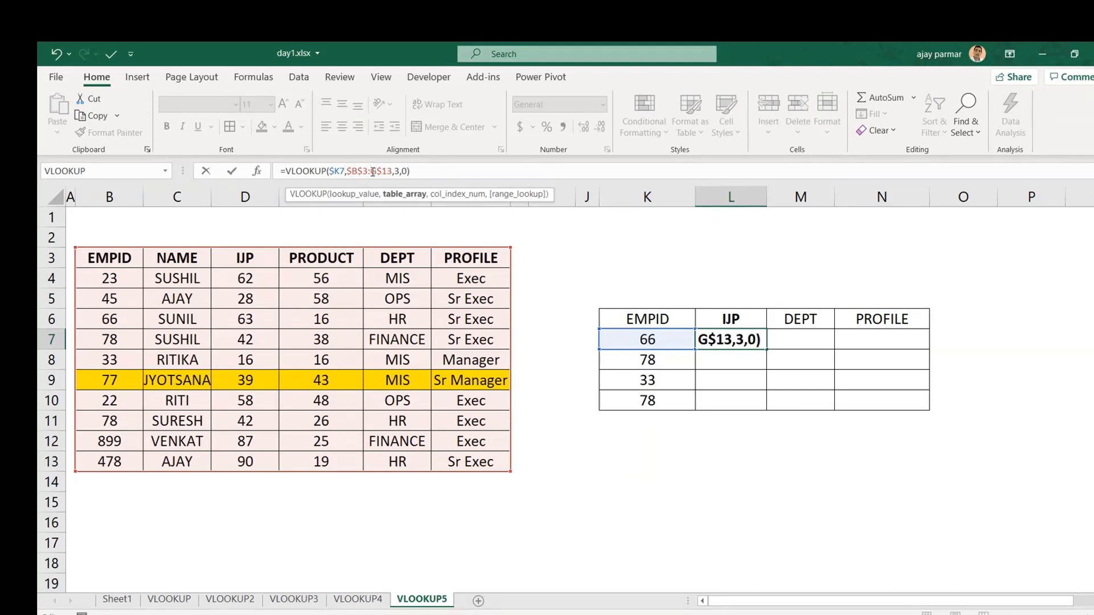
{"action": "type", "text": "$"}
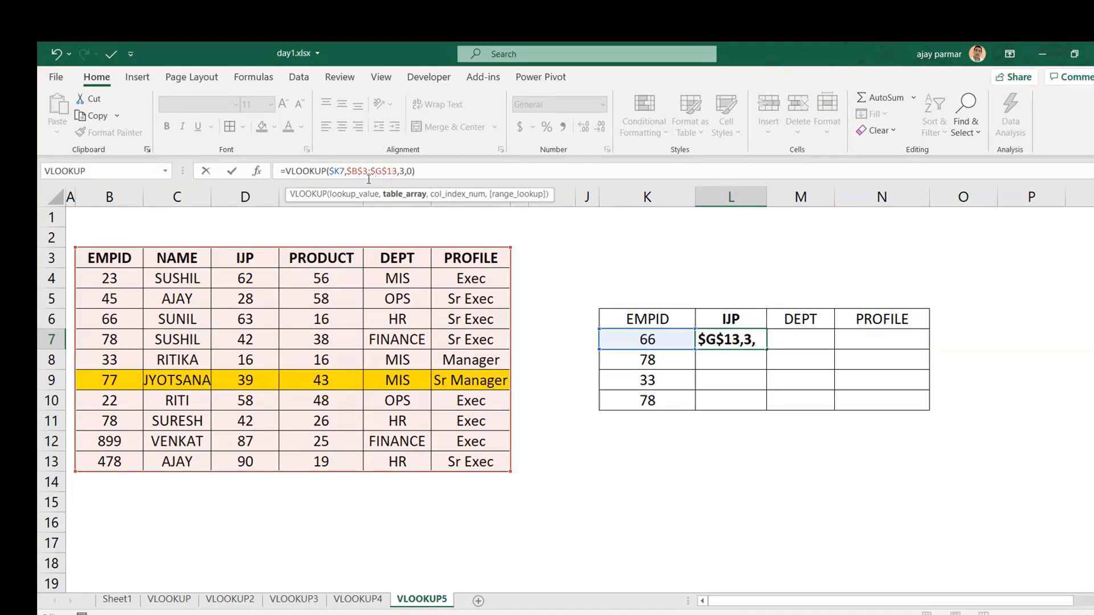
{"action": "key", "text": "ctrl+Return"}
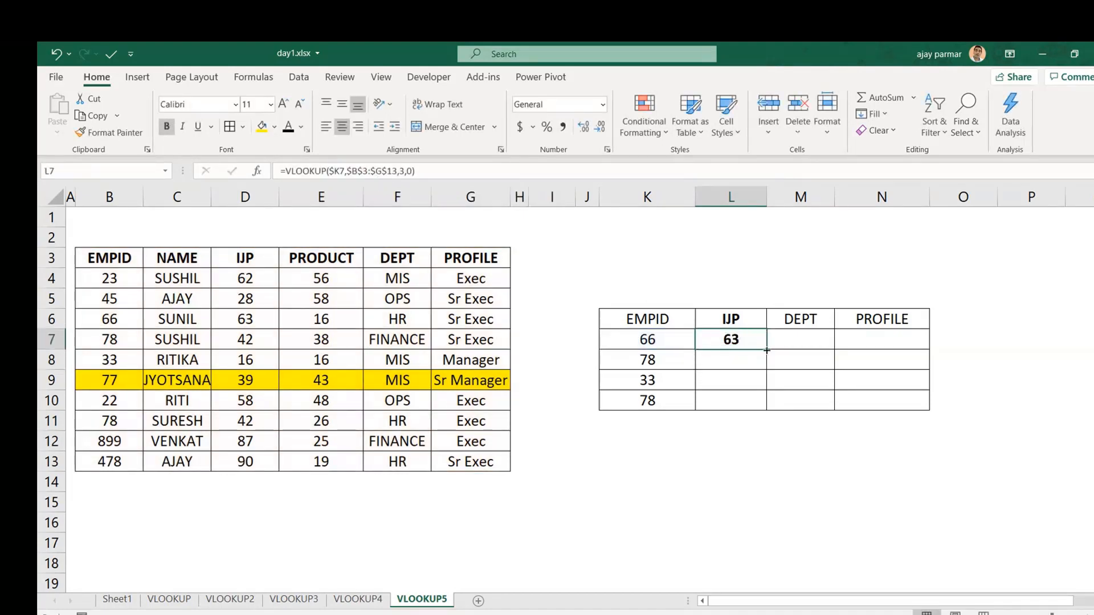
Step: Copy the locked lookup formula from L7 across into M7 and inspect its references
{"action": "left_click_drag", "start_coordinate": [766, 349], "coordinate": [806, 343]}
{"action": "left_click", "coordinate": [806, 343]}
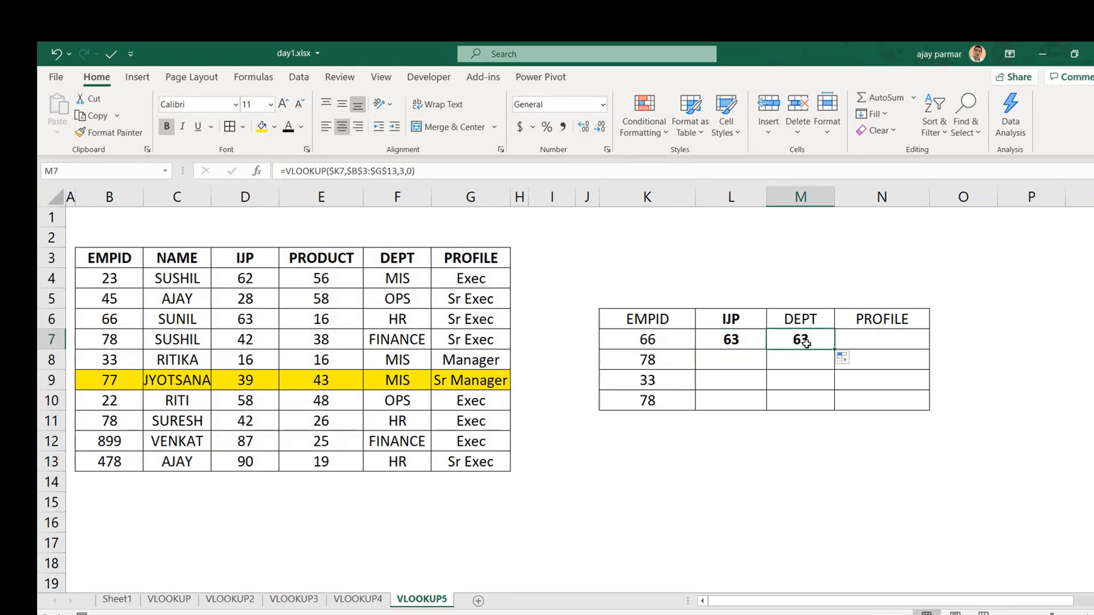
{"action": "left_click", "coordinate": [423, 171]}
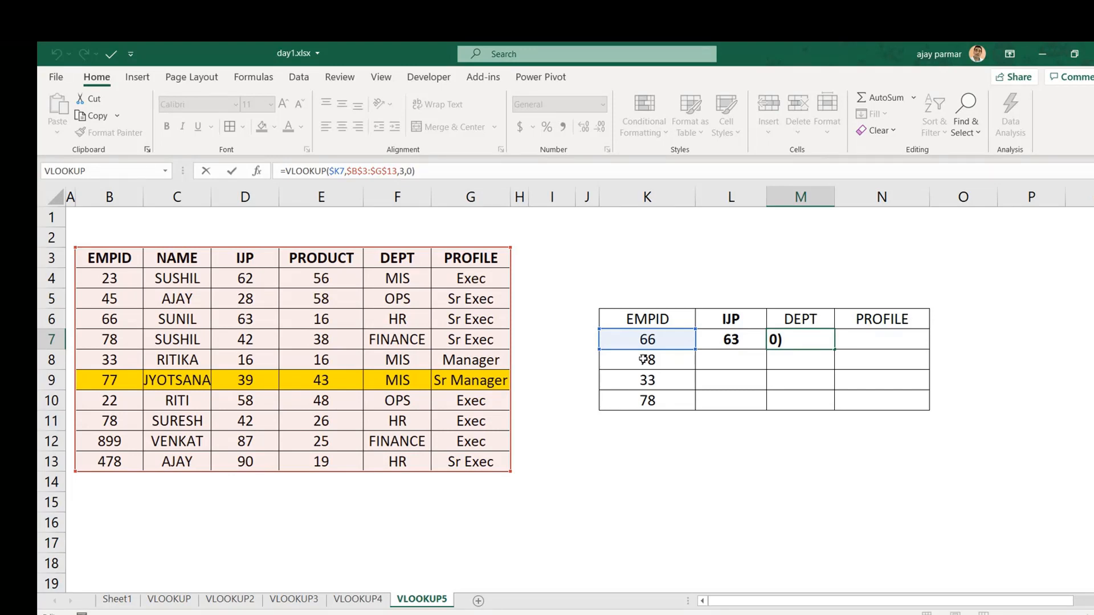
{"action": "key", "text": "ctrl+Return"}
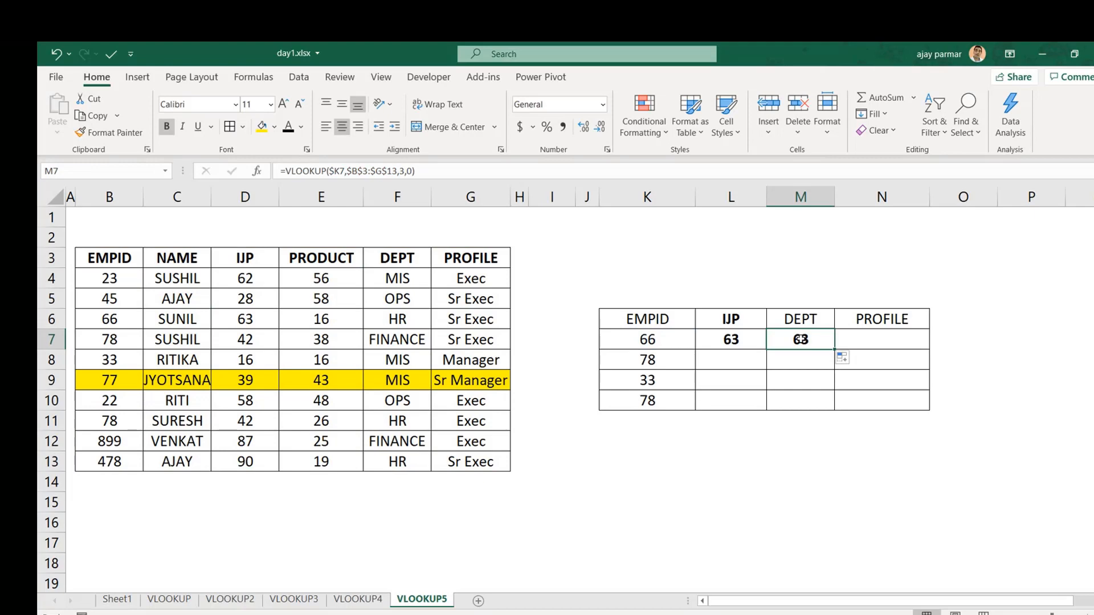
Step: Change the column index in M7's VLOOKUP formula to 5 for the department
{"action": "left_click", "coordinate": [404, 171]}
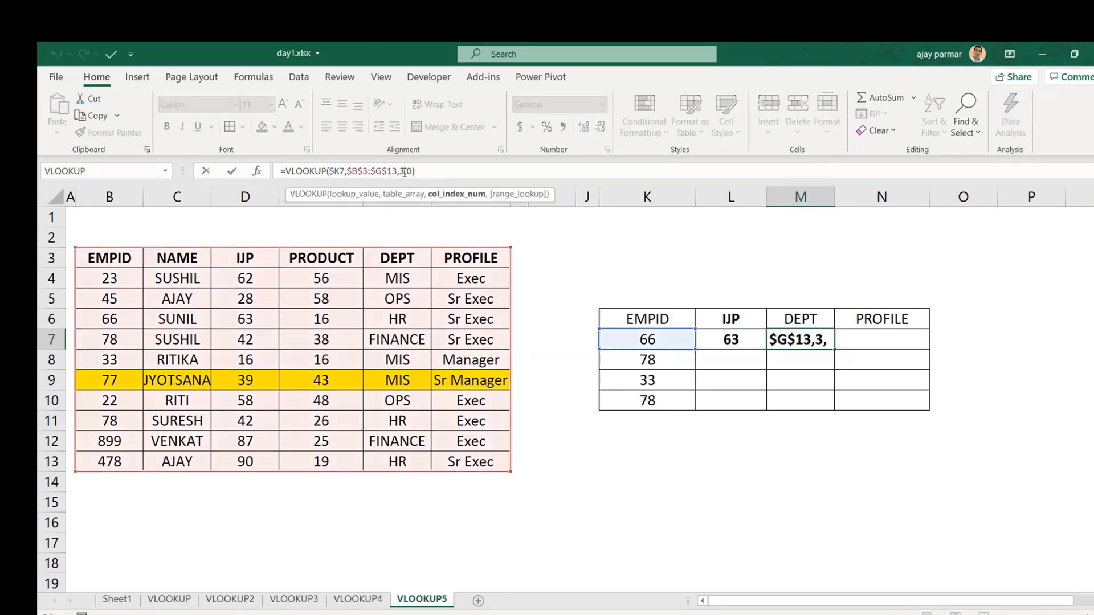
{"action": "key", "text": "BackSpace"}
{"action": "type", "text": "5"}
{"action": "key", "text": "ctrl+Return"}
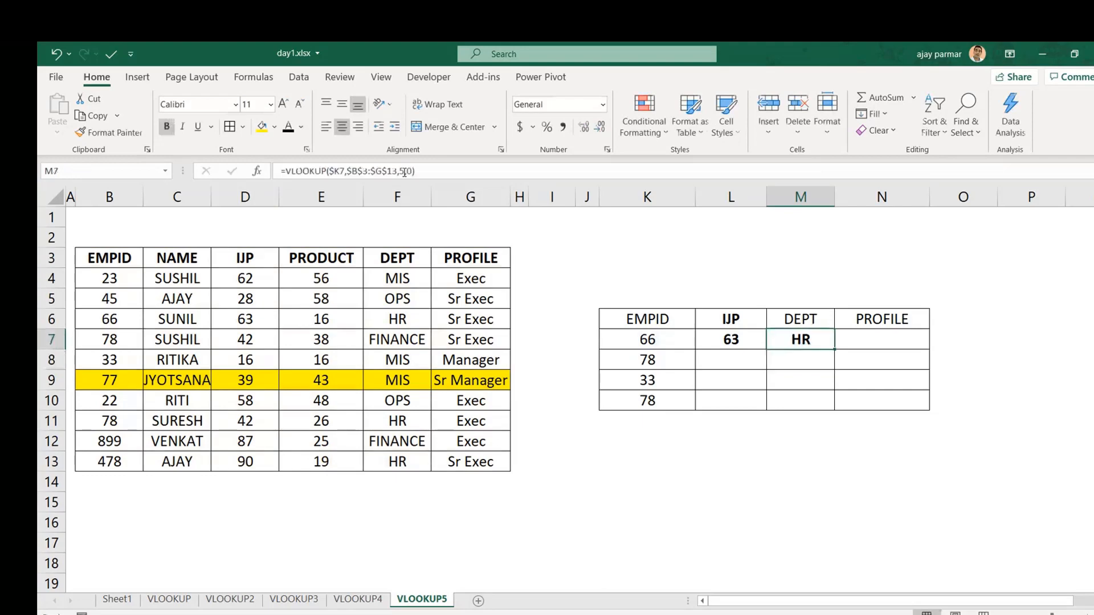
Step: Copy M7's lookup formula into the PROFILE cell N7 and change its column index to 6
{"action": "key", "text": "ctrl+c"}
{"action": "key", "text": "Right"}
{"action": "key", "text": "ctrl+v"}
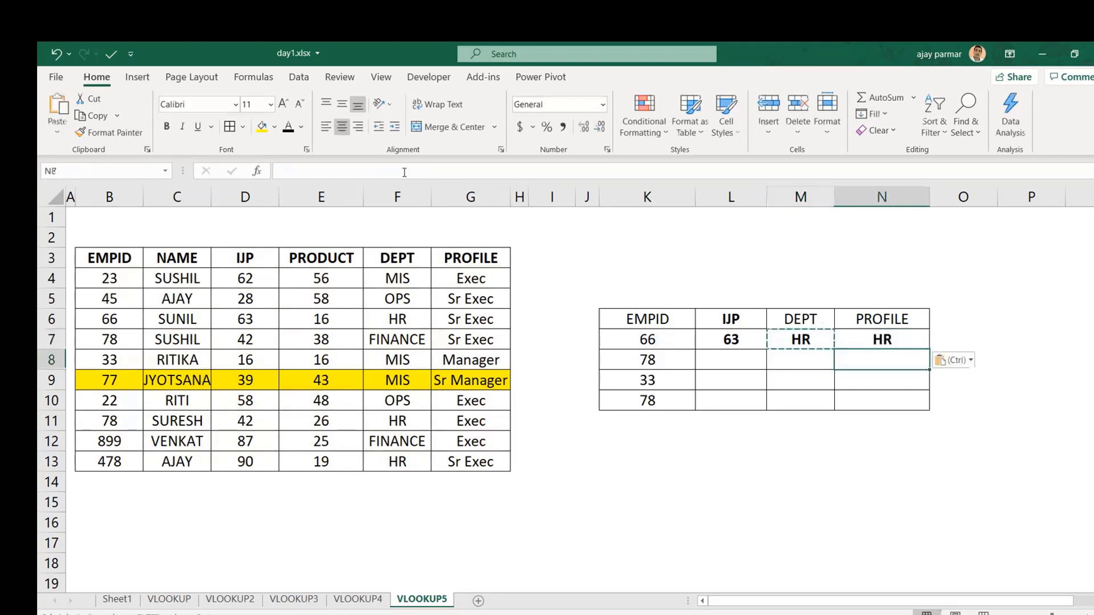
{"action": "left_click", "coordinate": [405, 171]}
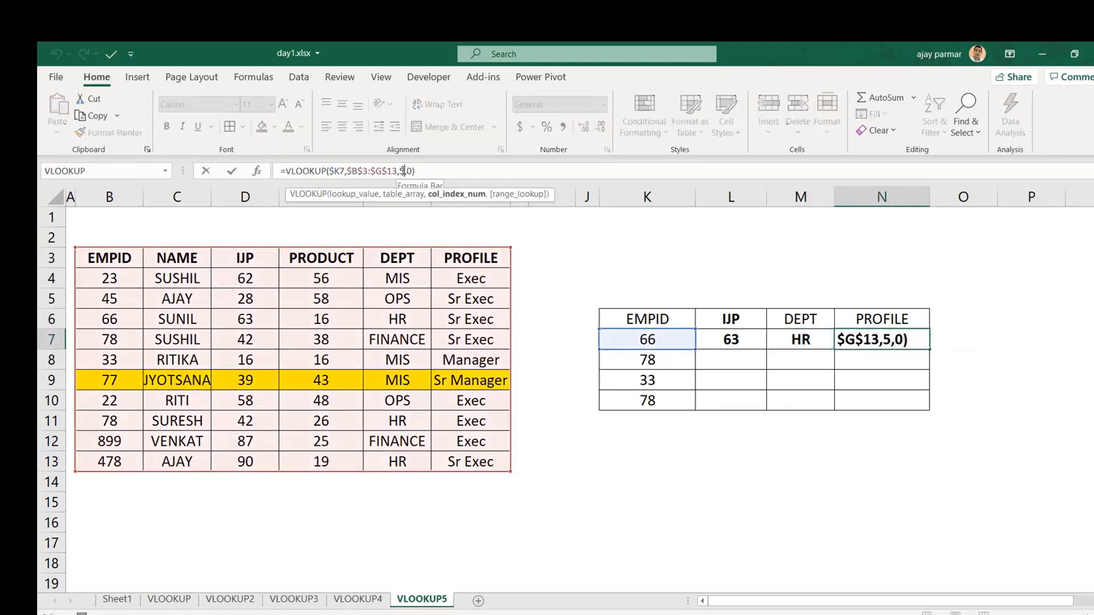
{"action": "key", "text": "BackSpace"}
{"action": "type", "text": "6"}
{"action": "key", "text": "Return"}
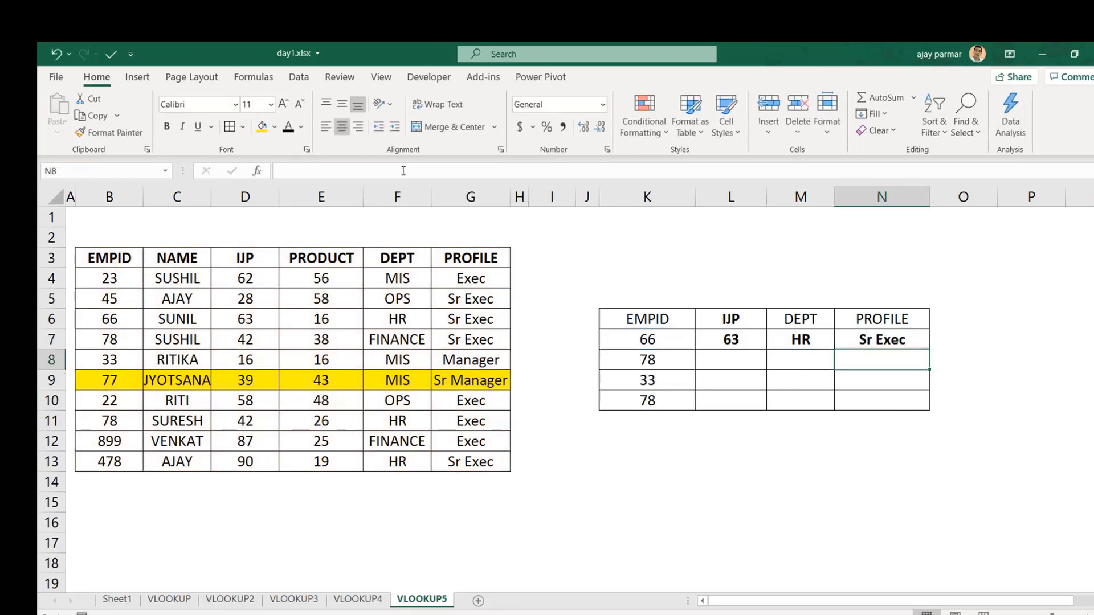
Step: Fill the three lookup formulas in L7:N7 down to row 10
{"action": "key", "text": "Up"}
{"action": "key", "text": "Left"}
{"action": "key", "text": "Left"}
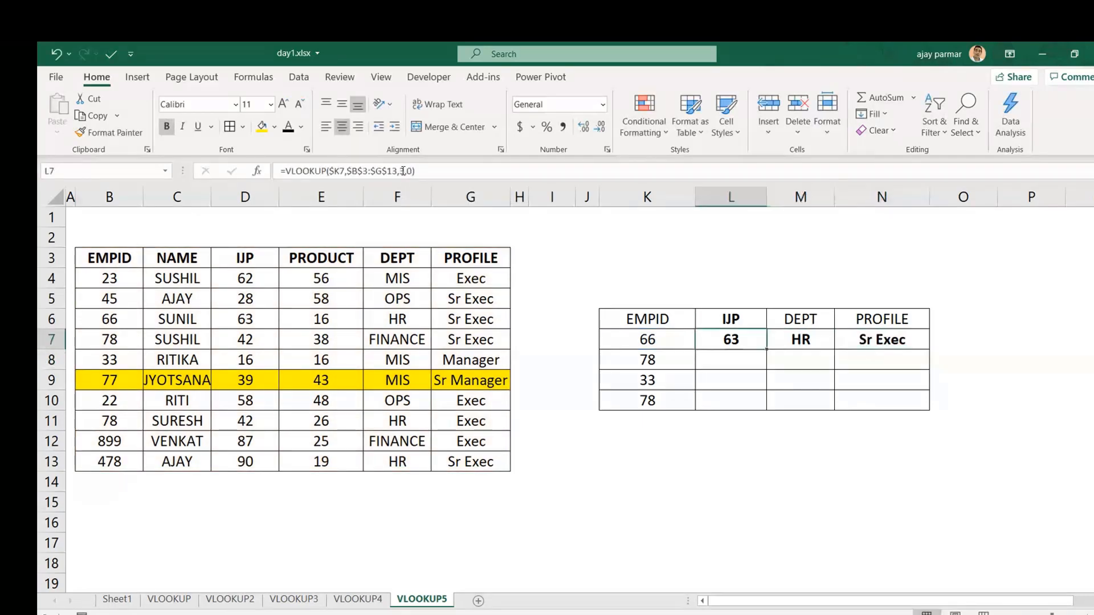
{"action": "key", "text": "shift+Right"}
{"action": "key", "text": "shift+Right"}
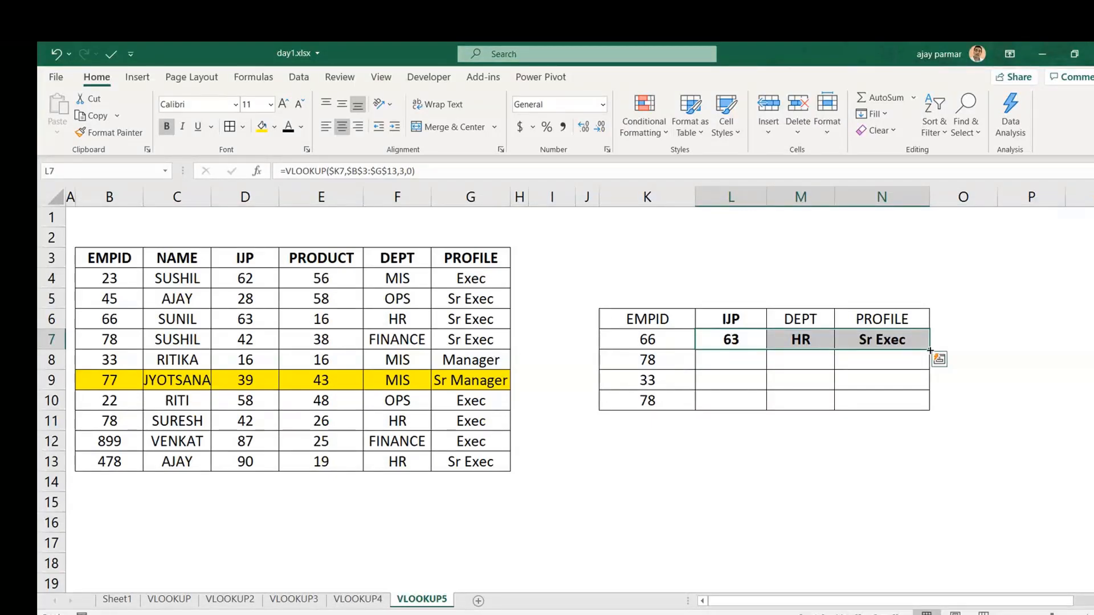
{"action": "double_click", "coordinate": [929, 350]}
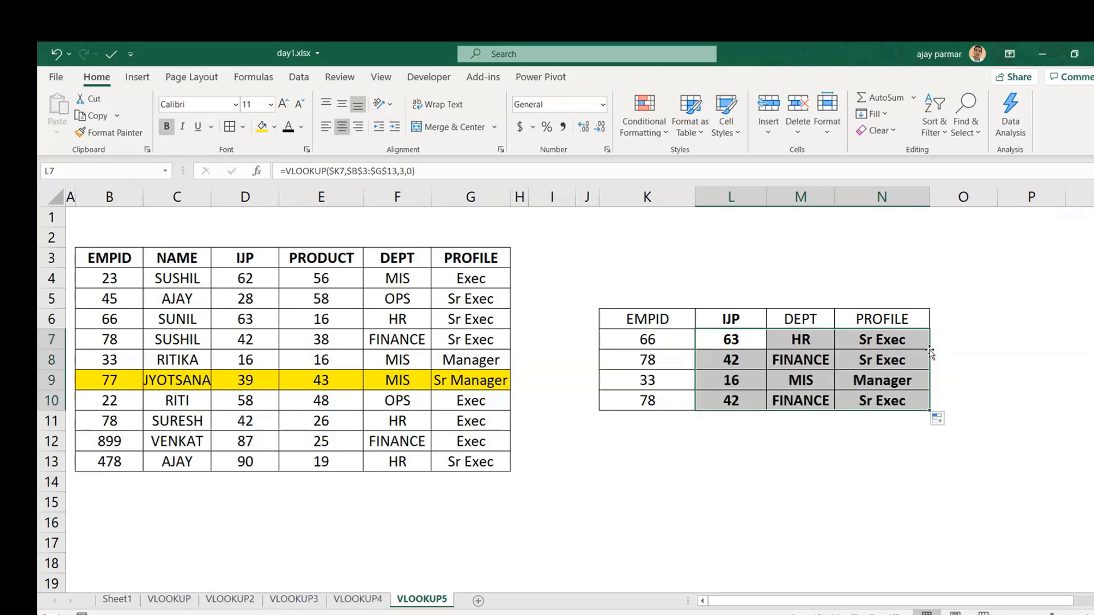
Step: Narrow column K, which holds the EMPID lookup values, slightly
{"action": "left_click", "coordinate": [786, 344]}
{"action": "left_click", "coordinate": [745, 342]}
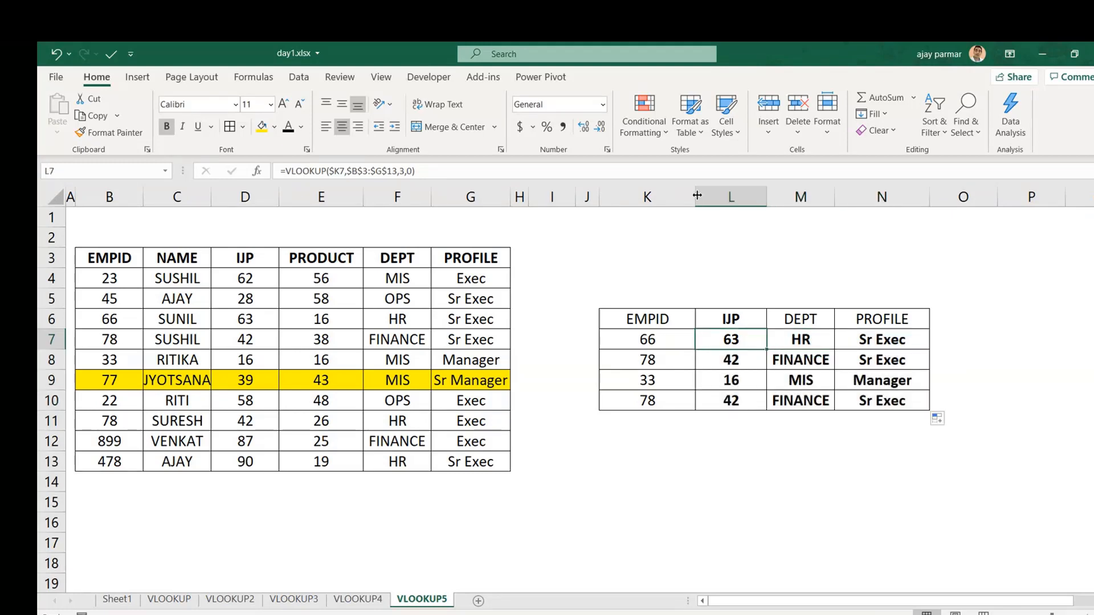
{"action": "left_click_drag", "start_coordinate": [696, 195], "coordinate": [676, 198]}
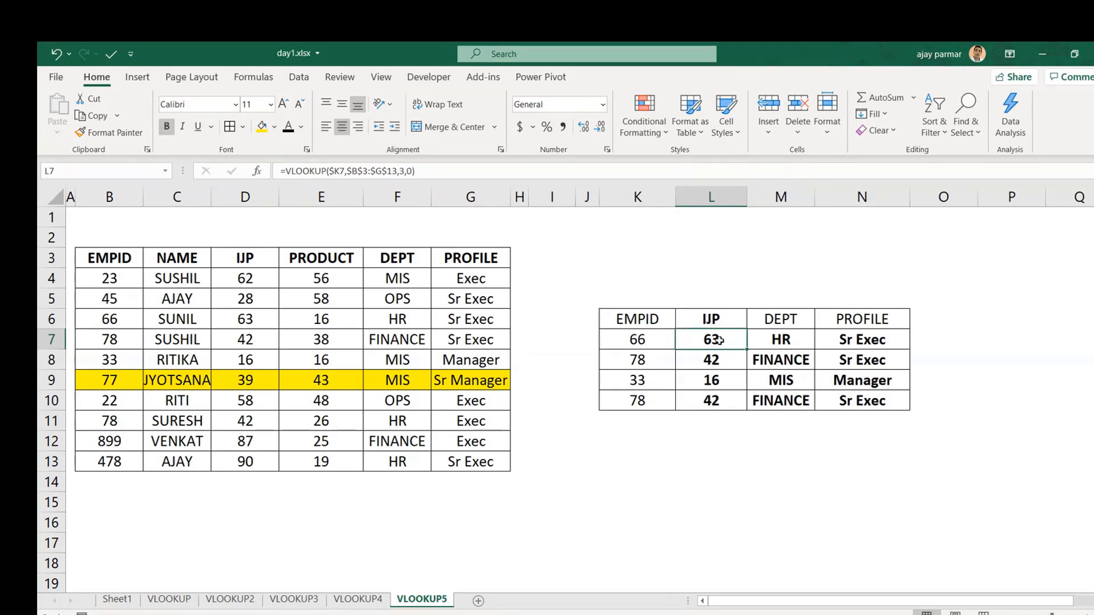
{"action": "left_click", "coordinate": [774, 347]}
{"action": "left_click", "coordinate": [708, 333]}
{"action": "left_click", "coordinate": [669, 334]}
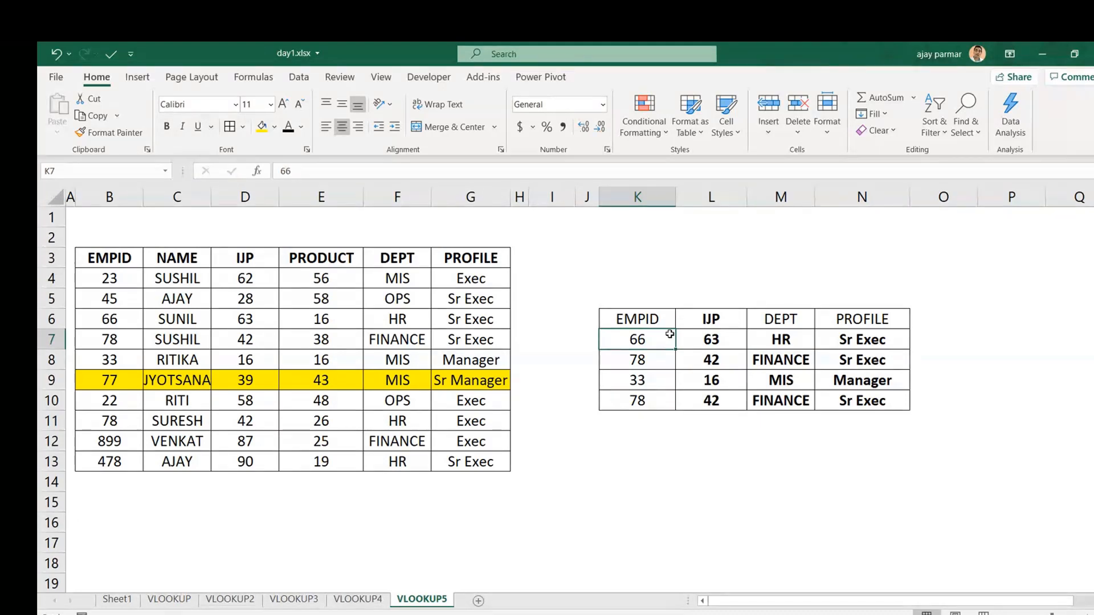
Step: Swap the first two result headers, entering DEPT in L6 and IJP in M6
{"action": "left_click", "coordinate": [692, 323]}
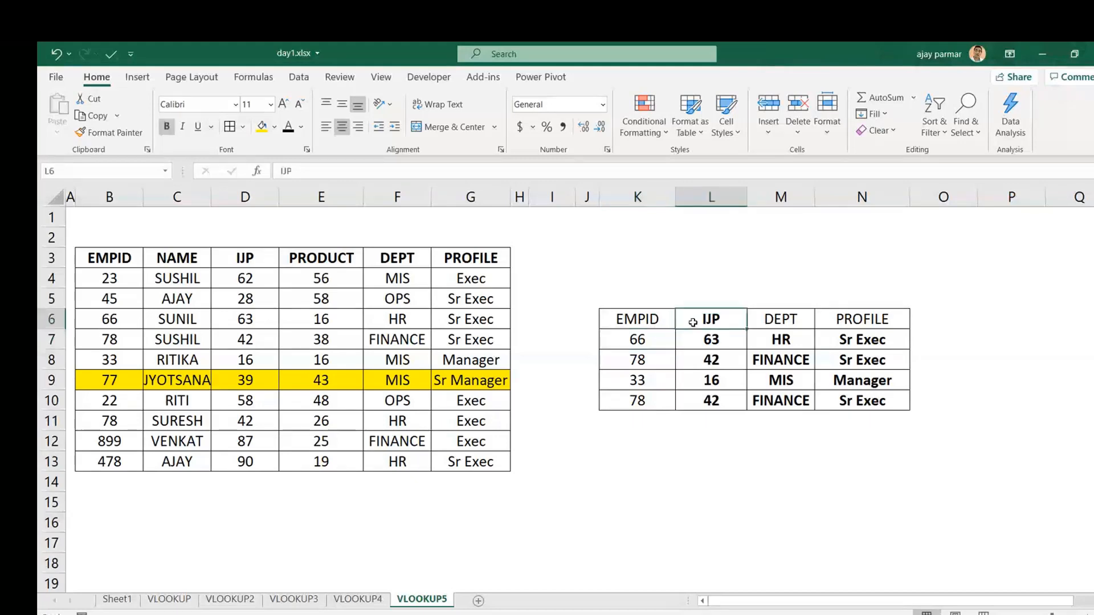
{"action": "type", "text": "D"}
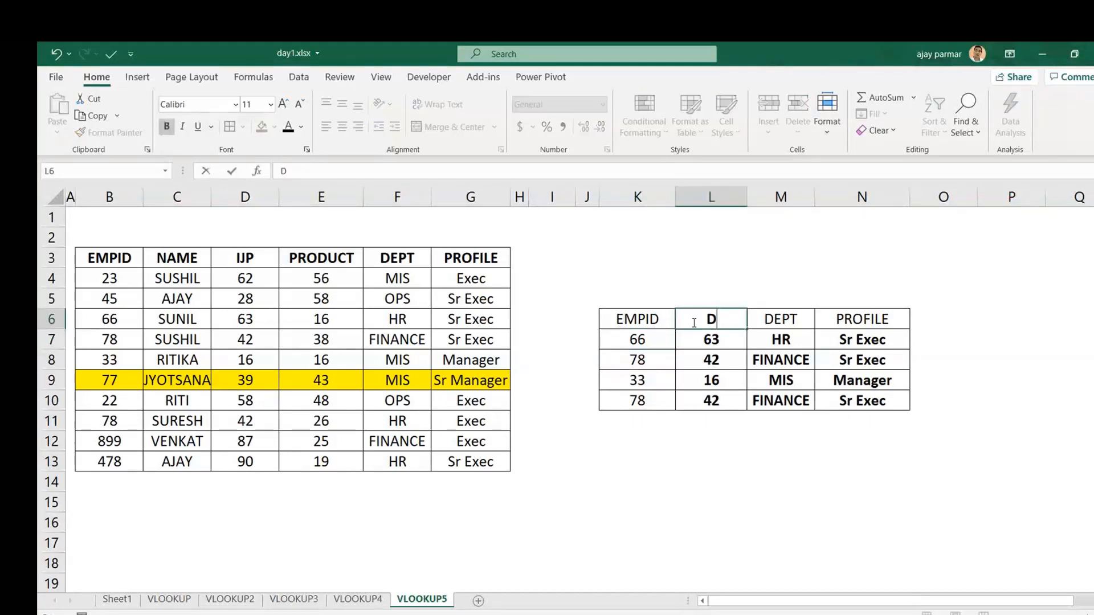
{"action": "type", "text": "EPT"}
{"action": "key", "text": "Return"}
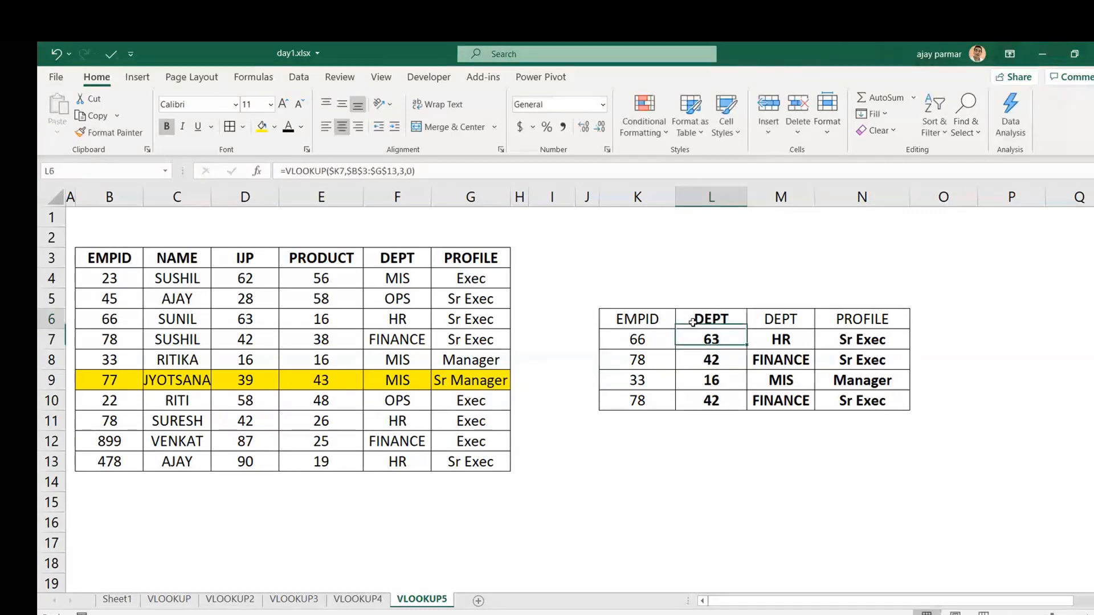
{"action": "key", "text": "Up"}
{"action": "key", "text": "Right"}
{"action": "type", "text": "IJP"}
{"action": "key", "text": "Return"}
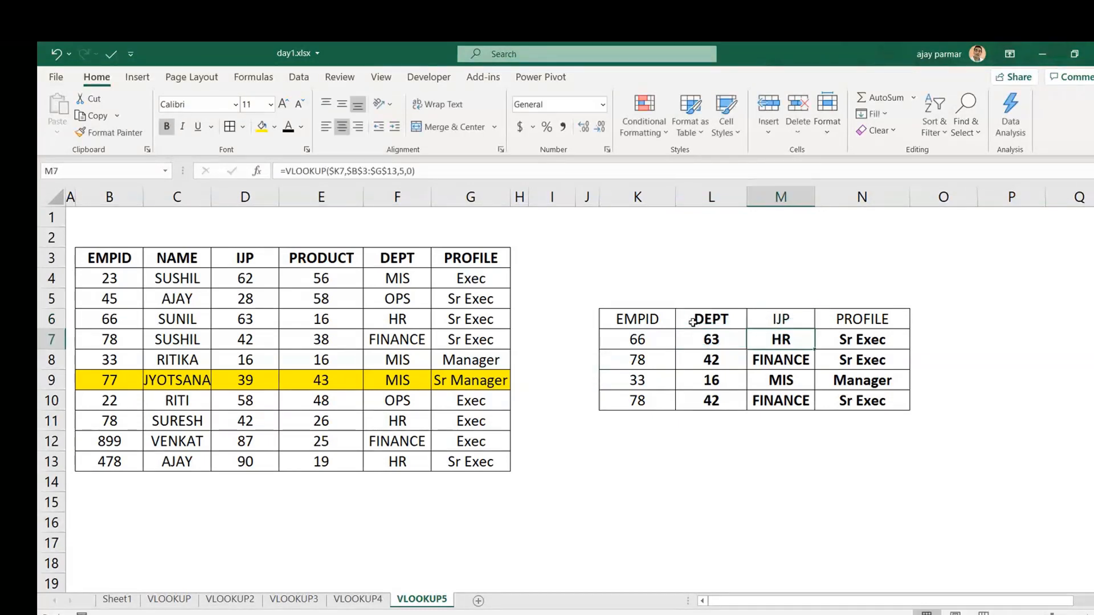
Step: Change the column index in L7's VLOOKUP formula to 5 and fill it down to L10
{"action": "key", "text": "Left"}
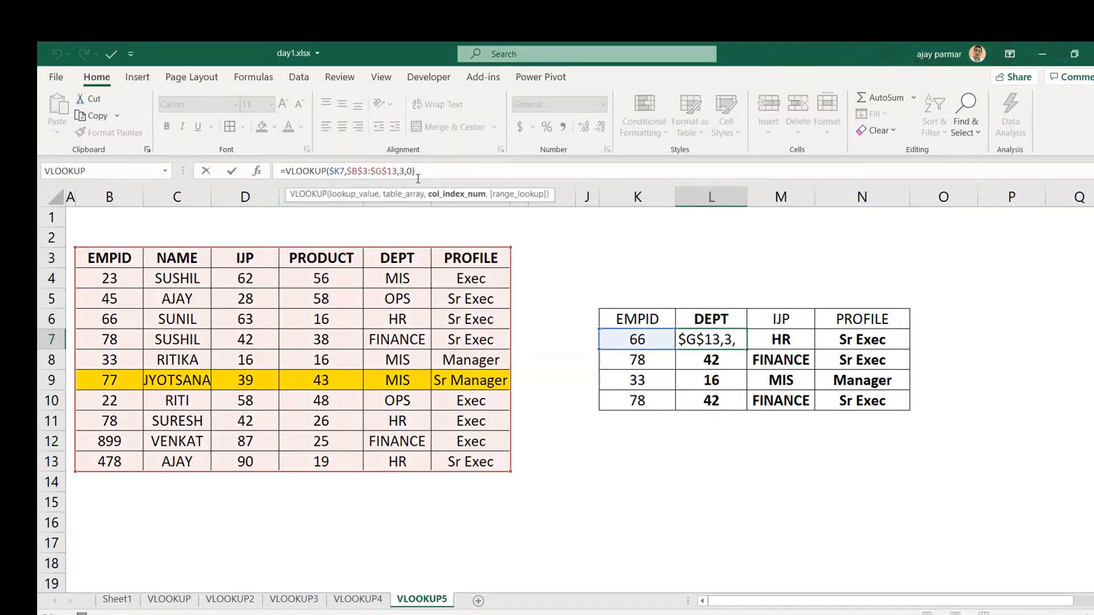
{"action": "key", "text": "BackSpace"}
{"action": "type", "text": "5"}
{"action": "key", "text": "Return"}
{"action": "key", "text": "Up"}
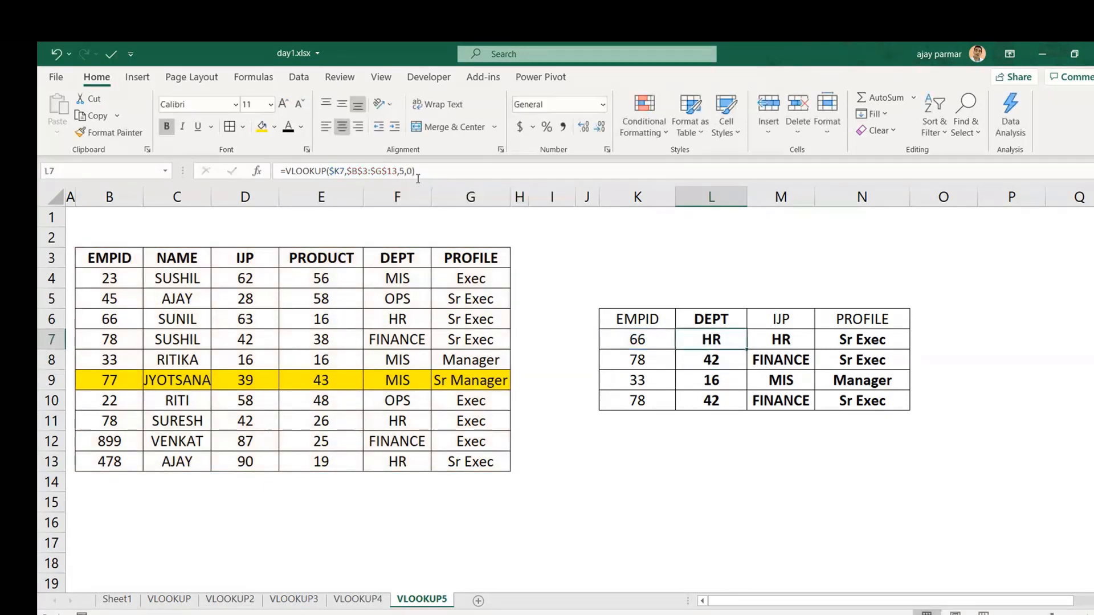
{"action": "double_click", "coordinate": [748, 349]}
{"action": "left_click", "coordinate": [781, 340]}
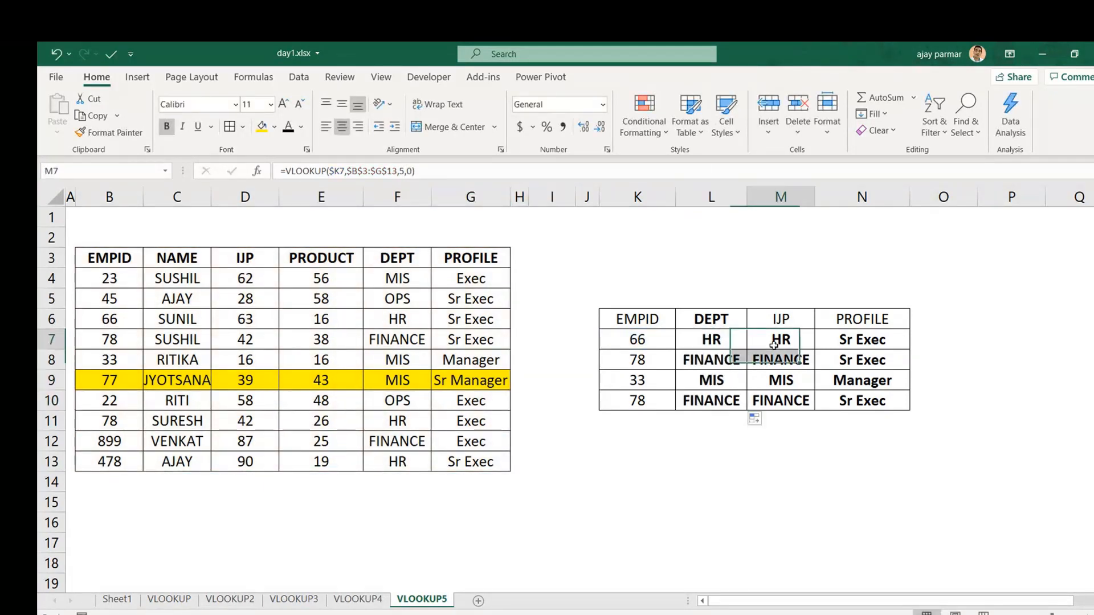
Step: Change the column index in M7's VLOOKUP formula to 3 and fill it down to M10
{"action": "left_click", "coordinate": [399, 171]}
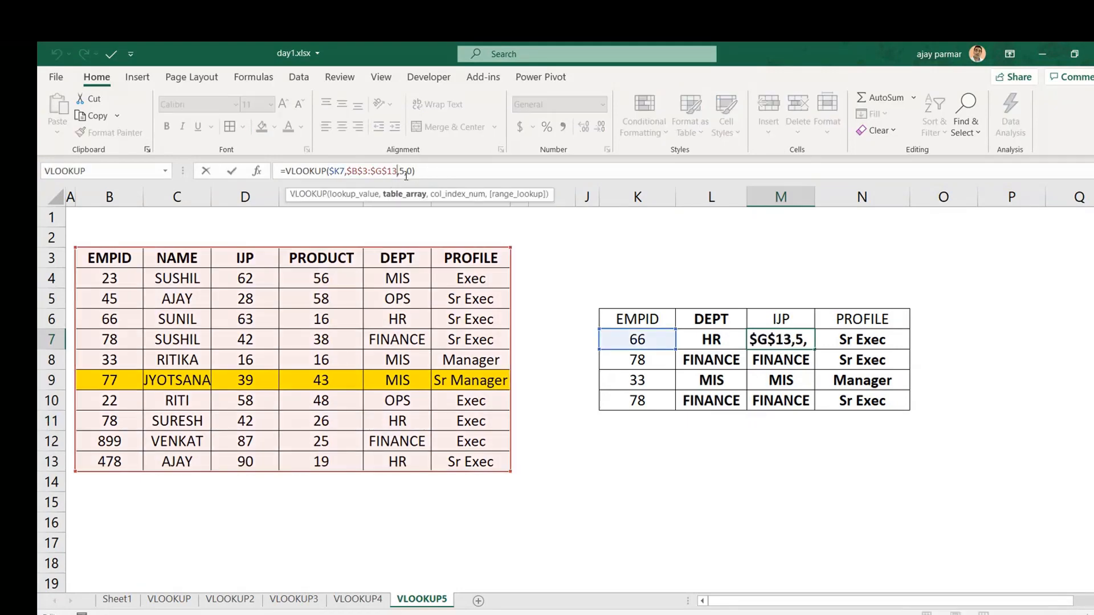
{"action": "key", "text": "Right"}
{"action": "key", "text": "Delete"}
{"action": "type", "text": "3"}
{"action": "key", "text": "Return"}
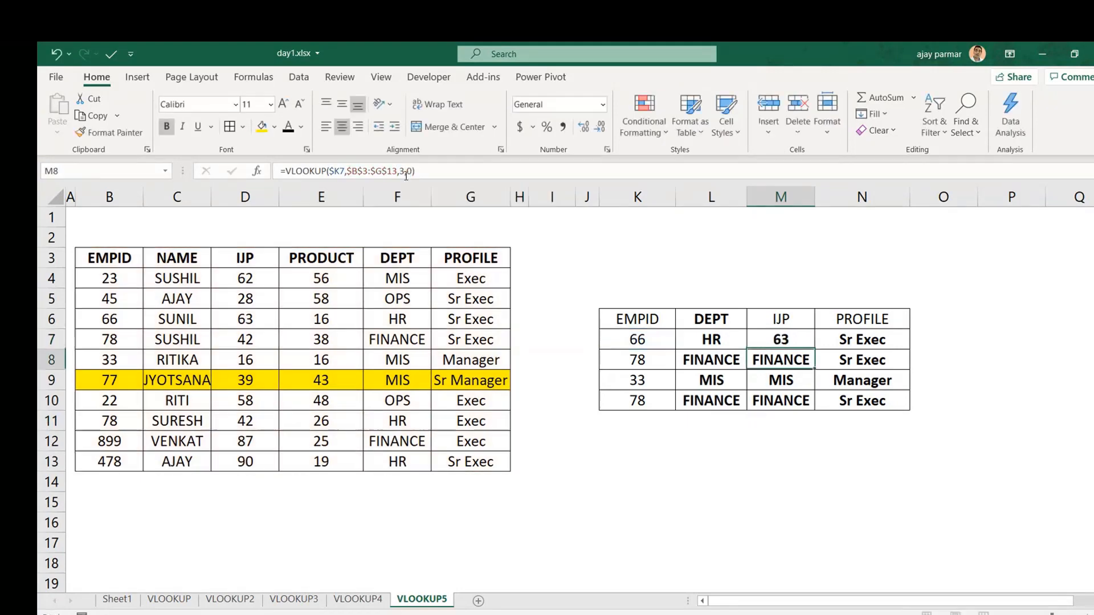
{"action": "key", "text": "Up"}
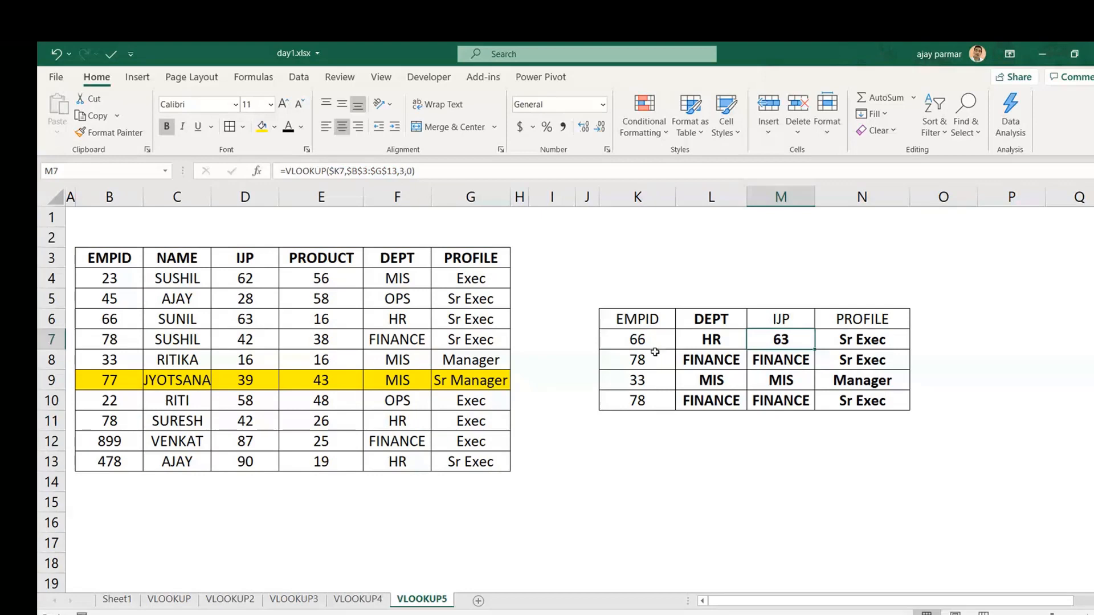
{"action": "double_click", "coordinate": [815, 350]}
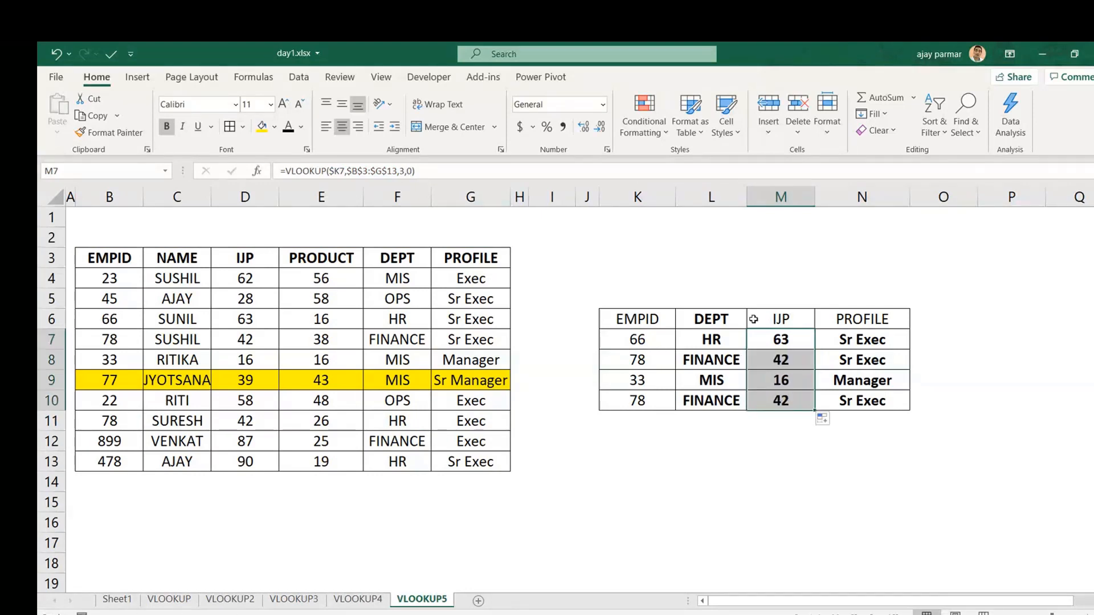
{"action": "left_click", "coordinate": [719, 316]}
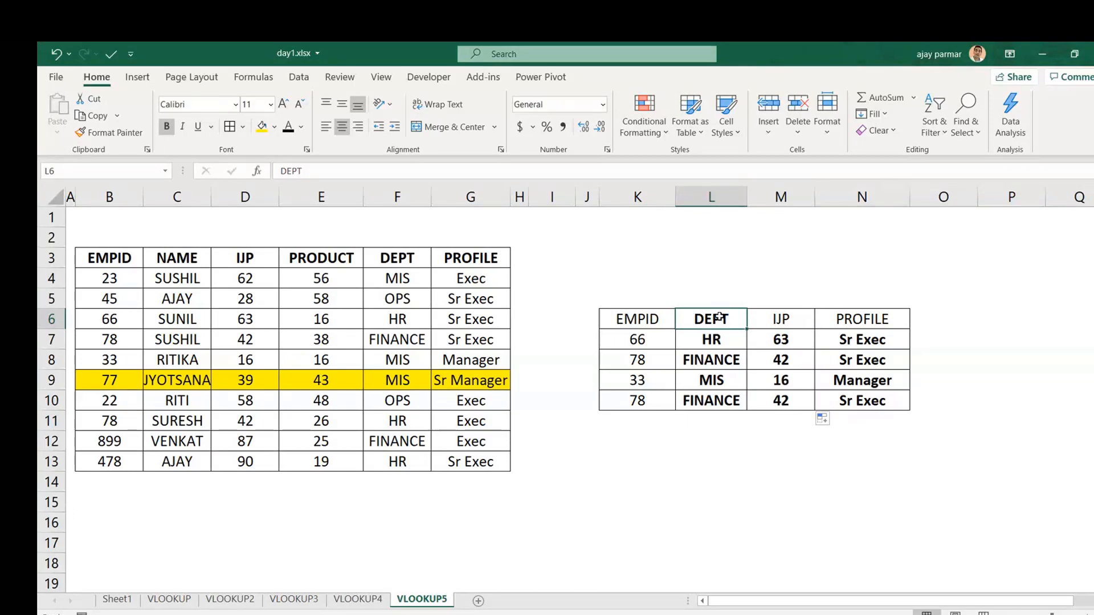
{"action": "left_click", "coordinate": [714, 341]}
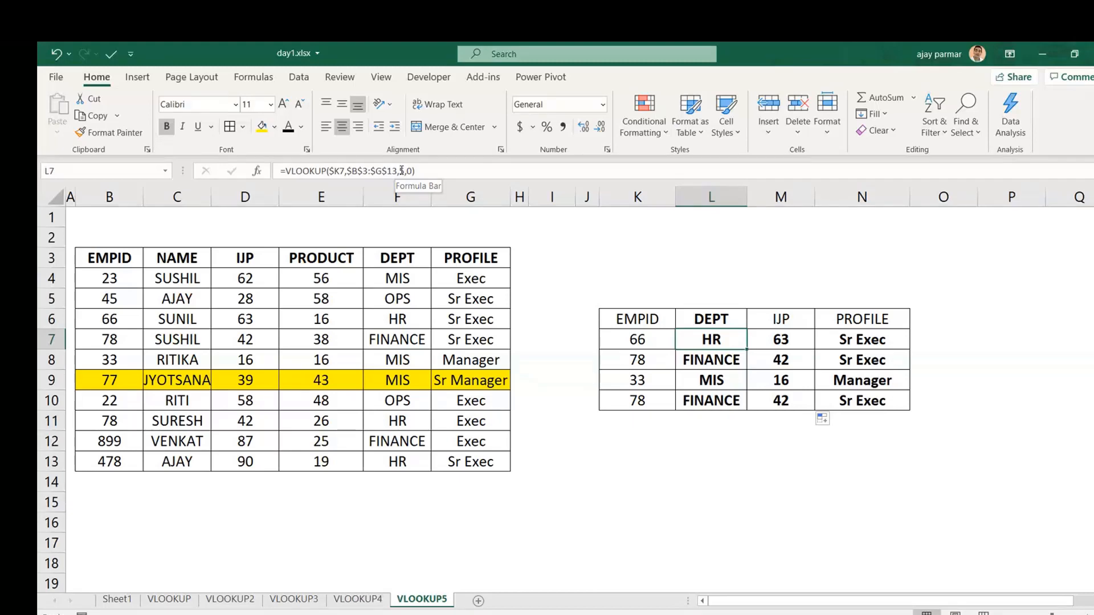
Step: Add a new worksheet after VLOOKUP5 and name it MATCH
{"action": "left_click", "coordinate": [479, 601]}
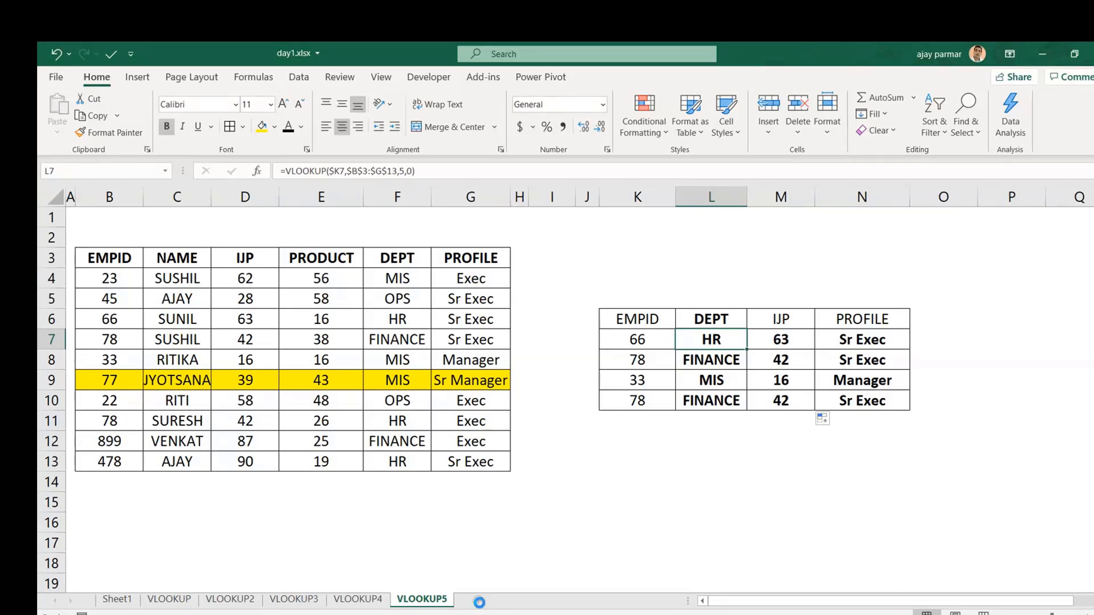
{"action": "double_click", "coordinate": [478, 599]}
{"action": "type", "text": "M"}
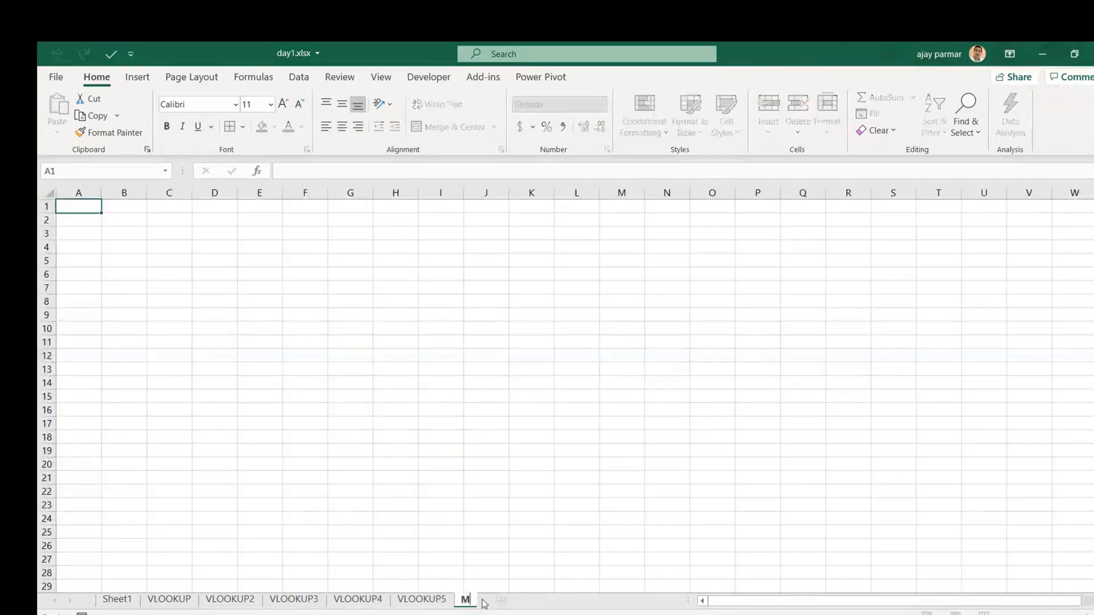
{"action": "type", "text": "ATCH"}
{"action": "left_click", "coordinate": [239, 267]}
Step: Enter the note "ROW NUMBER OR COLUMN INDEX NUMBER OF YOUR LOOKUP" in F2 of the MATCH sheet
{"action": "left_click", "coordinate": [295, 251]}
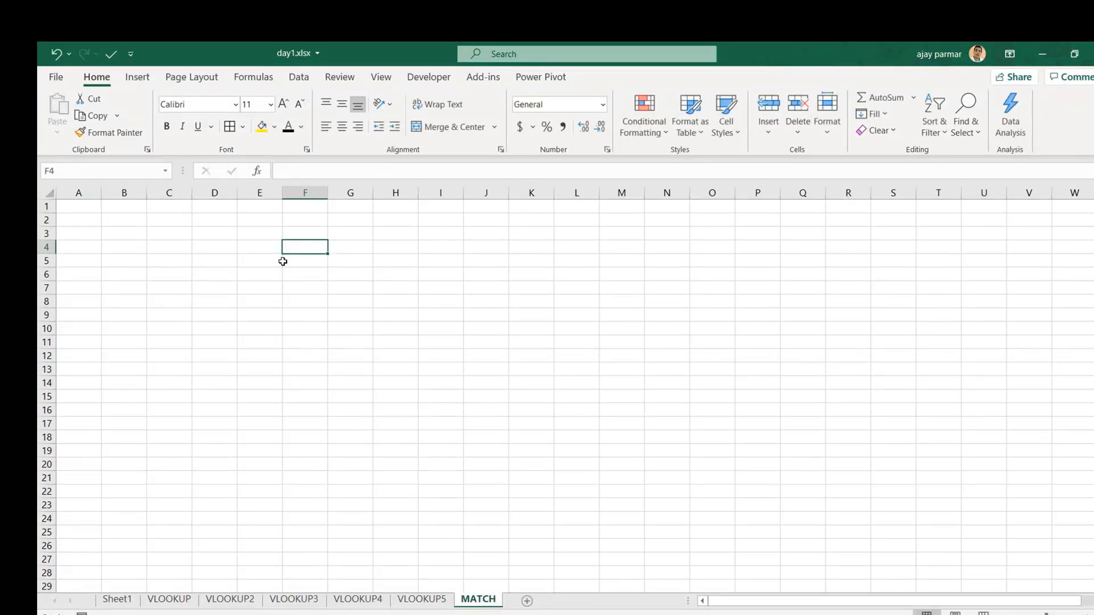
{"action": "left_click", "coordinate": [177, 229]}
{"action": "scroll", "coordinate": [168, 229], "scroll_direction": "up", "scroll_amount": 2}
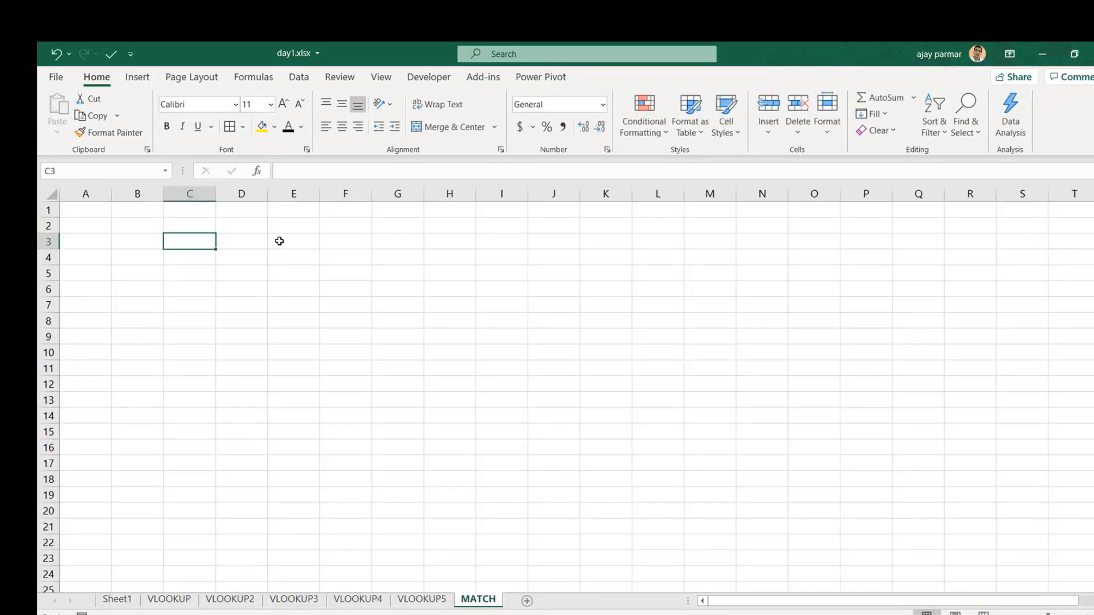
{"action": "left_click", "coordinate": [279, 241]}
{"action": "scroll", "coordinate": [276, 228], "scroll_direction": "up", "scroll_amount": 2}
{"action": "left_click", "coordinate": [441, 238]}
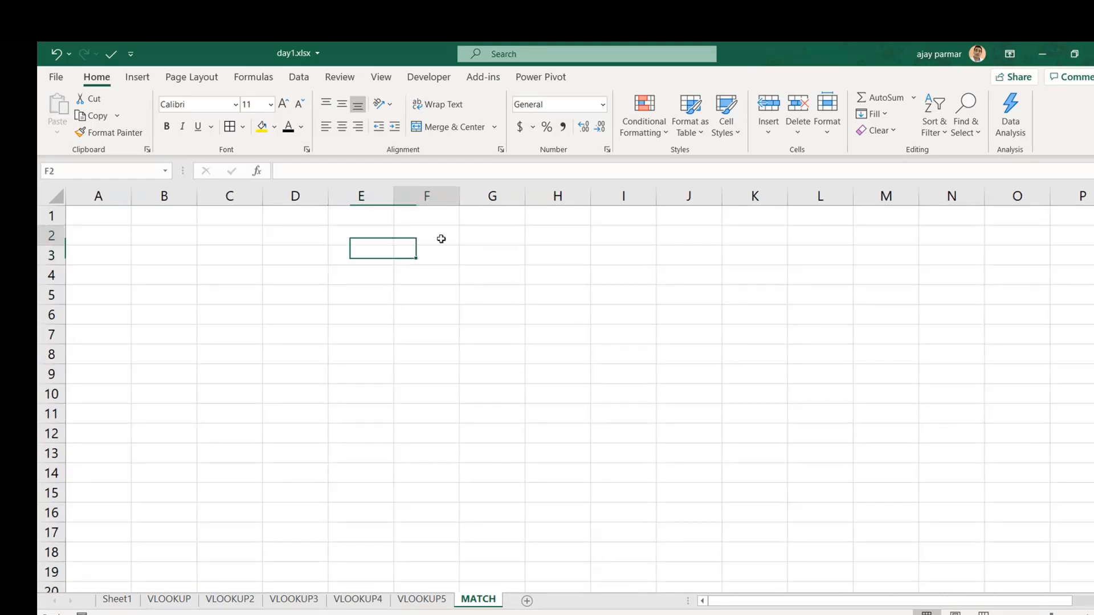
{"action": "type", "text": "ROW NUMB"}
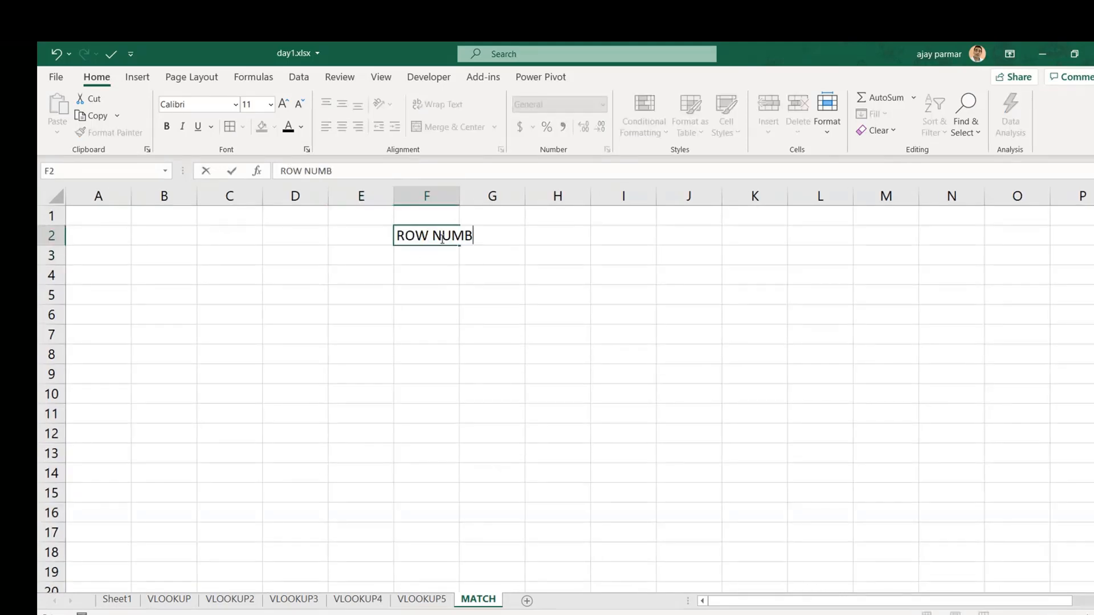
{"action": "type", "text": "ER OR COLUM"}
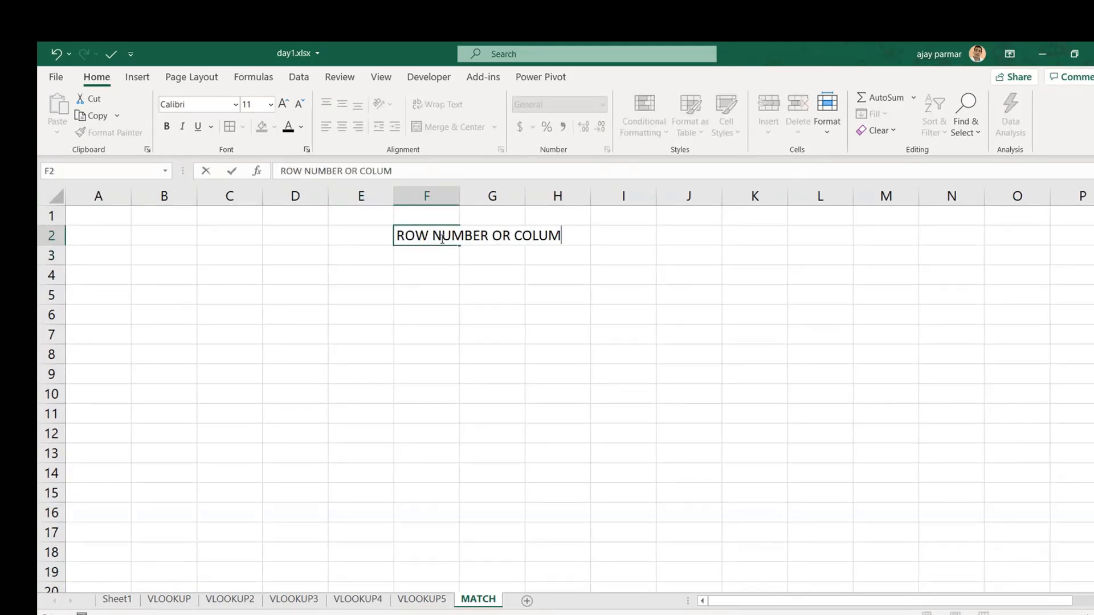
{"action": "type", "text": "N INDEX NUMB"}
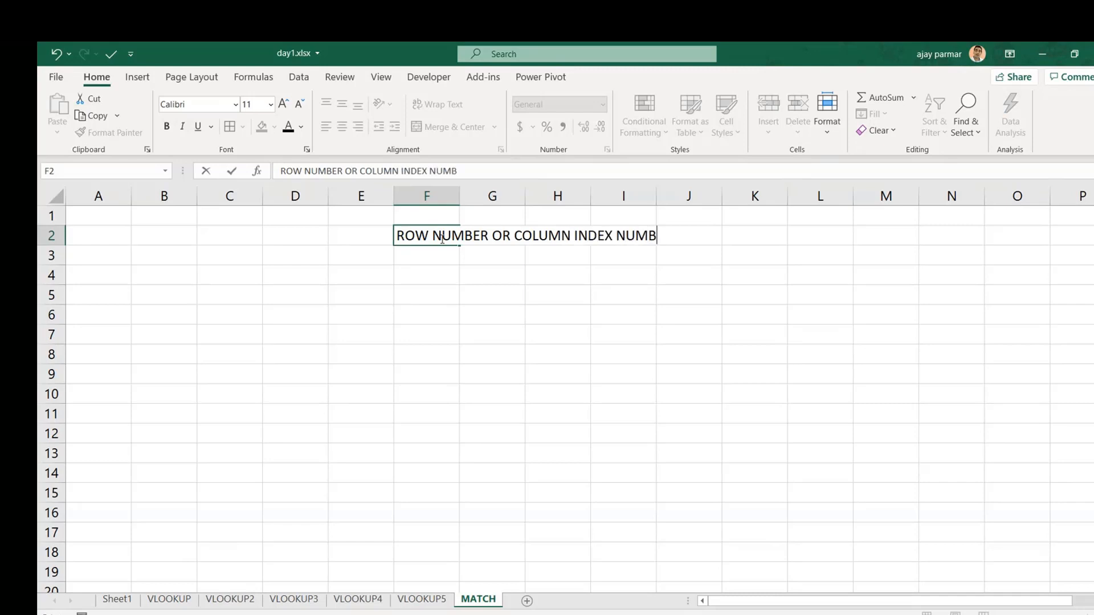
{"action": "type", "text": "ER OF YOUR LOOKUP"}
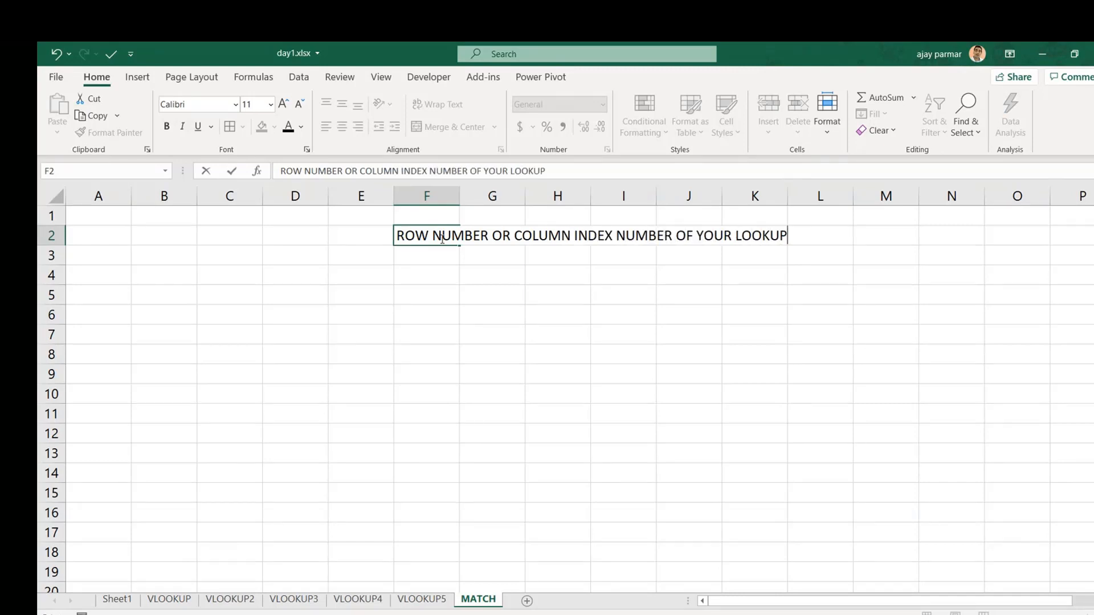
{"action": "key", "text": "Return"}
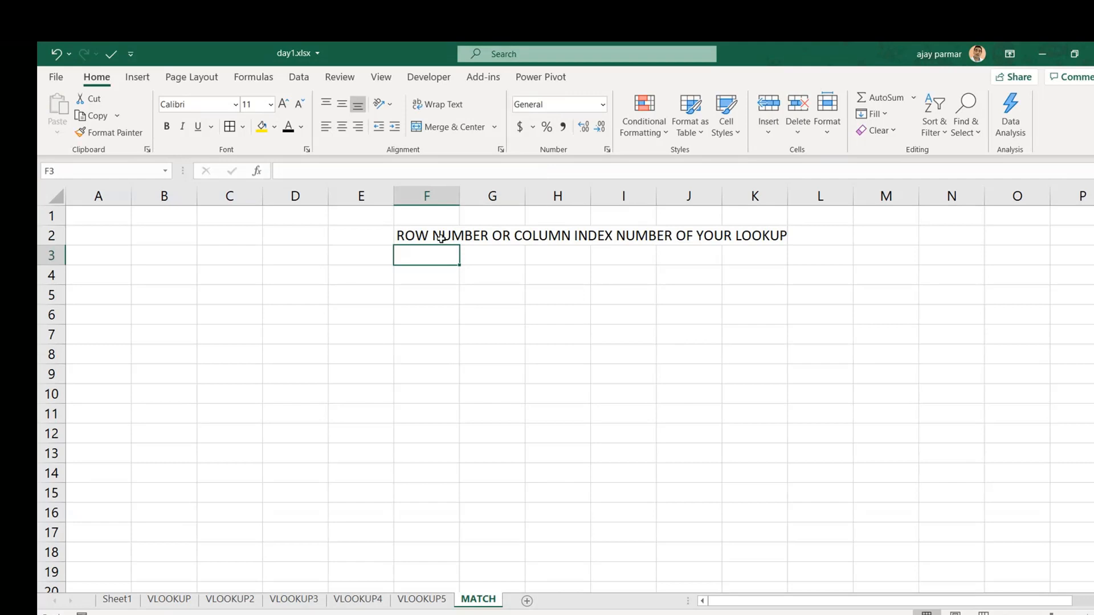
{"action": "left_click", "coordinate": [441, 278]}
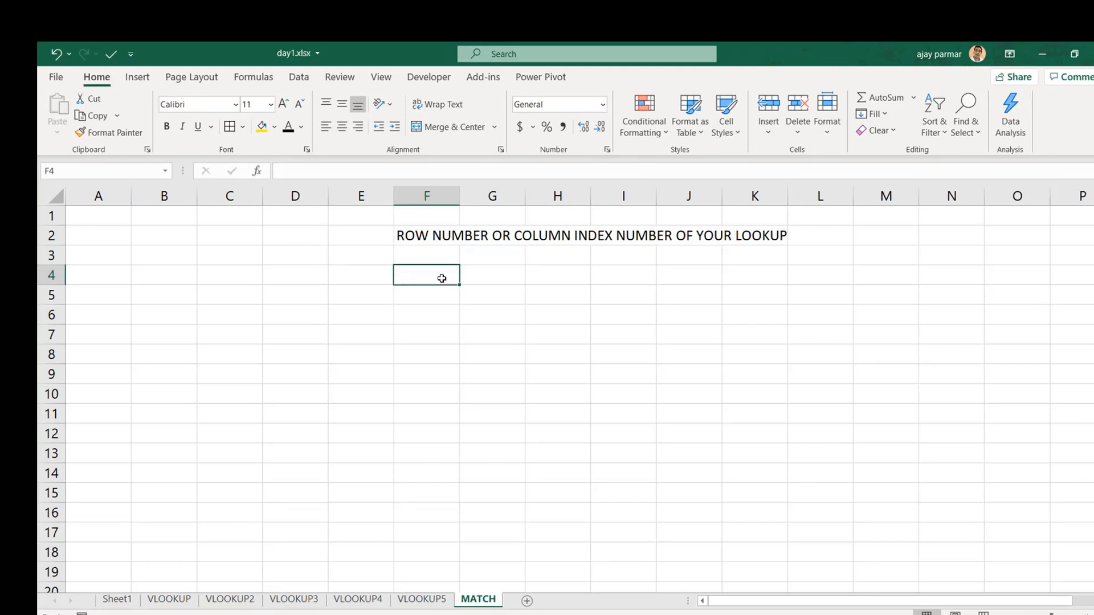
{"action": "key", "text": "Up"}
{"action": "key", "text": "Up"}
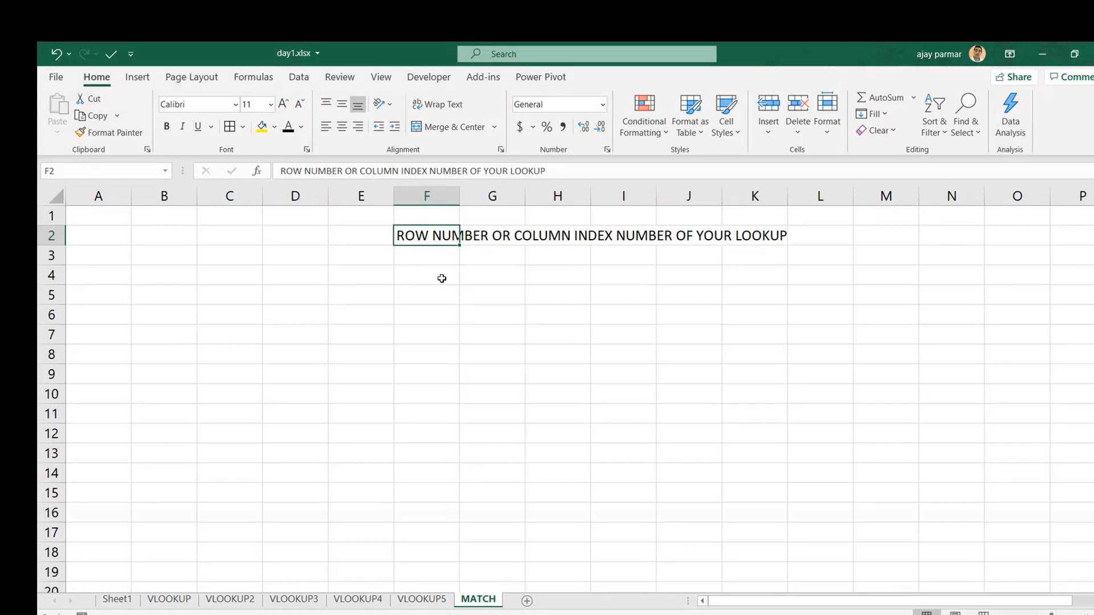
Step: List the months JAN, FEB, MAR, APR, MAY and JUN down B4:B9
{"action": "left_click", "coordinate": [144, 271]}
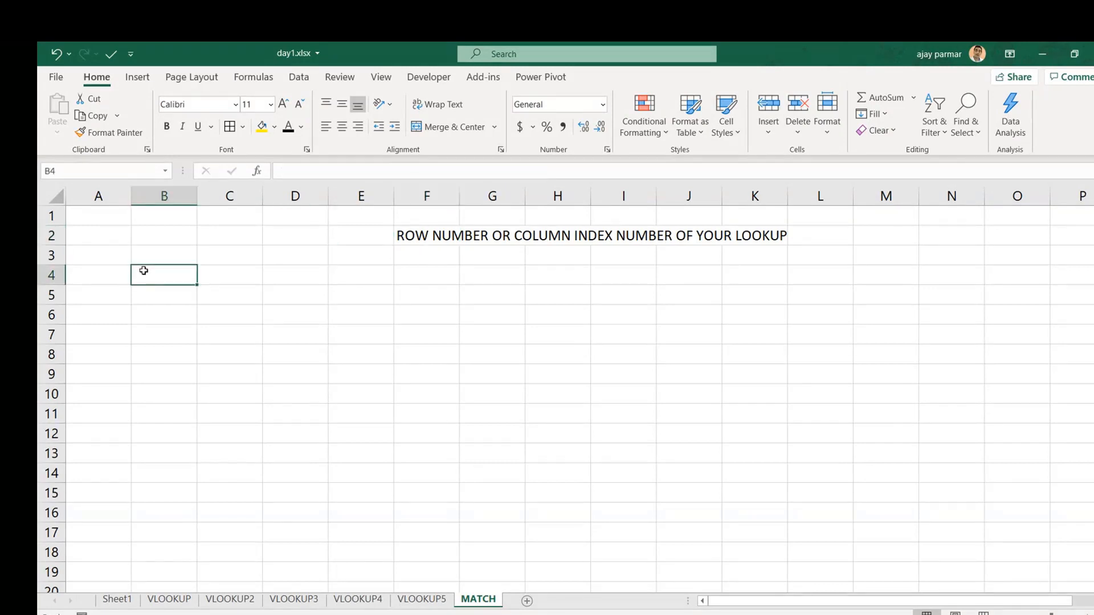
{"action": "type", "text": "JAN"}
{"action": "key", "text": "Return"}
{"action": "type", "text": "FEB"}
{"action": "key", "text": "Return"}
{"action": "type", "text": "MAR"}
{"action": "key", "text": "Return"}
{"action": "type", "text": "APR"}
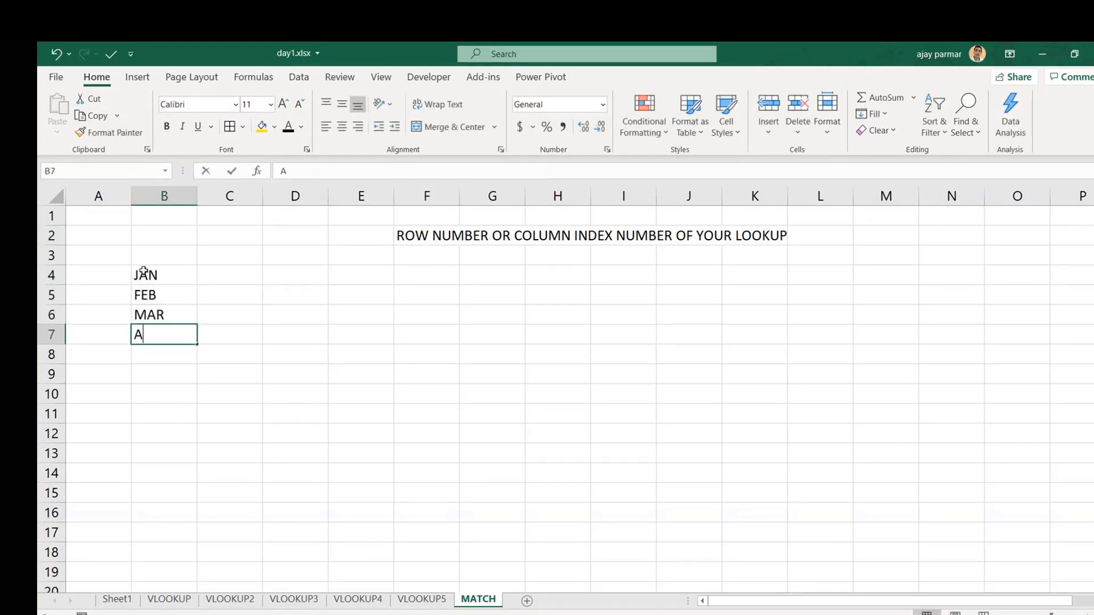
{"action": "key", "text": "ctrl+Return"}
{"action": "key", "text": "Return"}
{"action": "type", "text": "MAY"}
{"action": "key", "text": "Return"}
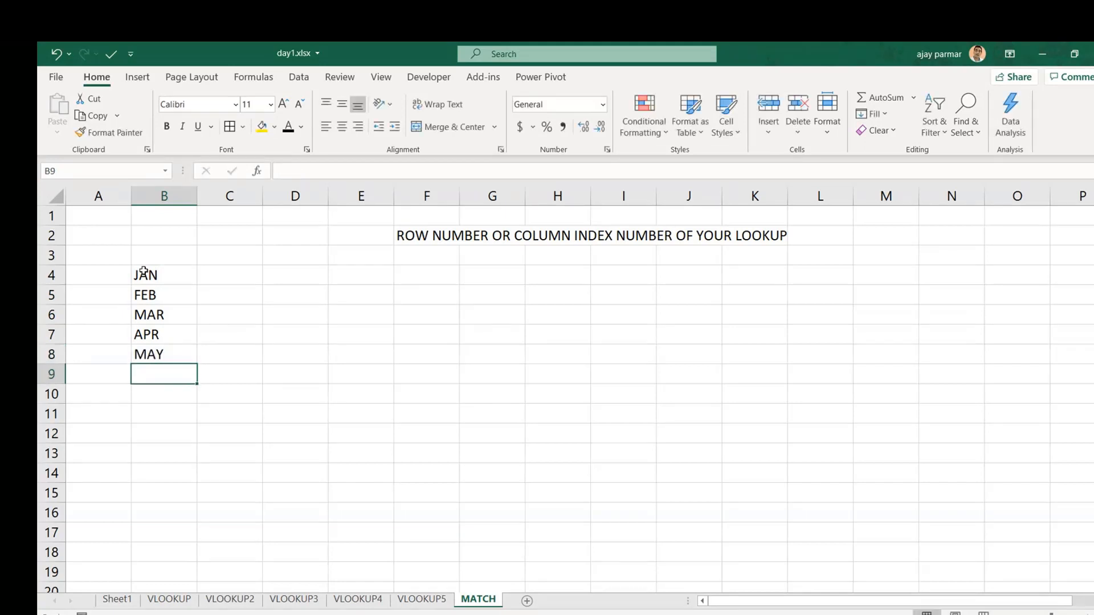
{"action": "type", "text": "JUN"}
{"action": "key", "text": "Return"}
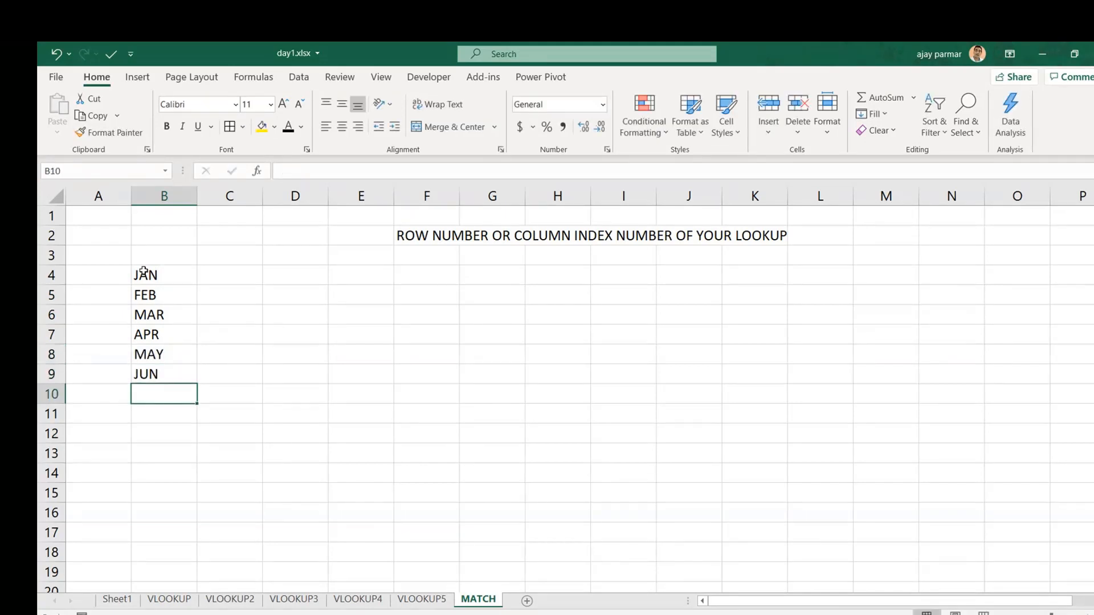
Step: Enter the lookup value FEB in F7 and the result header "POSITION / ROW NUMBER" in G6
{"action": "left_click", "coordinate": [408, 329]}
{"action": "type", "text": "FEB"}
{"action": "key", "text": "Return"}
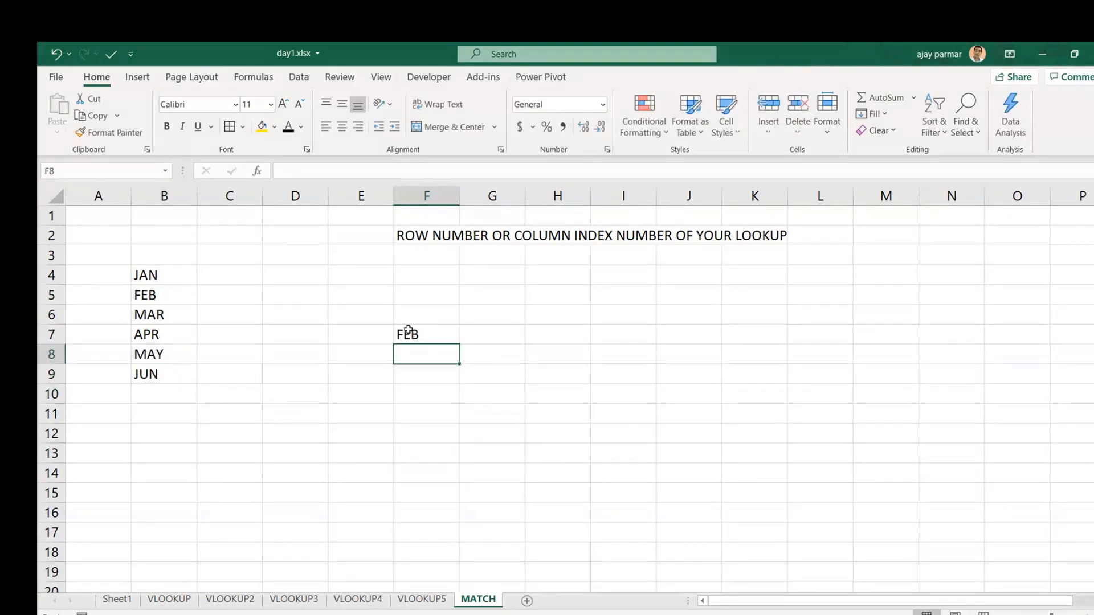
{"action": "key", "text": "Up"}
{"action": "key", "text": "Up"}
{"action": "key", "text": "Right"}
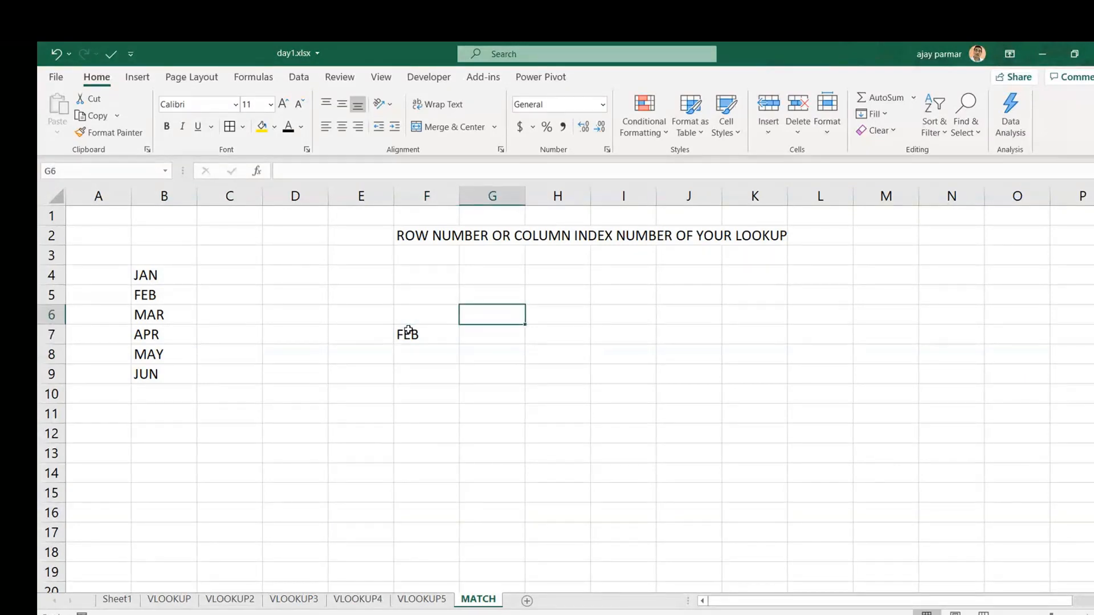
{"action": "type", "text": "PO"}
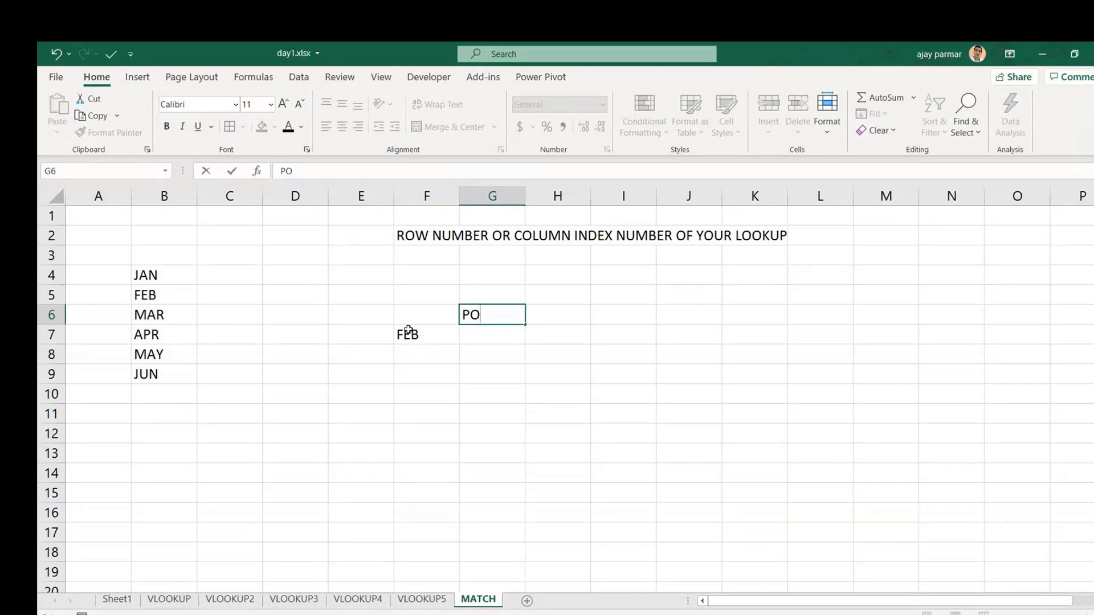
{"action": "type", "text": "SITION / R"}
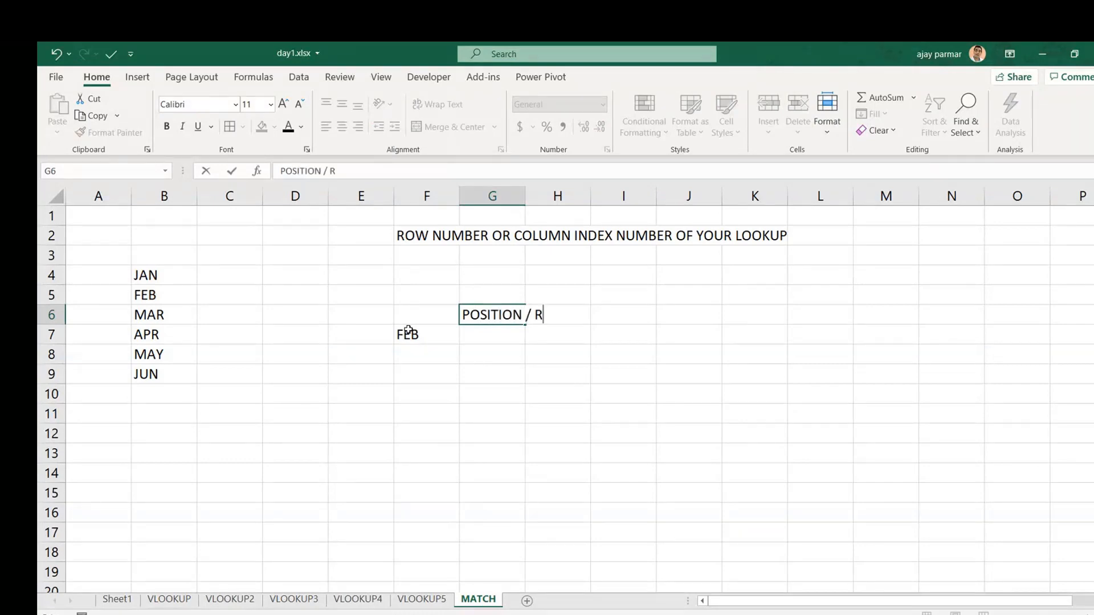
{"action": "type", "text": "OW NUMBER"}
{"action": "key", "text": "Return"}
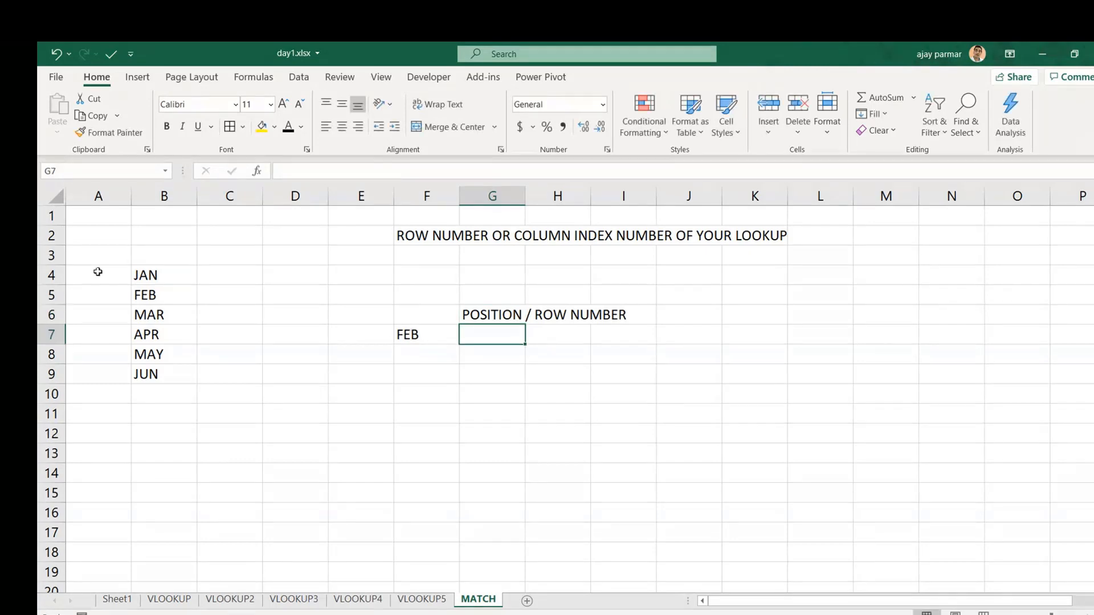
Step: Apply borders to all cells of the month list in B4:B9
{"action": "left_click_drag", "start_coordinate": [142, 278], "coordinate": [146, 374]}
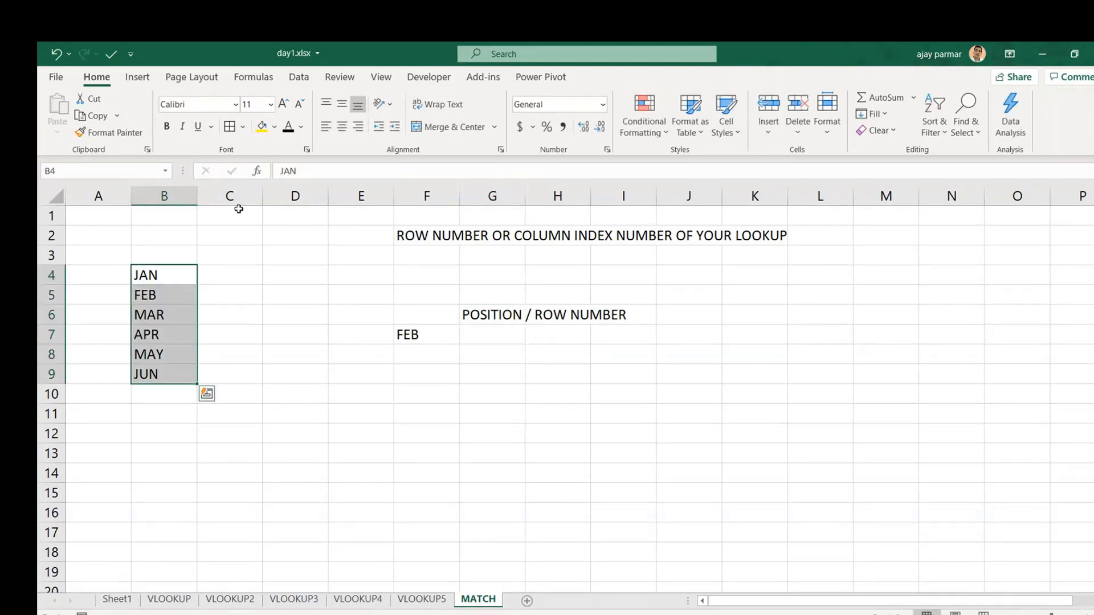
{"action": "left_click", "coordinate": [229, 126]}
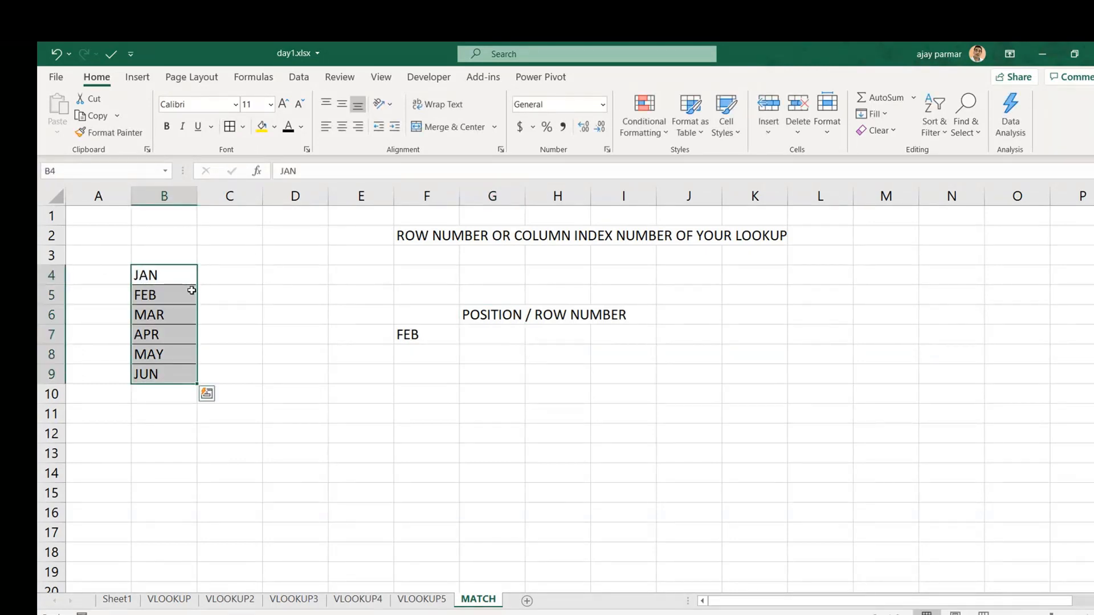
{"action": "left_click", "coordinate": [432, 333]}
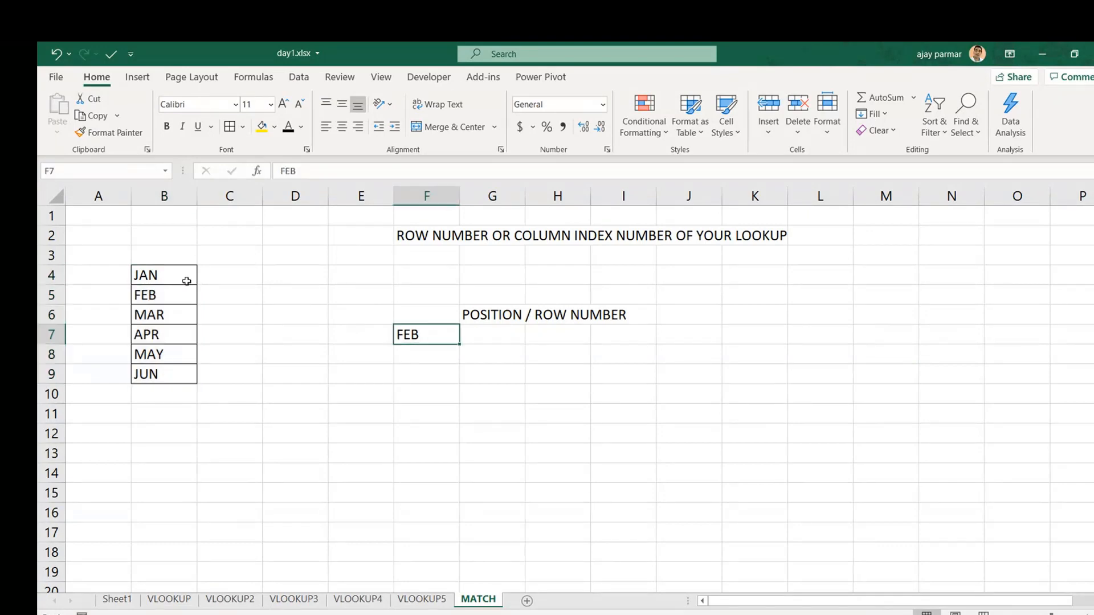
{"action": "left_click", "coordinate": [168, 276]}
{"action": "key", "text": "ctrl+shift+Down"}
{"action": "key", "text": "Down"}
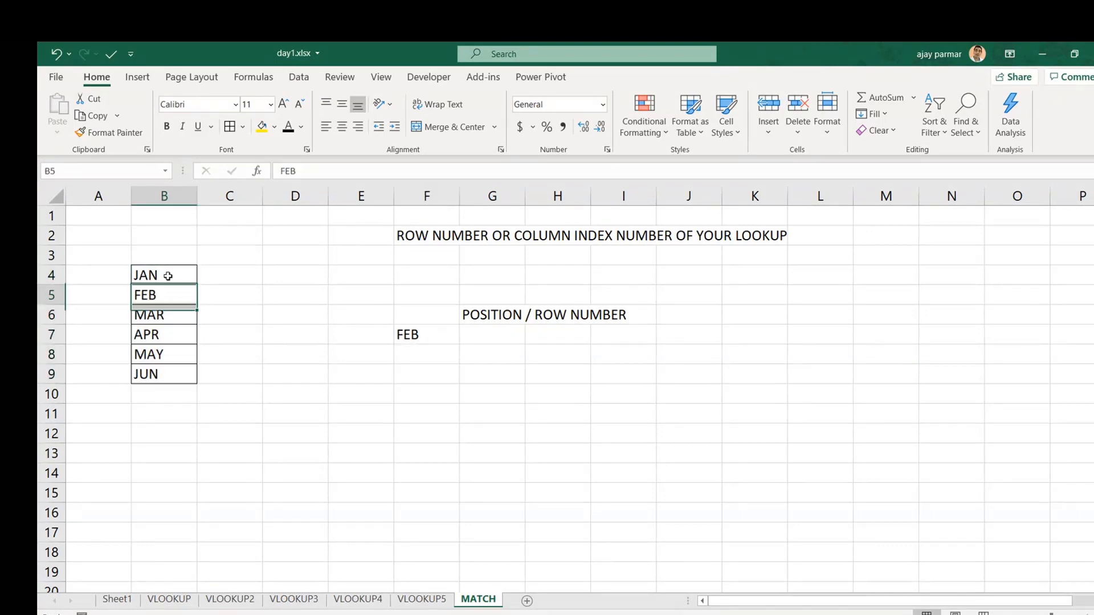
{"action": "left_click", "coordinate": [168, 276]}
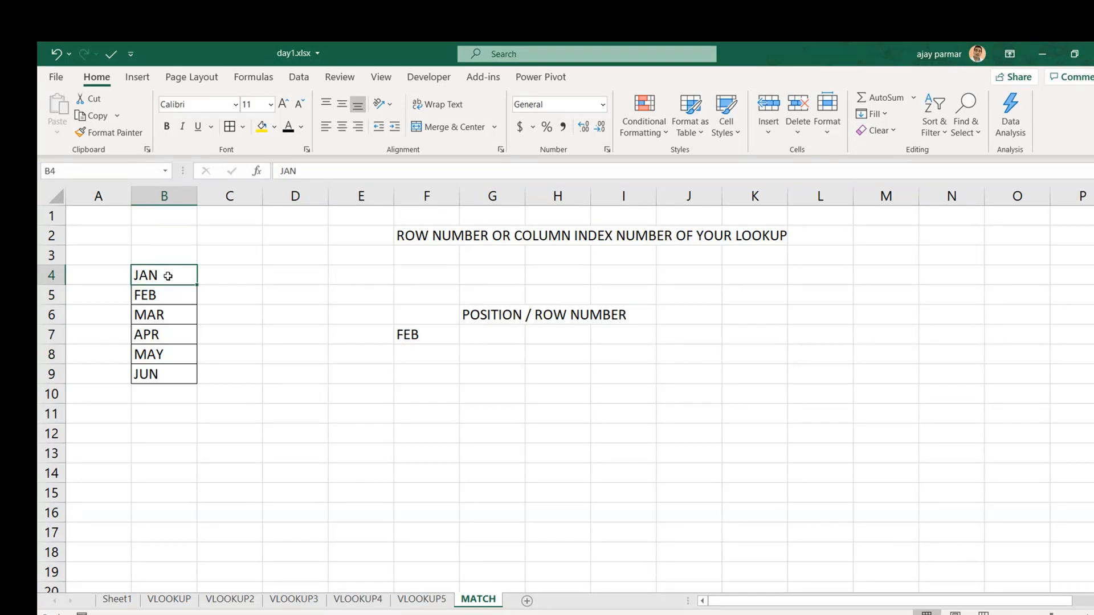
{"action": "key", "text": "ctrl+shift+Down"}
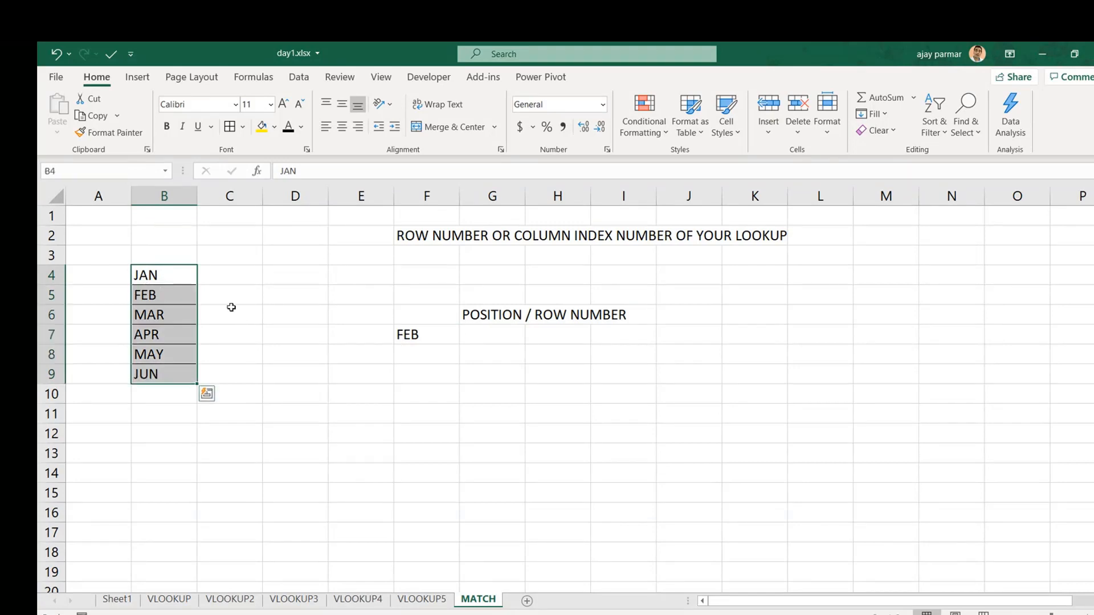
Step: Change the lookup value in F7 to APR
{"action": "left_click", "coordinate": [418, 333]}
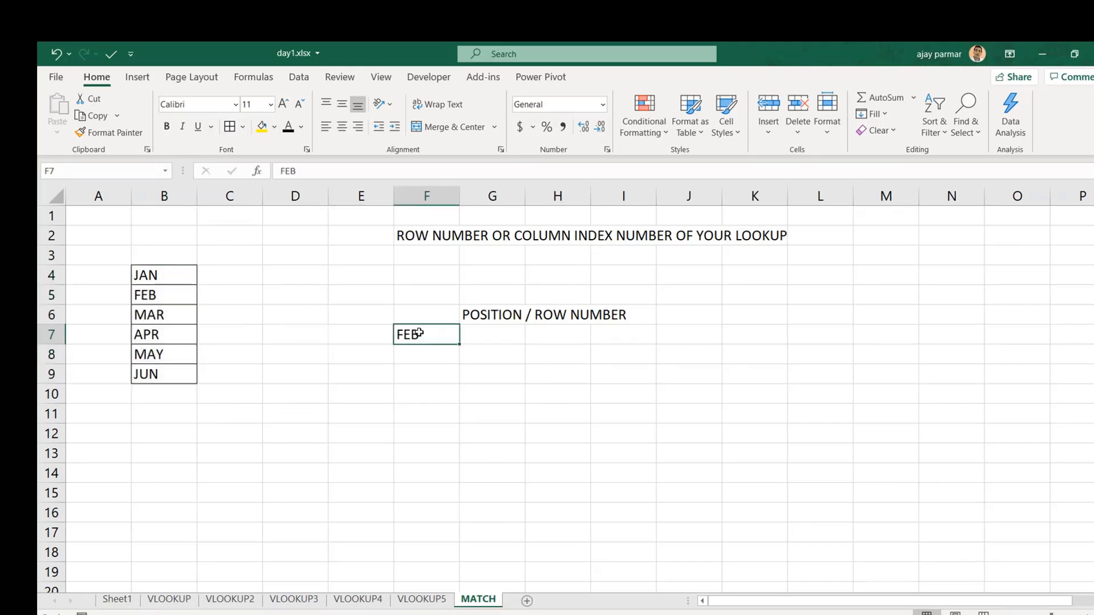
{"action": "type", "text": "APR"}
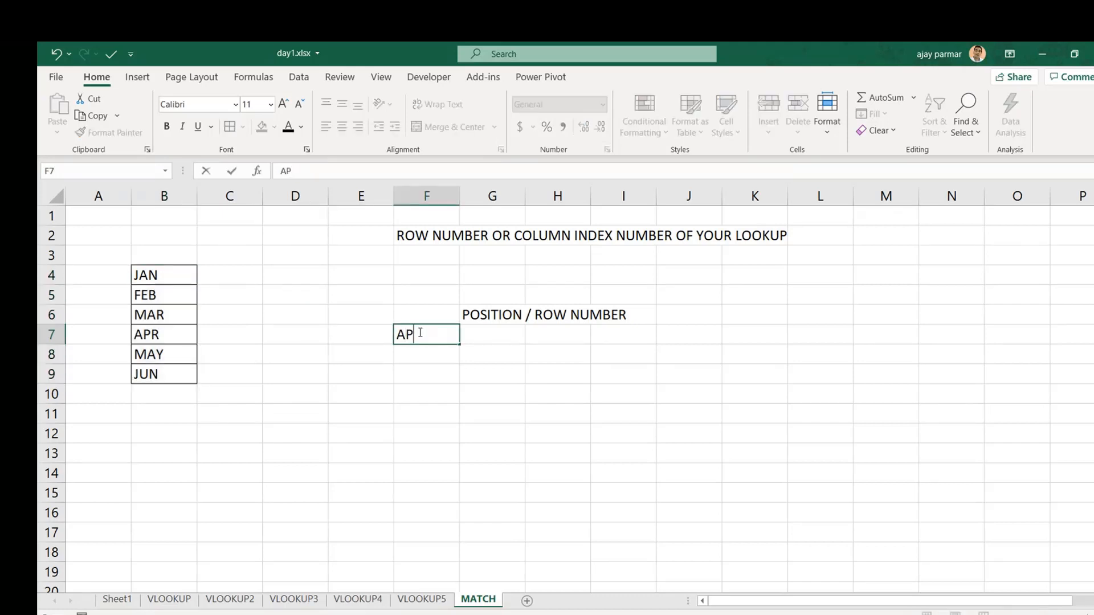
{"action": "key", "text": "Return"}
Step: Examine the month list in B4:B9 from JAN to JUN as the vertical lookup range
{"action": "left_click", "coordinate": [165, 273]}
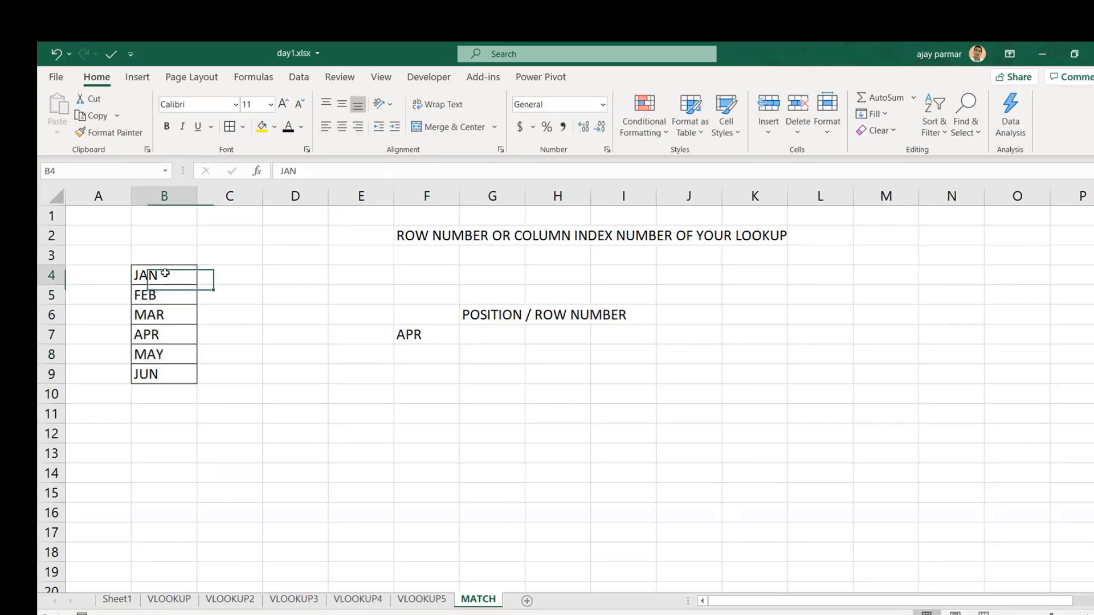
{"action": "key", "text": "ctrl+shift+Down"}
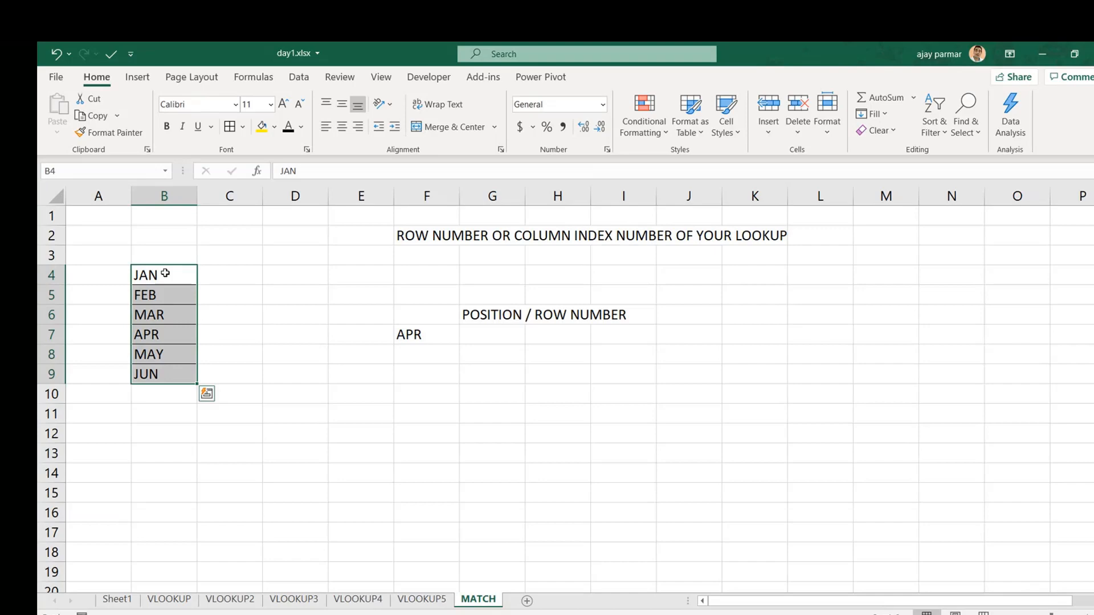
{"action": "left_click", "coordinate": [165, 273]}
{"action": "key", "text": "shift+Down"}
{"action": "key", "text": "shift+Down"}
{"action": "key", "text": "shift+Down"}
{"action": "key", "text": "shift+Down"}
{"action": "key", "text": "shift+Down"}
Step: Enter six sample first names across row 16, one per cell in I16:N16
{"action": "left_click", "coordinate": [683, 512]}
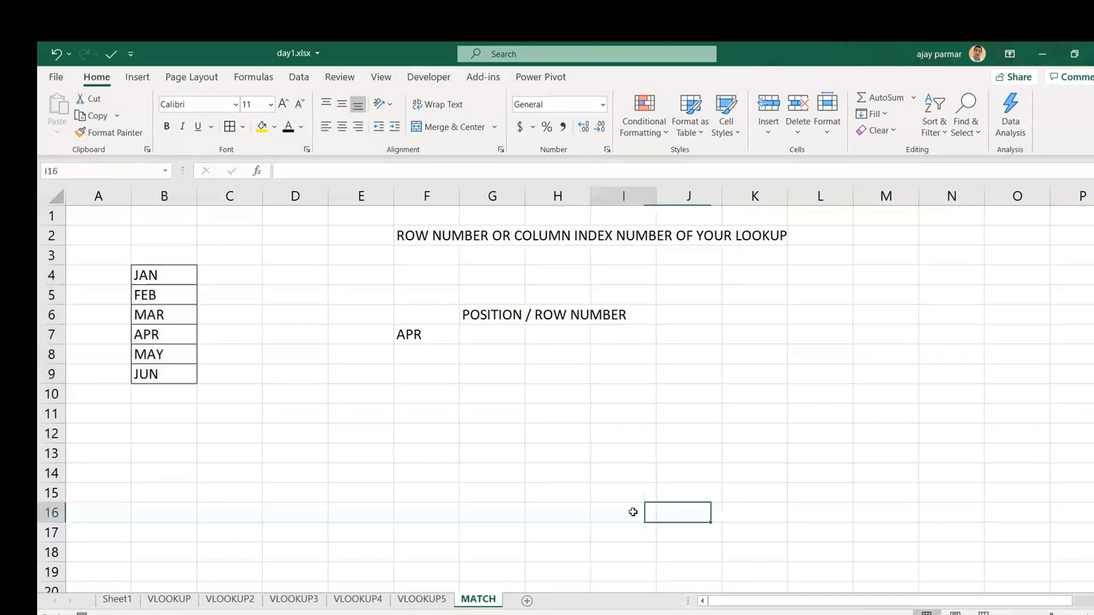
{"action": "left_click", "coordinate": [632, 512]}
{"action": "type", "text": "SUNIL\tAMAN\tDEEP\tMAYUR\tRAVI\tVENKAT"}
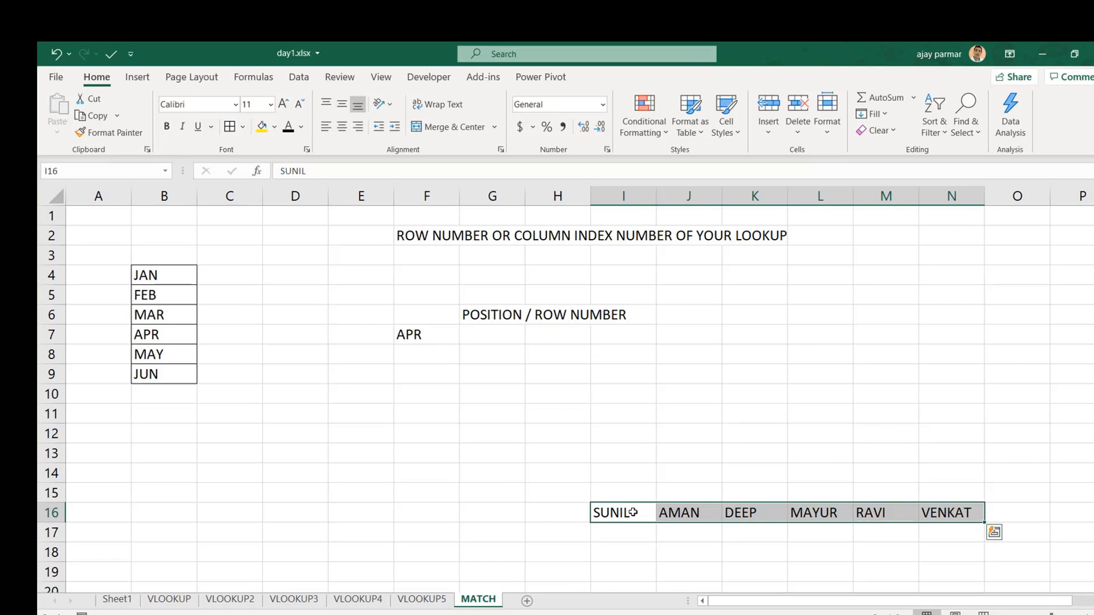
{"action": "left_click", "coordinate": [632, 512]}
{"action": "type", "text": "SUNIL\tAMAN\tDEEP\tMAYUR\tRAVI\tVENKAT"}
Step: Apply borders to the name list in I16:N16 and center its text
{"action": "left_click_drag", "start_coordinate": [626, 515], "coordinate": [627, 512]}
{"action": "left_click", "coordinate": [230, 127]}
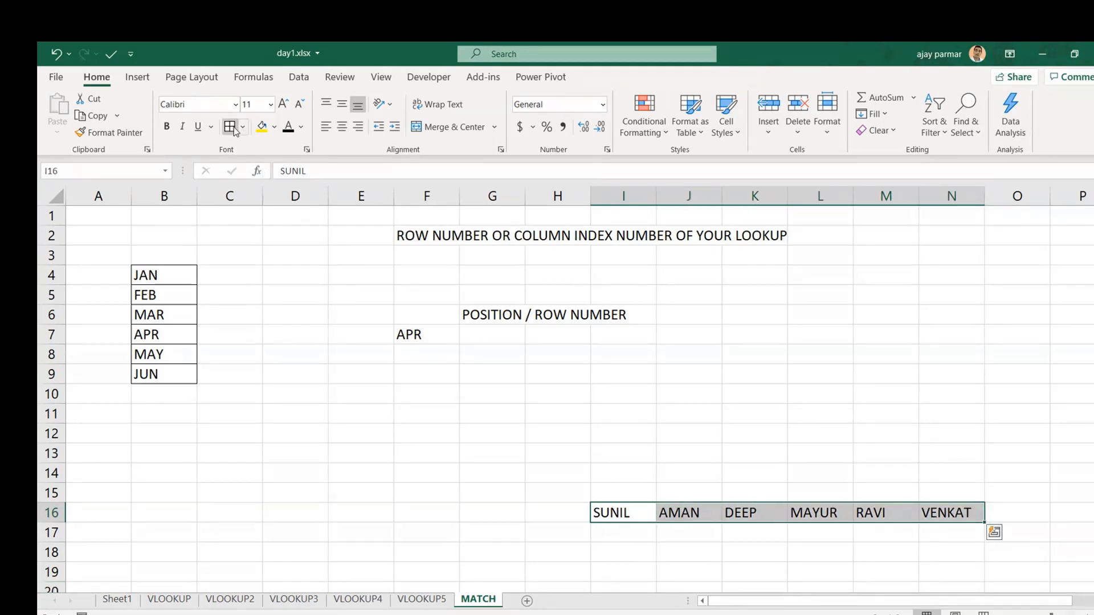
{"action": "left_click", "coordinate": [342, 127]}
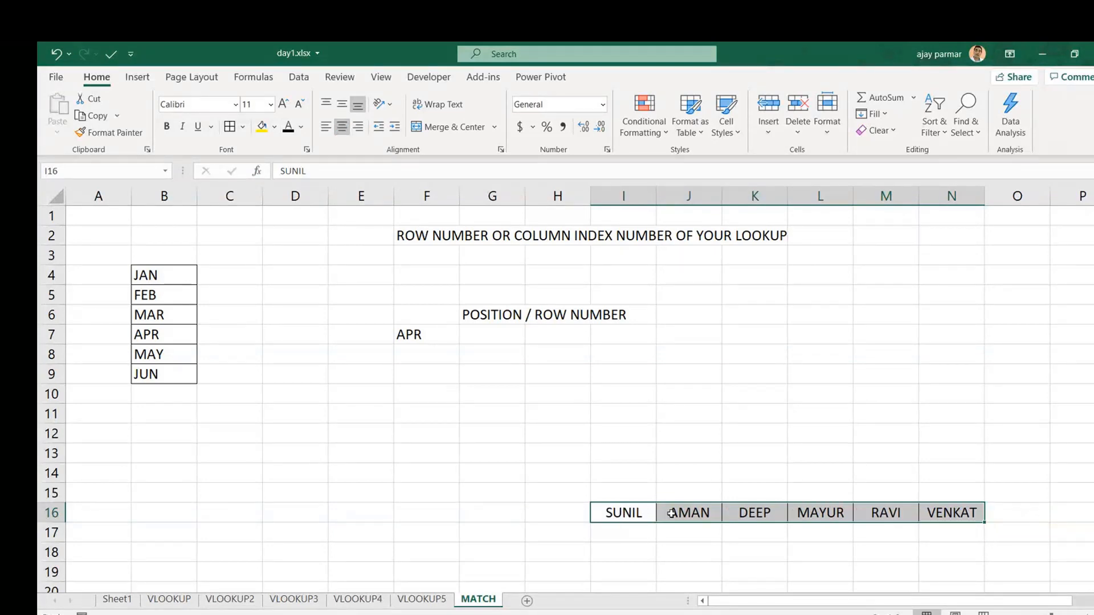
Step: Go through the names in I16:N16 one by one to examine their column positions
{"action": "left_click", "coordinate": [624, 515]}
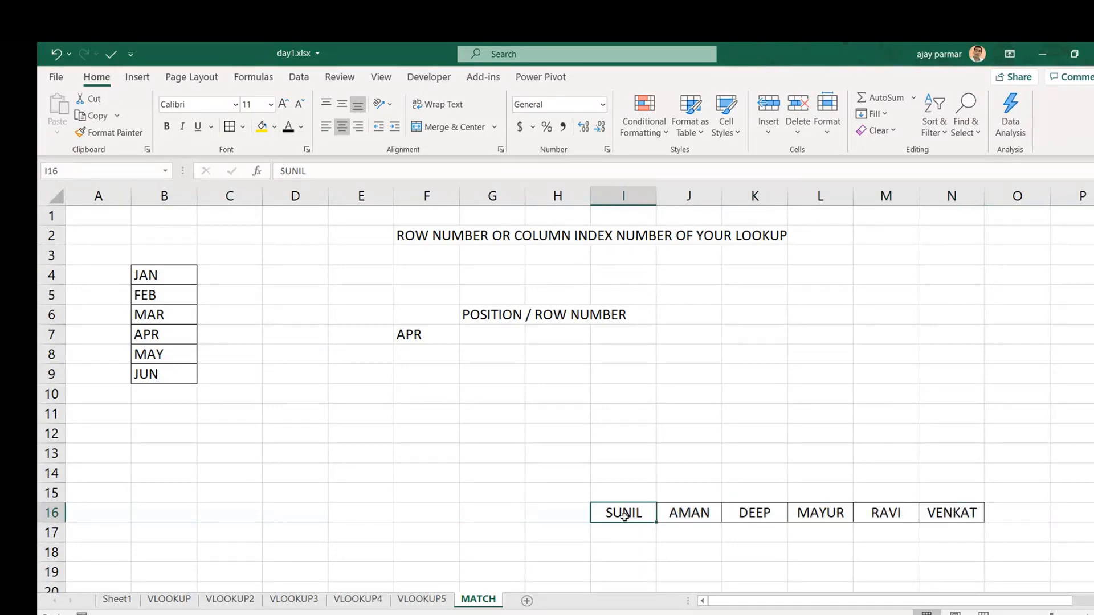
{"action": "key", "text": "ctrl+shift+Right"}
{"action": "left_click", "coordinate": [625, 516]}
{"action": "key", "text": "Right"}
{"action": "key", "text": "Right"}
{"action": "key", "text": "Right"}
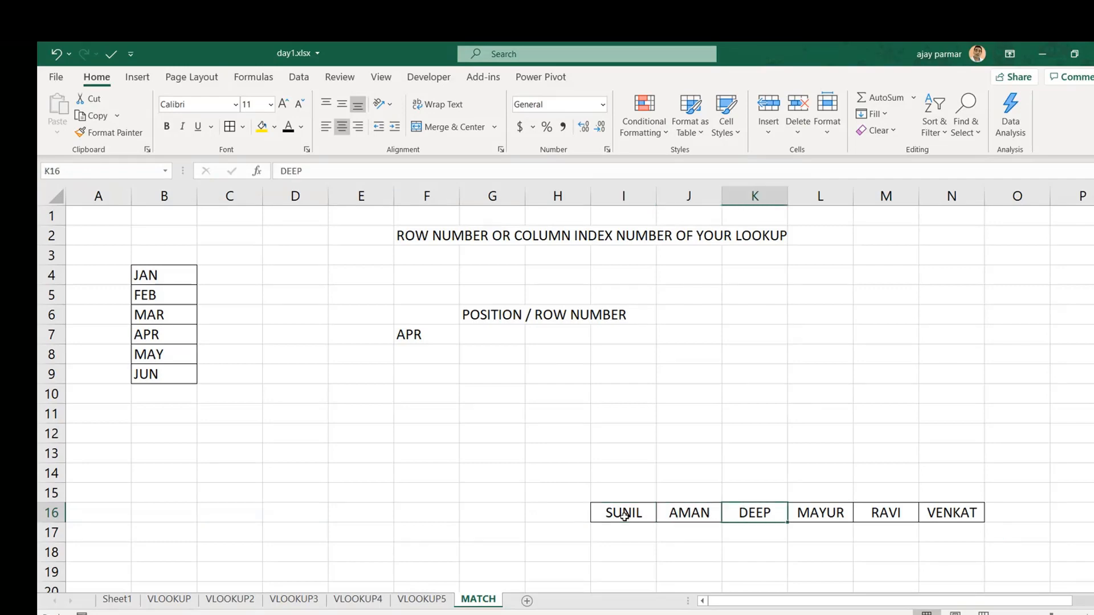
{"action": "key", "text": "Right"}
{"action": "key", "text": "Left"}
{"action": "key", "text": "Left"}
{"action": "key", "text": "Left"}
{"action": "key", "text": "Left"}
{"action": "key", "text": "ctrl+shift+Right"}
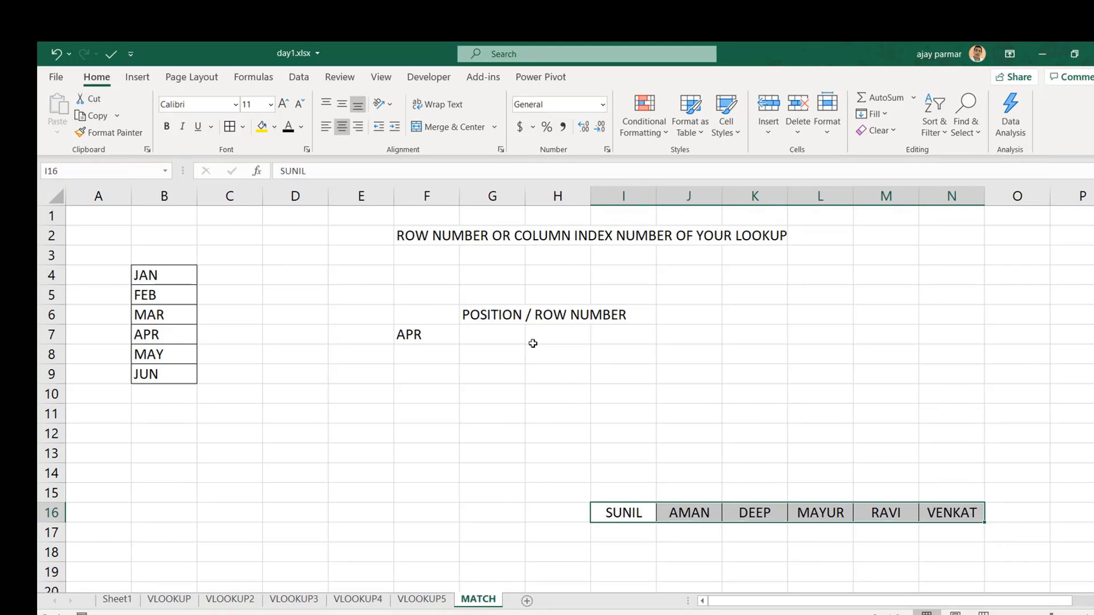
Step: Review the result cell G7, the month list in B4:B9 and the lookup value in F7
{"action": "left_click", "coordinate": [513, 340]}
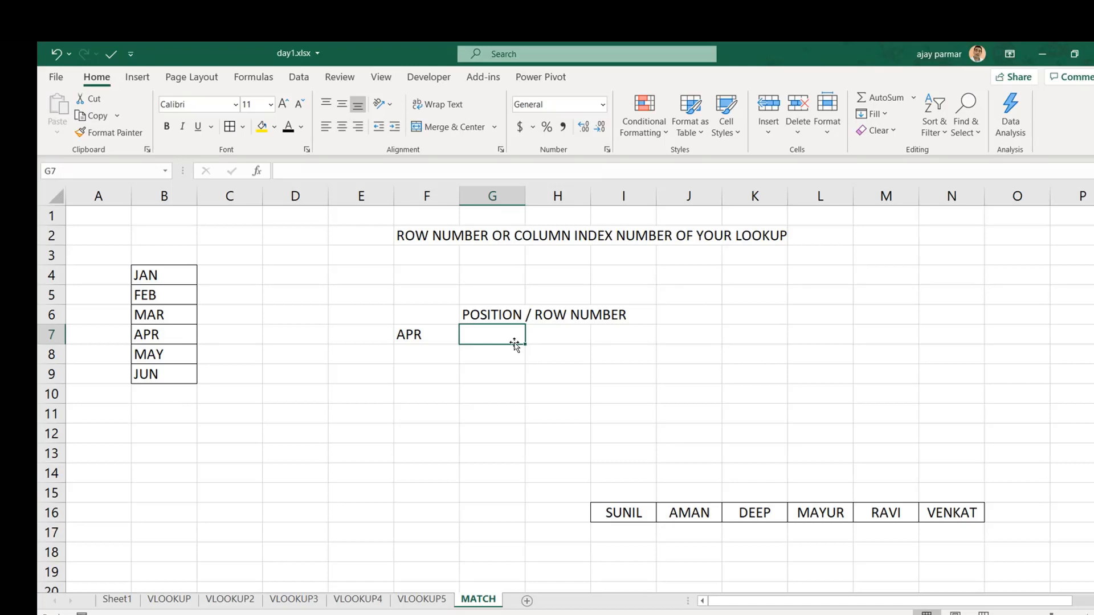
{"action": "left_click", "coordinate": [171, 334]}
{"action": "left_click", "coordinate": [174, 281]}
{"action": "key", "text": "ctrl+shift+Down"}
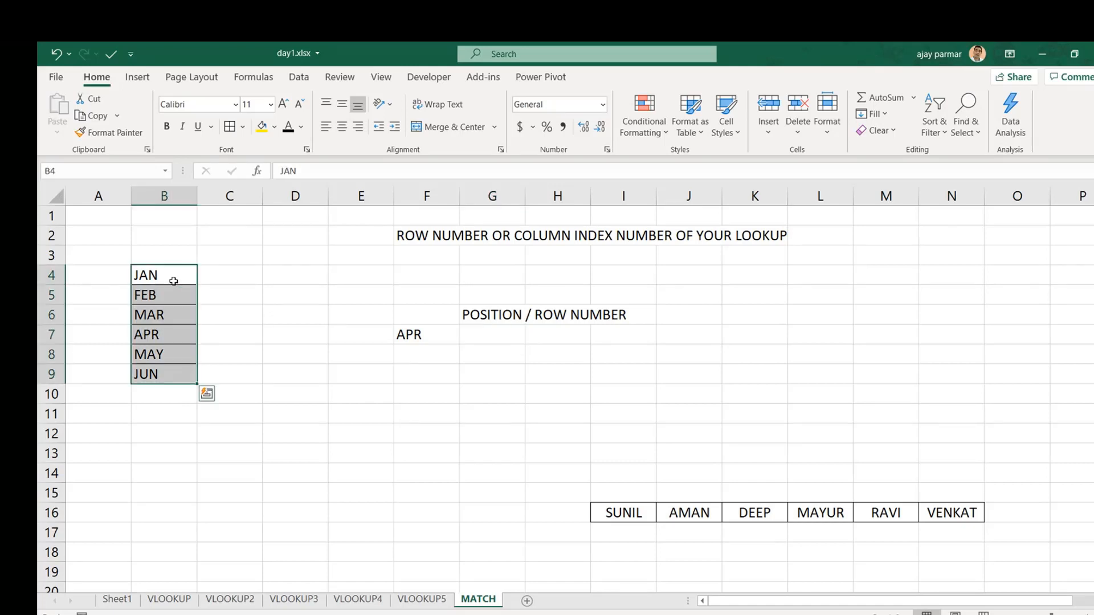
{"action": "left_click", "coordinate": [497, 330]}
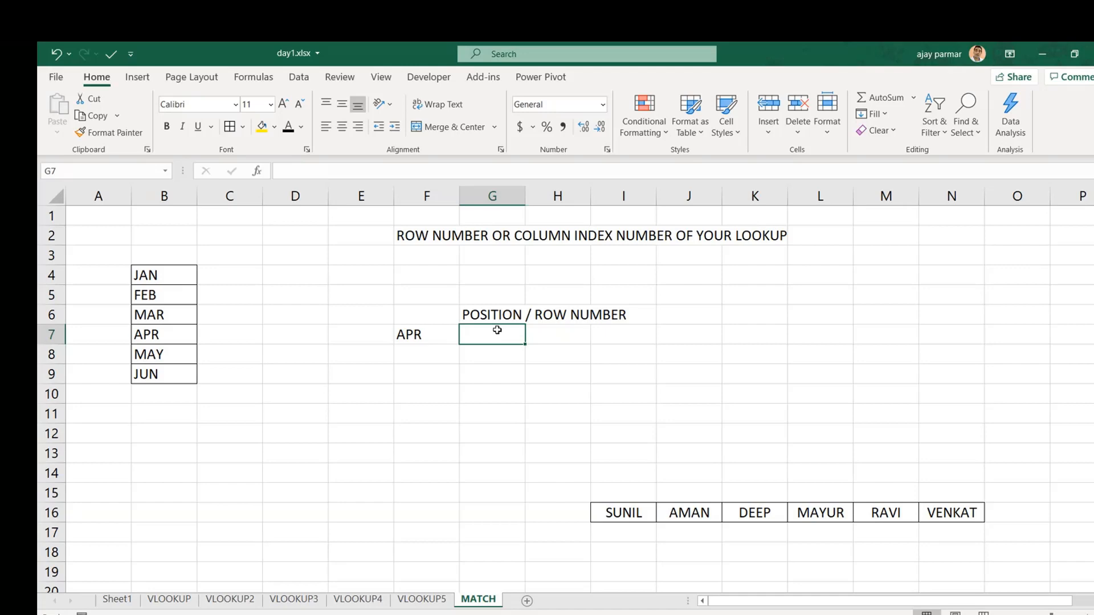
{"action": "left_click", "coordinate": [217, 279]}
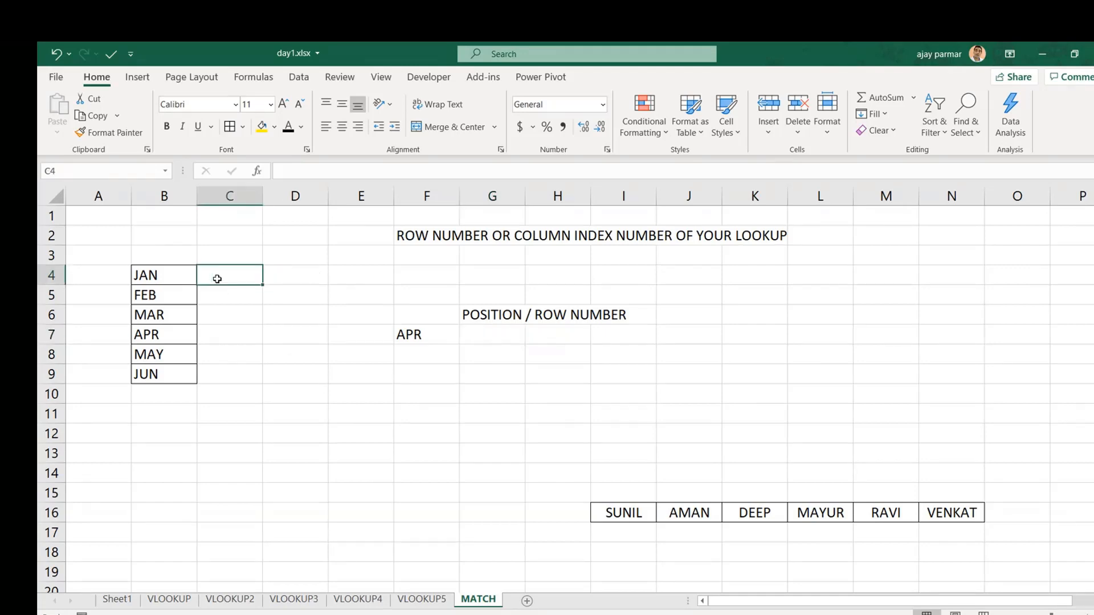
{"action": "left_click", "coordinate": [422, 344]}
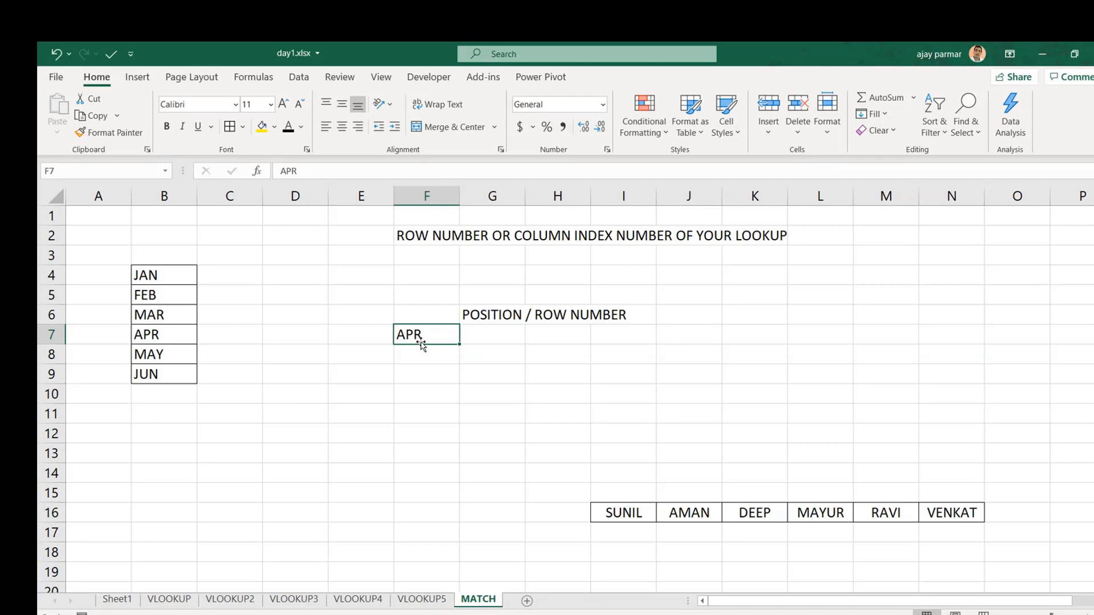
Step: Enter =MATCH(F7,B4:B9,0) in G7 to find the exact-match position of the lookup month in the list
{"action": "left_click", "coordinate": [504, 337]}
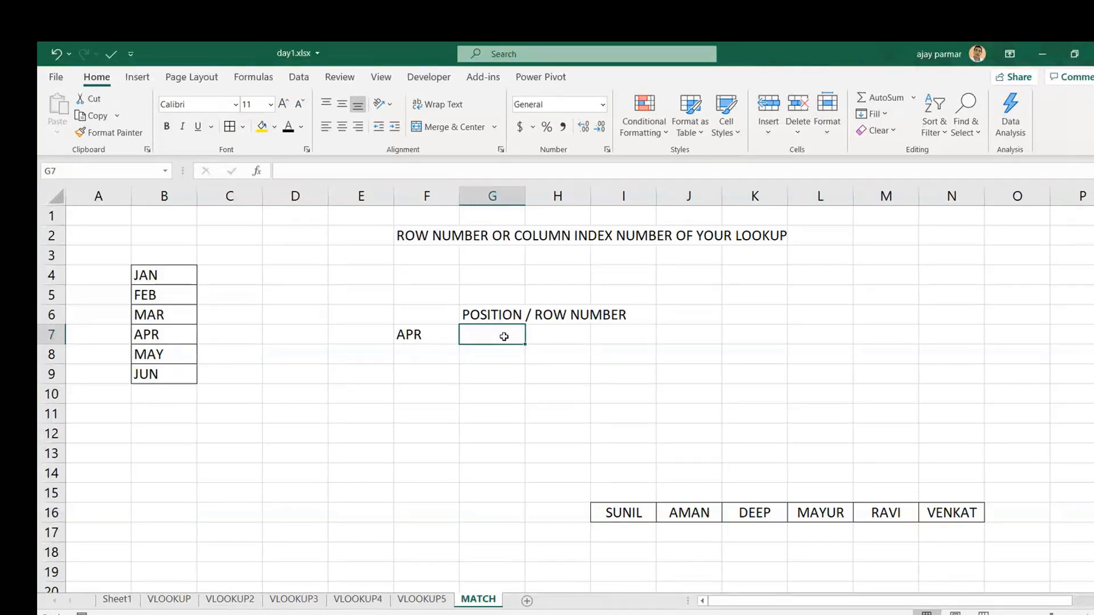
{"action": "type", "text": "=MAT"}
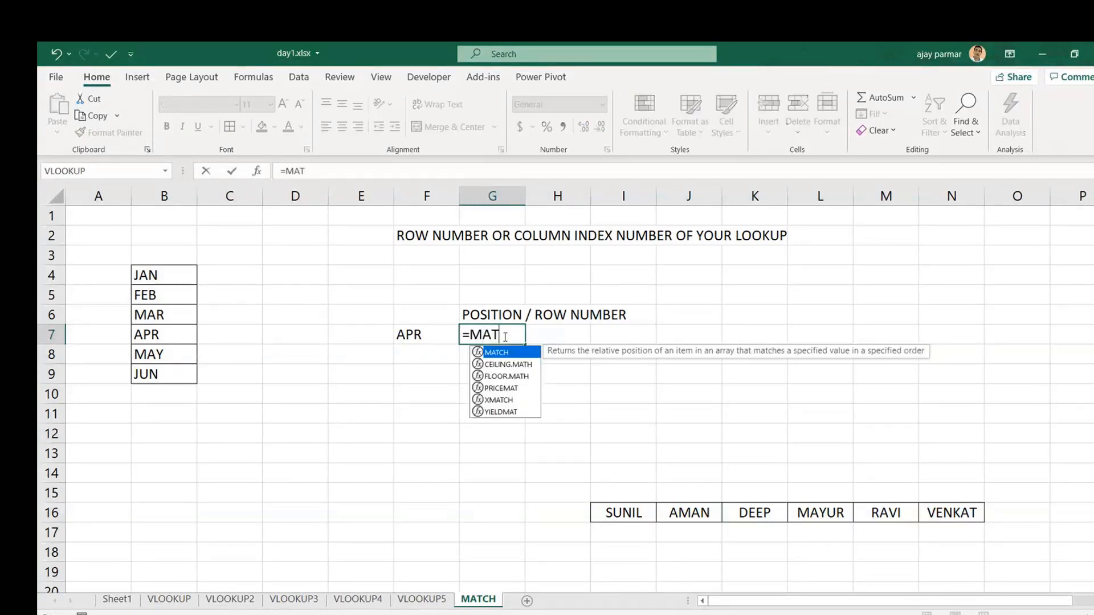
{"action": "type", "text": "CH("}
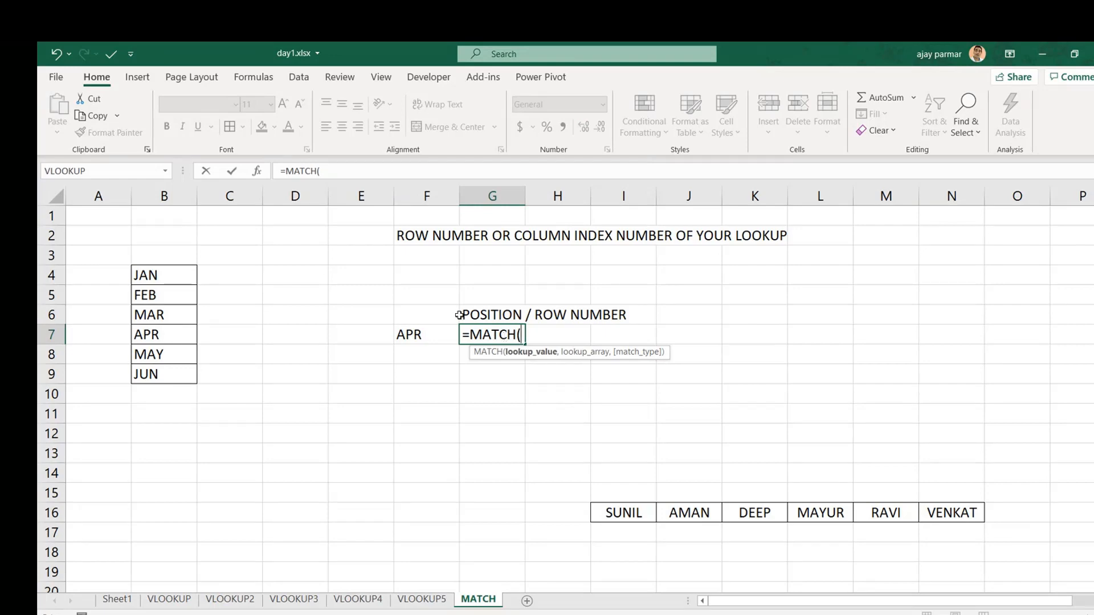
{"action": "left_click", "coordinate": [434, 332]}
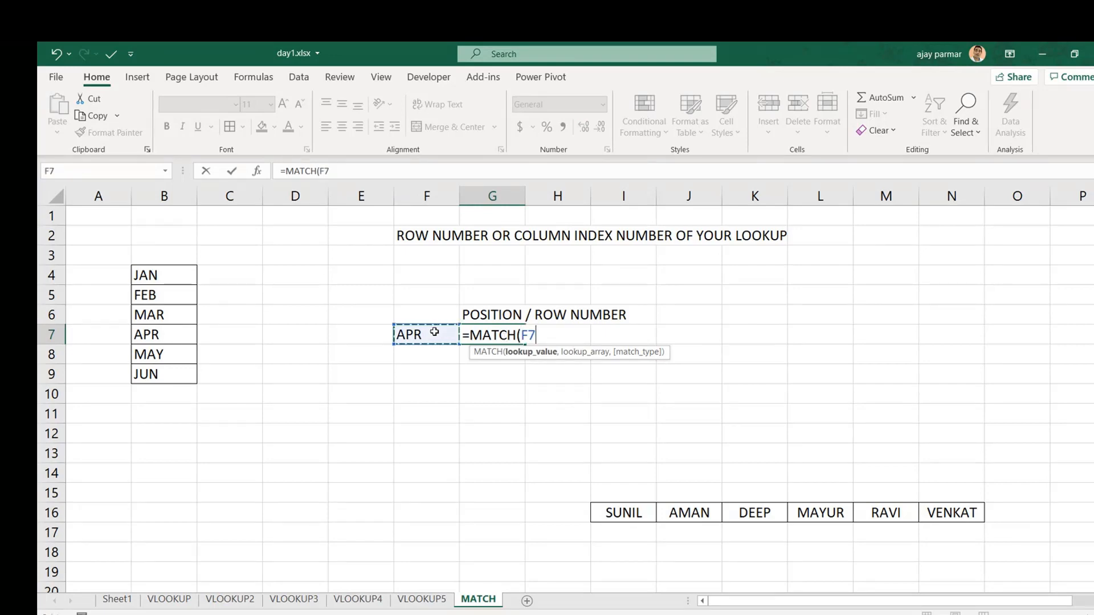
{"action": "type", "text": ","}
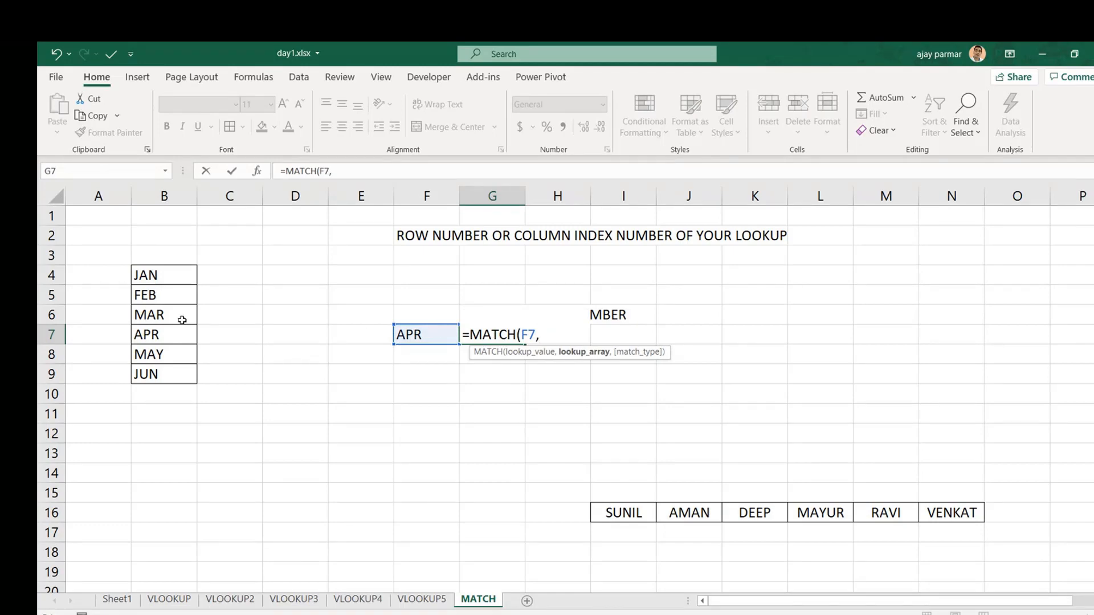
{"action": "left_click_drag", "start_coordinate": [162, 274], "coordinate": [165, 373]}
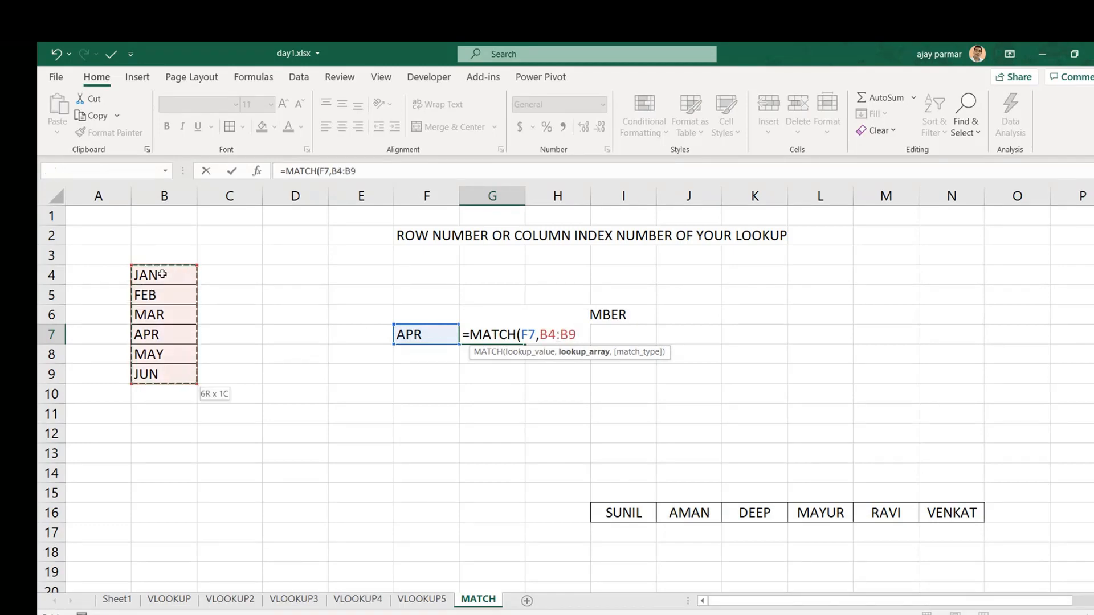
{"action": "type", "text": ","}
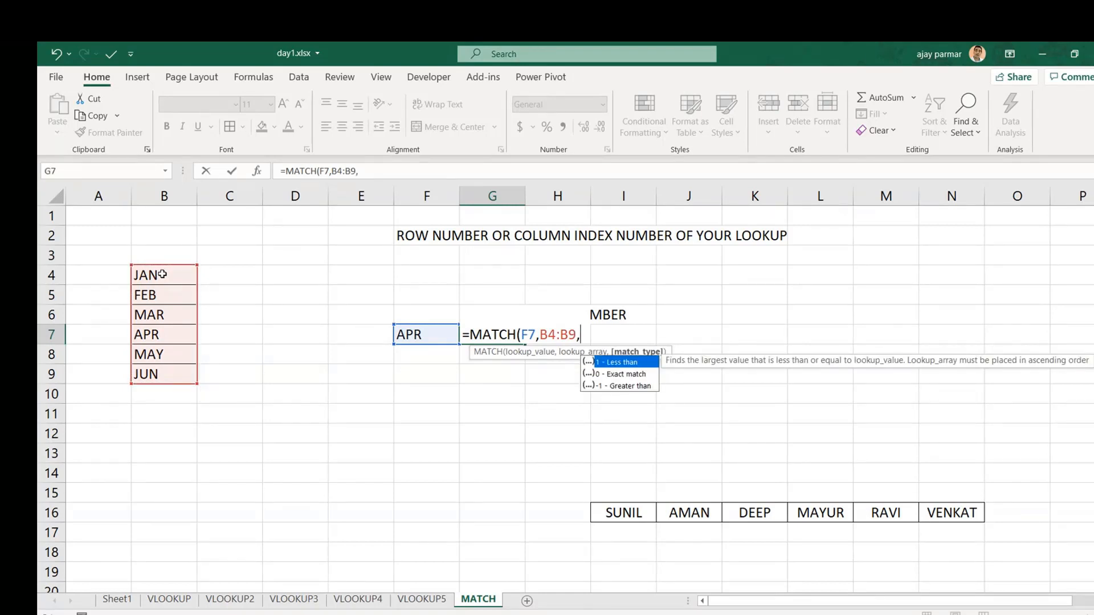
{"action": "type", "text": "0"}
{"action": "type", "text": ")"}
{"action": "key", "text": "ctrl+Return"}
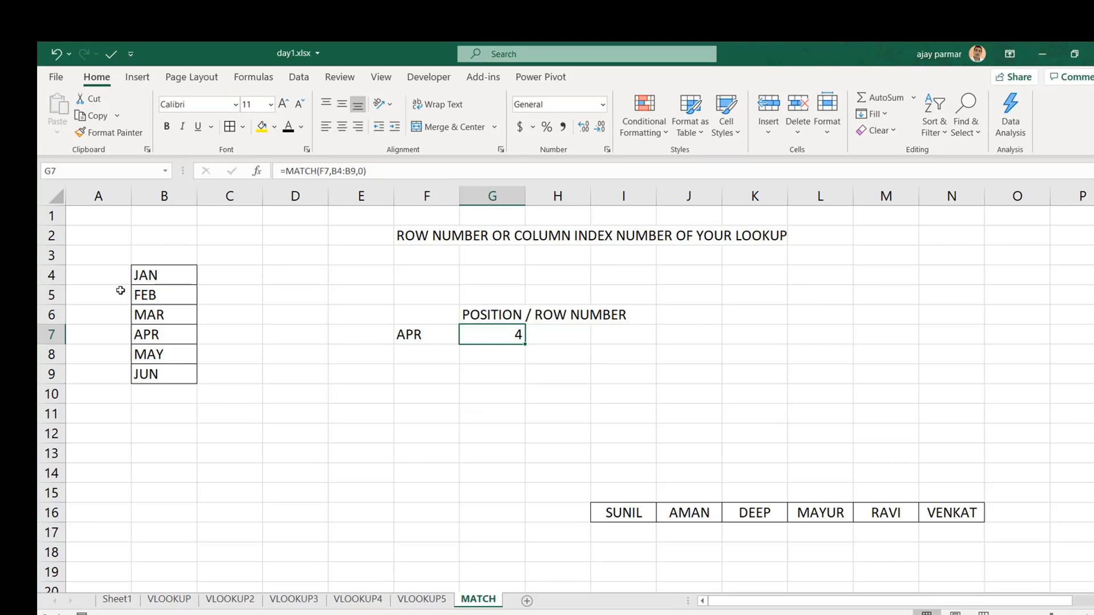
Step: Check the MATCH result in G7 against APR's place in the month list
{"action": "left_click", "coordinate": [169, 334]}
{"action": "key", "text": "Right"}
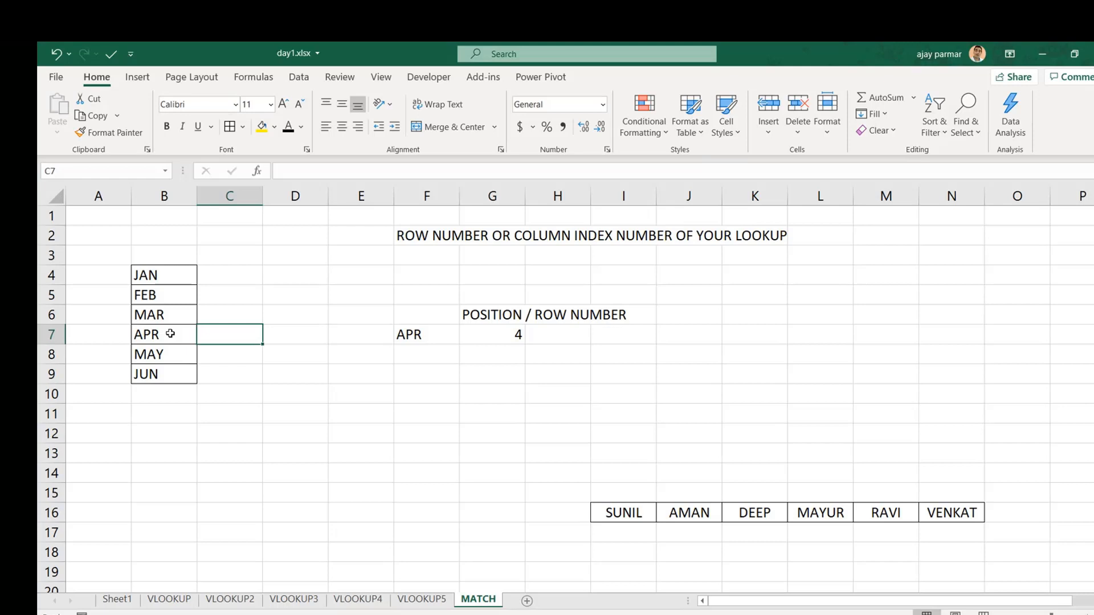
{"action": "key", "text": "Right"}
{"action": "key", "text": "Right"}
{"action": "key", "text": "Right"}
{"action": "key", "text": "Right"}
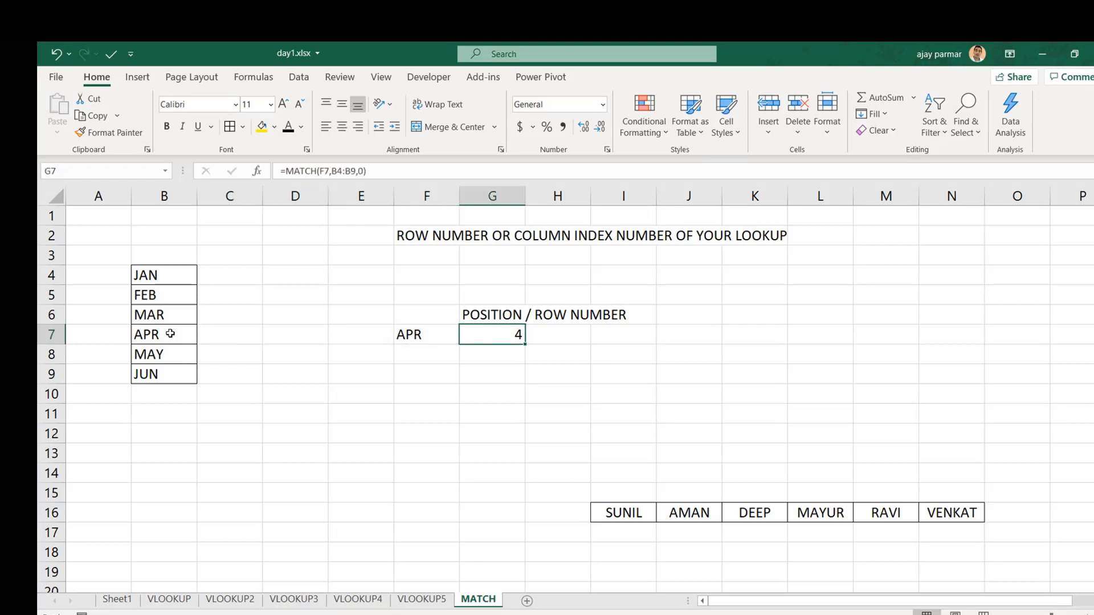
Step: Test the MATCH formula by setting the lookup value in F7 to JAN and then to JUN
{"action": "key", "text": "Left"}
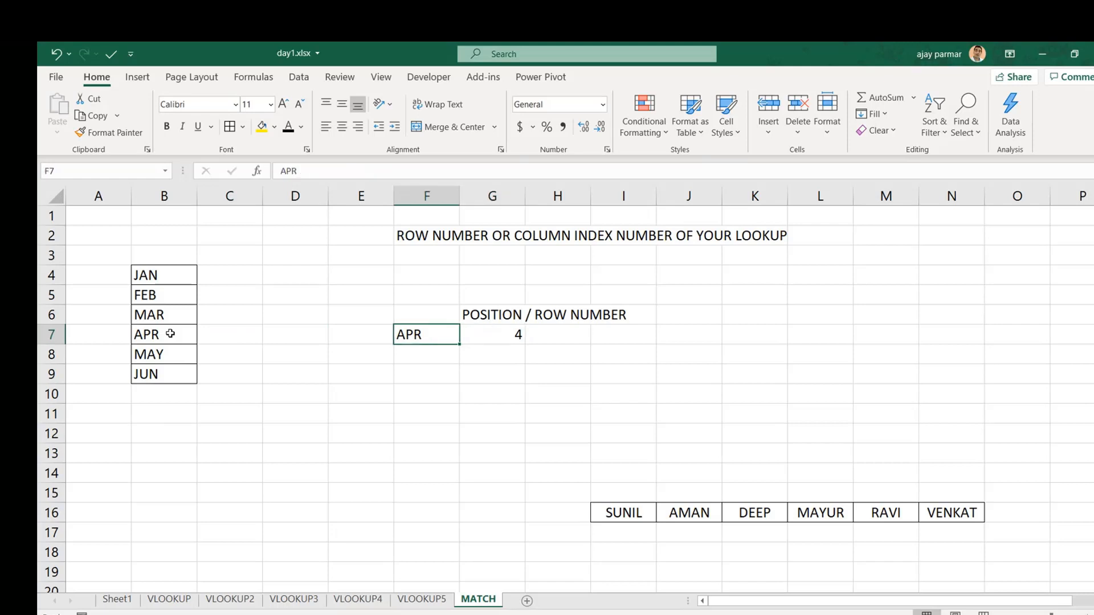
{"action": "type", "text": "JAN"}
{"action": "key", "text": "Return"}
{"action": "key", "text": "Up"}
{"action": "type", "text": "JUN"}
{"action": "key", "text": "Return"}
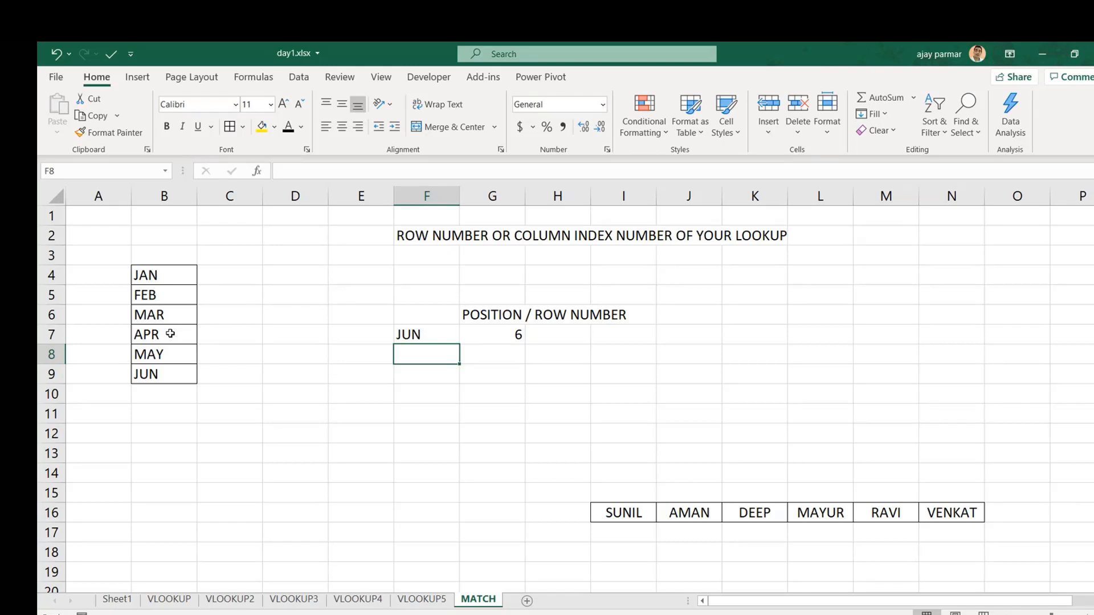
{"action": "key", "text": "Up"}
{"action": "key", "text": "Up"}
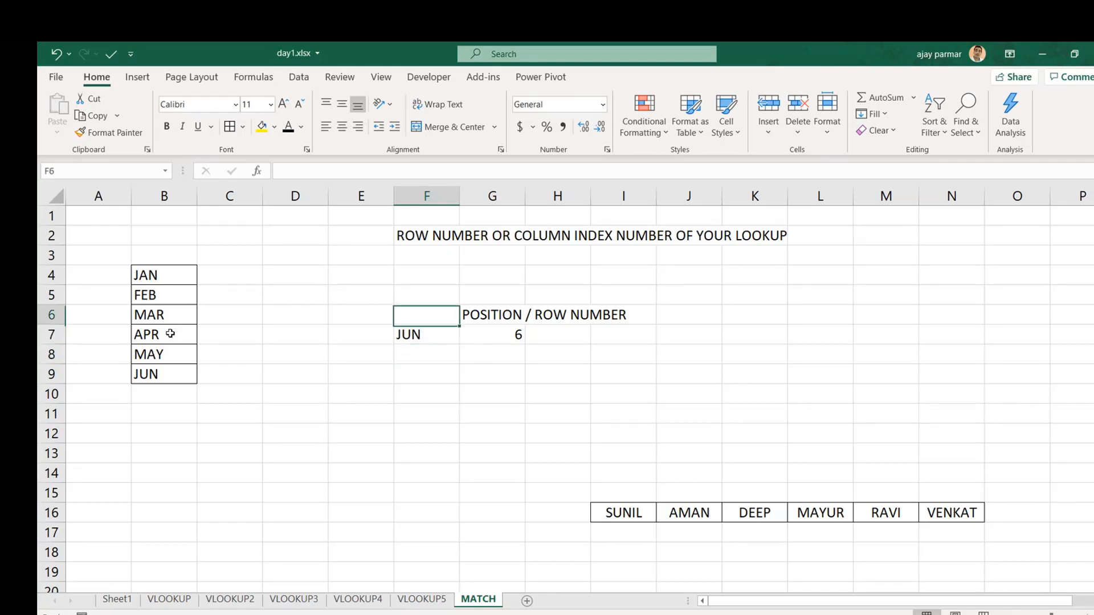
{"action": "key", "text": "Right"}
{"action": "key", "text": "Right"}
{"action": "key", "text": "Down"}
Step: Enter the amounts 100, 500, 400, 3939, 4040 and 339 beside the months in C4:C9
{"action": "left_click", "coordinate": [231, 282]}
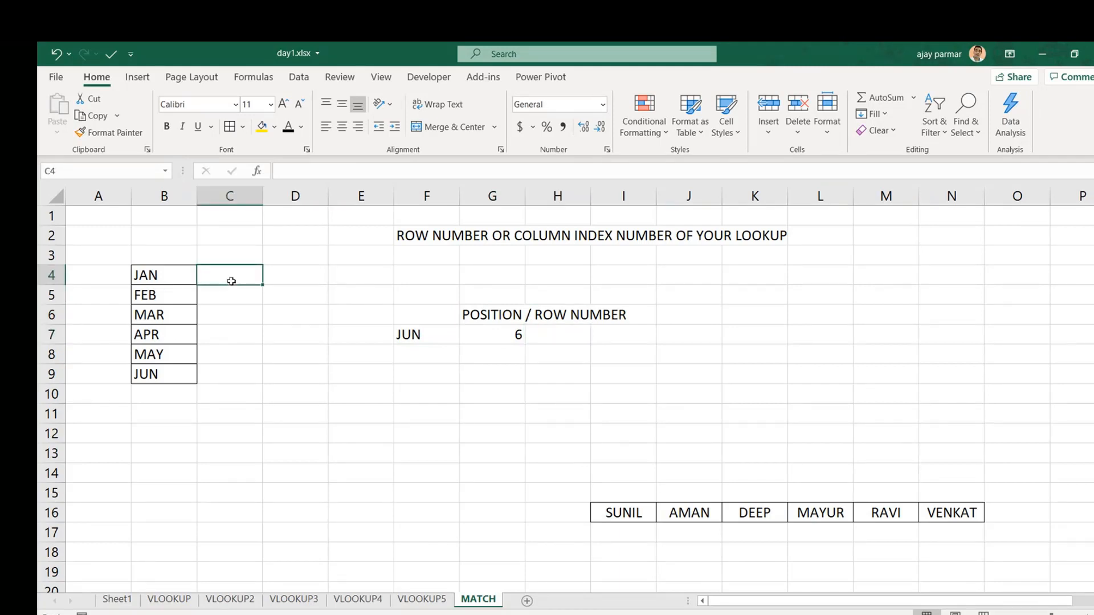
{"action": "type", "text": "100"}
{"action": "key", "text": "Return"}
{"action": "type", "text": "500"}
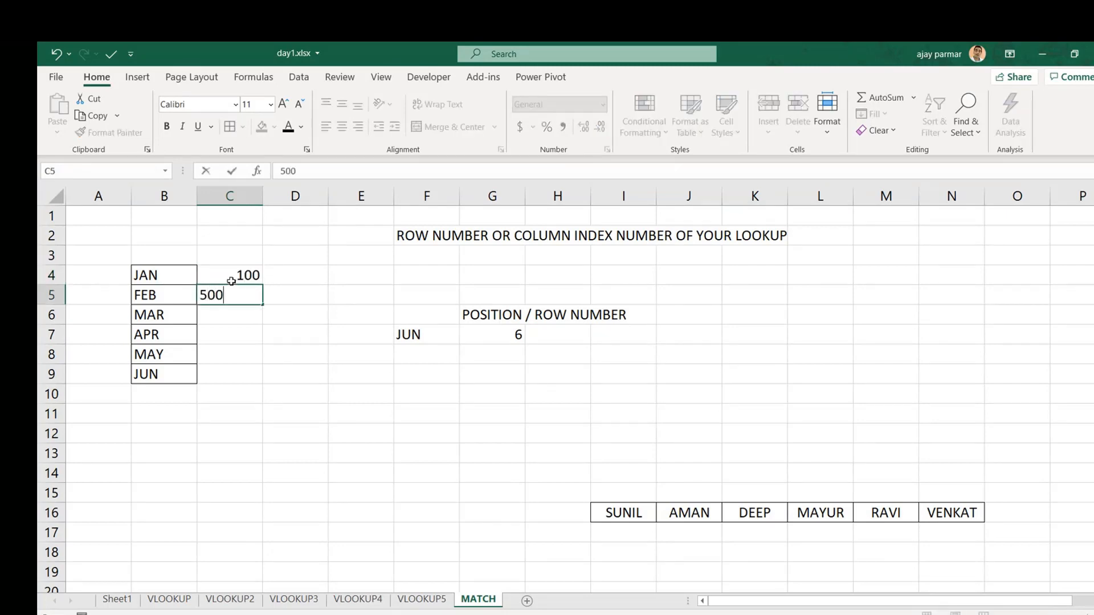
{"action": "key", "text": "Return"}
{"action": "type", "text": "400"}
{"action": "key", "text": "Return"}
{"action": "type", "text": "3939"}
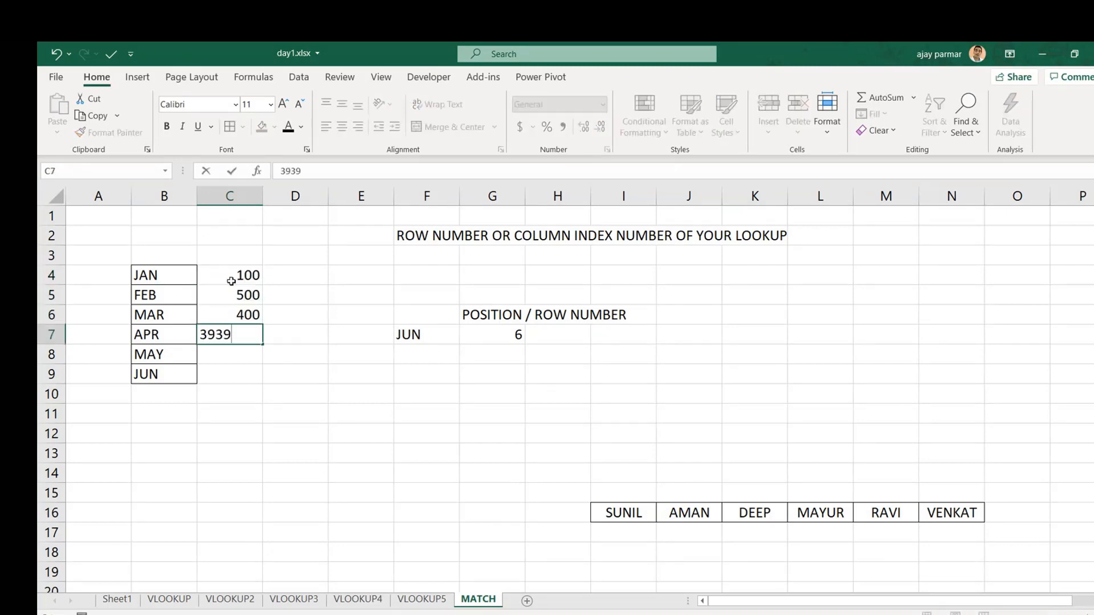
{"action": "key", "text": "Return"}
{"action": "type", "text": "4040"}
{"action": "key", "text": "Return"}
{"action": "type", "text": "339"}
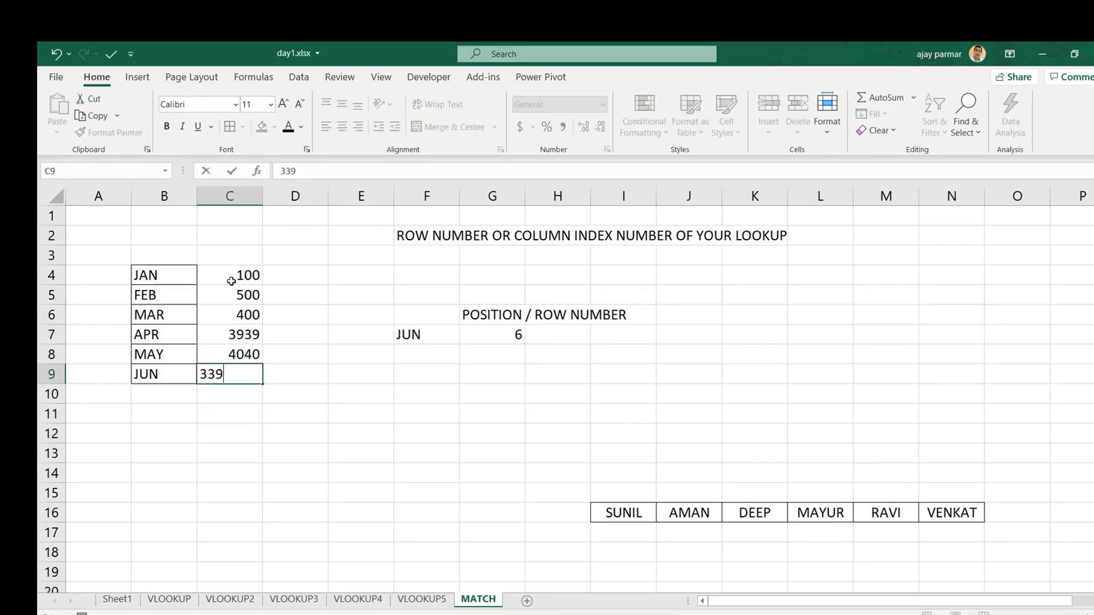
{"action": "key", "text": "Return"}
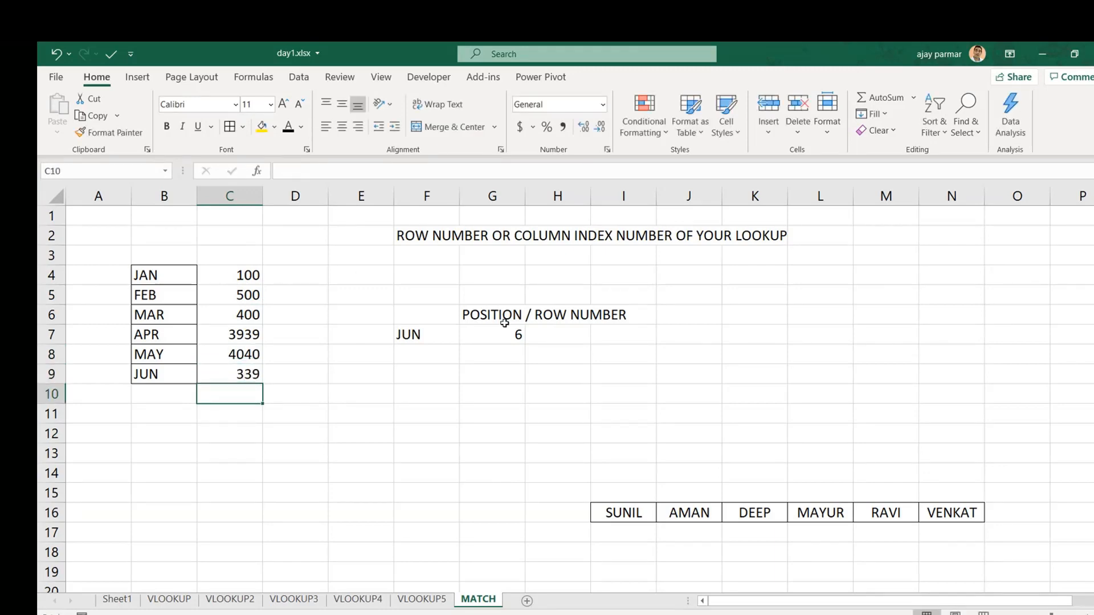
{"action": "left_click", "coordinate": [587, 336]}
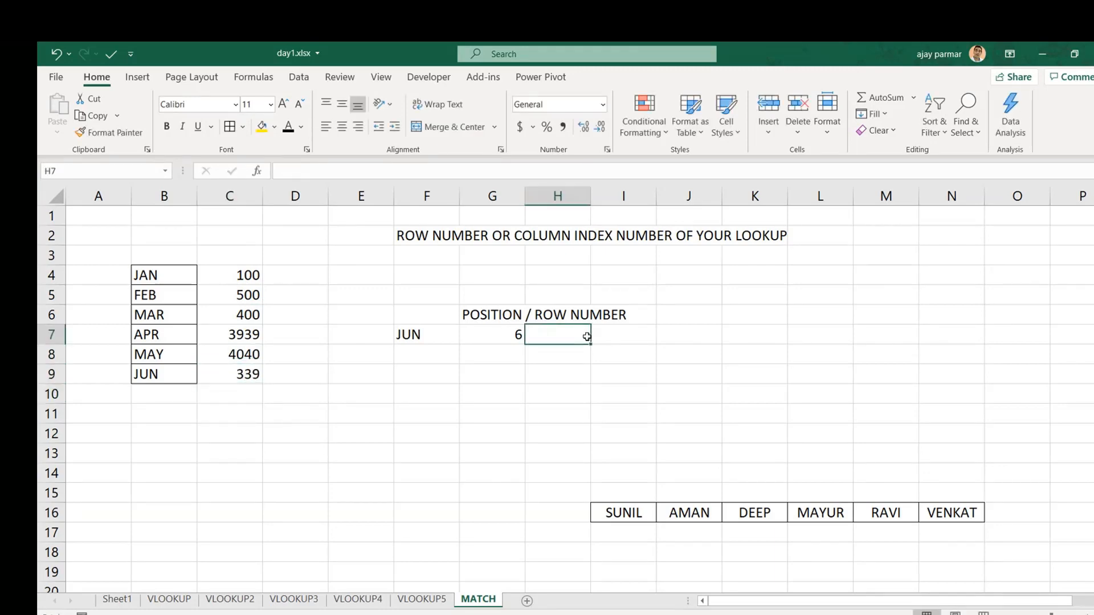
Step: Enter =MATCH(F7,B4:C9,0) in H7 to try matching the lookup month against the two-column range
{"action": "type", "text": "=A"}
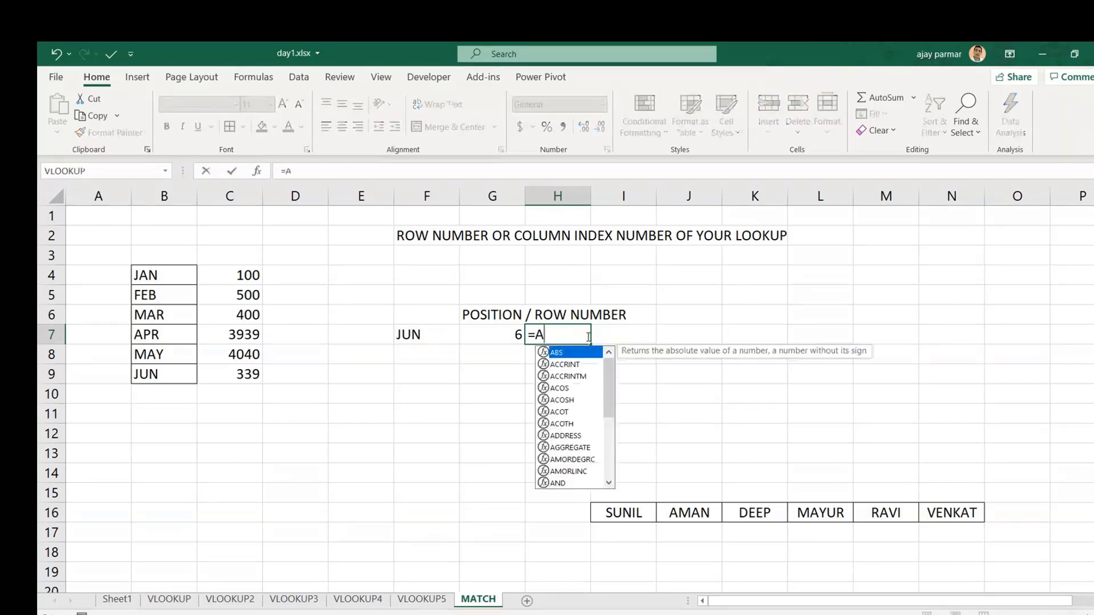
{"action": "key", "text": "BackSpace"}
{"action": "type", "text": "MATCH("}
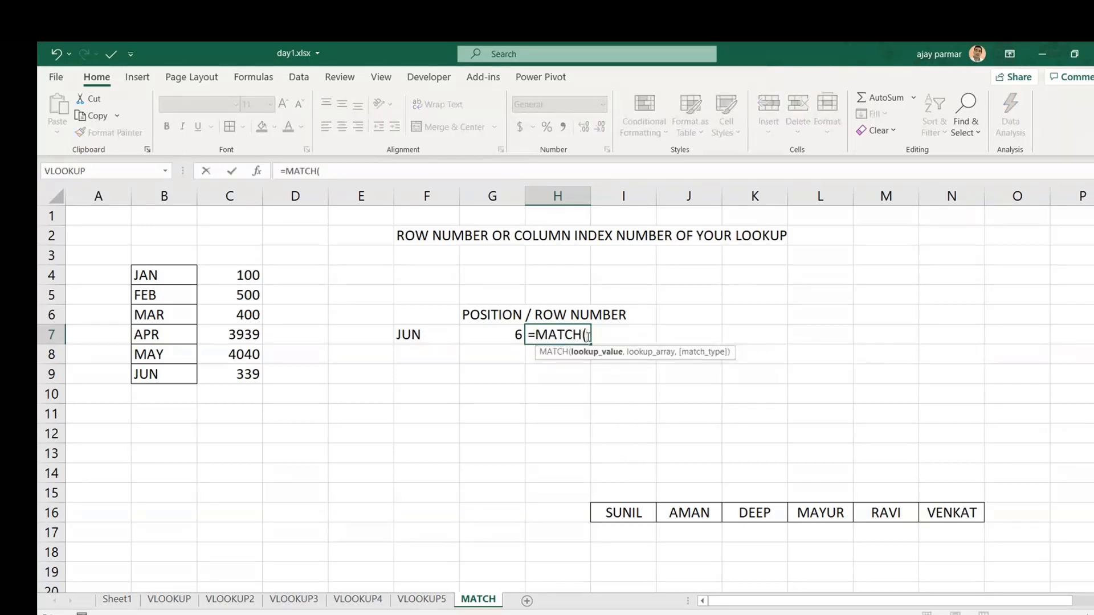
{"action": "left_click", "coordinate": [432, 336]}
{"action": "type", "text": ","}
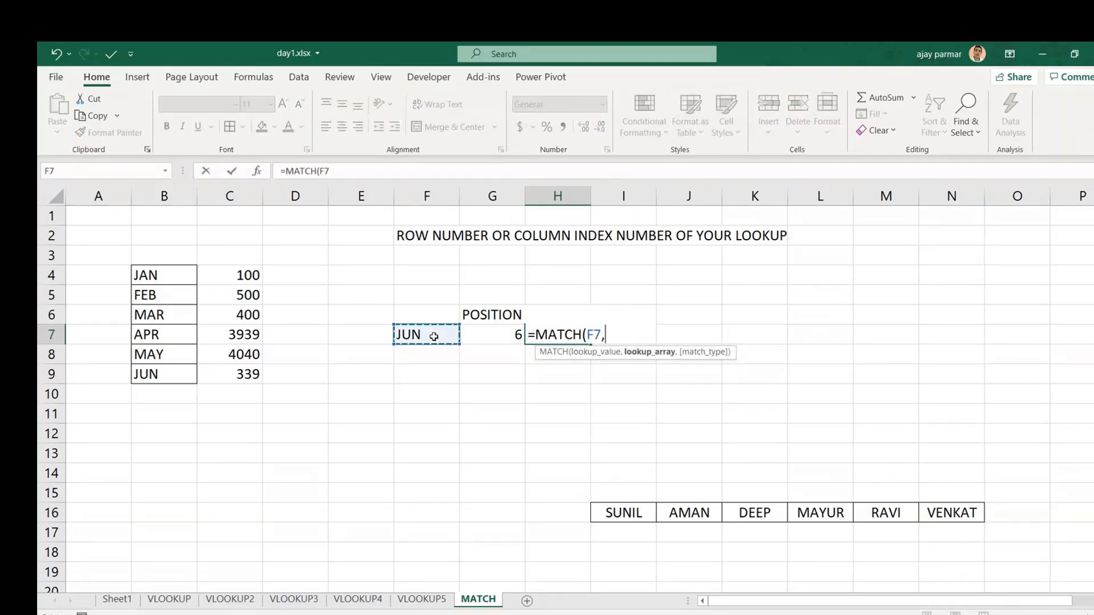
{"action": "left_click_drag", "start_coordinate": [171, 269], "coordinate": [253, 379]}
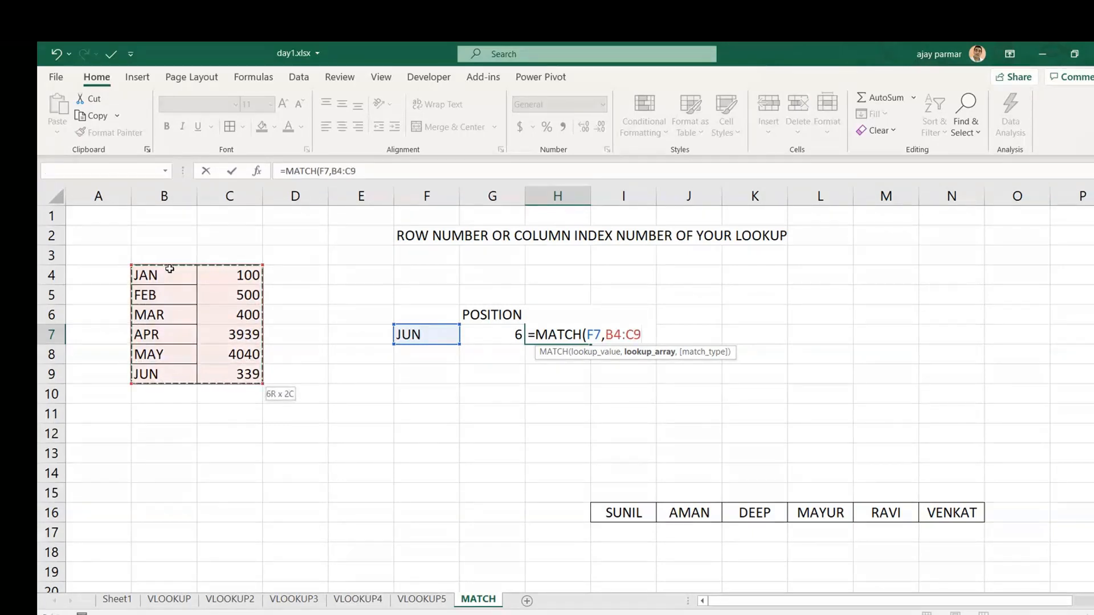
{"action": "left_click_drag", "start_coordinate": [170, 269], "coordinate": [169, 269]}
{"action": "type", "text": ",0"}
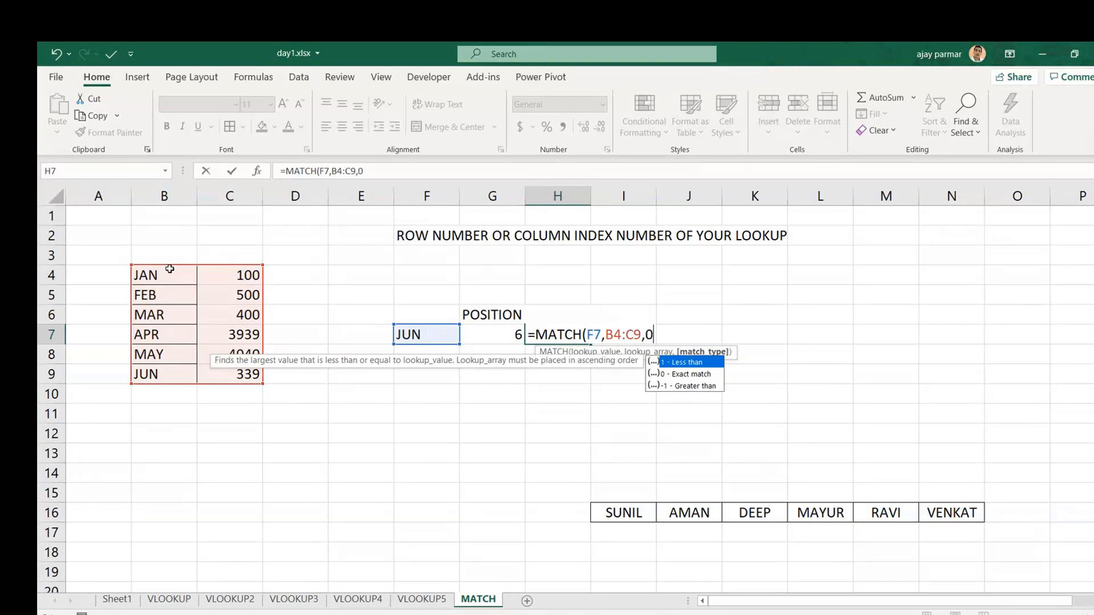
{"action": "type", "text": ")"}
{"action": "key", "text": "ctrl+Return"}
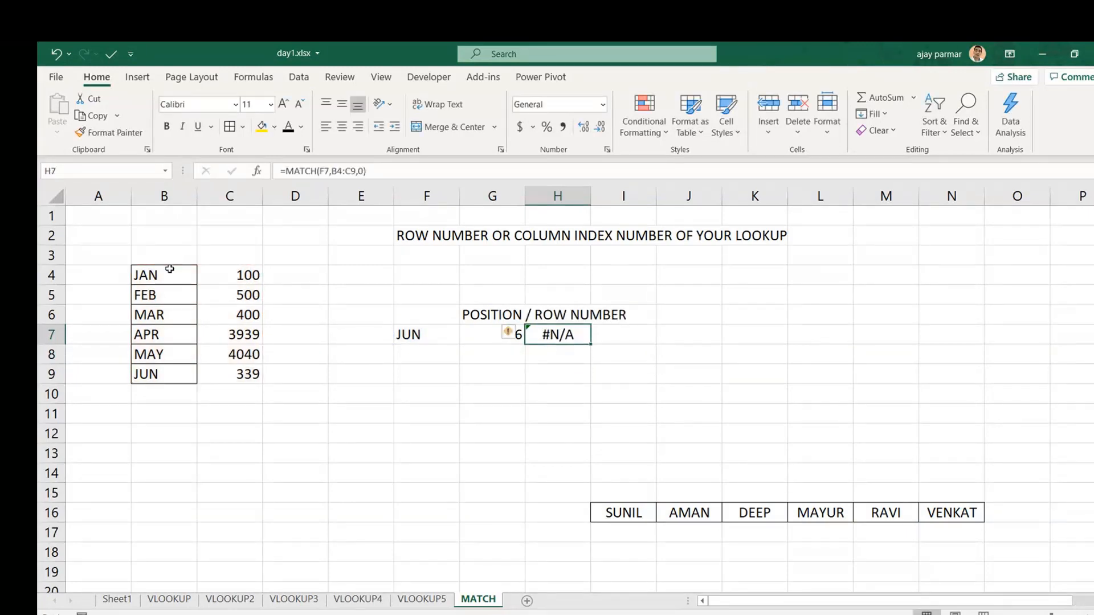
Step: Write the note MATCH ALWAYS USES ONE COLUMN OR ONE ROW AS ITS TABLE RANGE in I8
{"action": "key", "text": "Down"}
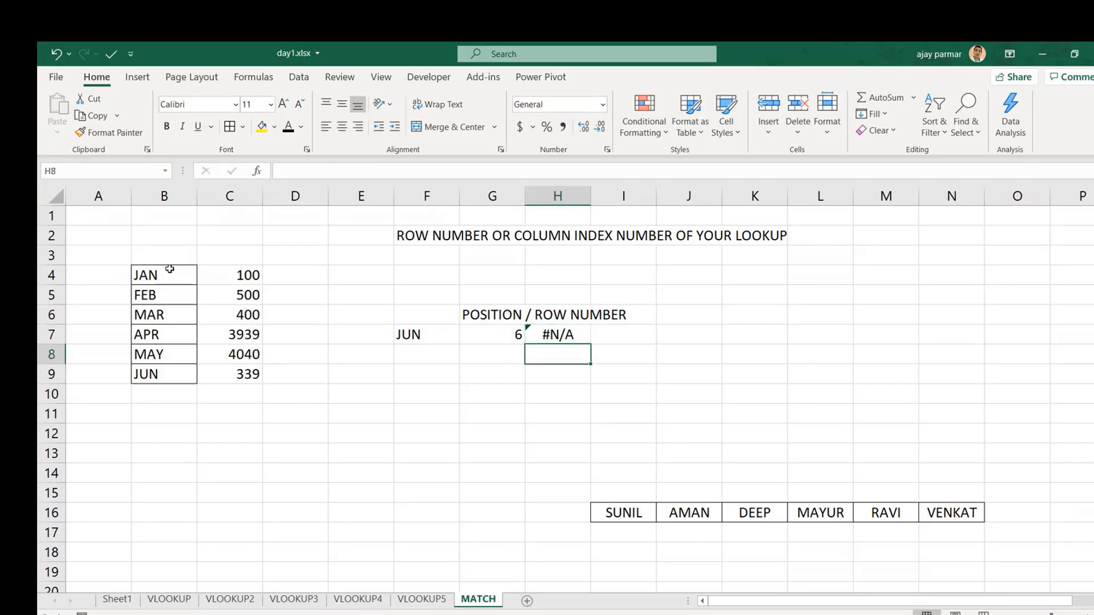
{"action": "key", "text": "Right"}
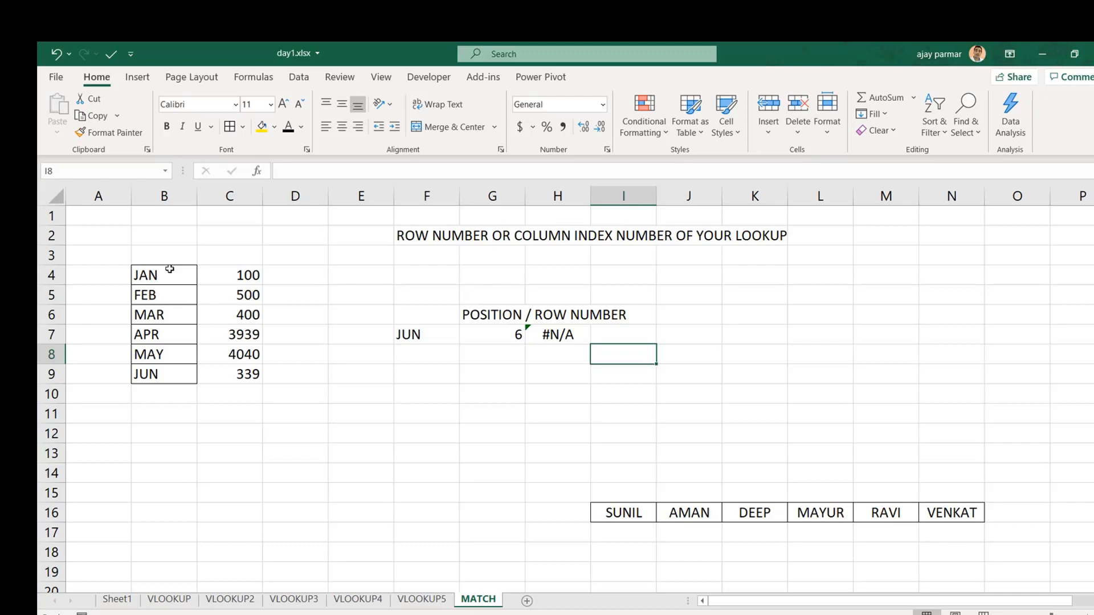
{"action": "type", "text": "I TAL"}
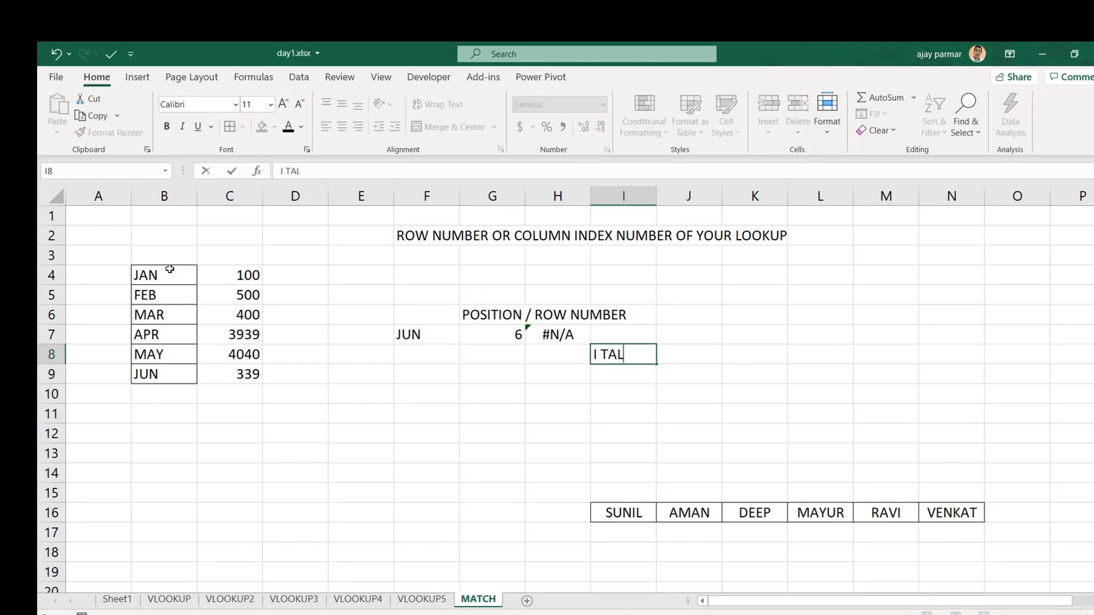
{"action": "key", "text": "BackSpace"}
{"action": "key", "text": "BackSpace"}
{"action": "key", "text": "BackSpace"}
{"action": "key", "text": "BackSpace"}
{"action": "key", "text": "BackSpace"}
{"action": "type", "text": "MATCH"}
{"action": "key", "text": "BackSpace"}
{"action": "key", "text": "BackSpace"}
{"action": "type", "text": "CH ALWAYS USES"}
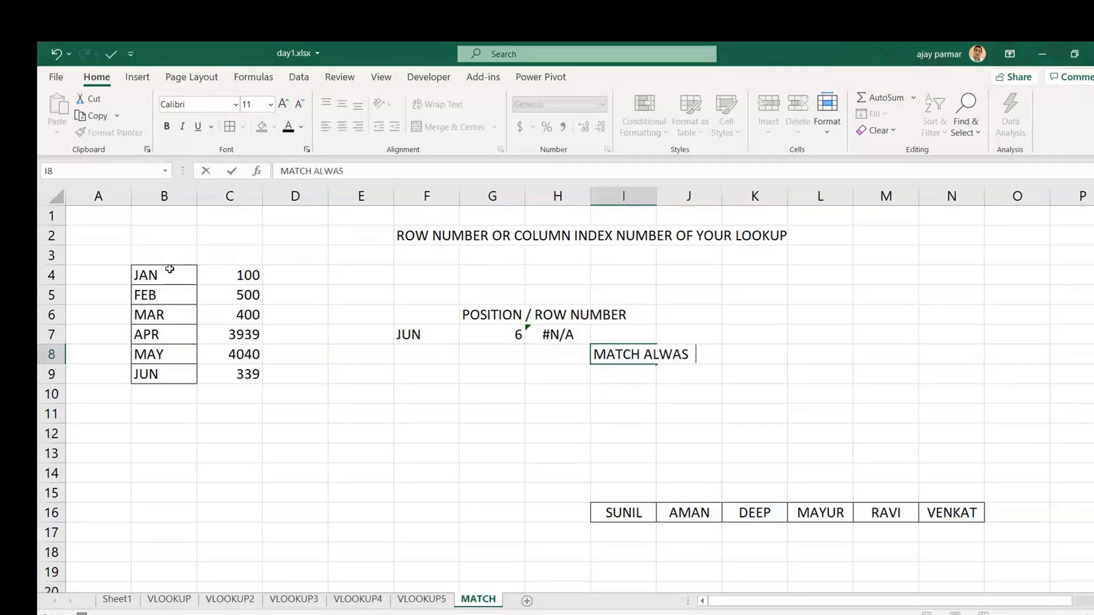
{"action": "type", "text": " ONE COLUM"}
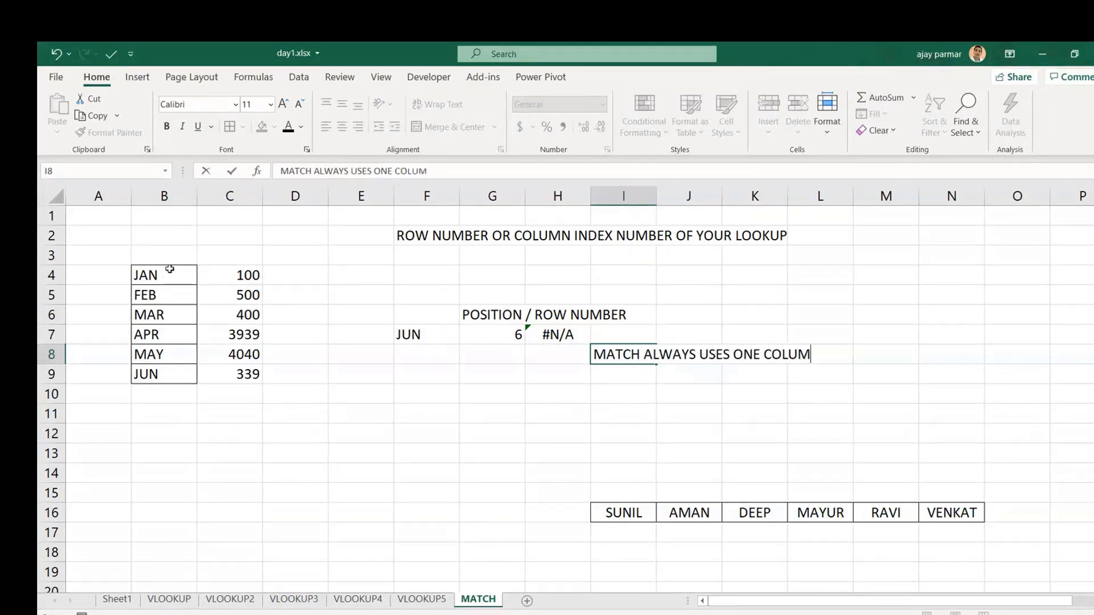
{"action": "type", "text": "N OR ONE ROW "}
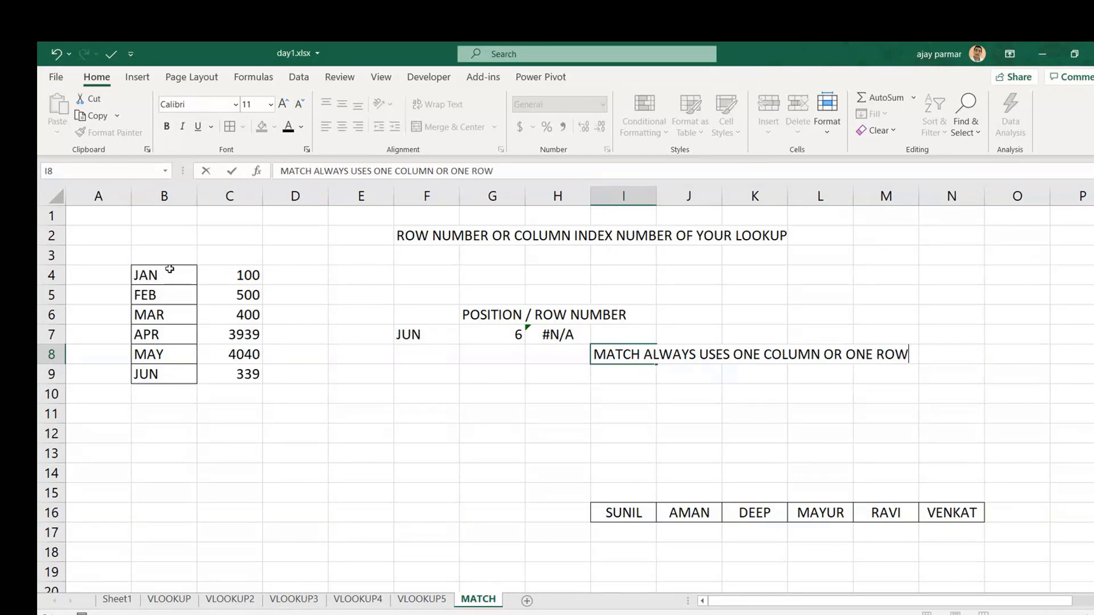
{"action": "type", "text": "AS ITS DATA RA"}
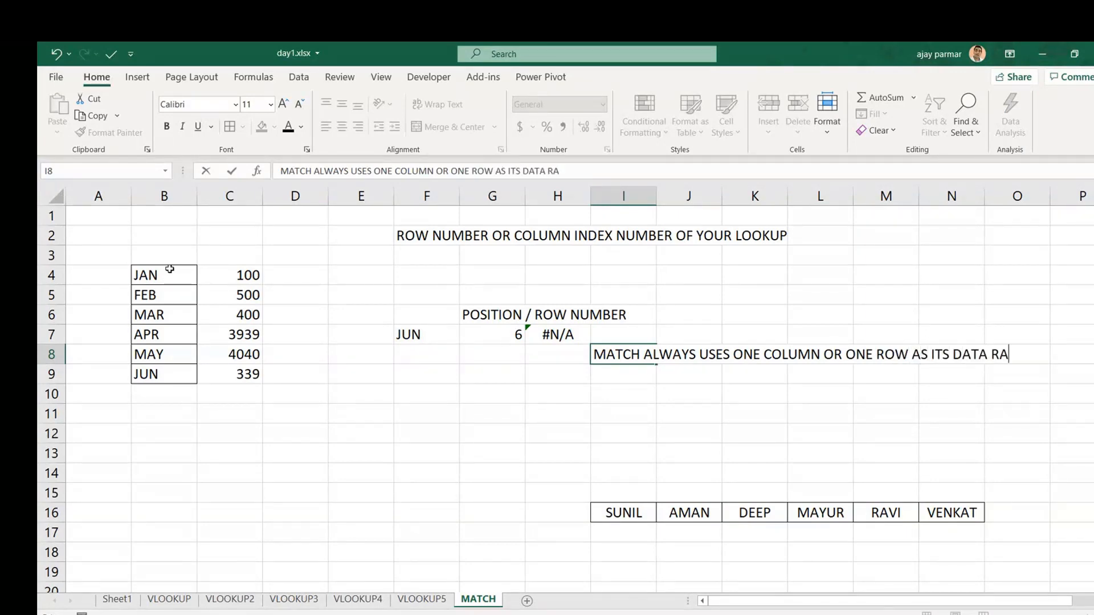
{"action": "key", "text": "BackSpace"}
{"action": "key", "text": "BackSpace"}
{"action": "key", "text": "BackSpace"}
{"action": "key", "text": "BackSpace"}
{"action": "key", "text": "BackSpace"}
{"action": "key", "text": "BackSpace"}
{"action": "key", "text": "BackSpace"}
{"action": "type", "text": "TABLE RANGE"}
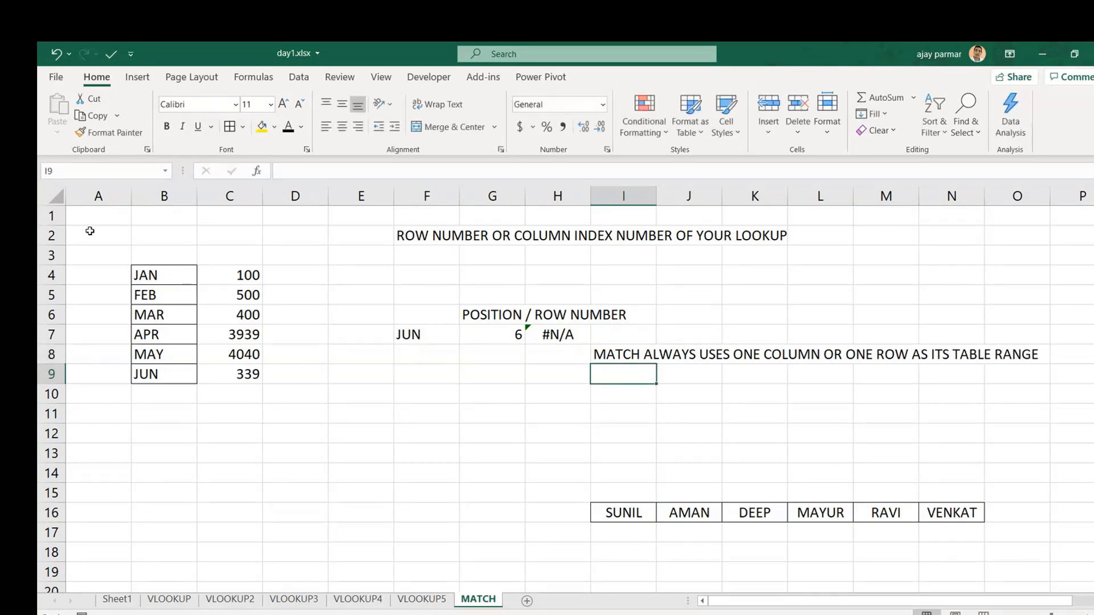
Step: Compare selecting across columns B and C with selecting only the month column B4:B9 as the range for the lookup value in F7
{"action": "left_click", "coordinate": [159, 272]}
{"action": "key", "text": "shift+Right"}
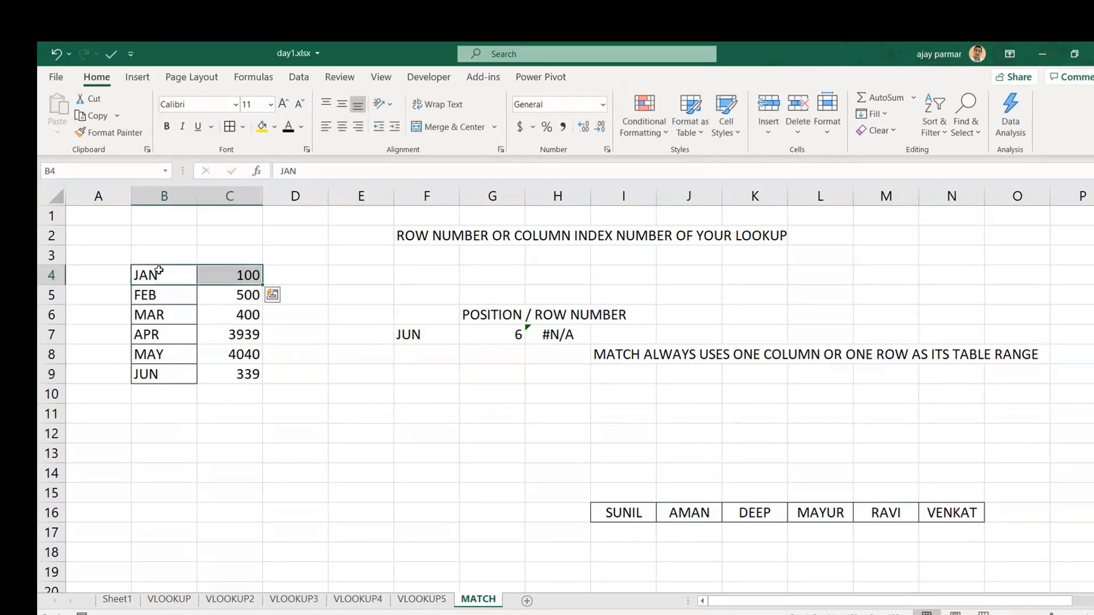
{"action": "key", "text": "shift+Left"}
{"action": "key", "text": "ctrl+shift+Down"}
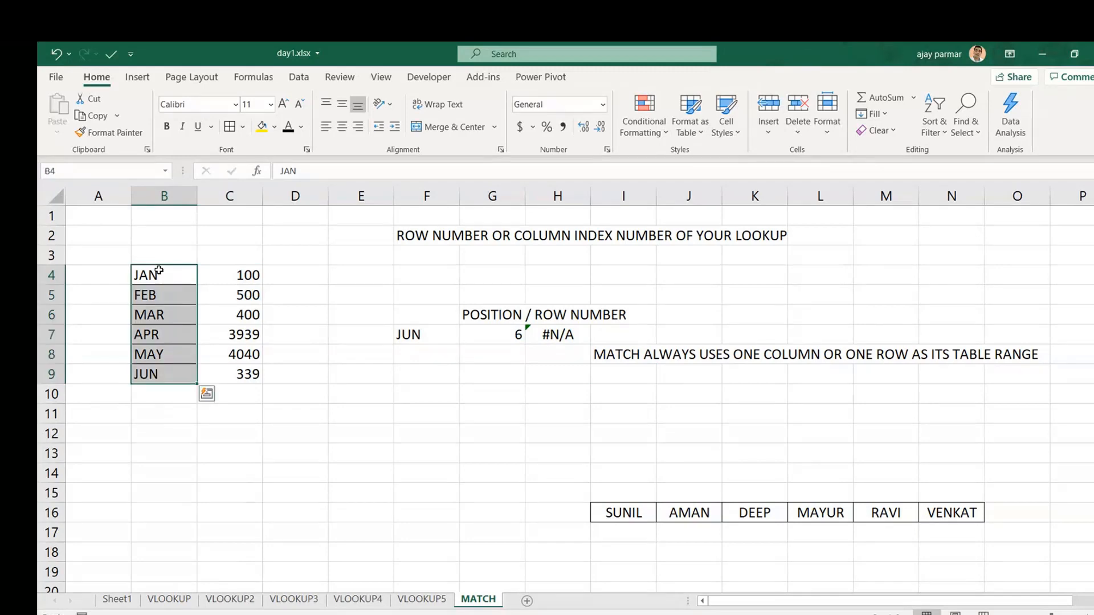
{"action": "left_click", "coordinate": [159, 272]}
{"action": "key", "text": "shift+Right"}
{"action": "key", "text": "shift+Left"}
{"action": "key", "text": "ctrl+shift+Down"}
{"action": "left_click", "coordinate": [428, 338]}
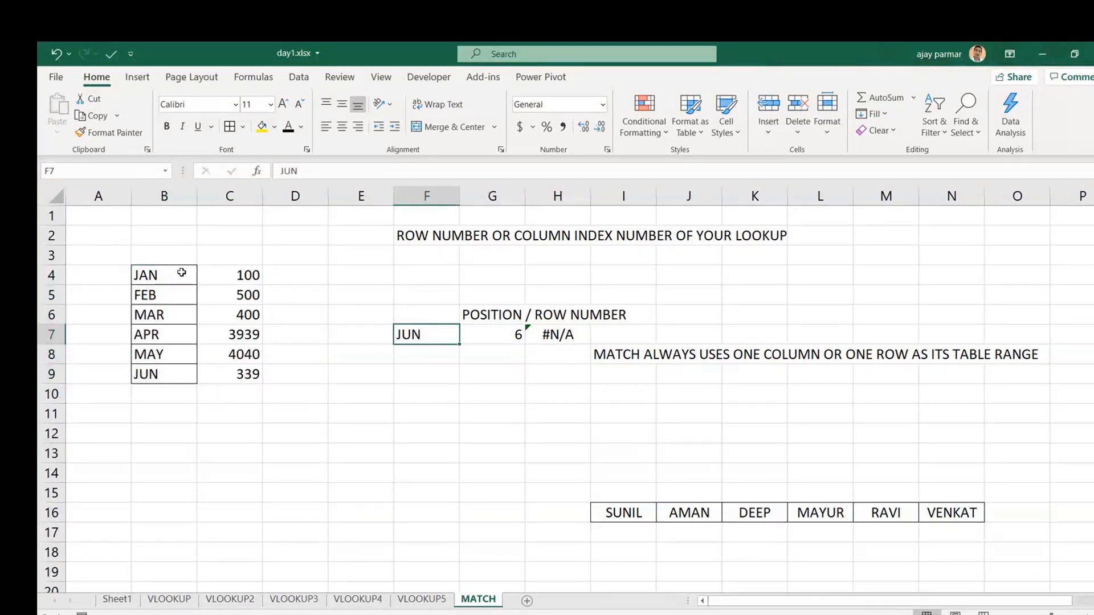
Step: Enter the codes UFH37, HJFDJ23, FJ8, GJGJ9, GFJ9 and GJGJ9 beside the months in A4:A9
{"action": "left_click", "coordinate": [96, 273]}
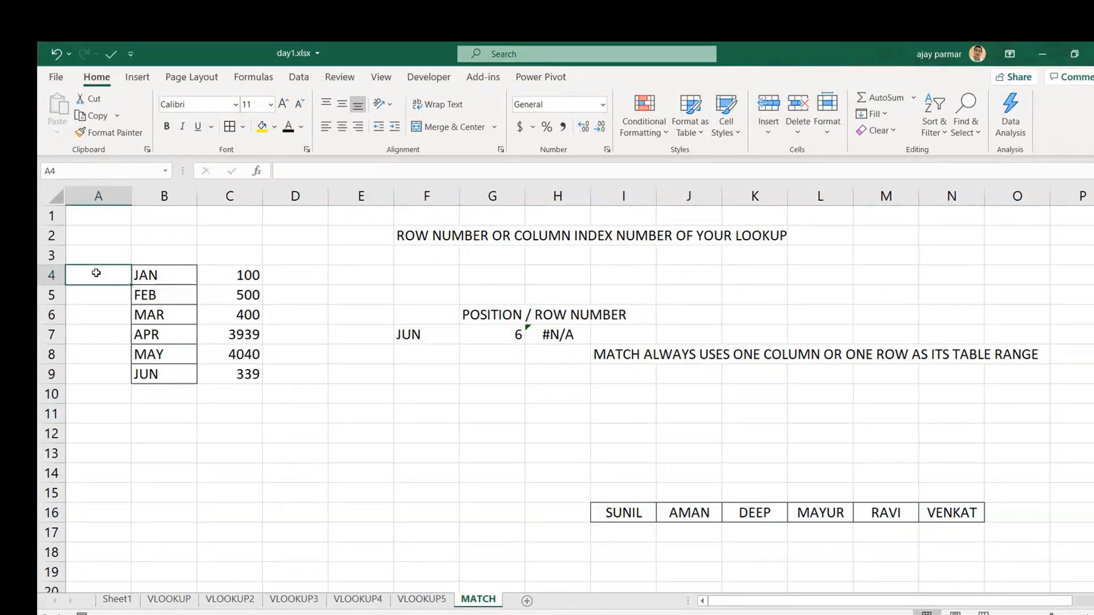
{"action": "type", "text": "UFH"}
{"action": "type", "text": "87"}
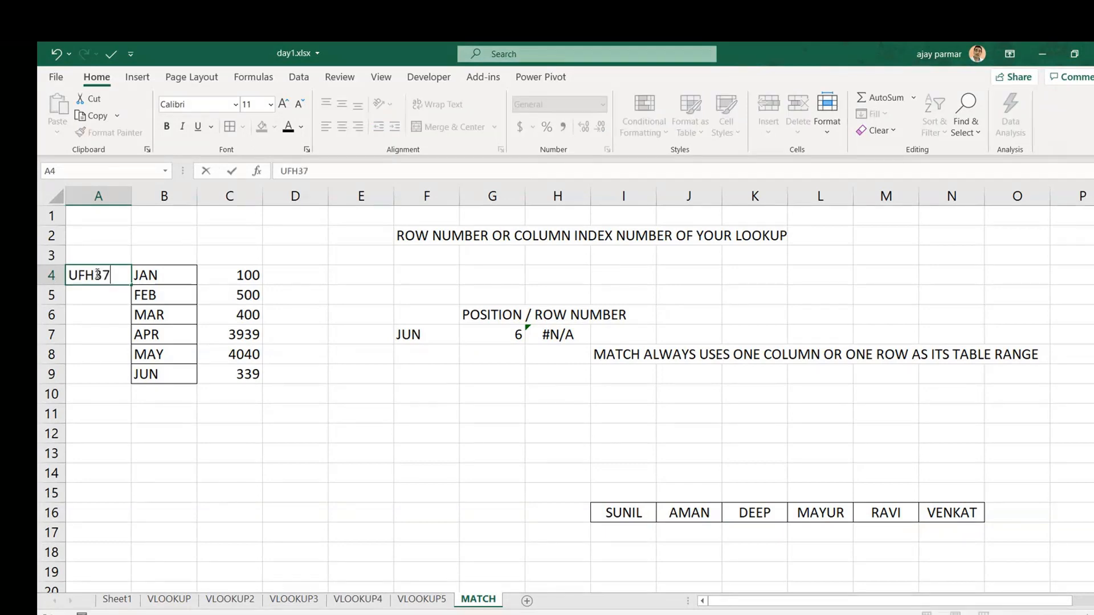
{"action": "key", "text": "Return"}
{"action": "type", "text": "HJFDJ23"}
{"action": "key", "text": "Return"}
{"action": "type", "text": "FJ8"}
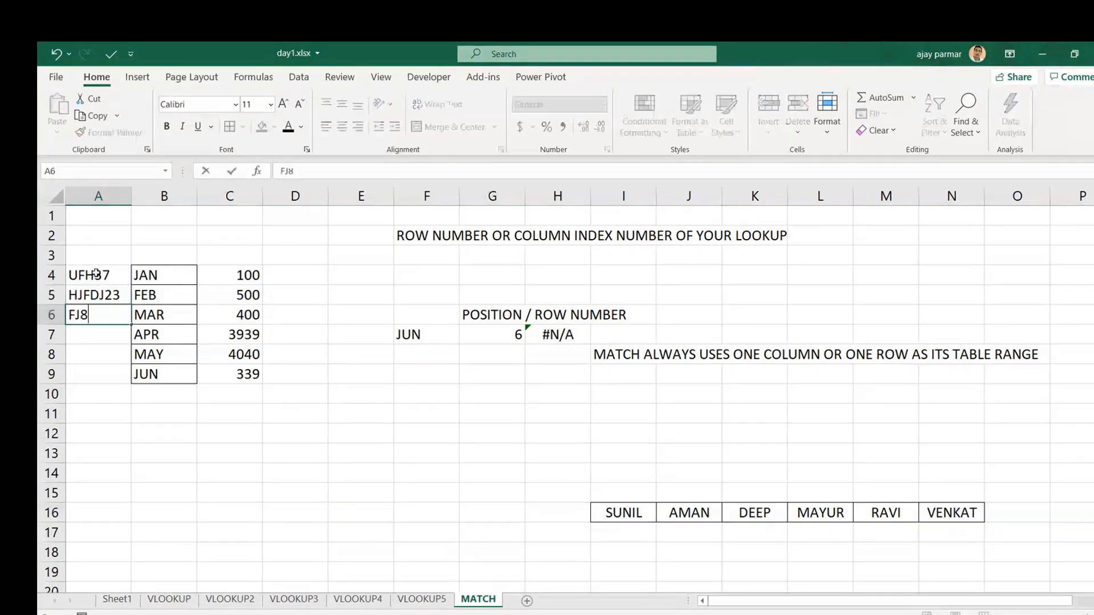
{"action": "key", "text": "Return"}
{"action": "type", "text": "GJGJ9"}
{"action": "key", "text": "Return"}
{"action": "type", "text": "GFJ9"}
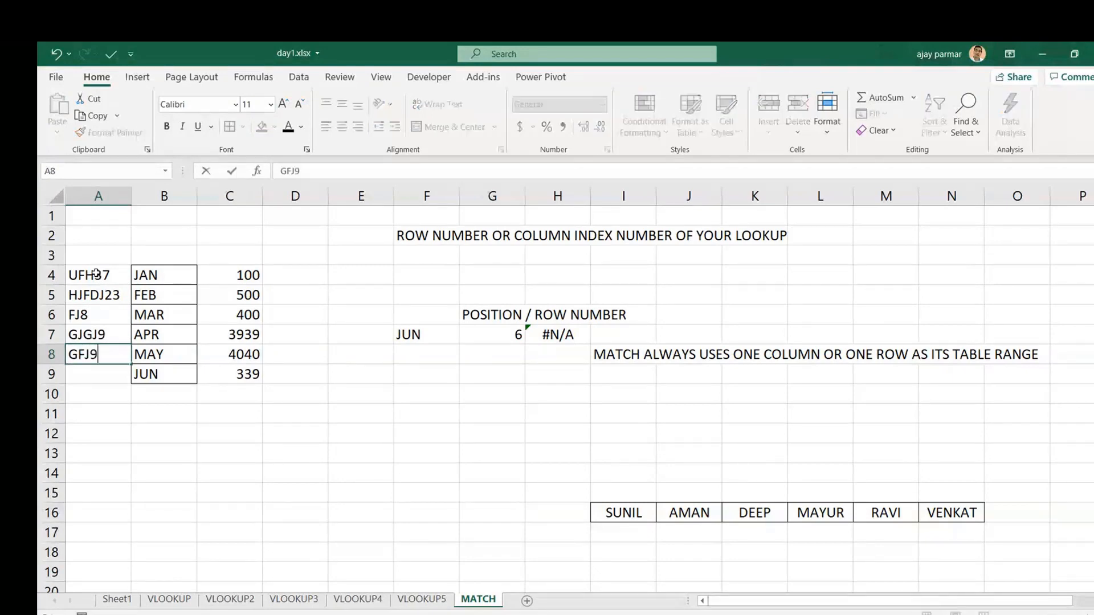
{"action": "key", "text": "Return"}
{"action": "type", "text": "GJ"}
{"action": "key", "text": "Return"}
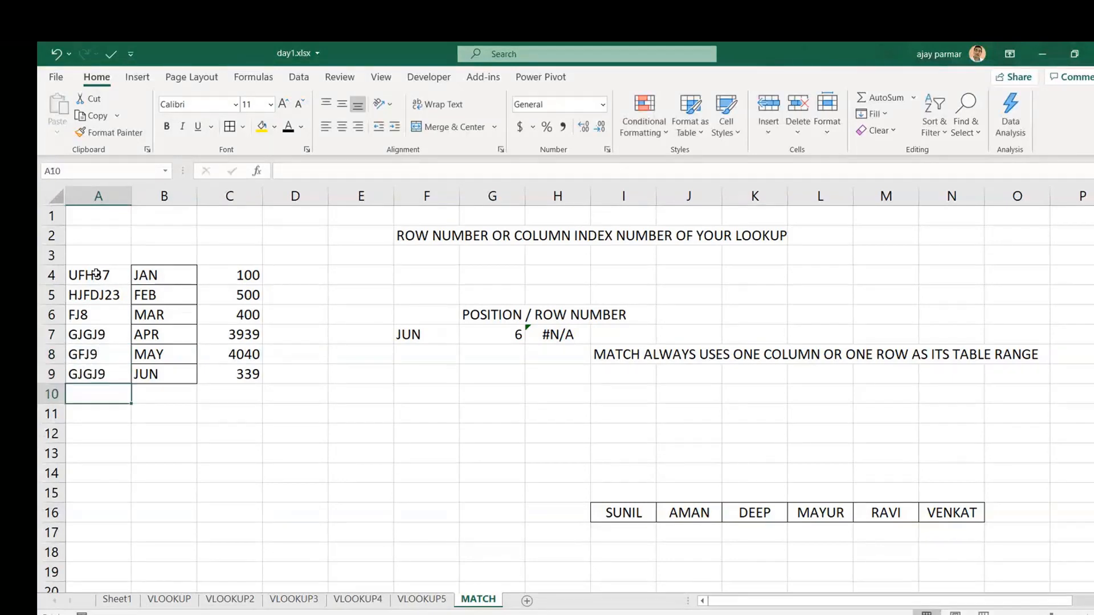
Step: Fill the lookup cell F7 with yellow and review the month list B4:B9 and the formula in G7
{"action": "left_click", "coordinate": [431, 332]}
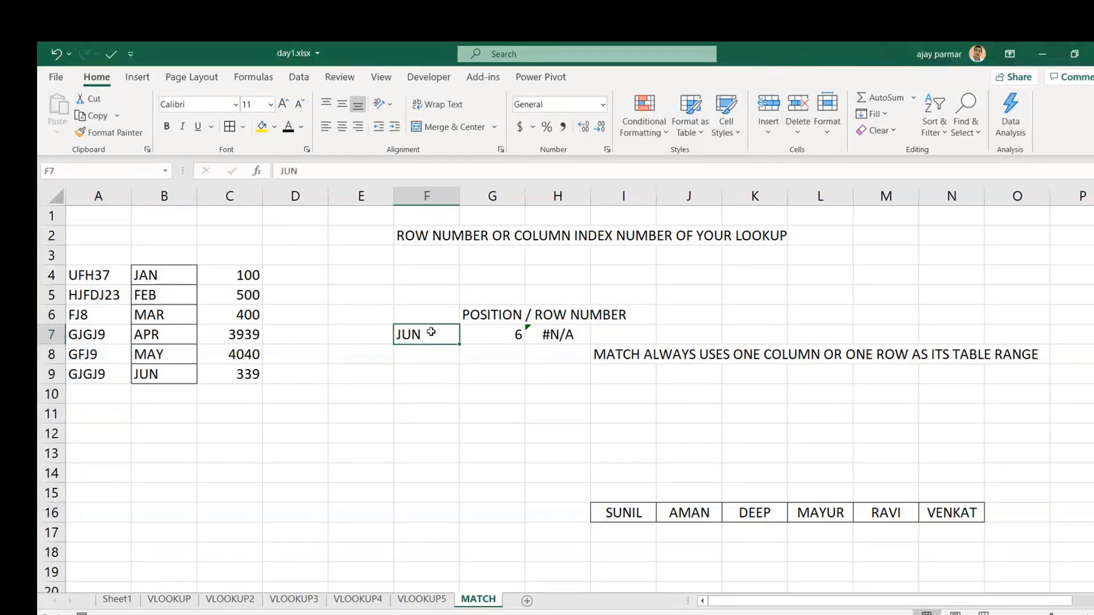
{"action": "left_click", "coordinate": [261, 126]}
{"action": "left_click", "coordinate": [157, 273]}
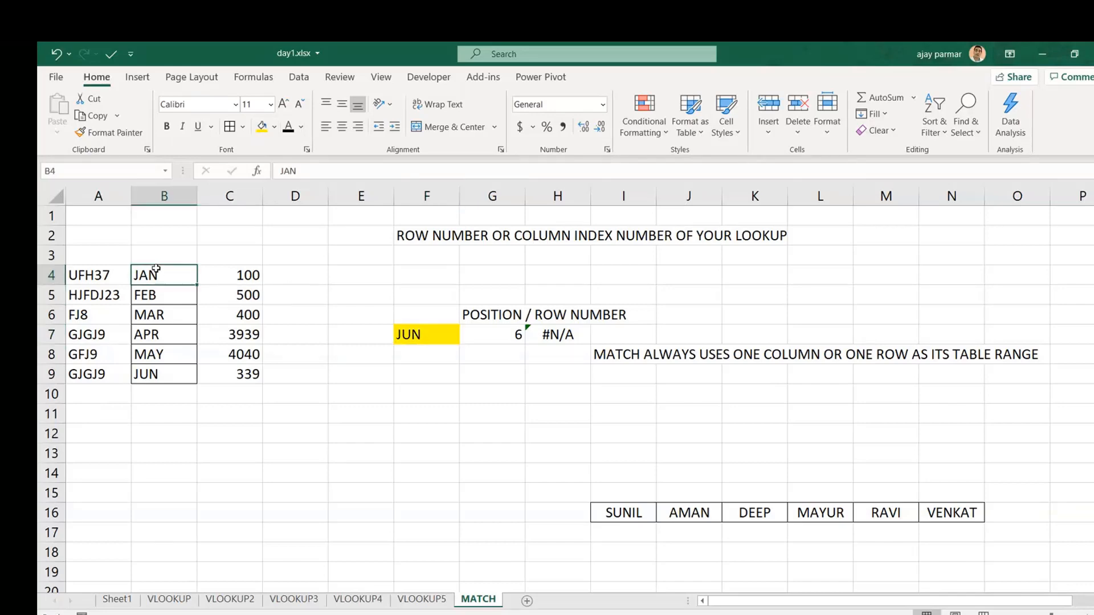
{"action": "key", "text": "ctrl+shift+Down"}
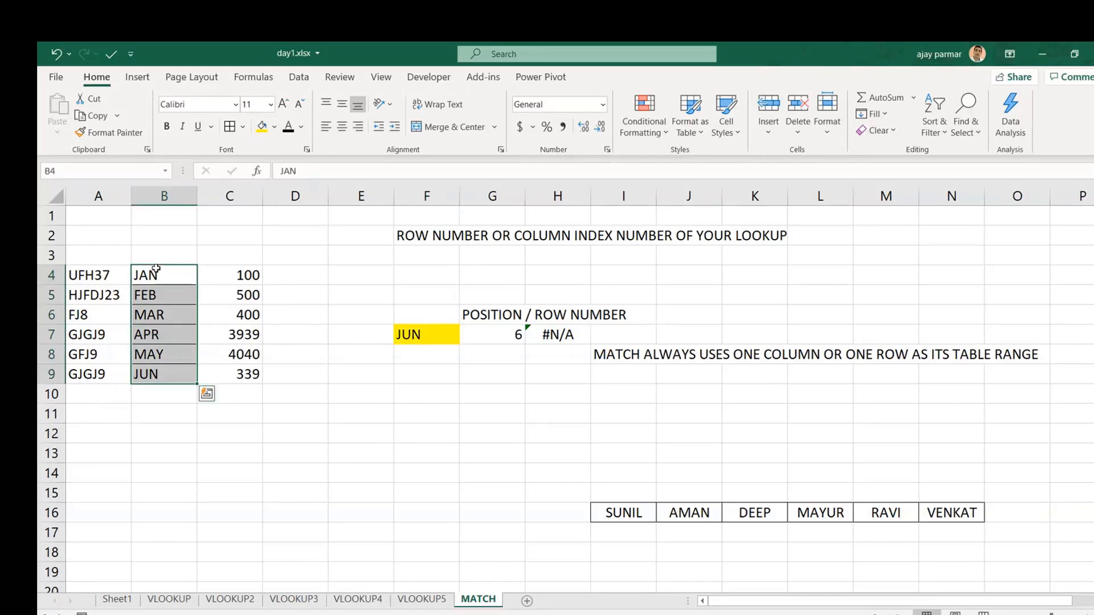
{"action": "left_click", "coordinate": [438, 331]}
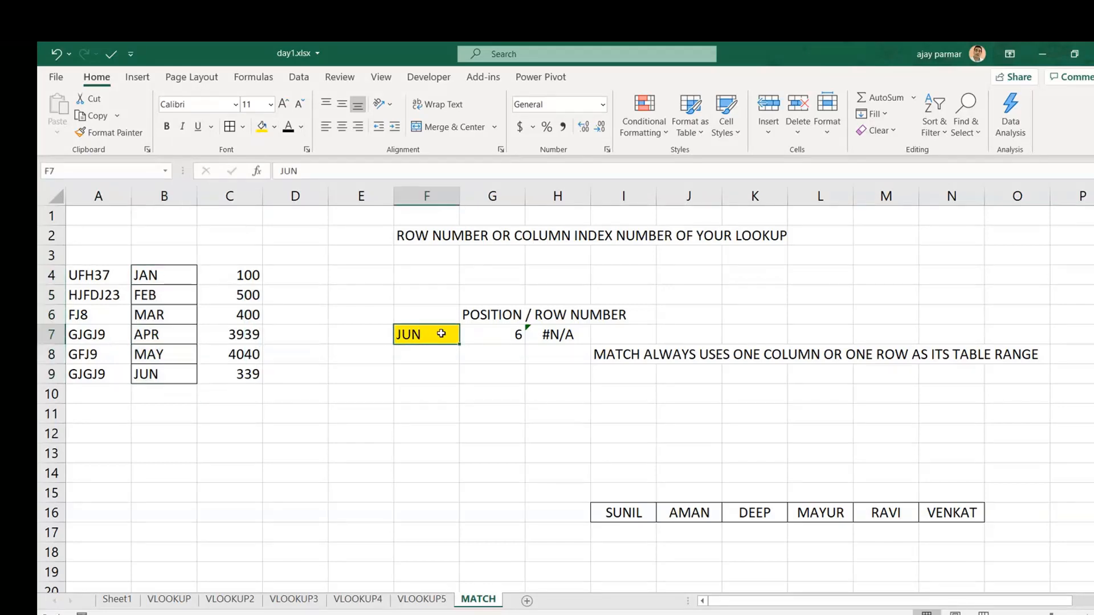
{"action": "left_click", "coordinate": [493, 332]}
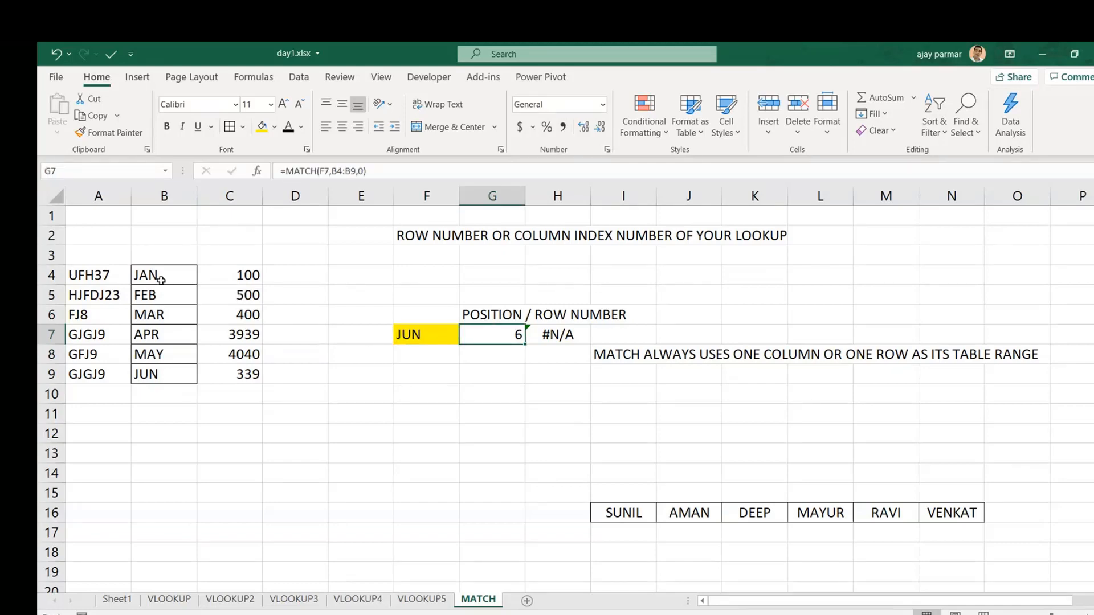
Step: Mark the two-column MATCH formula in H7 as incorrect by entering wrong-- in I7
{"action": "left_click", "coordinate": [558, 337]}
{"action": "left_click", "coordinate": [625, 337]}
{"action": "type", "text": "wron"}
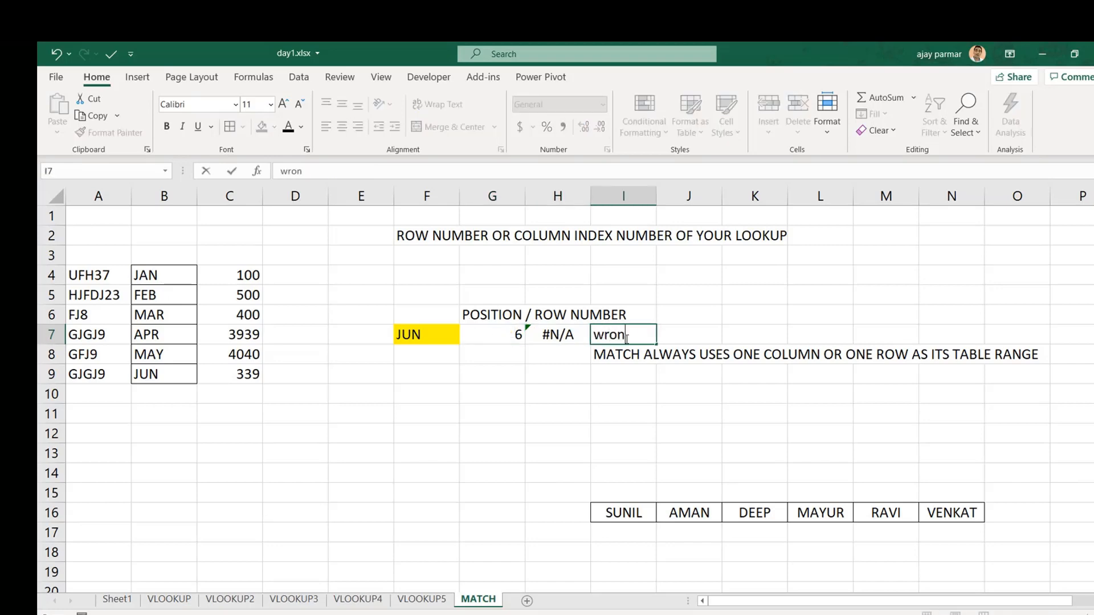
{"action": "type", "text": "g--"}
{"action": "key", "text": "Return"}
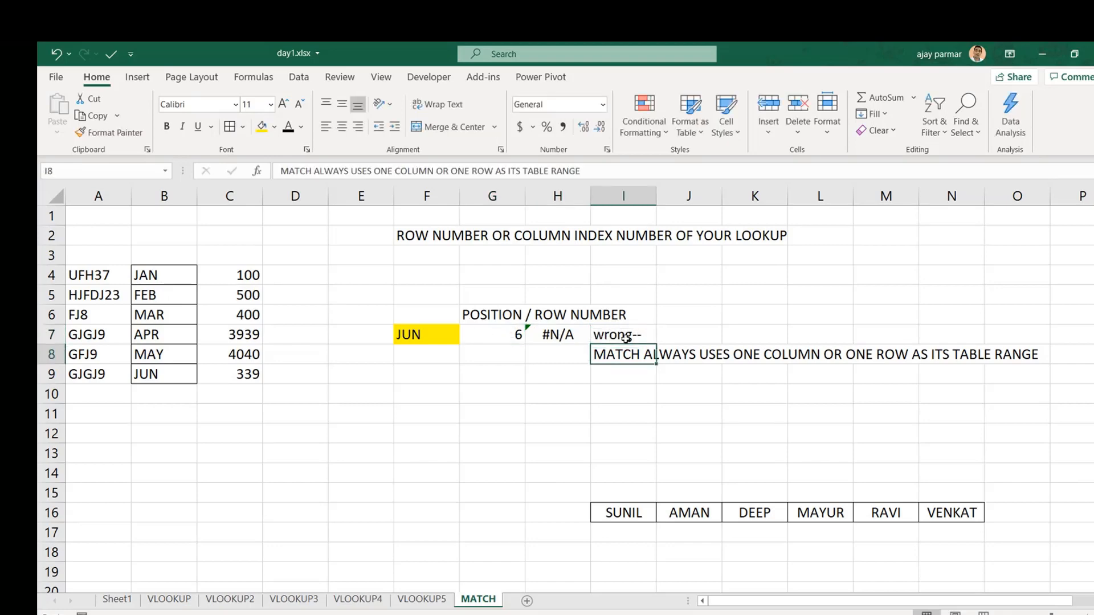
Step: Review the horizontal name list I16:N16 and enter its fourth name in E18 as the lookup value
{"action": "left_click", "coordinate": [633, 514]}
{"action": "key", "text": "ctrl+shift+Right"}
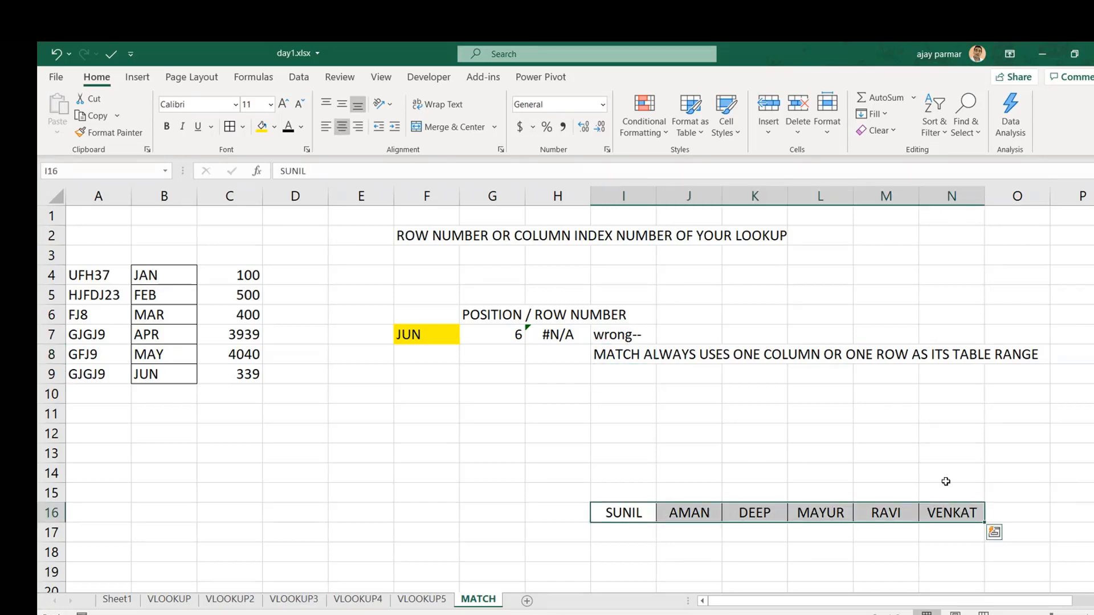
{"action": "scroll", "coordinate": [538, 399], "scroll_direction": "down", "scroll_amount": 1}
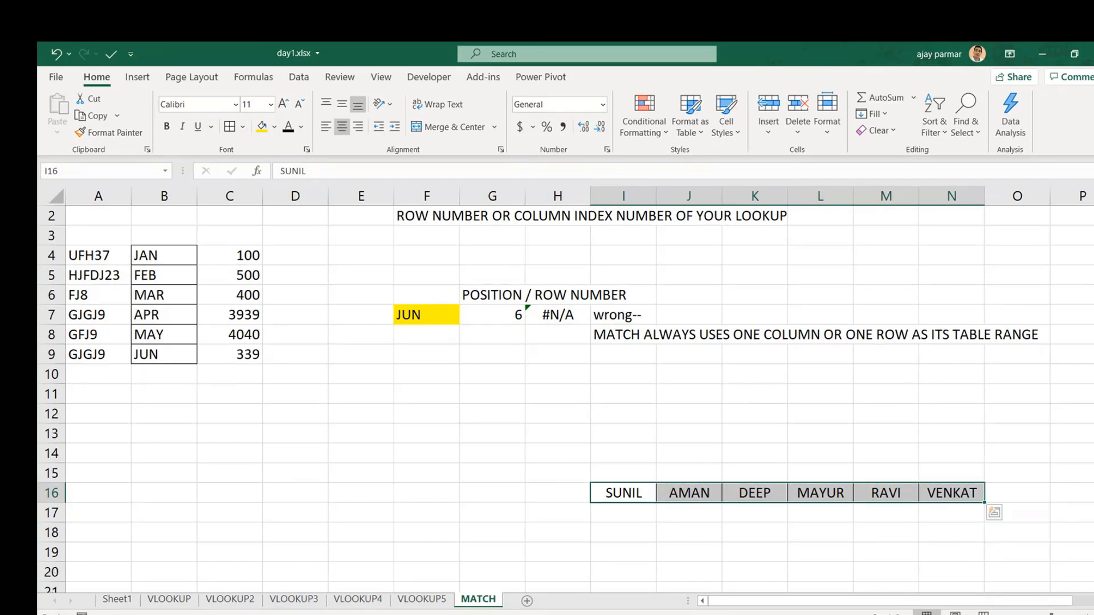
{"action": "left_click", "coordinate": [357, 525]}
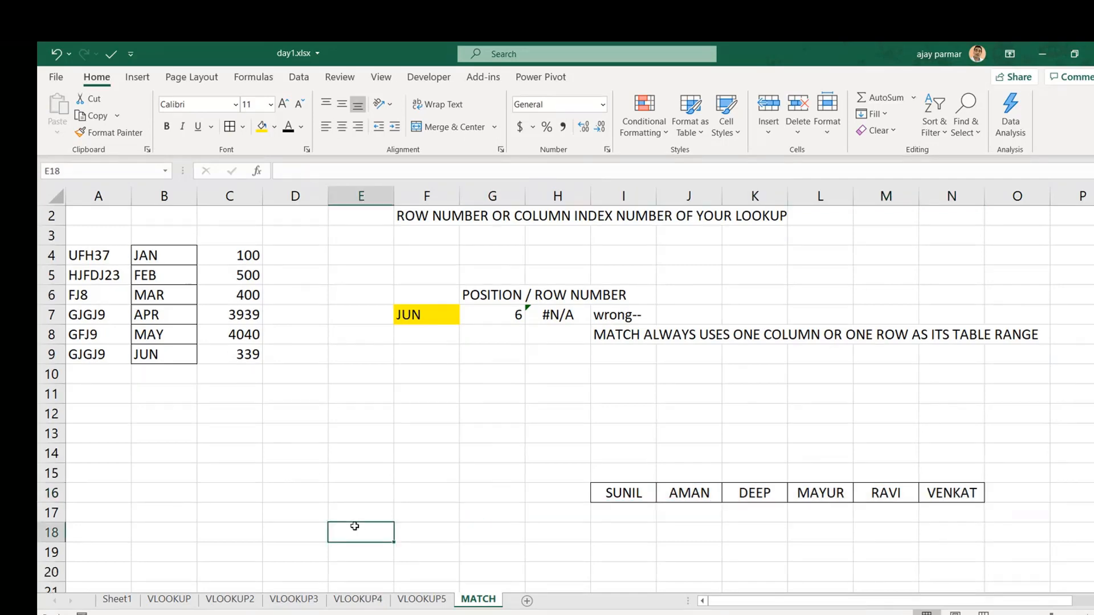
{"action": "type", "text": "ma"}
{"action": "key", "text": "BackSpace"}
{"action": "key", "text": "BackSpace"}
{"action": "type", "text": "MAR"}
{"action": "key", "text": "BackSpace"}
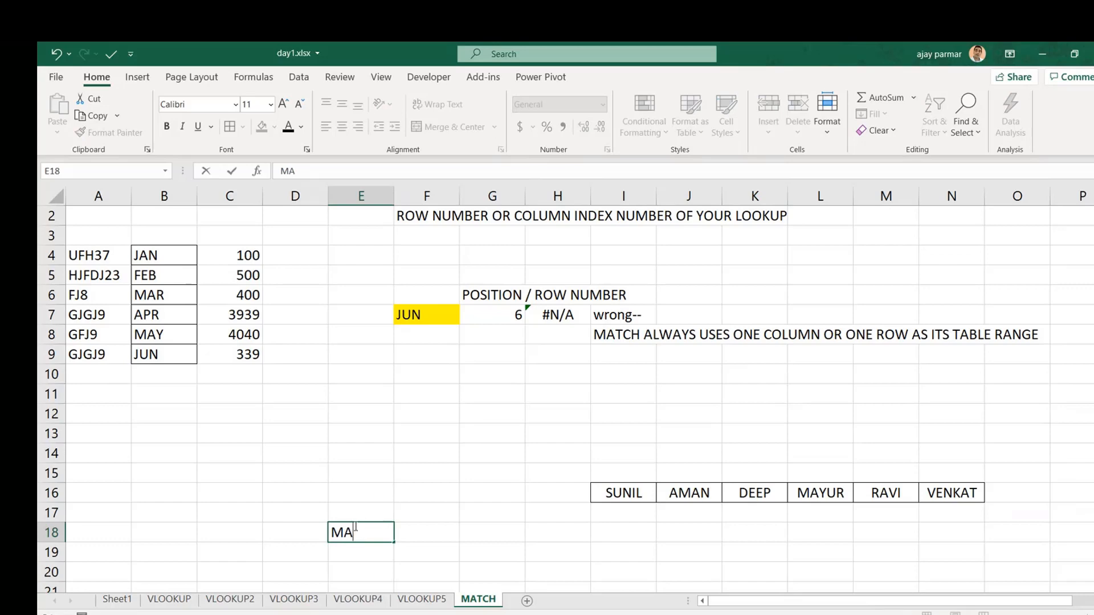
{"action": "type", "text": "YUR"}
{"action": "key", "text": "Tab"}
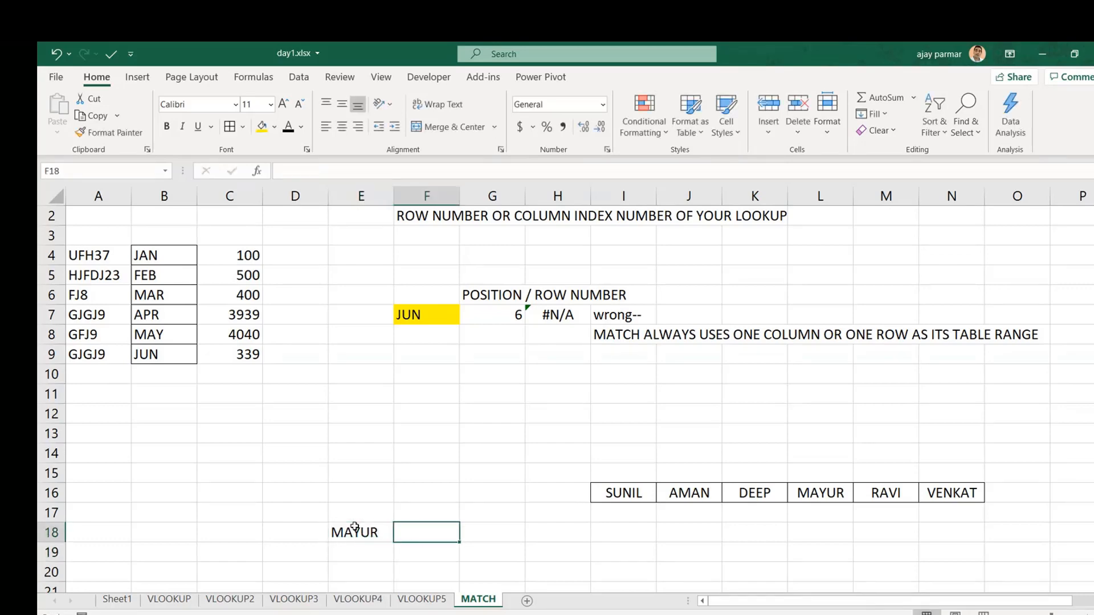
Step: Enter =MATCH(E18,I16:N16,0) in F18 to find the lookup name's exact position in the horizontal name list
{"action": "type", "text": "=MATCH("}
{"action": "left_click", "coordinate": [355, 527]}
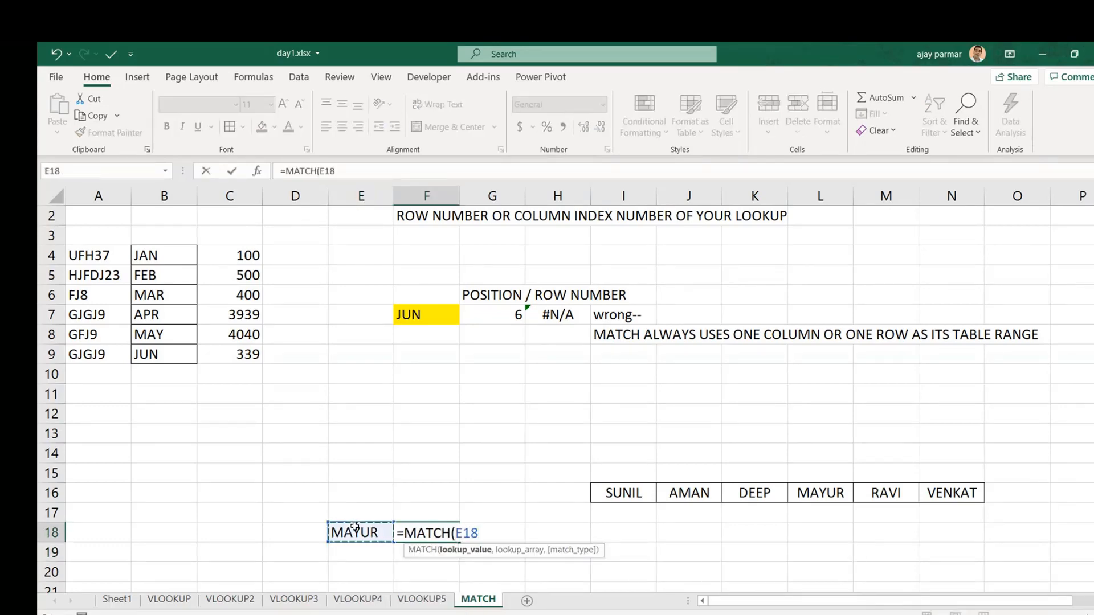
{"action": "type", "text": ","}
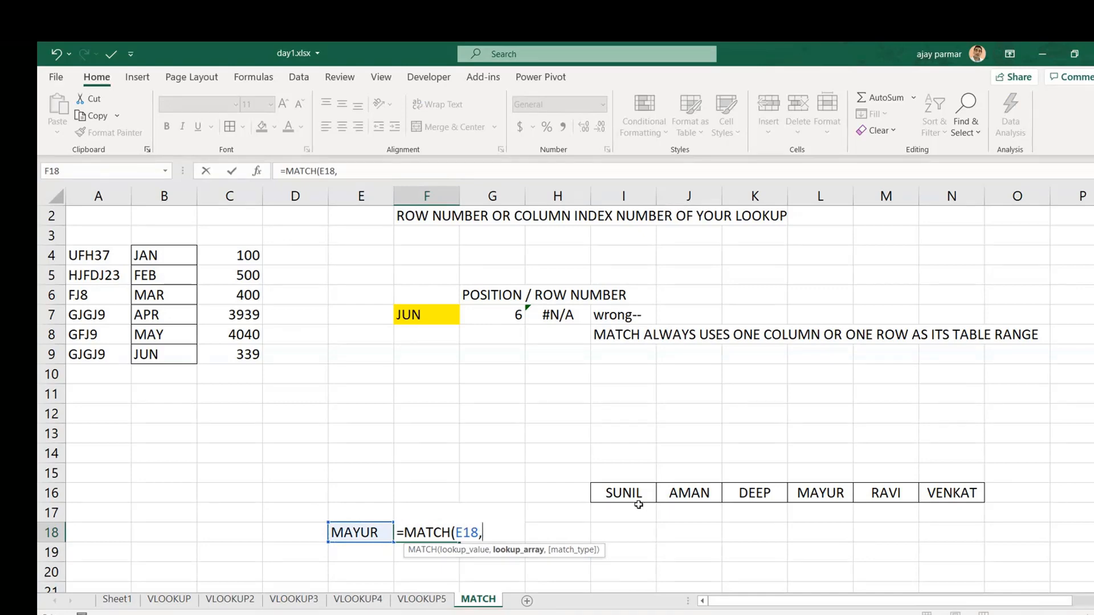
{"action": "left_click_drag", "start_coordinate": [631, 498], "coordinate": [977, 515]}
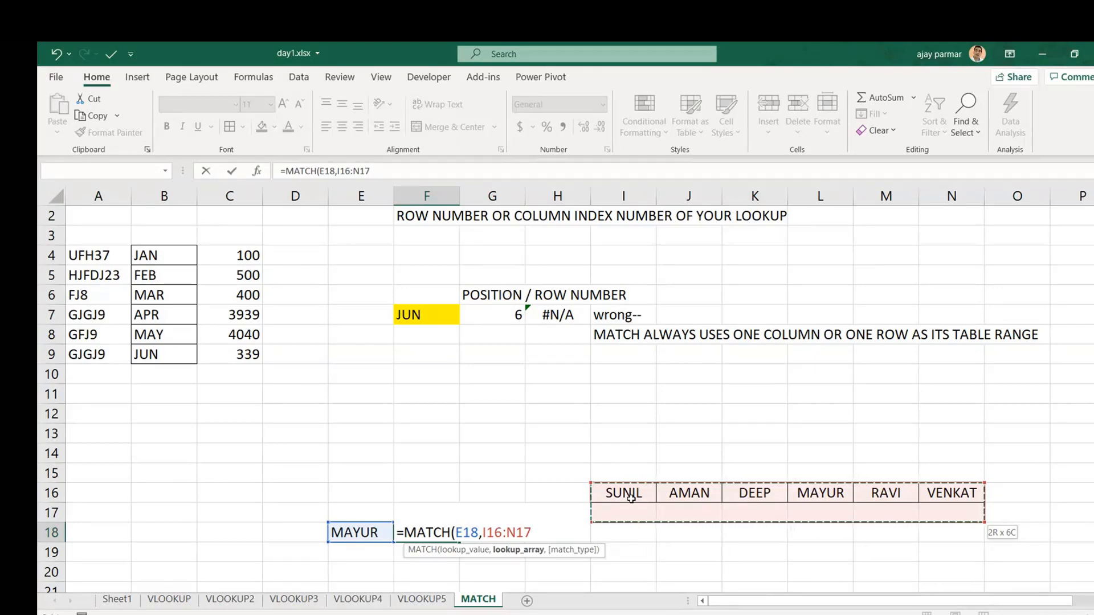
{"action": "key", "text": "shift+Up"}
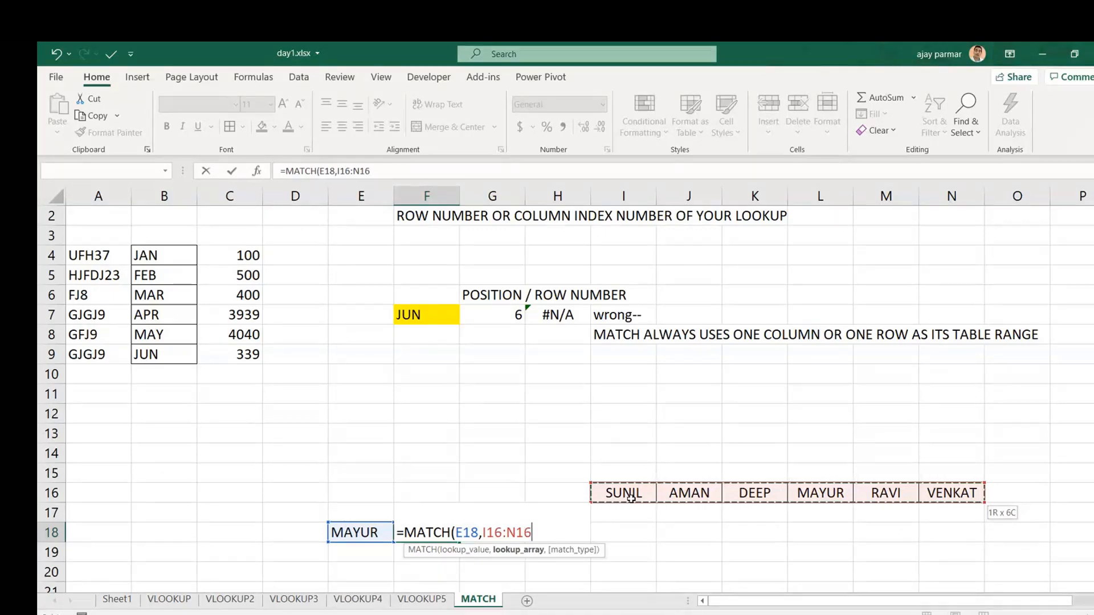
{"action": "type", "text": ",0"}
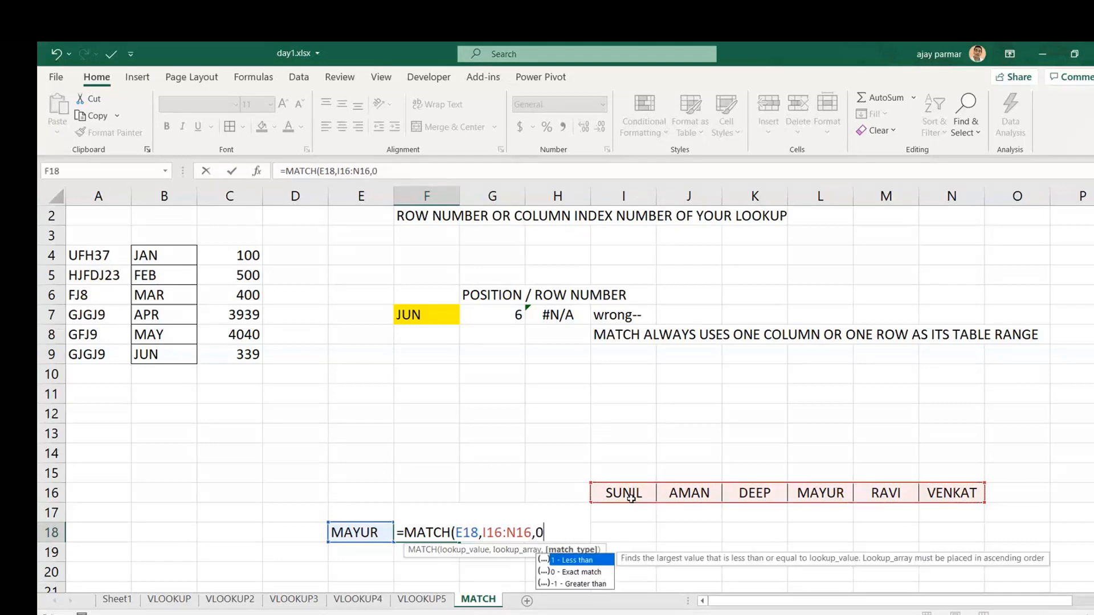
{"action": "type", "text": ")"}
{"action": "key", "text": "Return"}
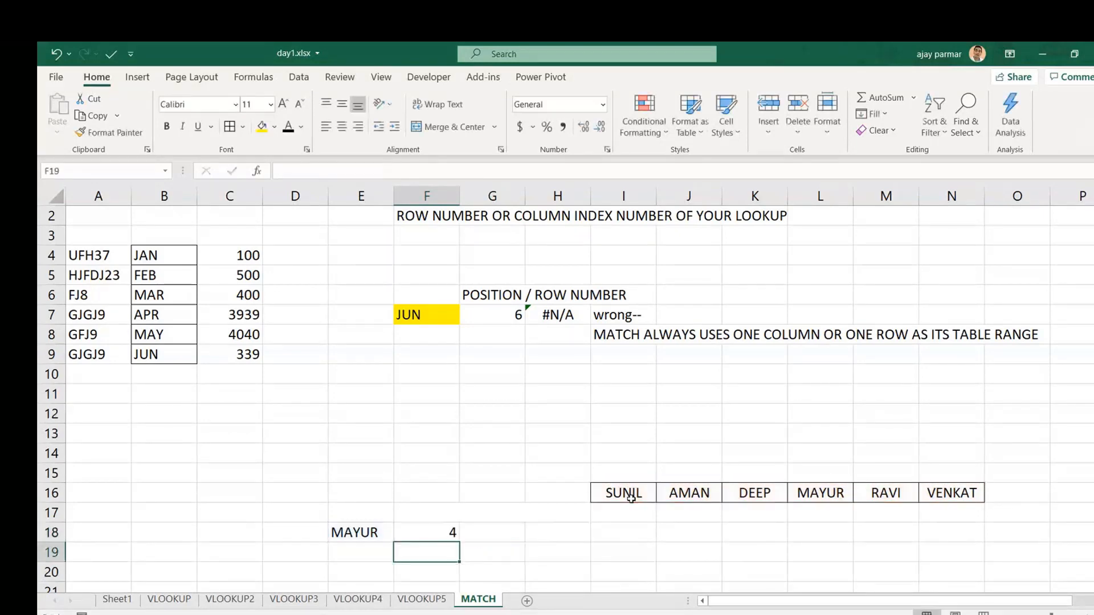
Step: Test the MATCH formula in F18 by replacing the lookup value in E18 with the fifth name of the list
{"action": "key", "text": "Up"}
{"action": "key", "text": "Left"}
{"action": "key", "text": "Up"}
{"action": "key", "text": "Right"}
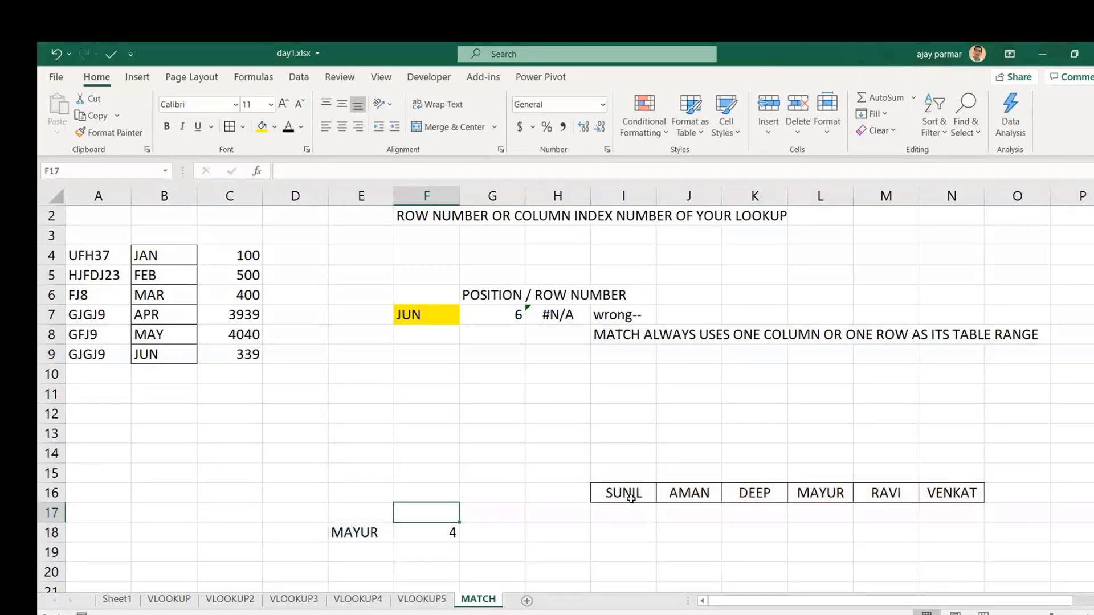
{"action": "key", "text": "Down"}
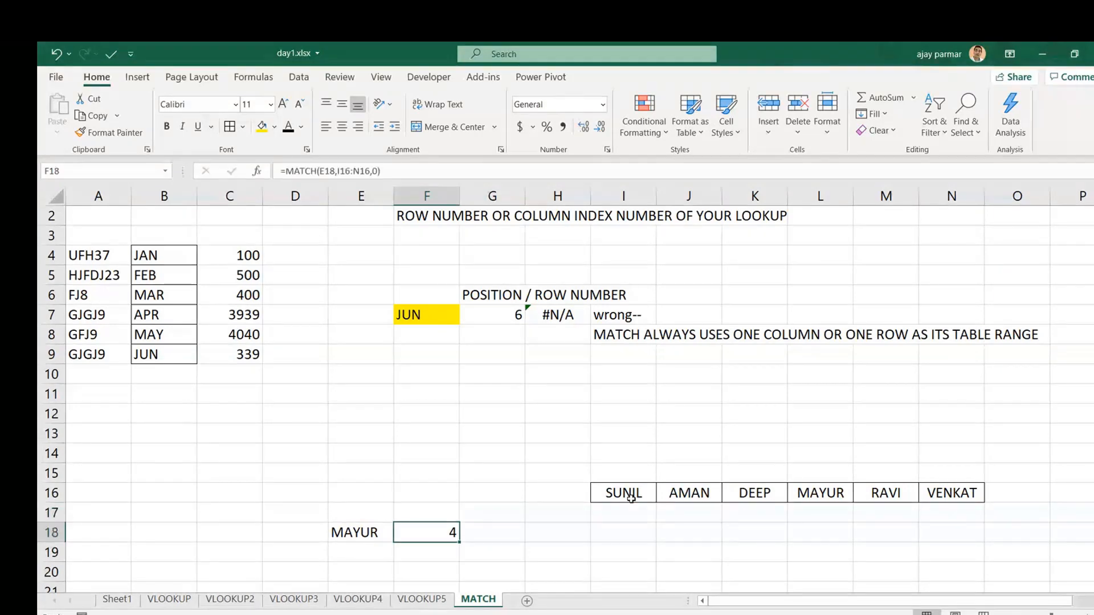
{"action": "key", "text": "Left"}
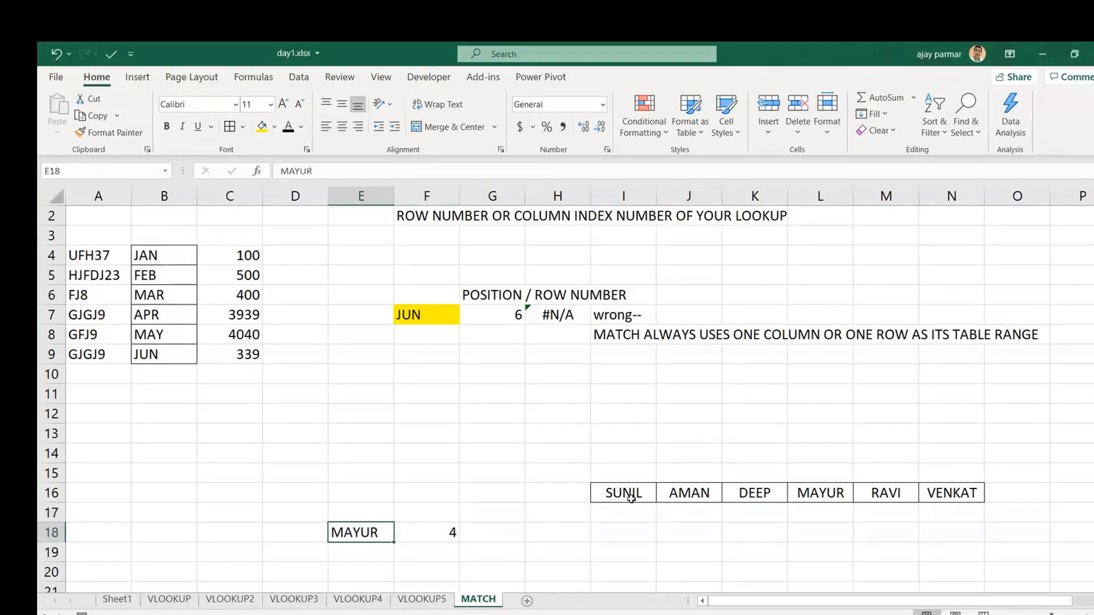
{"action": "type", "text": "RAVI"}
{"action": "key", "text": "Return"}
{"action": "key", "text": "Up"}
{"action": "key", "text": "Right"}
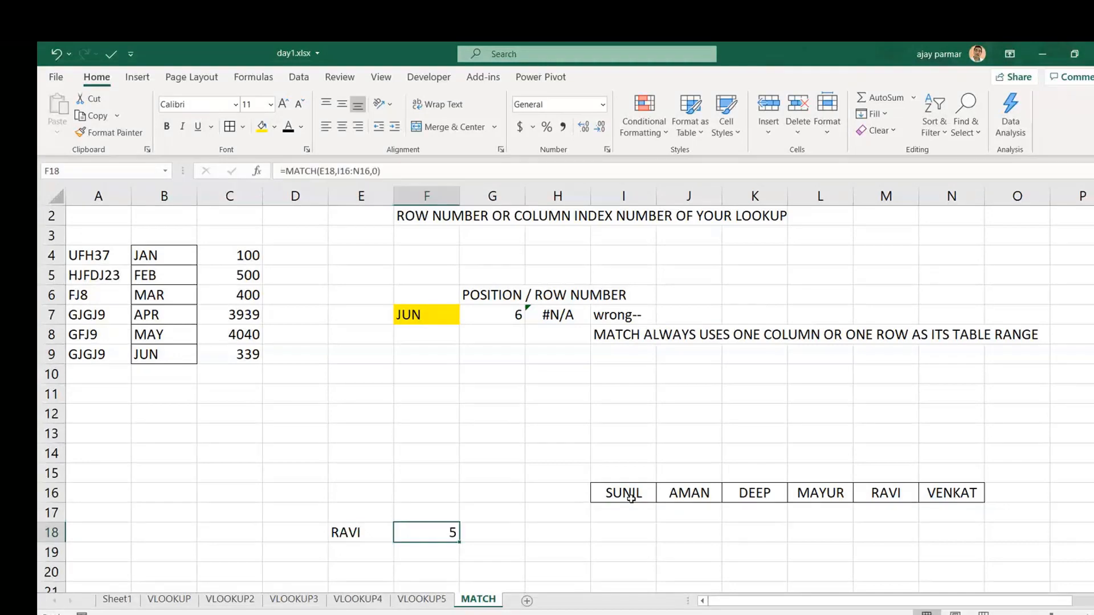
Step: Replace the lookup value in E18 with the sixth name of the horizontal list
{"action": "key", "text": "Left"}
{"action": "type", "text": "VENTK"}
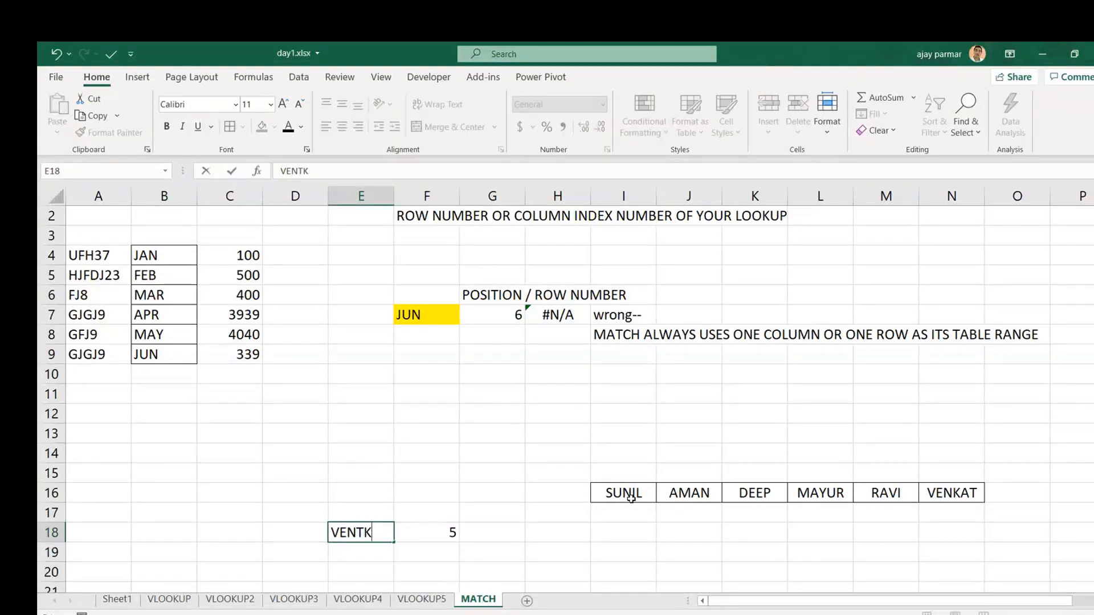
{"action": "key", "text": "BackSpace"}
{"action": "key", "text": "BackSpace"}
{"action": "type", "text": "KAT"}
{"action": "key", "text": "Return"}
{"action": "key", "text": "Up"}
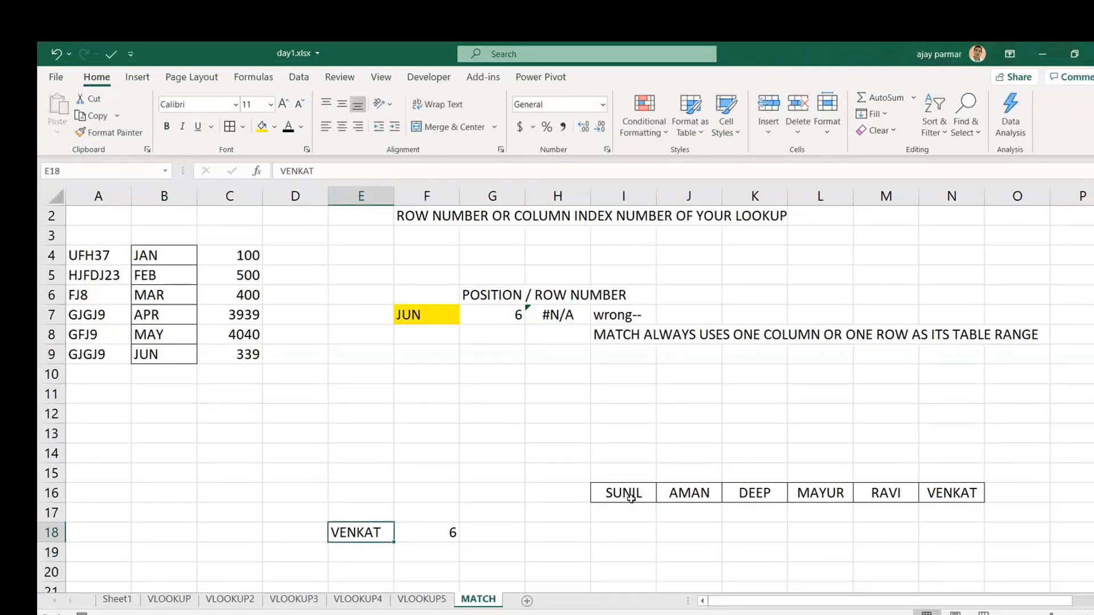
Step: Replace the lookup value in E18 with the first name of the list and check the formula in F18
{"action": "type", "text": "SUNIL"}
{"action": "key", "text": "Return"}
{"action": "key", "text": "Up"}
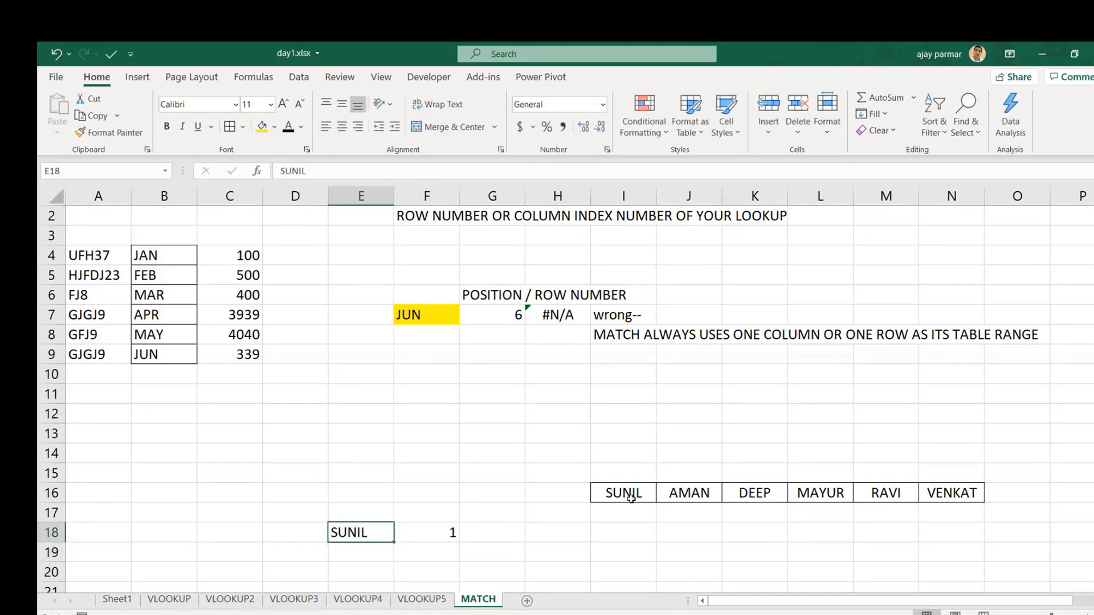
{"action": "key", "text": "Right"}
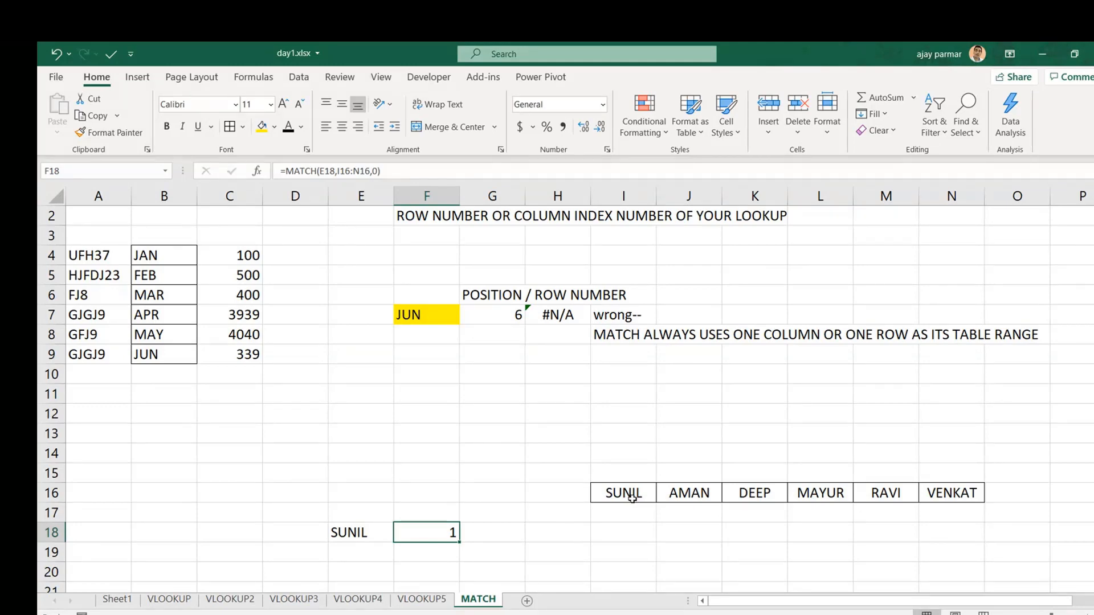
Step: Review the lookup value and MATCH result in row 18 and enter the label Col index in F17
{"action": "scroll", "coordinate": [632, 498], "scroll_direction": "down", "scroll_amount": 1}
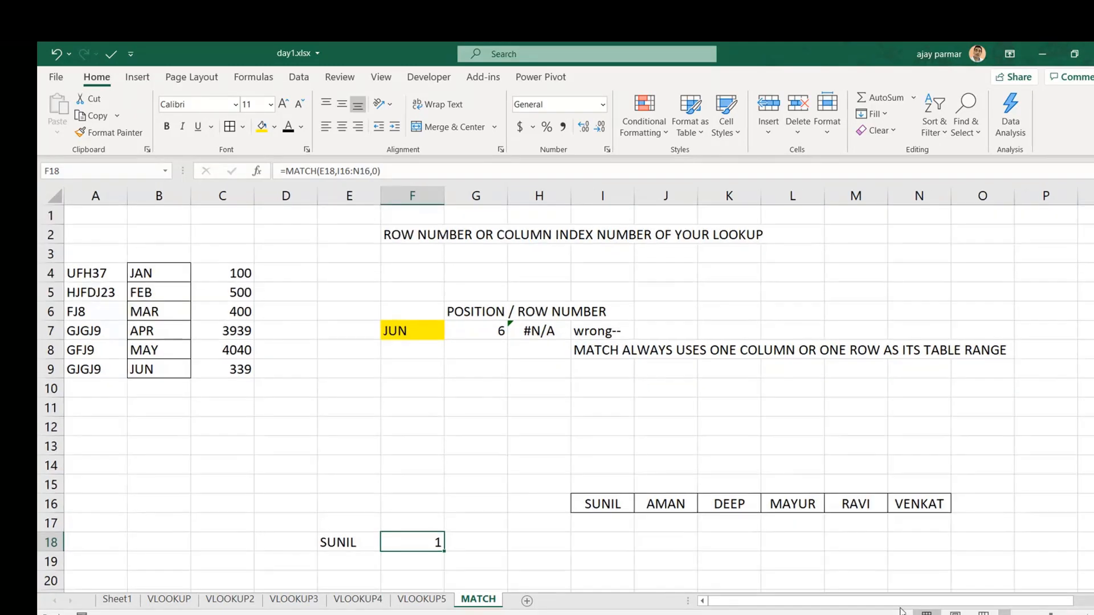
{"action": "left_click", "coordinate": [348, 539]}
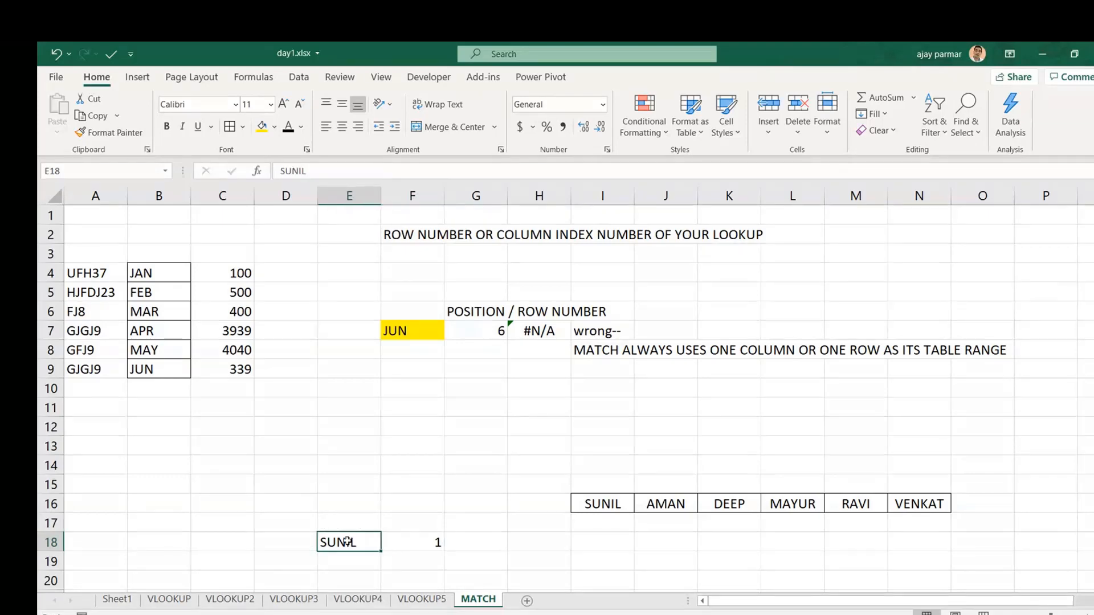
{"action": "left_click", "coordinate": [402, 549]}
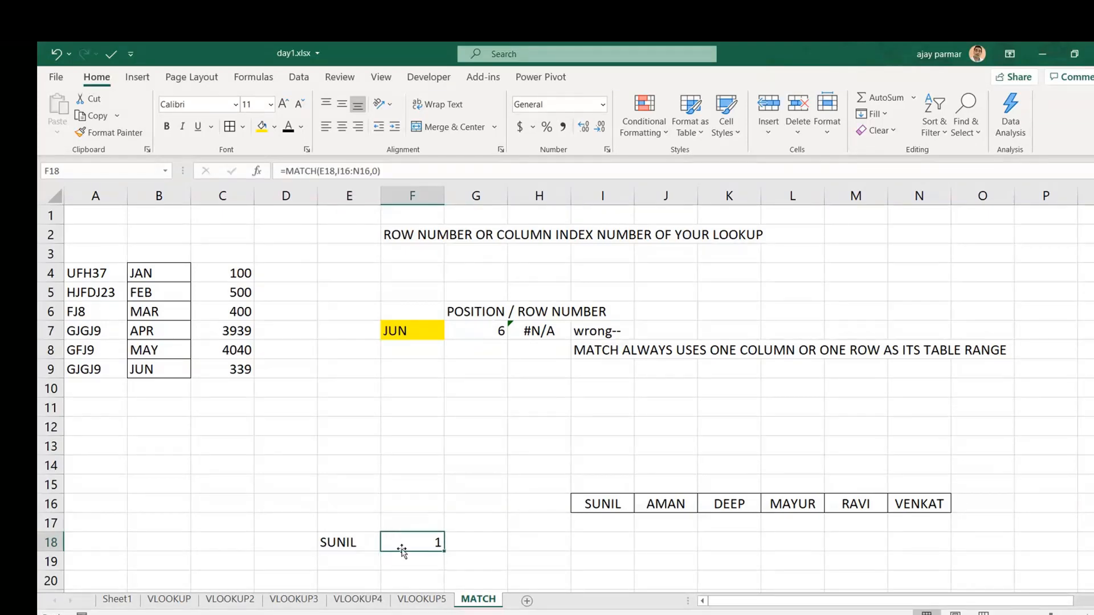
{"action": "left_click", "coordinate": [346, 542]}
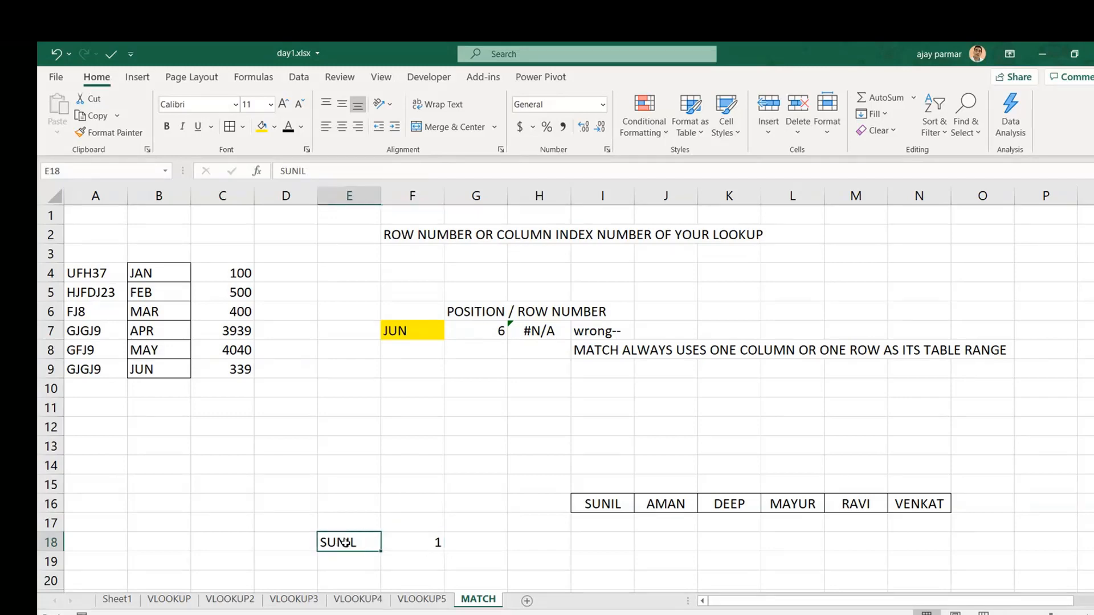
{"action": "left_click", "coordinate": [409, 542]}
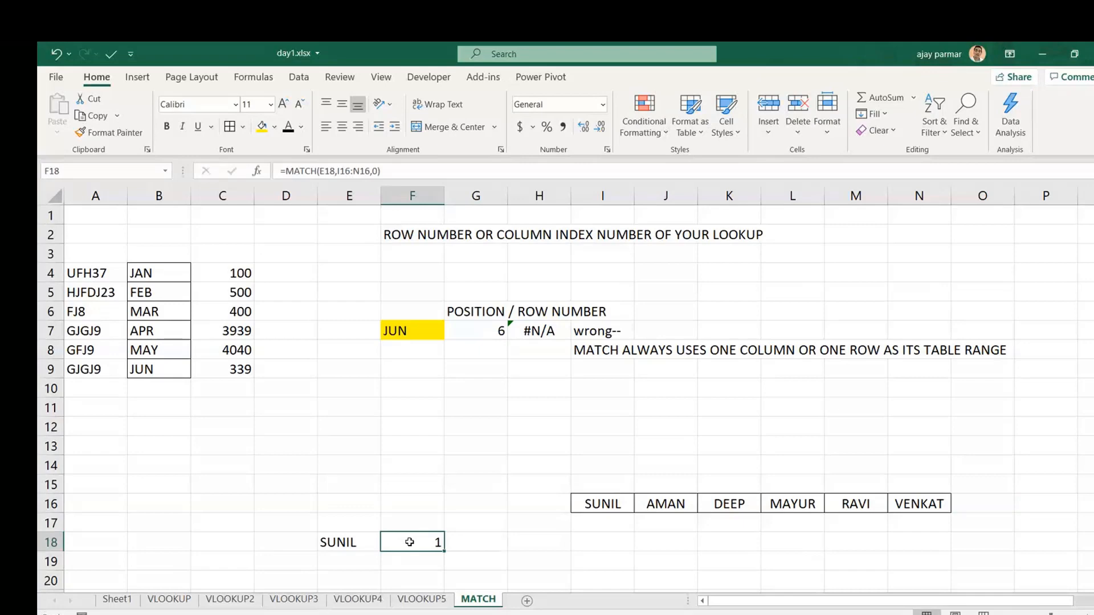
{"action": "left_click", "coordinate": [411, 522]}
{"action": "type", "text": "CO"}
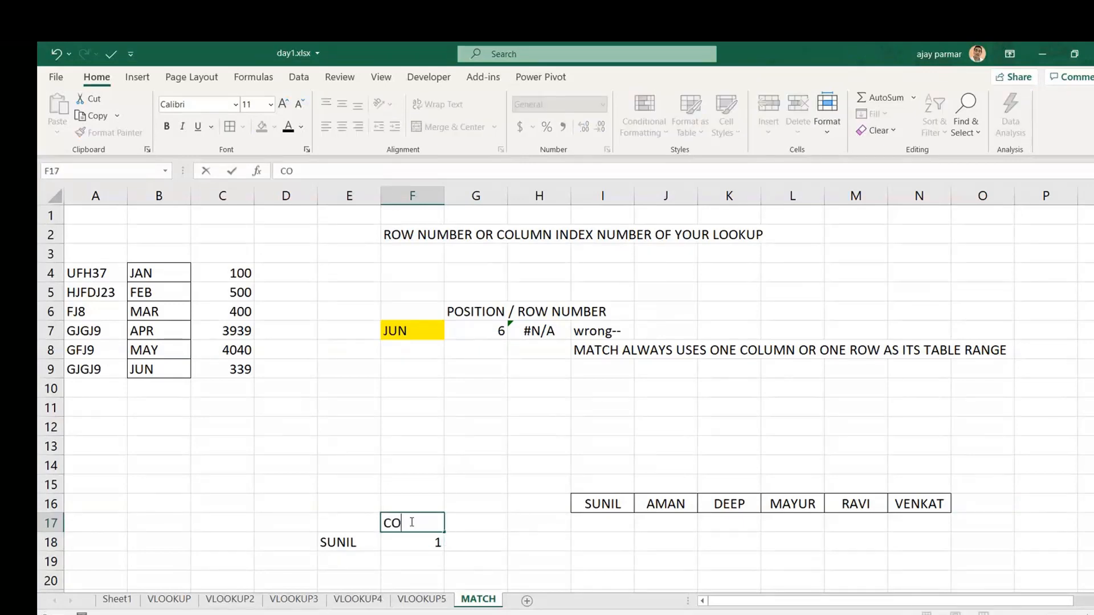
{"action": "key", "text": "BackSpace"}
{"action": "type", "text": "ol index"}
{"action": "key", "text": "Return"}
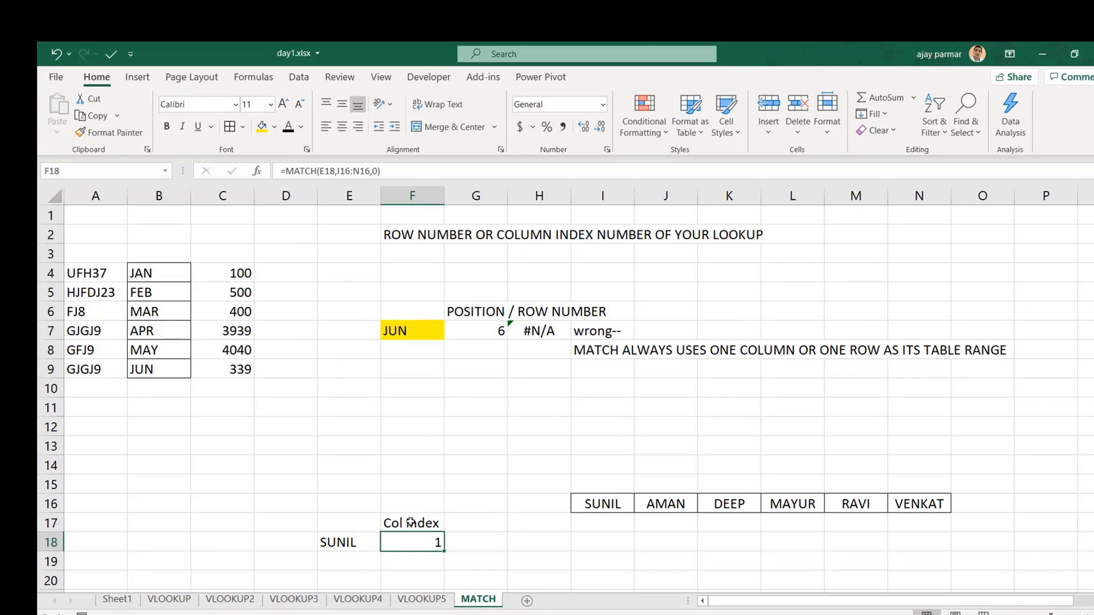
Step: Enter the fourth name of the list in lowercase in E18 and check its position across I16:N16
{"action": "left_click", "coordinate": [592, 504]}
{"action": "key", "text": "ctrl+shift+Right"}
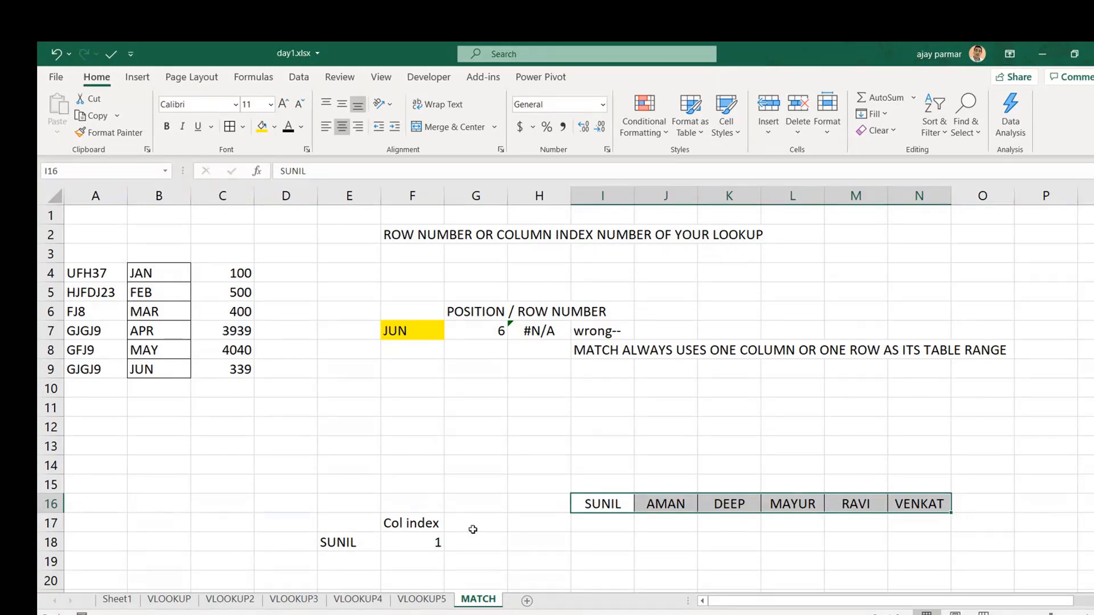
{"action": "left_click", "coordinate": [346, 542]}
{"action": "type", "text": "m"}
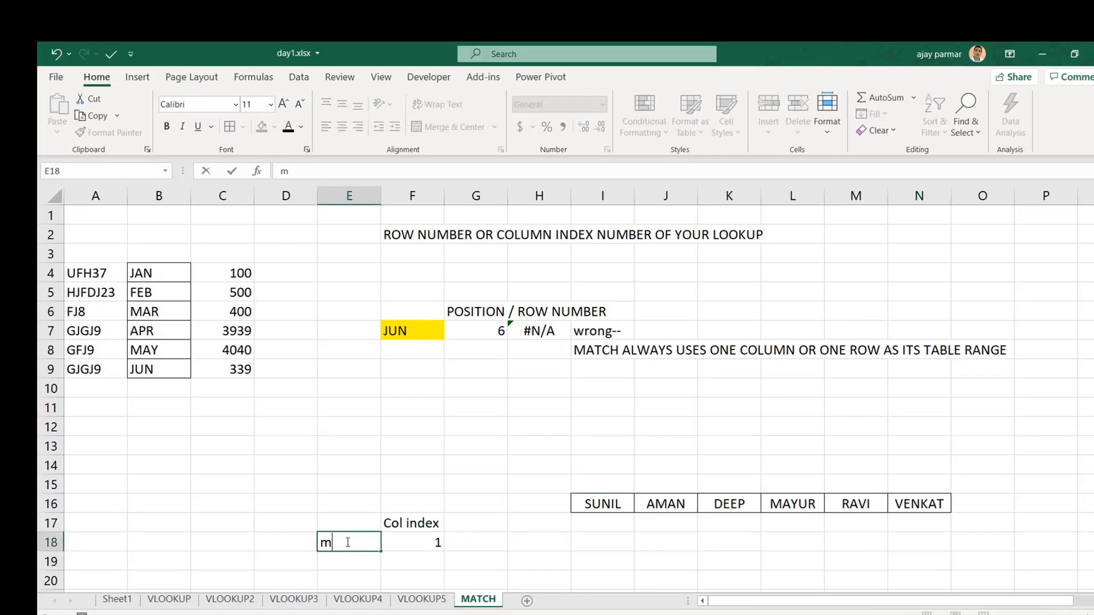
{"action": "type", "text": "ayru"}
{"action": "key", "text": "BackSpace"}
{"action": "type", "text": "yru"}
{"action": "key", "text": "BackSpace"}
{"action": "key", "text": "BackSpace"}
{"action": "type", "text": "ur"}
{"action": "key", "text": "Return"}
{"action": "key", "text": "Up"}
{"action": "key", "text": "Right"}
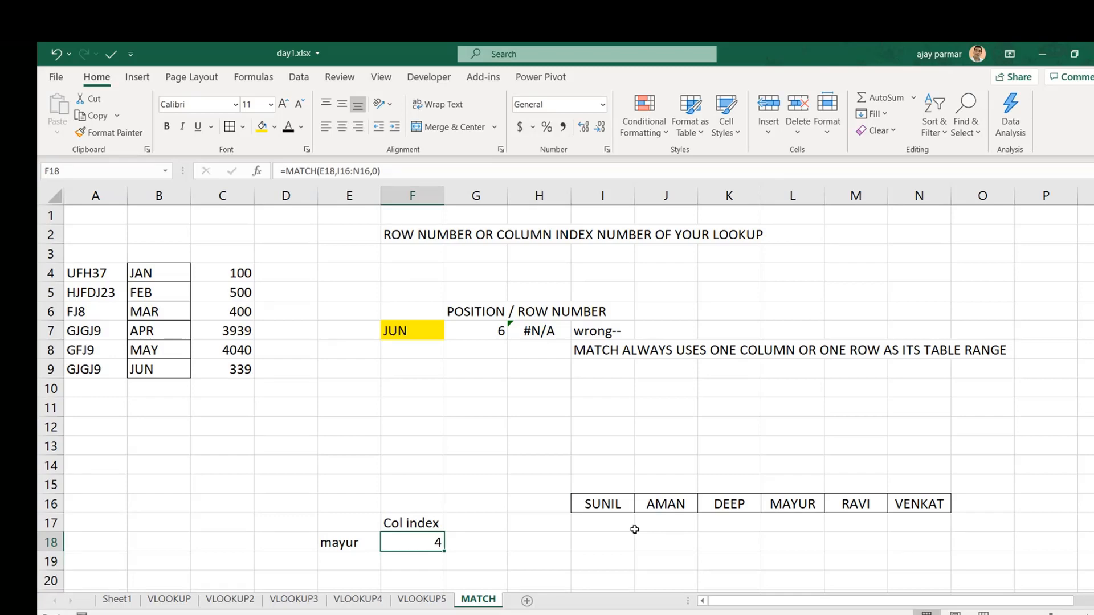
{"action": "left_click", "coordinate": [620, 506]}
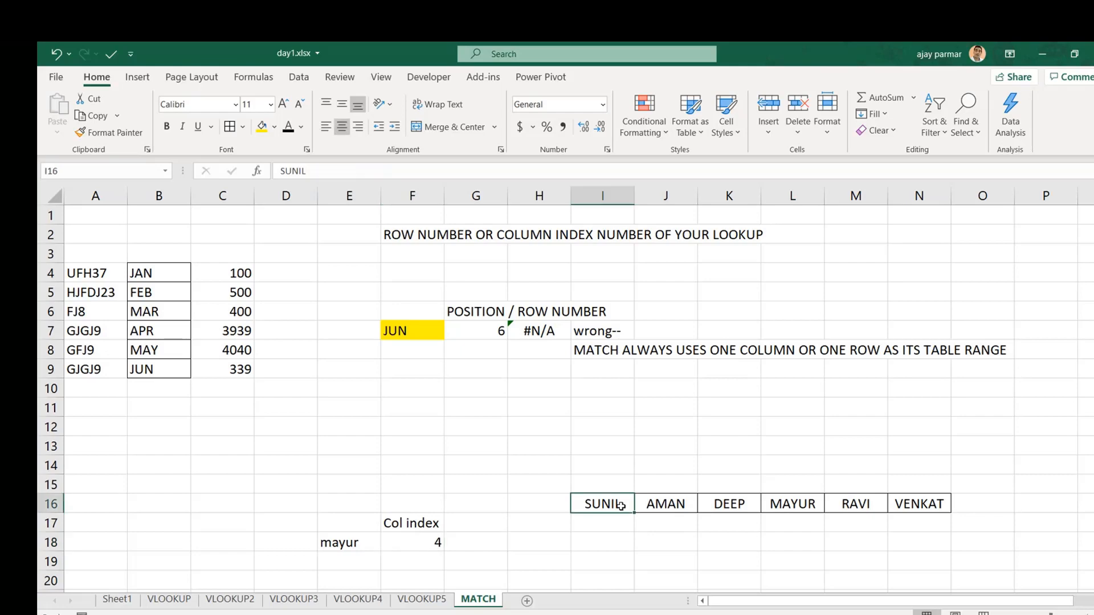
{"action": "key", "text": "ctrl+shift+Right"}
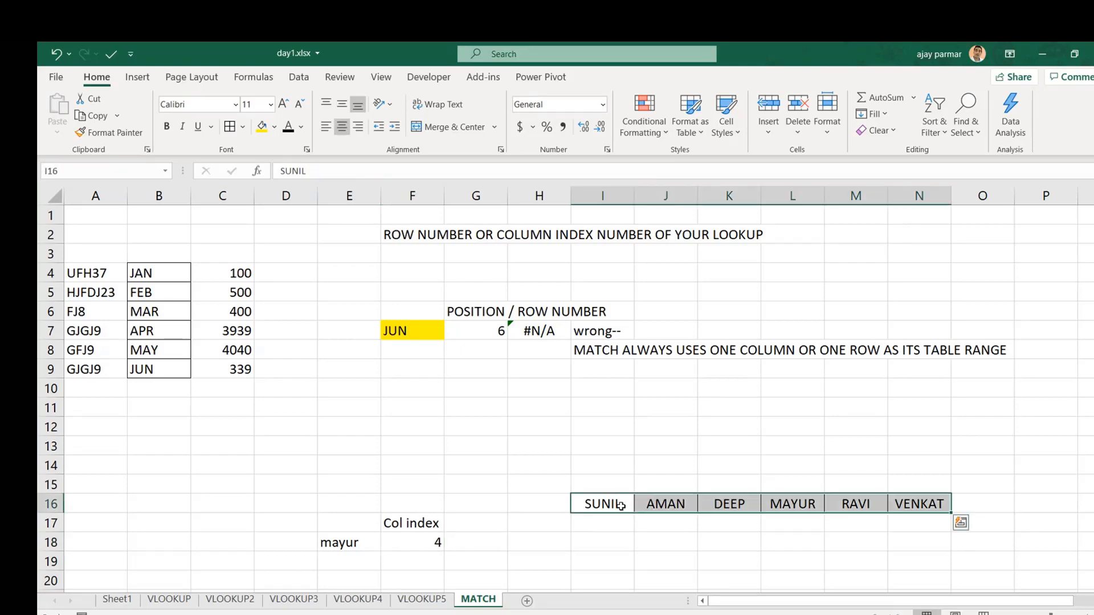
{"action": "key", "text": "Right"}
{"action": "key", "text": "Right"}
{"action": "key", "text": "Right"}
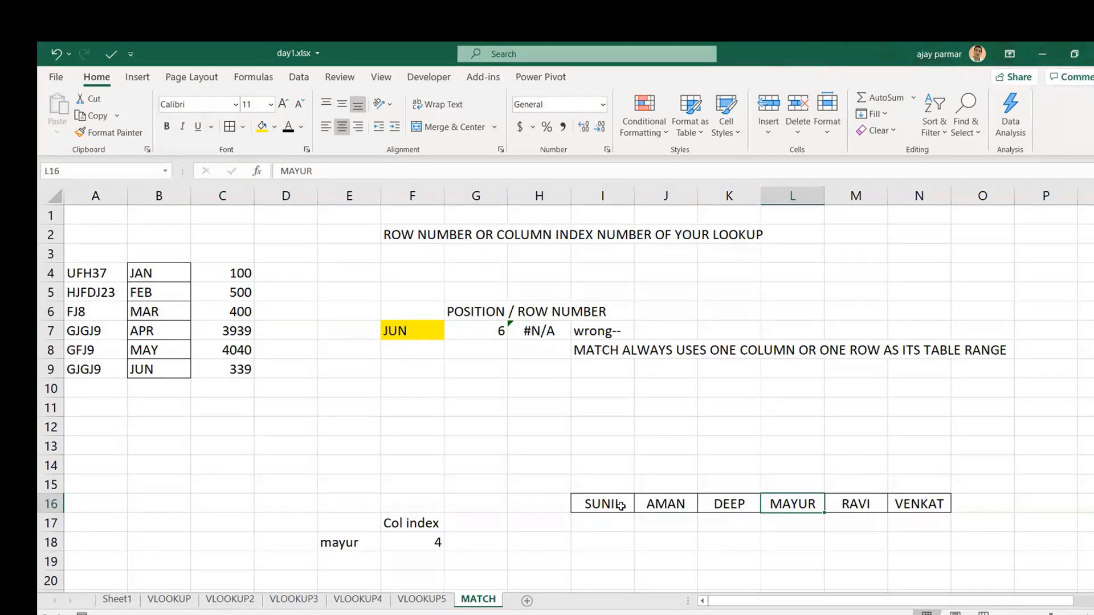
Step: Create a copy of the VLOOKUP5 sheet at the end of day1.xlsx
{"action": "left_click", "coordinate": [426, 602]}
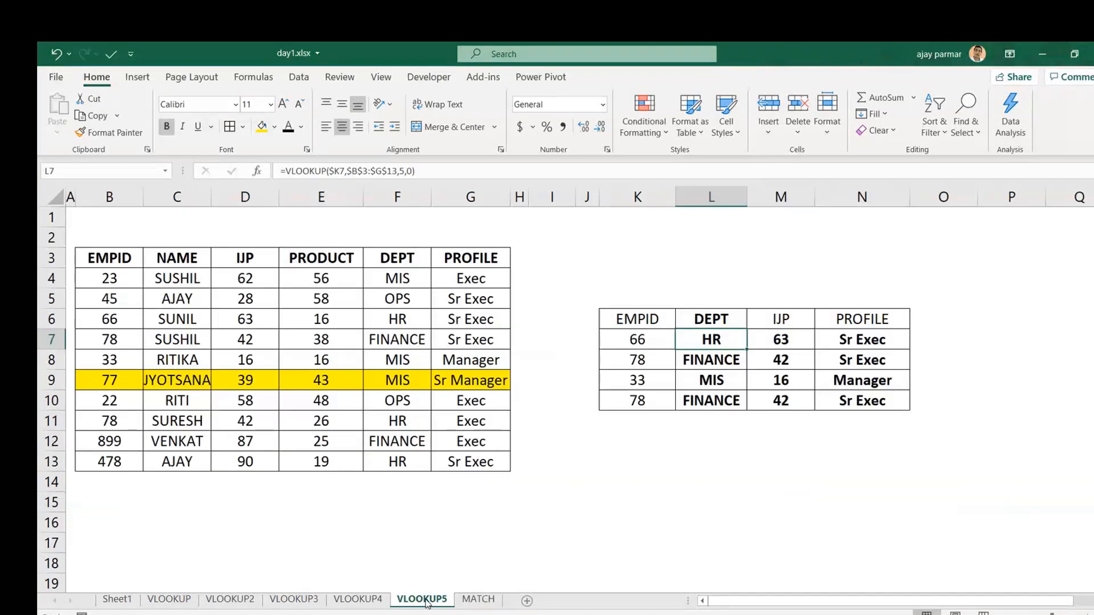
{"action": "right_click", "coordinate": [426, 602]}
{"action": "left_click", "coordinate": [447, 459]}
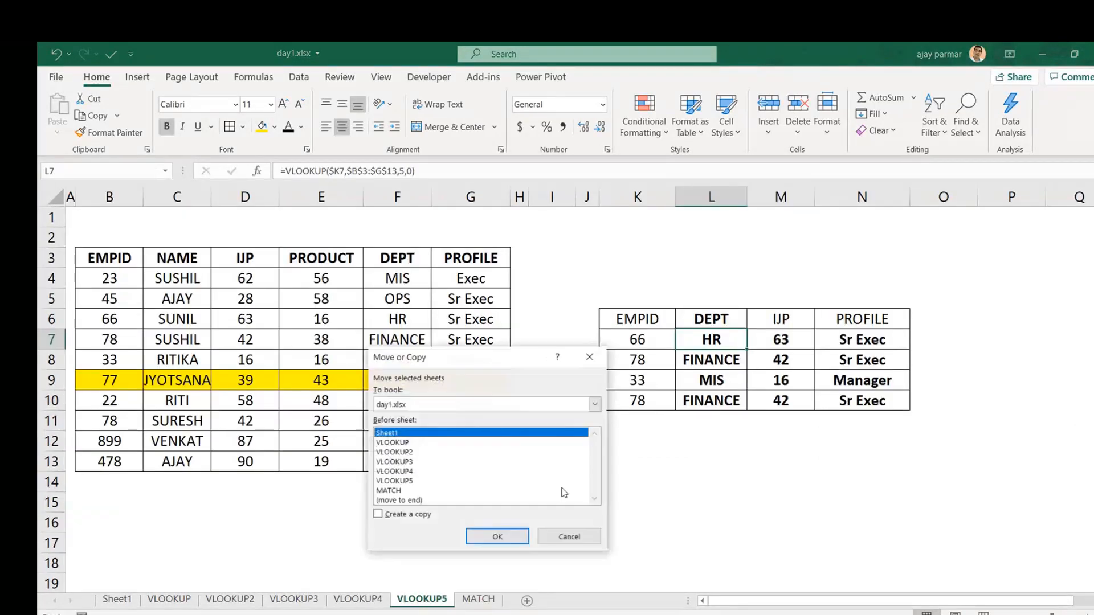
{"action": "left_click", "coordinate": [408, 514]}
{"action": "left_click", "coordinate": [406, 500]}
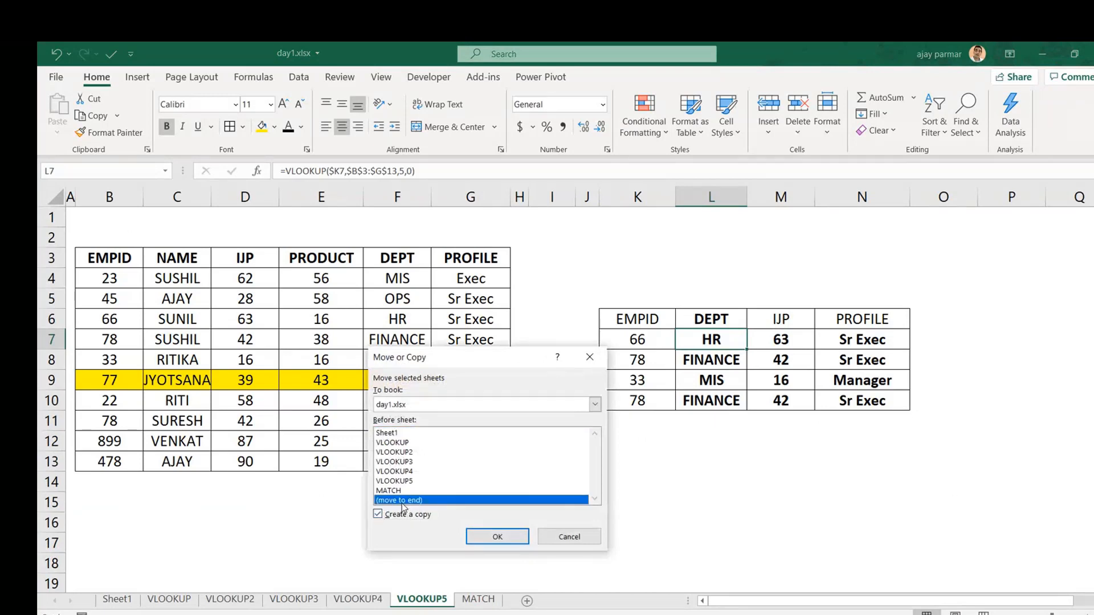
{"action": "left_click", "coordinate": [494, 538]}
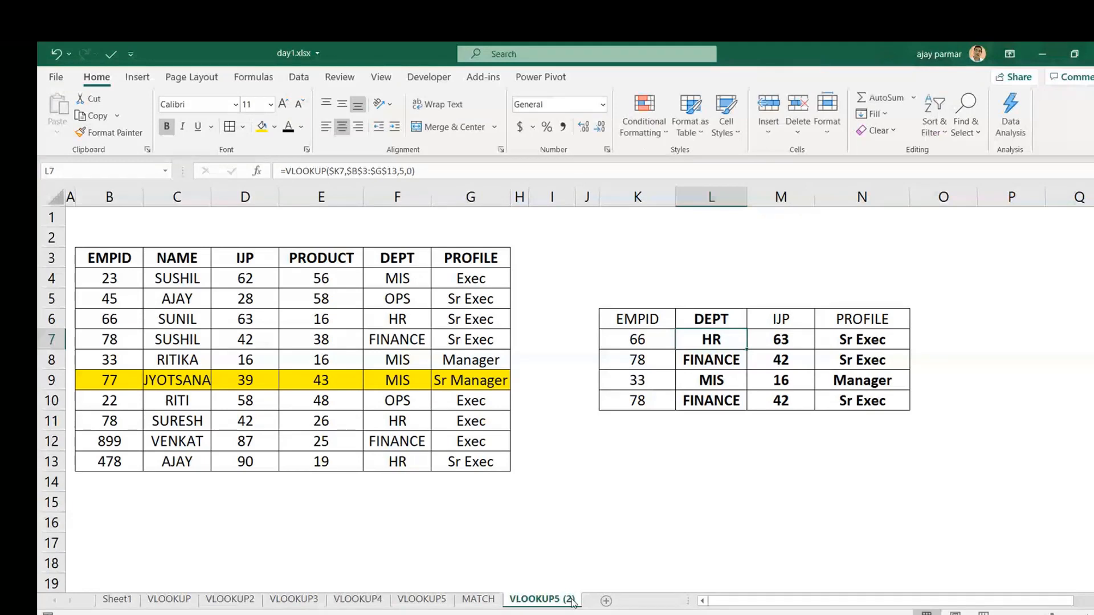
Step: Rename the copied sheet VLOOKUPMATCH and select its first DEPT formula in L7
{"action": "double_click", "coordinate": [571, 599]}
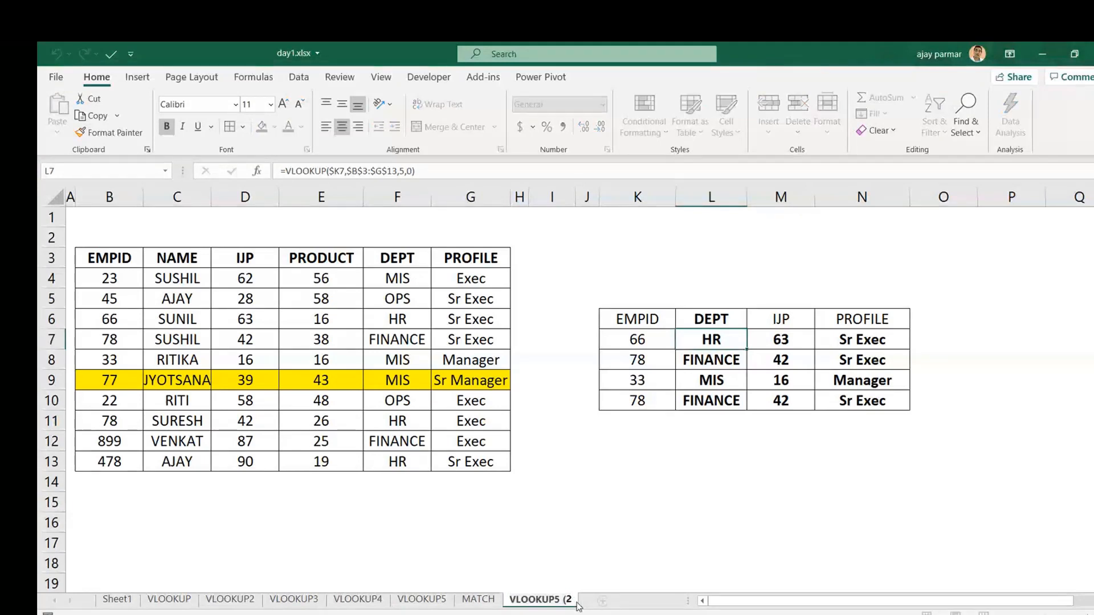
{"action": "key", "text": "BackSpace"}
{"action": "key", "text": "BackSpace"}
{"action": "key", "text": "BackSpace"}
{"action": "key", "text": "BackSpace"}
{"action": "key", "text": "BackSpace"}
{"action": "type", "text": "MATCH"}
{"action": "left_click", "coordinate": [693, 496]}
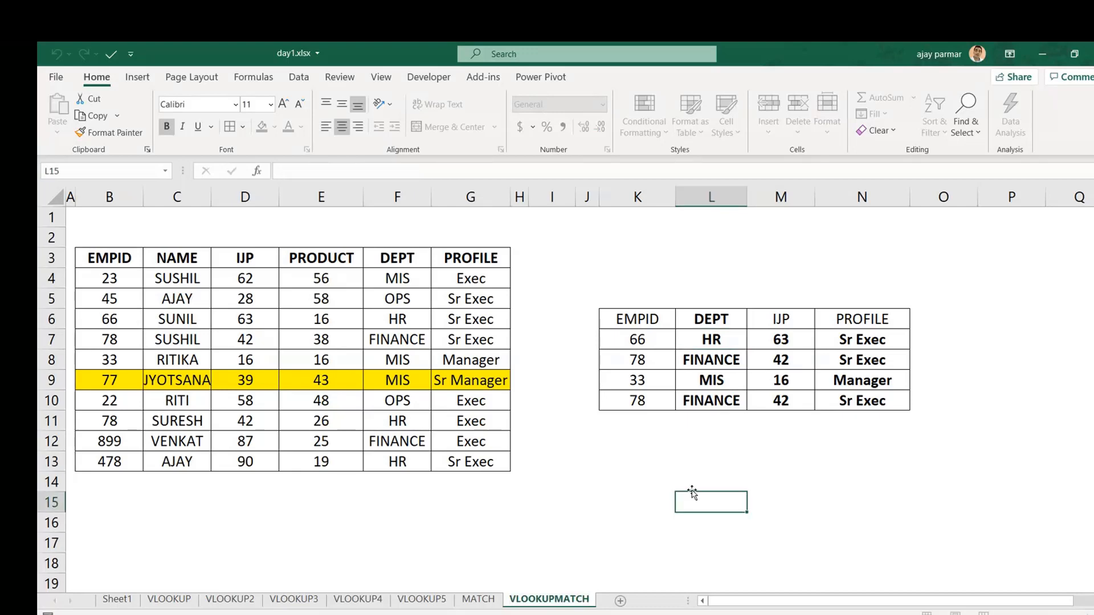
{"action": "left_click", "coordinate": [702, 336]}
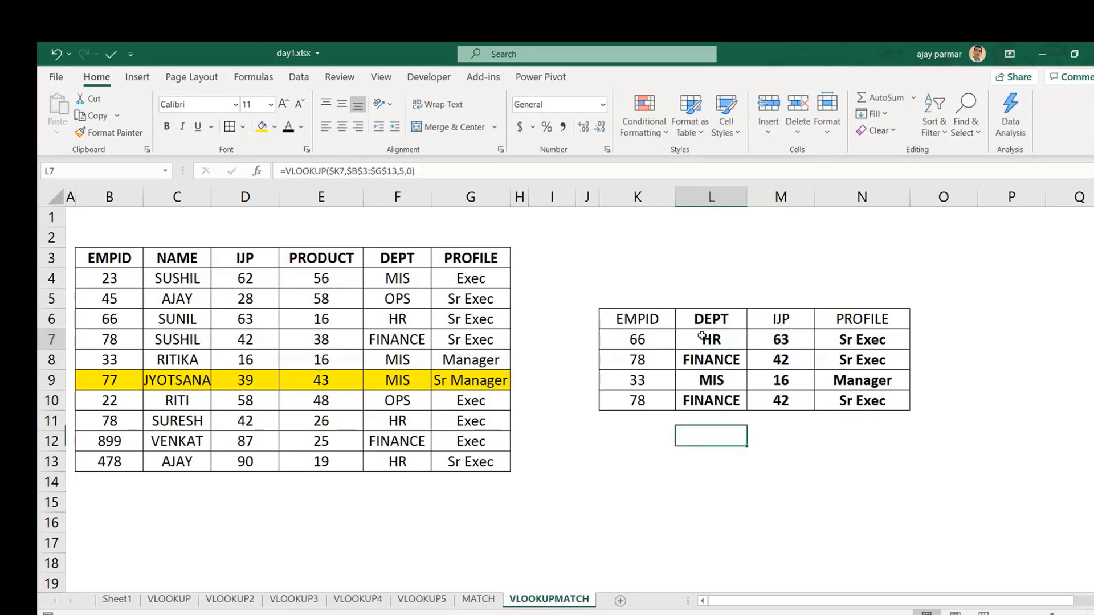
Step: Clear the lookup results in L8:N10 and M7:N7, leaving only the DEPT formula in L7
{"action": "key", "text": "Down"}
{"action": "key", "text": "ctrl+shift+Right"}
{"action": "key", "text": "ctrl+shift+Down"}
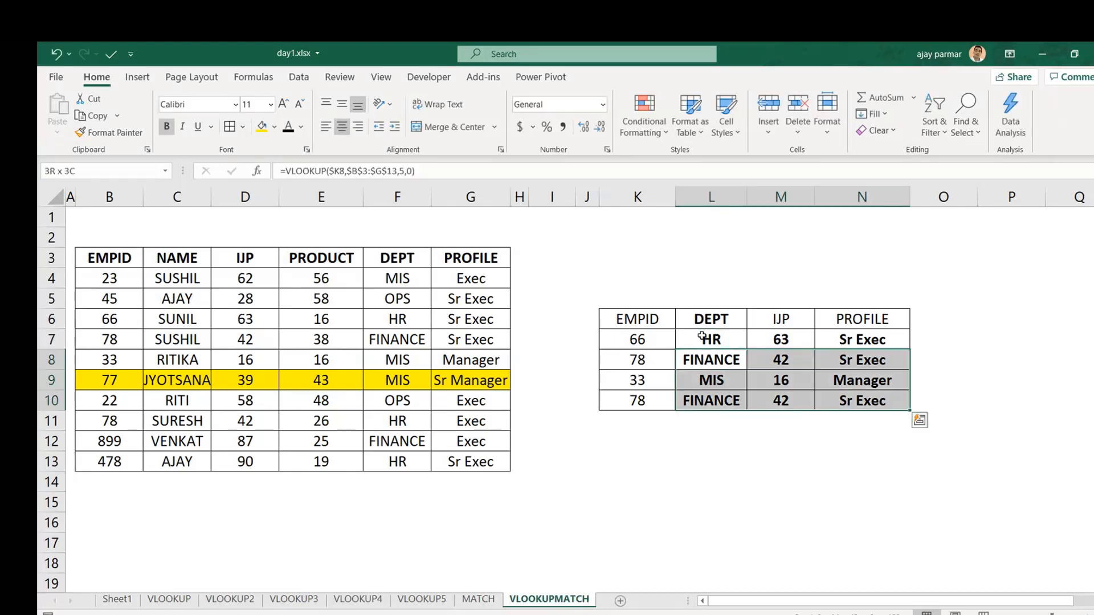
{"action": "key", "text": "Delete"}
{"action": "key", "text": "Up"}
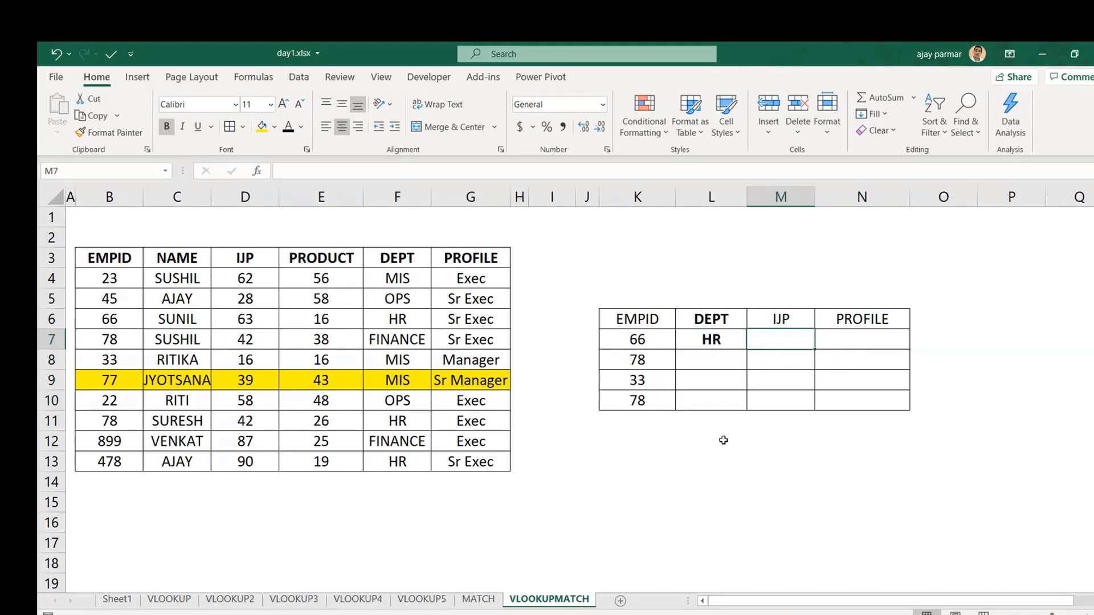
Step: Enter =MATCH(L6,B3:G3,0) in L12 to find the DEPT header's position within the source table's header row
{"action": "left_click", "coordinate": [712, 447]}
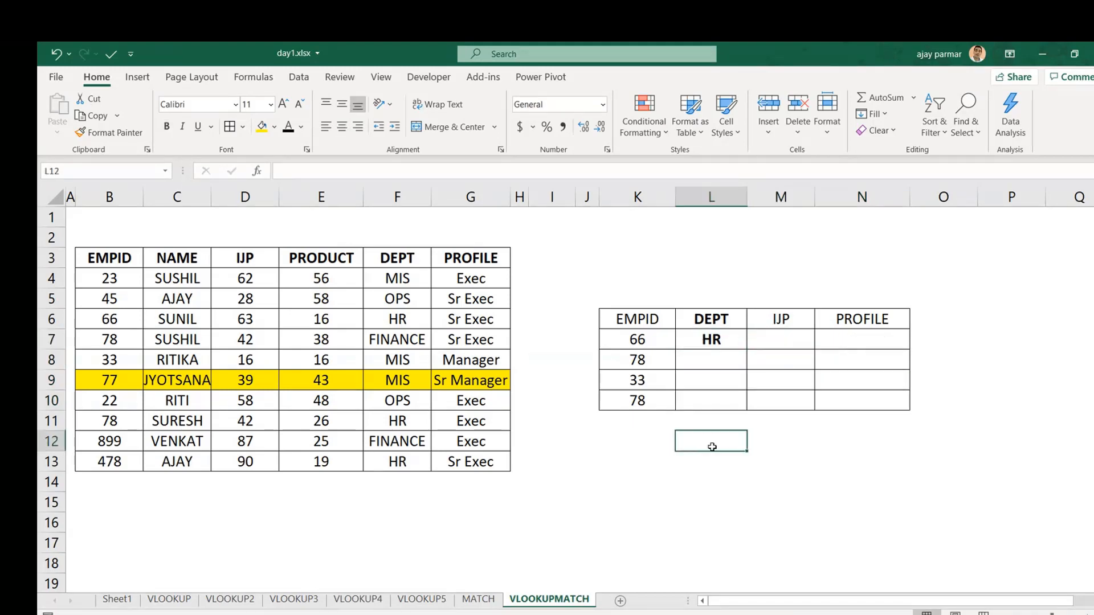
{"action": "type", "text": "="}
{"action": "type", "text": "MATCH("}
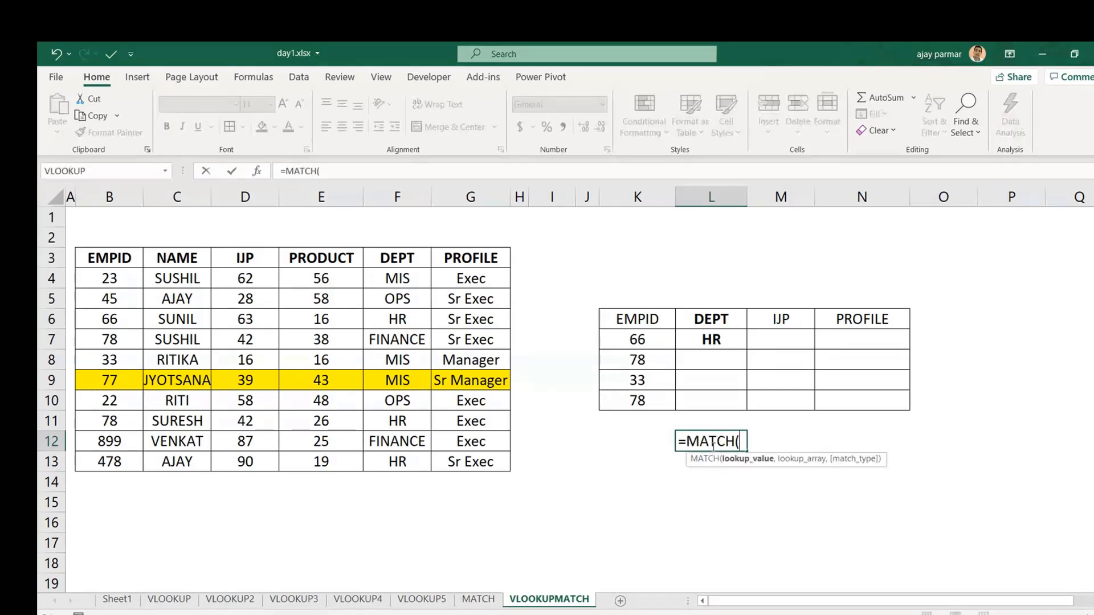
{"action": "left_click", "coordinate": [713, 317]}
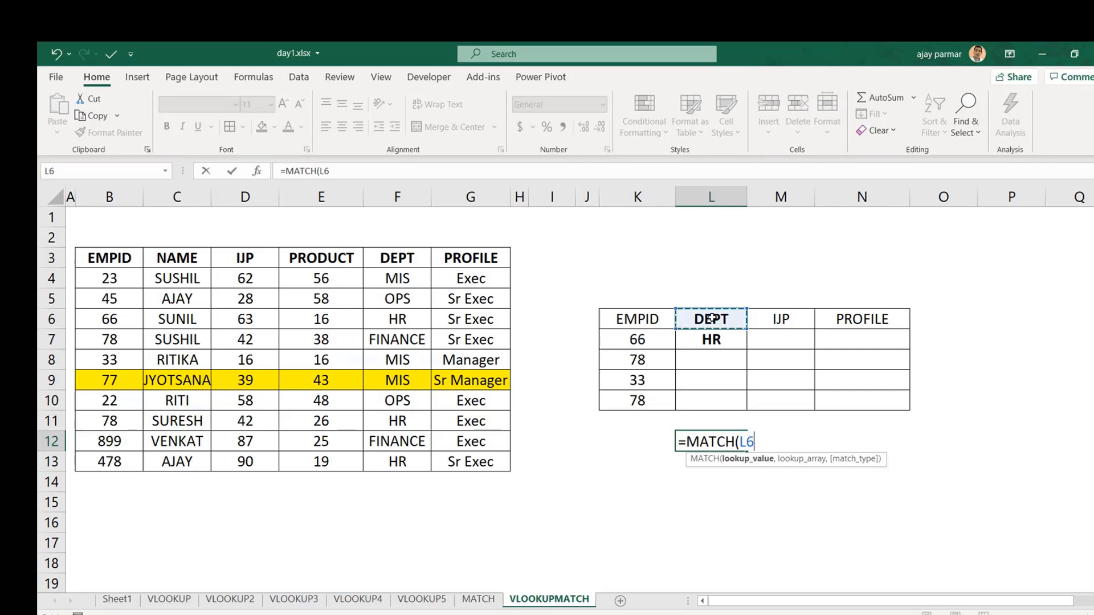
{"action": "type", "text": ","}
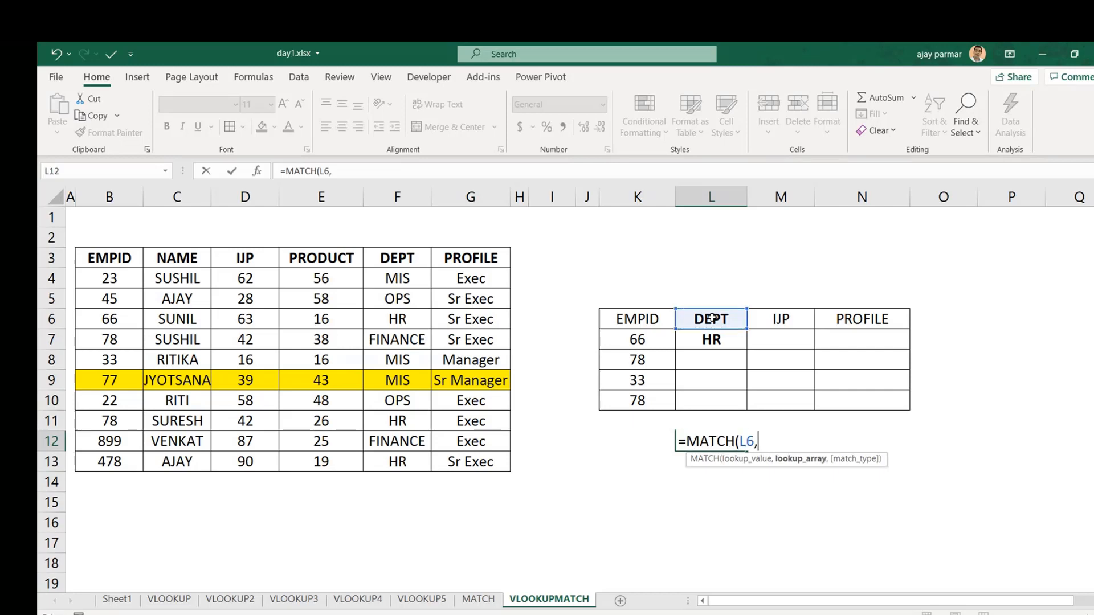
{"action": "left_click", "coordinate": [124, 260]}
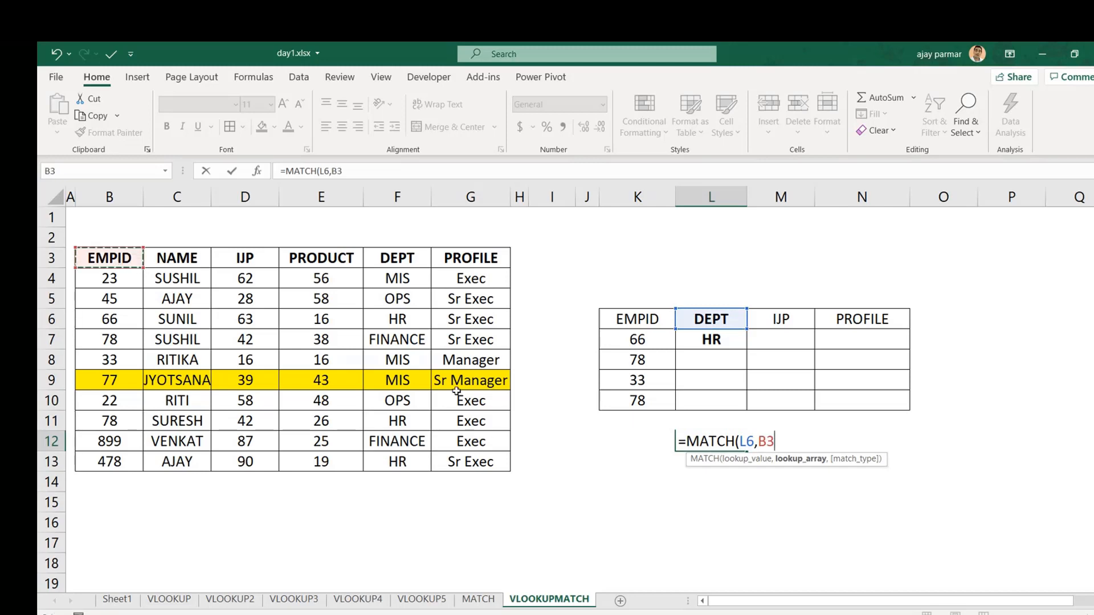
{"action": "left_click", "coordinate": [487, 463], "text": "shift"}
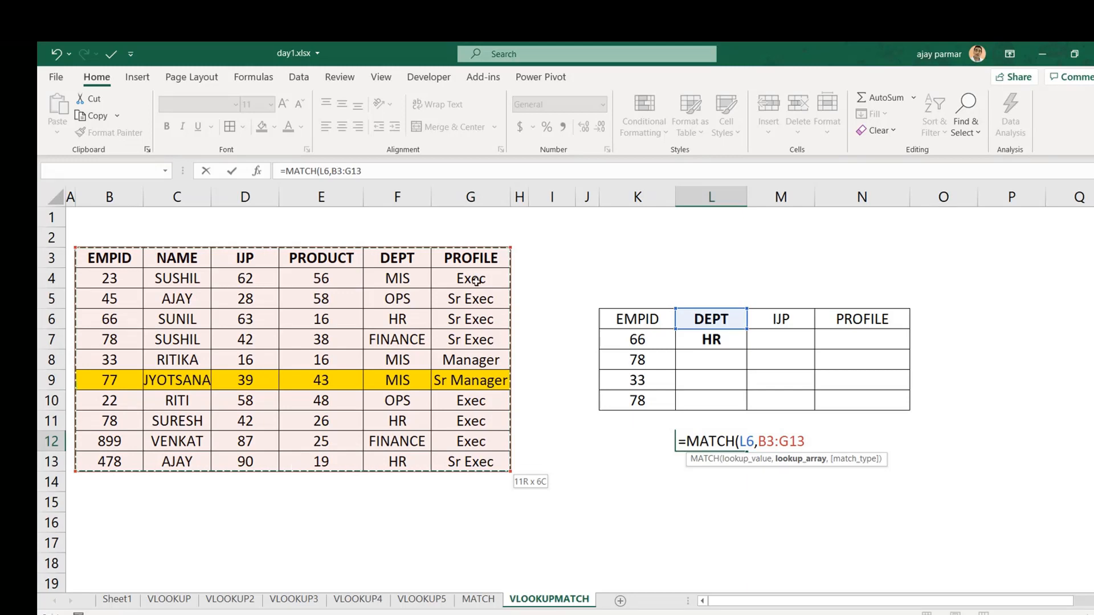
{"action": "left_click", "coordinate": [466, 258], "text": "shift"}
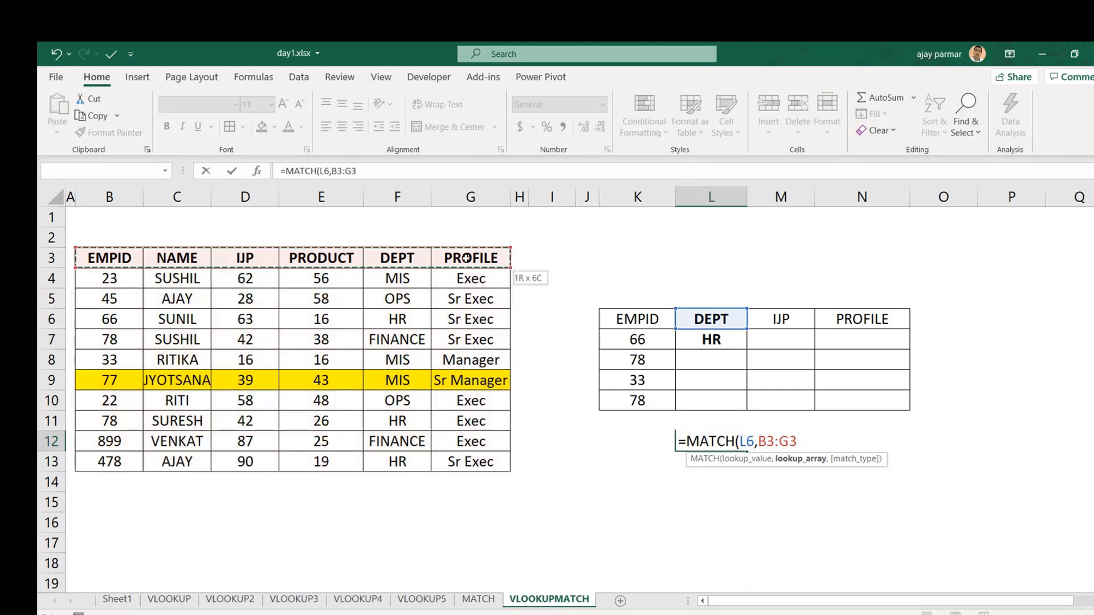
{"action": "type", "text": ","}
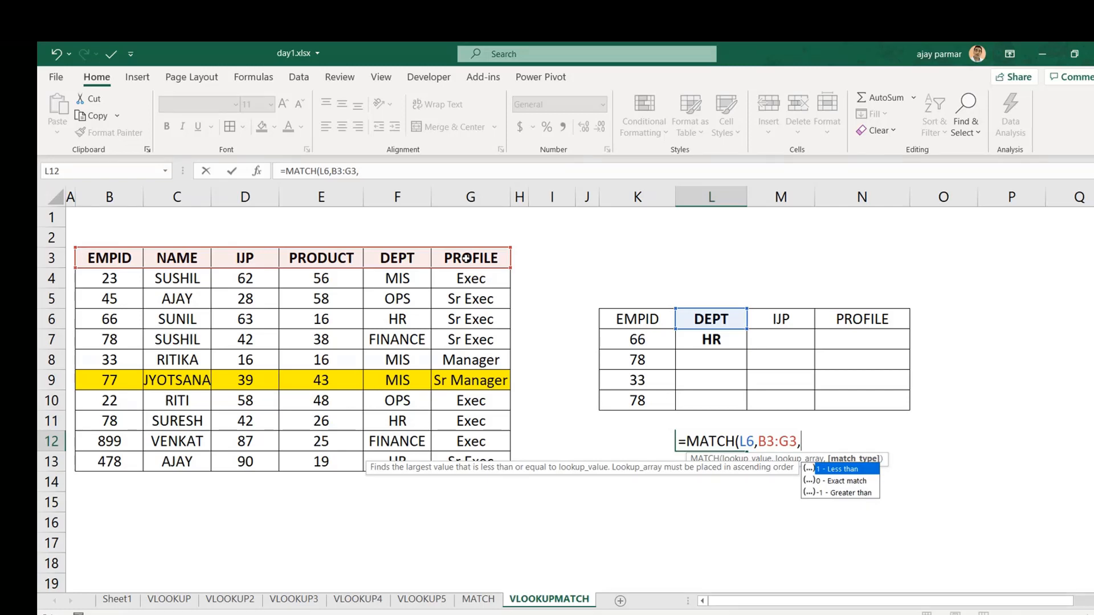
{"action": "type", "text": "0)"}
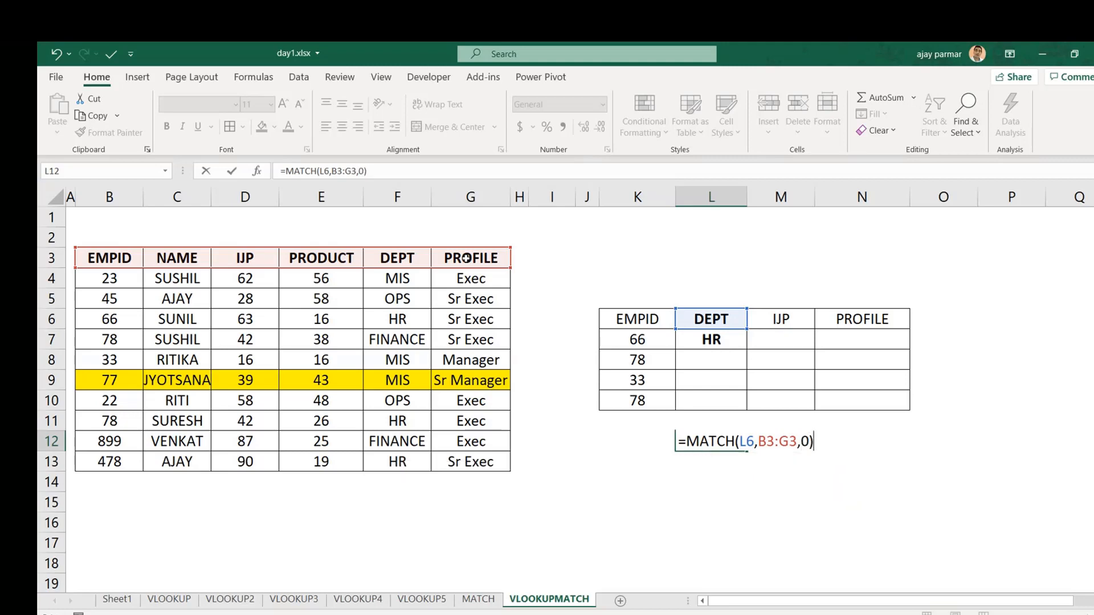
{"action": "key", "text": "ctrl+Return"}
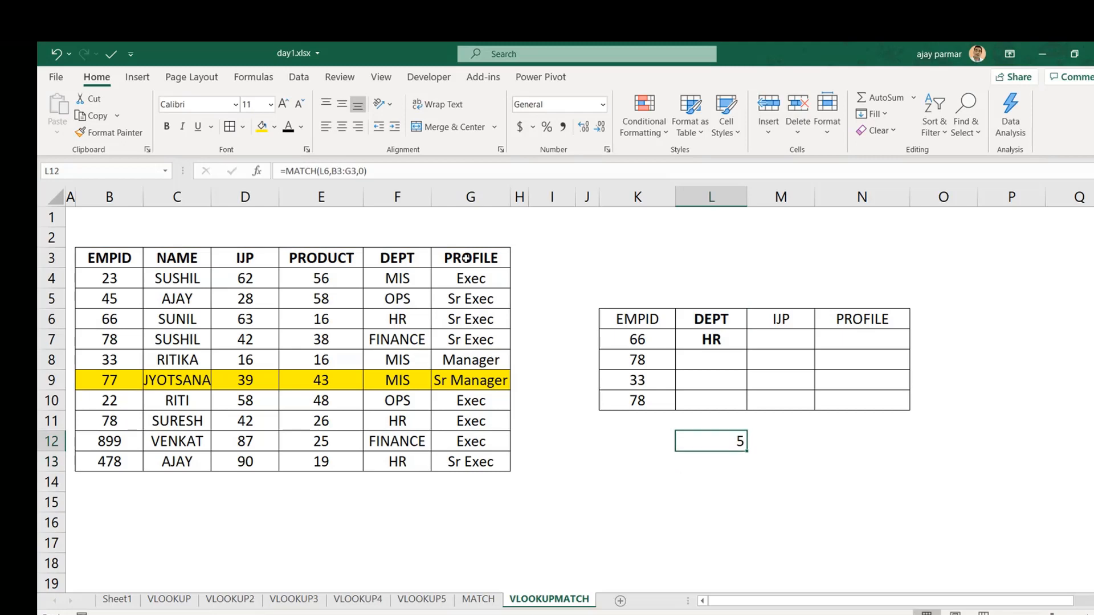
Step: Compare the VLOOKUP column index in L7 with the MATCH formula in L12 and inspect the MATCH arguments
{"action": "left_click", "coordinate": [686, 343]}
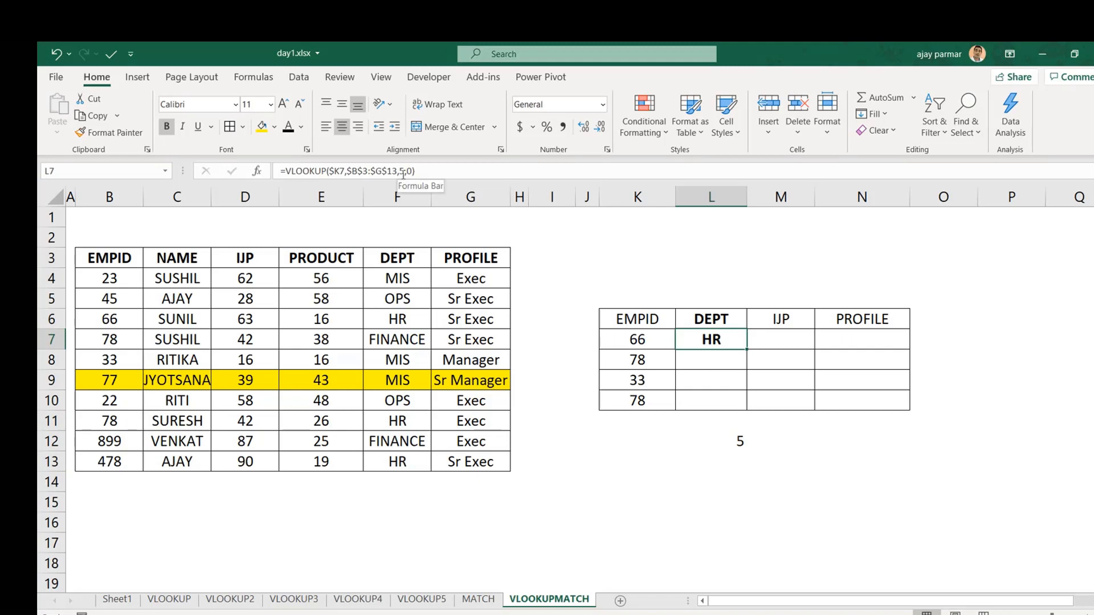
{"action": "left_click", "coordinate": [714, 442]}
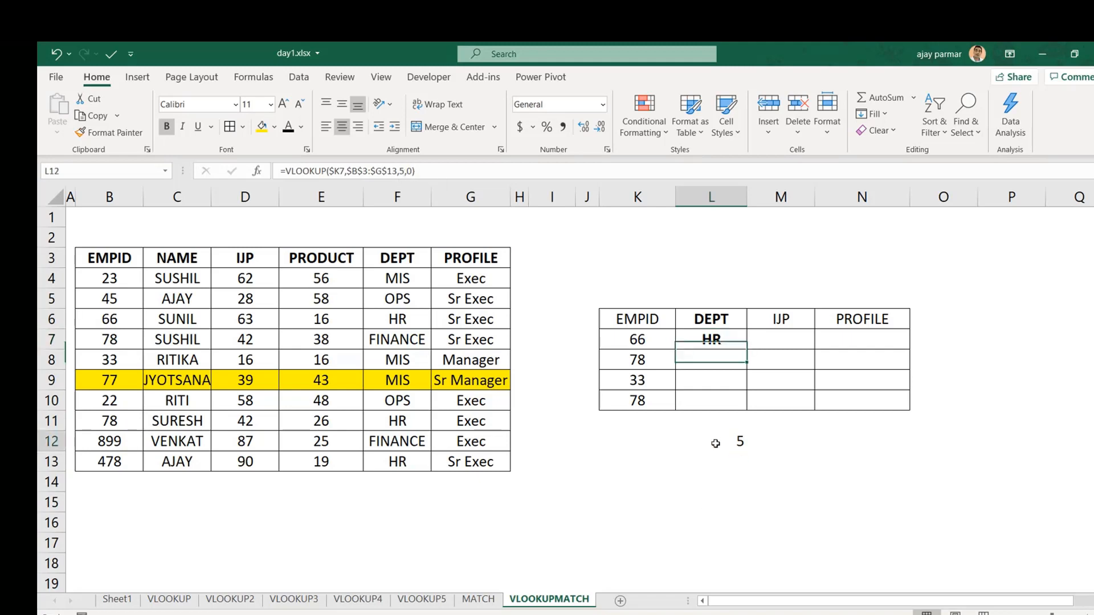
{"action": "key", "text": "Right"}
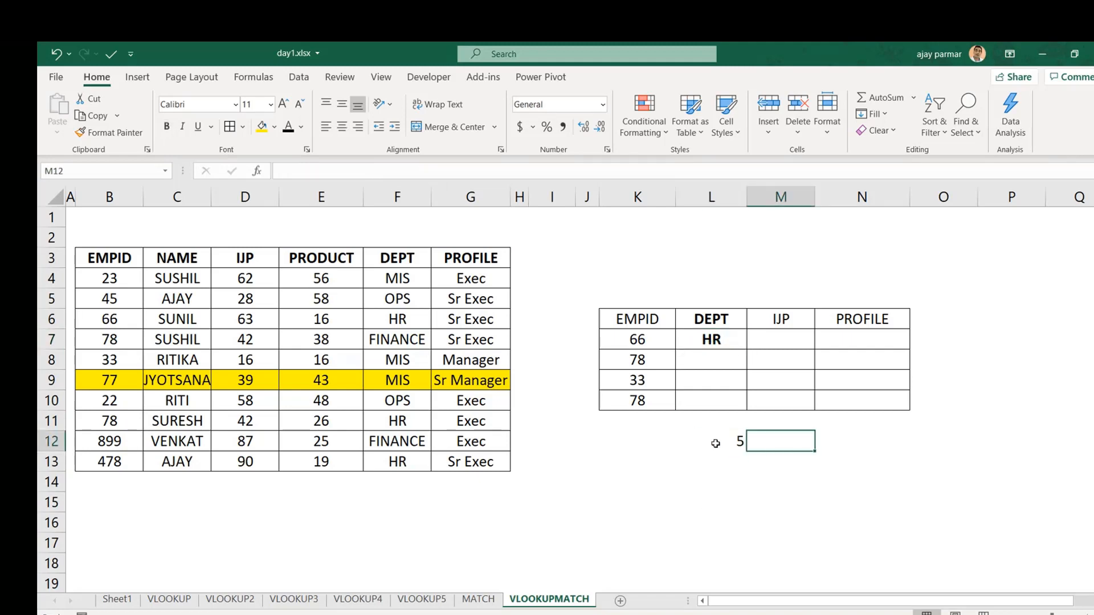
{"action": "left_click", "coordinate": [716, 444]}
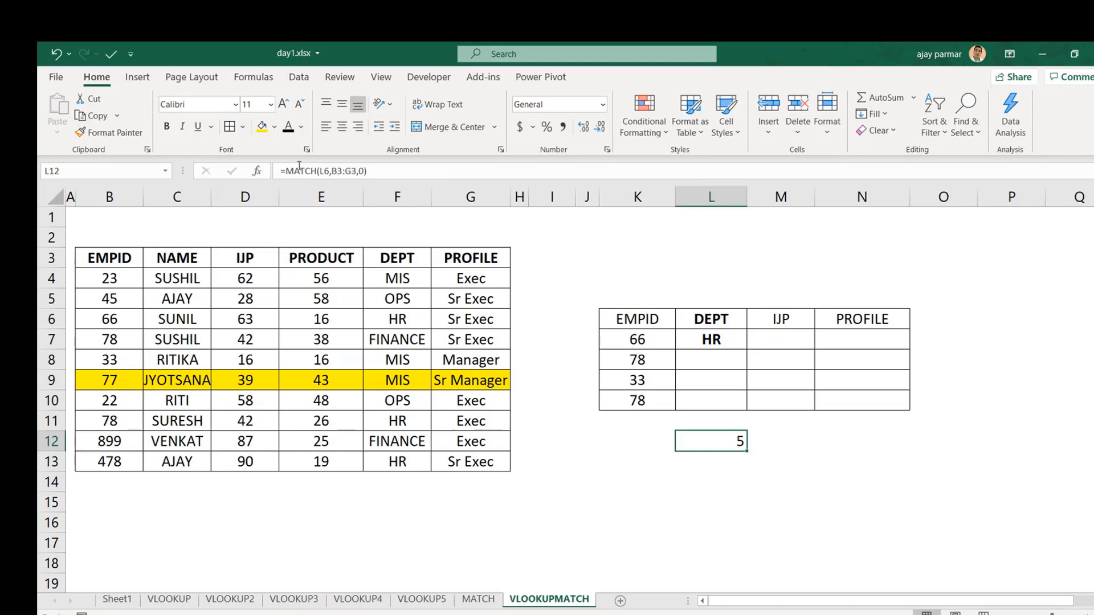
{"action": "left_click", "coordinate": [323, 169]}
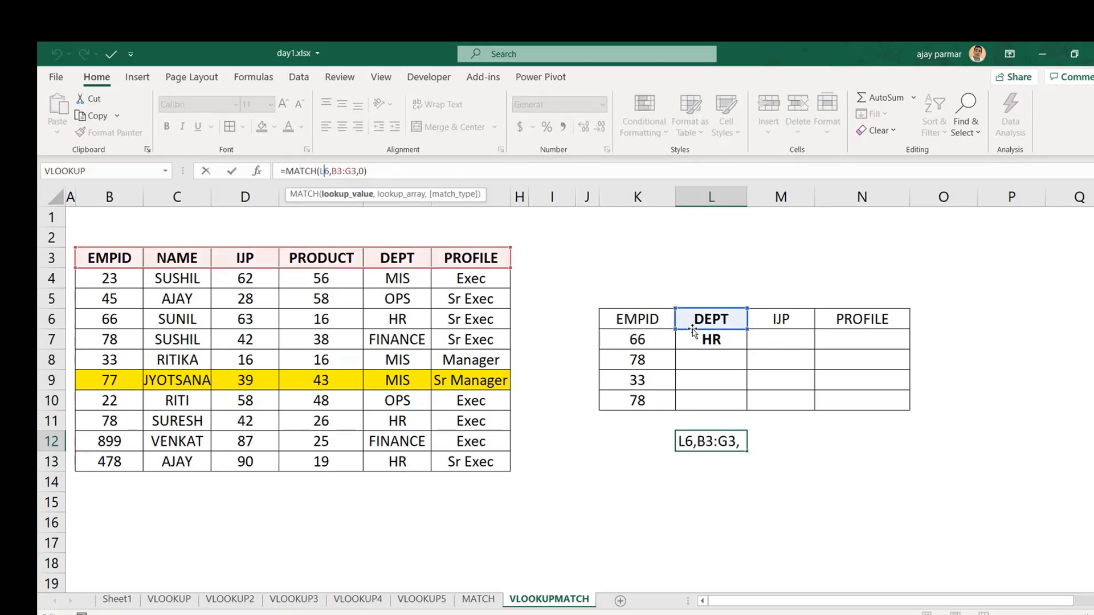
{"action": "left_click_drag", "start_coordinate": [694, 331], "coordinate": [732, 319]}
{"action": "left_click", "coordinate": [337, 170]}
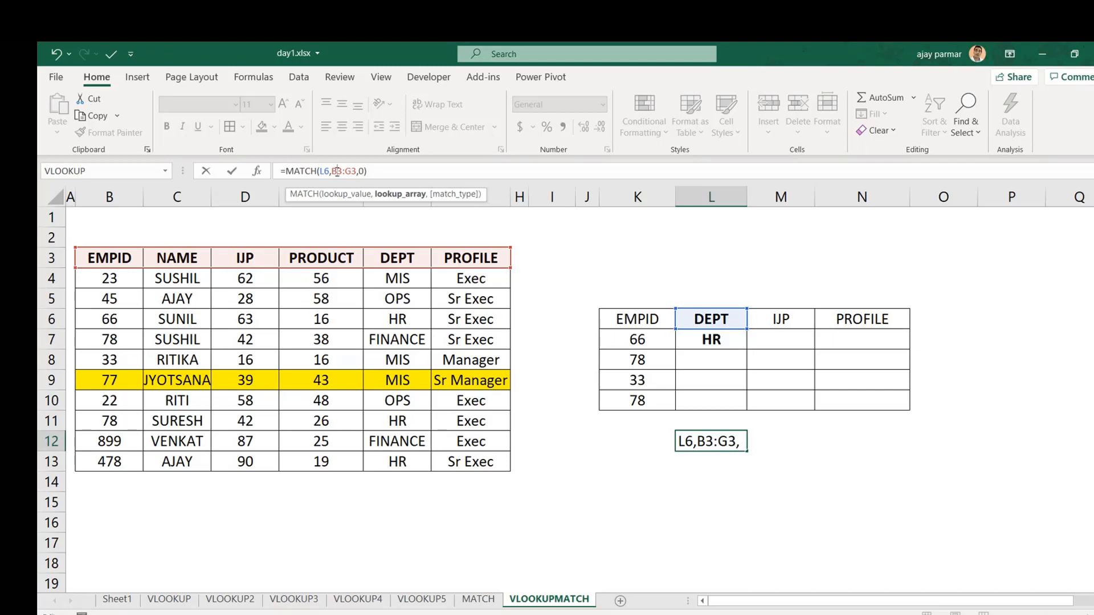
{"action": "key", "text": "Return"}
{"action": "left_click", "coordinate": [737, 442]}
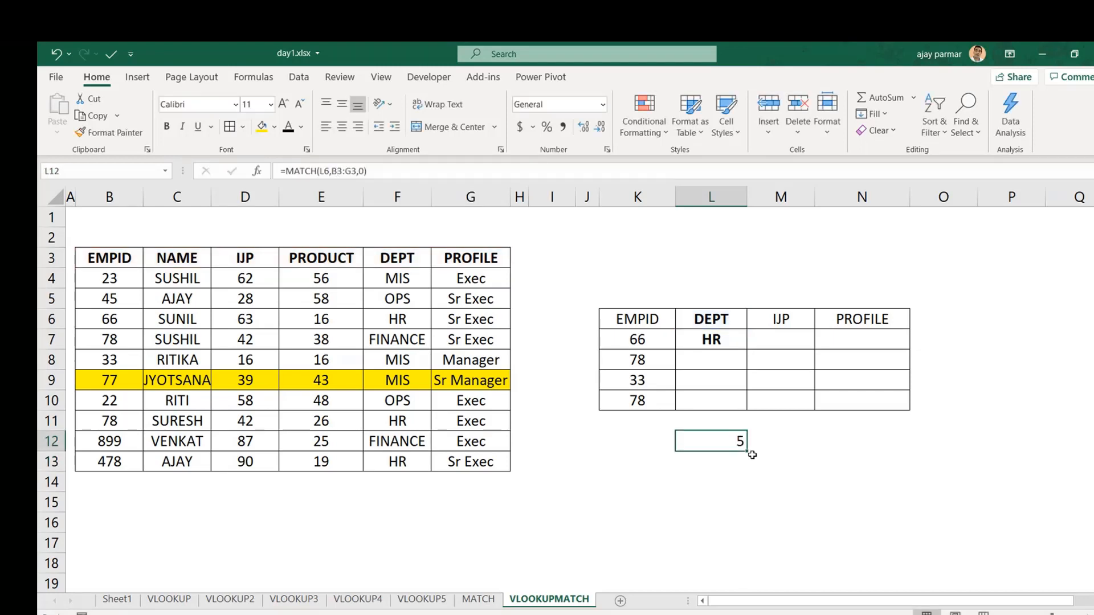
Step: Try to fill the MATCH formula from L12 into M12 with unlocked references and inspect the range it uses
{"action": "left_click_drag", "start_coordinate": [746, 448], "coordinate": [800, 448]}
{"action": "left_click", "coordinate": [782, 440]}
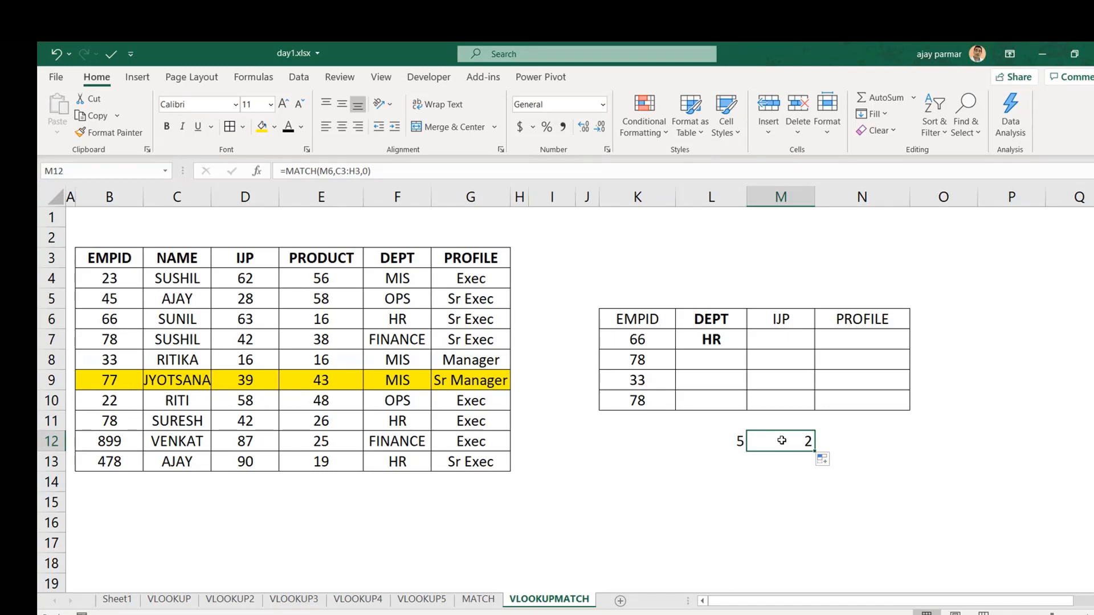
{"action": "double_click", "coordinate": [781, 441]}
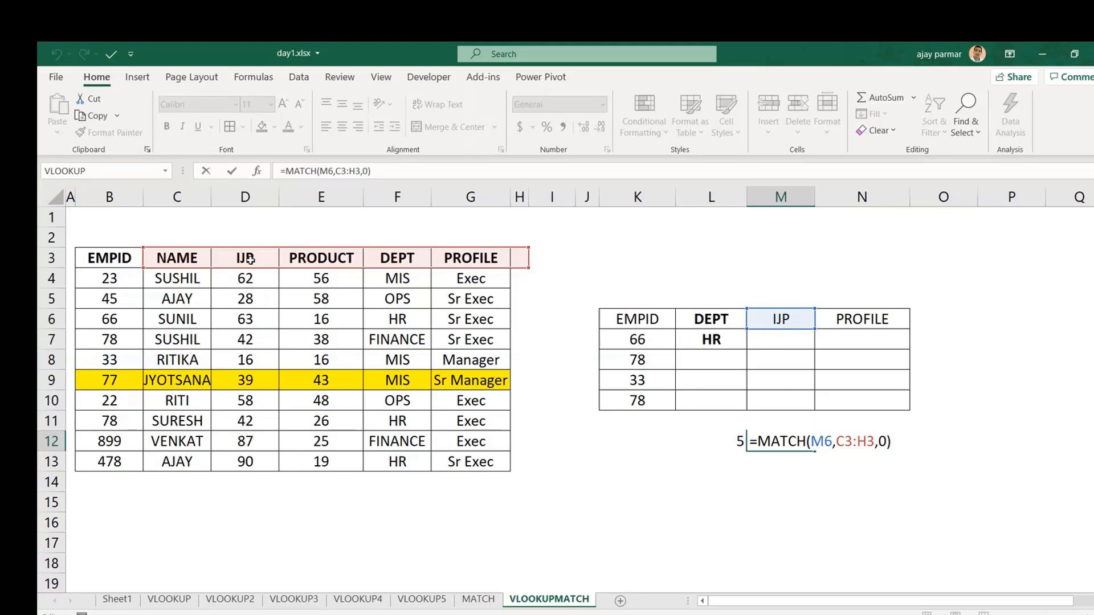
{"action": "key", "text": "ctrl+Return"}
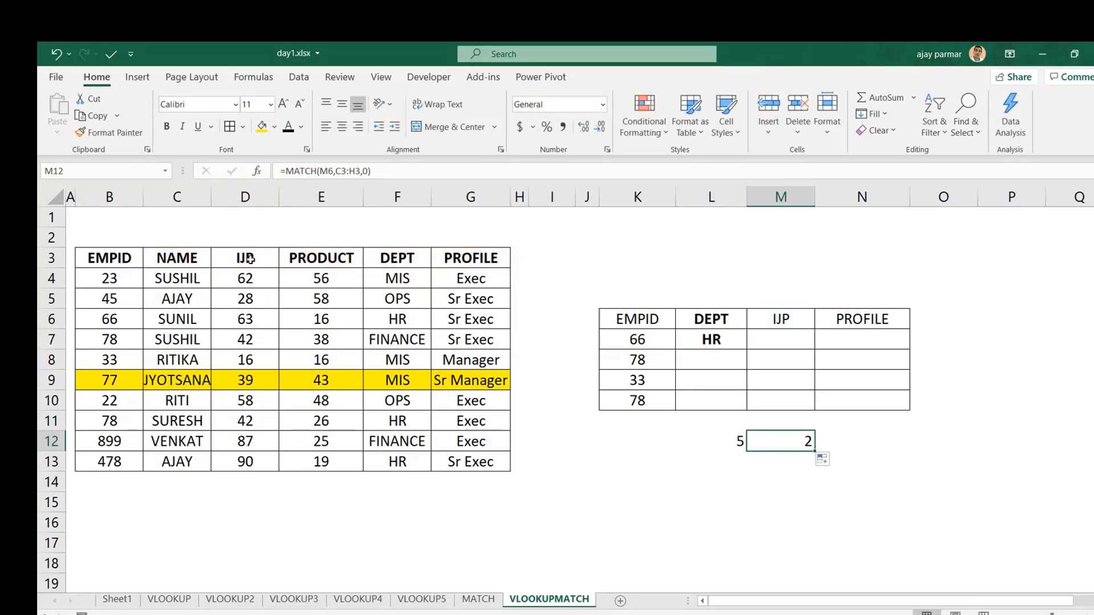
Step: Examine the locked lookup value and table range in the VLOOKUP formula in L7
{"action": "left_click", "coordinate": [701, 338]}
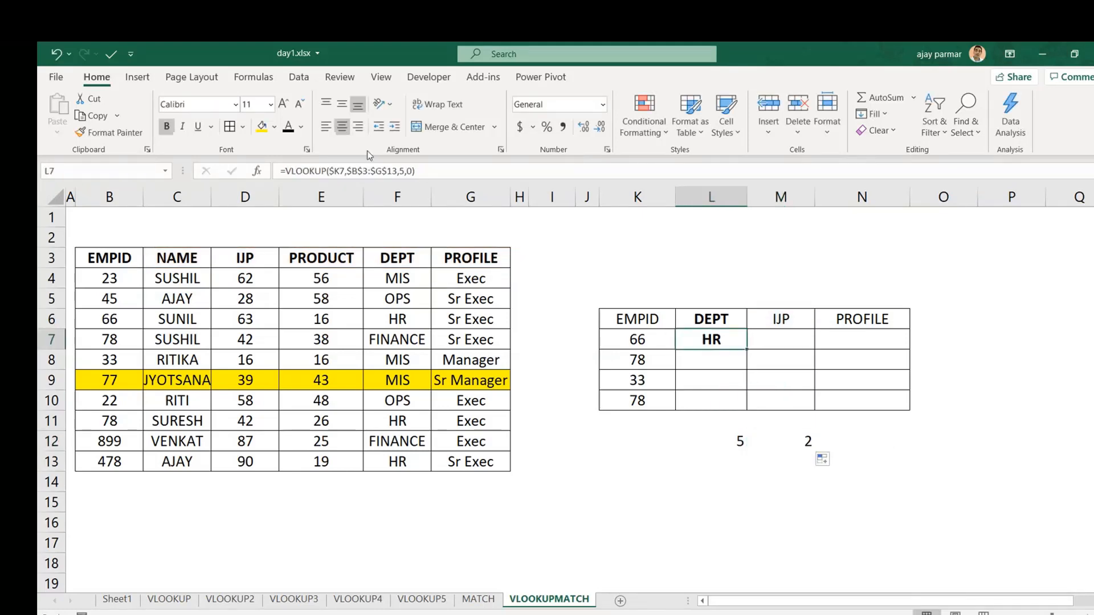
{"action": "left_click", "coordinate": [329, 171]}
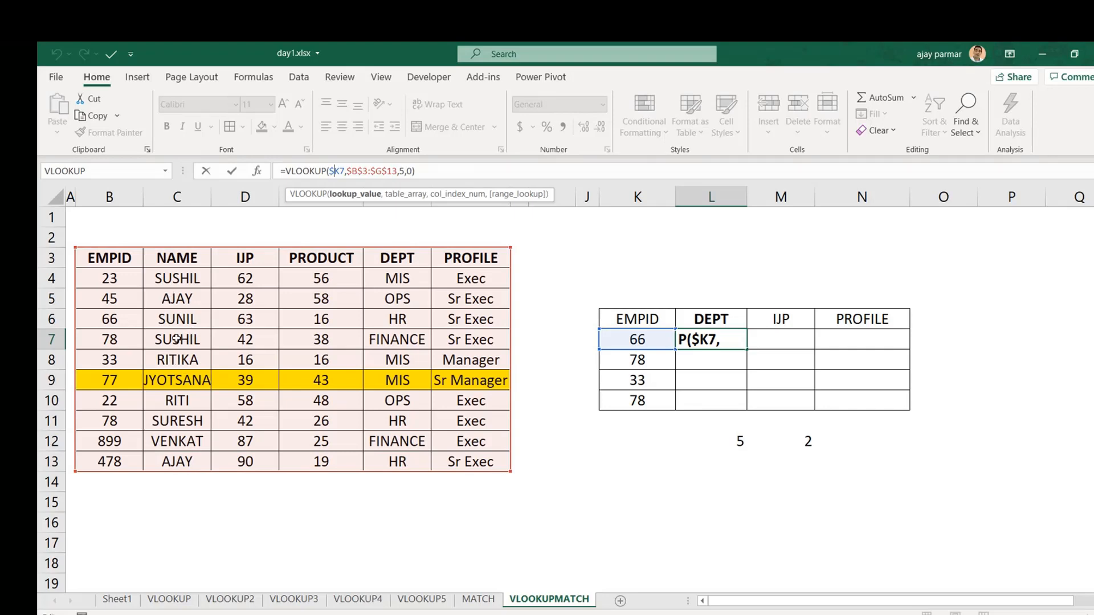
{"action": "key", "text": "Return"}
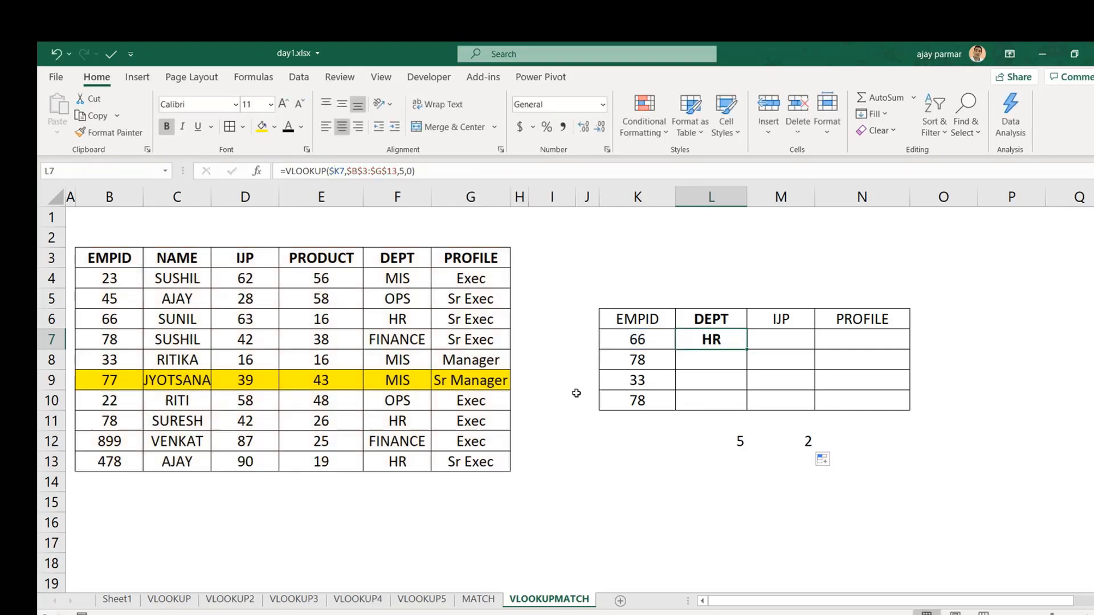
Step: Recheck the lookup range of the copied MATCH formula in M12 and clear that cell
{"action": "double_click", "coordinate": [791, 441]}
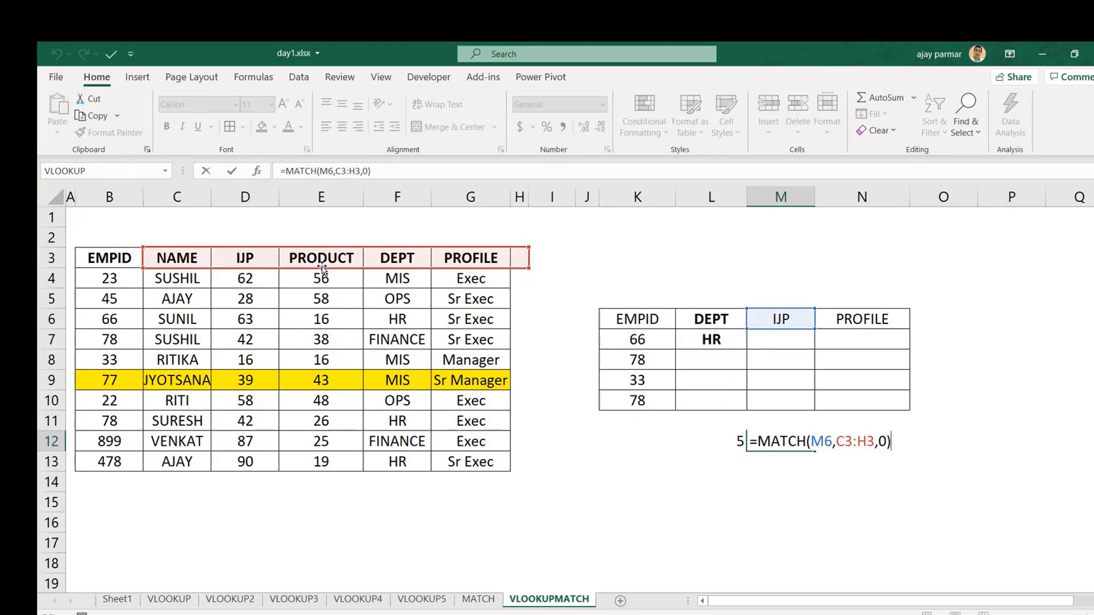
{"action": "key", "text": "Escape"}
{"action": "key", "text": "Delete"}
Step: Lock the header range of the MATCH formula in L12 as absolute, making it =MATCH(L6,$B$3:$G$3,0)
{"action": "key", "text": "Left"}
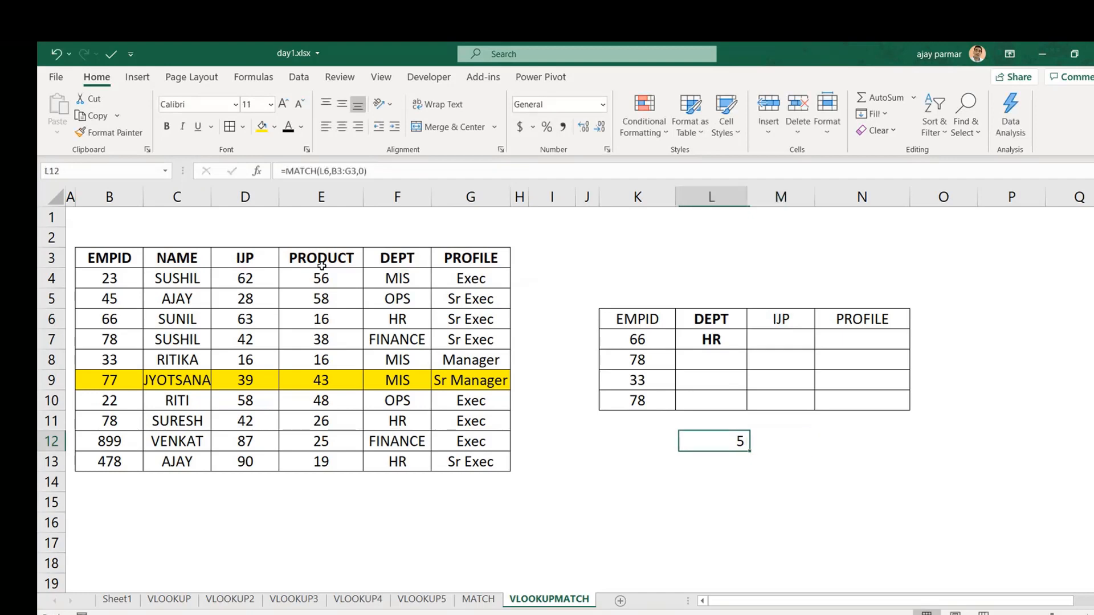
{"action": "left_click", "coordinate": [338, 171]}
{"action": "key", "text": "F4"}
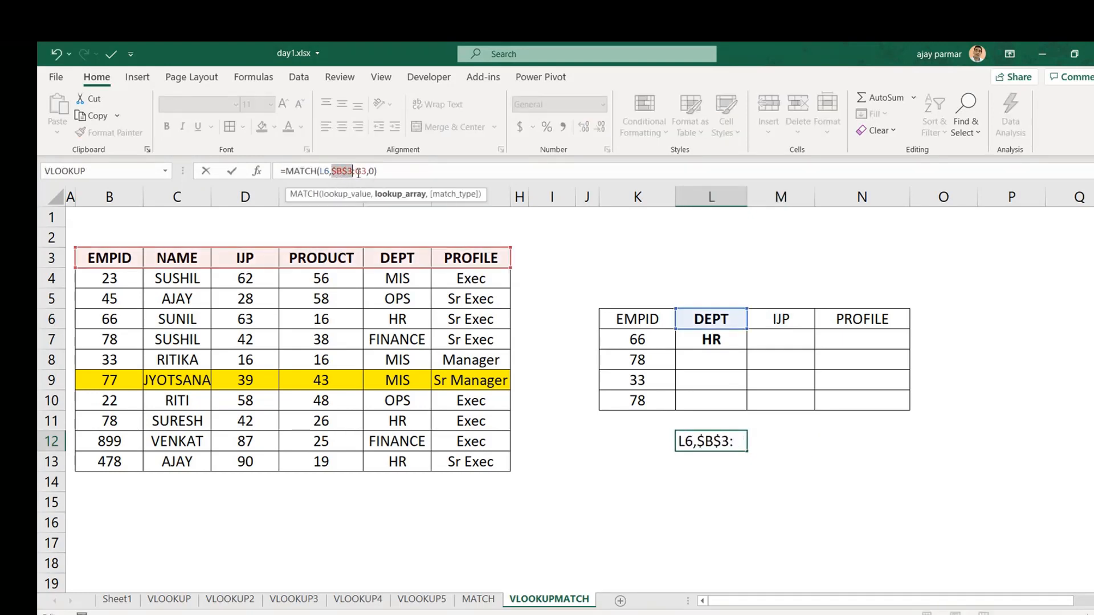
{"action": "left_click", "coordinate": [360, 171]}
{"action": "key", "text": "F4"}
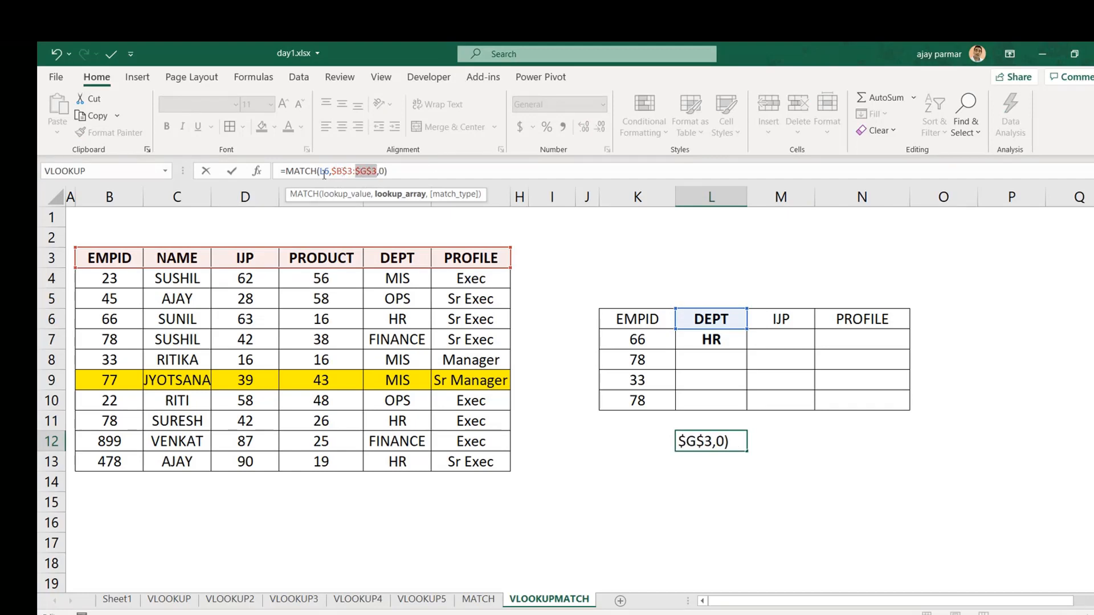
{"action": "key", "text": "Return"}
{"action": "key", "text": "Up"}
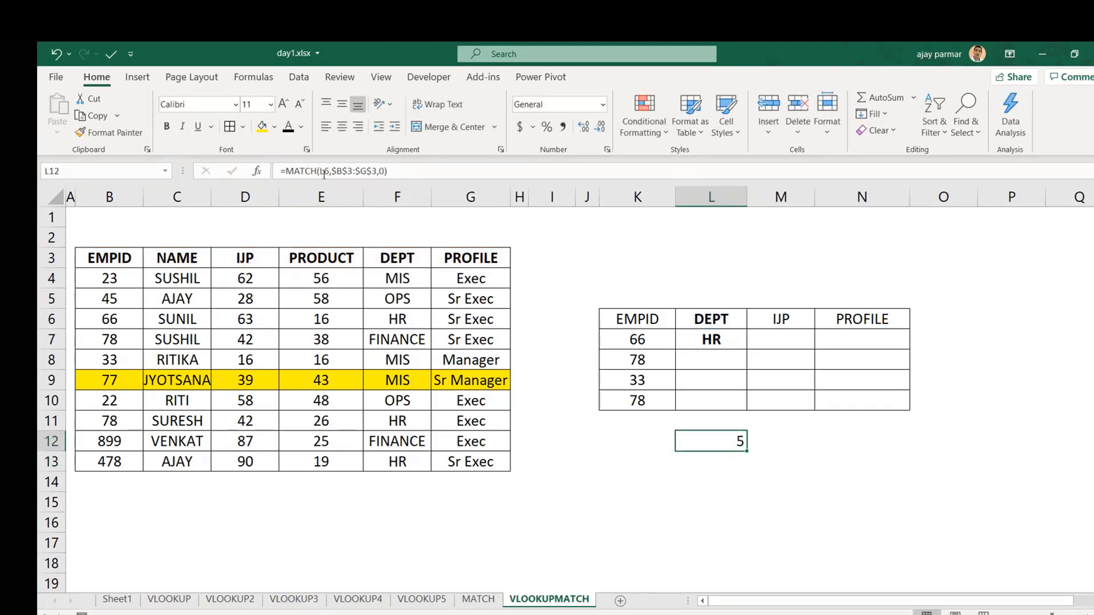
Step: Copy the MATCH formula from L12 into M12 and N12 for the IJP and PROFILE headers
{"action": "key", "text": "ctrl+c"}
{"action": "key", "text": "Right"}
{"action": "key", "text": "ctrl+v"}
{"action": "key", "text": "Right"}
{"action": "key", "text": "ctrl+v"}
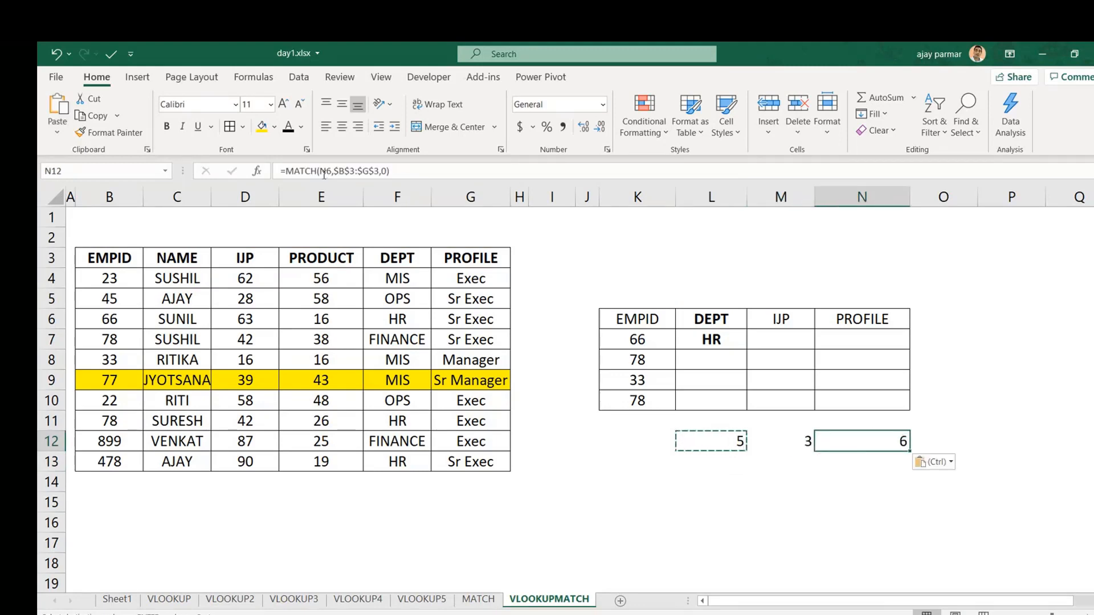
{"action": "key", "text": "Escape"}
{"action": "key", "text": "Left"}
{"action": "key", "text": "Right"}
Step: Label the row of MATCH formulas by entering "using match" in K12
{"action": "key", "text": "Left"}
{"action": "key", "text": "Left"}
{"action": "key", "text": "Left"}
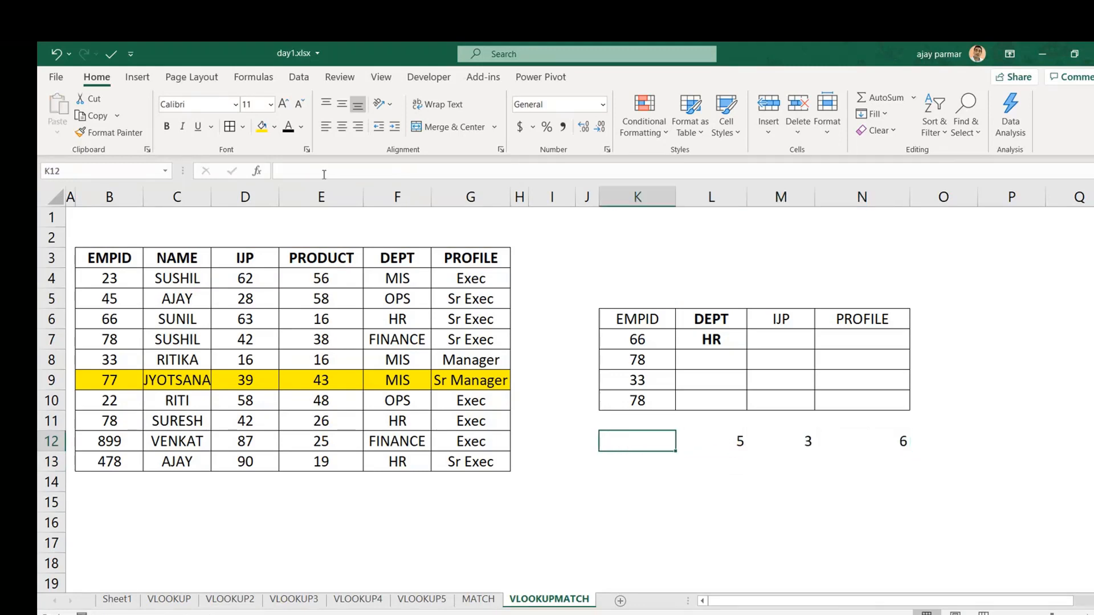
{"action": "type", "text": "U"}
{"action": "key", "text": "BackSpace"}
{"action": "type", "text": "using ma"}
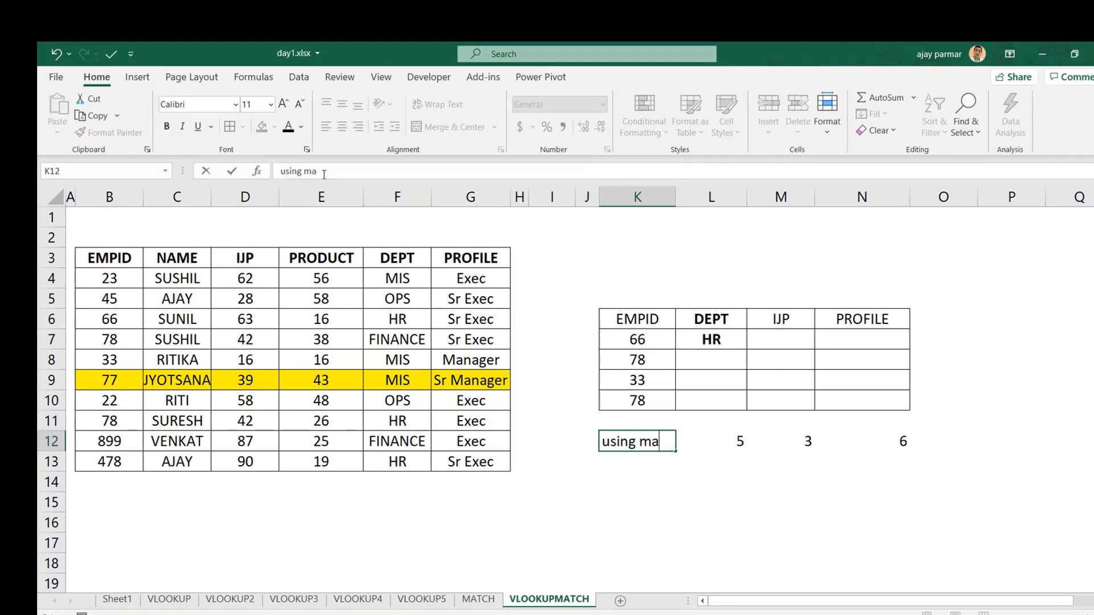
{"action": "type", "text": "tch"}
{"action": "key", "text": "Return"}
{"action": "key", "text": "Up"}
{"action": "key", "text": "Right"}
{"action": "key", "text": "shift+Right"}
{"action": "key", "text": "shift+Right"}
{"action": "key", "text": "shift+Right"}
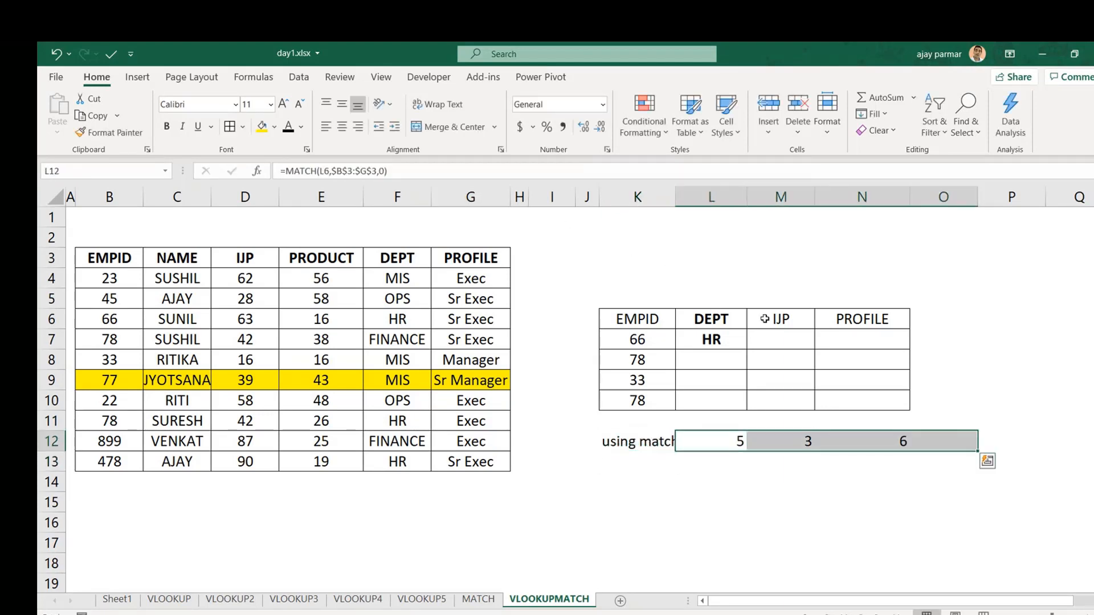
Step: Test the MATCH formula in N12 by changing the N6 header to "ijp", and undo the header change
{"action": "left_click", "coordinate": [870, 324]}
{"action": "type", "text": "ijp"}
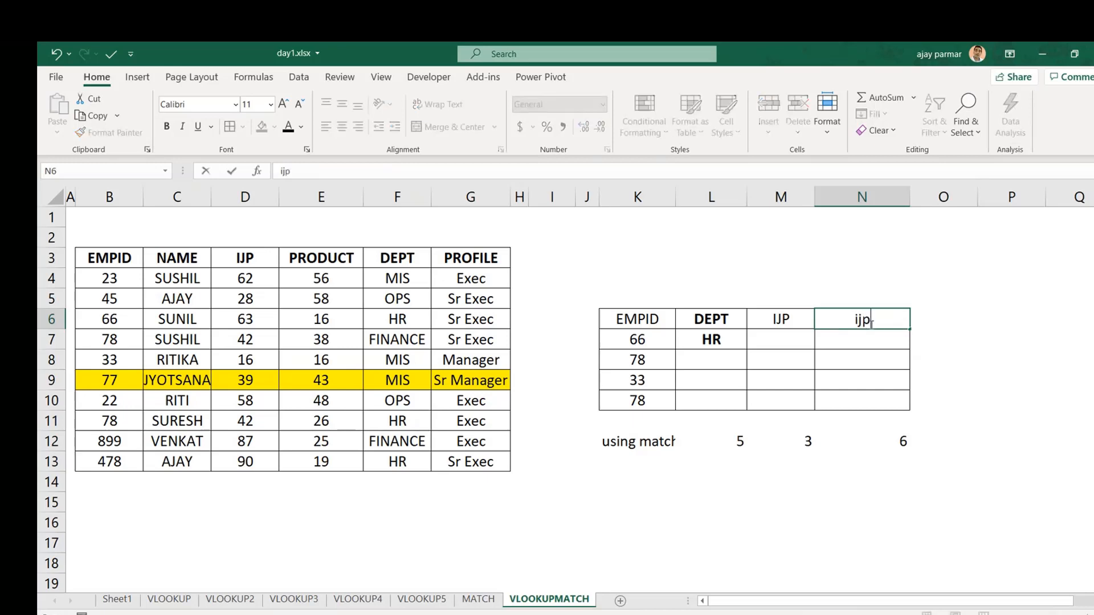
{"action": "key", "text": "Return"}
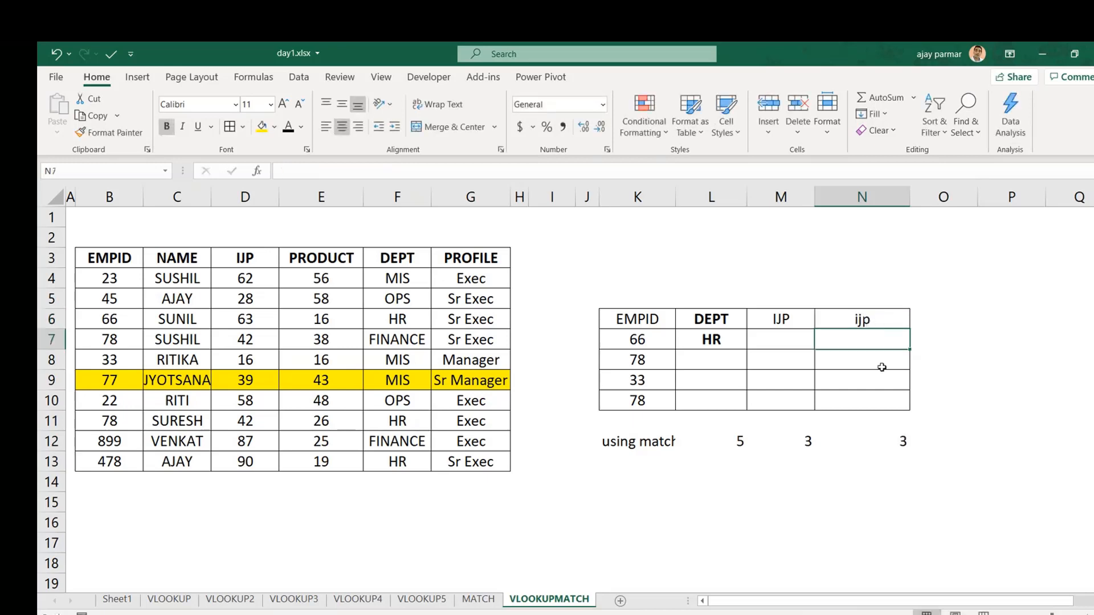
{"action": "left_click", "coordinate": [878, 439]}
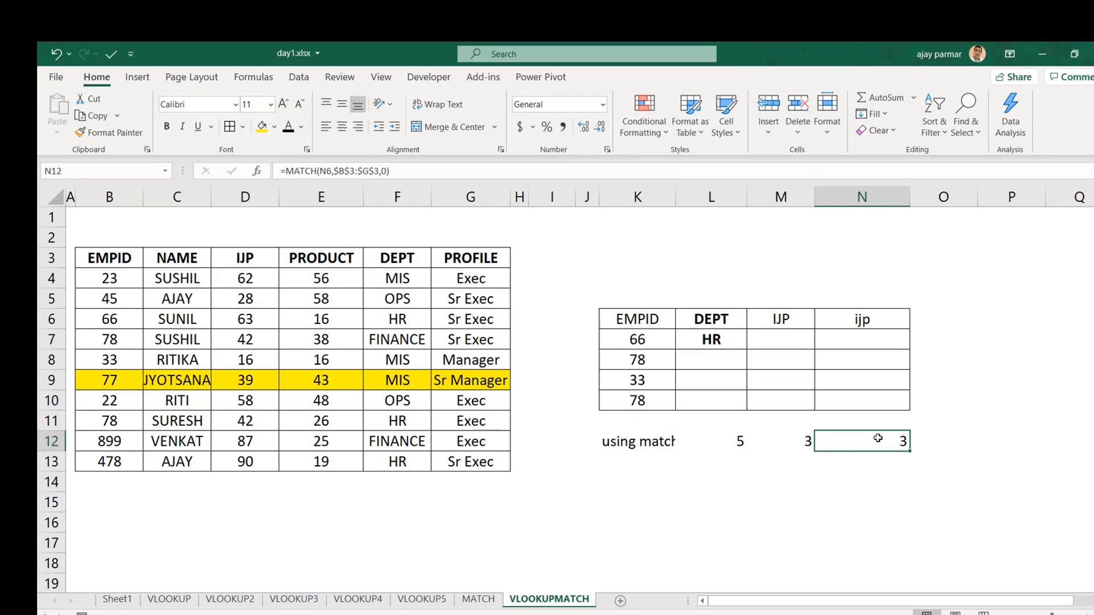
{"action": "key", "text": "ctrl+z"}
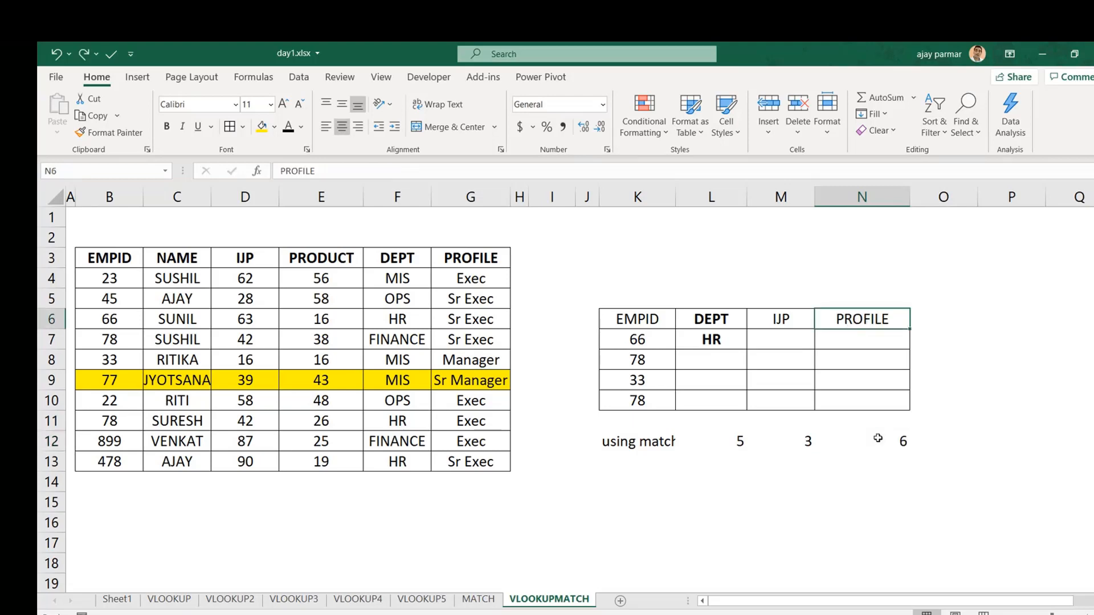
Step: Replace the hard-coded column index in L7's VLOOKUP with the MATCH cell, making it =VLOOKUP($K7,$B$3:$G$13,L12,0)
{"action": "left_click", "coordinate": [711, 340]}
{"action": "left_click", "coordinate": [407, 170]}
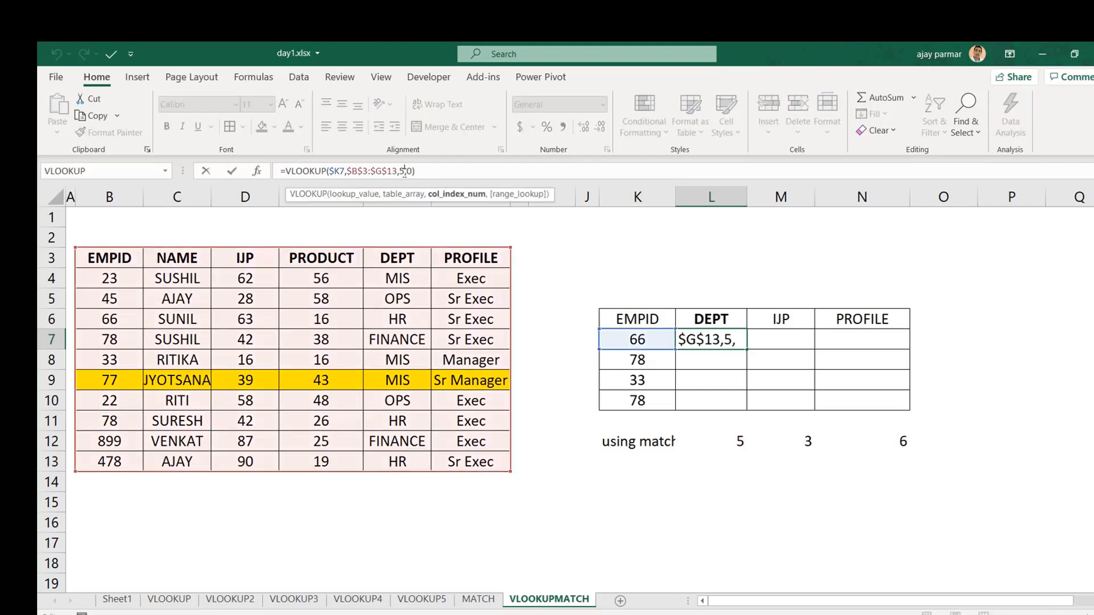
{"action": "key", "text": "BackSpace"}
{"action": "left_click", "coordinate": [706, 441]}
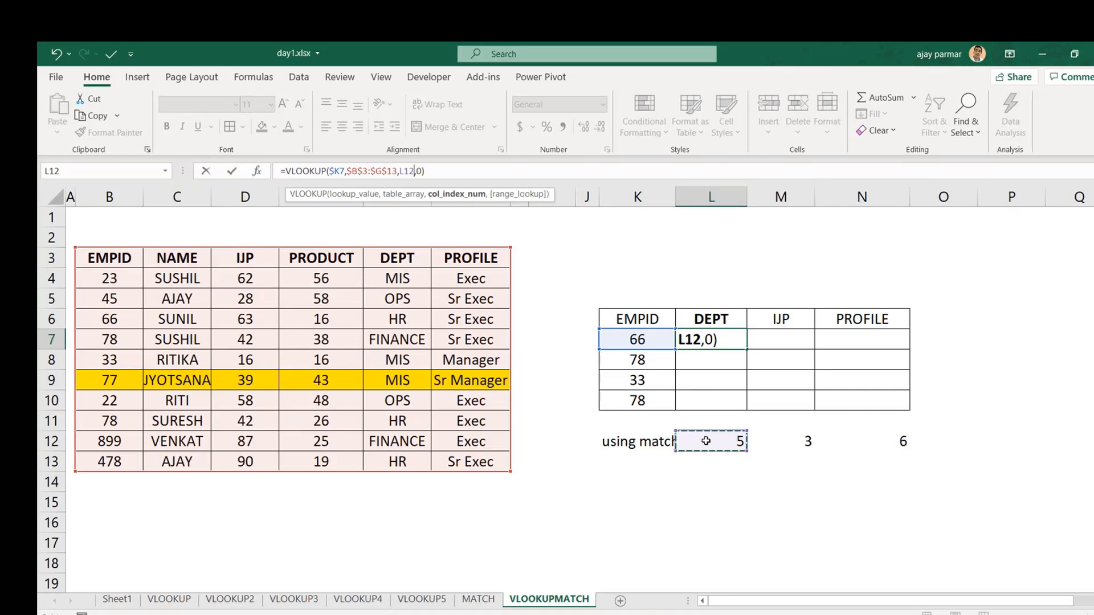
{"action": "key", "text": "Return"}
{"action": "key", "text": "Up"}
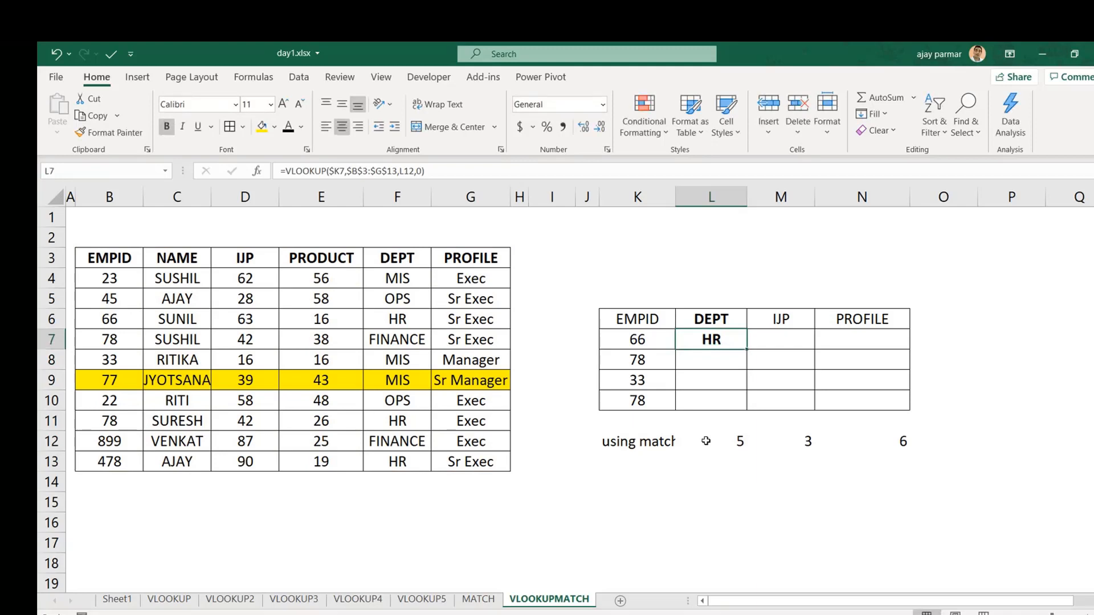
Step: Try filling the VLOOKUP from L7 down to L8, inspect the column index reference in the copy, and clear L8
{"action": "left_click", "coordinate": [409, 172]}
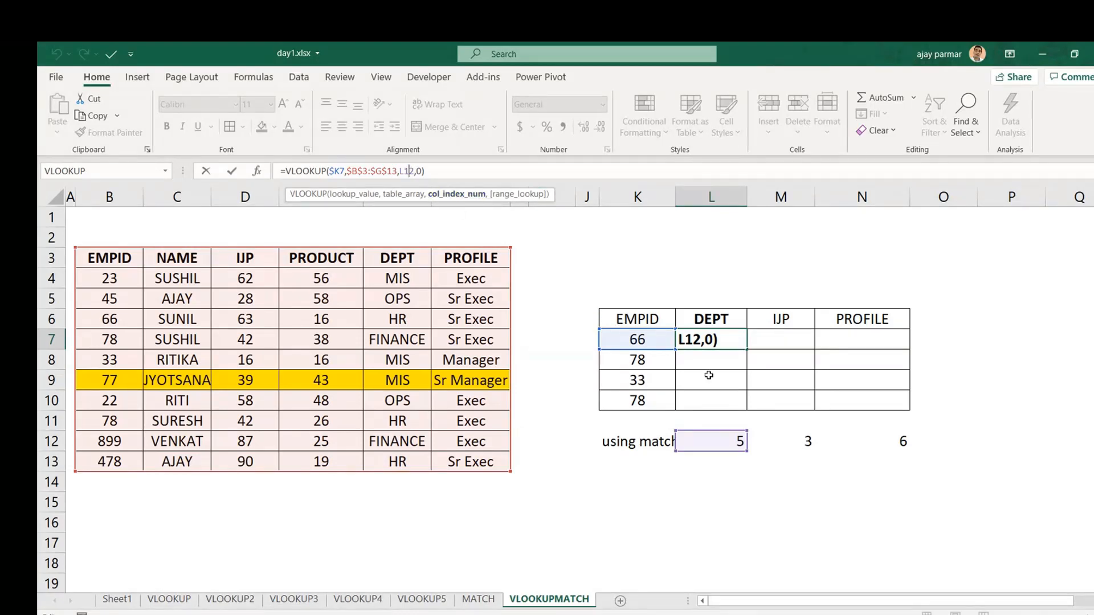
{"action": "key", "text": "ctrl+Return"}
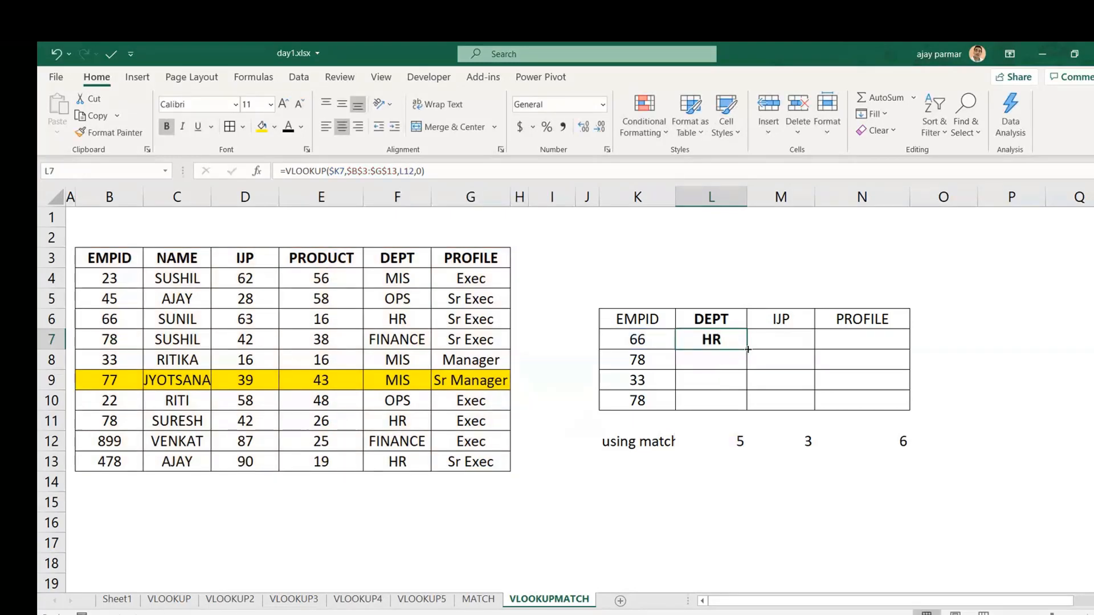
{"action": "left_click_drag", "start_coordinate": [747, 350], "coordinate": [747, 369]}
{"action": "left_click", "coordinate": [722, 366]}
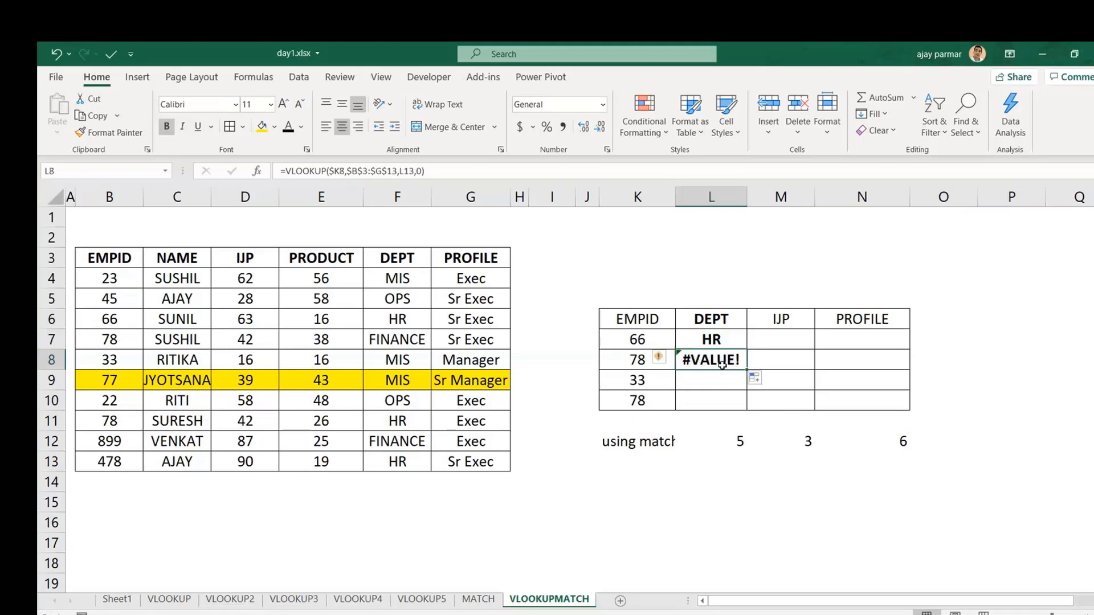
{"action": "double_click", "coordinate": [722, 365]}
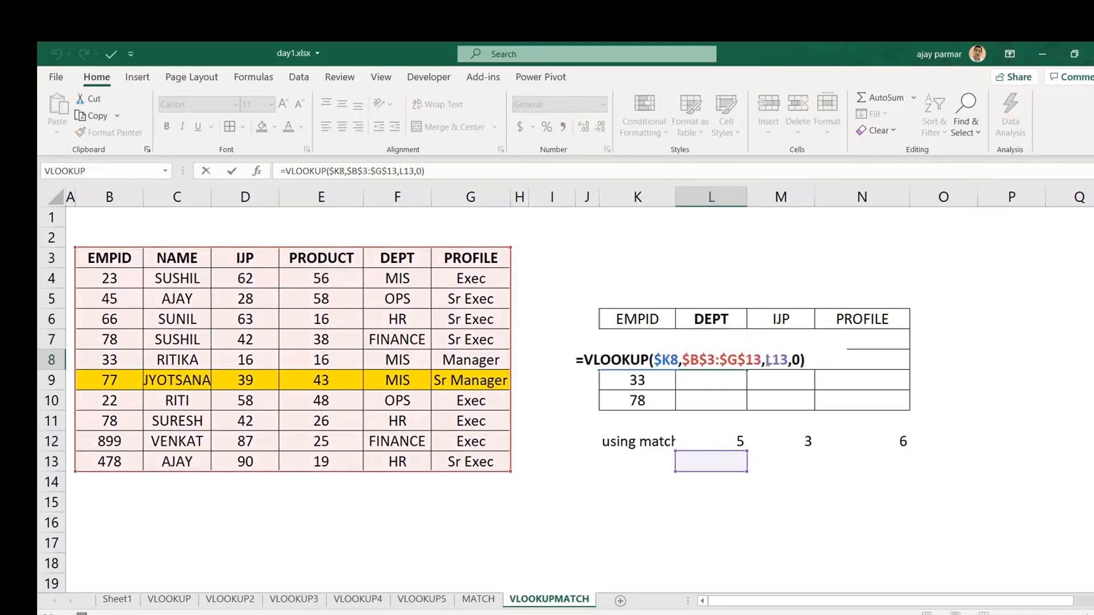
{"action": "key", "text": "Escape"}
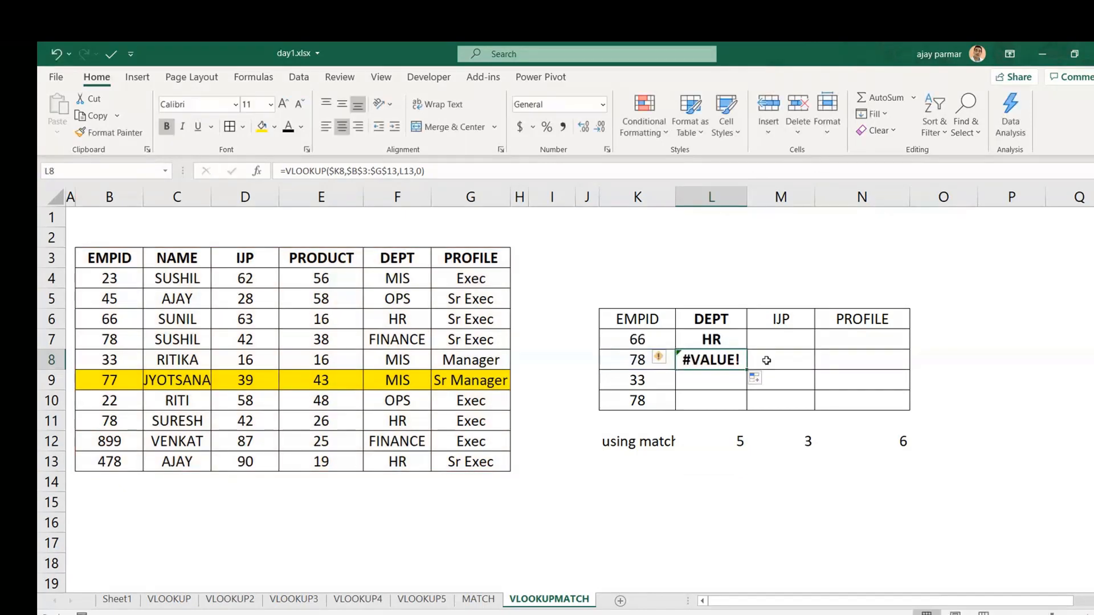
{"action": "key", "text": "Delete"}
{"action": "key", "text": "Up"}
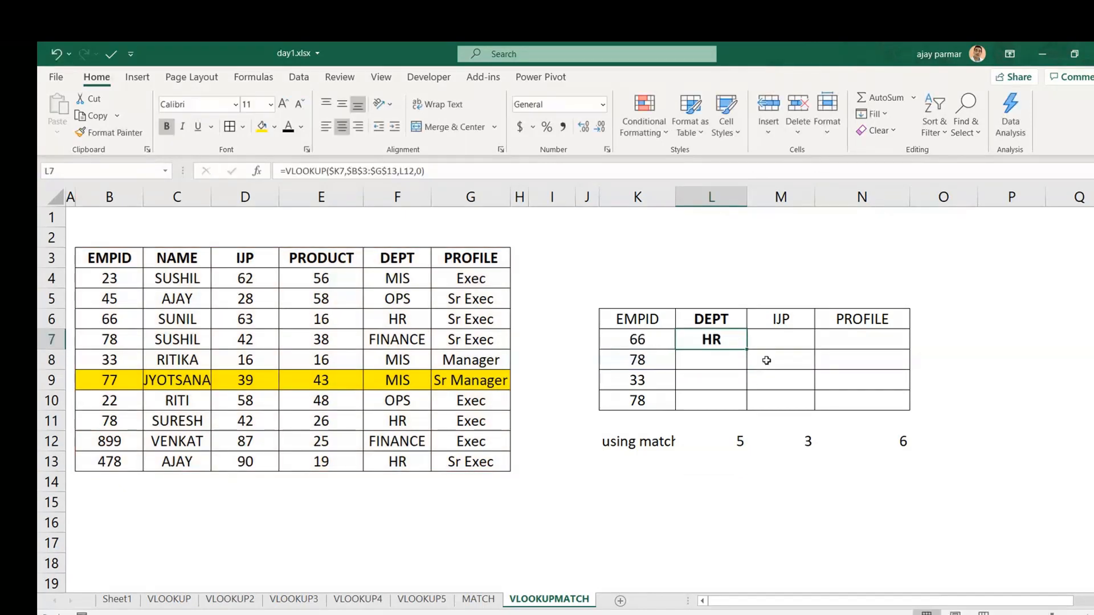
Step: Lock the row of the column index reference in L7, making it =VLOOKUP($K7,$B$3:$G$13,L$12,0)
{"action": "left_click", "coordinate": [401, 170]}
{"action": "type", "text": "$"}
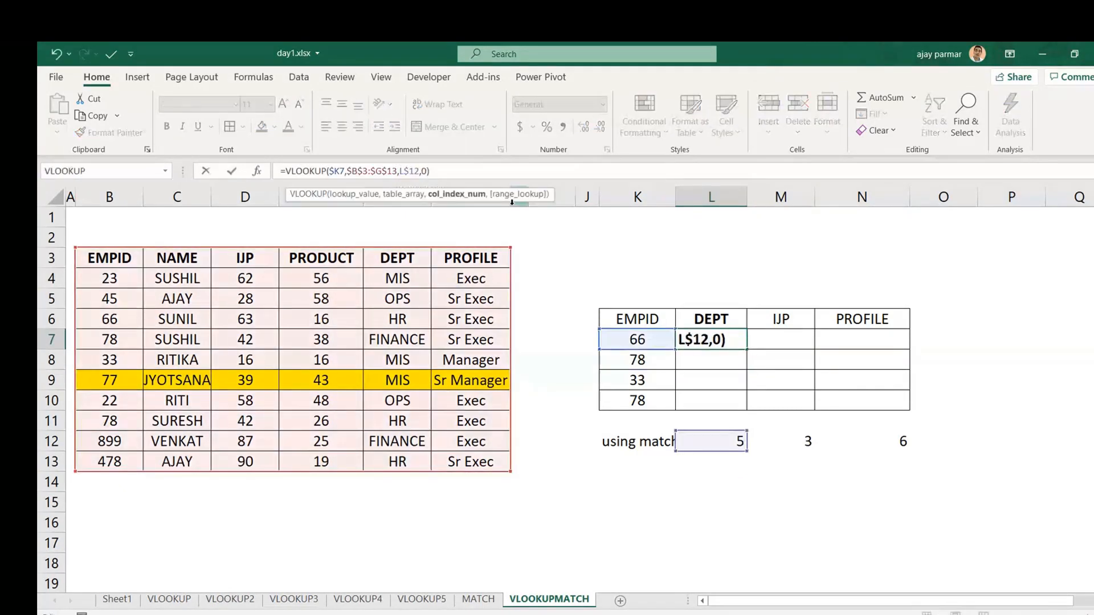
{"action": "left_click", "coordinate": [471, 168]}
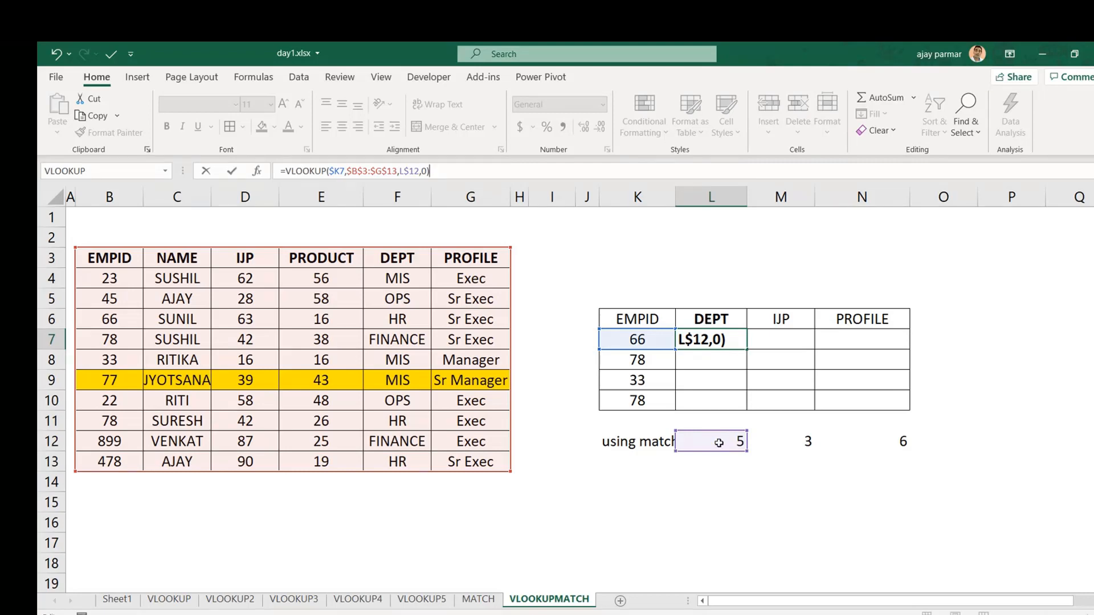
{"action": "key", "text": "ctrl+Return"}
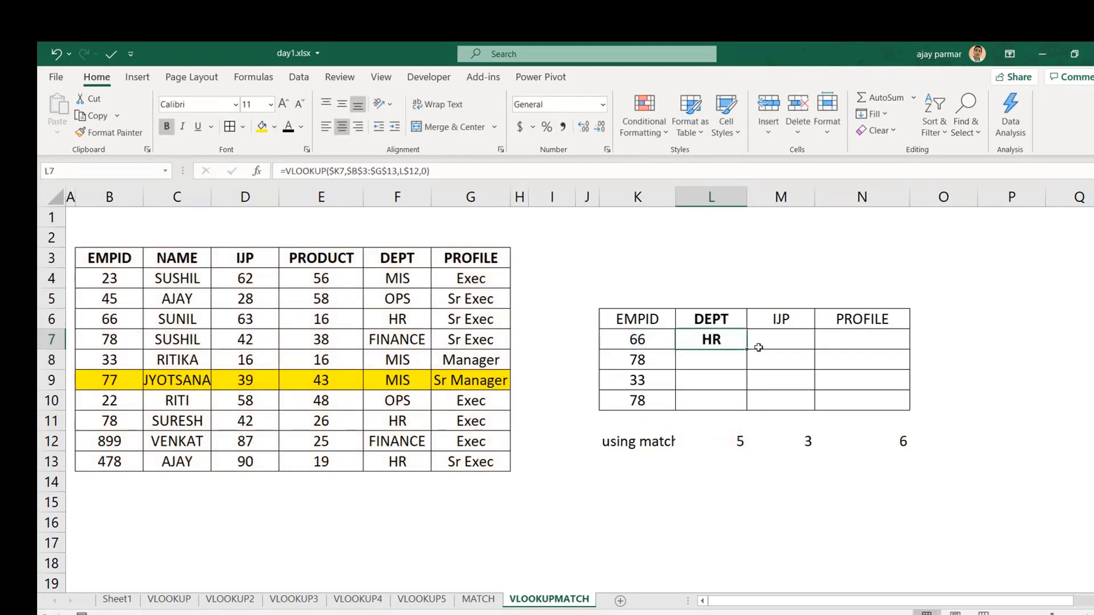
Step: Fill the VLOOKUP formula from L7 across and down to cover L7:N10
{"action": "left_click_drag", "start_coordinate": [747, 349], "coordinate": [930, 407]}
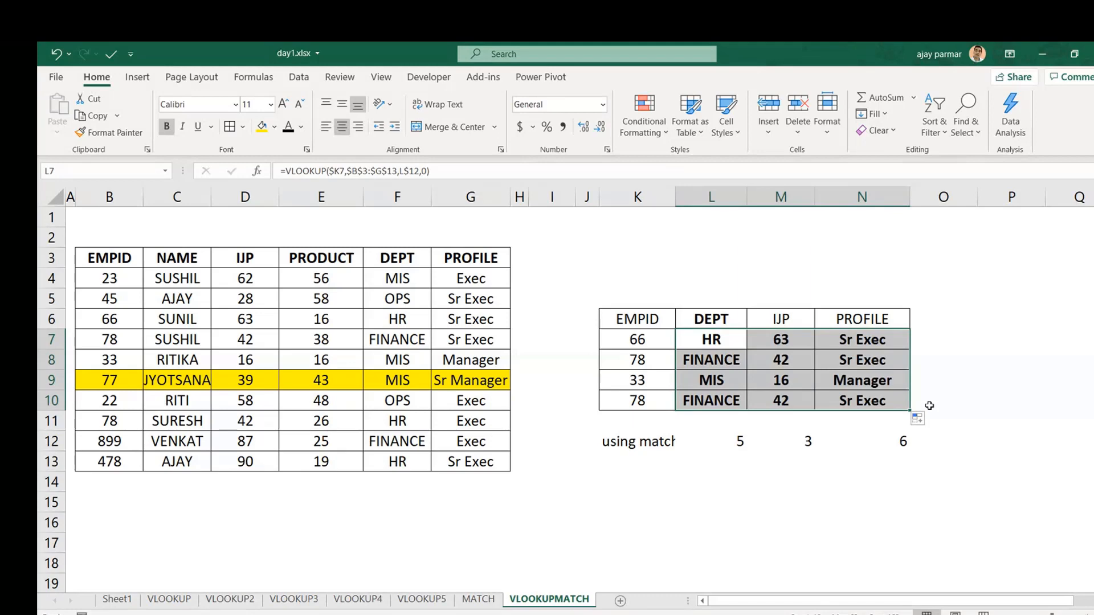
{"action": "left_click", "coordinate": [947, 340]}
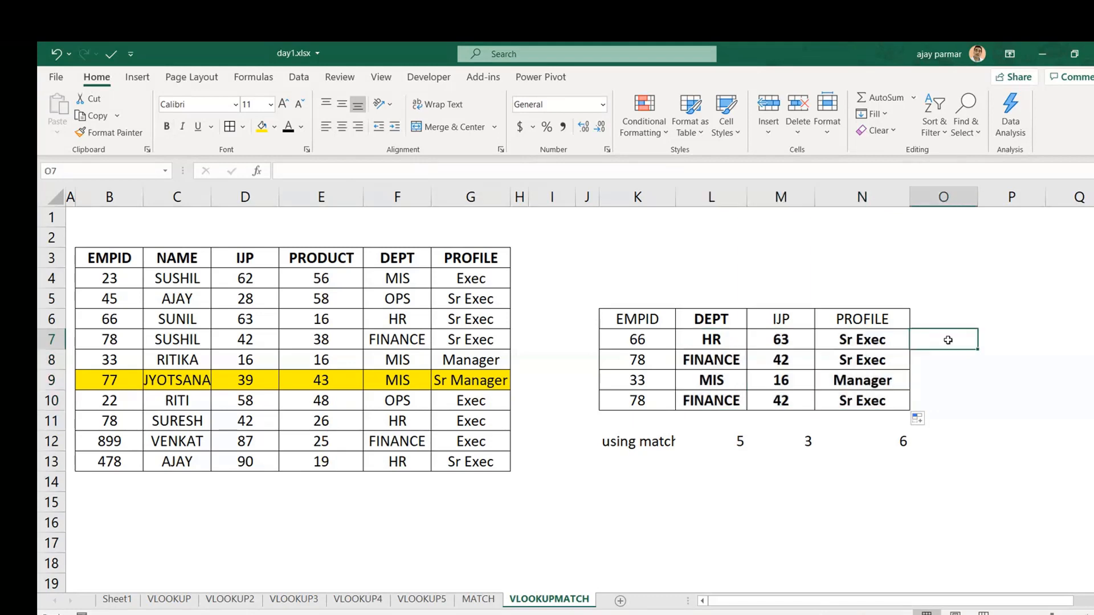
{"action": "left_click", "coordinate": [705, 340]}
Step: Change the lookup headers to "profile" in L6, "dept" in M6 and "ijp" in N6, and check the MATCH row in row 12
{"action": "left_click", "coordinate": [787, 317]}
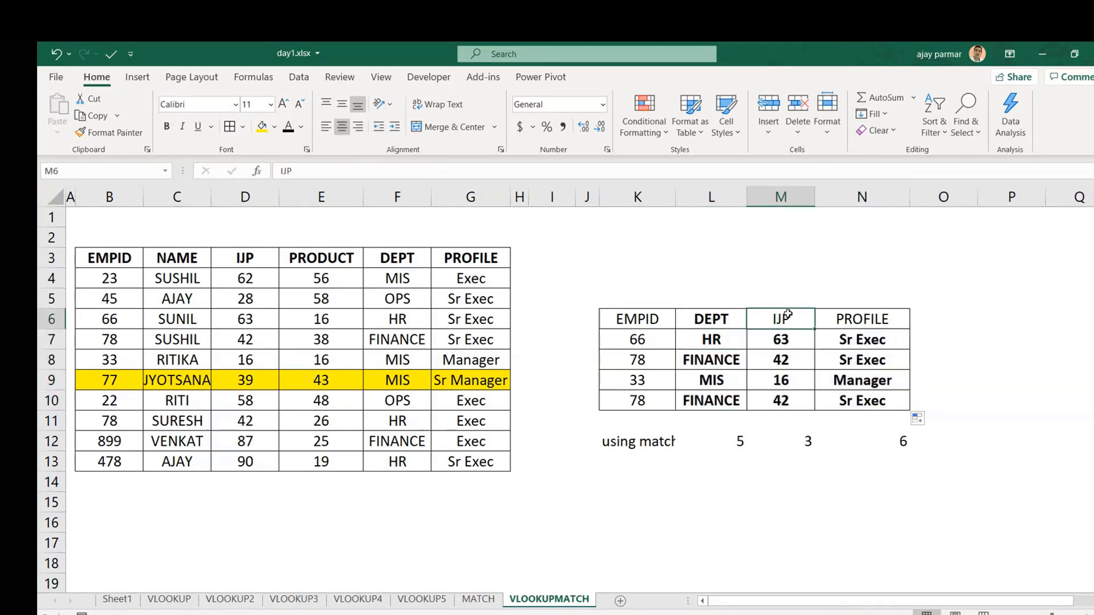
{"action": "type", "text": "dept"}
{"action": "key", "text": "Return"}
{"action": "key", "text": "Up"}
{"action": "key", "text": "Left"}
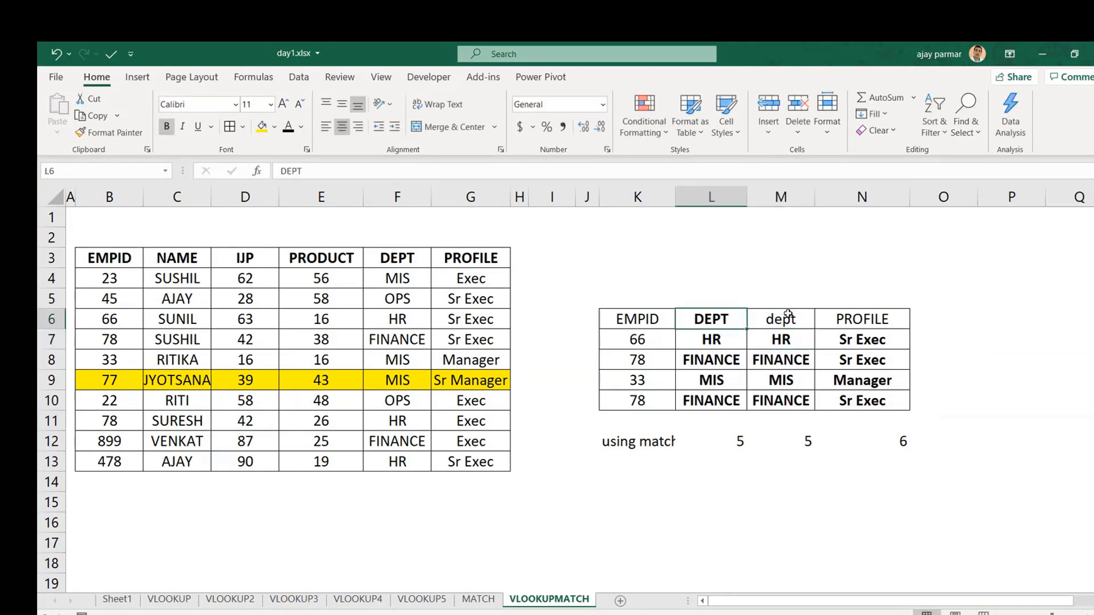
{"action": "type", "text": "profile"}
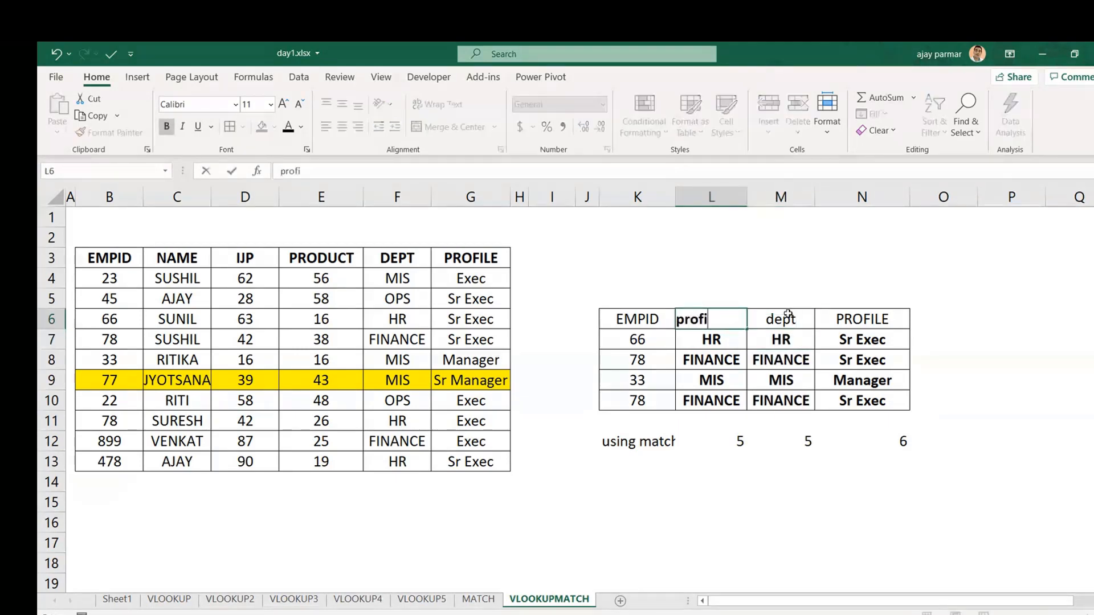
{"action": "key", "text": "Return"}
{"action": "left_click", "coordinate": [788, 315]}
{"action": "key", "text": "Right"}
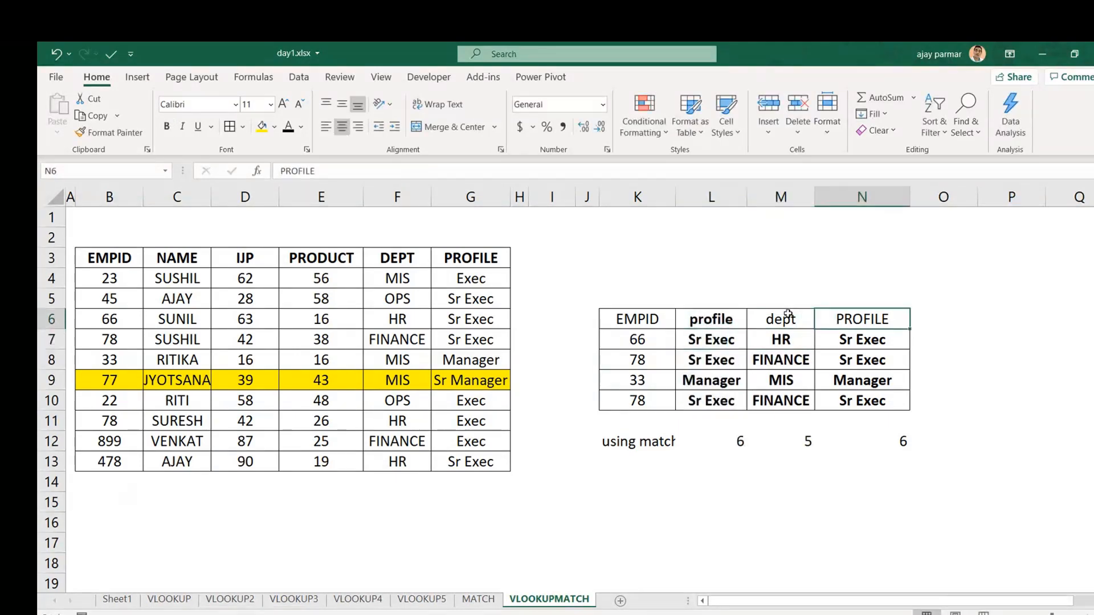
{"action": "type", "text": "ijp"}
{"action": "key", "text": "Return"}
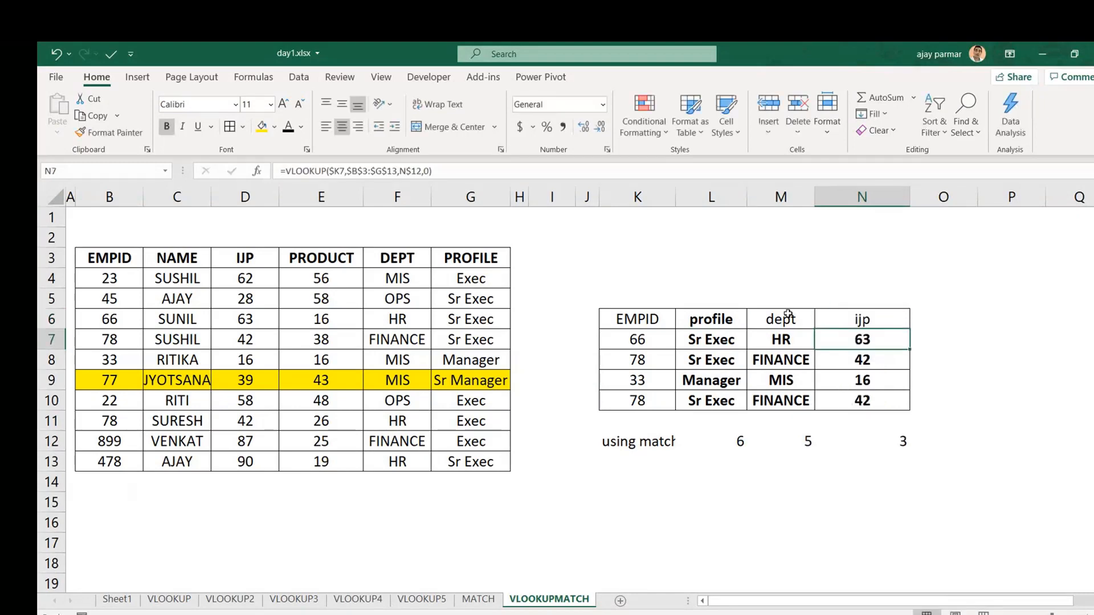
{"action": "left_click", "coordinate": [722, 443]}
{"action": "key", "text": "shift+Right"}
{"action": "key", "text": "shift+Right"}
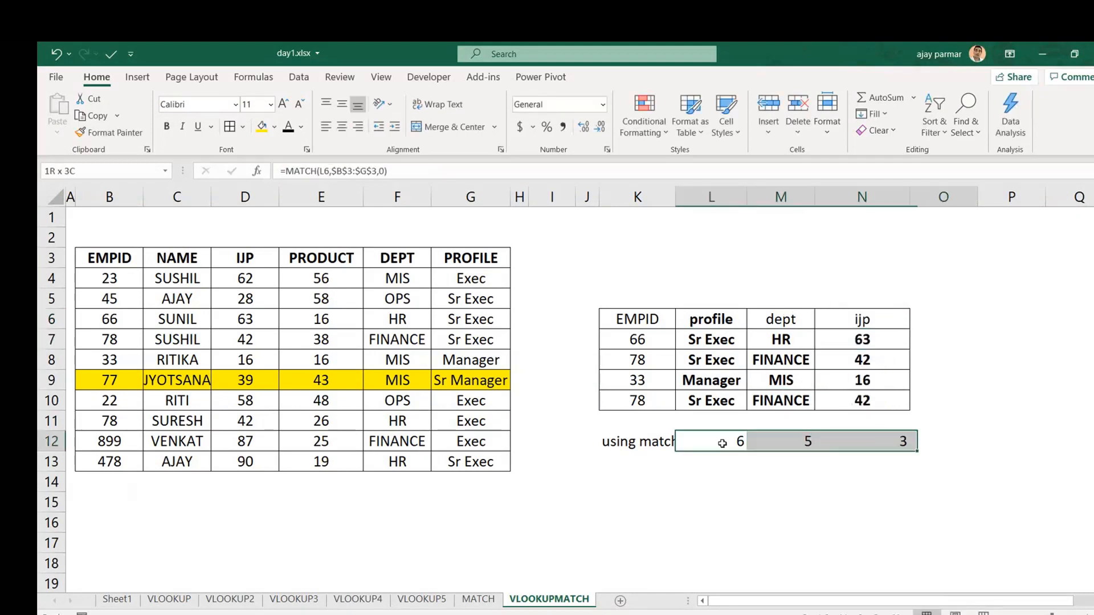
{"action": "key", "text": "shift+Right"}
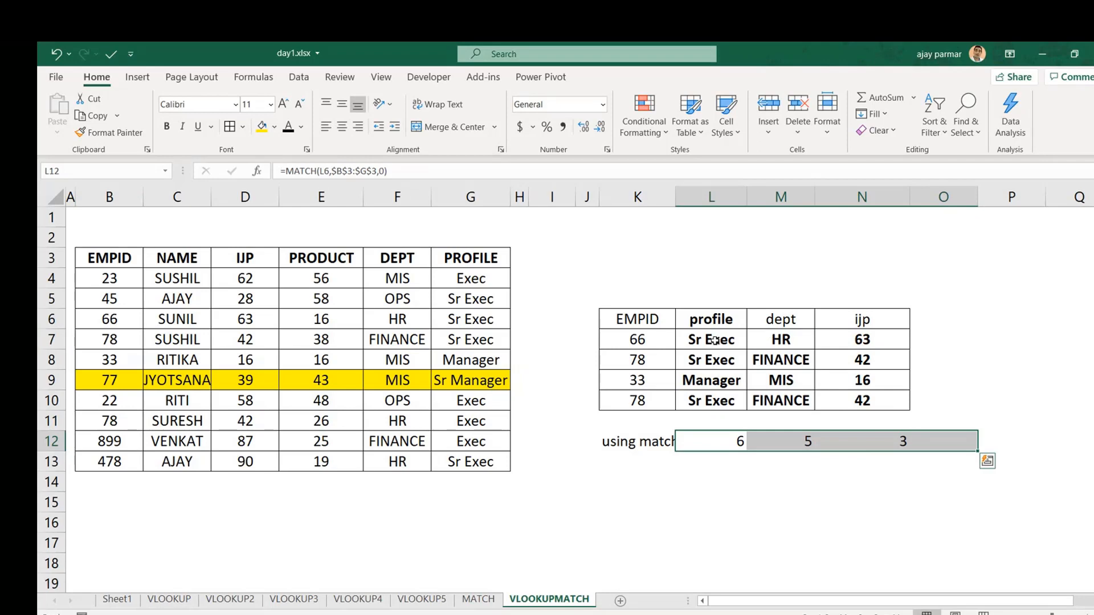
Step: Remove the bold formatting from the lookup results in L7:N10 and autofit the width of column K
{"action": "left_click", "coordinate": [715, 341]}
{"action": "key", "text": "shift+Right"}
{"action": "key", "text": "shift+Right"}
{"action": "key", "text": "shift+Down"}
{"action": "key", "text": "shift+Down"}
{"action": "key", "text": "shift+Down"}
{"action": "key", "text": "ctrl+b"}
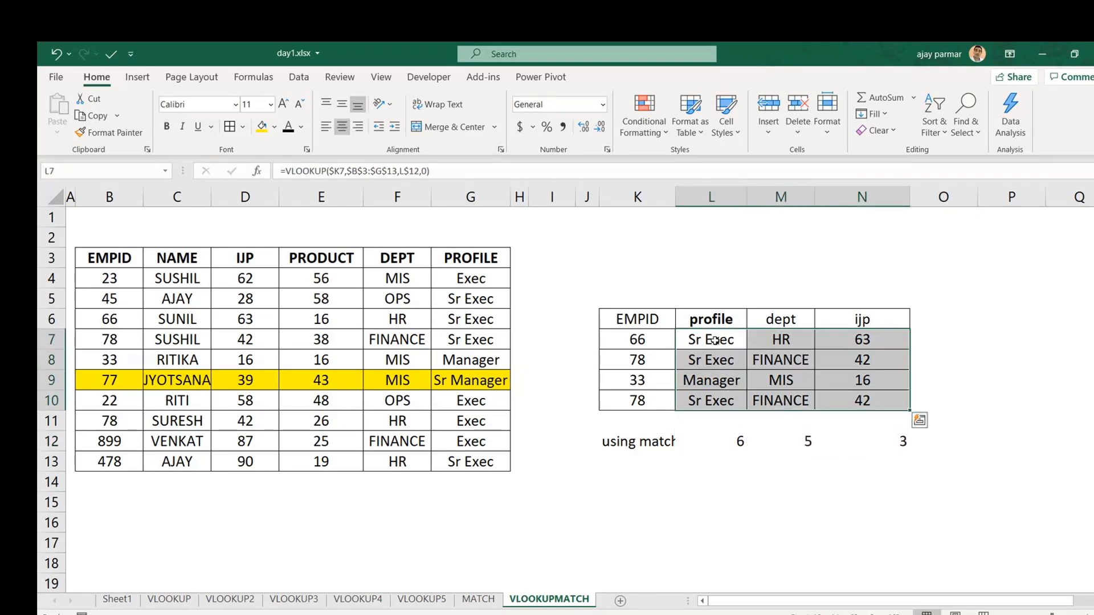
{"action": "left_click", "coordinate": [723, 322]}
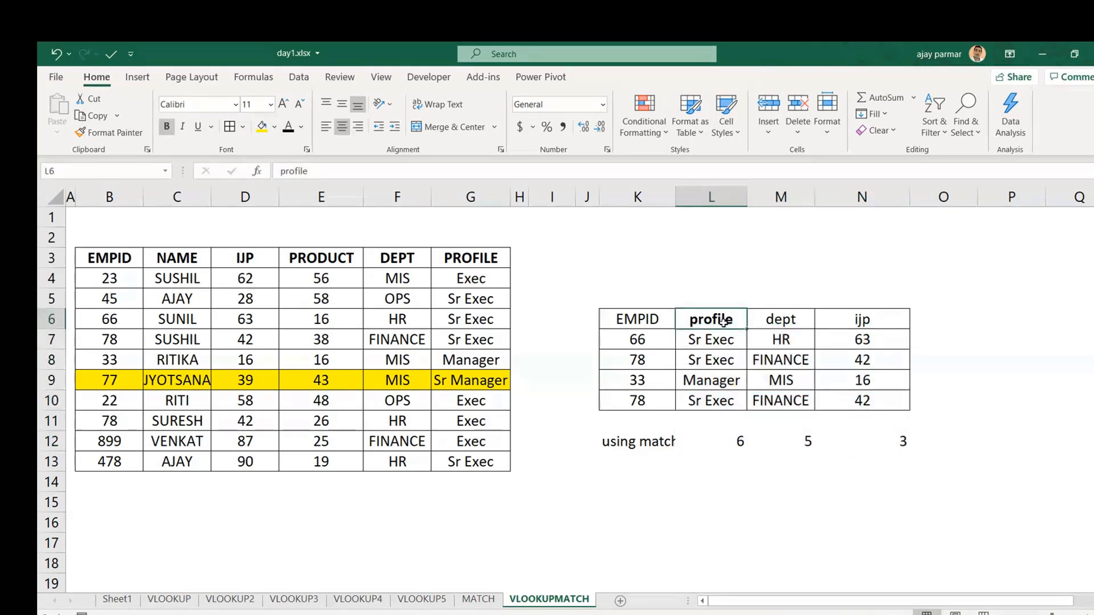
{"action": "double_click", "coordinate": [675, 197]}
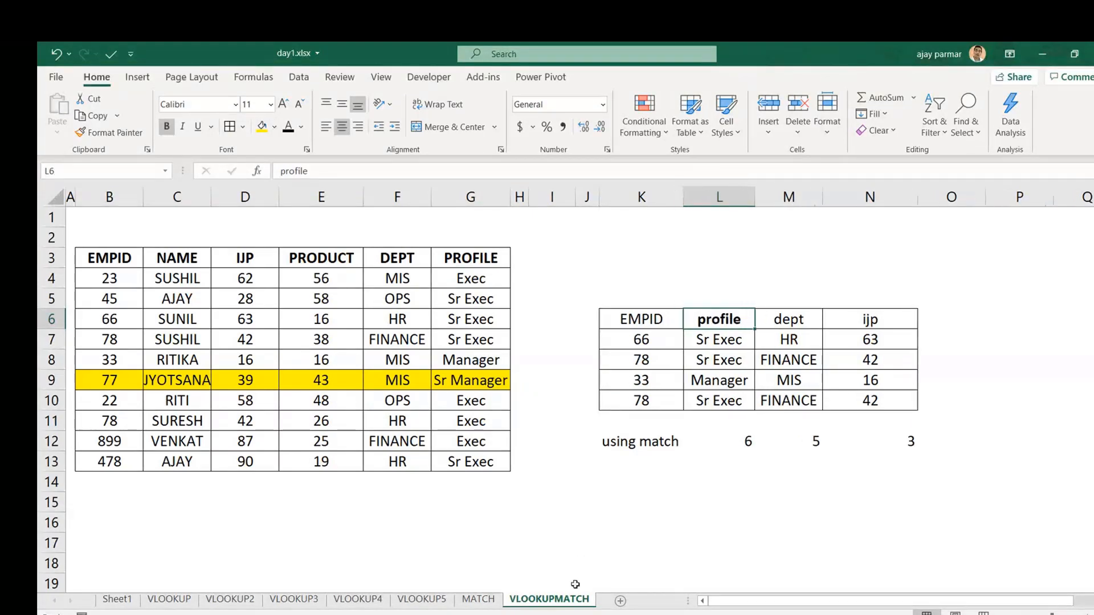
Step: Duplicate the VLOOKUPMATCH sheet within day1.xlsx and place the copy after the original
{"action": "right_click", "coordinate": [551, 603]}
{"action": "left_click", "coordinate": [604, 457]}
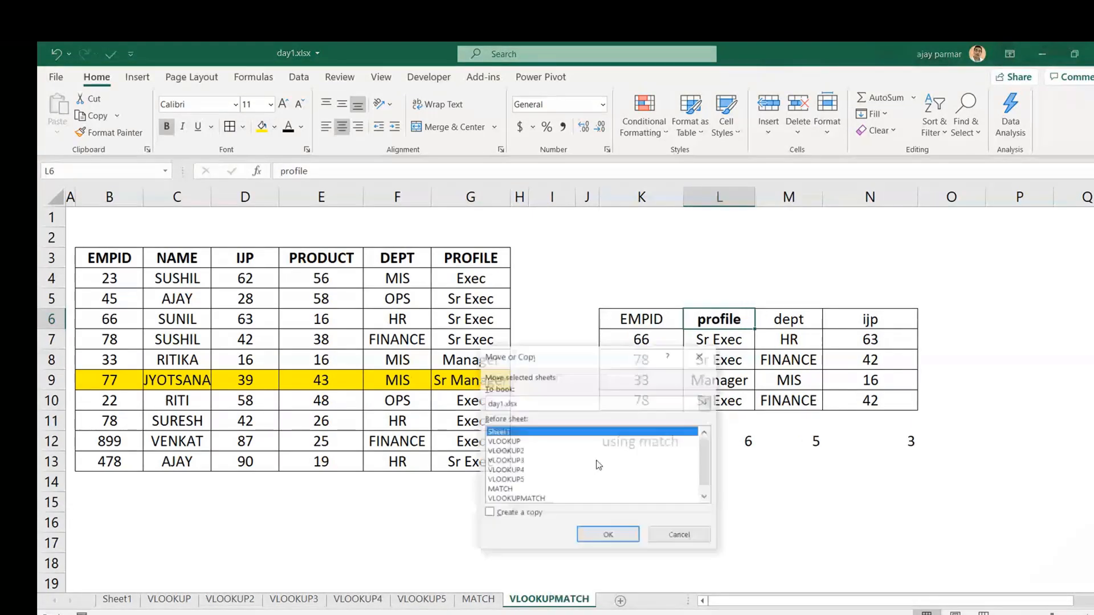
{"action": "left_click", "coordinate": [499, 515]}
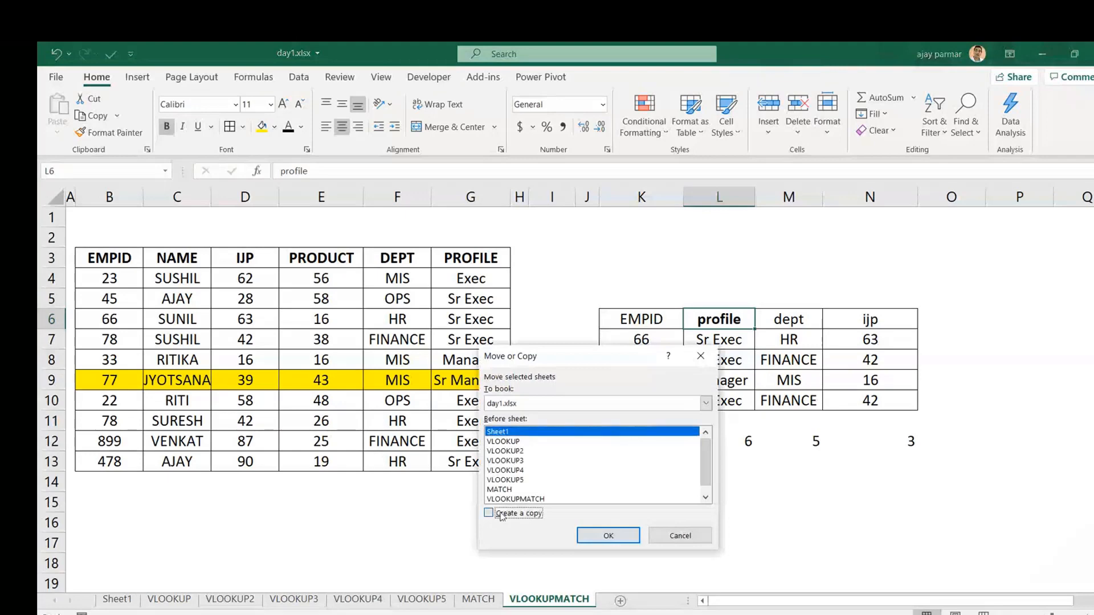
{"action": "left_click", "coordinate": [706, 498]}
{"action": "left_click", "coordinate": [528, 490]}
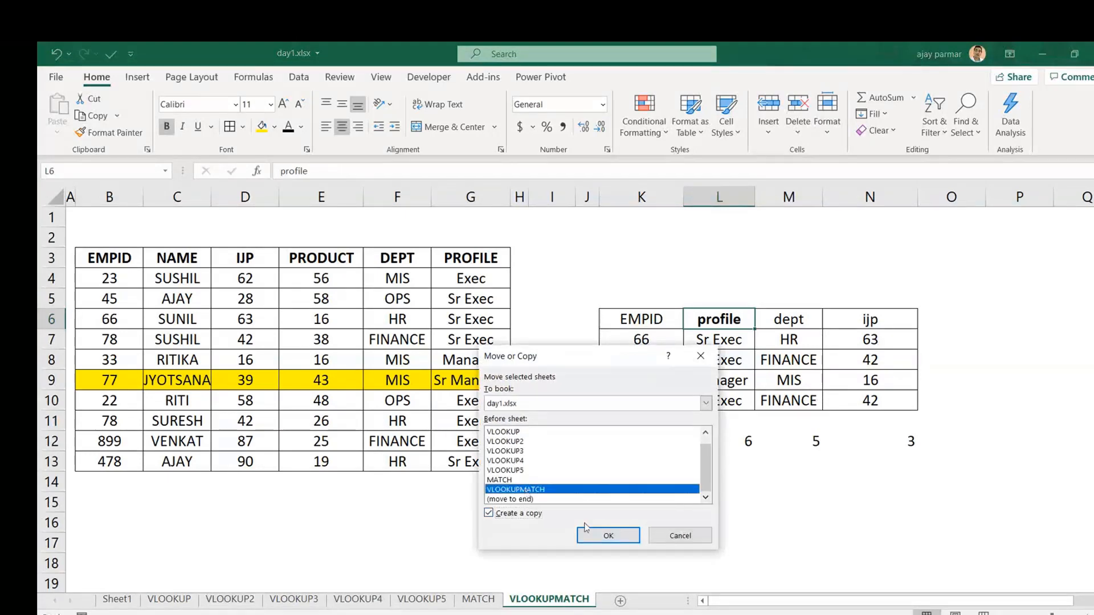
{"action": "left_click", "coordinate": [624, 542]}
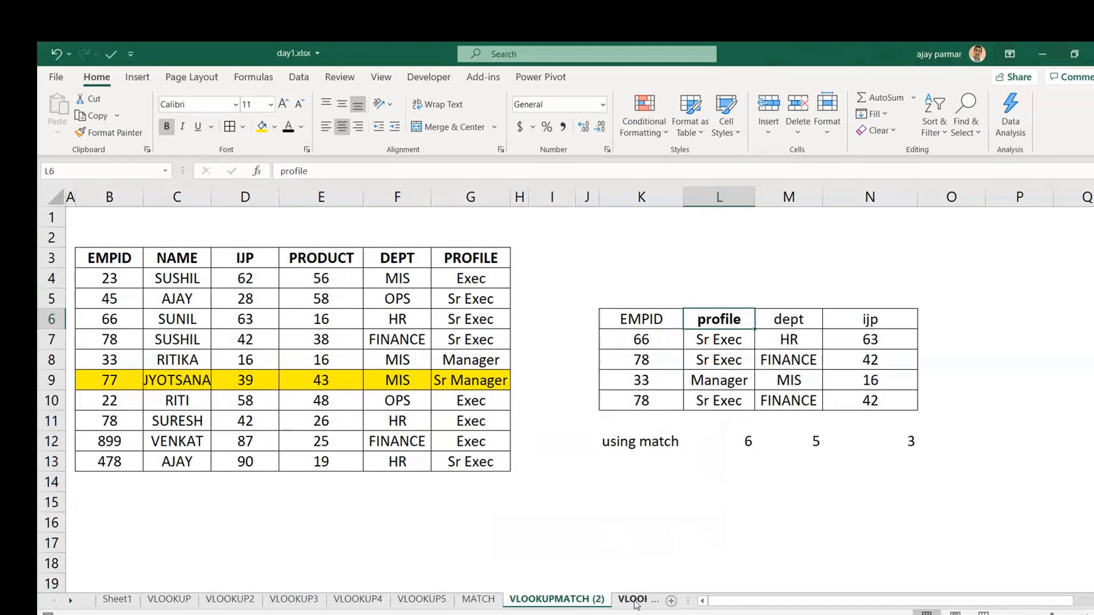
{"action": "left_click_drag", "start_coordinate": [471, 605], "coordinate": [537, 606]}
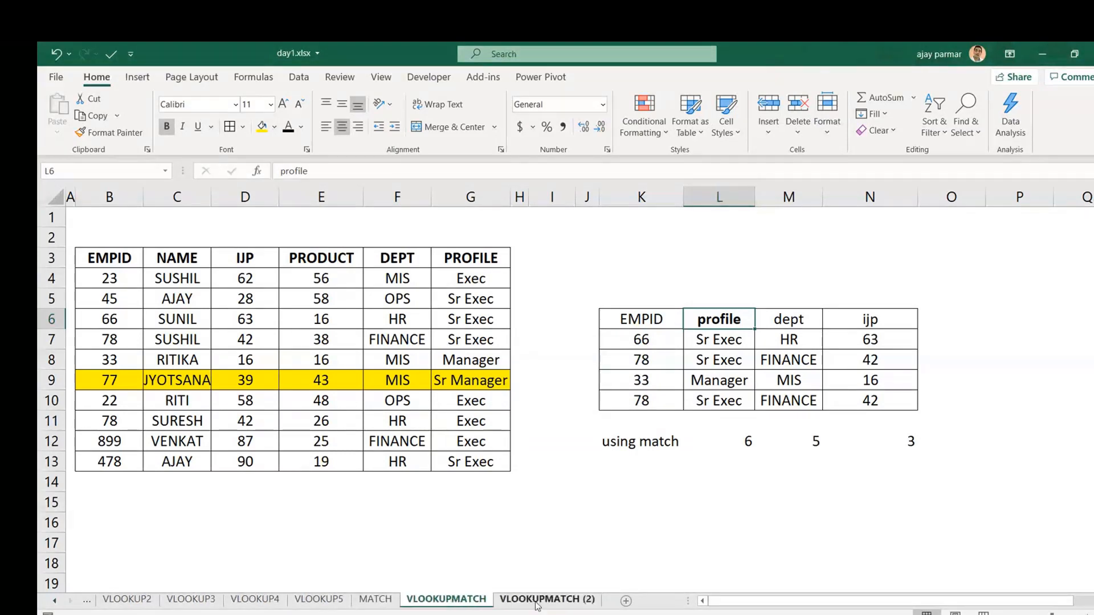
Step: Rename the copied sheet as VLOOKUPMATCH2
{"action": "double_click", "coordinate": [596, 599]}
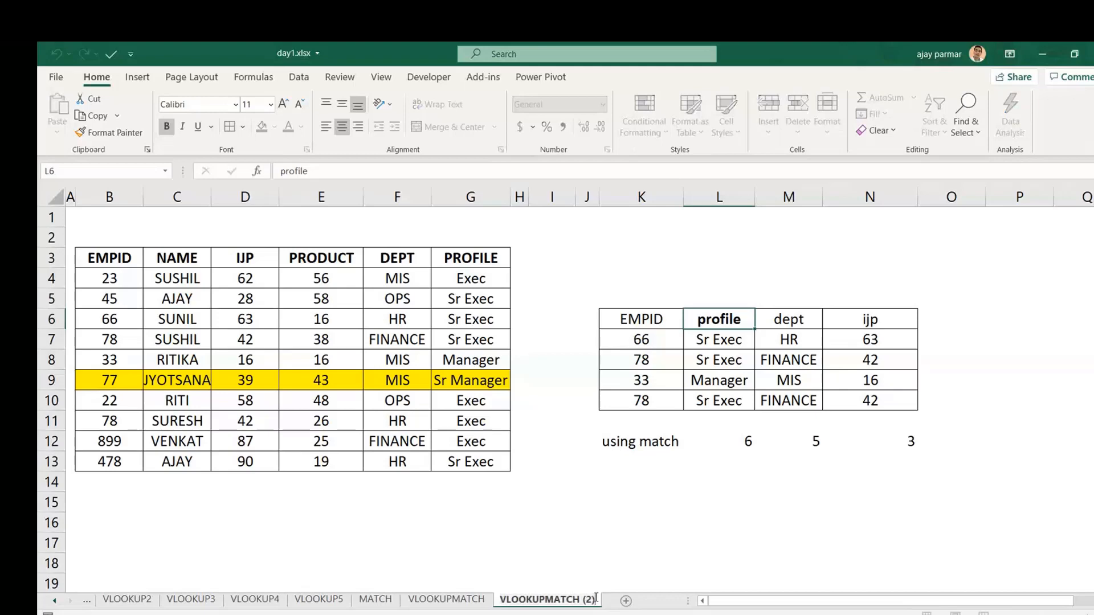
{"action": "key", "text": "BackSpace"}
{"action": "key", "text": "BackSpace"}
{"action": "key", "text": "BackSpace"}
{"action": "key", "text": "BackSpace"}
{"action": "type", "text": "2"}
{"action": "left_click", "coordinate": [486, 490]}
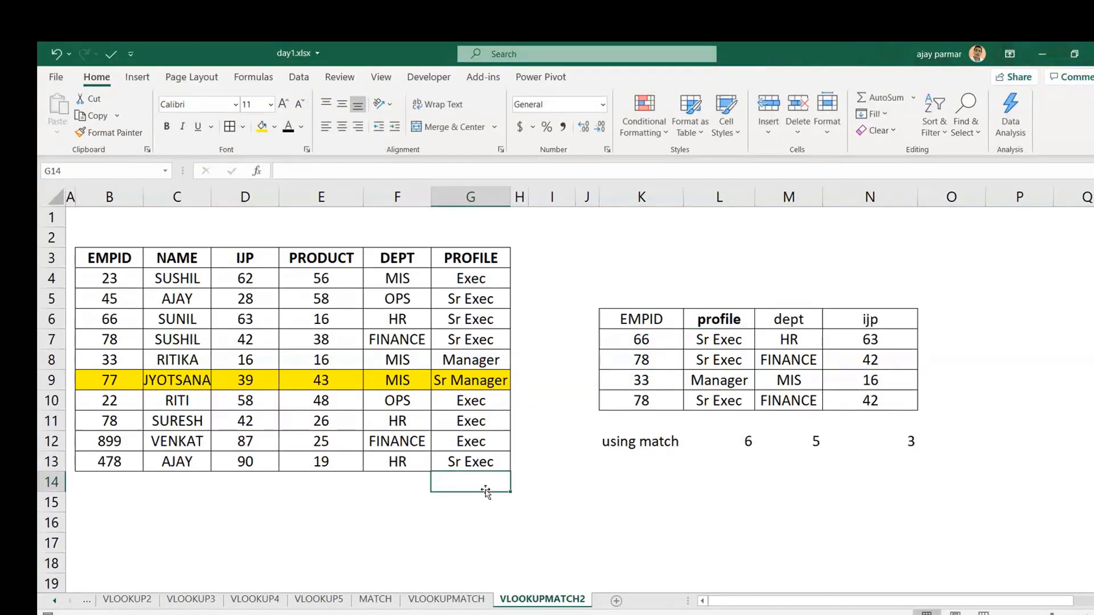
Step: Narrow the empty column I between the two tables and reduce the height of row 1
{"action": "left_click", "coordinate": [633, 441]}
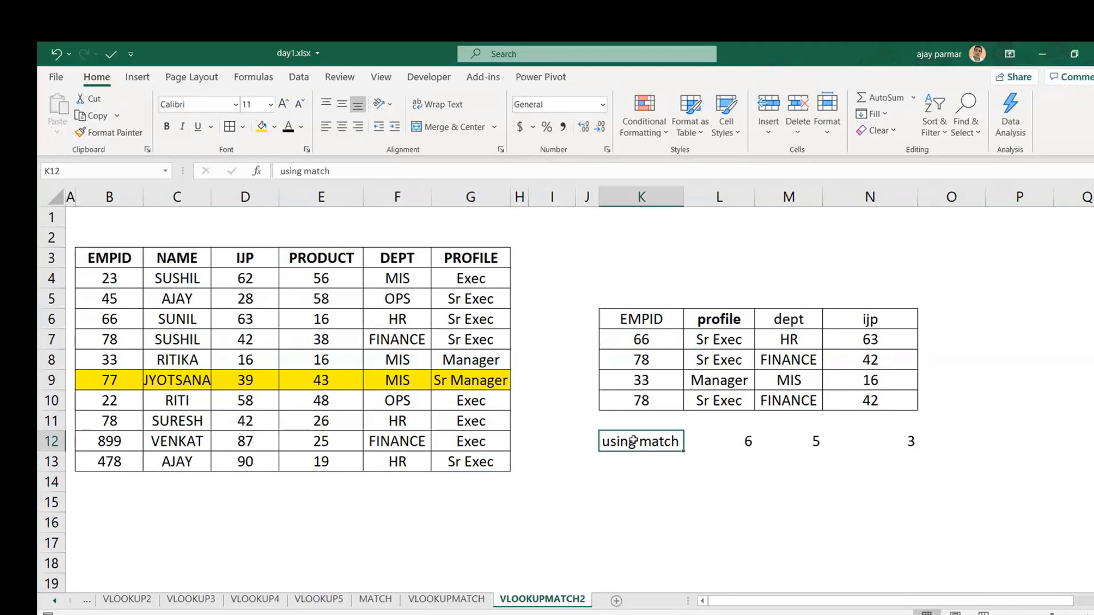
{"action": "left_click_drag", "start_coordinate": [575, 197], "coordinate": [548, 207]}
{"action": "left_click_drag", "start_coordinate": [548, 202], "coordinate": [538, 200]}
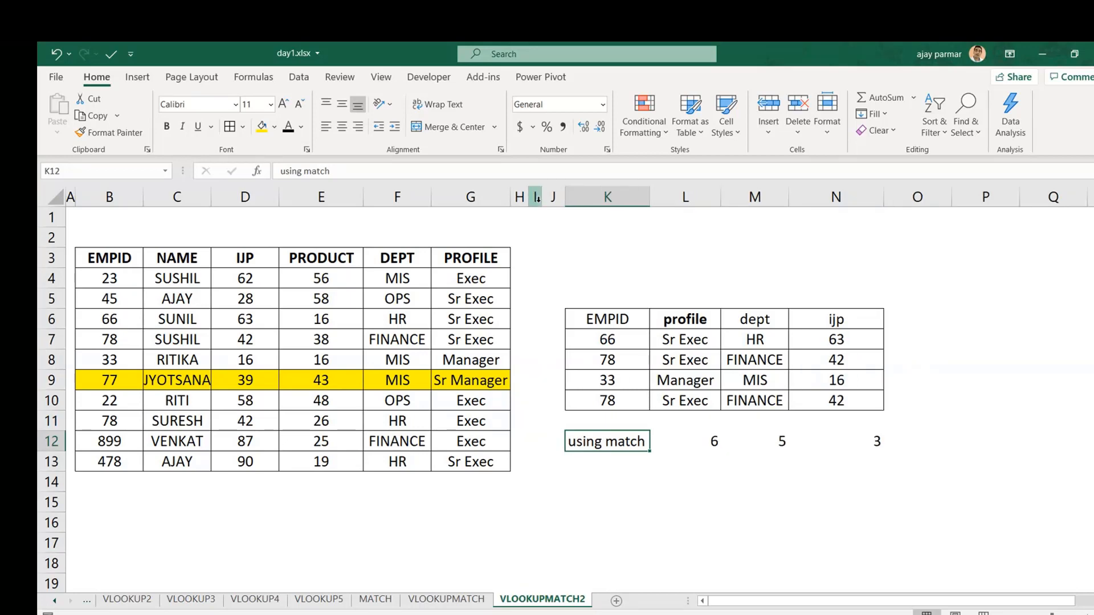
{"action": "left_click", "coordinate": [534, 482]}
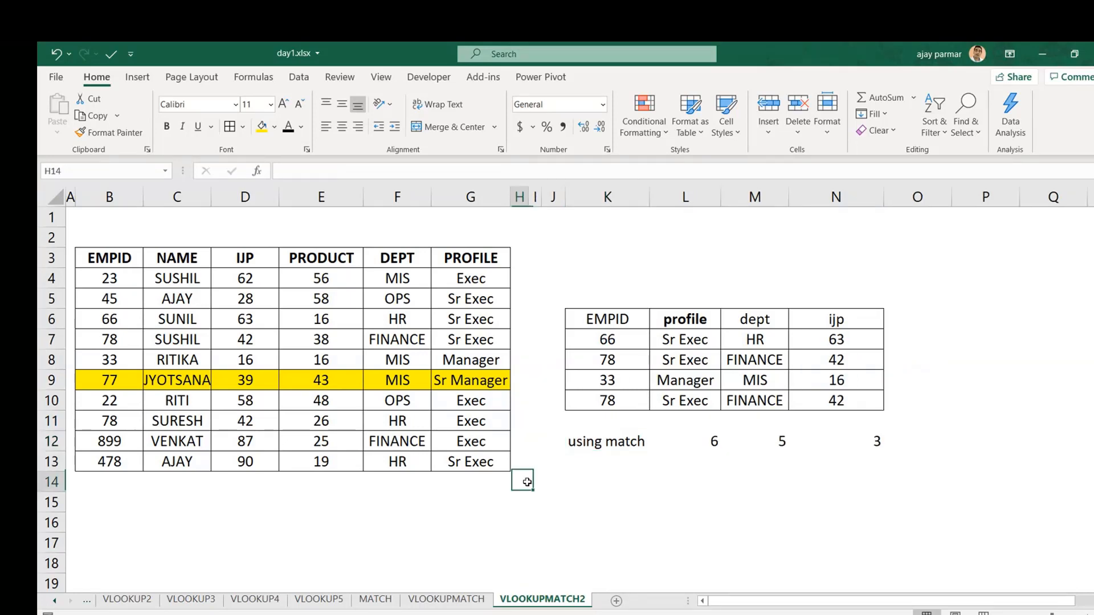
{"action": "left_click", "coordinate": [581, 444]}
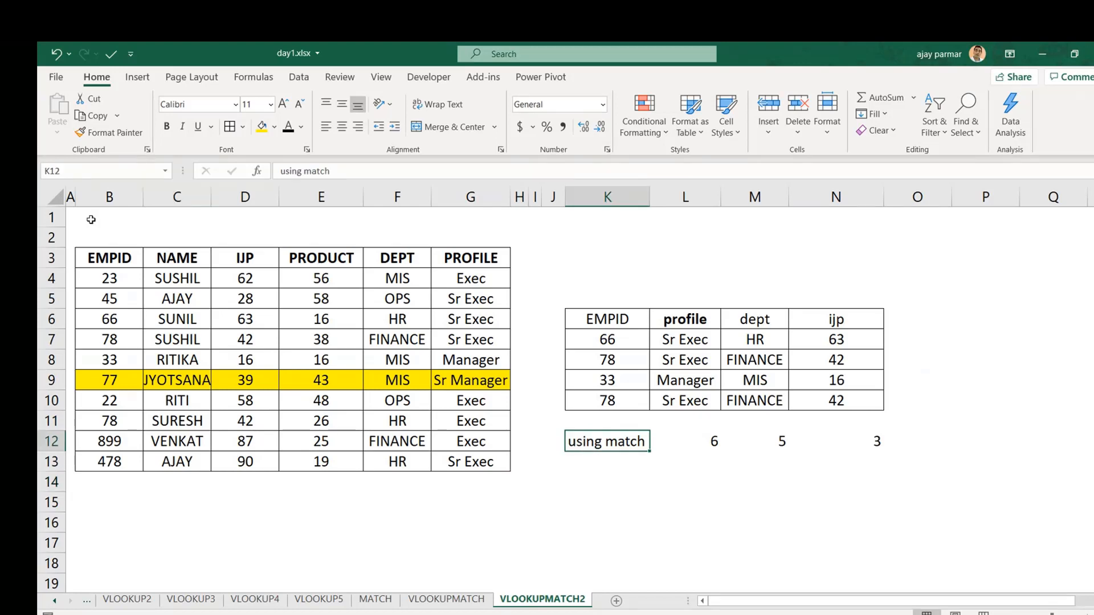
{"action": "left_click_drag", "start_coordinate": [57, 227], "coordinate": [55, 208]}
{"action": "left_click", "coordinate": [110, 246]}
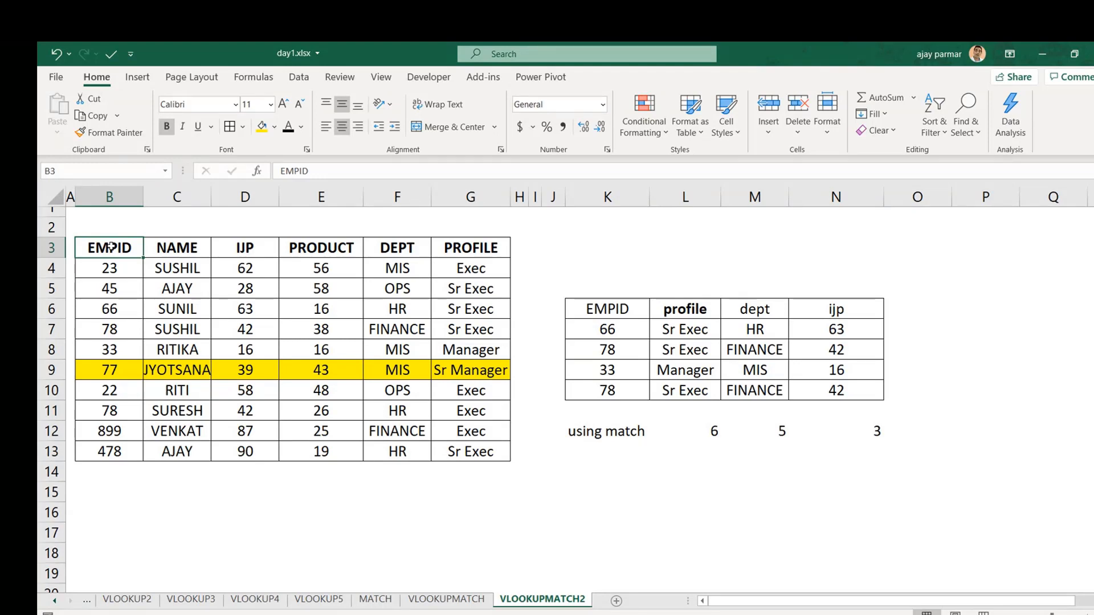
{"action": "left_click", "coordinate": [195, 256]}
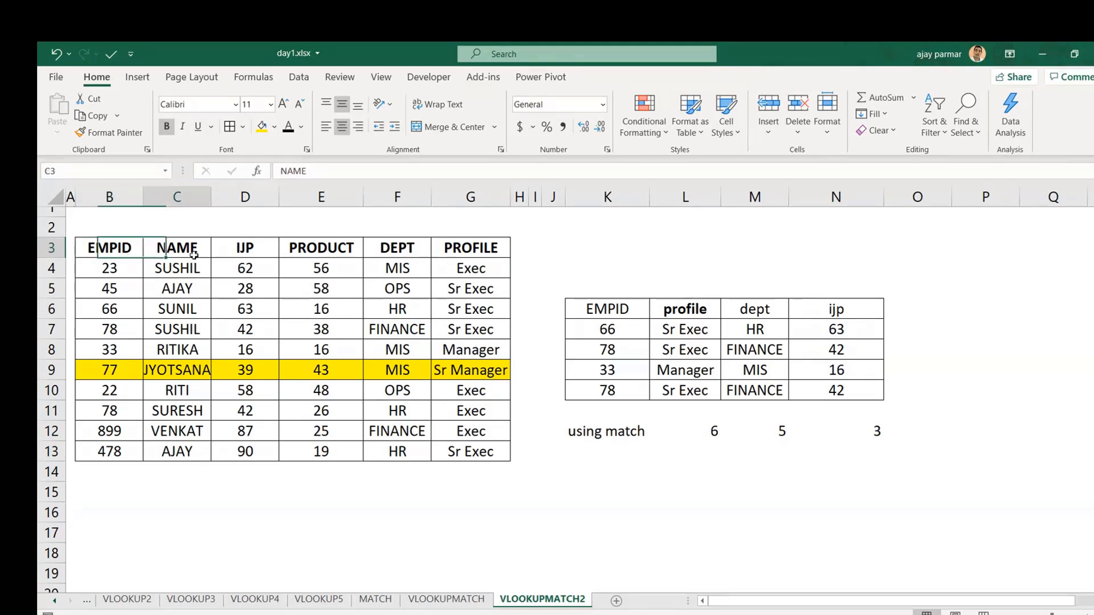
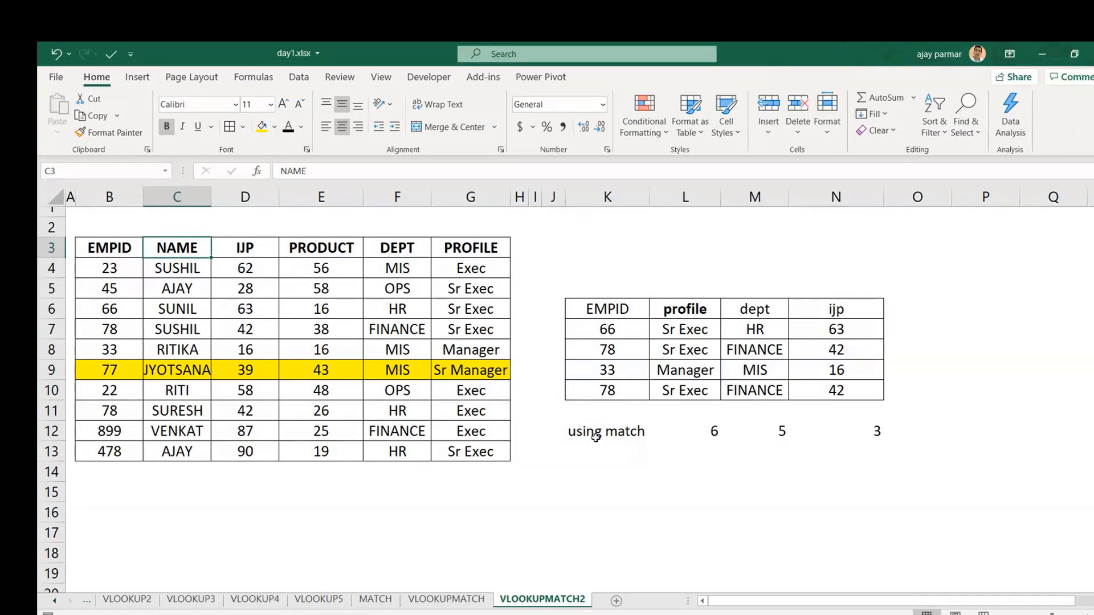
Step: Clear the "using match" label and its MATCH formulas from K12:N12
{"action": "left_click", "coordinate": [577, 302]}
{"action": "key", "text": "Down"}
{"action": "key", "text": "Down"}
{"action": "key", "text": "Down"}
{"action": "key", "text": "Down"}
{"action": "key", "text": "Down"}
{"action": "key", "text": "Down"}
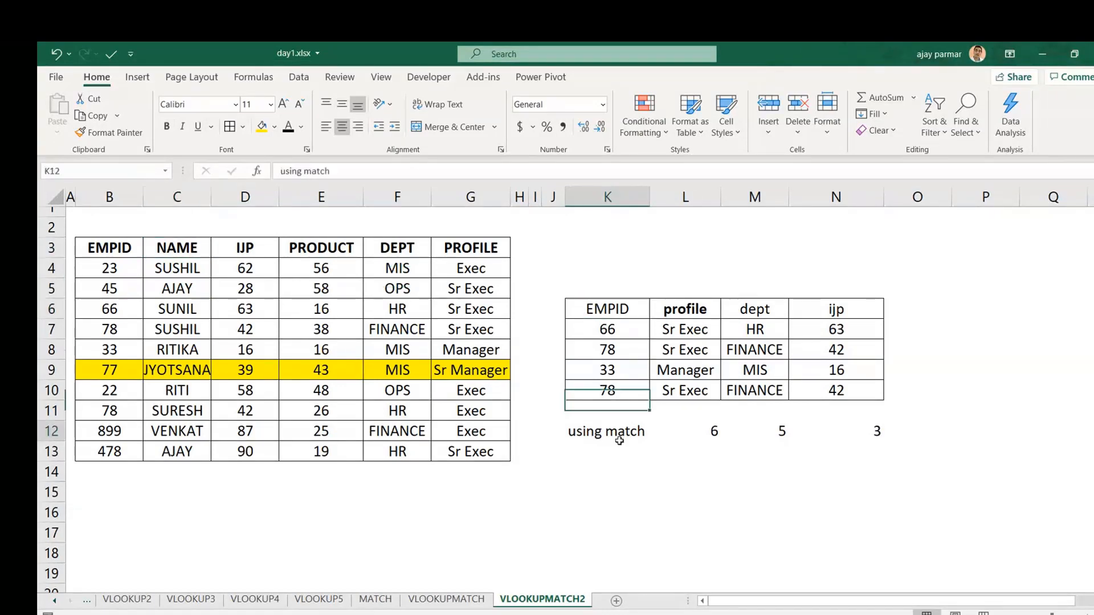
{"action": "key", "text": "Right"}
{"action": "key", "text": "Right"}
{"action": "key", "text": "Left"}
{"action": "key", "text": "shift+Right"}
{"action": "key", "text": "shift+Right"}
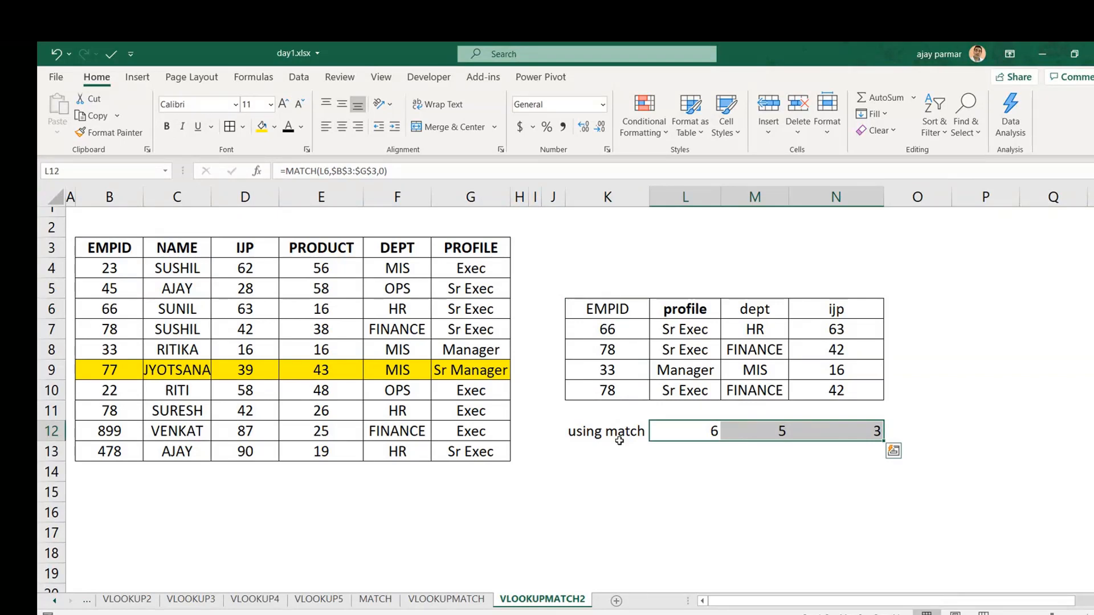
{"action": "left_click", "coordinate": [619, 441]}
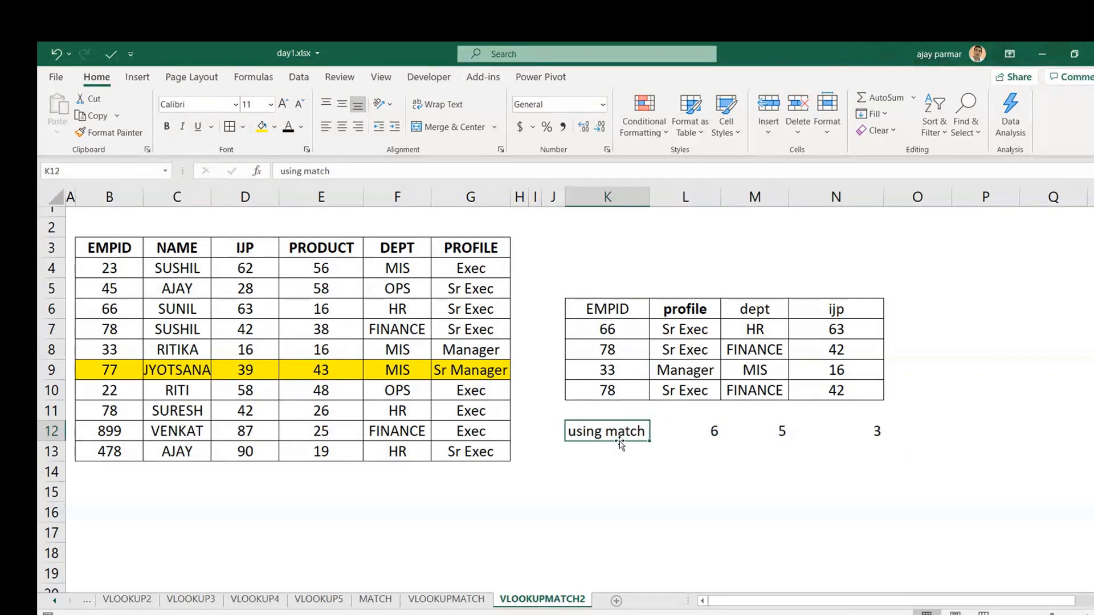
{"action": "key", "text": "shift+Right"}
{"action": "key", "text": "shift+Right"}
{"action": "key", "text": "shift+Right"}
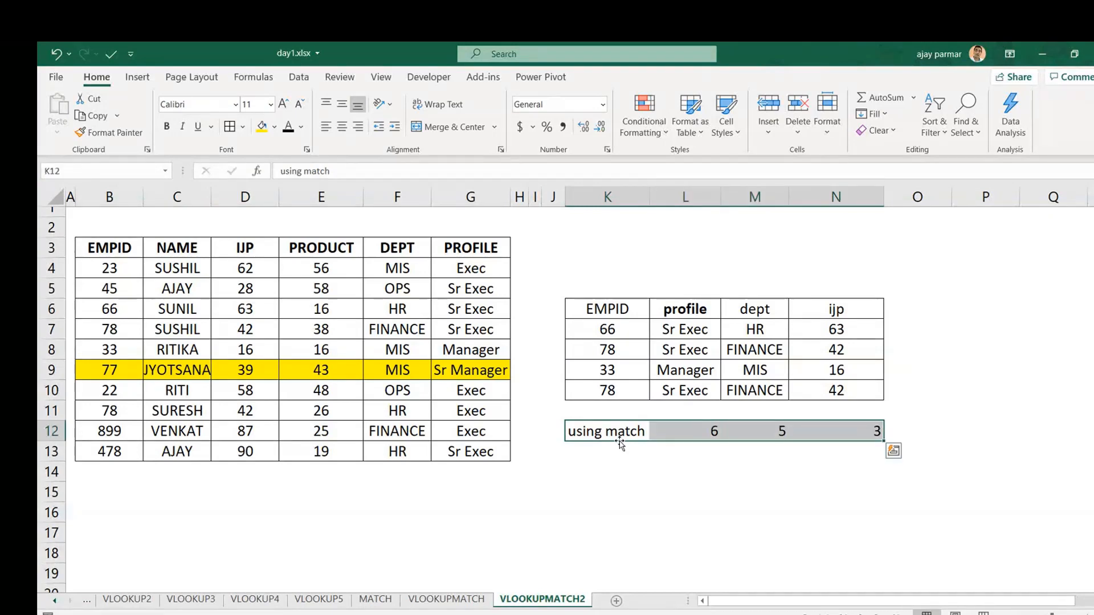
{"action": "key", "text": "Delete"}
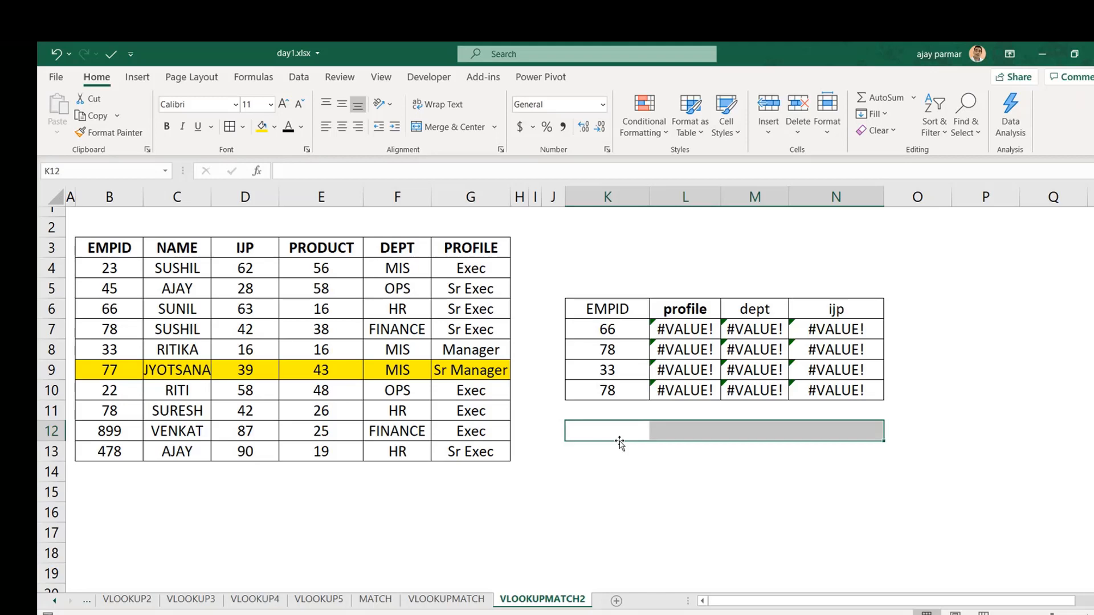
Step: Clear the VLOOKUP results from L7:N10 of the lookup table
{"action": "left_click", "coordinate": [685, 329]}
{"action": "key", "text": "shift+Right"}
{"action": "key", "text": "shift+Right"}
{"action": "key", "text": "shift+Down"}
{"action": "key", "text": "shift+Down"}
{"action": "key", "text": "shift+Down"}
{"action": "key", "text": "Delete"}
{"action": "left_click", "coordinate": [686, 329]}
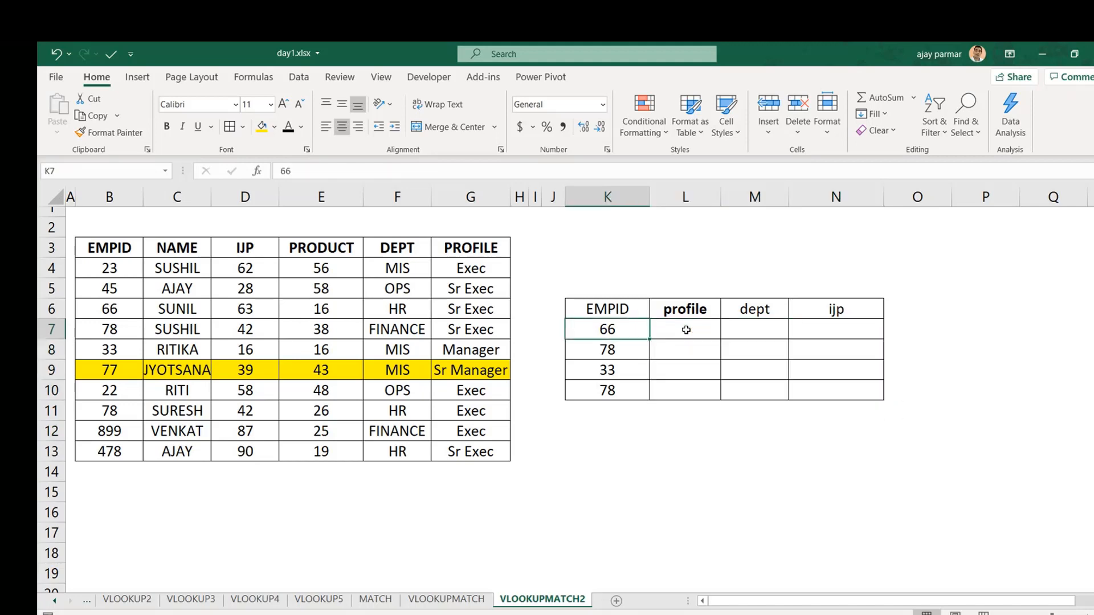
{"action": "key", "text": "Down"}
{"action": "key", "text": "Down"}
{"action": "key", "text": "Down"}
{"action": "key", "text": "Down"}
{"action": "key", "text": "Down"}
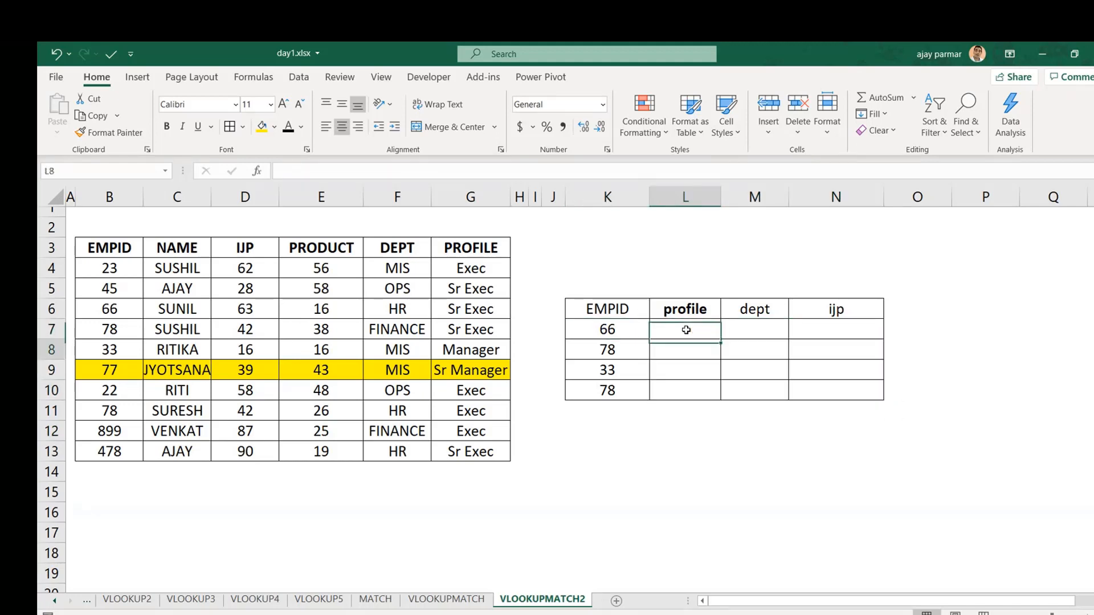
{"action": "key", "text": "shift+Right"}
{"action": "key", "text": "shift+Right"}
{"action": "key", "text": "shift+Right"}
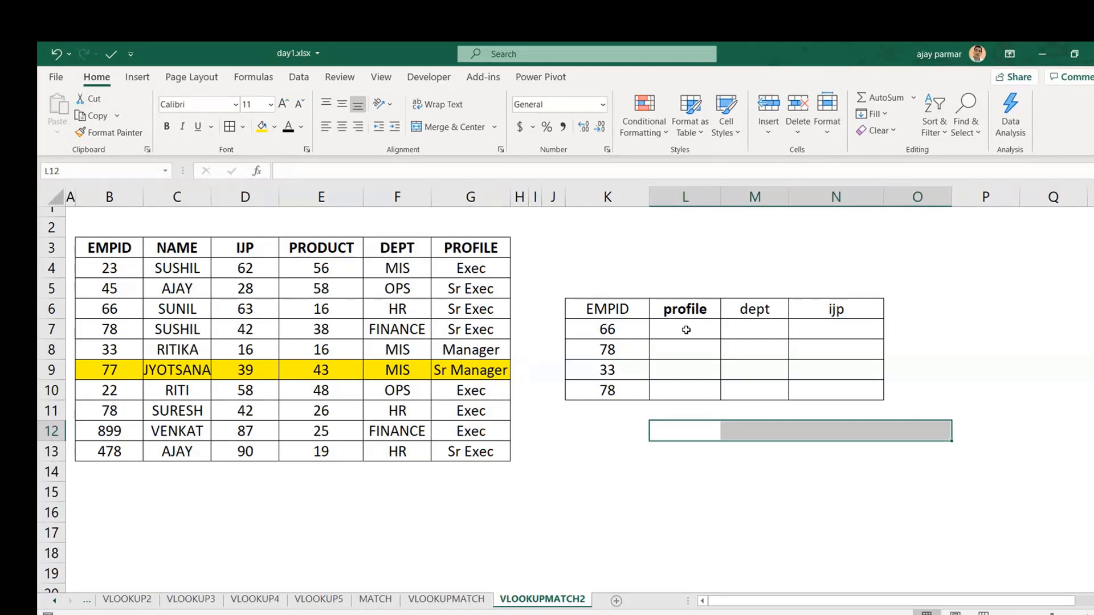
Step: Start a VLOOKUP formula in L7 with K7 as the lookup value
{"action": "key", "text": "Up"}
{"action": "key", "text": "Up"}
{"action": "key", "text": "Up"}
{"action": "key", "text": "Up"}
{"action": "key", "text": "Up"}
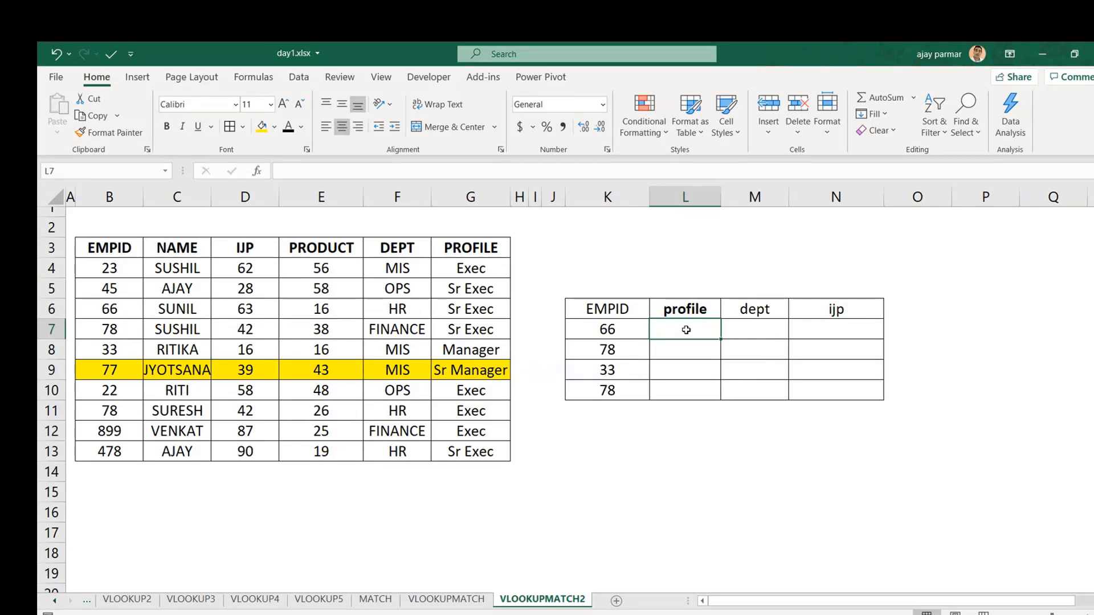
{"action": "type", "text": "=V"}
{"action": "key", "text": "Tab"}
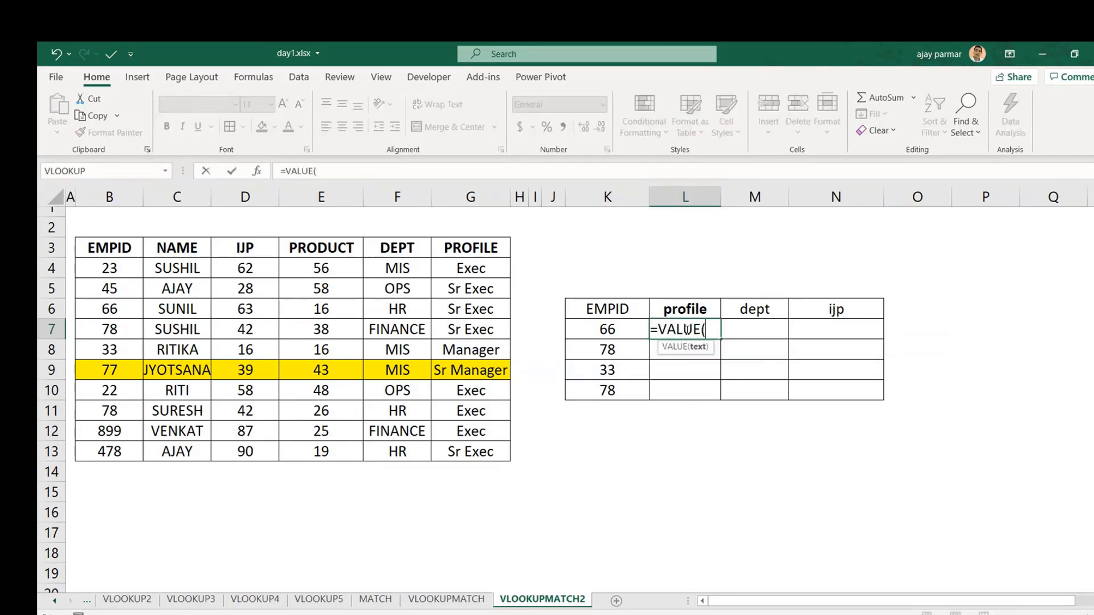
{"action": "key", "text": "BackSpace"}
{"action": "key", "text": "BackSpace"}
{"action": "key", "text": "BackSpace"}
{"action": "key", "text": "BackSpace"}
{"action": "key", "text": "BackSpace"}
{"action": "type", "text": "L"}
{"action": "key", "text": "Tab"}
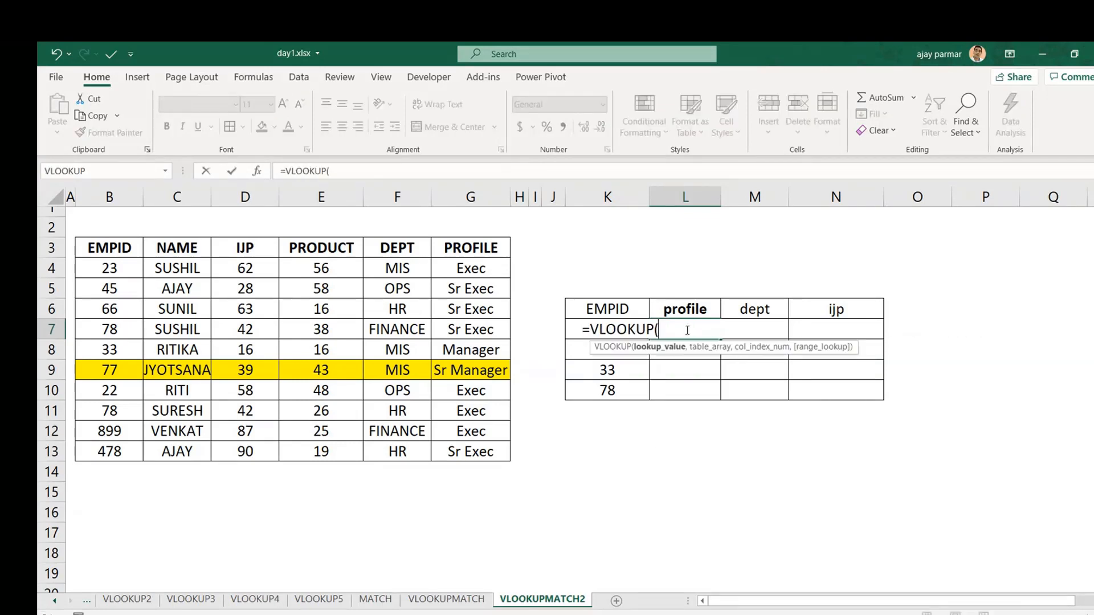
{"action": "key", "text": "Left"}
{"action": "type", "text": ","}
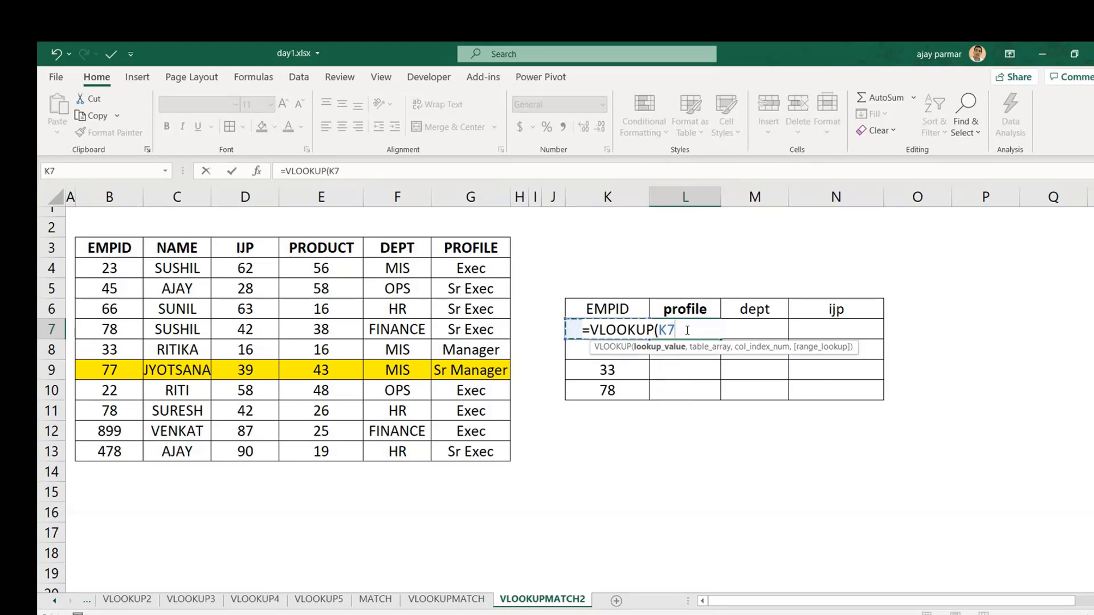
Step: Use the whole employee table B3:G13 as the table array of the VLOOKUP in L7
{"action": "left_click", "coordinate": [106, 246]}
{"action": "key", "text": "ctrl+shift+Right"}
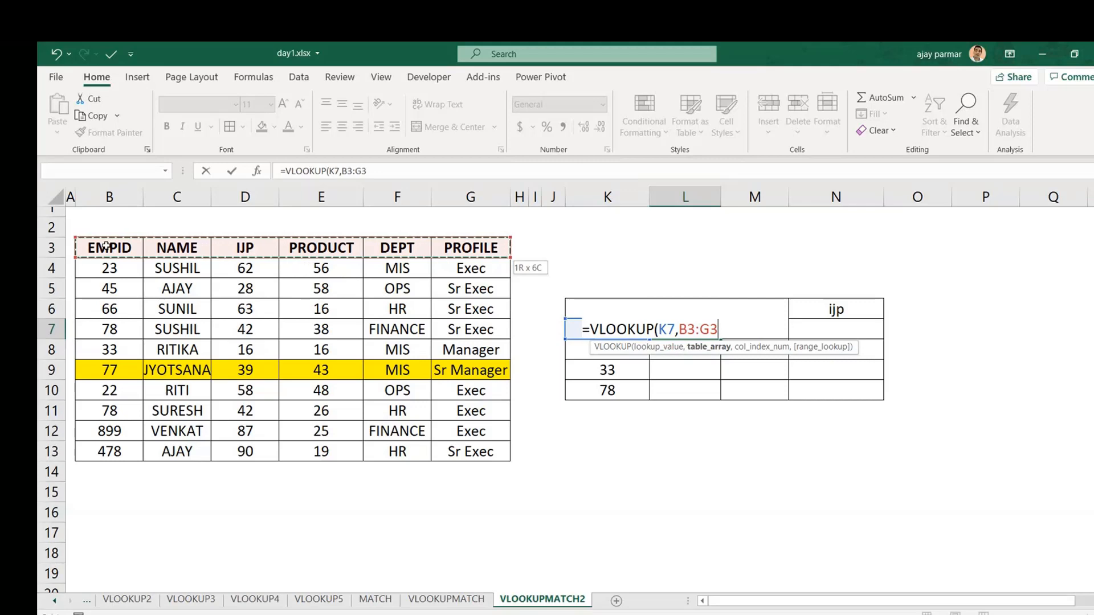
{"action": "key", "text": "ctrl+shift+Down"}
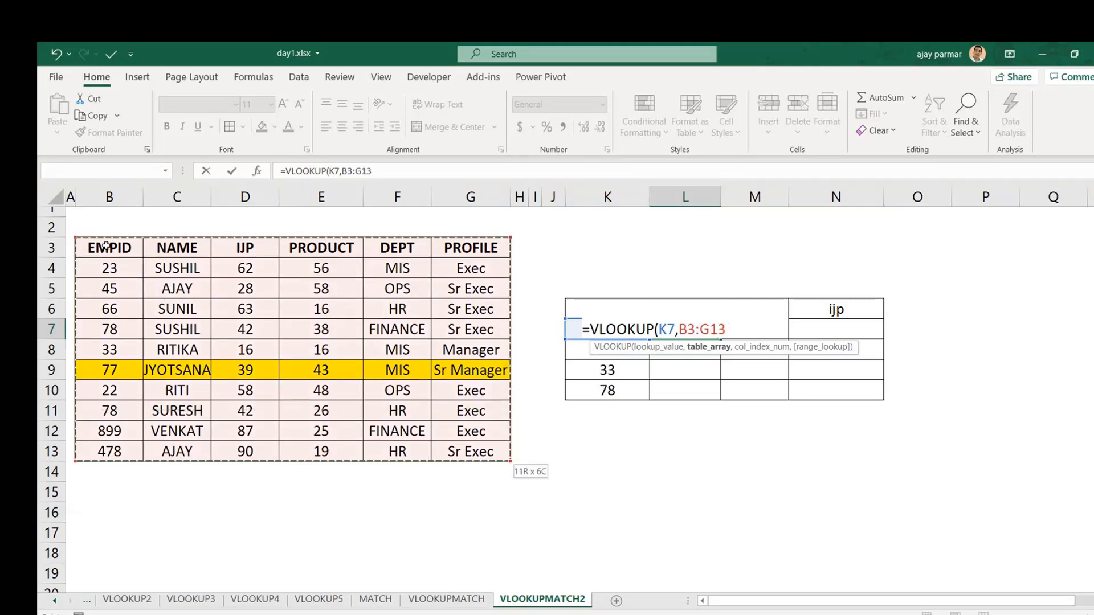
{"action": "type", "text": ","}
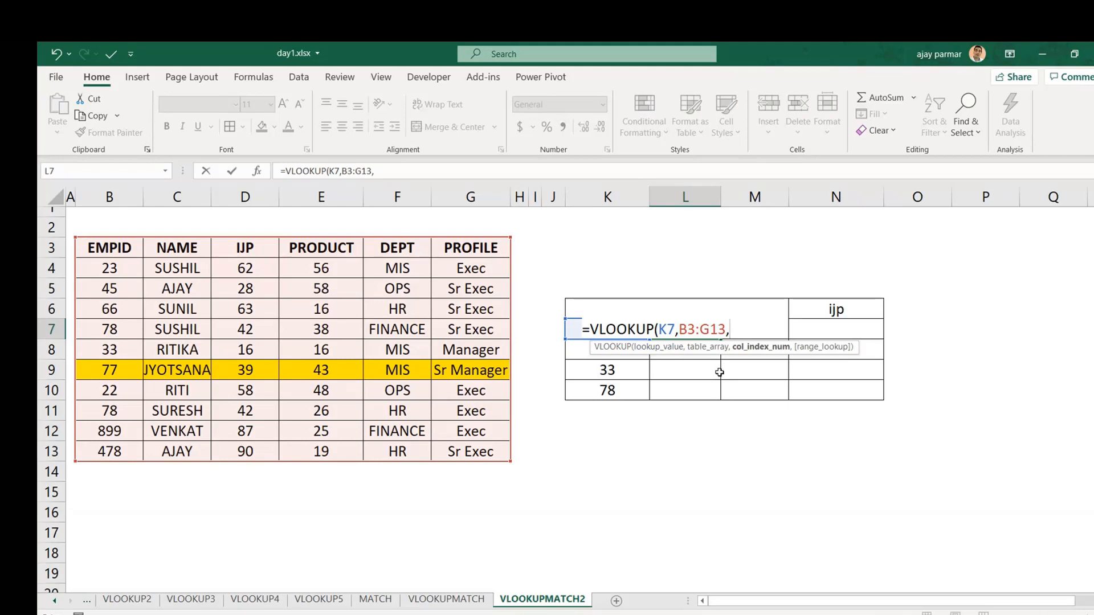
Step: Nest MATCH(L6,B3:G3,0) in the VLOOKUP as its column index argument
{"action": "type", "text": "match("}
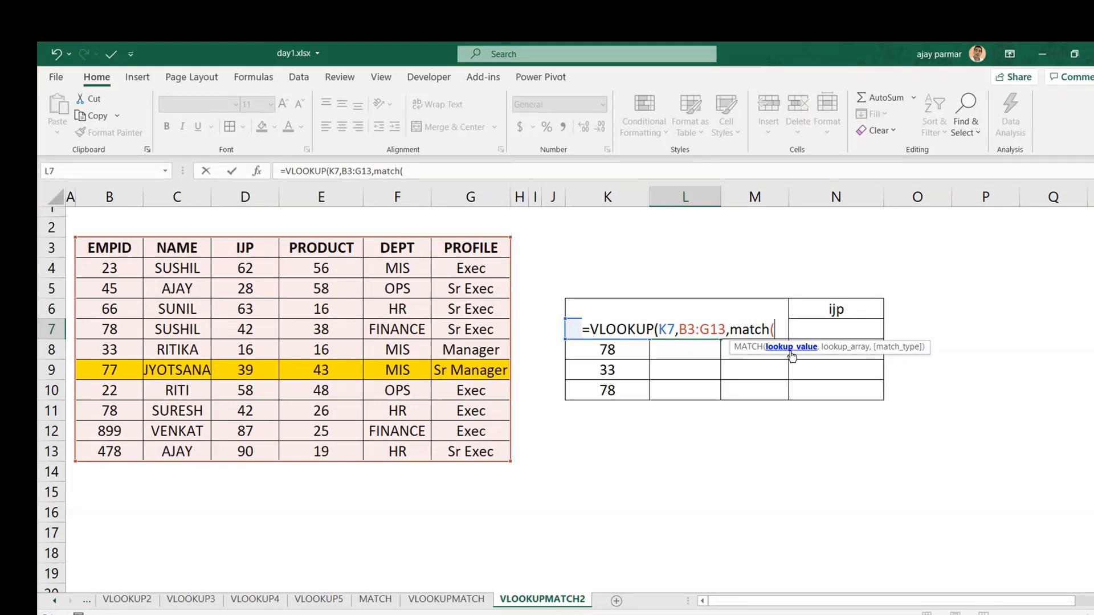
{"action": "left_click", "coordinate": [668, 289]}
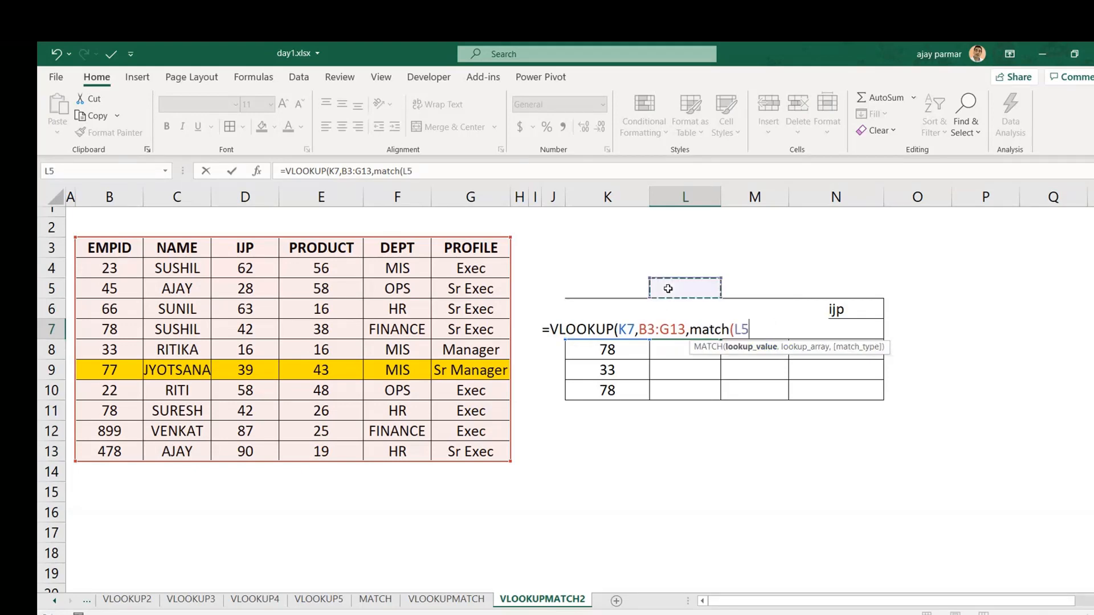
{"action": "key", "text": "Down"}
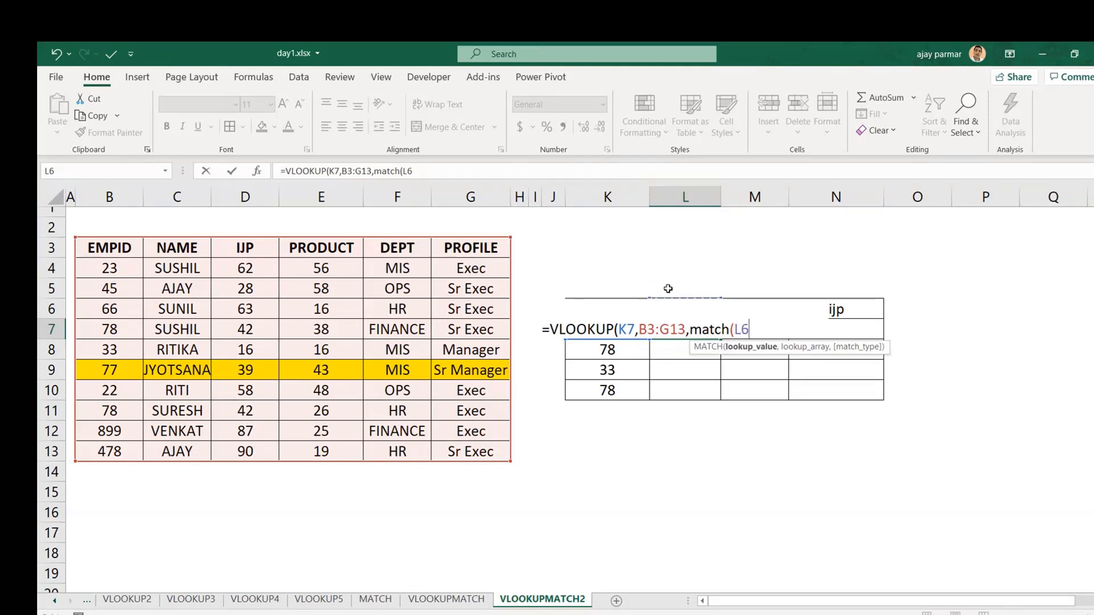
{"action": "type", "text": ","}
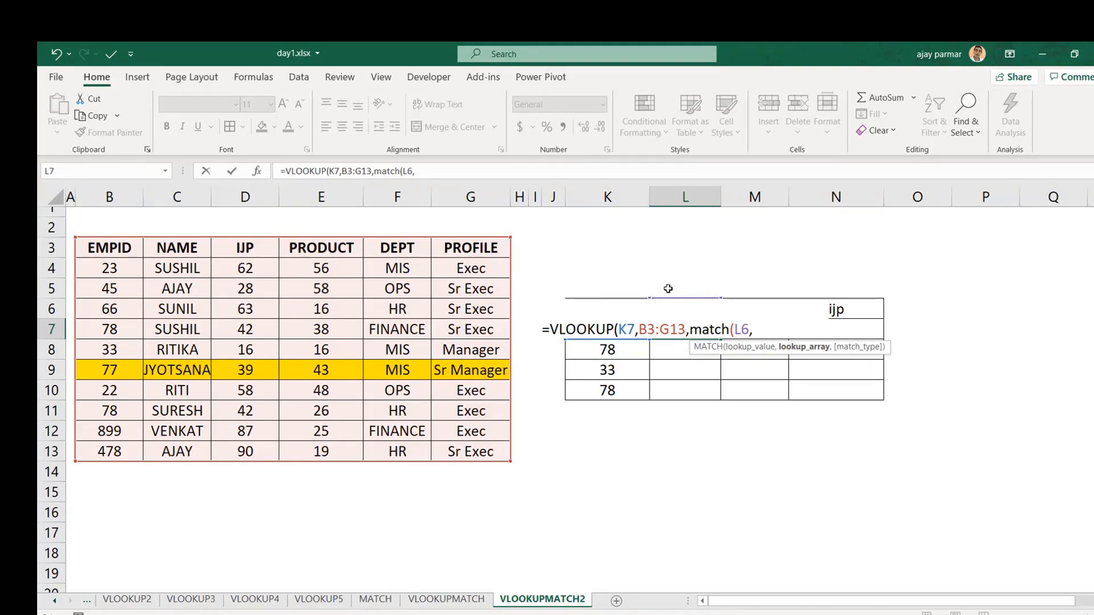
{"action": "left_click", "coordinate": [124, 246]}
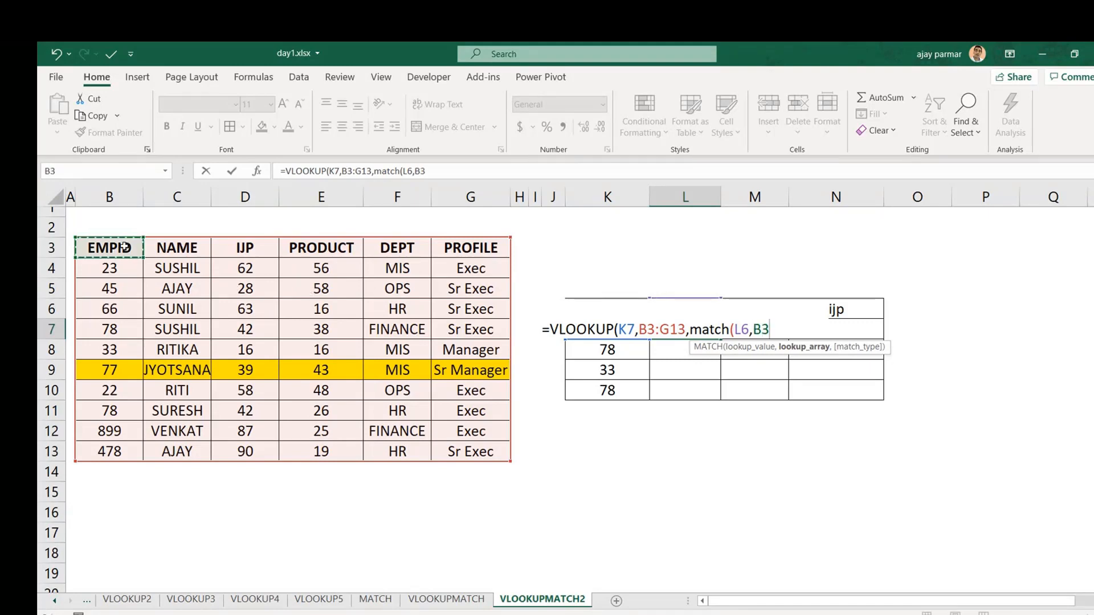
{"action": "key", "text": "ctrl+shift+Right"}
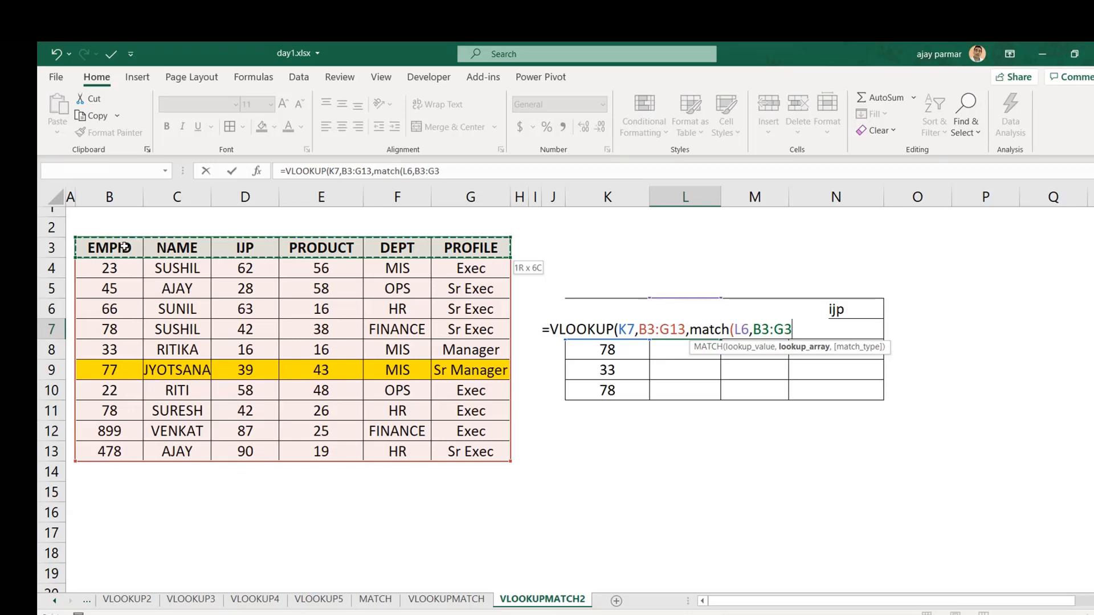
{"action": "type", "text": ","}
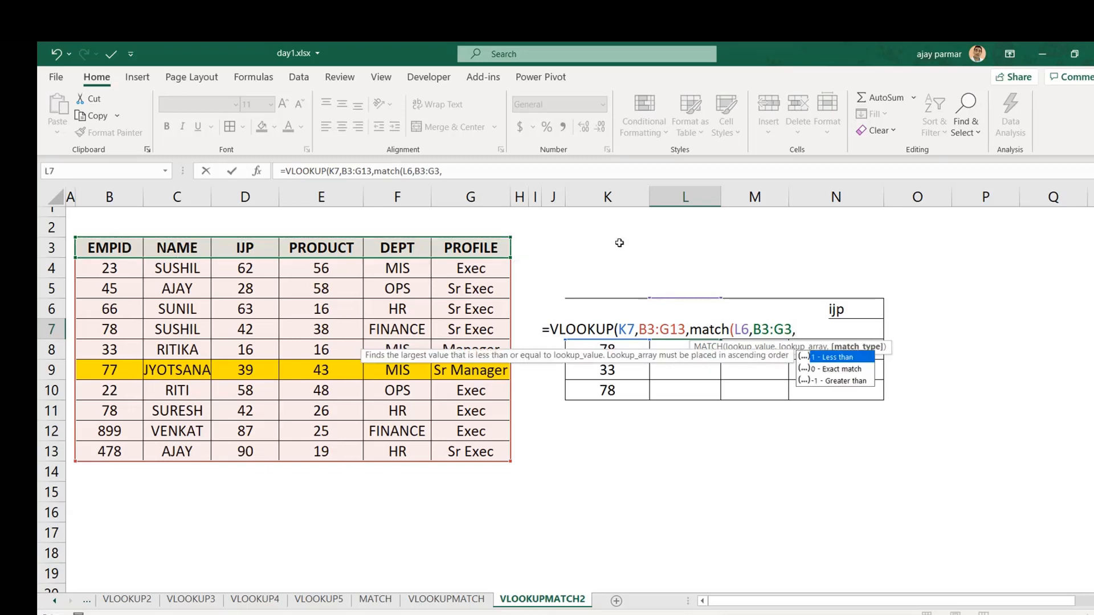
{"action": "type", "text": "0,"}
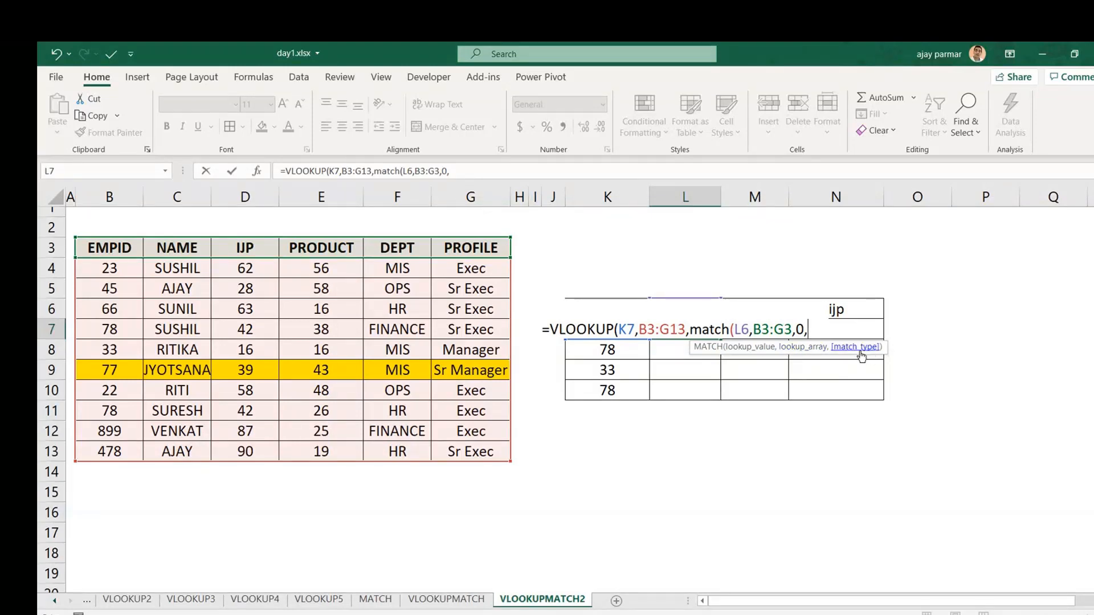
{"action": "key", "text": "BackSpace"}
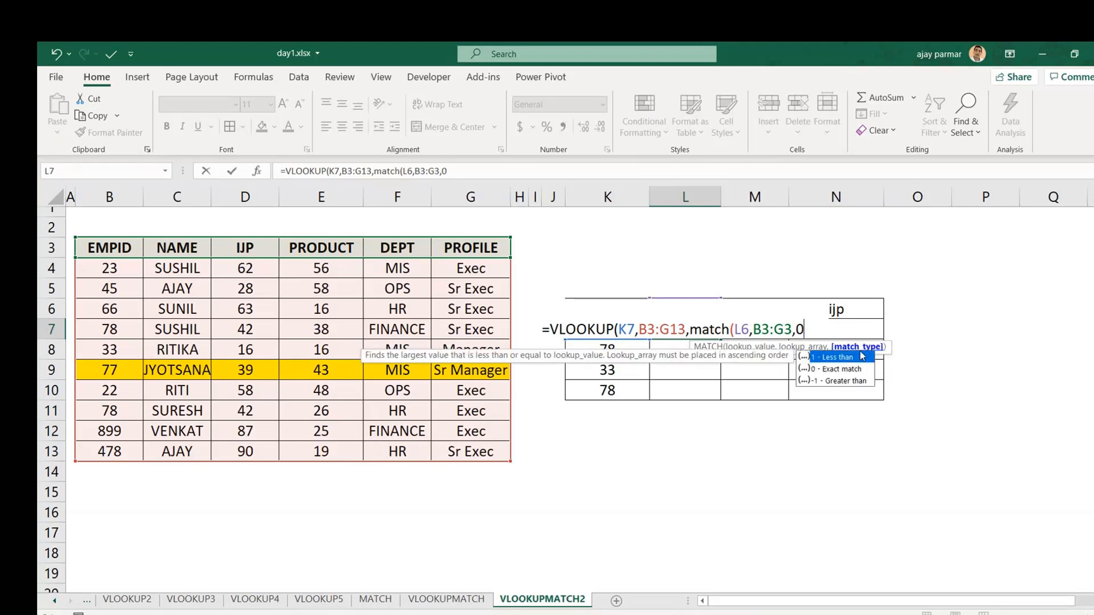
{"action": "type", "text": ")"}
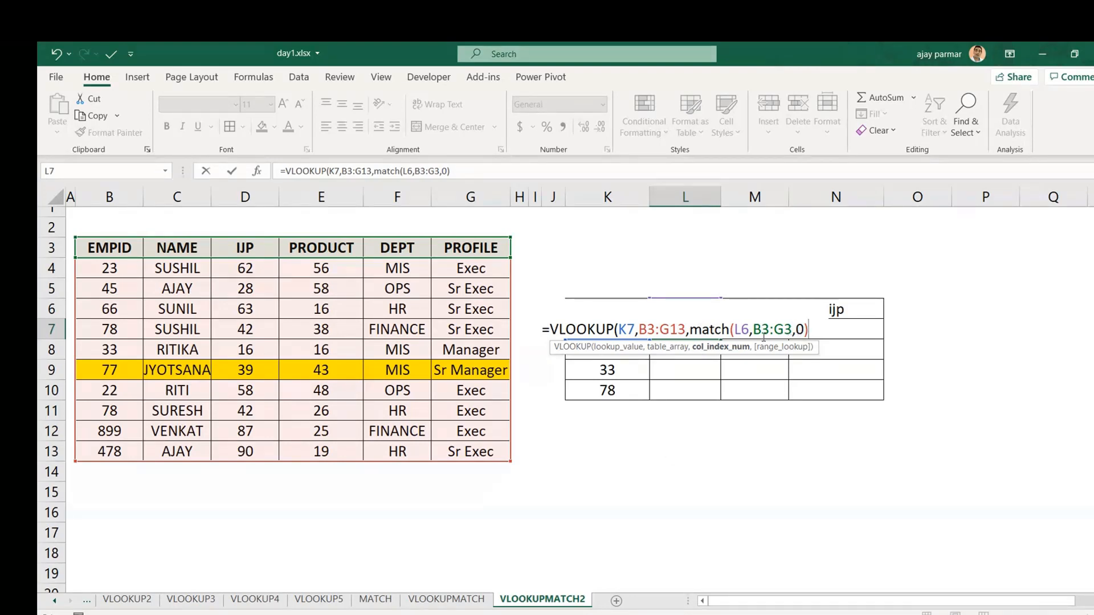
Step: Complete the VLOOKUP with range lookup 0 for an exact match and enter the formula in L7
{"action": "type", "text": ","}
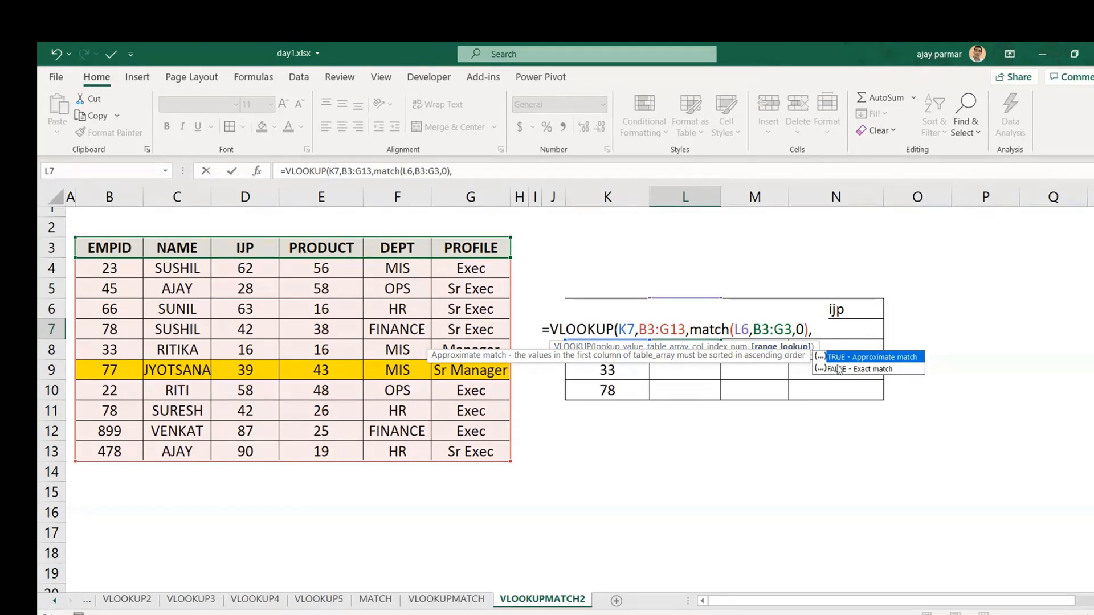
{"action": "type", "text": "0"}
{"action": "type", "text": ")"}
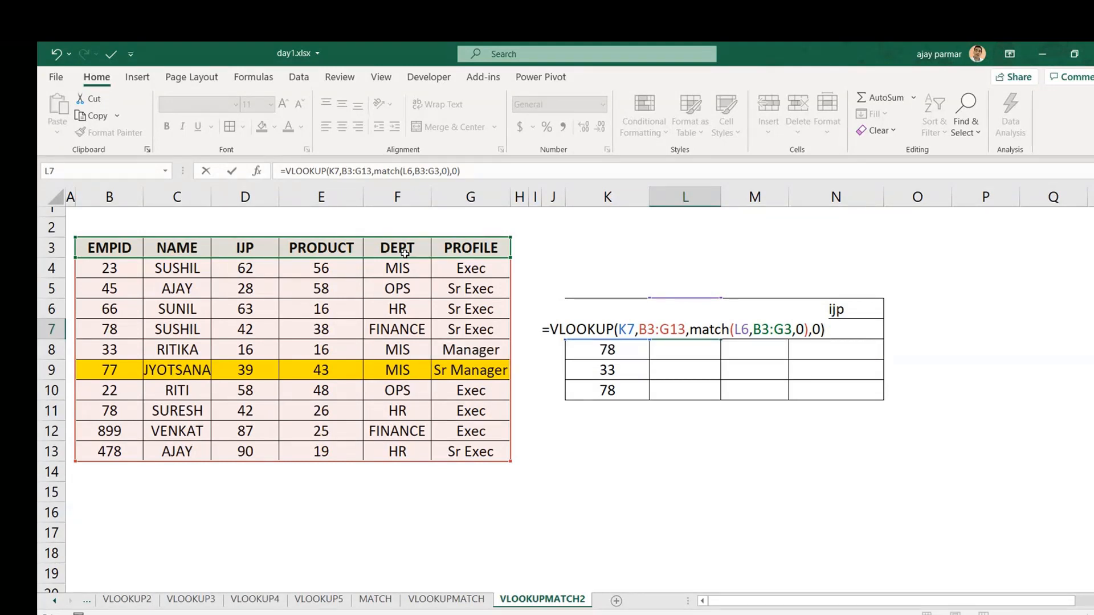
{"action": "key", "text": "ctrl+Return"}
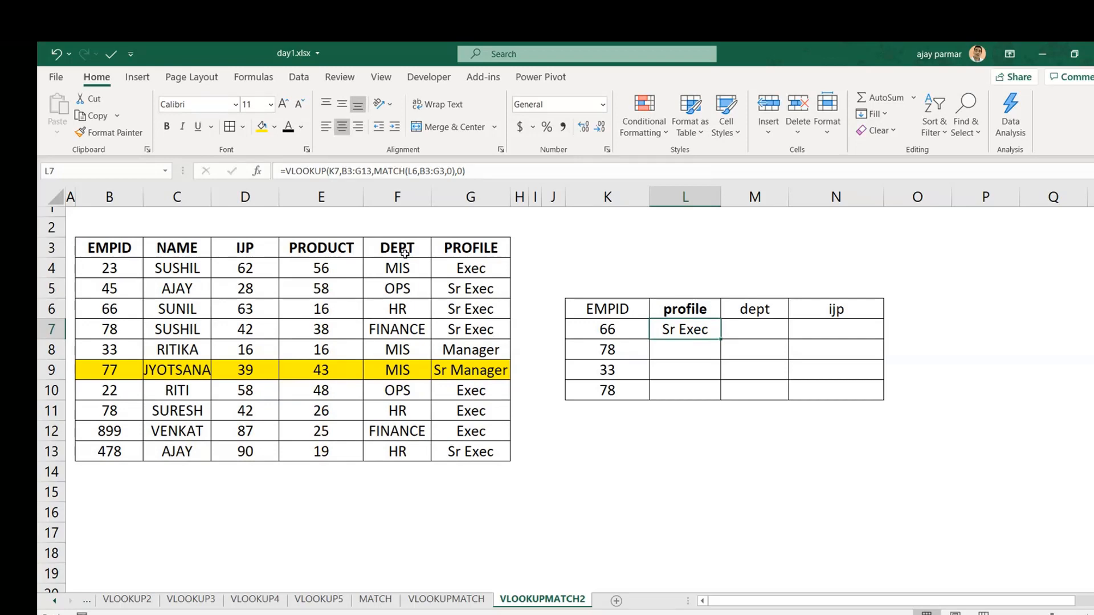
Step: Lock the column of the lookup value in the L7 formula so it reads $K7
{"action": "left_click", "coordinate": [333, 171]}
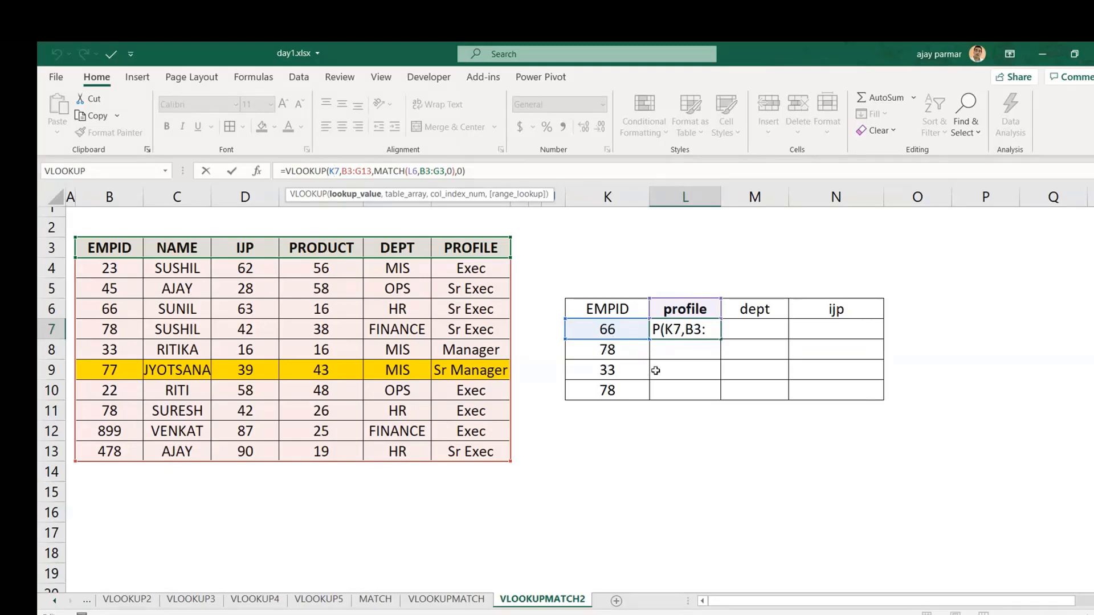
{"action": "left_click", "coordinate": [328, 171]}
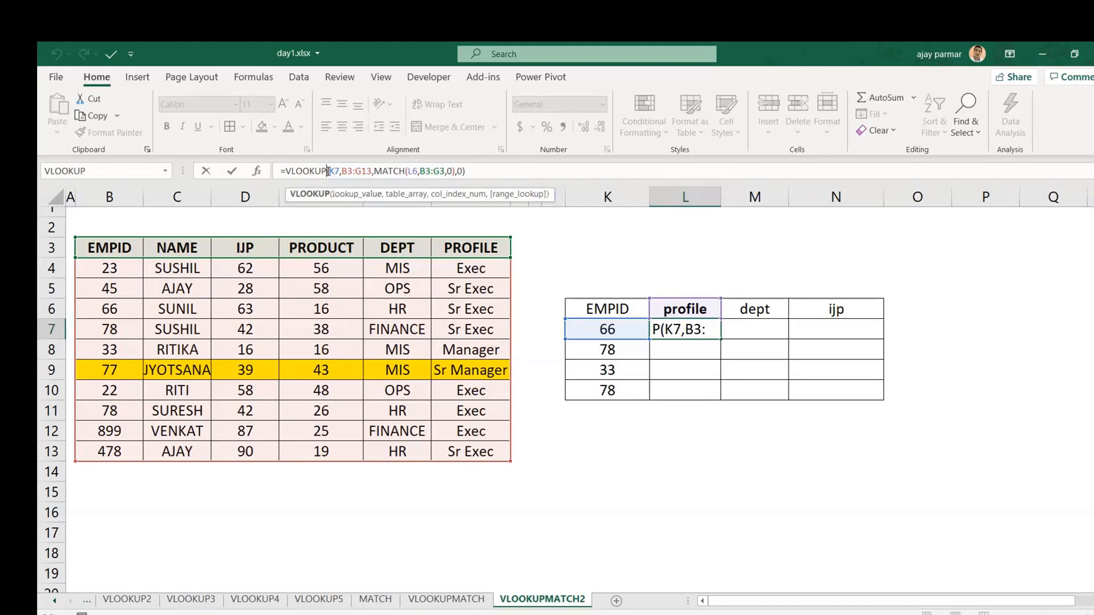
{"action": "type", "text": "$"}
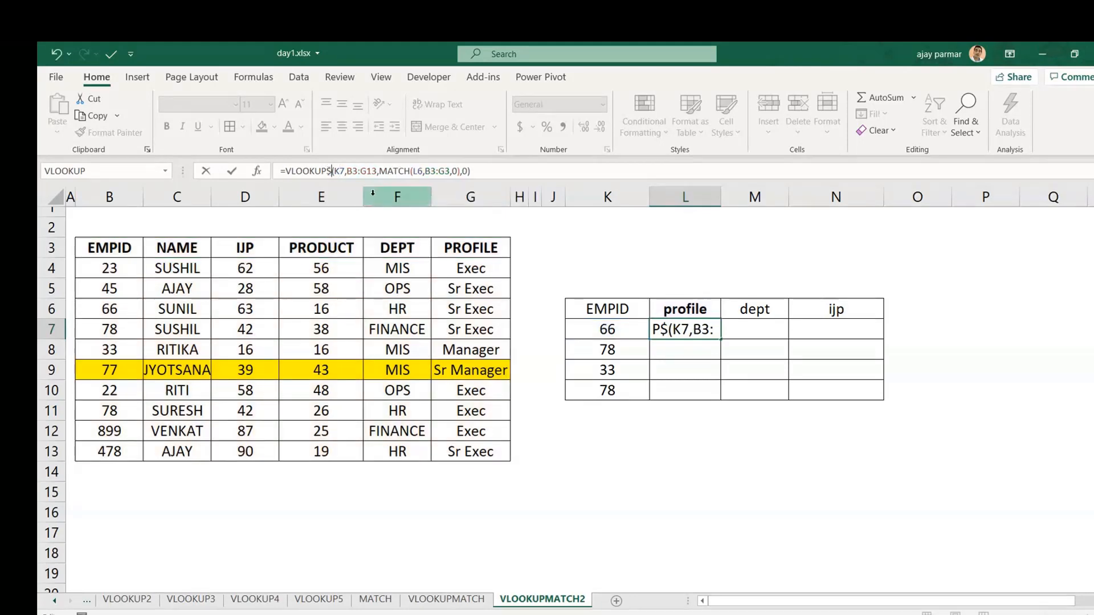
{"action": "key", "text": "BackSpace"}
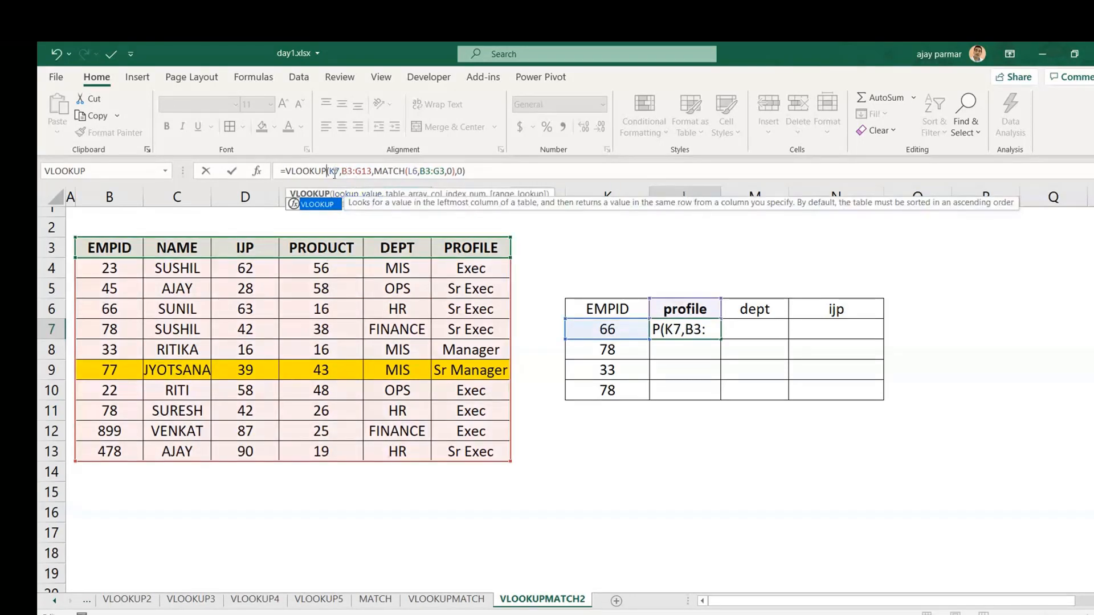
{"action": "left_click", "coordinate": [329, 171]}
{"action": "type", "text": "$"}
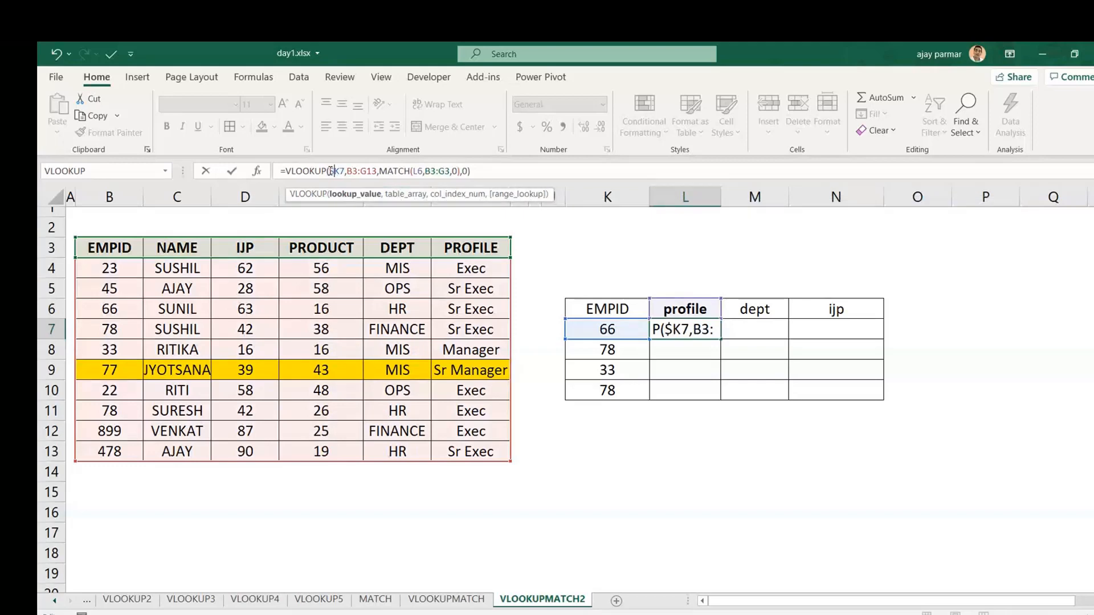
Step: Make the VLOOKUP table array in the L7 formula absolute as $B$3:$G$13
{"action": "left_click", "coordinate": [352, 170]}
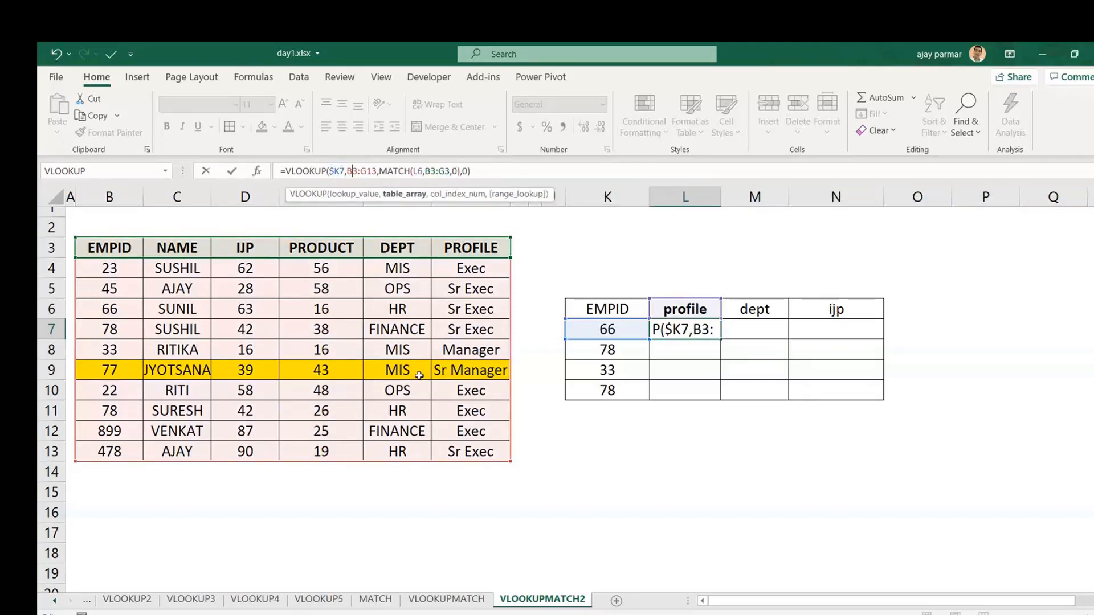
{"action": "key", "text": "F4"}
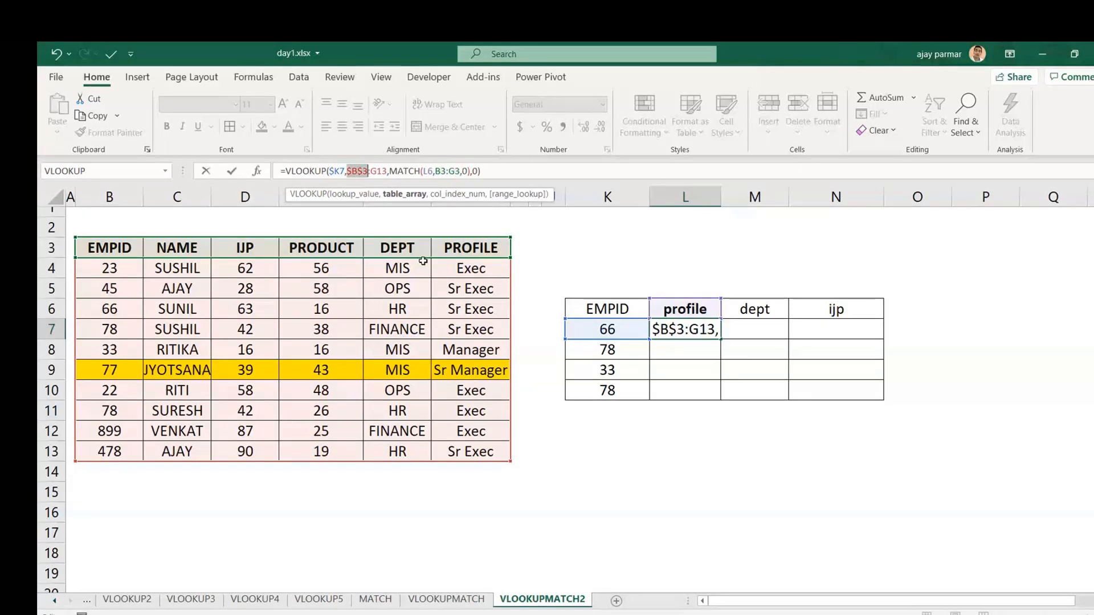
{"action": "left_click", "coordinate": [377, 169]}
{"action": "key", "text": "F4"}
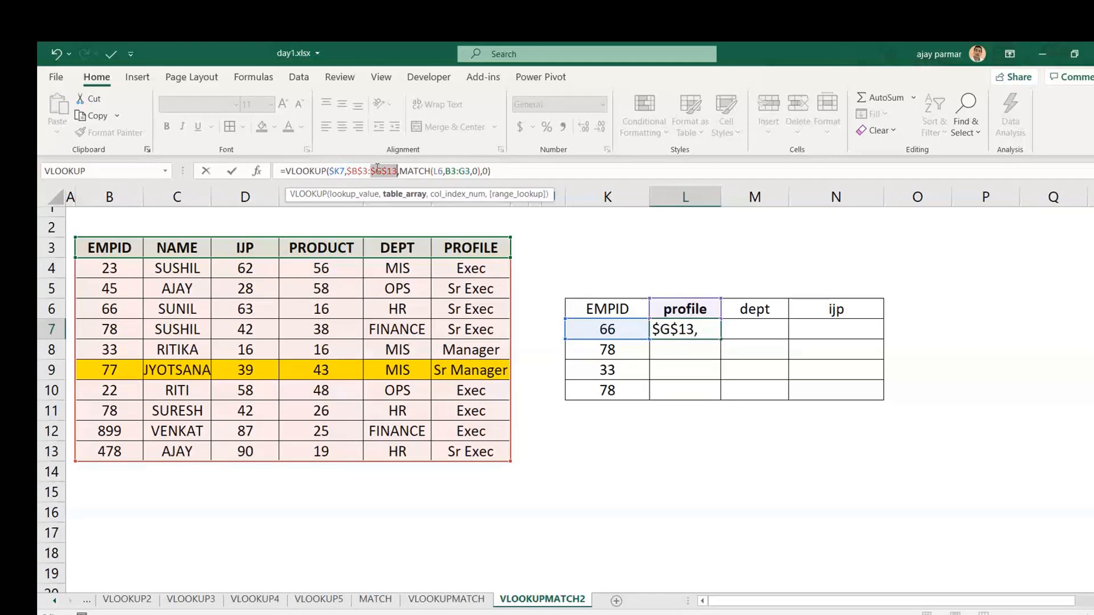
Step: In the nested MATCH, lock the lookup value's row as L$6 and make the header range absolute as $B$3:$G$3
{"action": "left_click", "coordinate": [439, 170]}
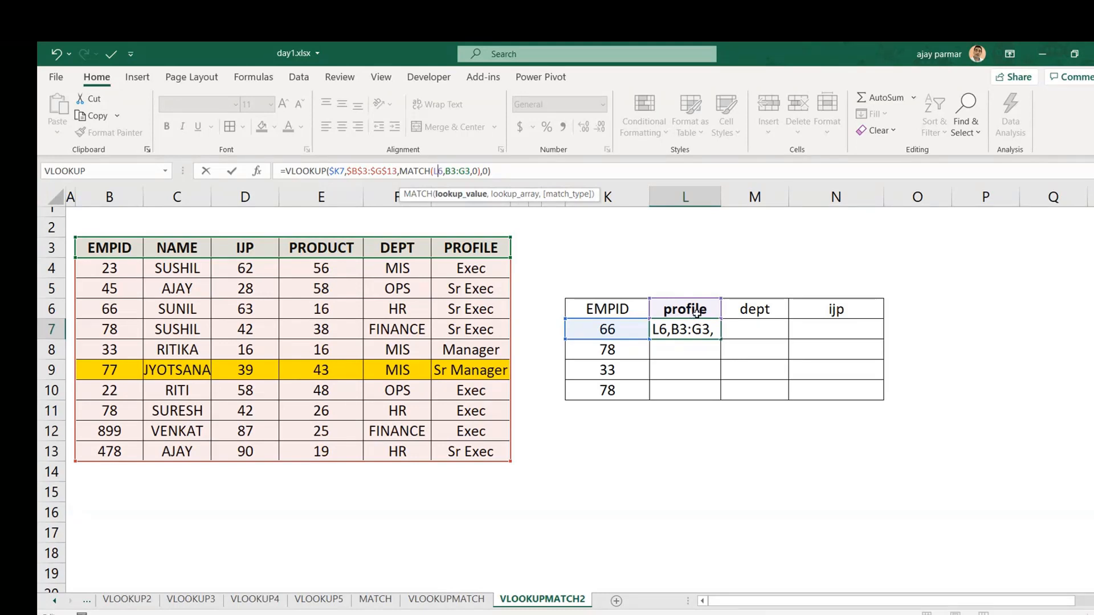
{"action": "type", "text": "$"}
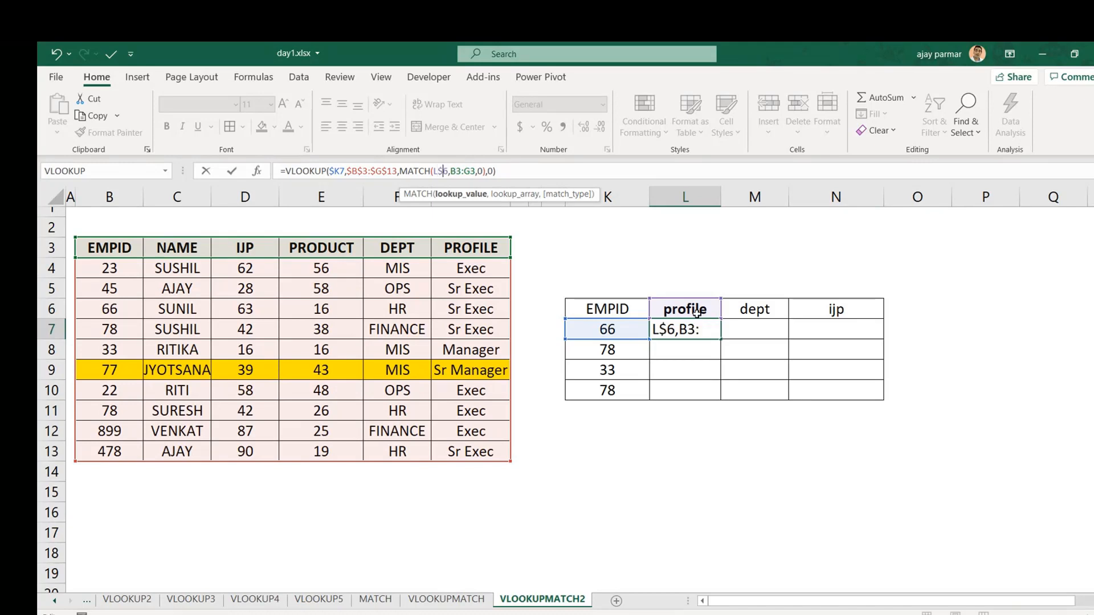
{"action": "left_click", "coordinate": [457, 172]}
{"action": "key", "text": "F4"}
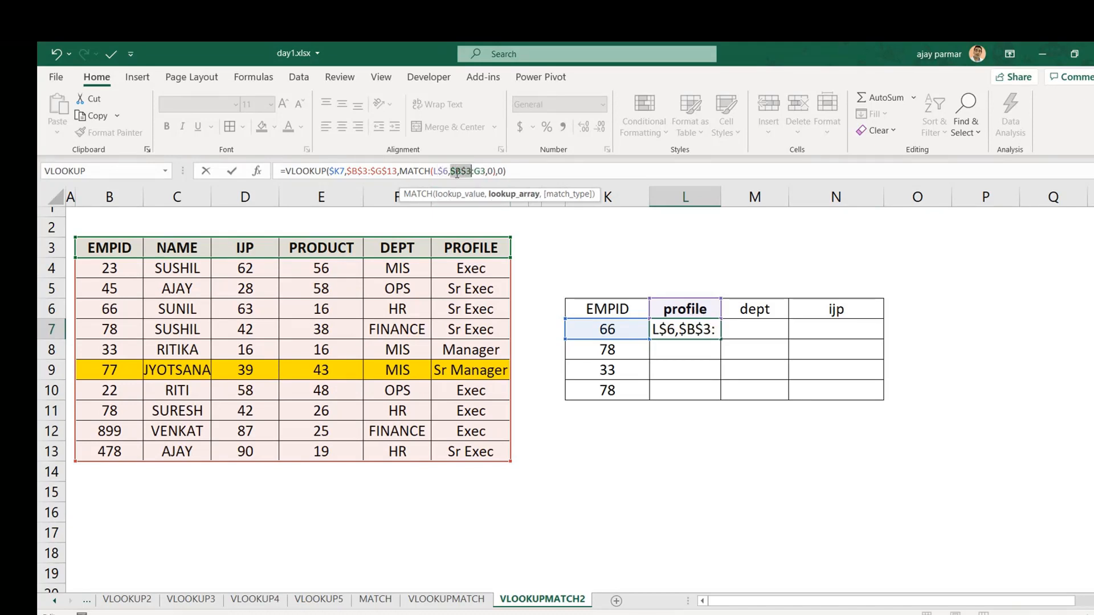
{"action": "left_click", "coordinate": [480, 169]}
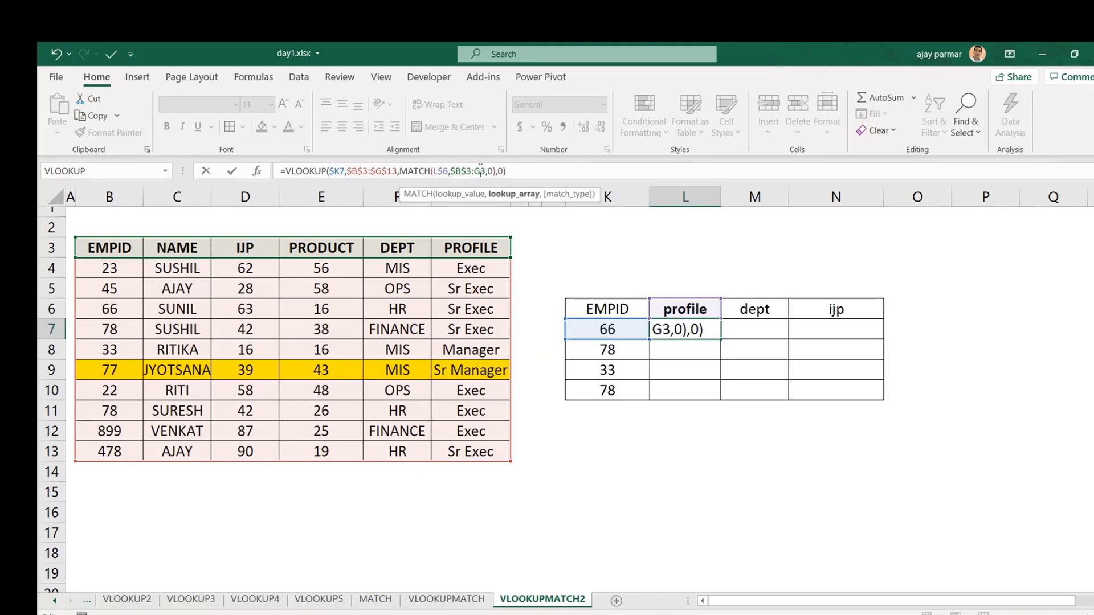
{"action": "key", "text": "F4"}
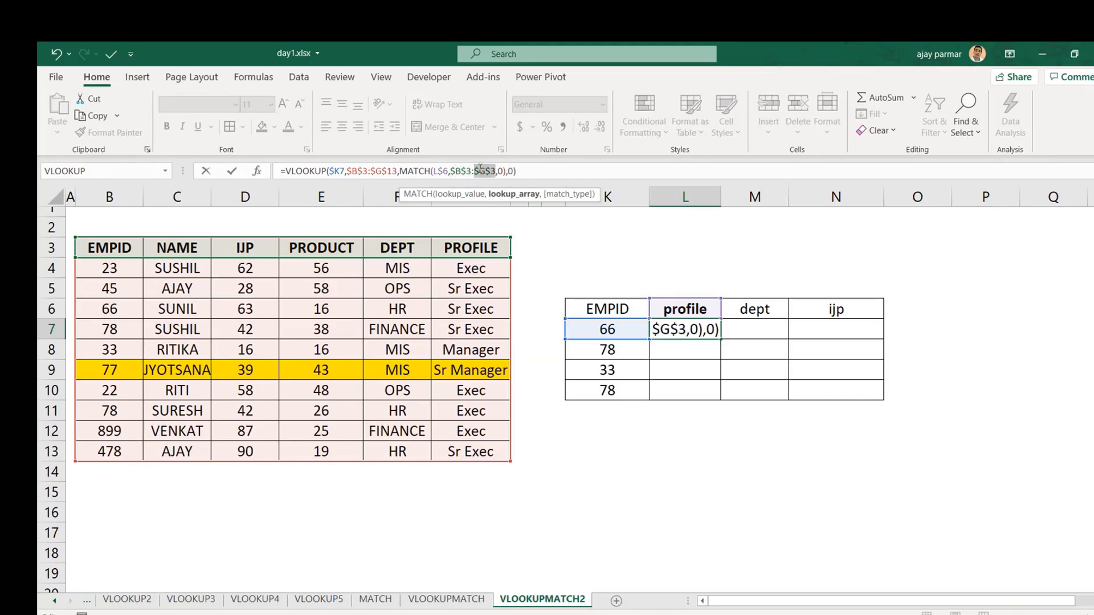
Step: Enter the edited formula in L7 and fill it across the lookup table L7:N10
{"action": "left_click", "coordinate": [451, 170]}
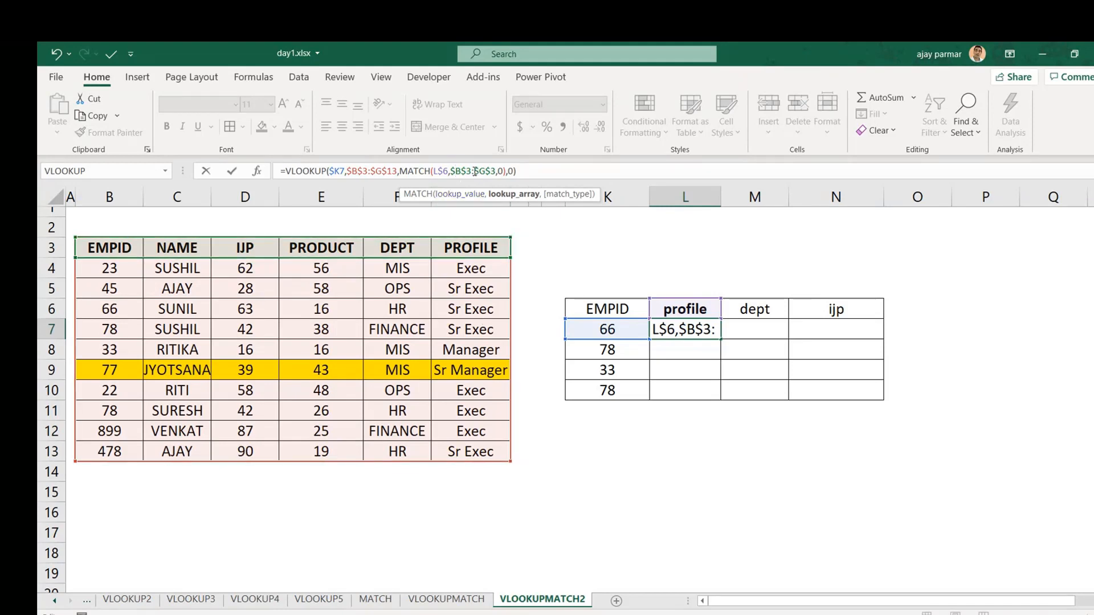
{"action": "key", "text": "ctrl+Return"}
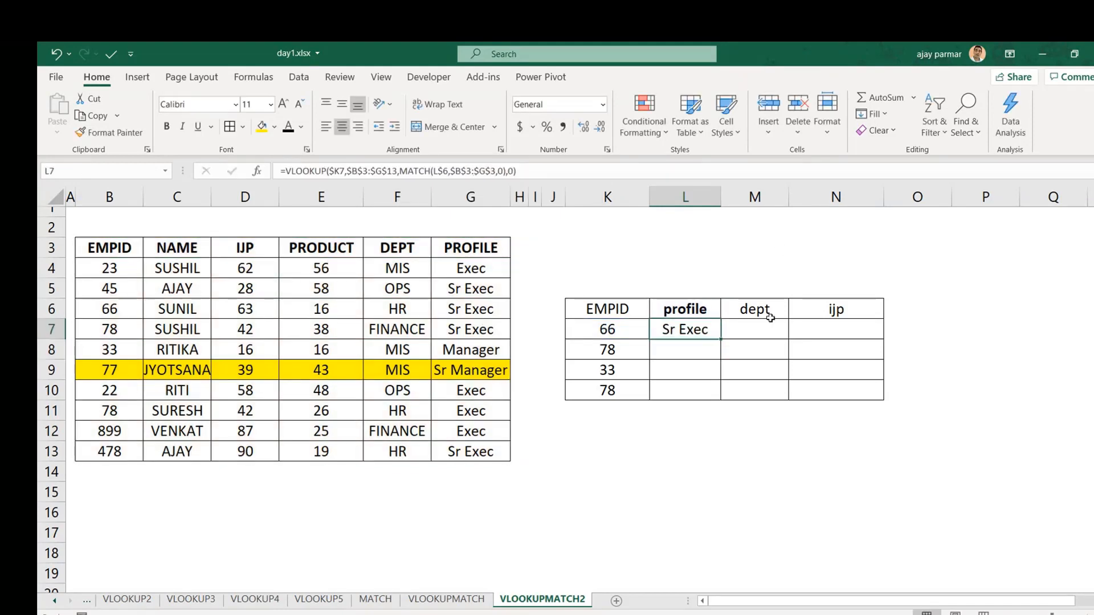
{"action": "left_click_drag", "start_coordinate": [721, 339], "coordinate": [883, 400]}
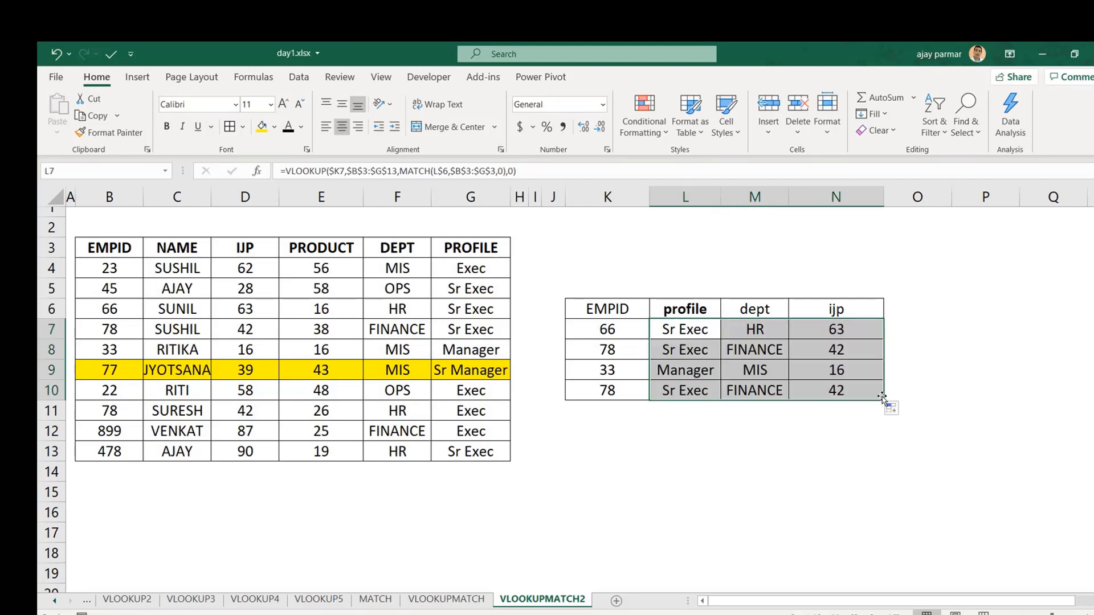
{"action": "left_click", "coordinate": [775, 450]}
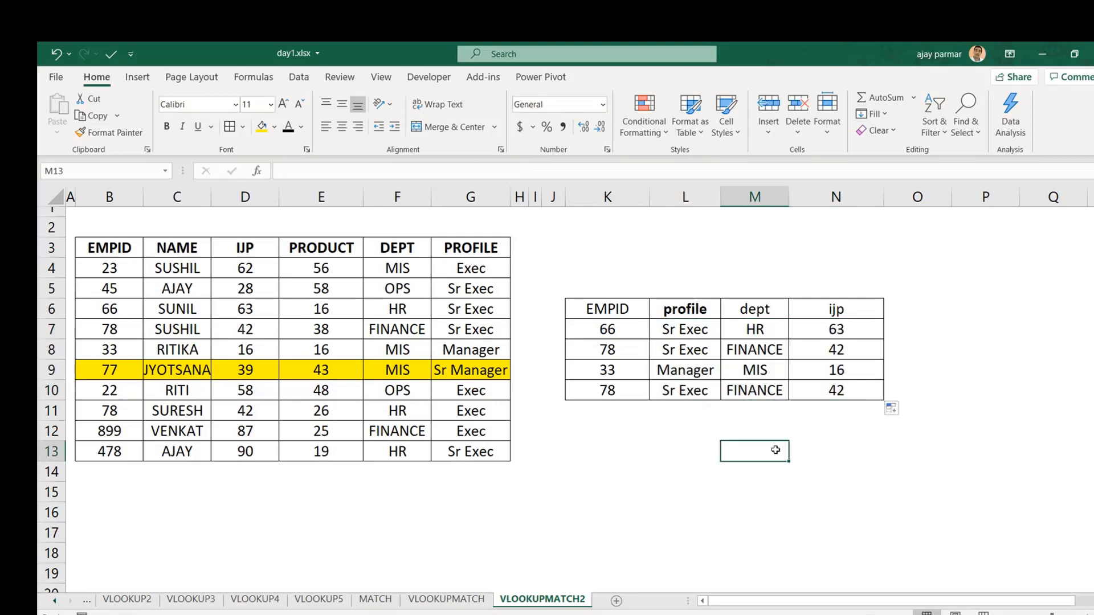
Step: Swap the last two lookup headers by setting M6 to ijp and N6 to dept
{"action": "left_click", "coordinate": [757, 308]}
{"action": "type", "text": "ijp"}
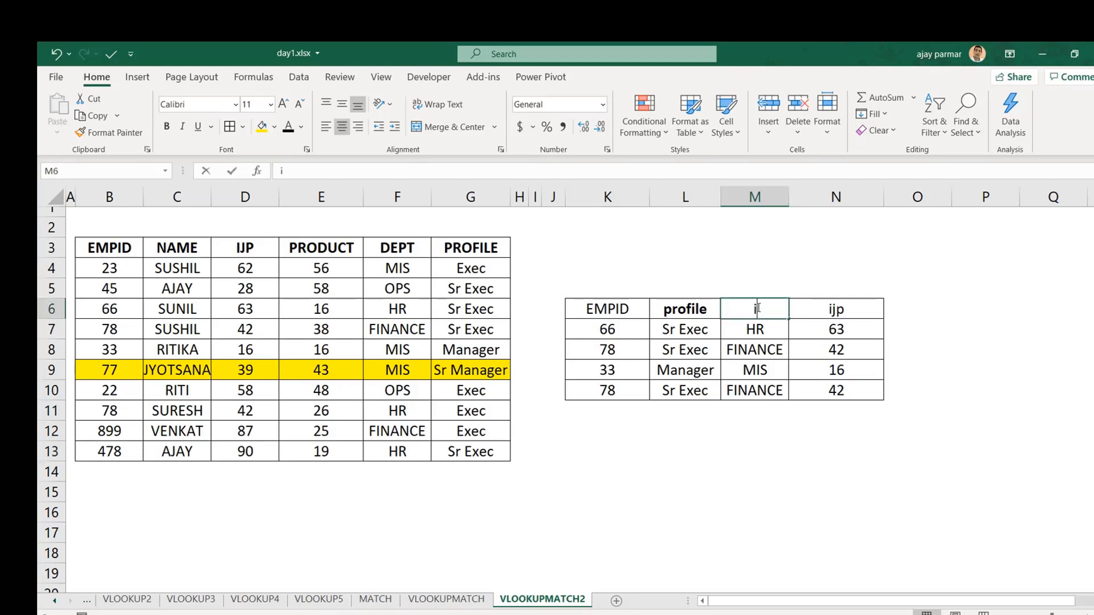
{"action": "key", "text": "Return"}
{"action": "key", "text": "Up"}
{"action": "key", "text": "Right"}
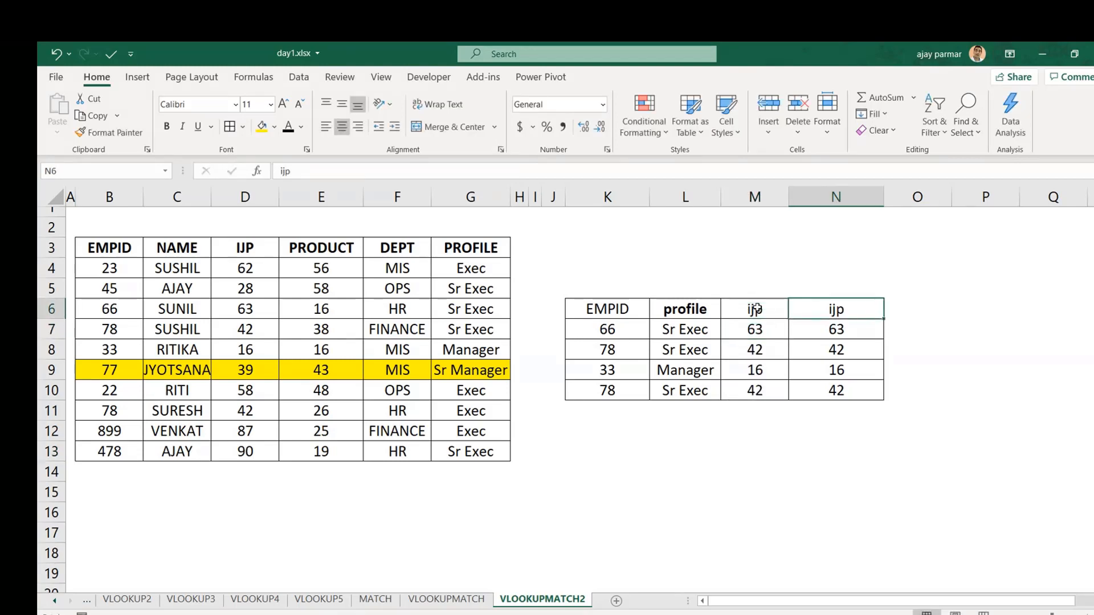
{"action": "type", "text": "dept"}
{"action": "key", "text": "Return"}
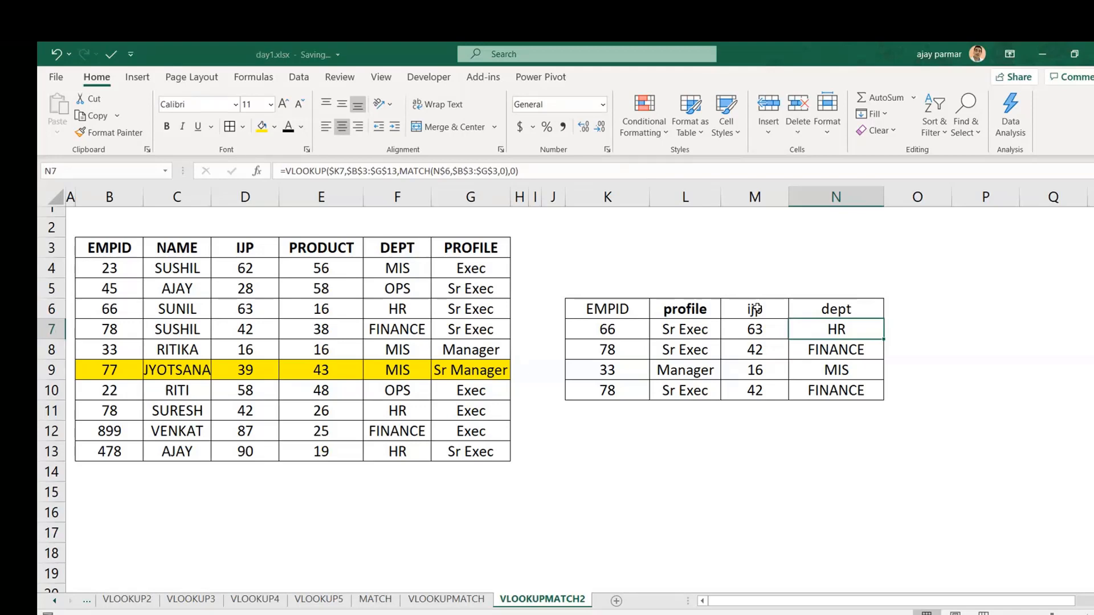
Step: Autofit the width of the PROFILE column G to its contents
{"action": "left_click", "coordinate": [535, 230]}
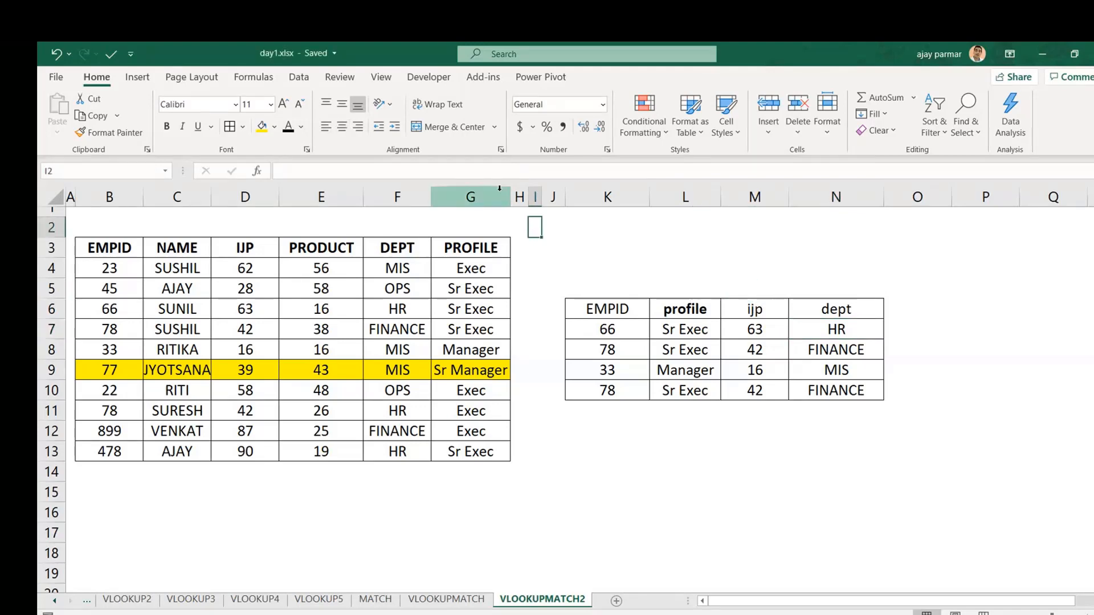
{"action": "left_click_drag", "start_coordinate": [511, 196], "coordinate": [482, 199]}
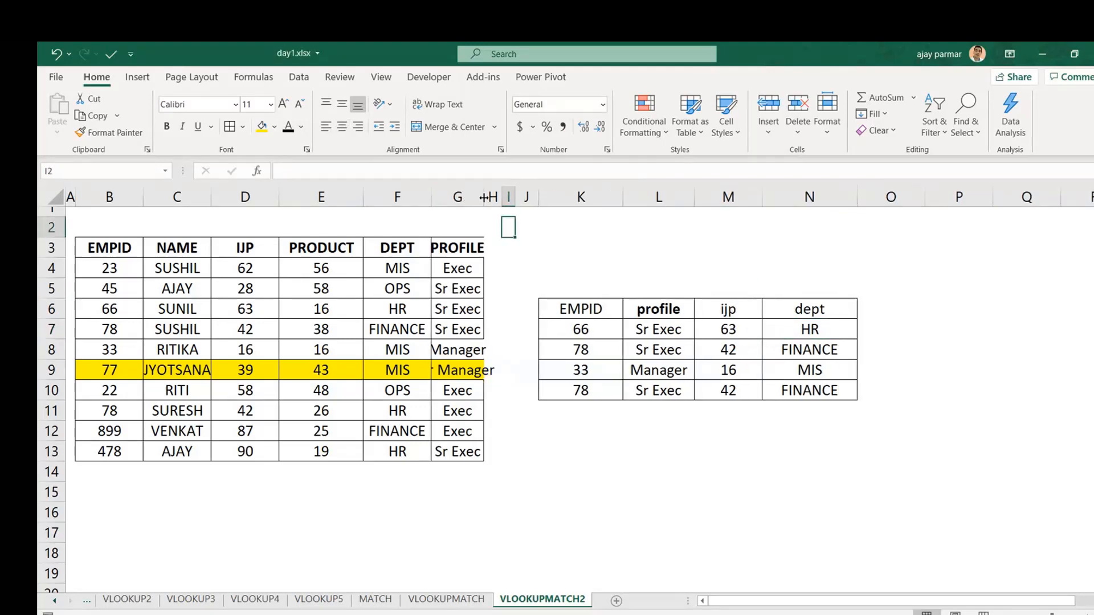
{"action": "double_click", "coordinate": [483, 196]}
{"action": "left_click", "coordinate": [454, 250]}
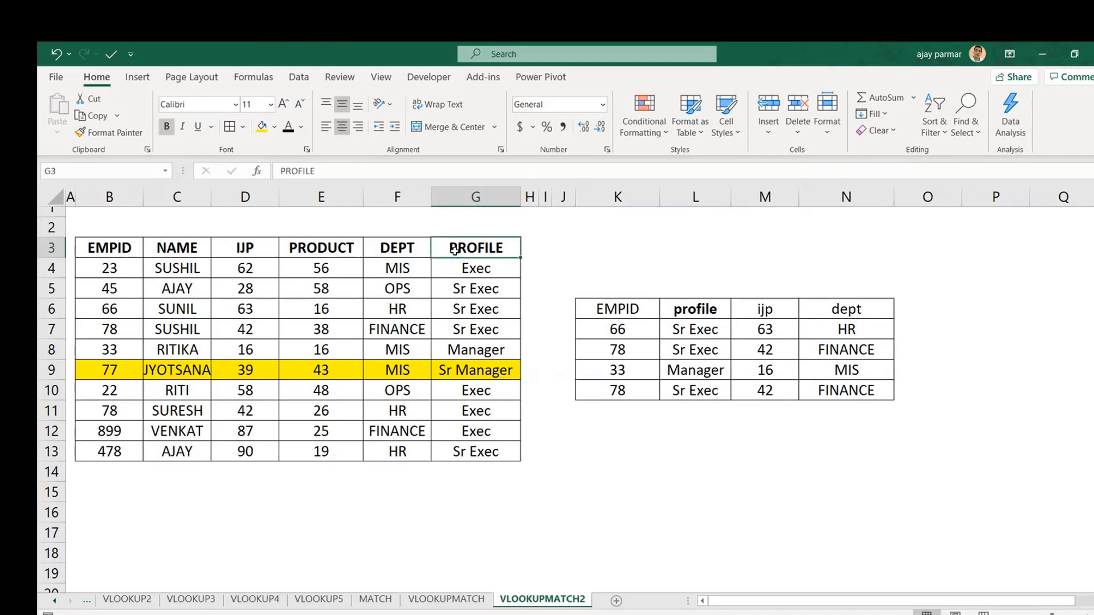
{"action": "left_click", "coordinate": [187, 263]}
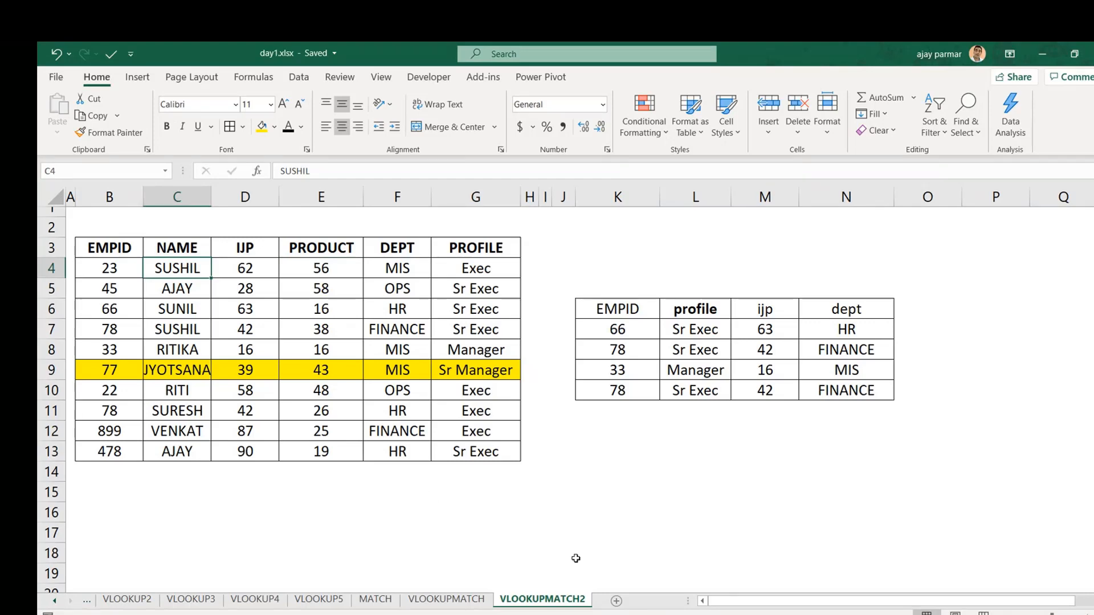
Step: Add a new blank worksheet after VLOOKUPMATCH2
{"action": "left_click", "coordinate": [617, 602]}
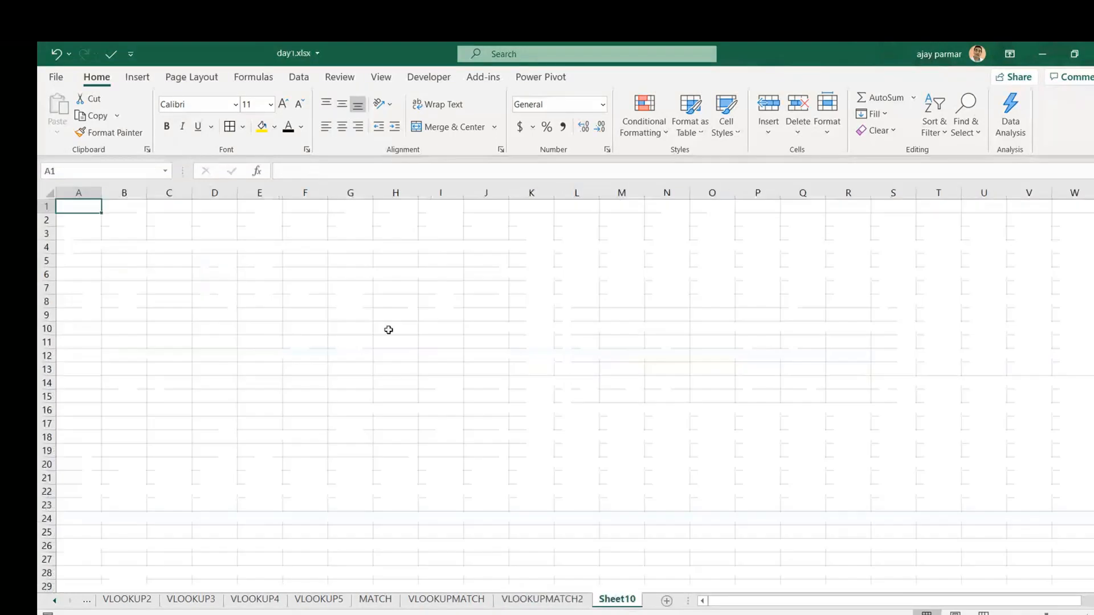
{"action": "left_click", "coordinate": [388, 326]}
{"action": "left_click", "coordinate": [209, 232]}
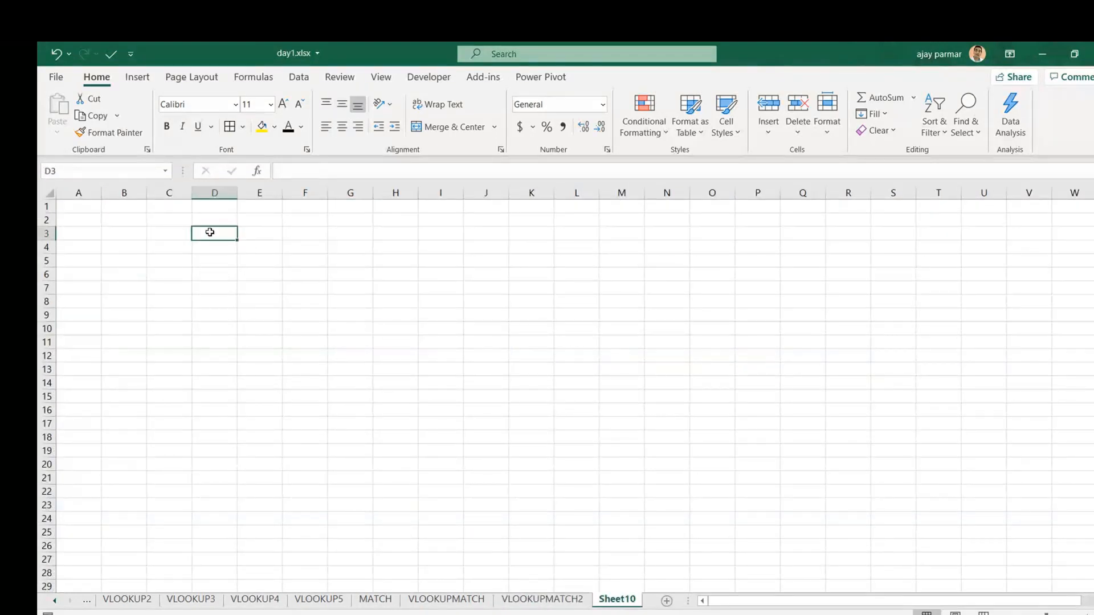
Step: Enter the headers TICKET NO in B3 and DAYS TO RESOLVE in C3, and widen both columns
{"action": "left_click", "coordinate": [147, 260]}
{"action": "scroll", "coordinate": [147, 261], "scroll_direction": "up", "scroll_amount": 5}
{"action": "scroll", "coordinate": [147, 261], "scroll_direction": "up", "scroll_amount": 1}
{"action": "left_click", "coordinate": [207, 265]}
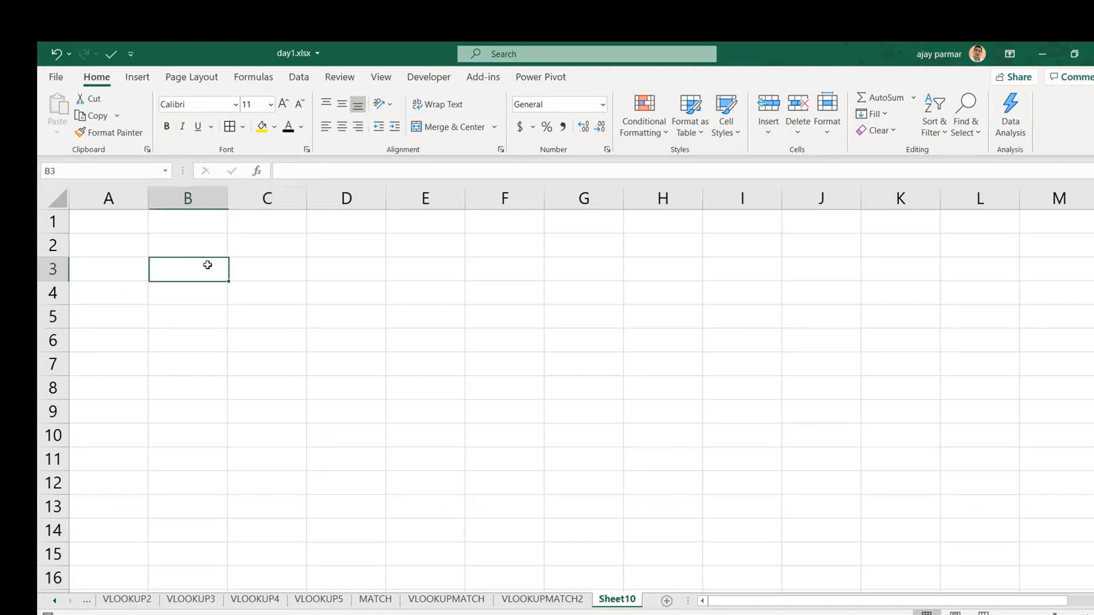
{"action": "type", "text": "I"}
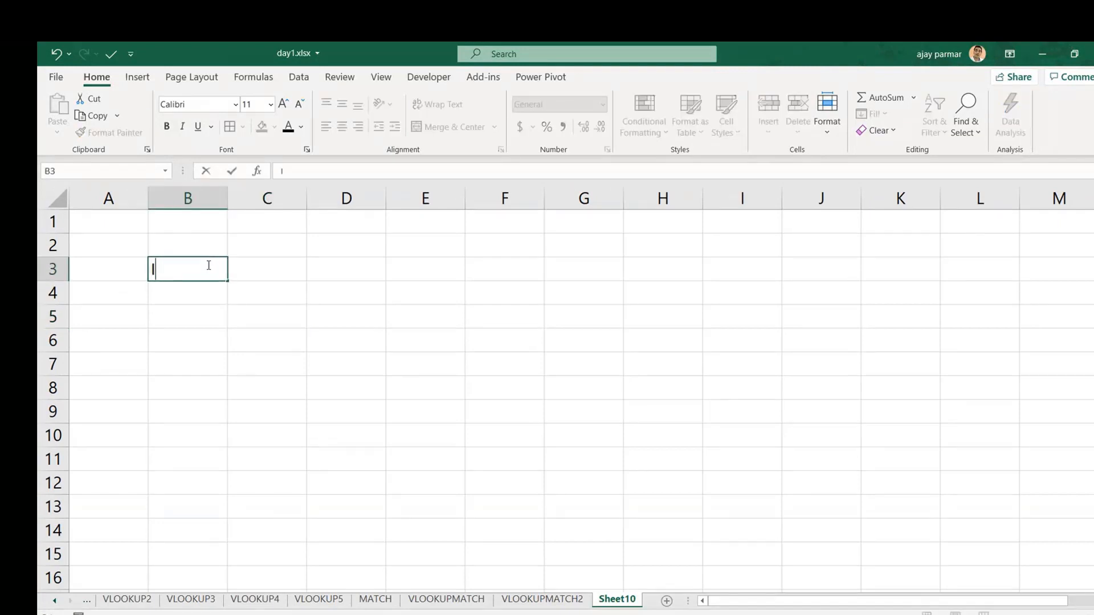
{"action": "type", "text": "TICKET NO"}
{"action": "key", "text": "Tab"}
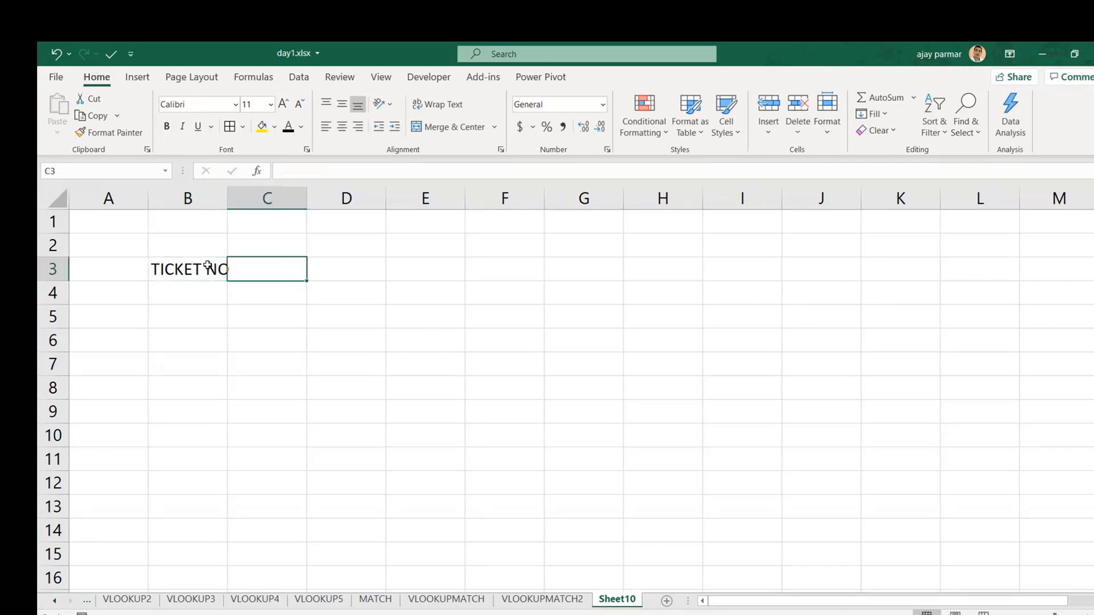
{"action": "type", "text": "DAYS TO RE"}
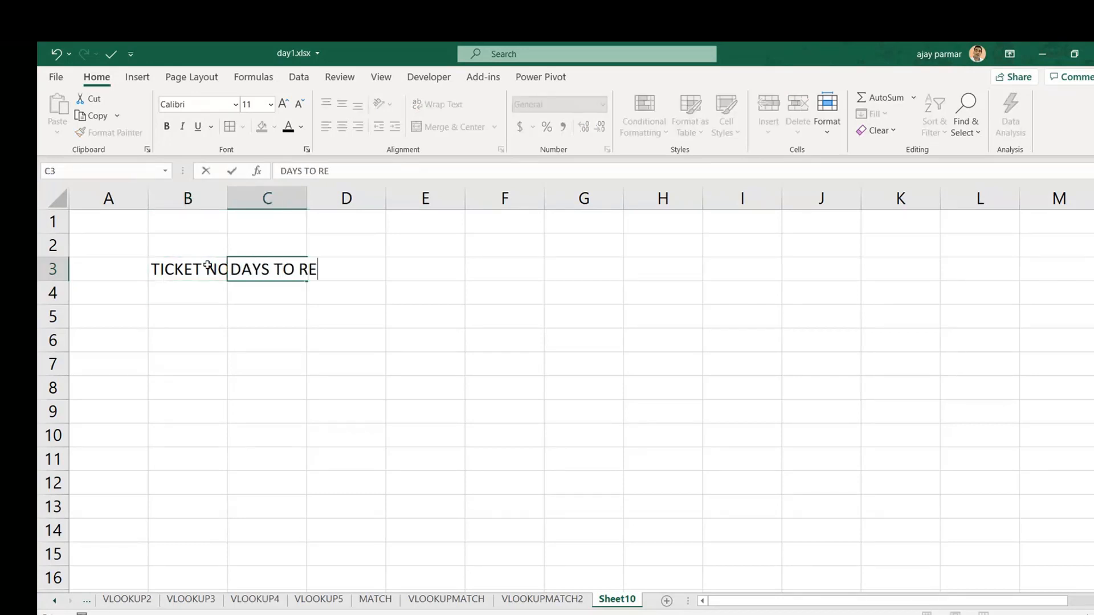
{"action": "type", "text": "SOLVE"}
{"action": "key", "text": "Return"}
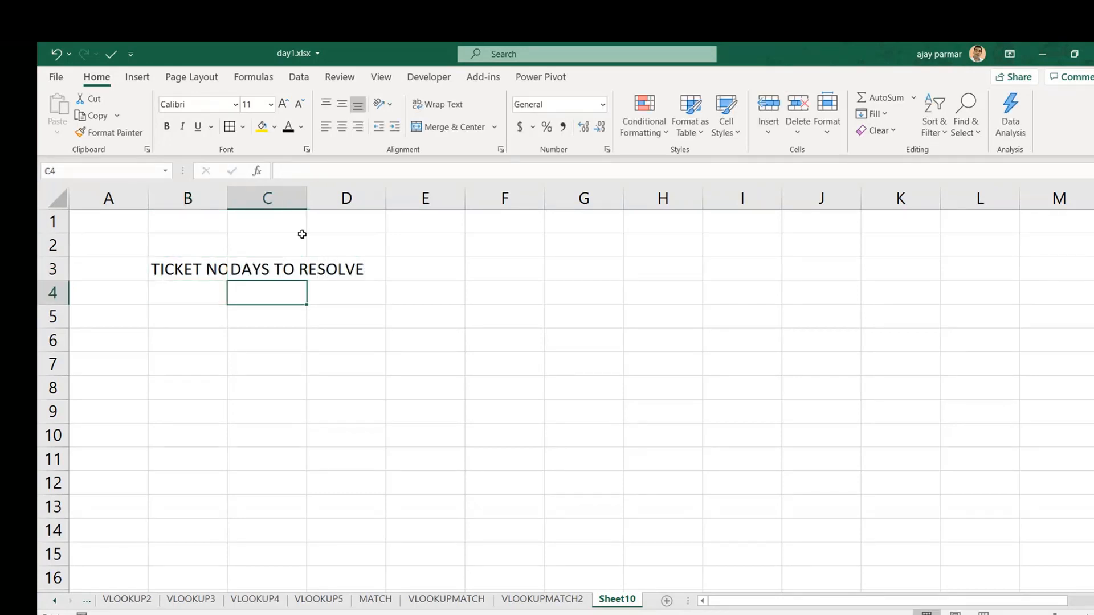
{"action": "left_click_drag", "start_coordinate": [307, 194], "coordinate": [347, 196]}
{"action": "left_click_drag", "start_coordinate": [228, 198], "coordinate": [256, 197]}
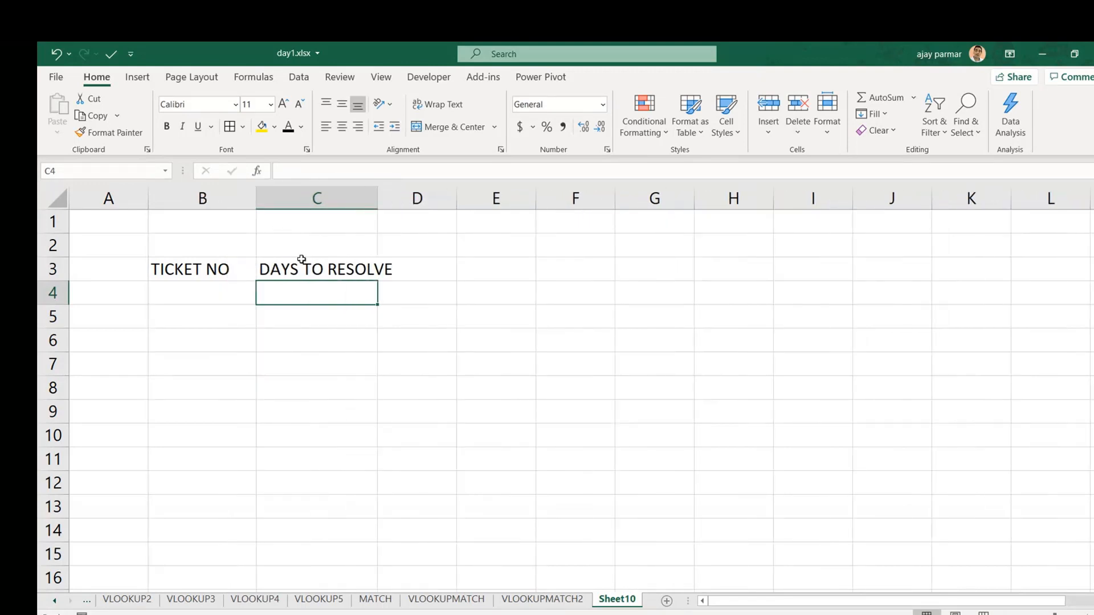
Step: Enter INC001 in B4 and fill the ticket series down to INC005 in B8
{"action": "left_click", "coordinate": [229, 287]}
{"action": "type", "text": "INC-"}
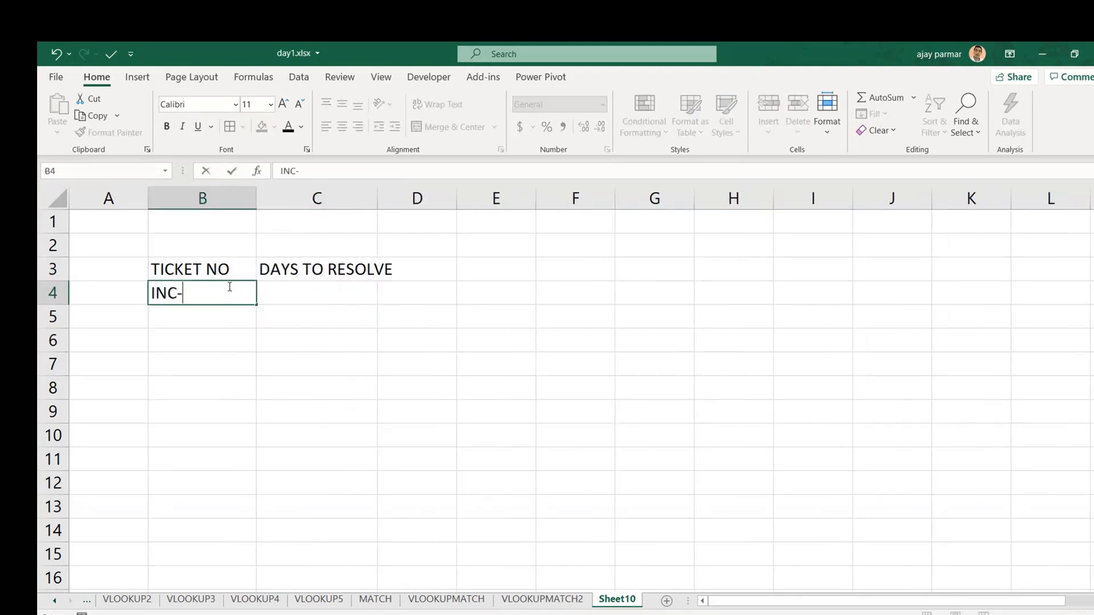
{"action": "type", "text": "0"}
{"action": "key", "text": "BackSpace"}
{"action": "key", "text": "BackSpace"}
{"action": "type", "text": "001"}
{"action": "key", "text": "ctrl+Return"}
{"action": "left_click_drag", "start_coordinate": [256, 305], "coordinate": [260, 401]}
Step: Enter the days to resolve 33, 23, 2, 4 and 6 in C4:C8 and autofit column C
{"action": "left_click", "coordinate": [313, 282]}
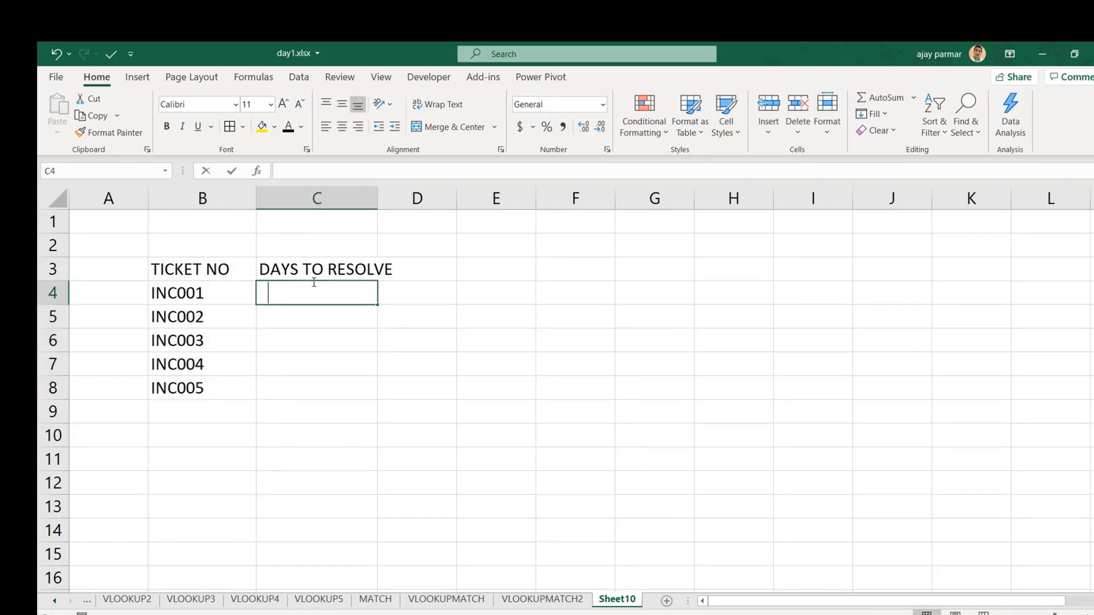
{"action": "type", "text": "33"}
{"action": "key", "text": "Return"}
{"action": "type", "text": "23"}
{"action": "key", "text": "Return"}
{"action": "type", "text": "2"}
{"action": "key", "text": "Return"}
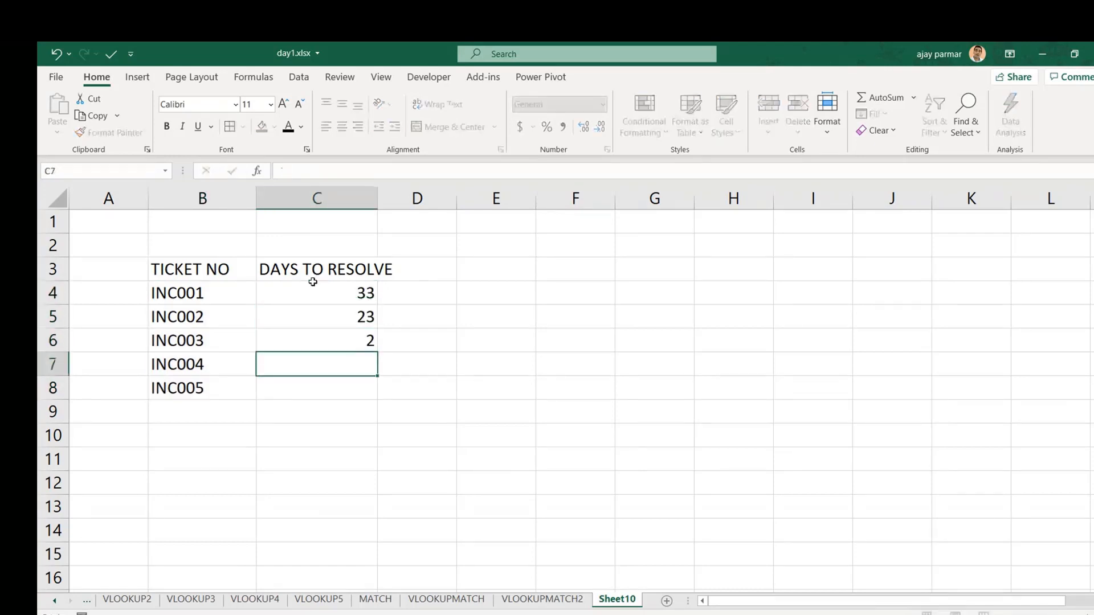
{"action": "type", "text": "4"}
{"action": "key", "text": "Return"}
{"action": "type", "text": "6"}
{"action": "key", "text": "Up"}
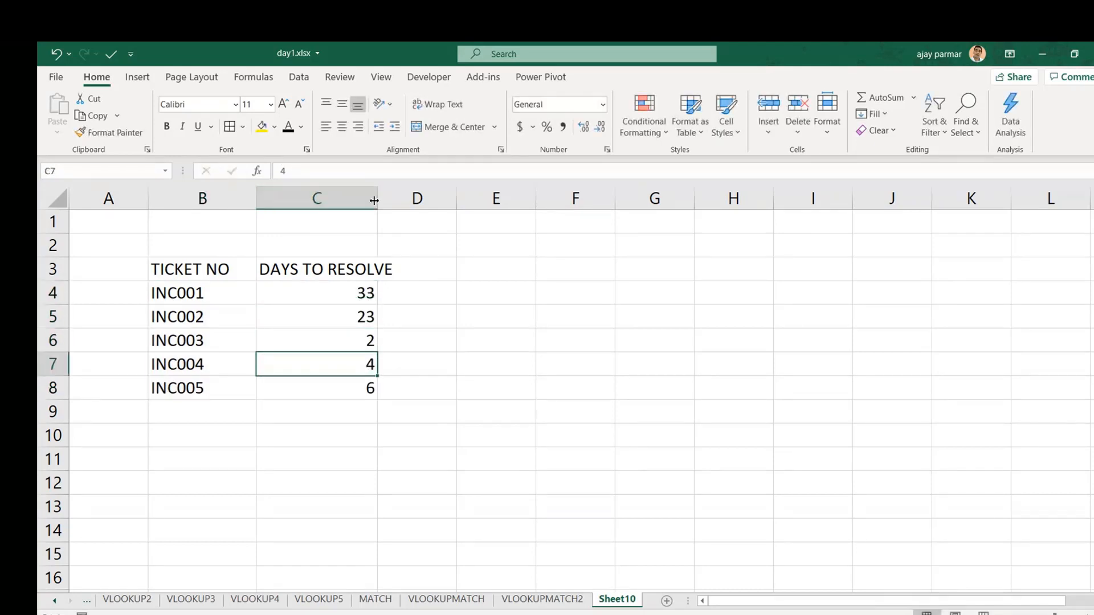
{"action": "double_click", "coordinate": [377, 199]}
{"action": "left_click", "coordinate": [643, 280]}
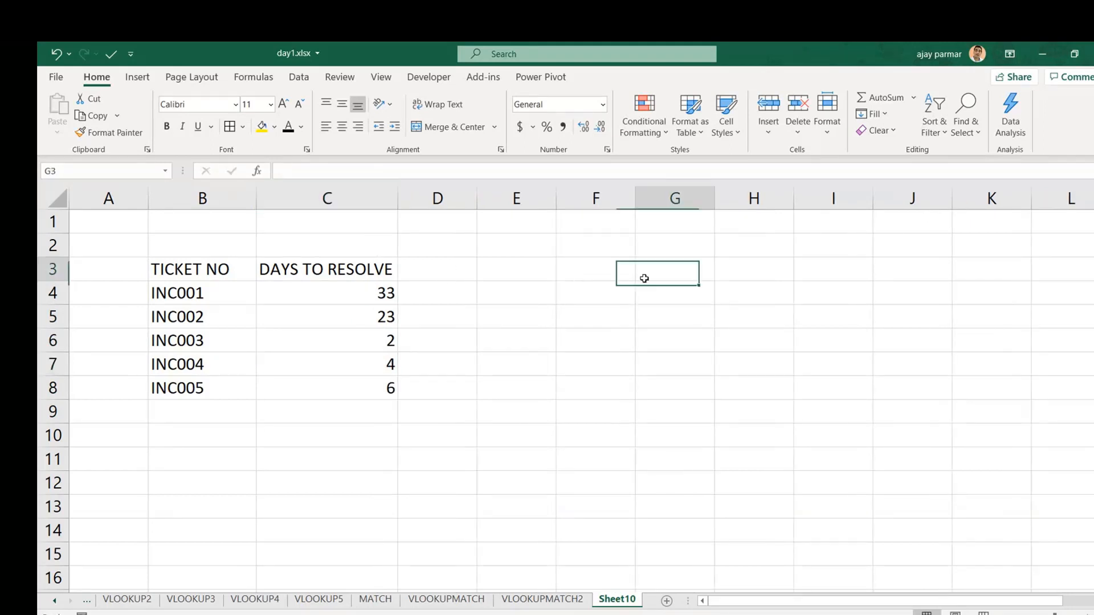
Step: Add the header Enginner in D3 and enter one engineer's first name per ticket in D4:D8
{"action": "left_click", "coordinate": [420, 283]}
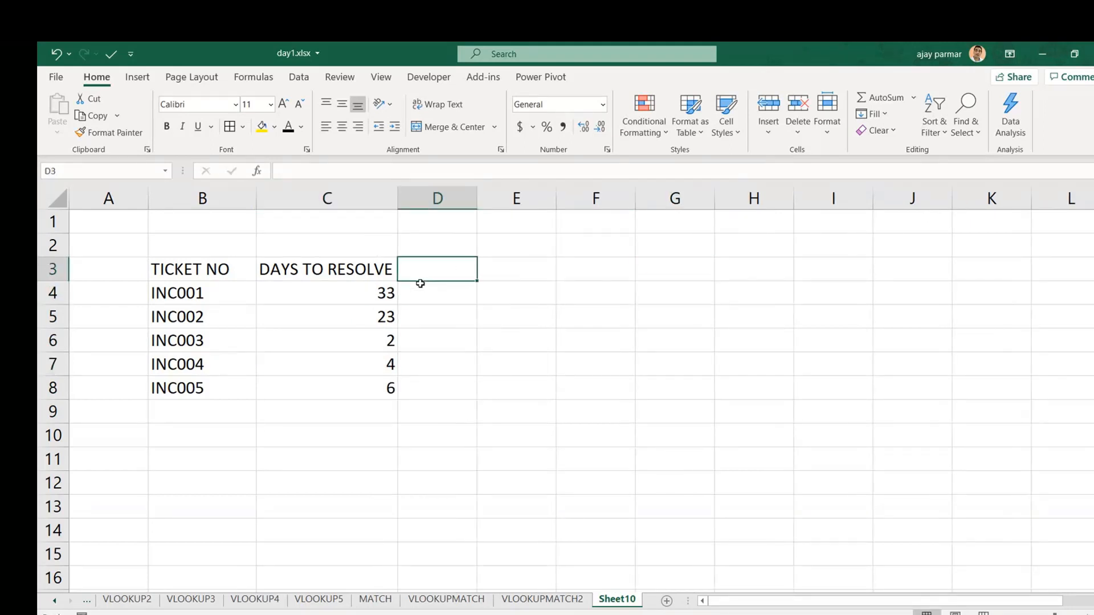
{"action": "type", "text": "A"}
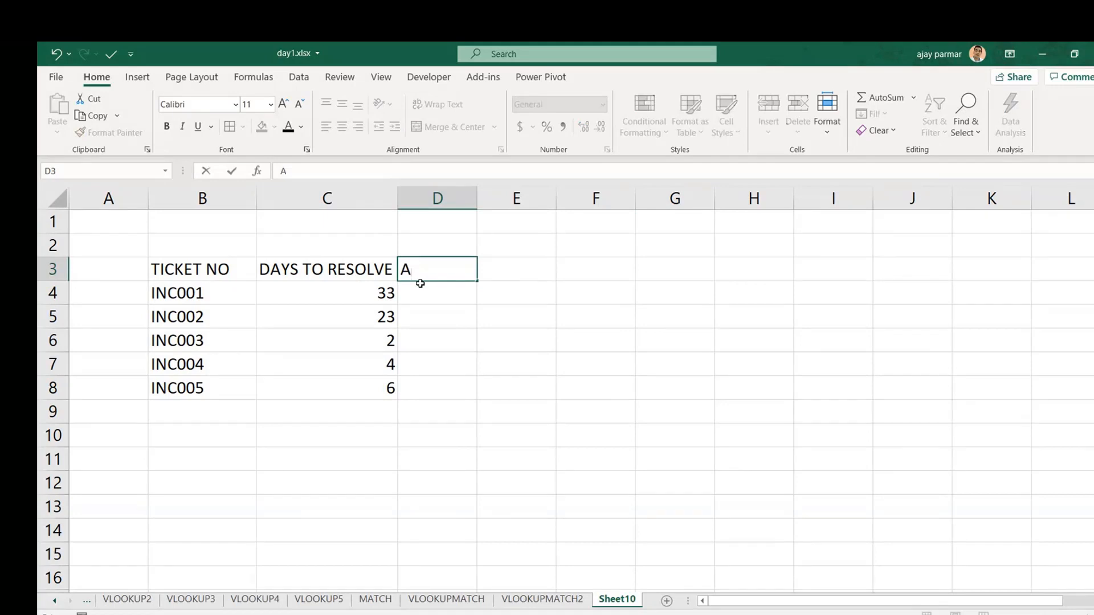
{"action": "key", "text": "BackSpace"}
{"action": "type", "text": "Enginner"}
{"action": "key", "text": "Return"}
{"action": "type", "text": "Rakesh"}
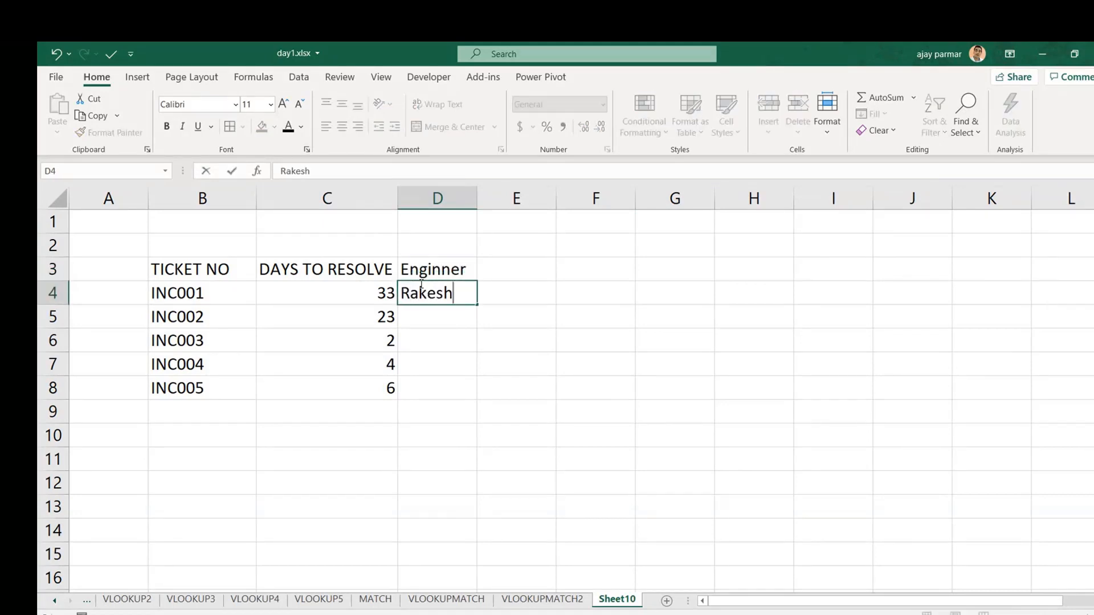
{"action": "key", "text": "Return"}
{"action": "type", "text": "Akhil"}
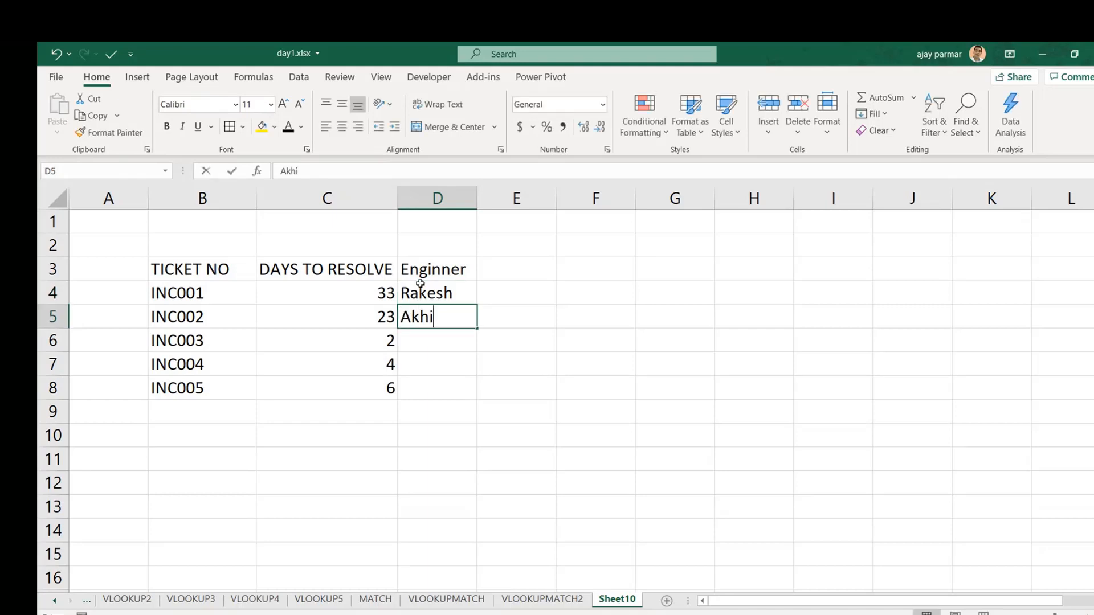
{"action": "key", "text": "Return"}
{"action": "type", "text": "Nitin"}
{"action": "key", "text": "Return"}
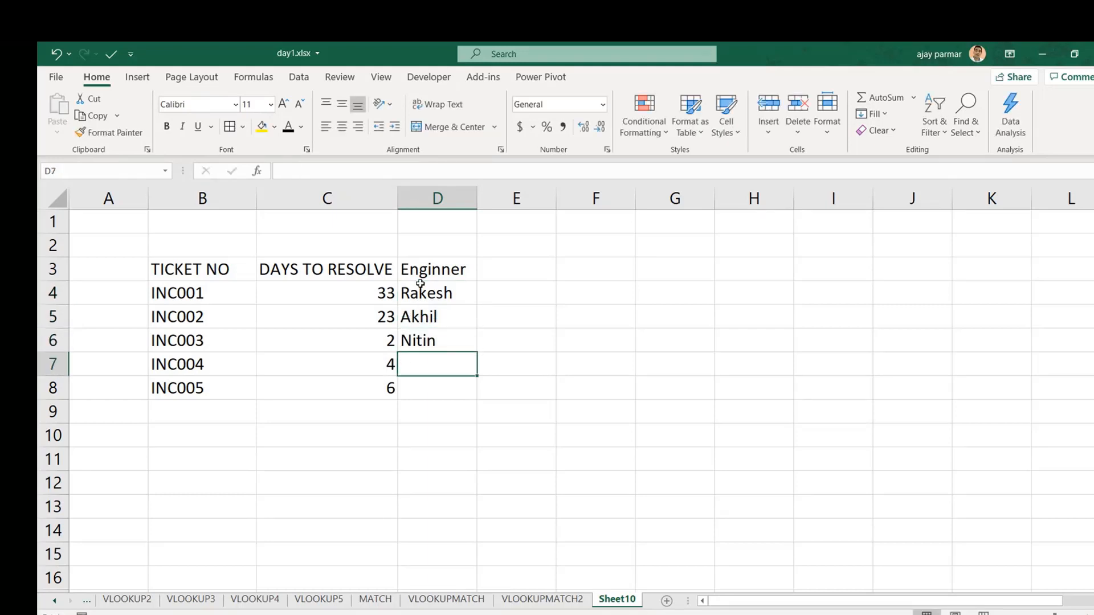
{"action": "type", "text": "Amar"}
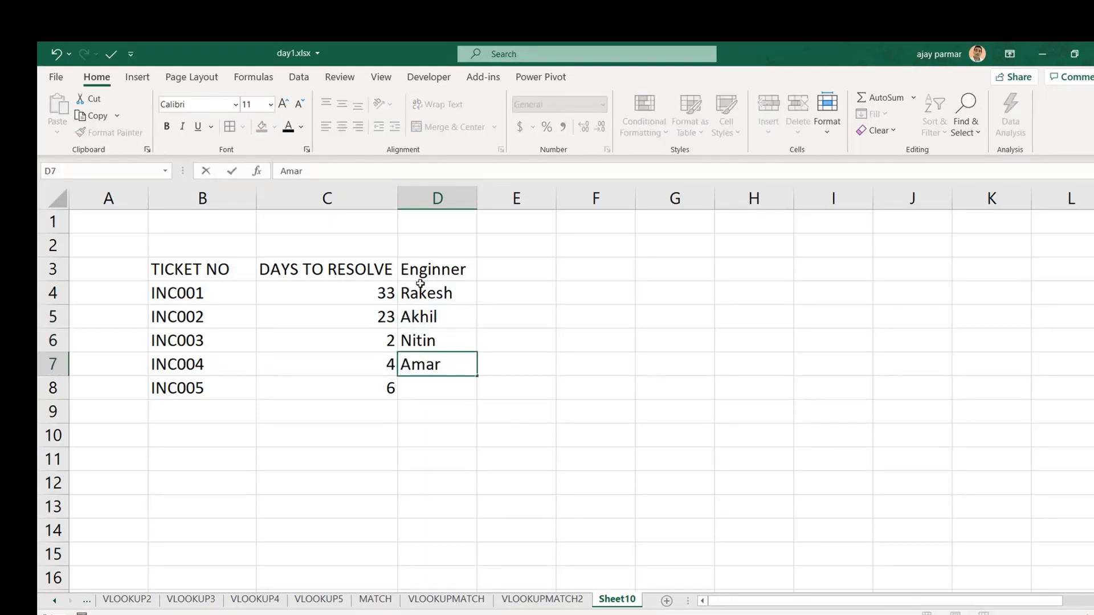
{"action": "key", "text": "Return"}
{"action": "type", "text": "Disha"}
{"action": "key", "text": "Return"}
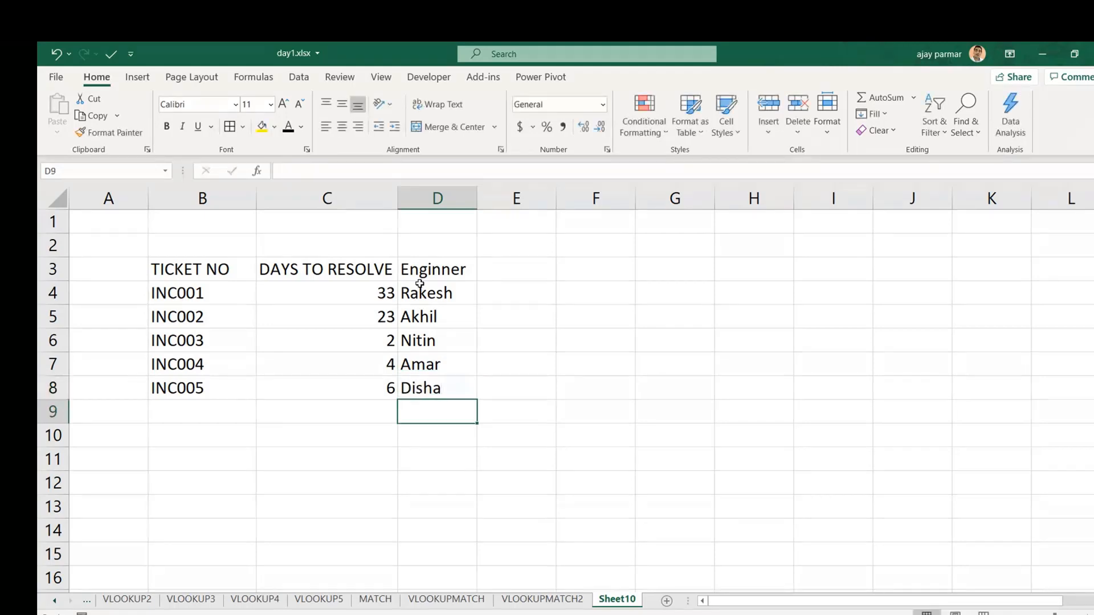
Step: Center the contents of the ticket table B3:D8 and apply borders to all its cells
{"action": "left_click", "coordinate": [207, 276]}
{"action": "key", "text": "ctrl+shift+Right"}
{"action": "key", "text": "ctrl+shift+Down"}
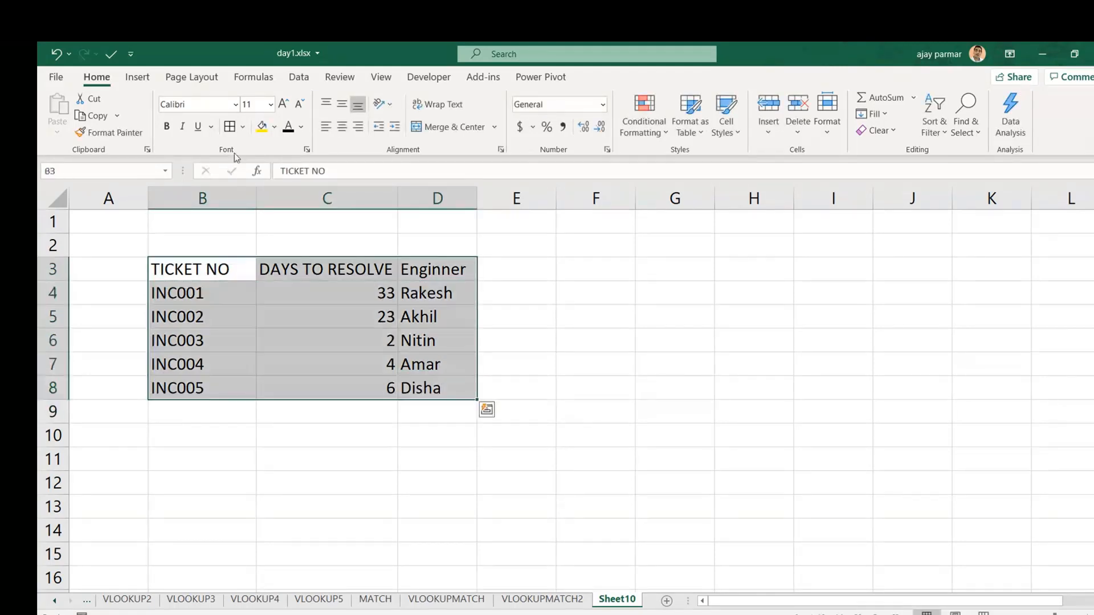
{"action": "left_click", "coordinate": [342, 126]}
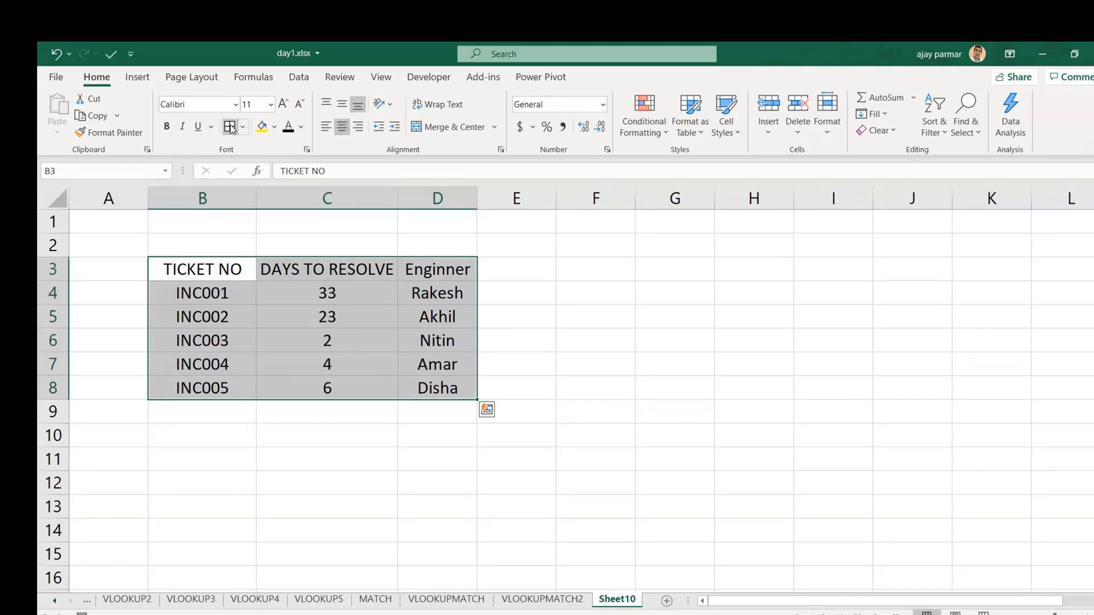
{"action": "left_click", "coordinate": [230, 127]}
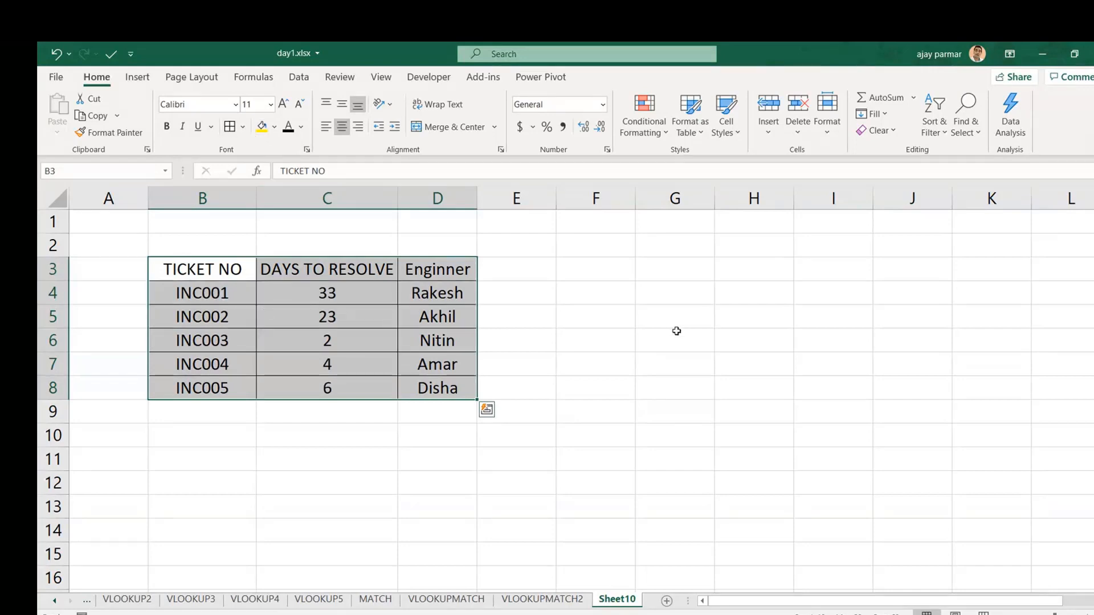
Step: Enter the header TICKET NO in G6 to start the lookup table
{"action": "left_click", "coordinate": [676, 330]}
{"action": "type", "text": "tic"}
{"action": "key", "text": "BackSpace"}
{"action": "key", "text": "BackSpace"}
{"action": "key", "text": "BackSpace"}
{"action": "type", "text": "TIK"}
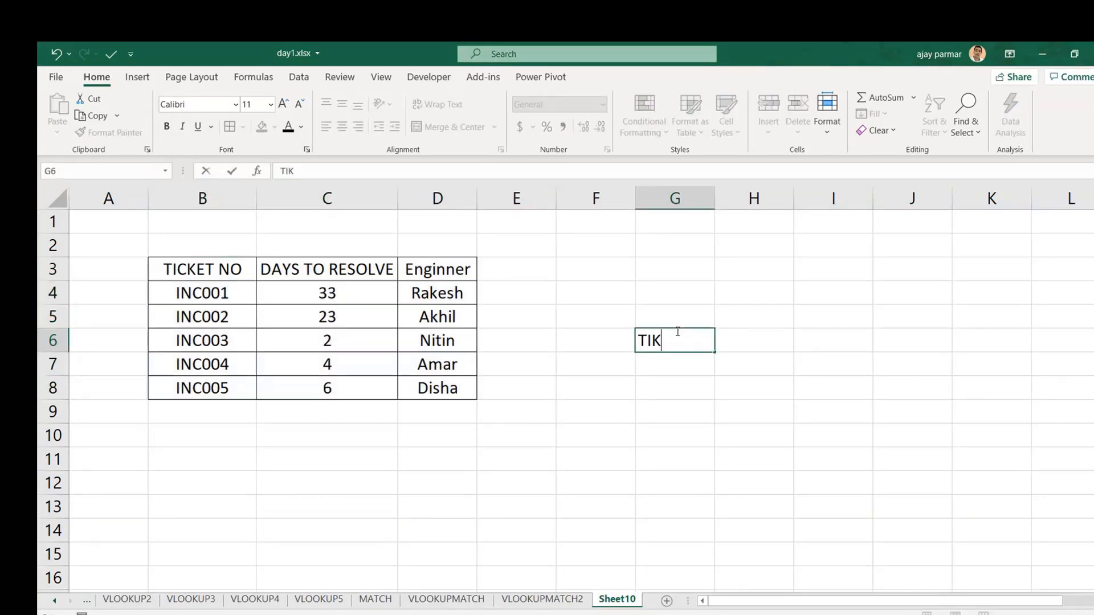
{"action": "type", "text": "CE"}
{"action": "key", "text": "BackSpace"}
{"action": "key", "text": "BackSpace"}
{"action": "key", "text": "BackSpace"}
{"action": "type", "text": "CKET NO"}
{"action": "key", "text": "Return"}
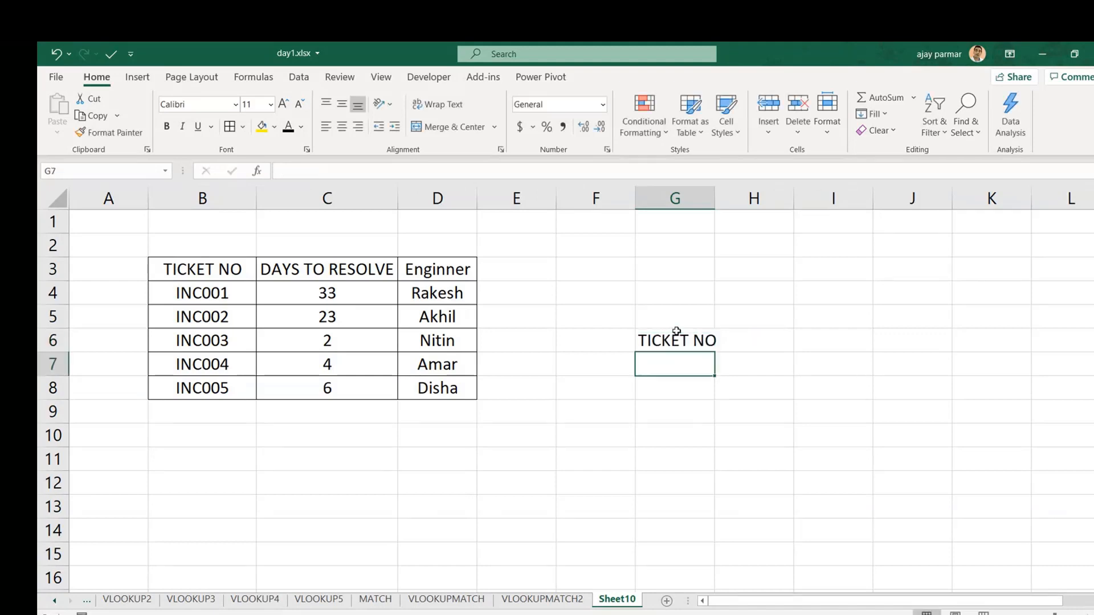
Step: Copy ticket numbers INC002 and INC003 from B5:B6 into G7:G8
{"action": "left_click_drag", "start_coordinate": [231, 320], "coordinate": [230, 342]}
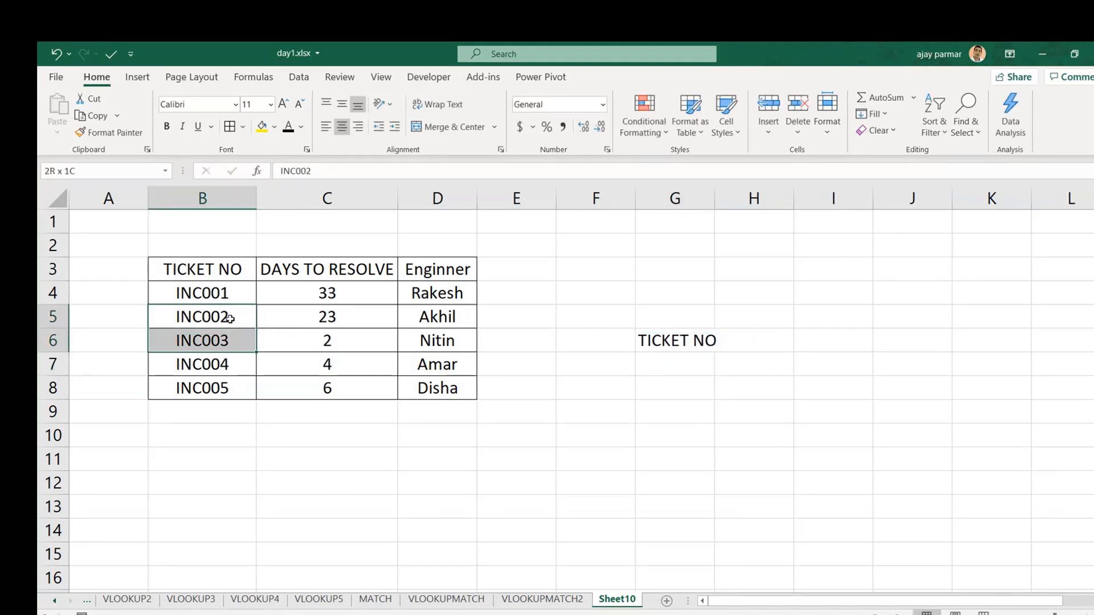
{"action": "key", "text": "ctrl+c"}
{"action": "left_click", "coordinate": [660, 363]}
{"action": "key", "text": "ctrl+v"}
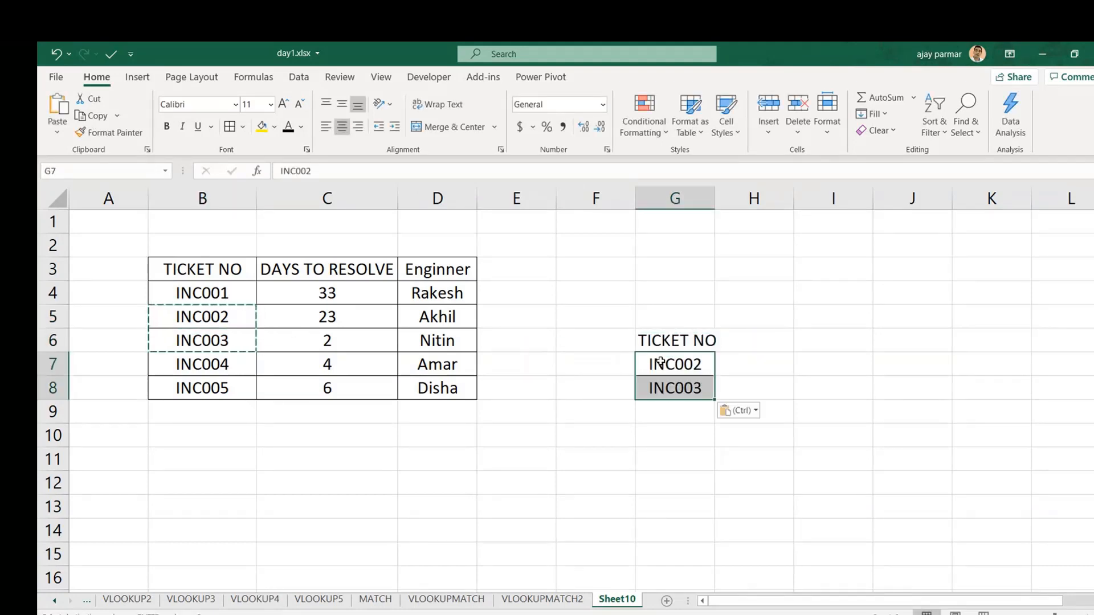
Step: Enter the headers DAYS in H6 and ENGINER in I6, and widen column G
{"action": "left_click", "coordinate": [756, 344]}
{"action": "key", "text": "Escape"}
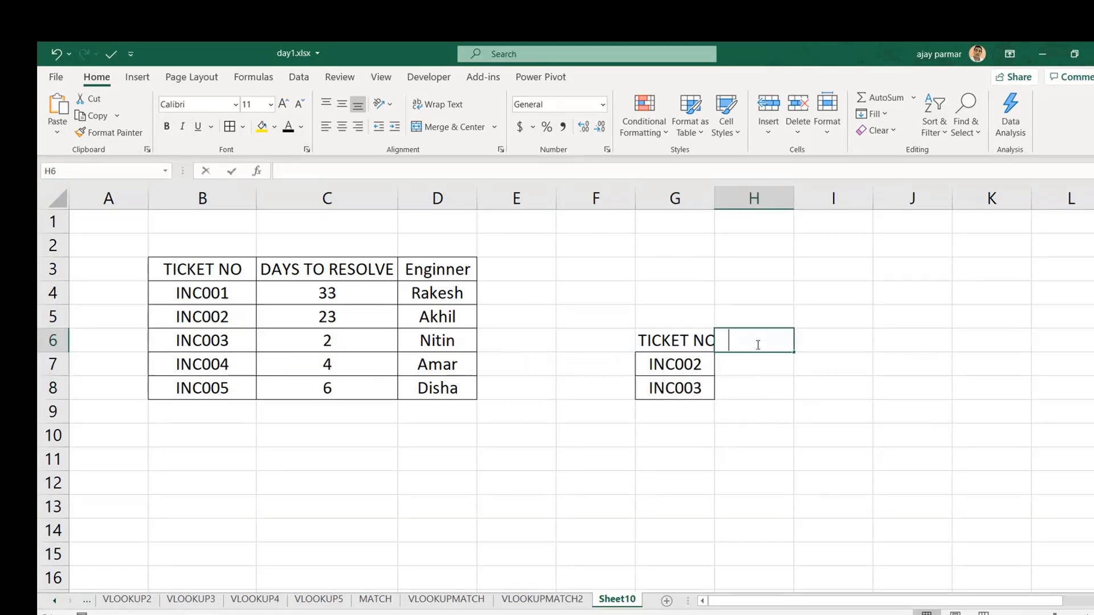
{"action": "type", "text": "DAYS"}
{"action": "key", "text": "Tab"}
{"action": "type", "text": "ENGIN"}
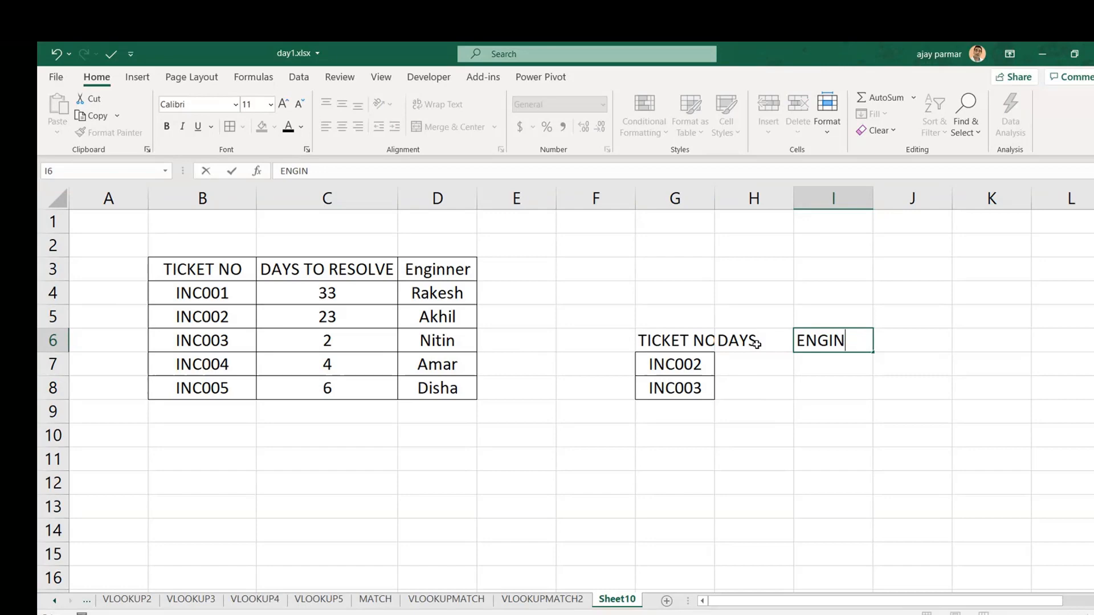
{"action": "key", "text": "BackSpace"}
{"action": "type", "text": "NER"}
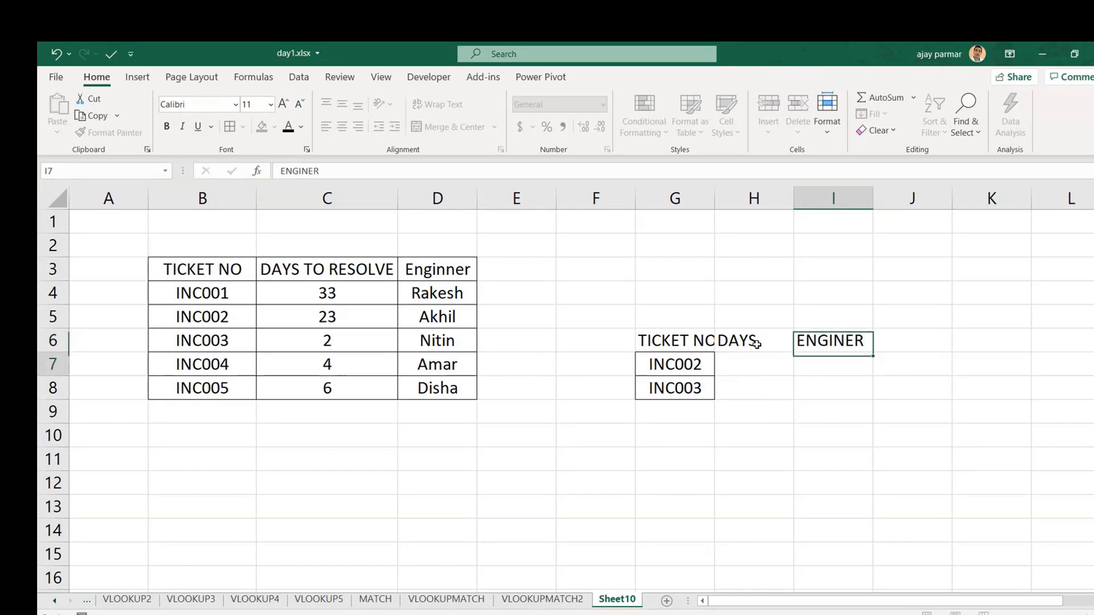
{"action": "key", "text": "Return"}
{"action": "left_click_drag", "start_coordinate": [715, 199], "coordinate": [770, 200]}
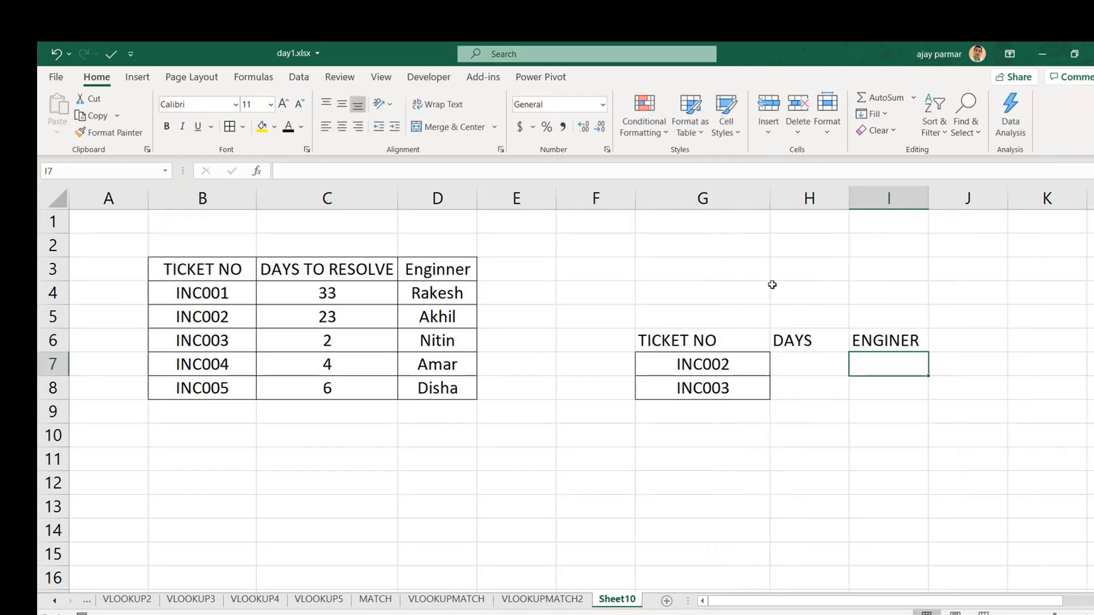
Step: Center the contents of the lookup table G6:I8
{"action": "left_click", "coordinate": [706, 337]}
{"action": "key", "text": "shift+Right"}
{"action": "key", "text": "shift+Down"}
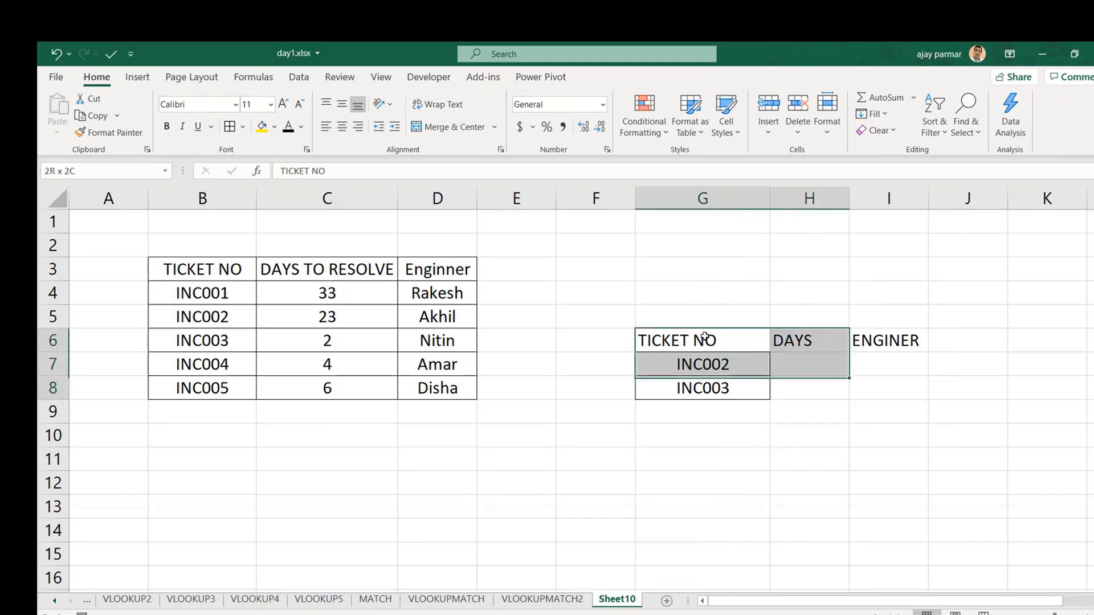
{"action": "key", "text": "shift+Down"}
{"action": "key", "text": "shift+Right"}
{"action": "left_click", "coordinate": [339, 129]}
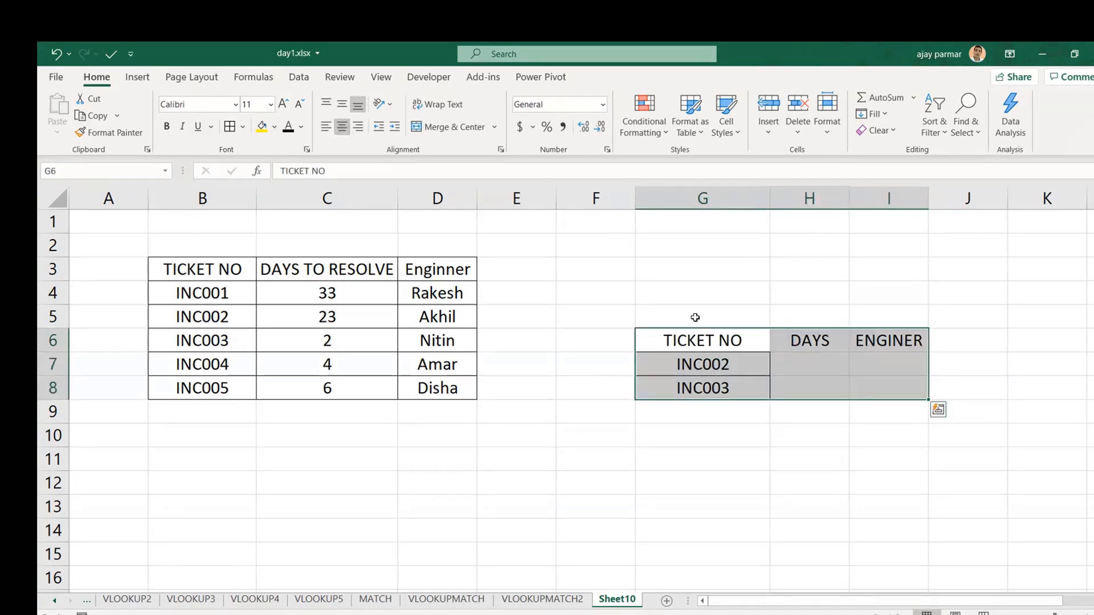
Step: Append a trailing space to the ticket number INC002 in G7
{"action": "left_click", "coordinate": [737, 366]}
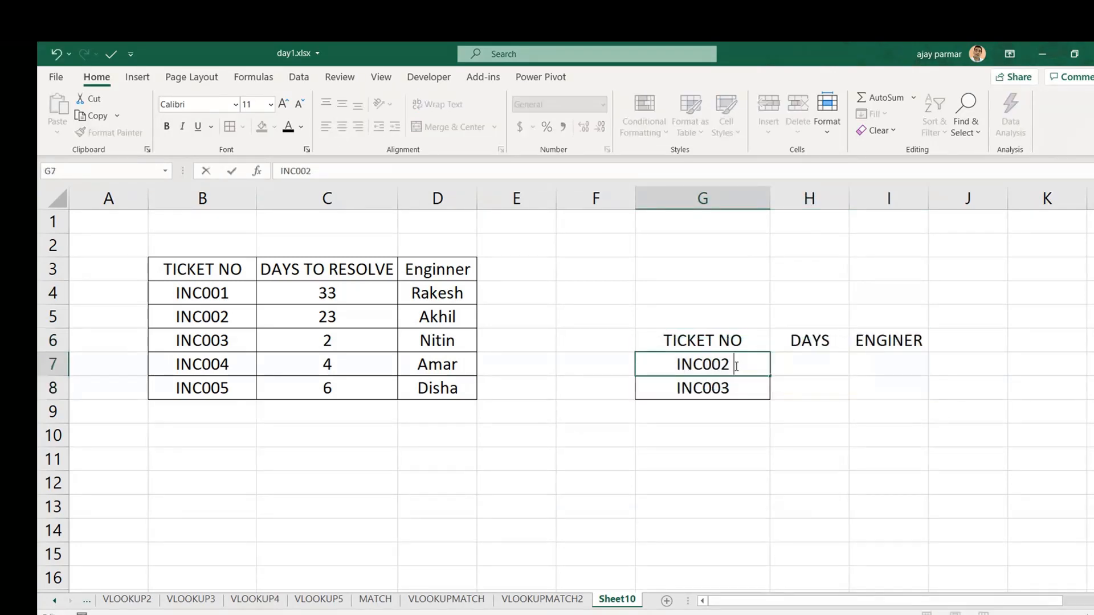
{"action": "key", "text": "Tab"}
{"action": "key", "text": "Up"}
{"action": "key", "text": "Down"}
Step: Enter the formula =VLOOKUP(G7,B3:D8,2,0) in H7 to look up the days for the ticket
{"action": "type", "text": "=VLOOKUP("}
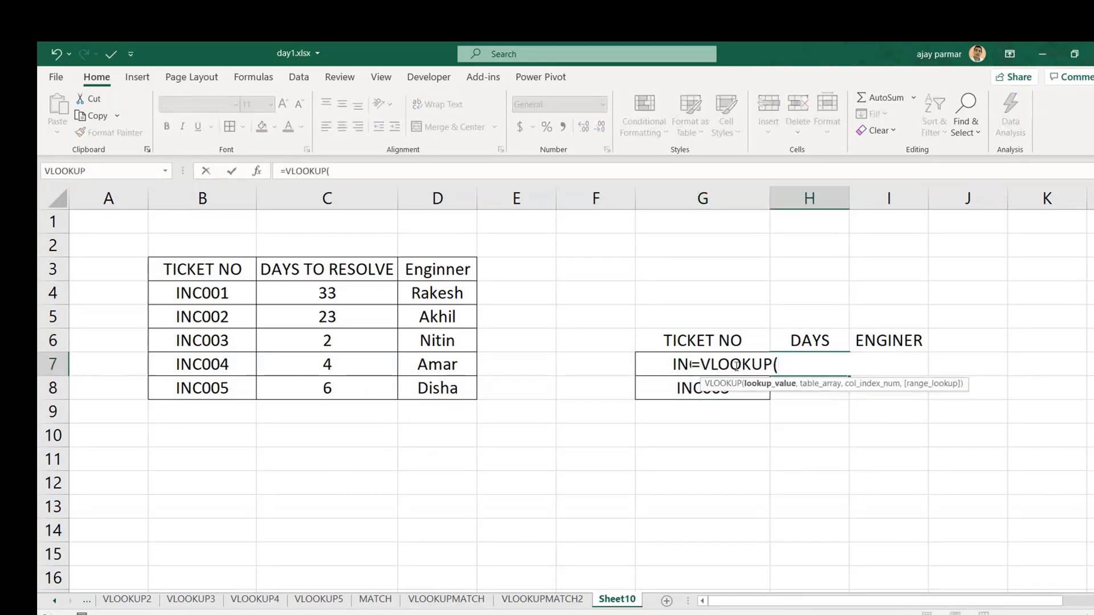
{"action": "left_click", "coordinate": [737, 366]}
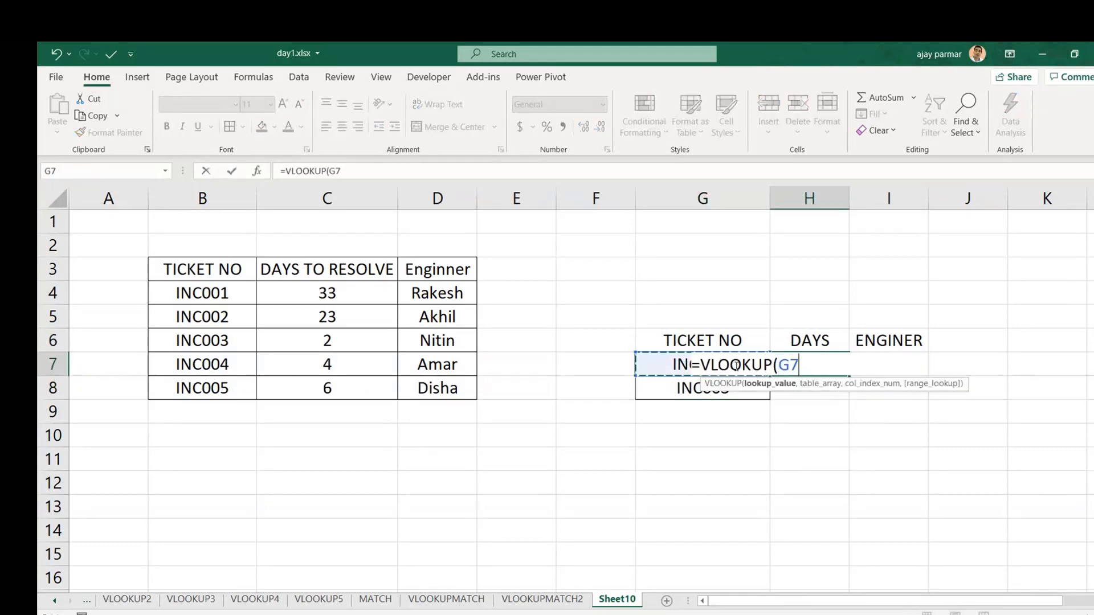
{"action": "type", "text": ","}
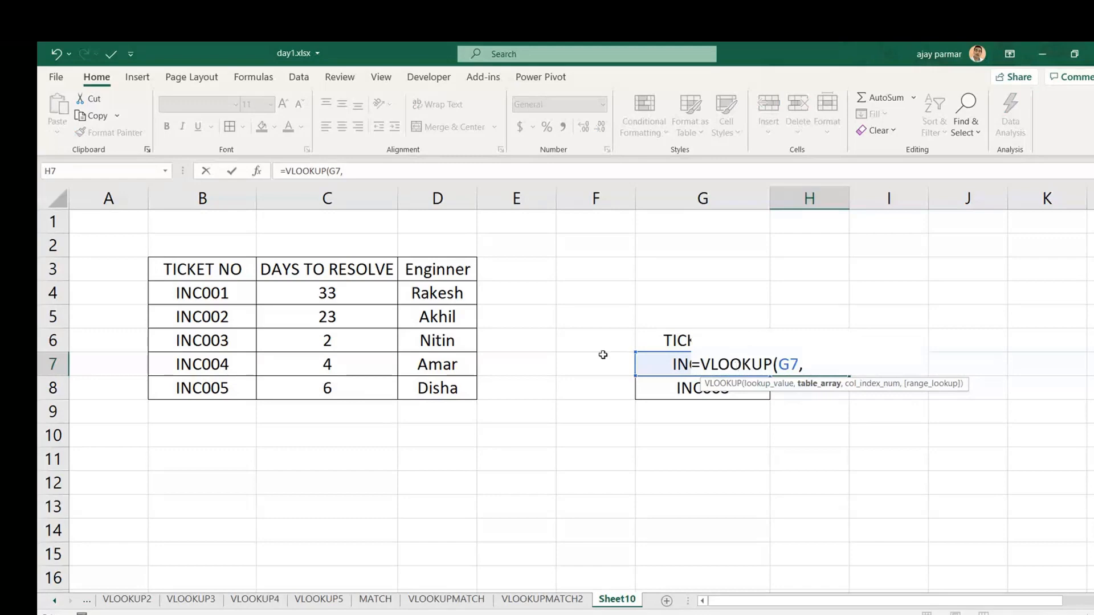
{"action": "left_click", "coordinate": [208, 265]}
{"action": "left_click_drag", "start_coordinate": [208, 265], "coordinate": [470, 394]}
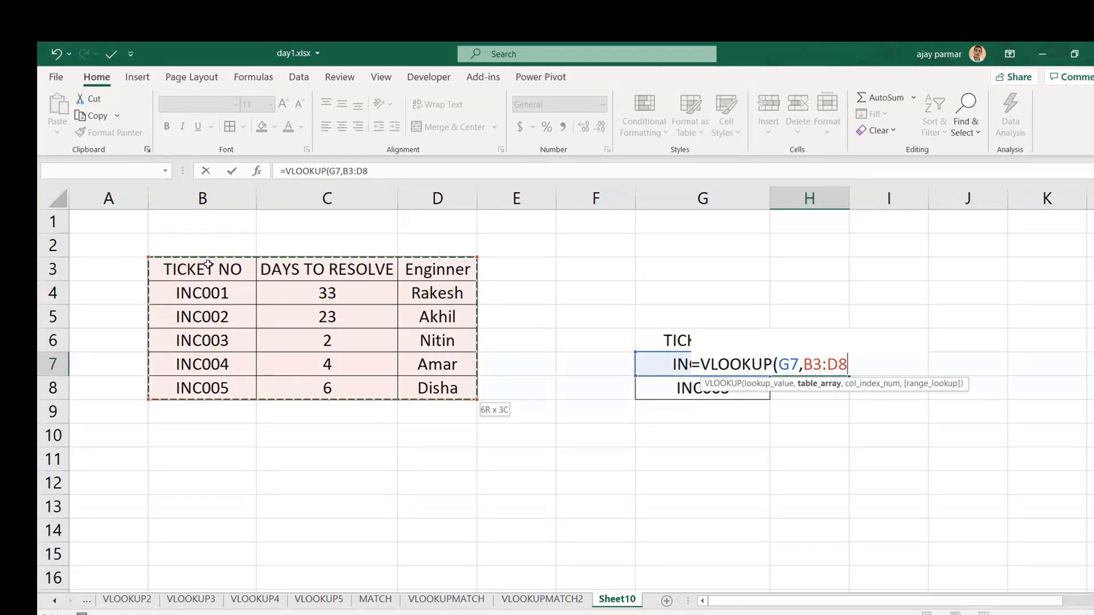
{"action": "type", "text": ","}
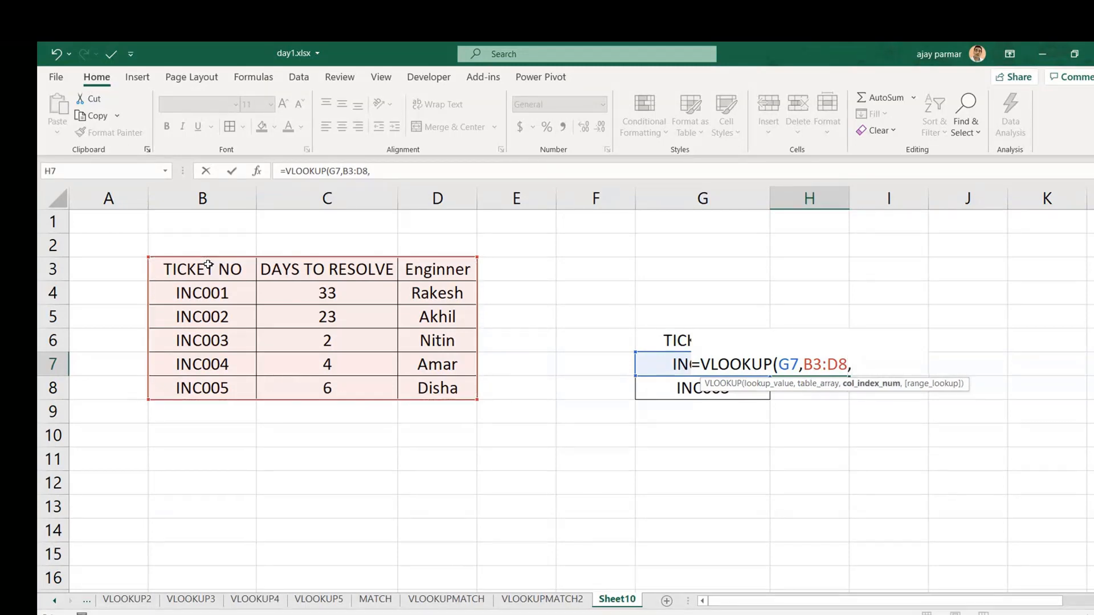
{"action": "type", "text": "2,0)"}
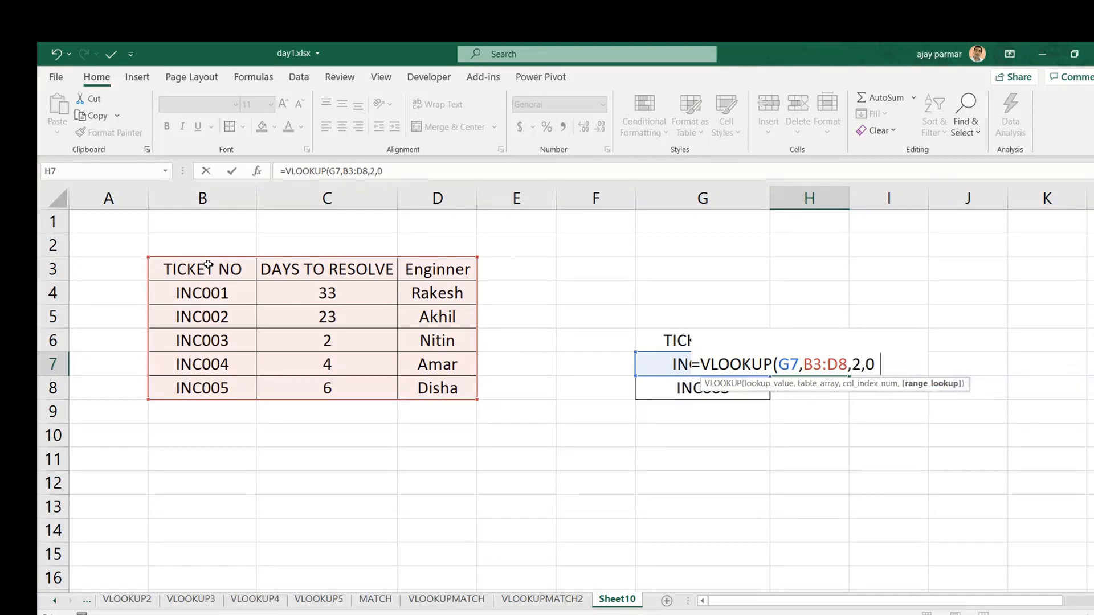
{"action": "key", "text": "ctrl+Return"}
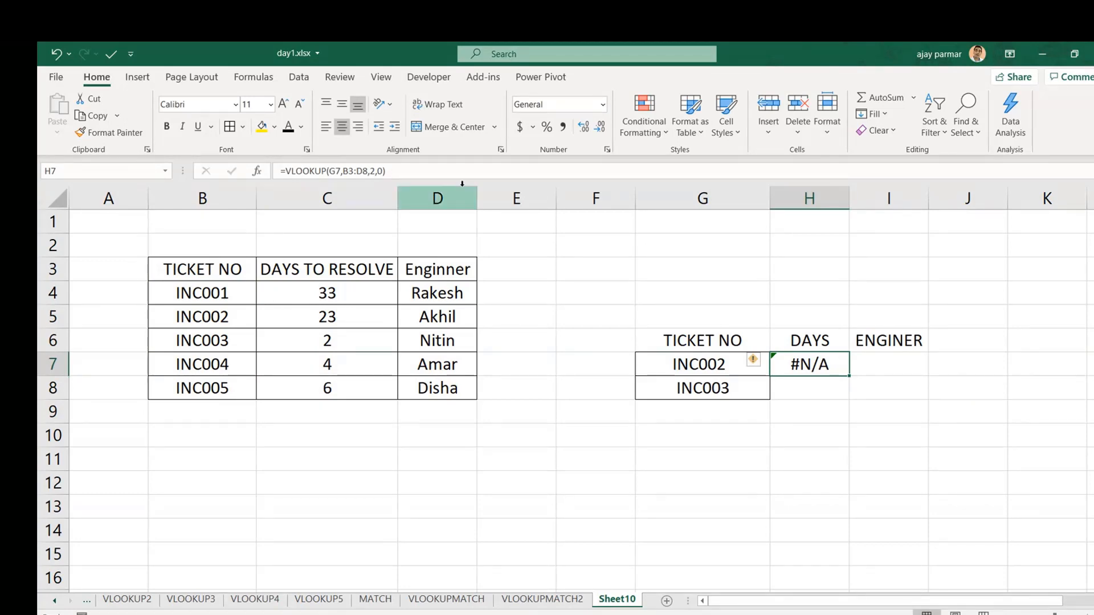
Step: Left-align H7 and review the cell references in its VLOOKUP formula
{"action": "left_click", "coordinate": [327, 129]}
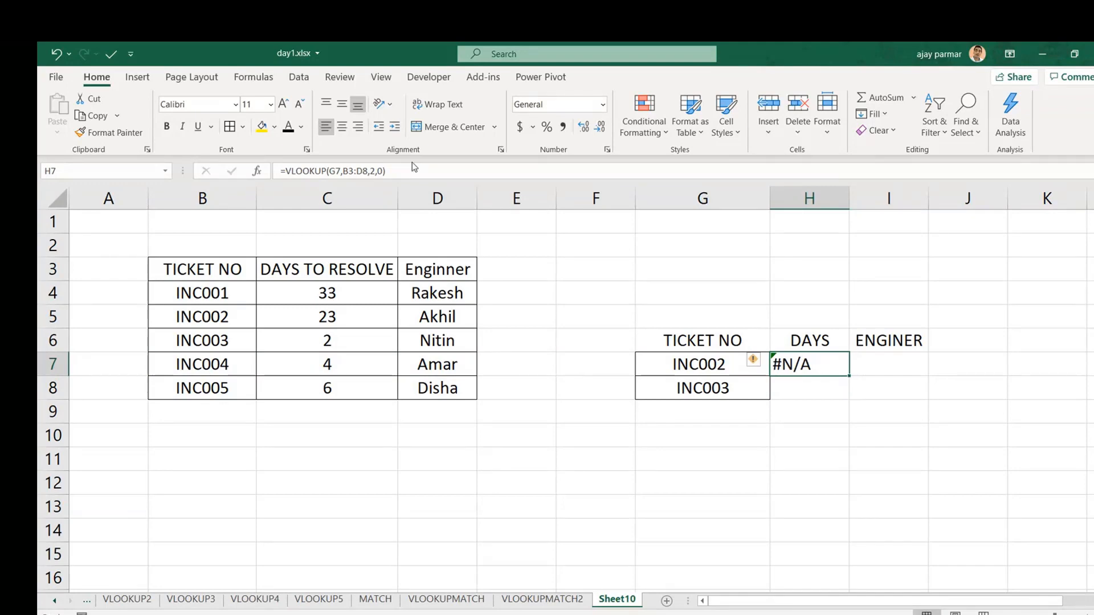
{"action": "left_click", "coordinate": [414, 169]}
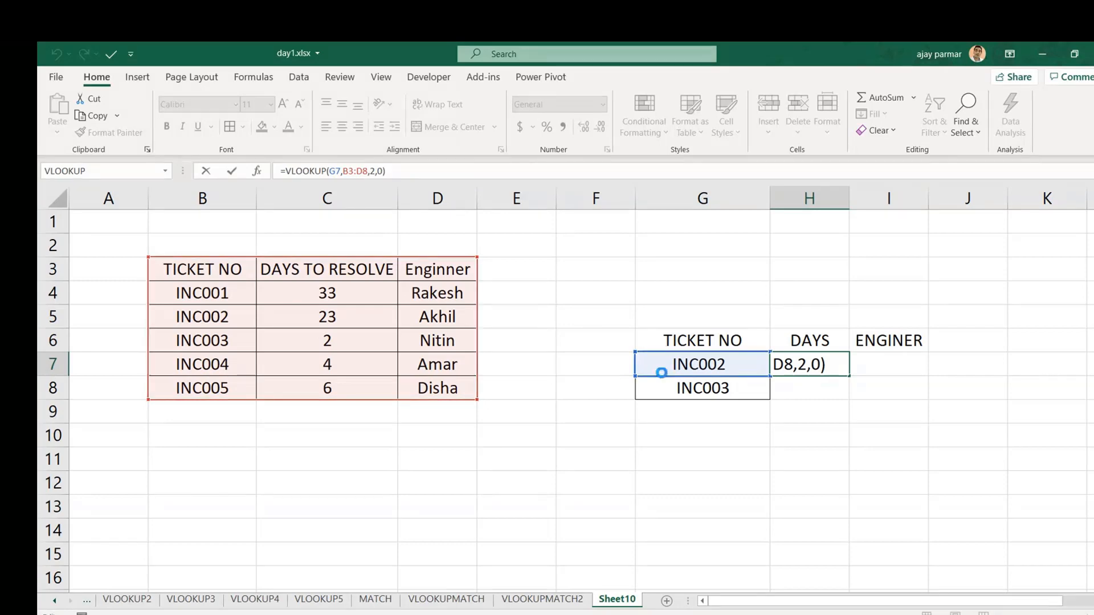
{"action": "key", "text": "ctrl+Return"}
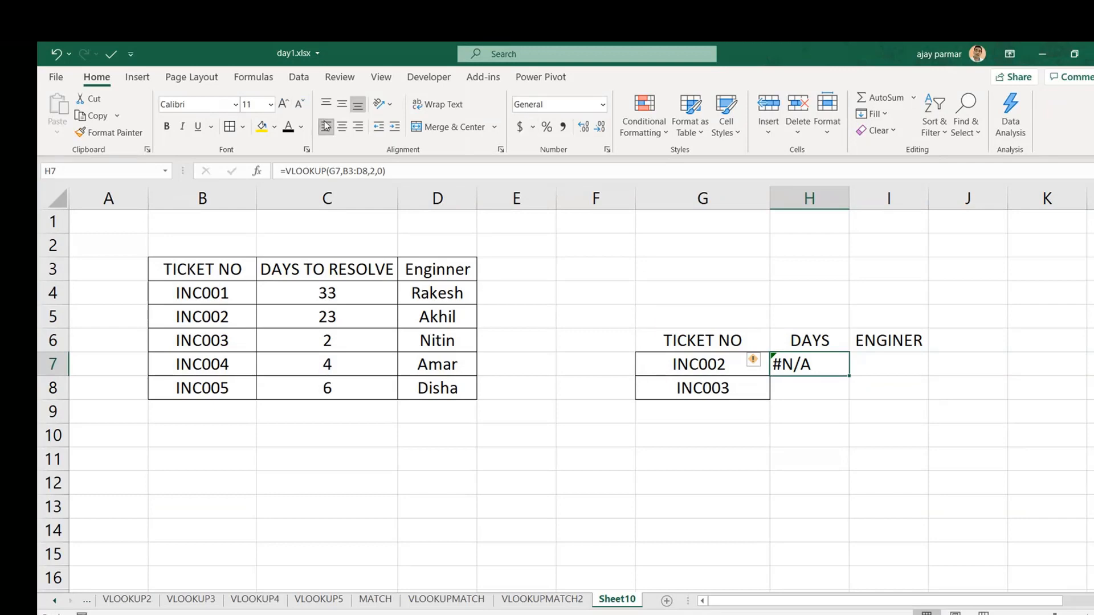
Step: Center the contents of H7 and narrow the empty columns E and A
{"action": "left_click", "coordinate": [345, 131]}
{"action": "left_click", "coordinate": [596, 364]}
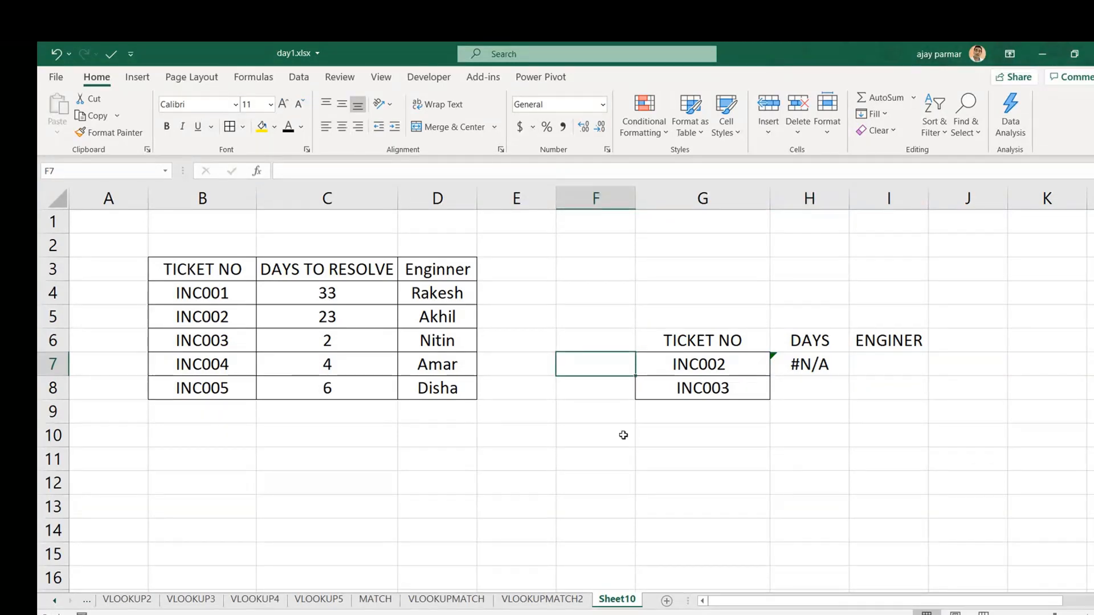
{"action": "left_click", "coordinate": [550, 198]}
{"action": "right_click", "coordinate": [554, 198]}
{"action": "key", "text": "Escape"}
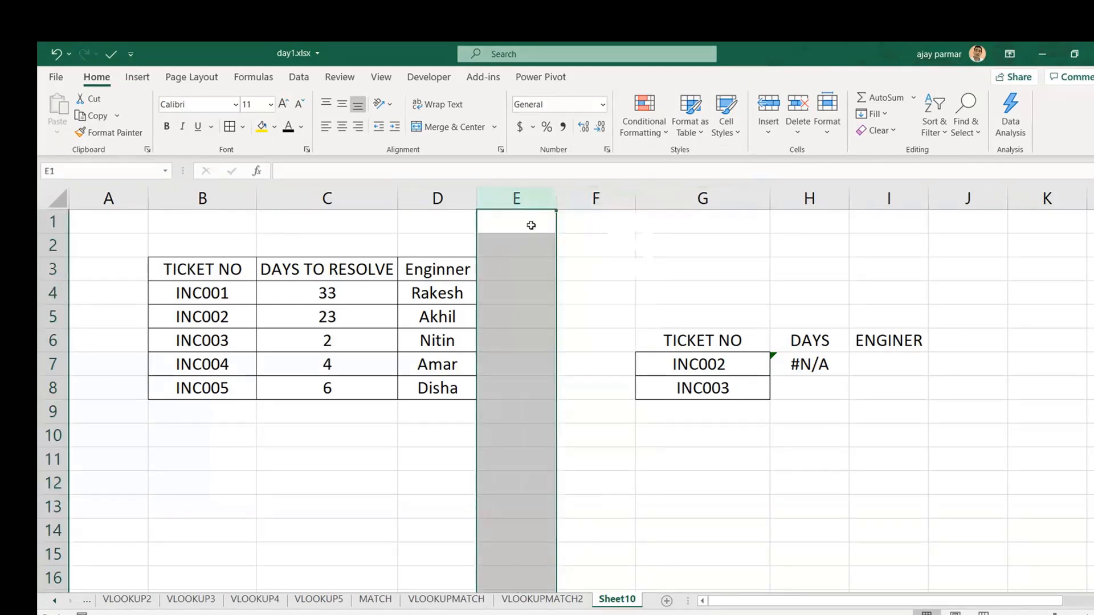
{"action": "left_click_drag", "start_coordinate": [555, 197], "coordinate": [522, 198]}
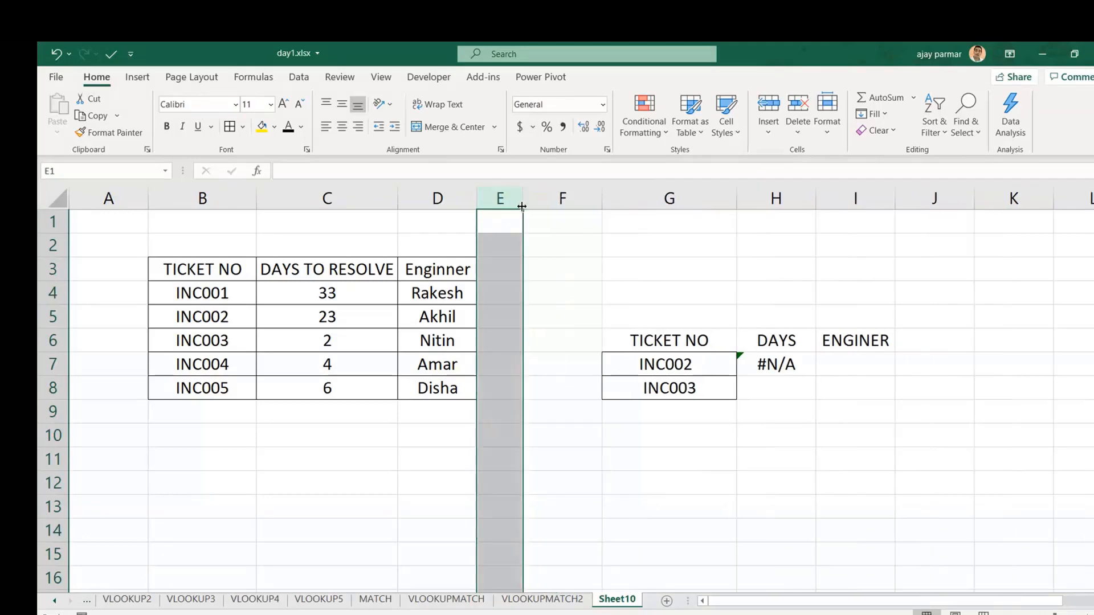
{"action": "left_click_drag", "start_coordinate": [147, 199], "coordinate": [118, 199]}
Step: Middle-align the lookup table headers in G6:I6 vertically
{"action": "left_click", "coordinate": [568, 340]}
{"action": "left_click", "coordinate": [619, 340]}
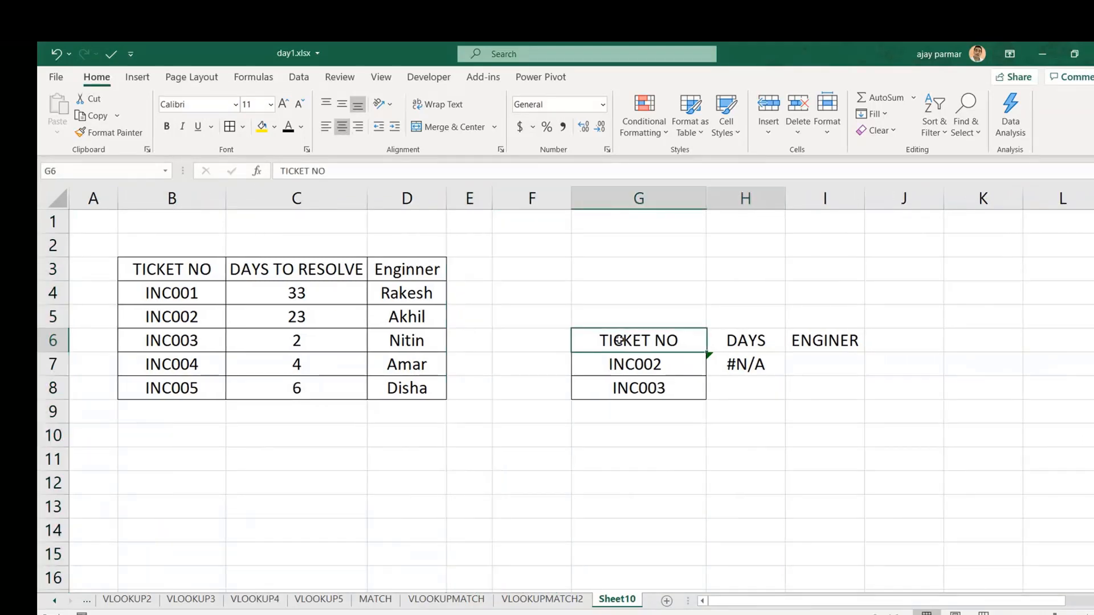
{"action": "key", "text": "shift+Right"}
{"action": "key", "text": "shift+Right"}
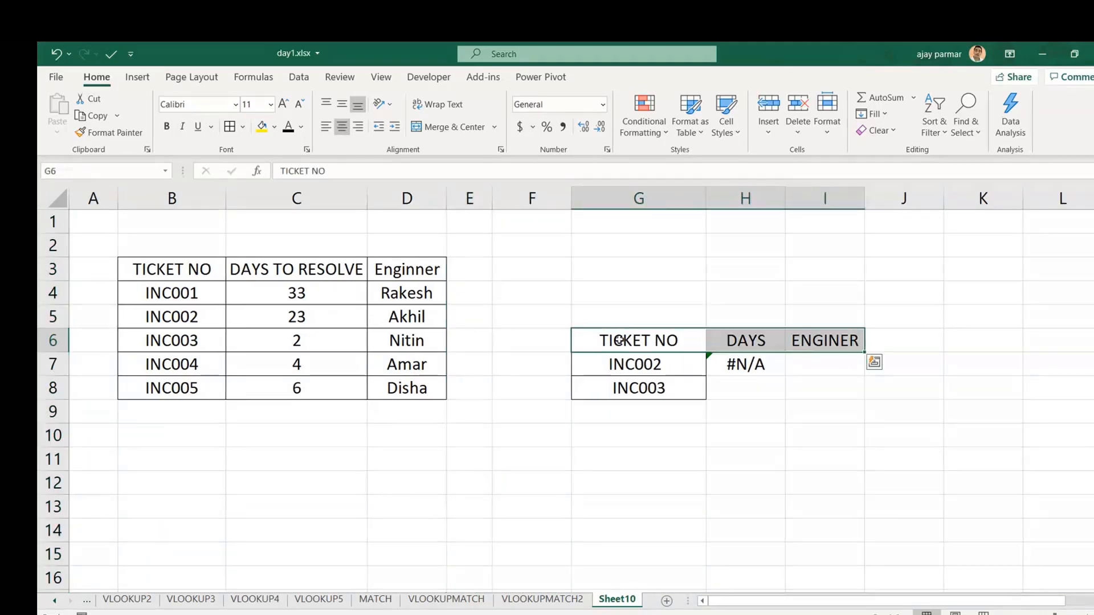
{"action": "left_click", "coordinate": [342, 106]}
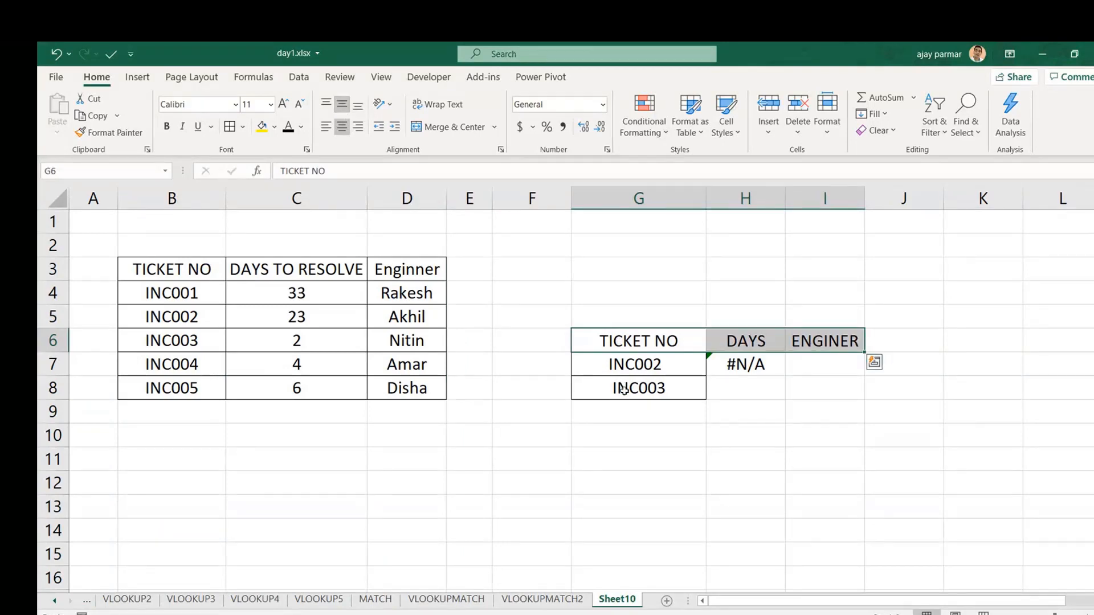
Step: Narrow column F and check the ticket number in G7 for trailing spaces
{"action": "left_click", "coordinate": [602, 368]}
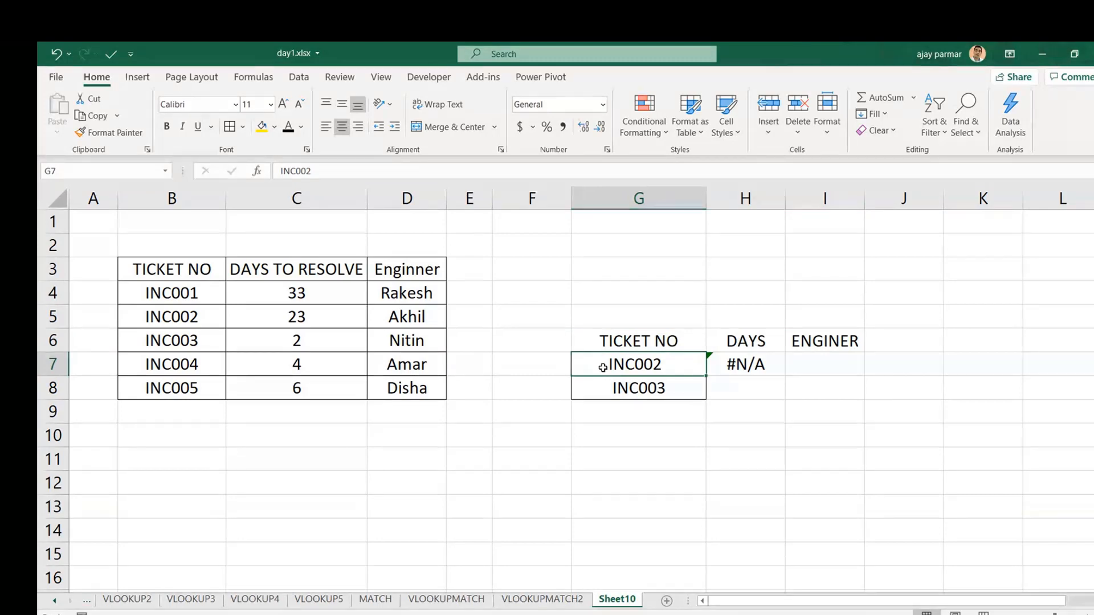
{"action": "left_click_drag", "start_coordinate": [570, 204], "coordinate": [542, 203]}
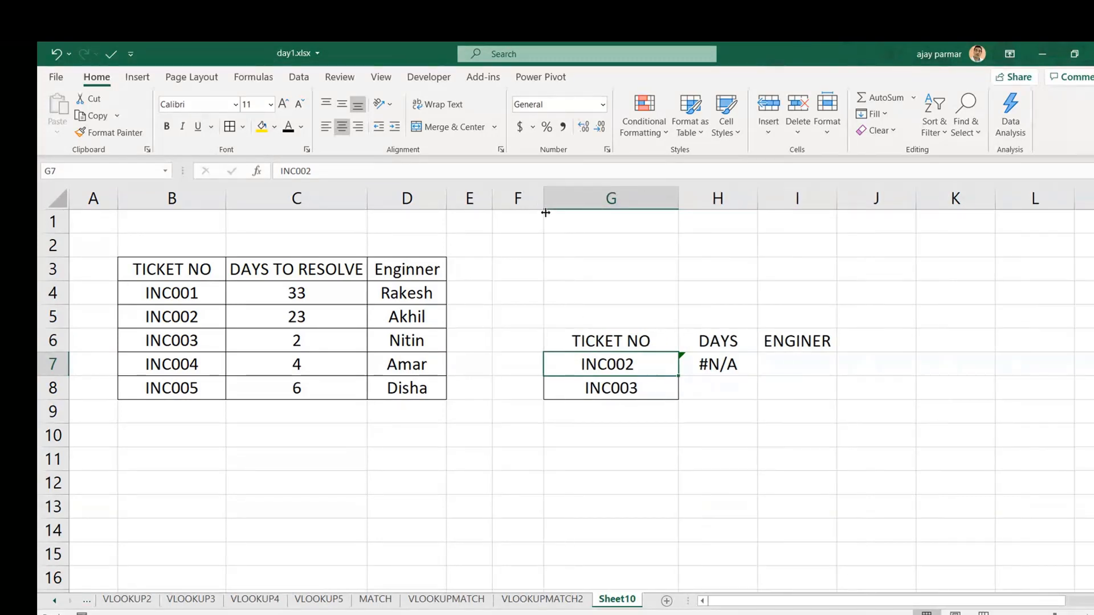
{"action": "left_click", "coordinate": [333, 170]}
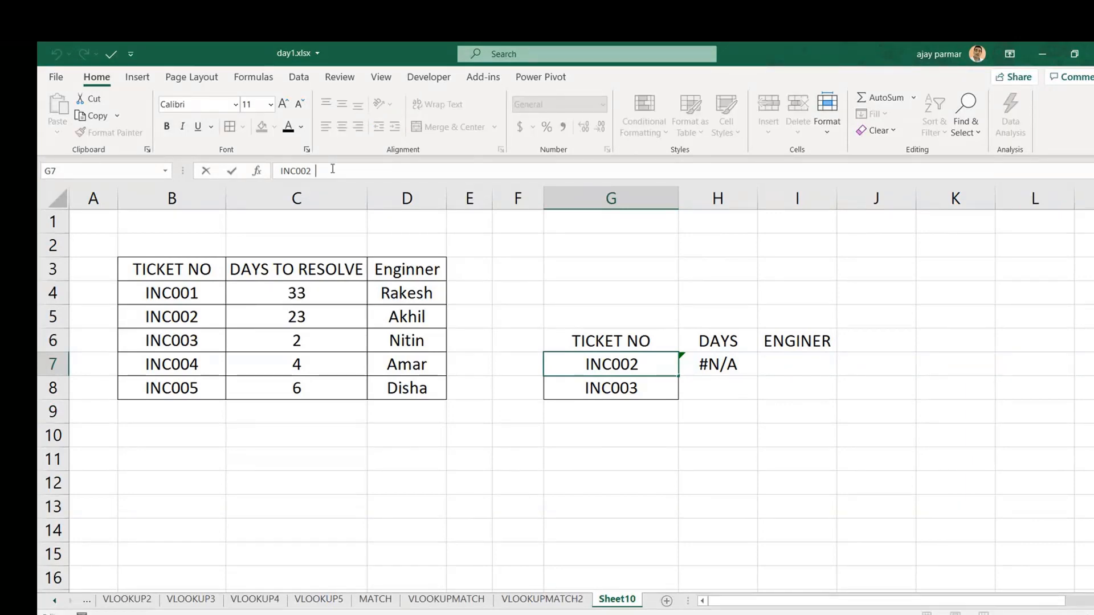
{"action": "key", "text": "ctrl+Return"}
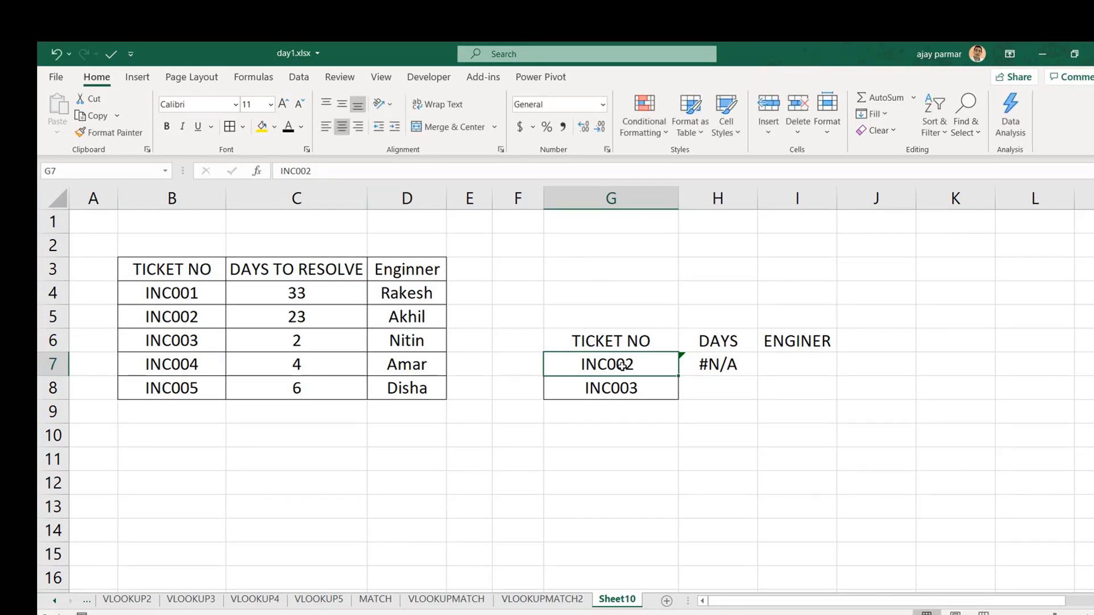
{"action": "left_click", "coordinate": [317, 169]}
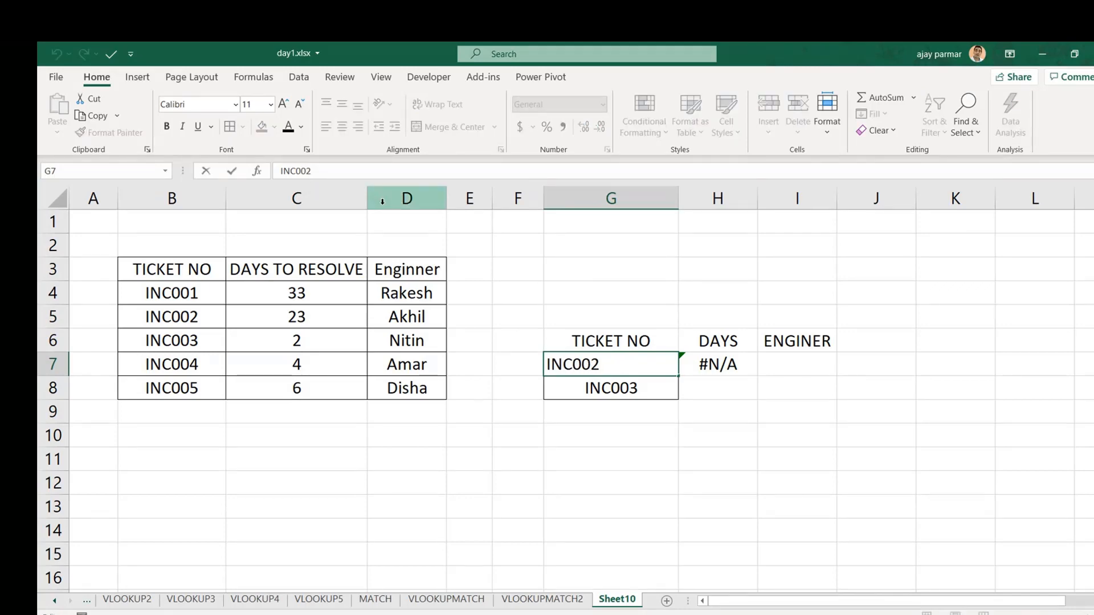
{"action": "key", "text": "Escape"}
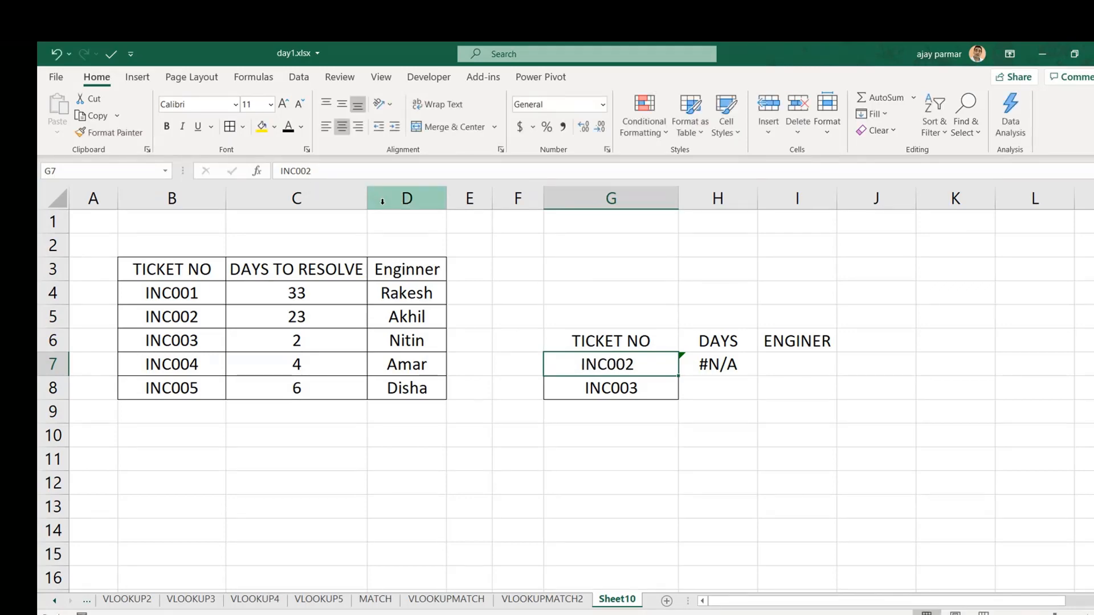
Step: Enter the formula =G7=B5 in H2 to compare the lookup ticket number with the one in the source table
{"action": "left_click", "coordinate": [650, 260]}
{"action": "left_click", "coordinate": [711, 250]}
{"action": "type", "text": "="}
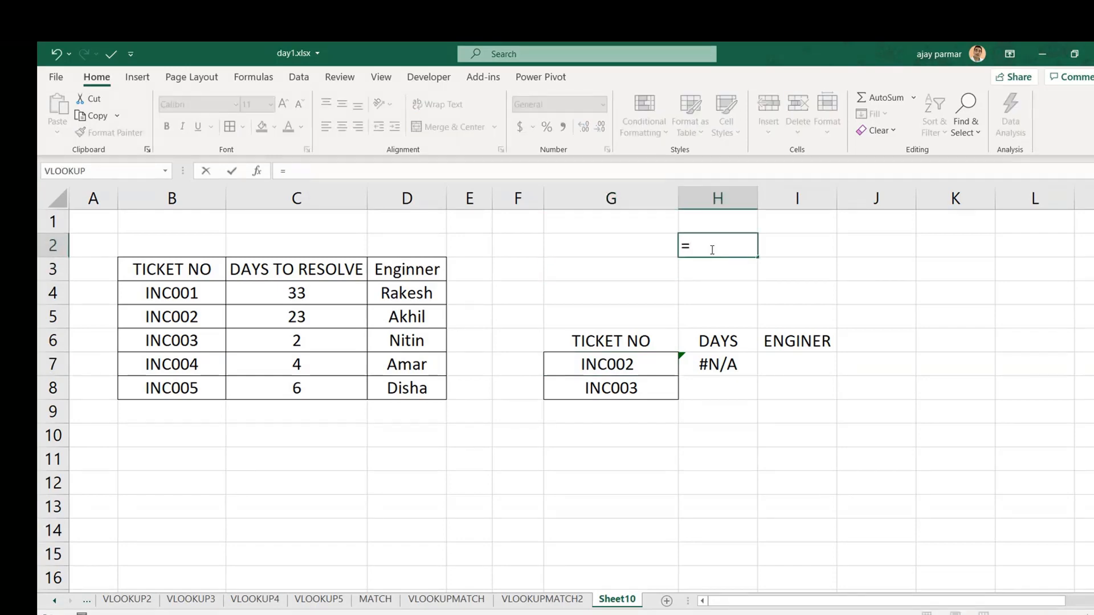
{"action": "left_click", "coordinate": [626, 358]}
{"action": "type", "text": "="}
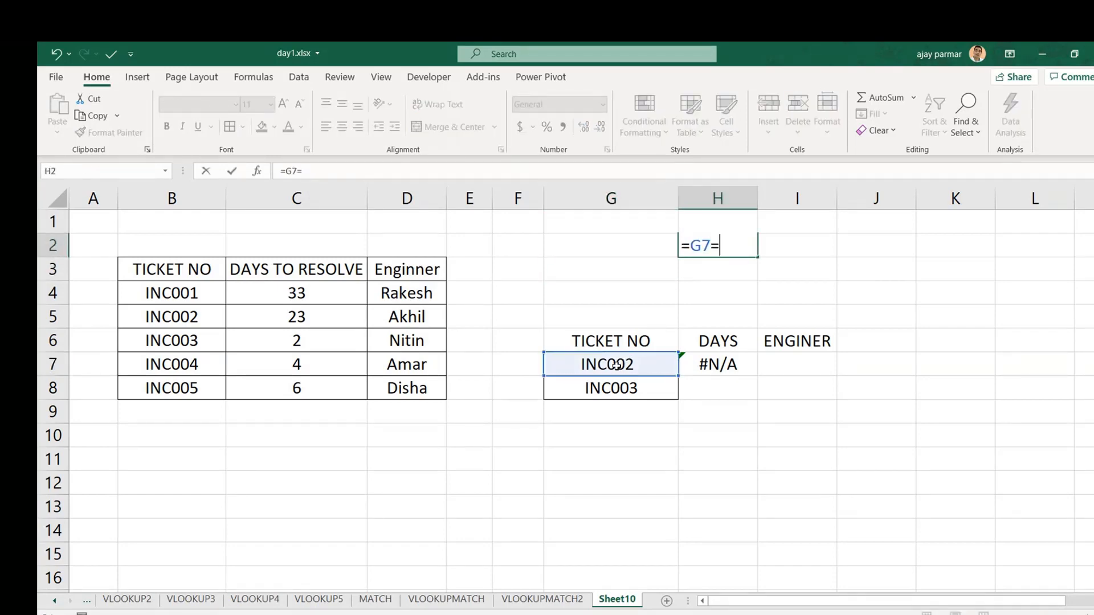
{"action": "left_click", "coordinate": [149, 321]}
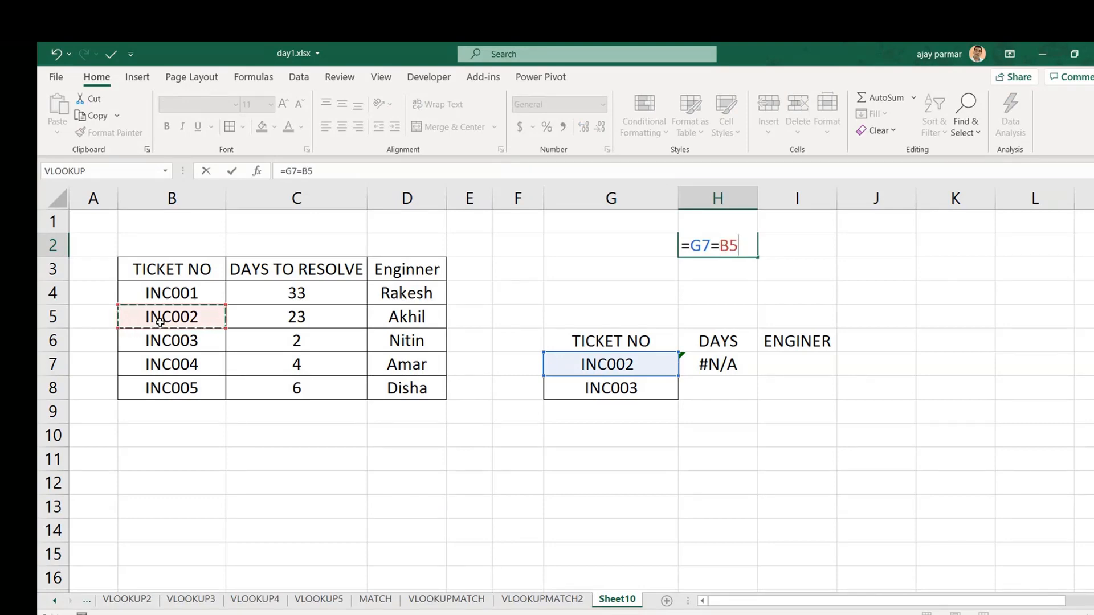
{"action": "key", "text": "Return"}
{"action": "key", "text": "Up"}
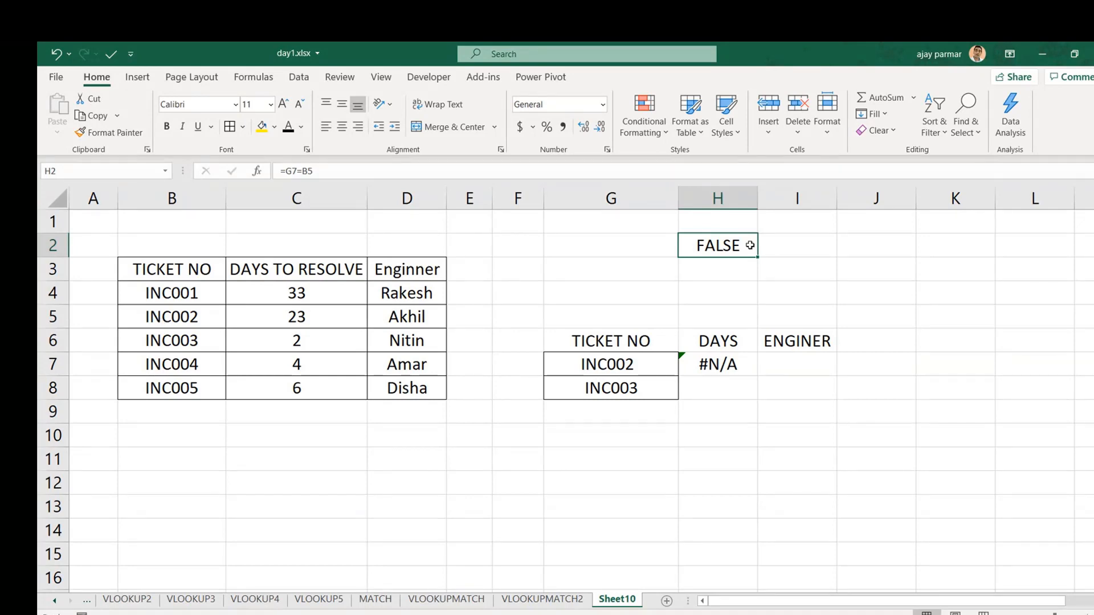
Step: Enter the formula =LEN(G7) in J2 to count the characters of the lookup ticket number
{"action": "left_click", "coordinate": [840, 244]}
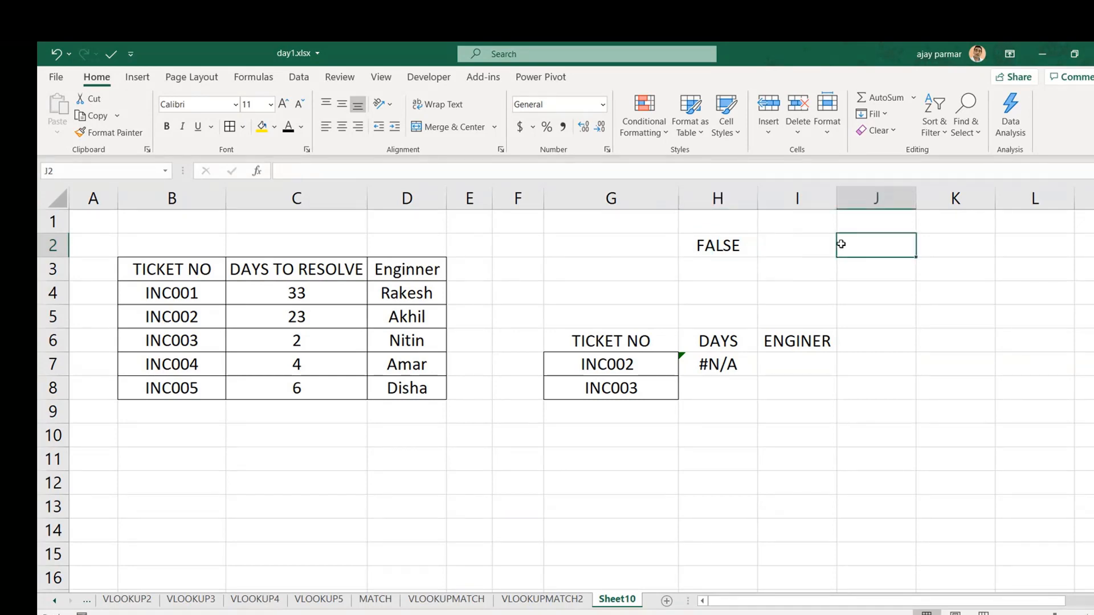
{"action": "type", "text": "=LEN"}
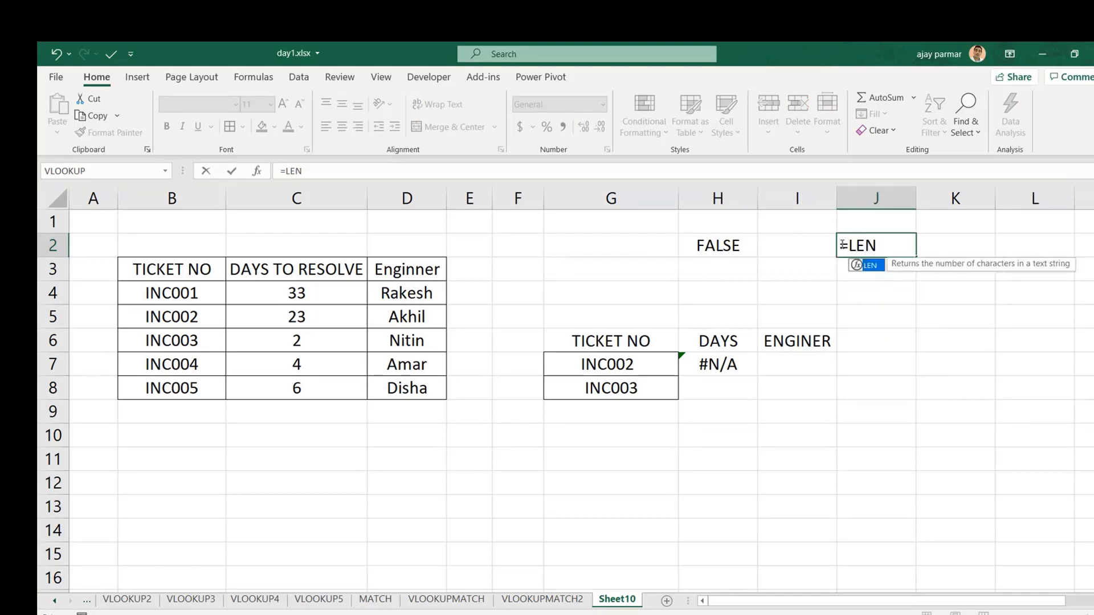
{"action": "type", "text": "("}
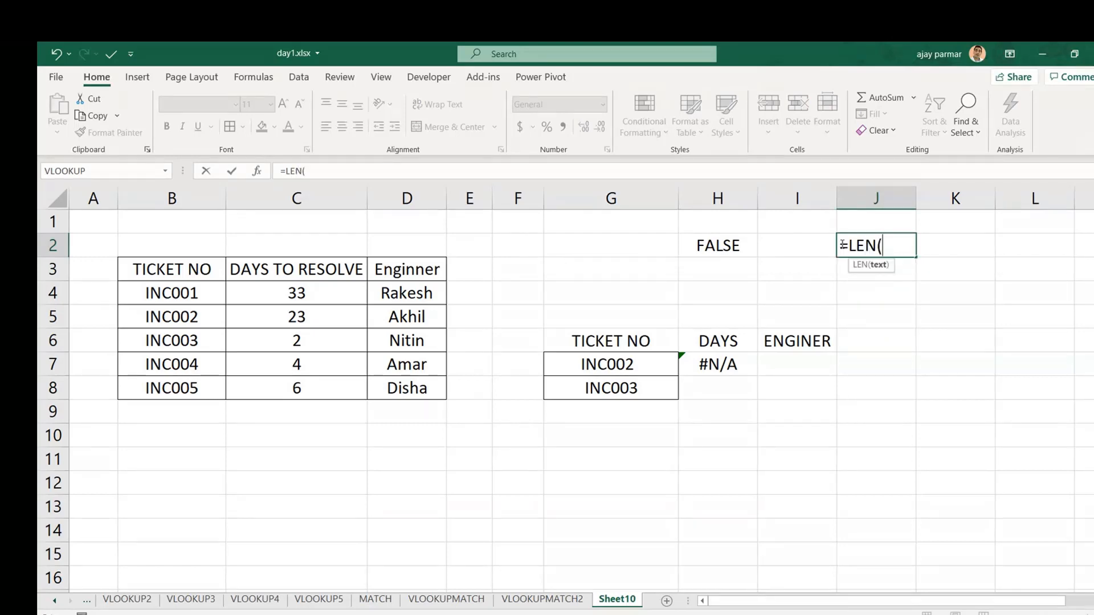
{"action": "left_click", "coordinate": [626, 359]}
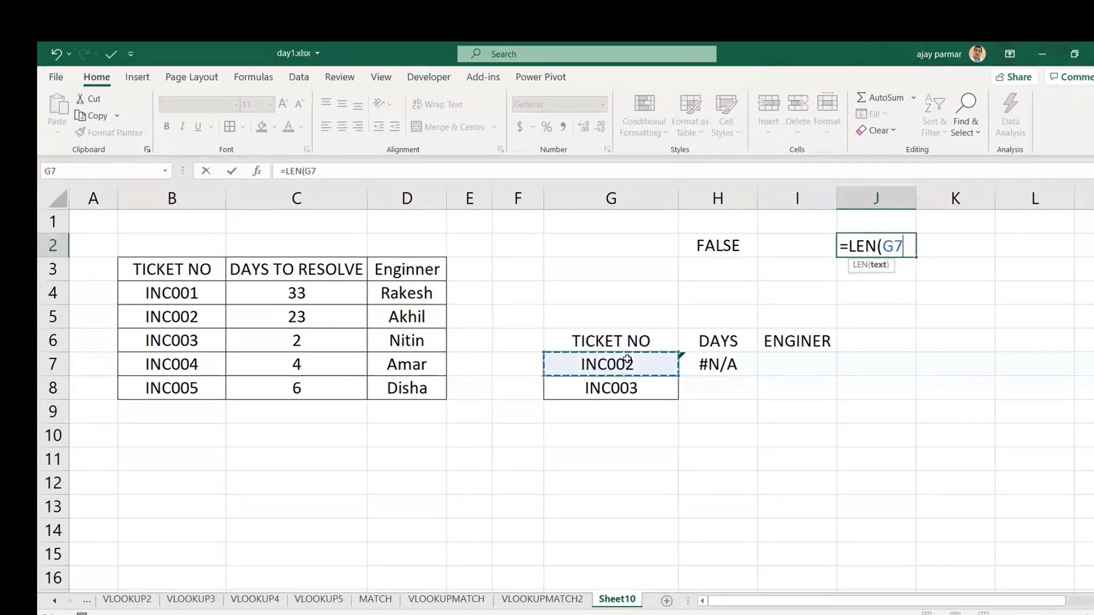
{"action": "type", "text": ")"}
{"action": "key", "text": "Return"}
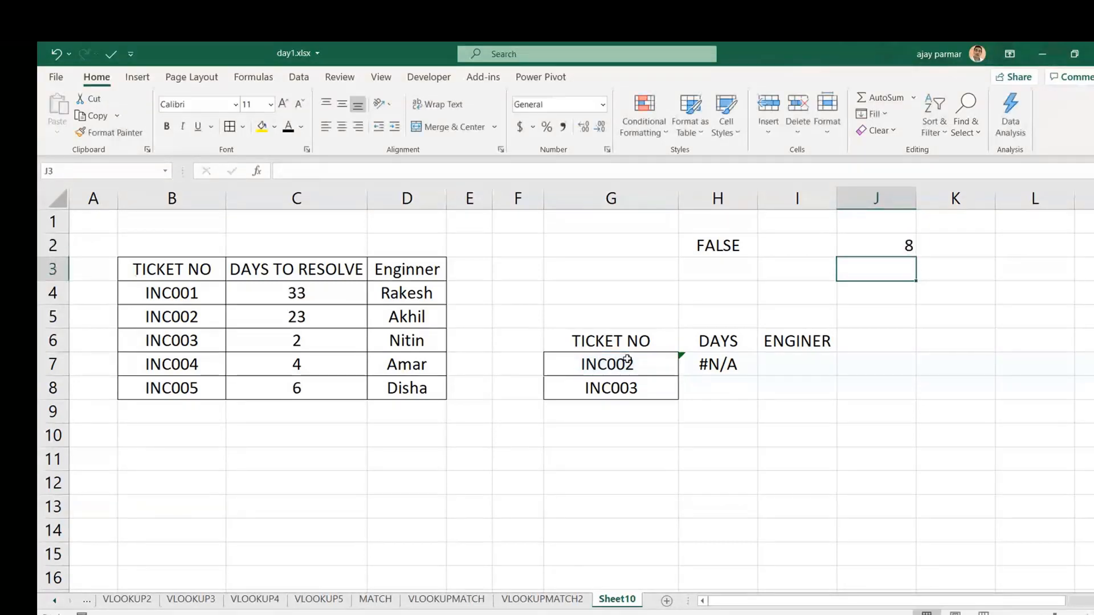
{"action": "key", "text": "Up"}
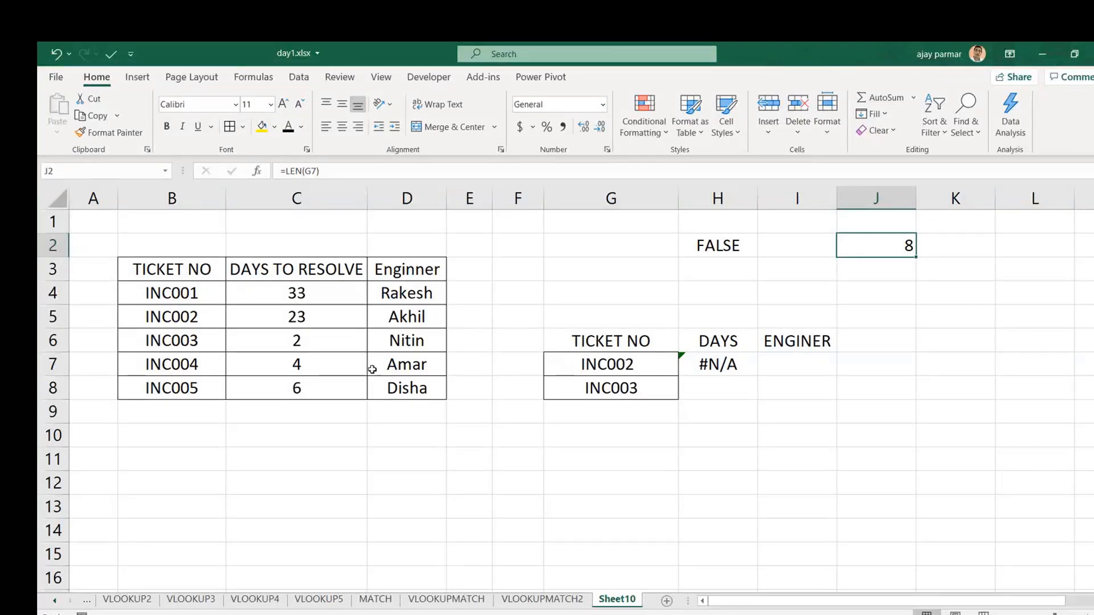
Step: Try removing the trailing spaces from the ticket number in G7, and undo the removal
{"action": "left_click", "coordinate": [199, 315]}
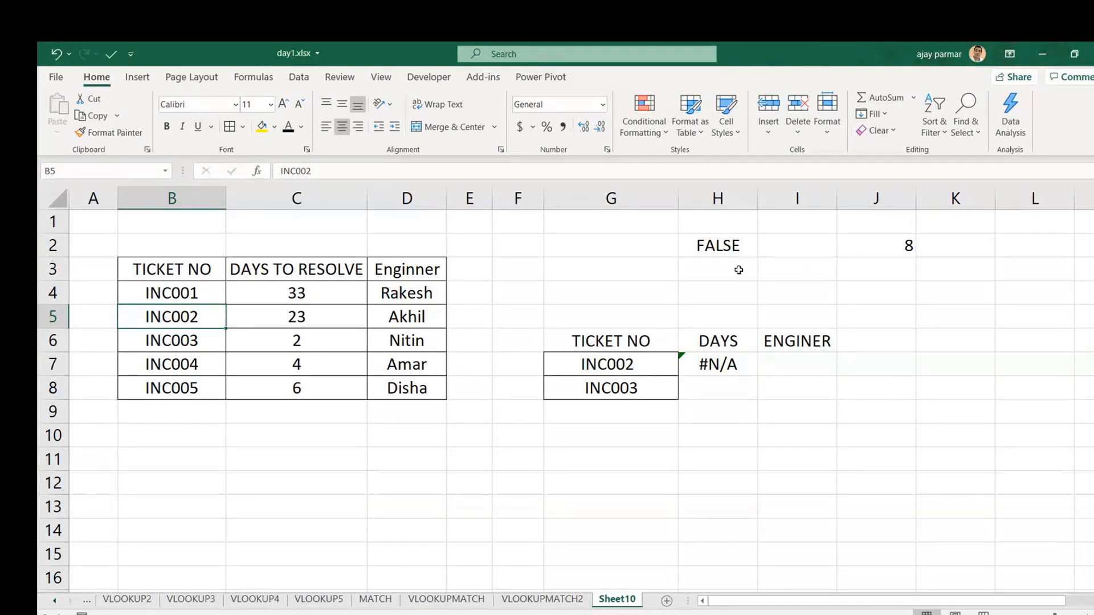
{"action": "left_click", "coordinate": [605, 368]}
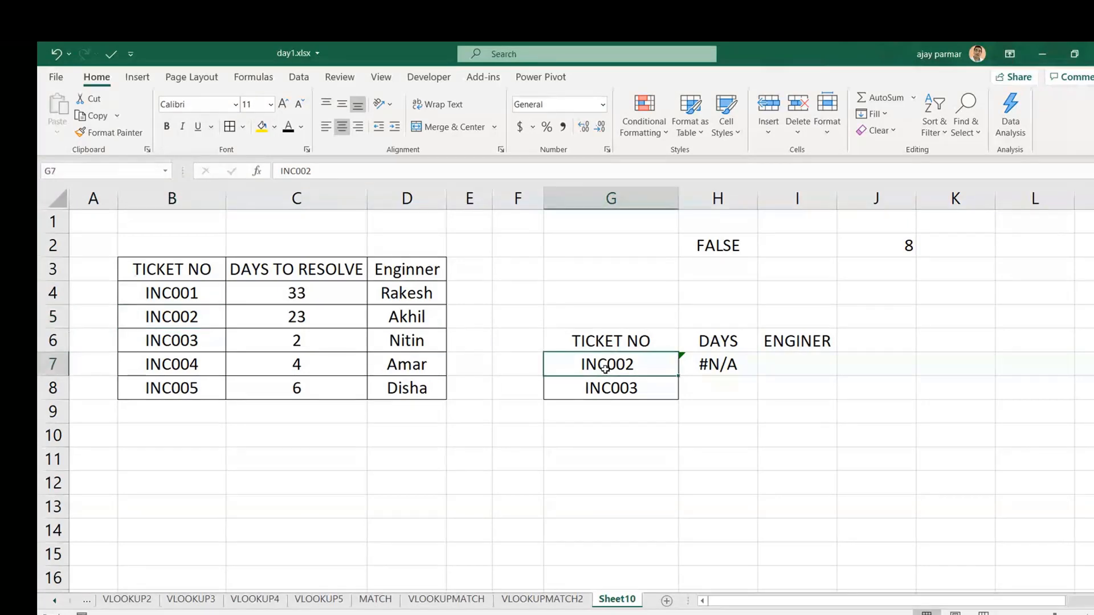
{"action": "left_click", "coordinate": [327, 170]}
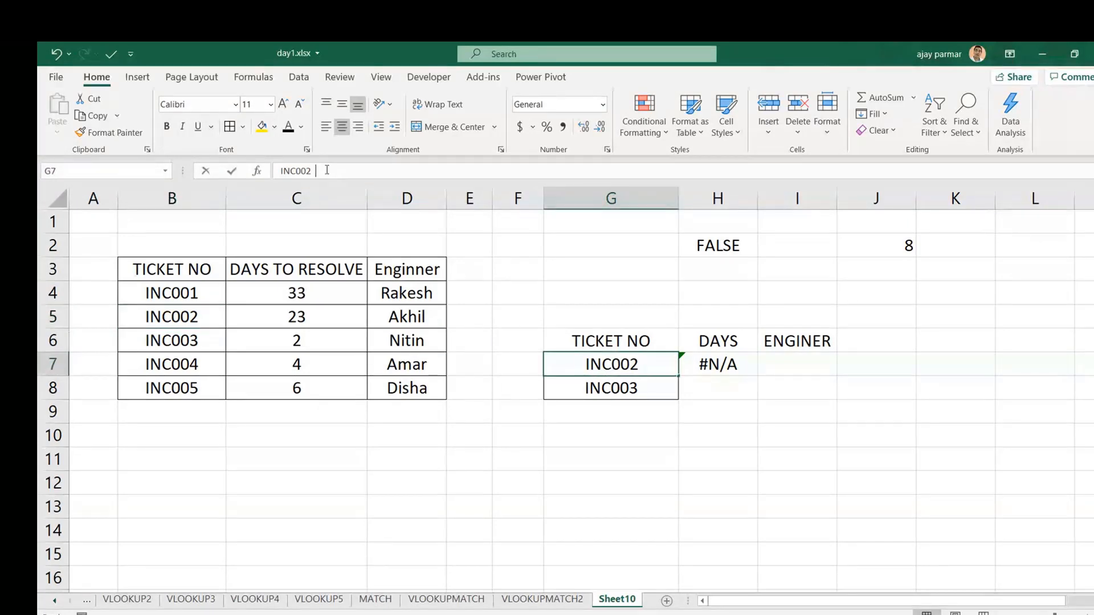
{"action": "key", "text": "BackSpace"}
{"action": "key", "text": "Return"}
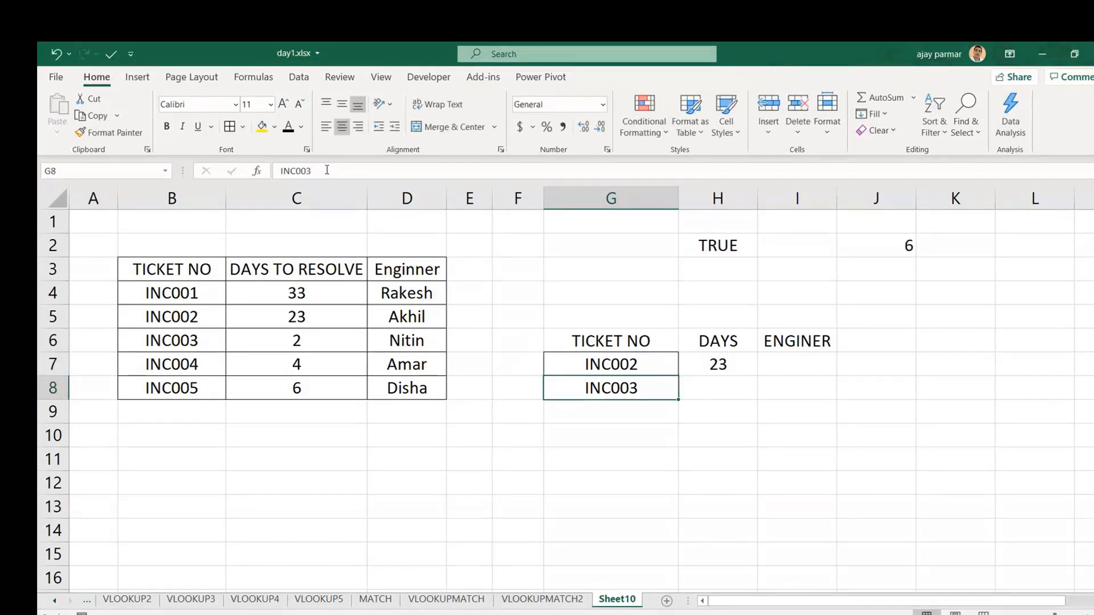
{"action": "key", "text": "ctrl+z"}
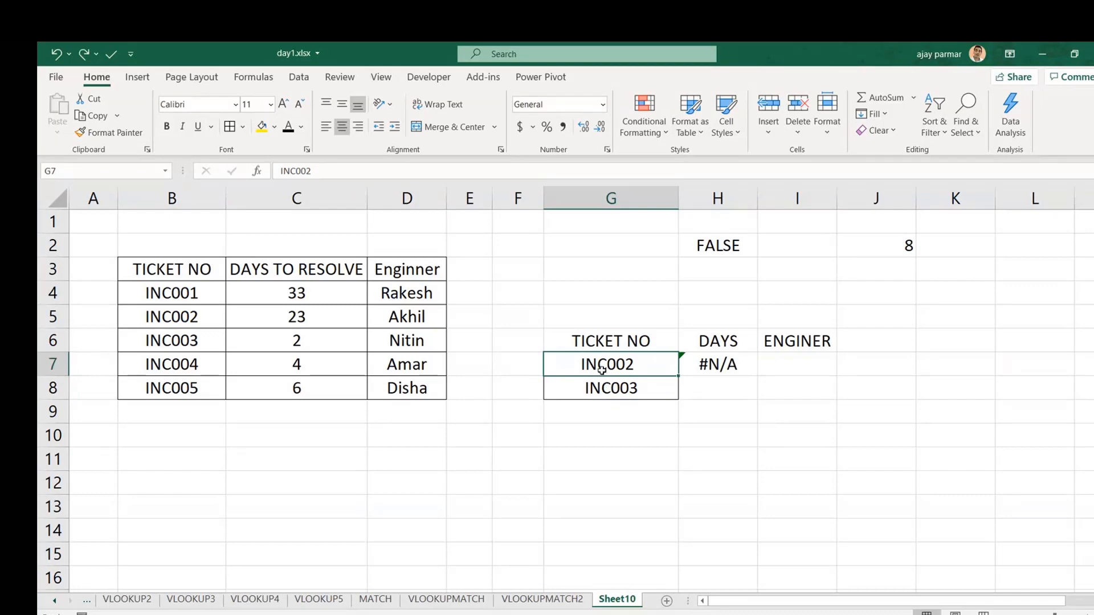
Step: Examine the content of G7 again for extra characters after the ticket number
{"action": "left_click", "coordinate": [593, 386]}
{"action": "left_click", "coordinate": [594, 427]}
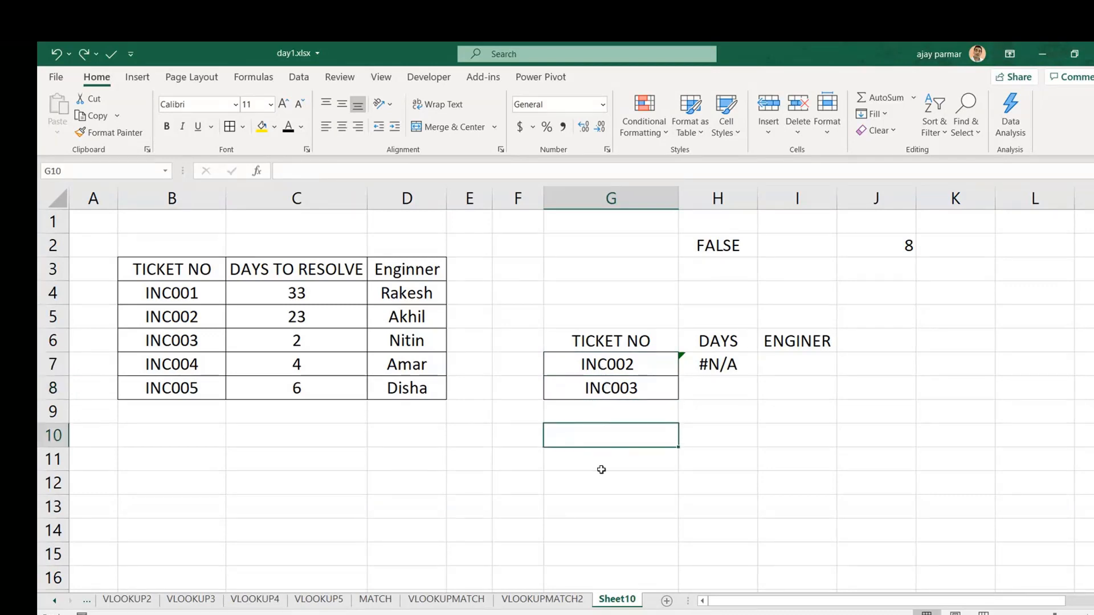
{"action": "left_click", "coordinate": [601, 474]}
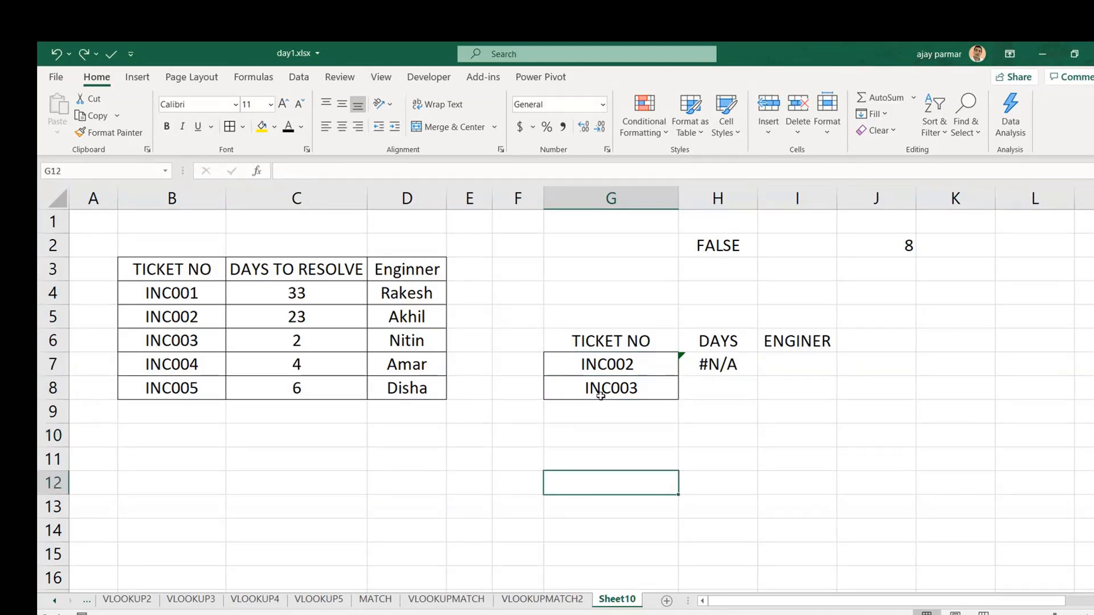
{"action": "left_click", "coordinate": [588, 369]}
{"action": "left_click", "coordinate": [590, 473]}
{"action": "left_click", "coordinate": [596, 361]}
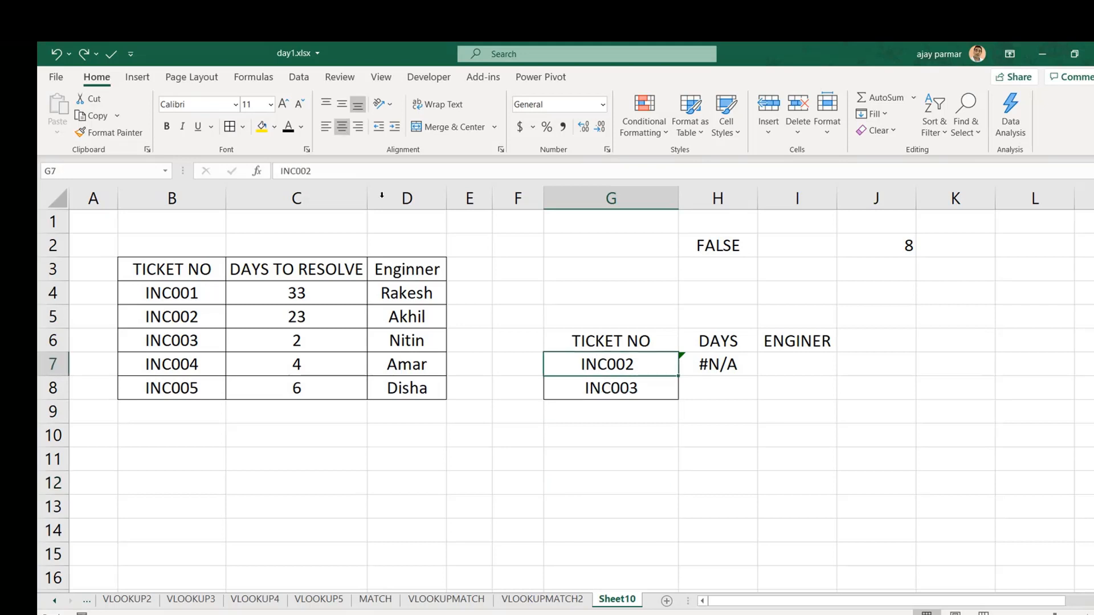
{"action": "left_click", "coordinate": [326, 172]}
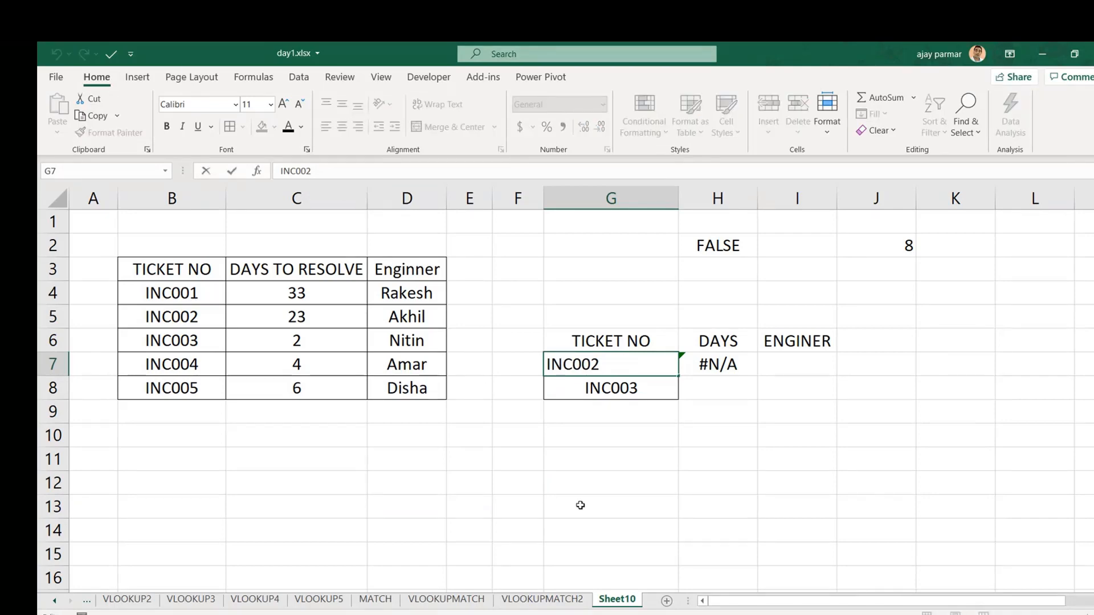
{"action": "key", "text": "Escape"}
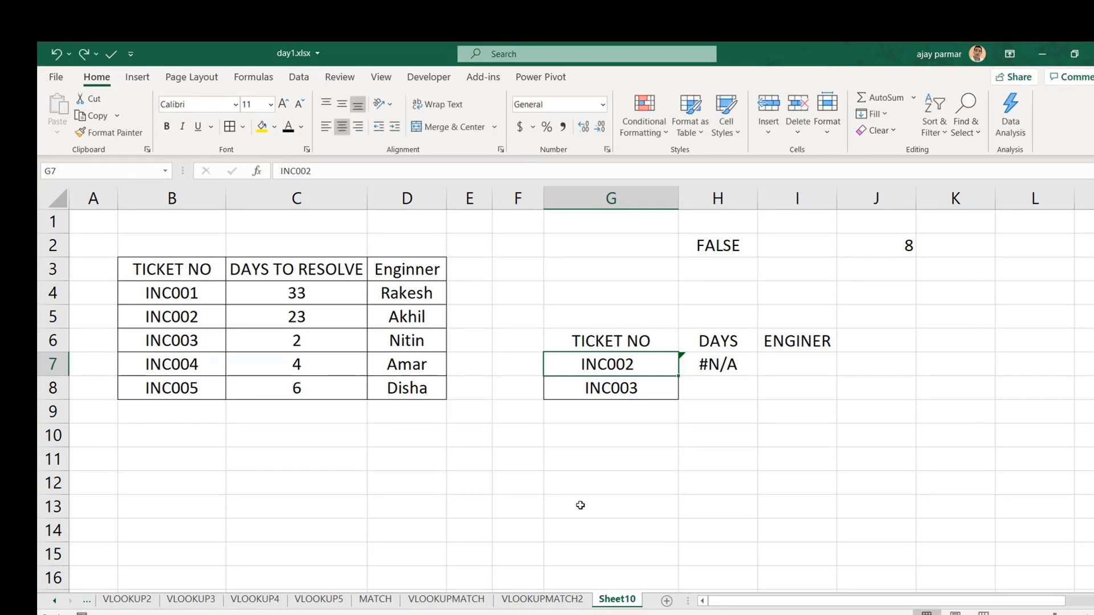
Step: Enter the formula =TRIM(G7) in F7 to strip the extra spaces from the lookup ticket number
{"action": "left_click", "coordinate": [1004, 614]}
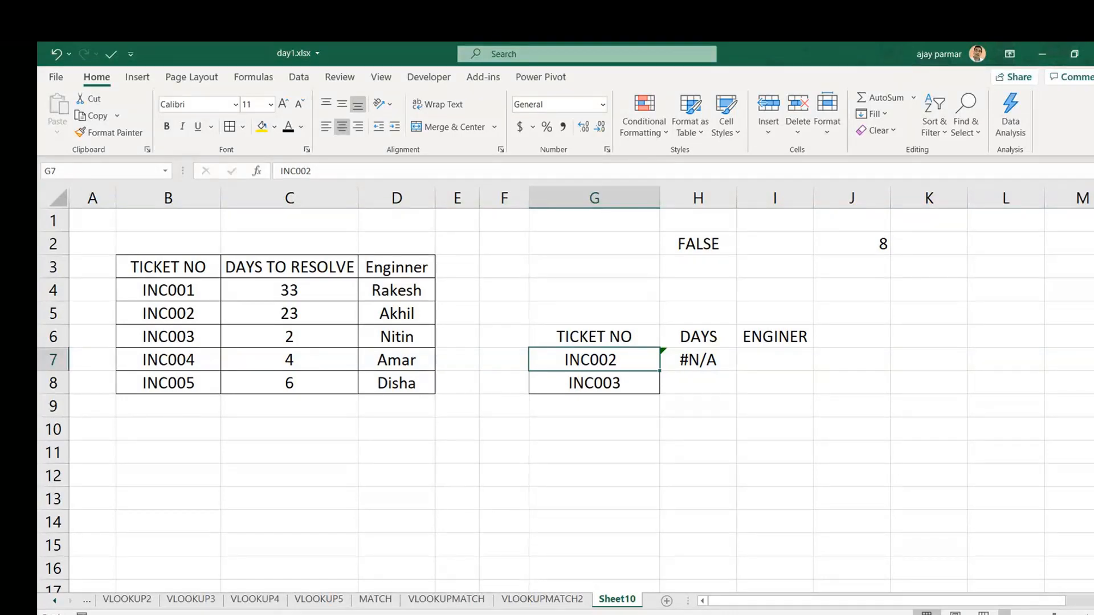
{"action": "left_click", "coordinate": [499, 362]}
{"action": "type", "text": "=TR"}
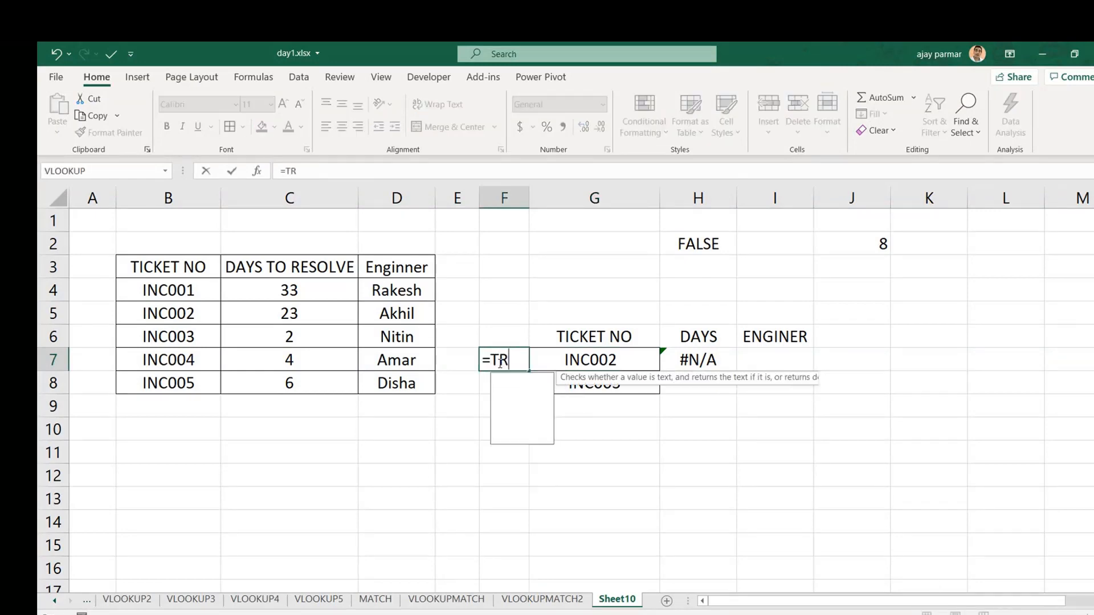
{"action": "type", "text": "IM("}
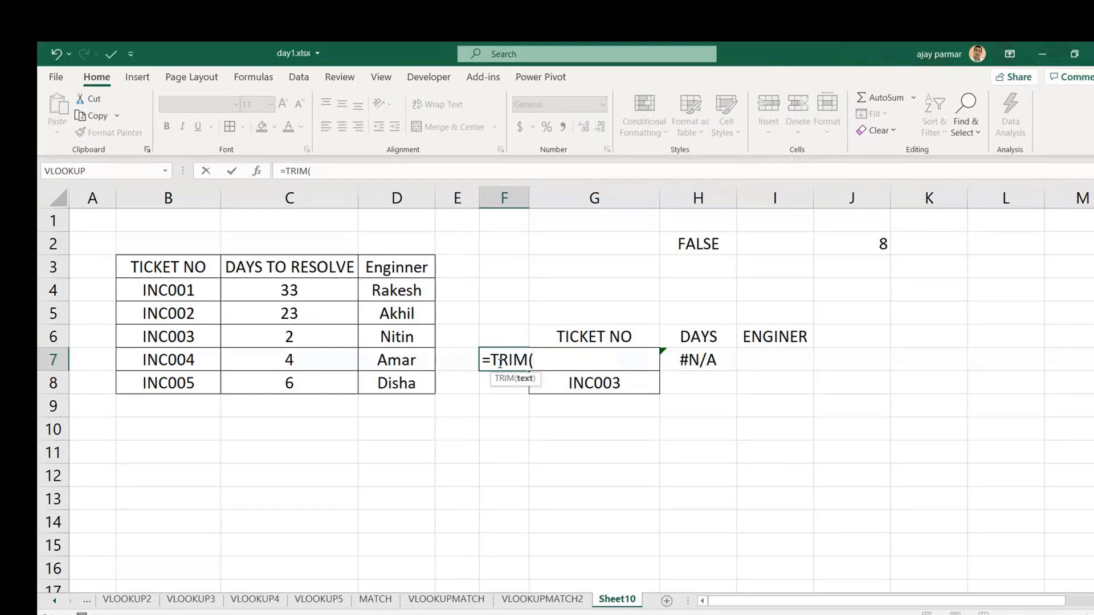
{"action": "left_click", "coordinate": [533, 367]}
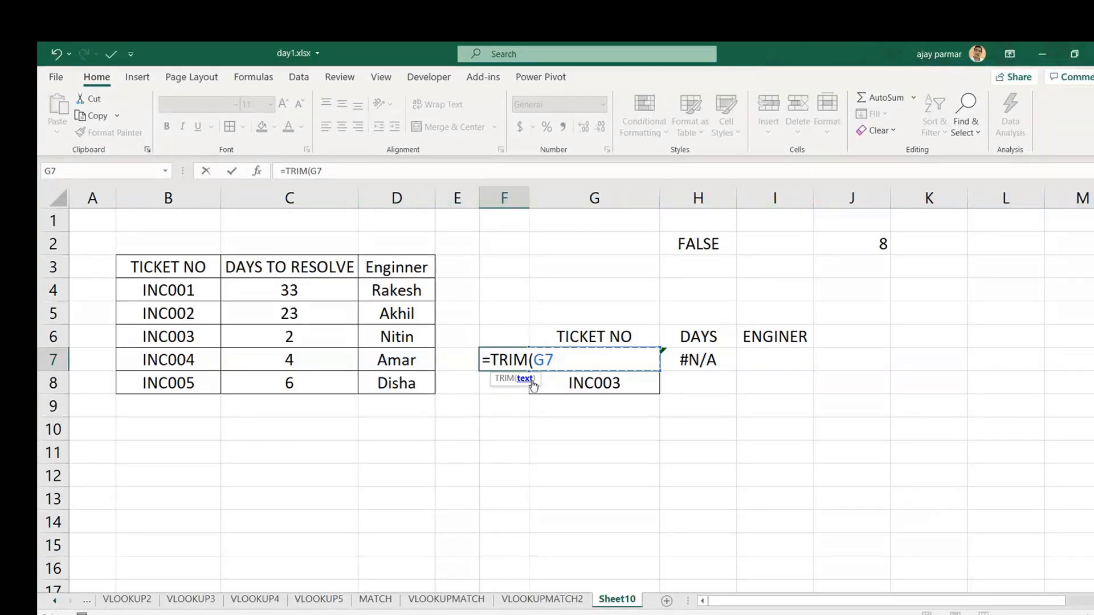
{"action": "type", "text": ")"}
{"action": "key", "text": "Return"}
Step: Fill the TRIM formula down to F8 and widen column F to fit the ticket numbers
{"action": "left_click", "coordinate": [524, 365]}
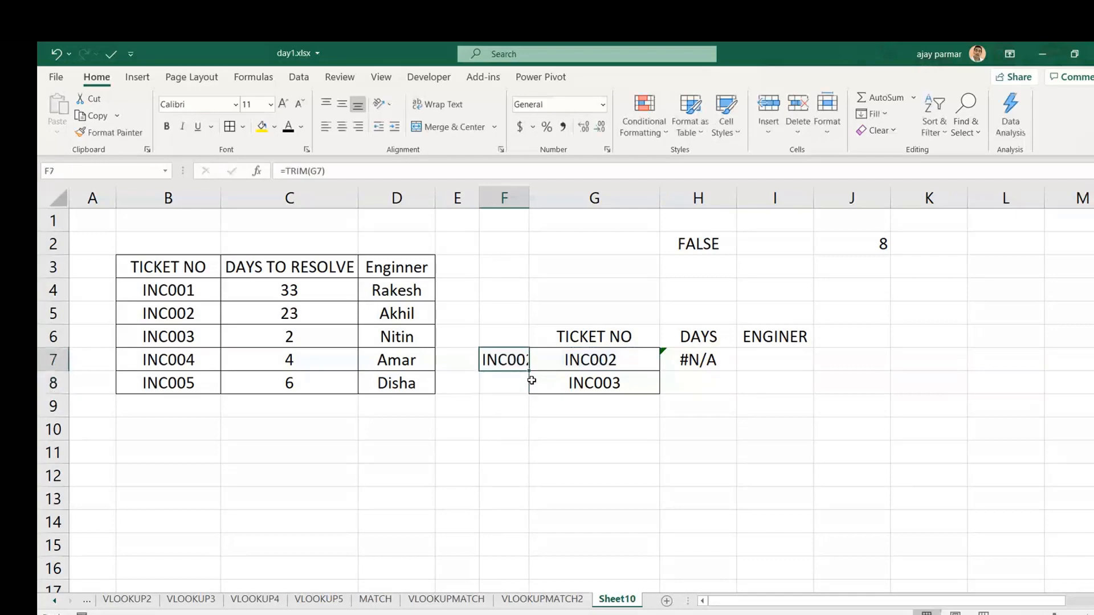
{"action": "left_click_drag", "start_coordinate": [529, 372], "coordinate": [529, 396]}
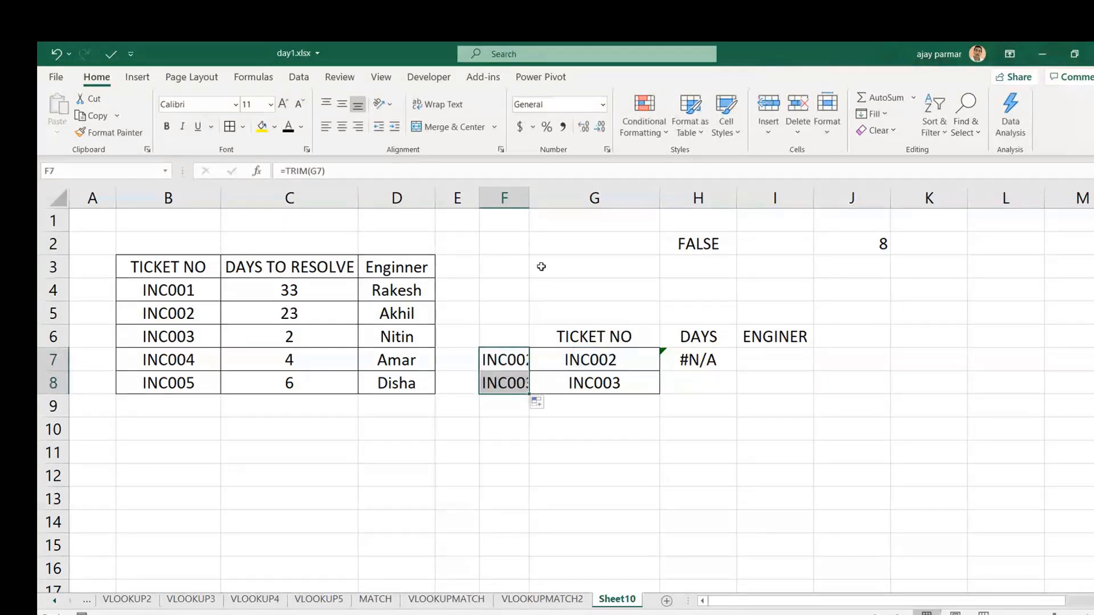
{"action": "left_click_drag", "start_coordinate": [529, 198], "coordinate": [579, 200]}
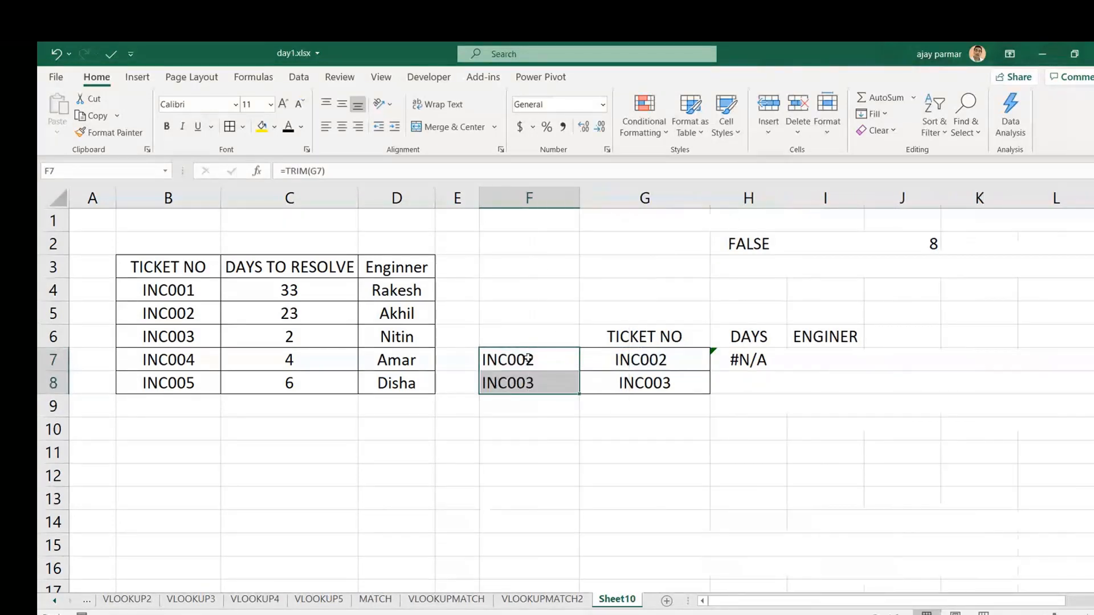
{"action": "left_click", "coordinate": [527, 359]}
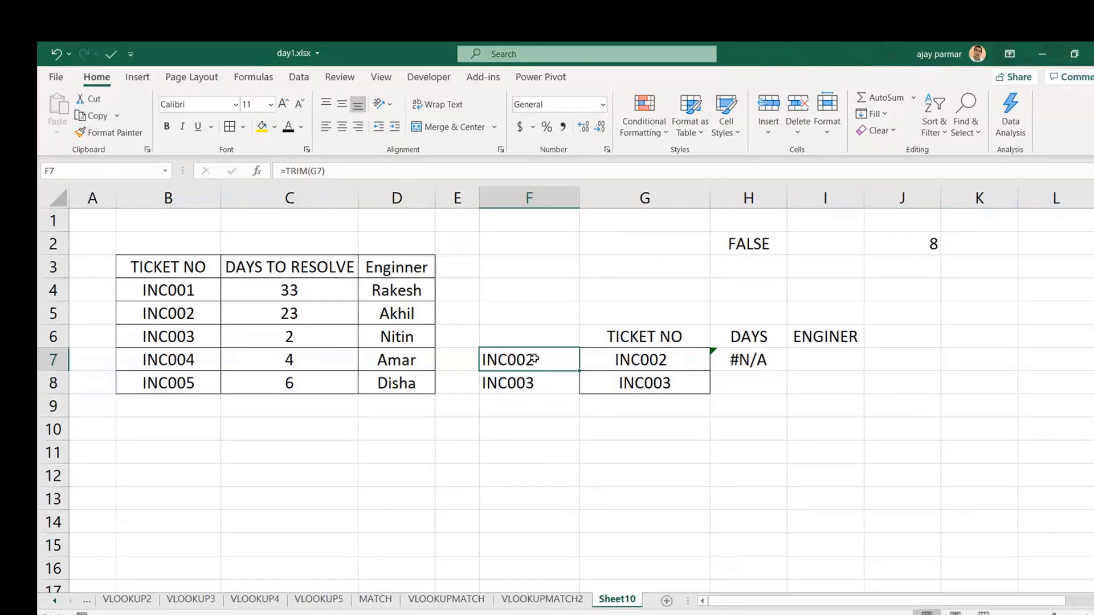
Step: Enter the formula =LEN(F7) in K5 to count the characters of the trimmed ticket number
{"action": "left_click", "coordinate": [975, 313]}
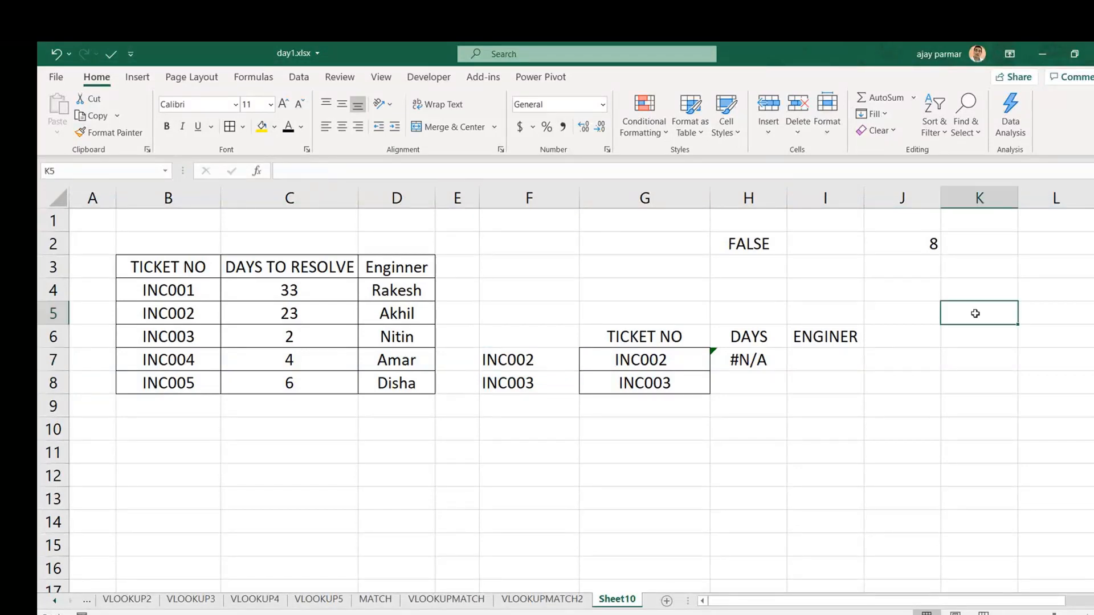
{"action": "type", "text": "=LEN("}
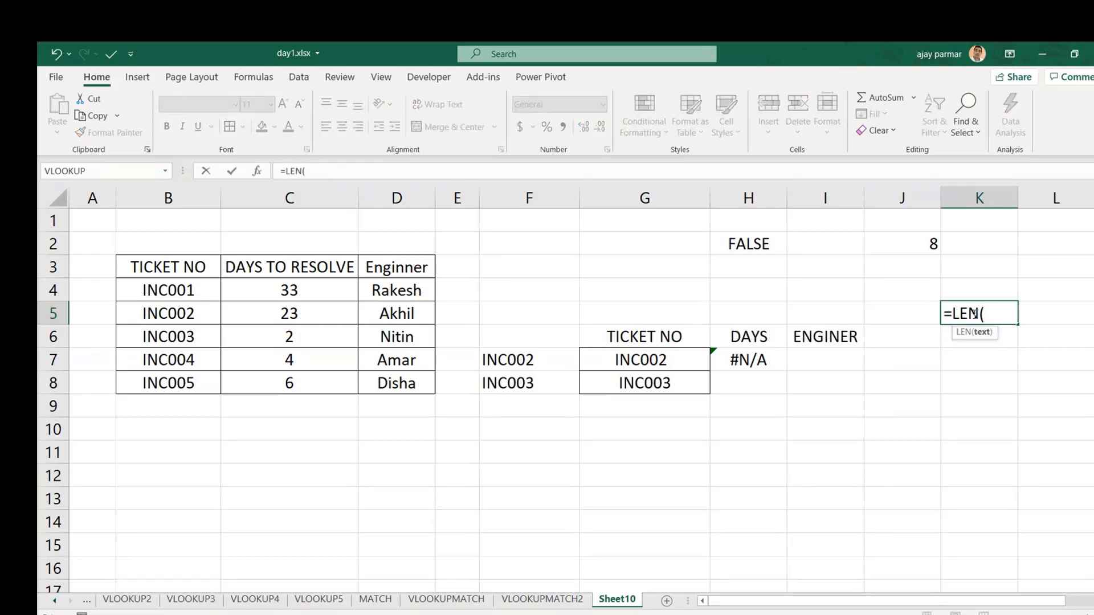
{"action": "left_click", "coordinate": [525, 357]}
{"action": "key", "text": "Return"}
{"action": "key", "text": "Up"}
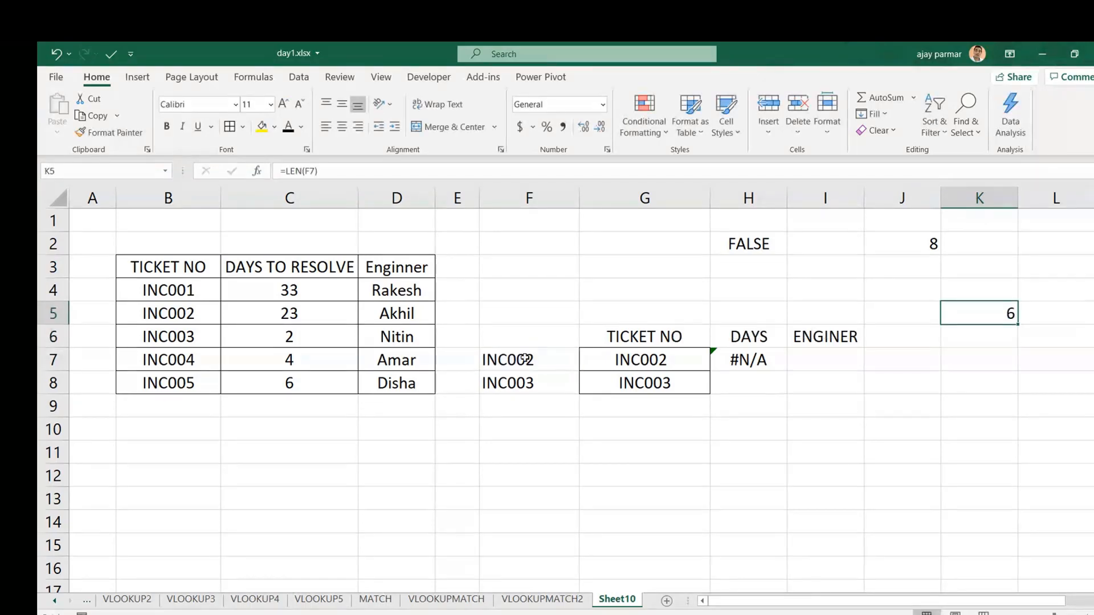
{"action": "left_click", "coordinate": [747, 362]}
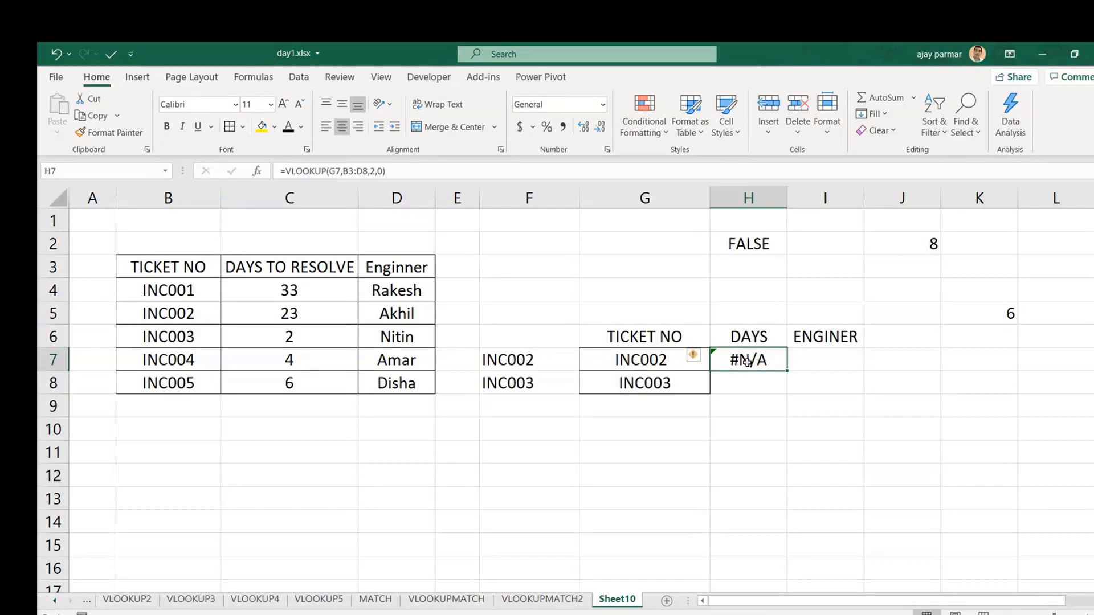
{"action": "left_click", "coordinate": [340, 171]}
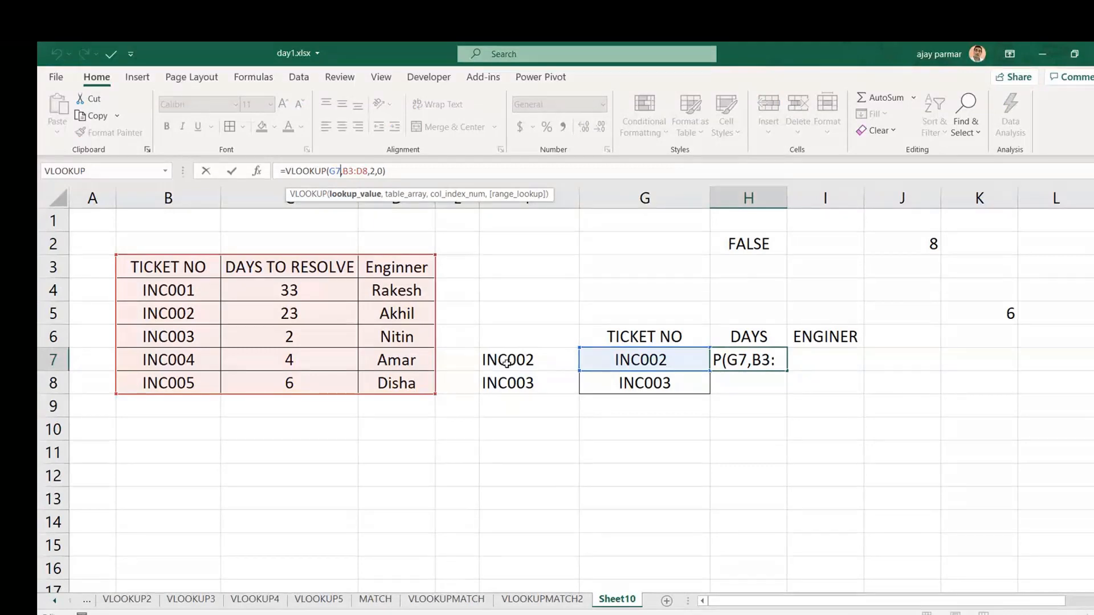
{"action": "left_click_drag", "start_coordinate": [635, 376], "coordinate": [567, 369]}
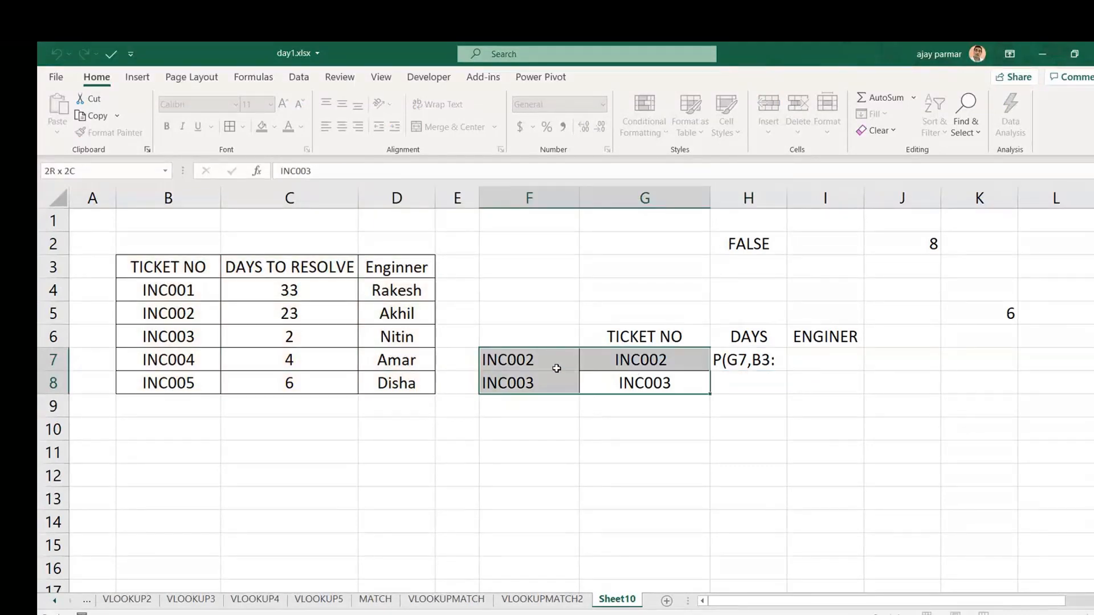
{"action": "left_click", "coordinate": [740, 361]}
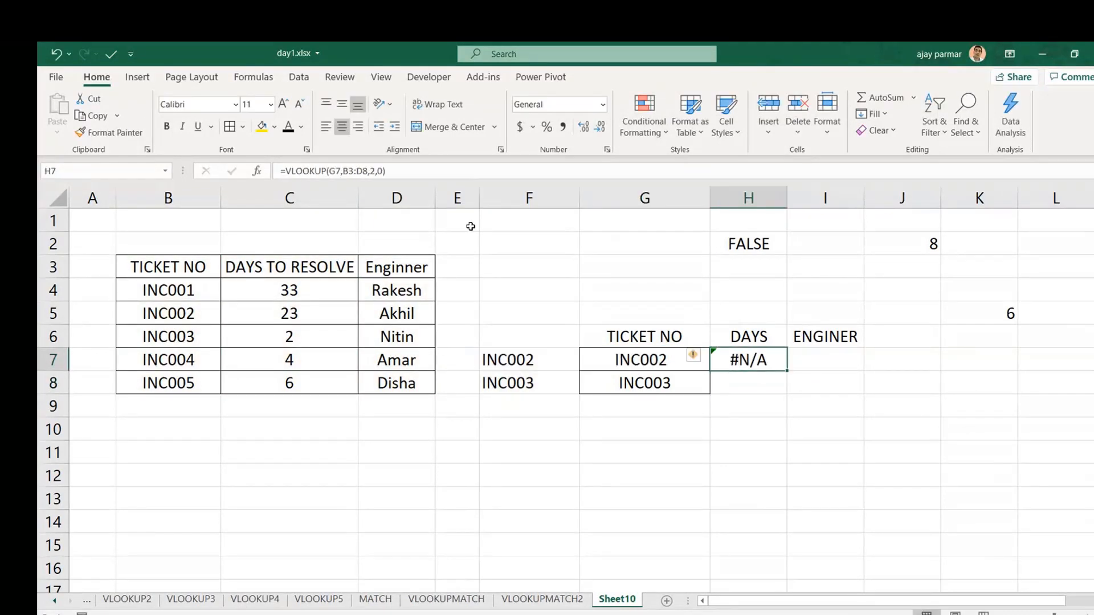
{"action": "left_click", "coordinate": [358, 169]}
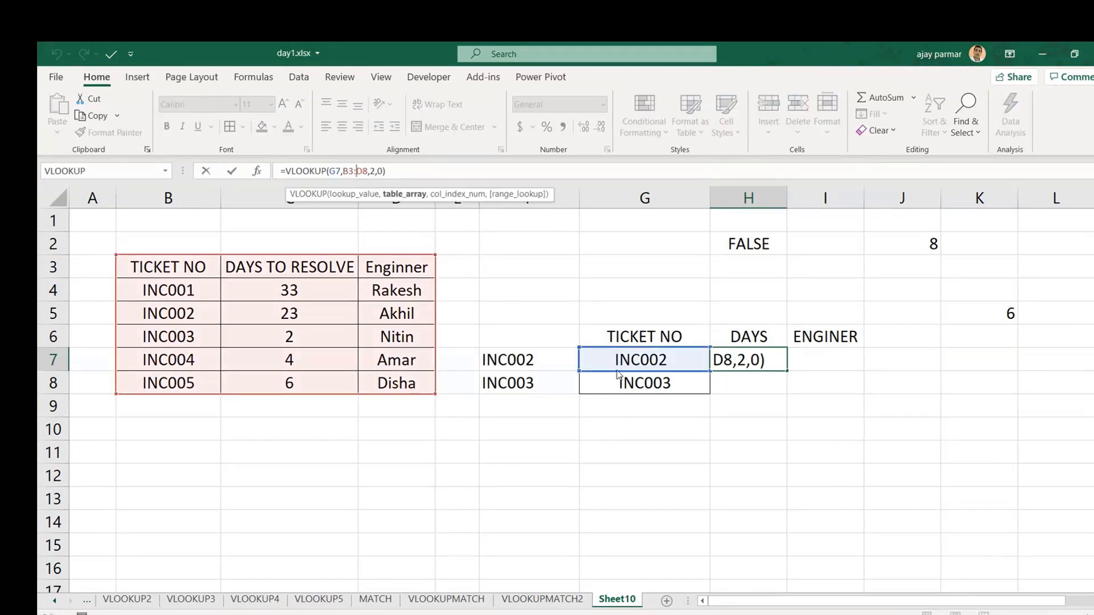
{"action": "left_click_drag", "start_coordinate": [622, 373], "coordinate": [537, 372]}
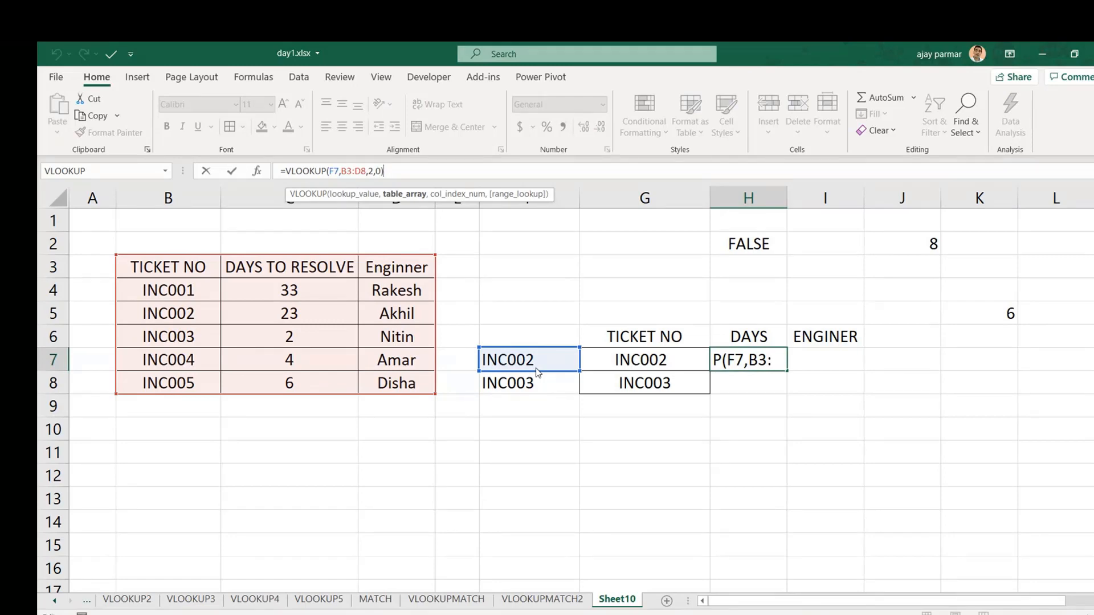
{"action": "left_click_drag", "start_coordinate": [537, 373], "coordinate": [646, 373]}
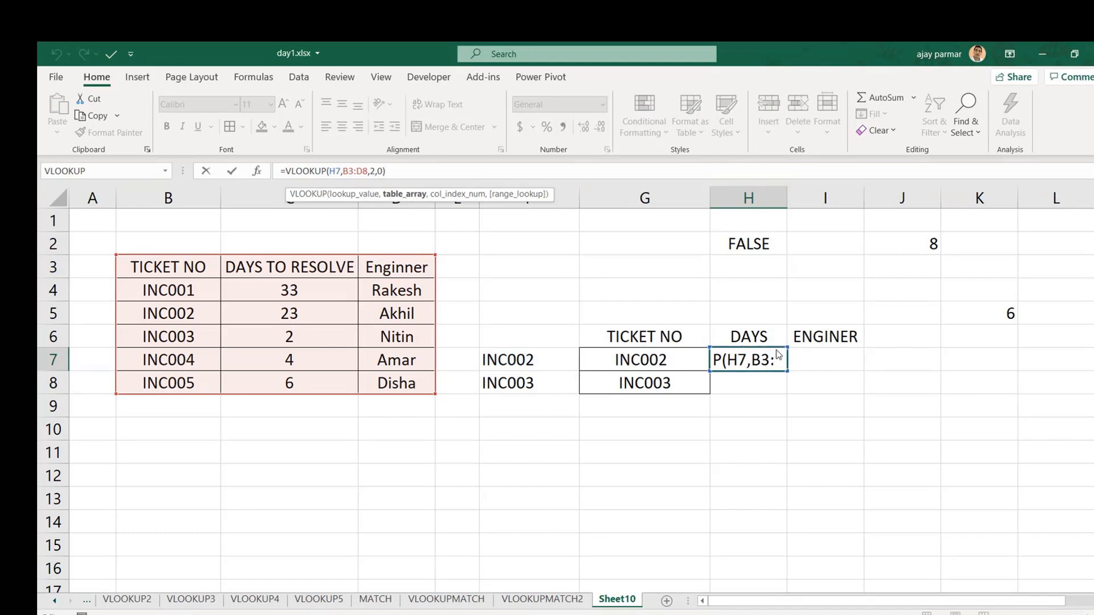
{"action": "key", "text": "Return"}
{"action": "left_click", "coordinate": [778, 353]}
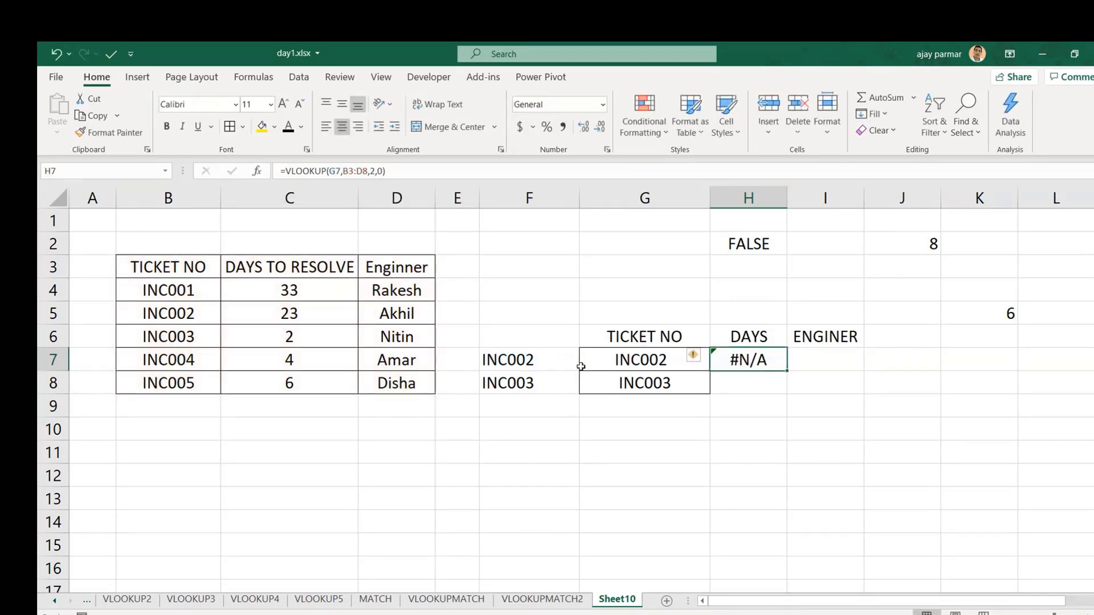
Step: Try pasting F7:F10 with the trimmed ticket numbers as values over the originals starting at G7, and undo the paste
{"action": "left_click", "coordinate": [549, 361]}
{"action": "key", "text": "shift+Down"}
{"action": "key", "text": "shift+Down"}
{"action": "key", "text": "shift+Down"}
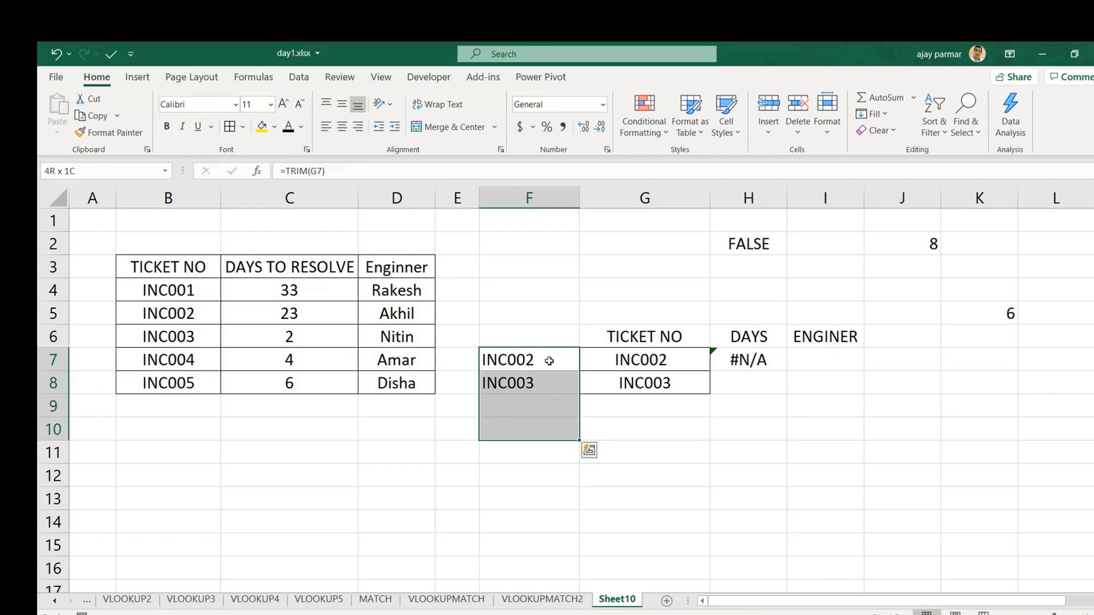
{"action": "key", "text": "ctrl+c"}
{"action": "key", "text": "Right"}
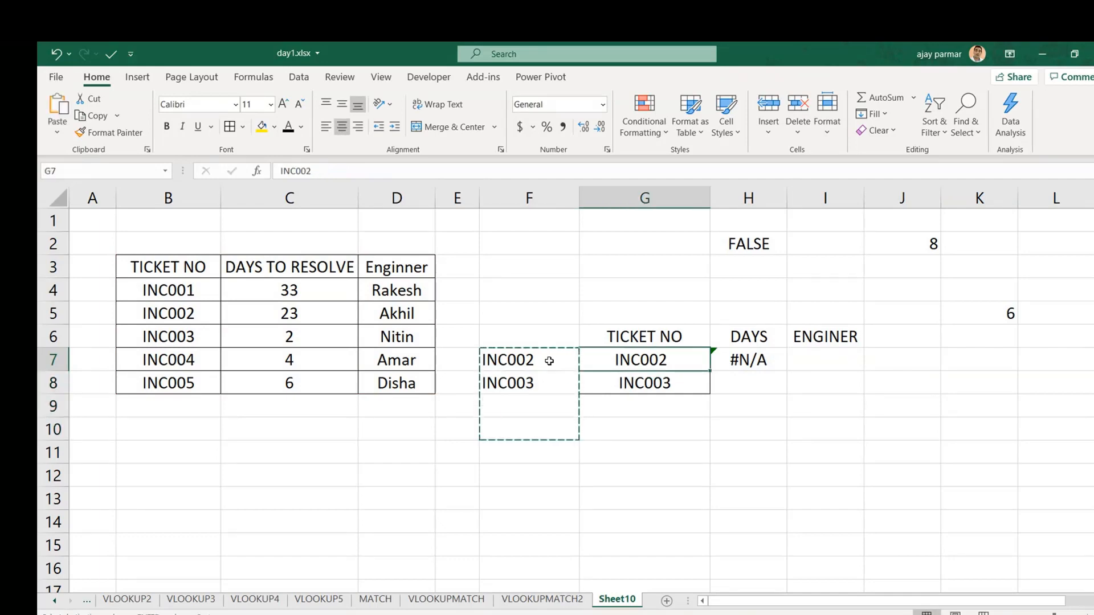
{"action": "key", "text": "ctrl+alt+v"}
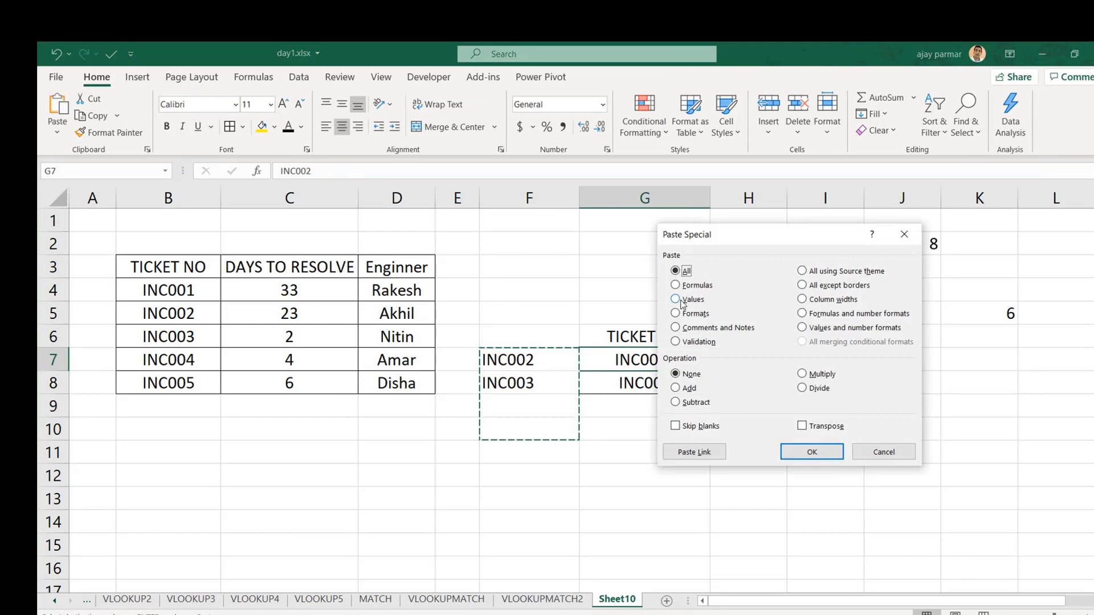
{"action": "left_click", "coordinate": [681, 302]}
{"action": "left_click", "coordinate": [810, 452]}
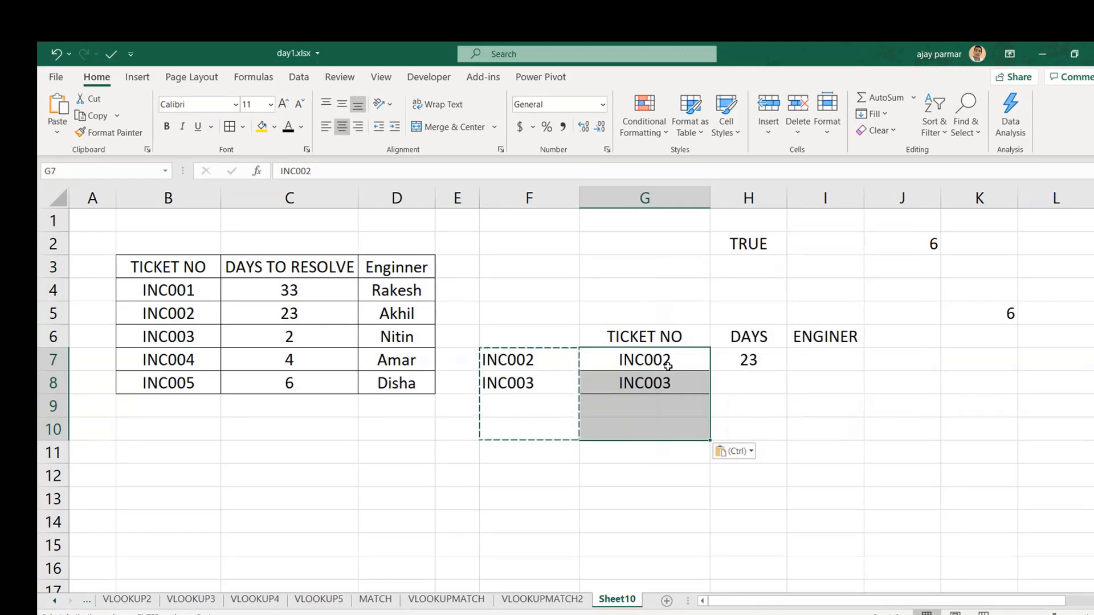
{"action": "key", "text": "ctrl+z"}
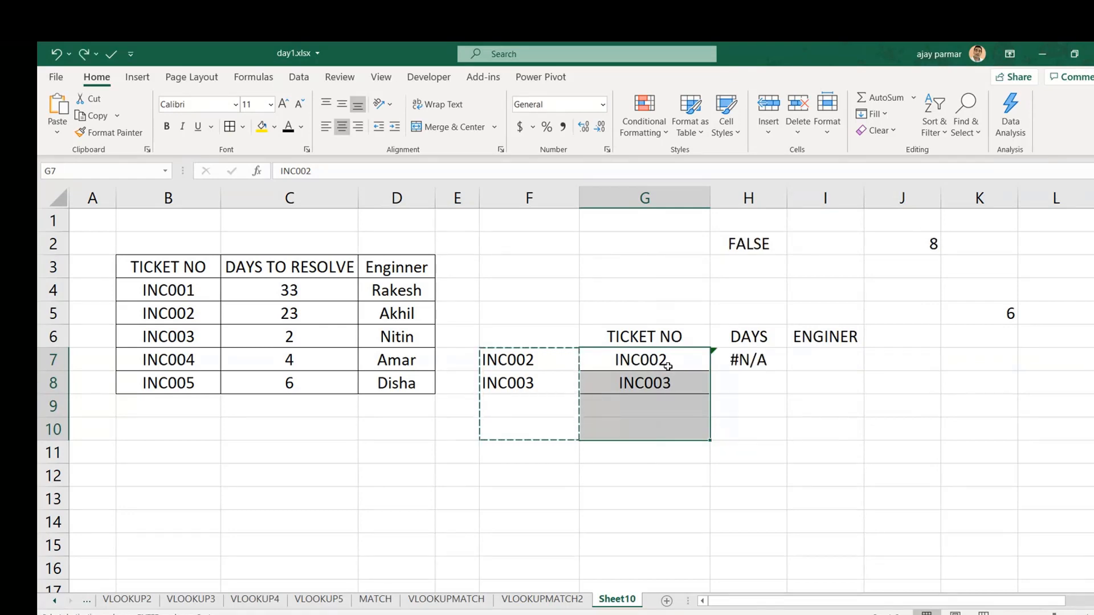
{"action": "key", "text": "Escape"}
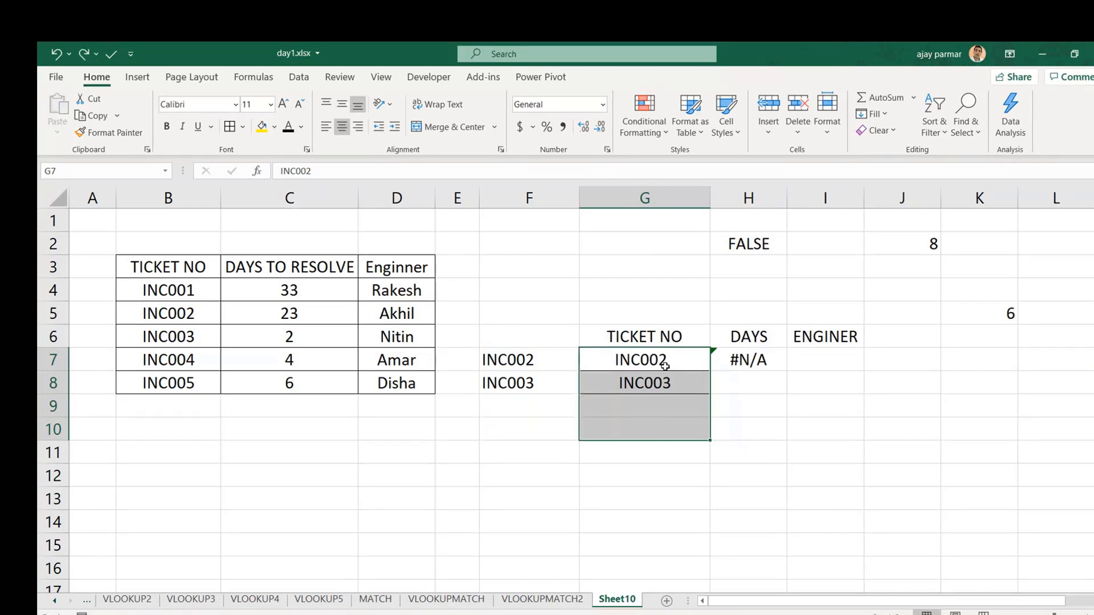
{"action": "left_click", "coordinate": [529, 355]}
{"action": "key", "text": "shift+Down"}
{"action": "key", "text": "shift+Down"}
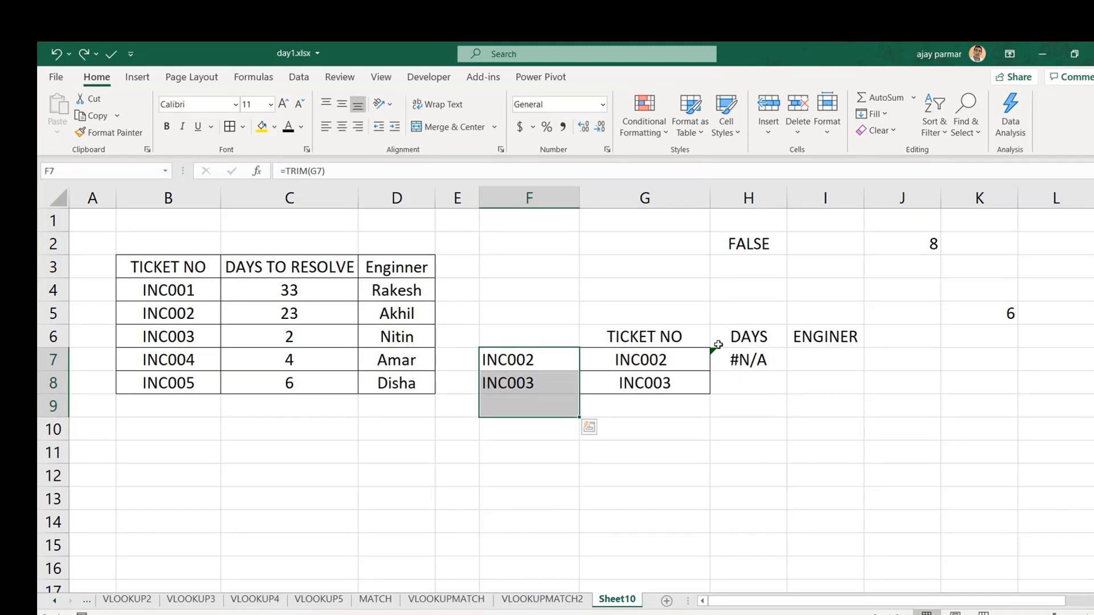
Step: Wrap the lookup value of the formula in H7 in TRIM so it reads =VLOOKUP(TRIM(G7),B3:D8,2,0)
{"action": "left_click", "coordinate": [759, 365]}
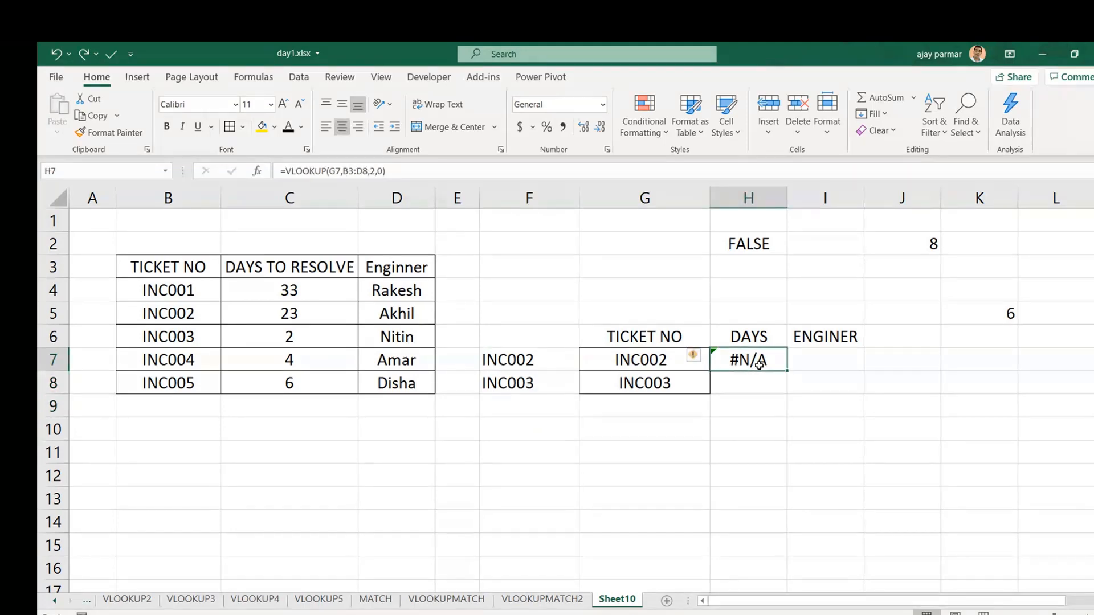
{"action": "left_click", "coordinate": [333, 172]}
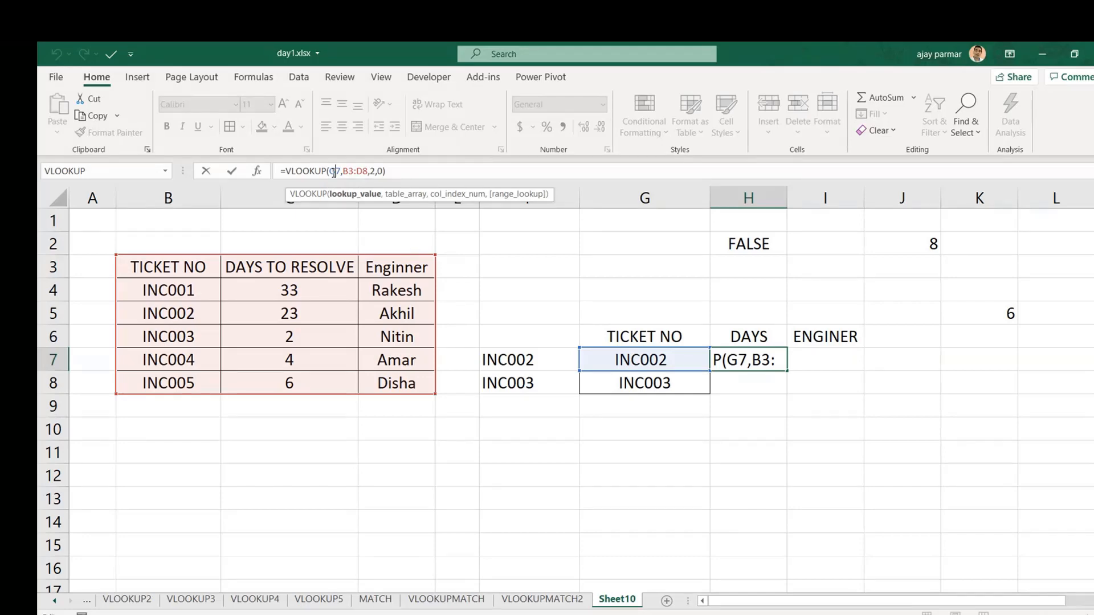
{"action": "type", "text": "TRI"}
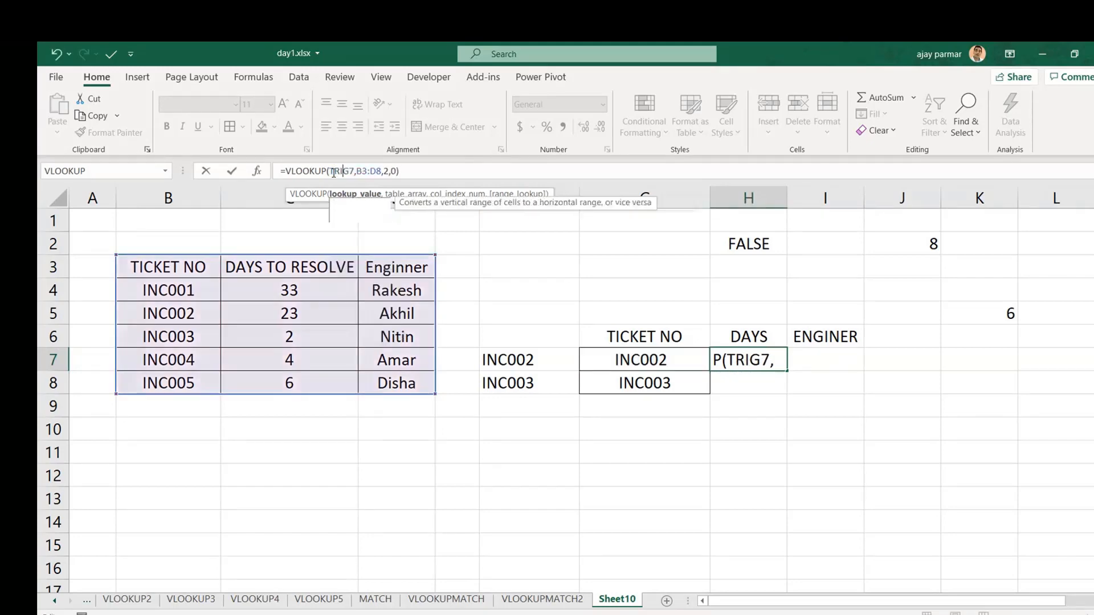
{"action": "type", "text": "M("}
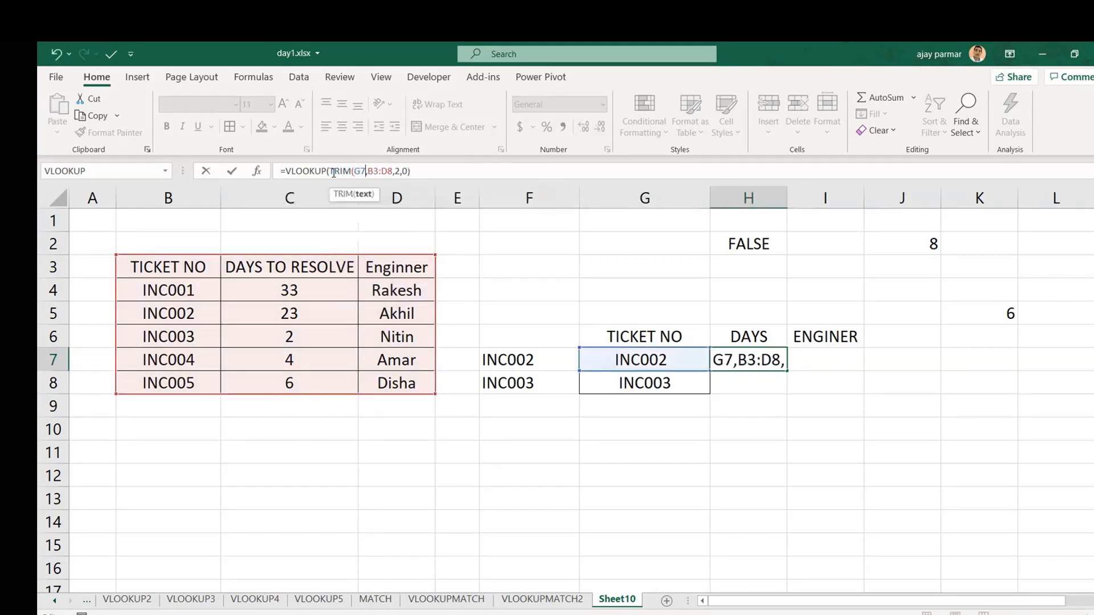
{"action": "key", "text": "Right"}
{"action": "key", "text": "Right"}
{"action": "type", "text": ")"}
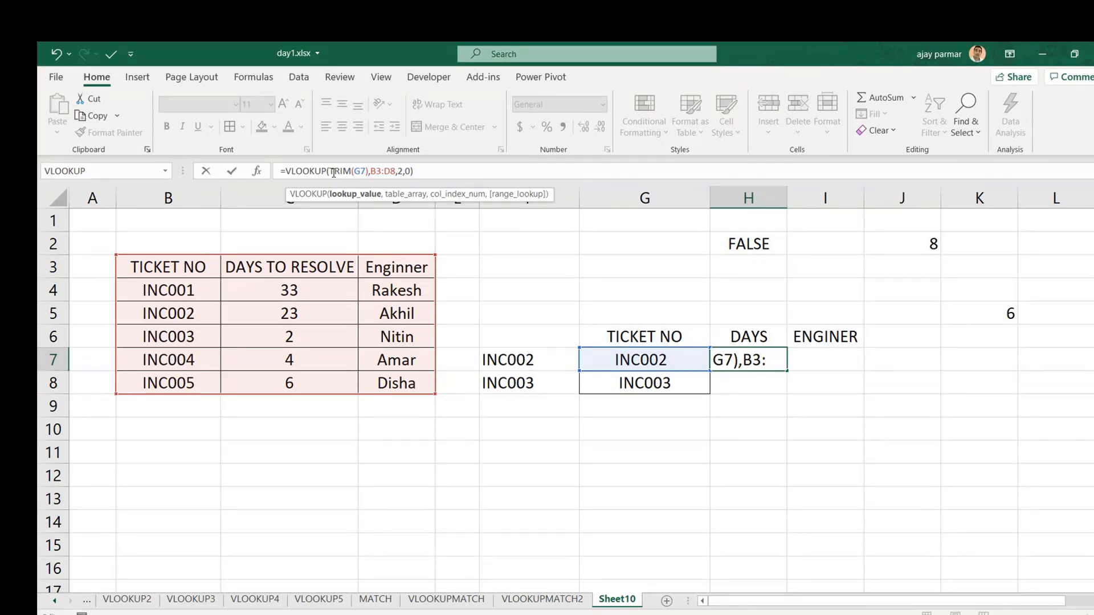
{"action": "key", "text": "Return"}
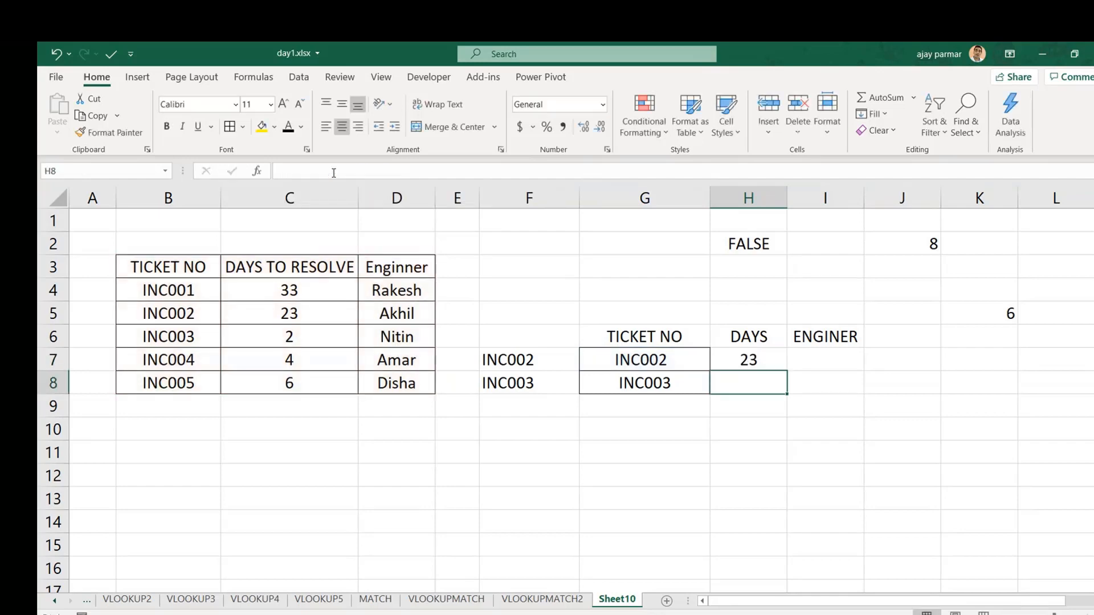
Step: Step through the TRIM-based VLOOKUP in H7 with Evaluate Formula until it is fully evaluated, and close the evaluation
{"action": "key", "text": "Up"}
{"action": "key", "text": "Left"}
{"action": "key", "text": "Left"}
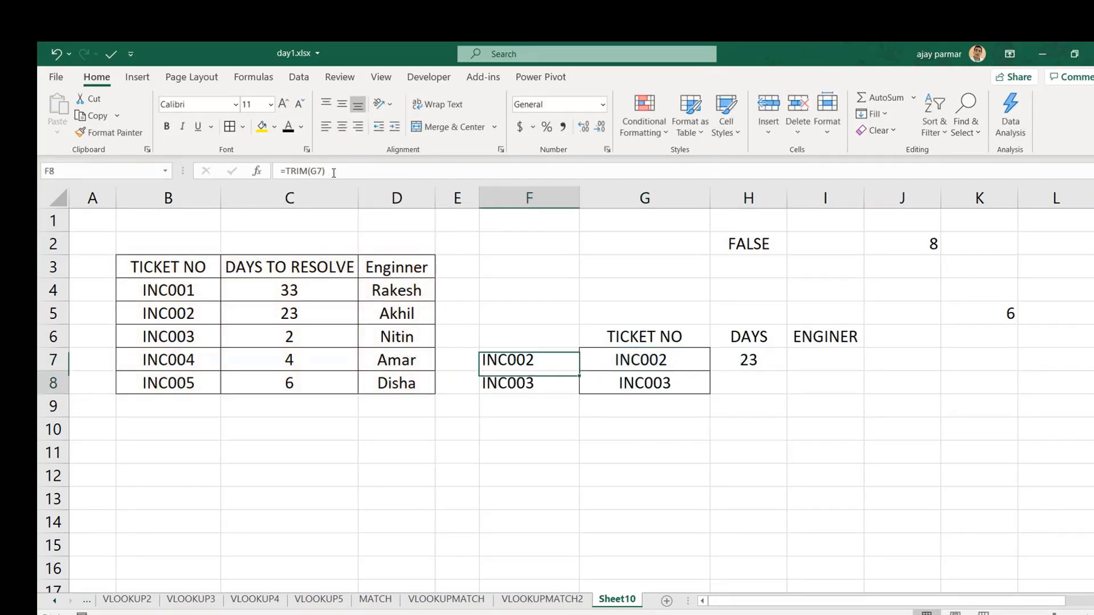
{"action": "key", "text": "Right"}
{"action": "key", "text": "Right"}
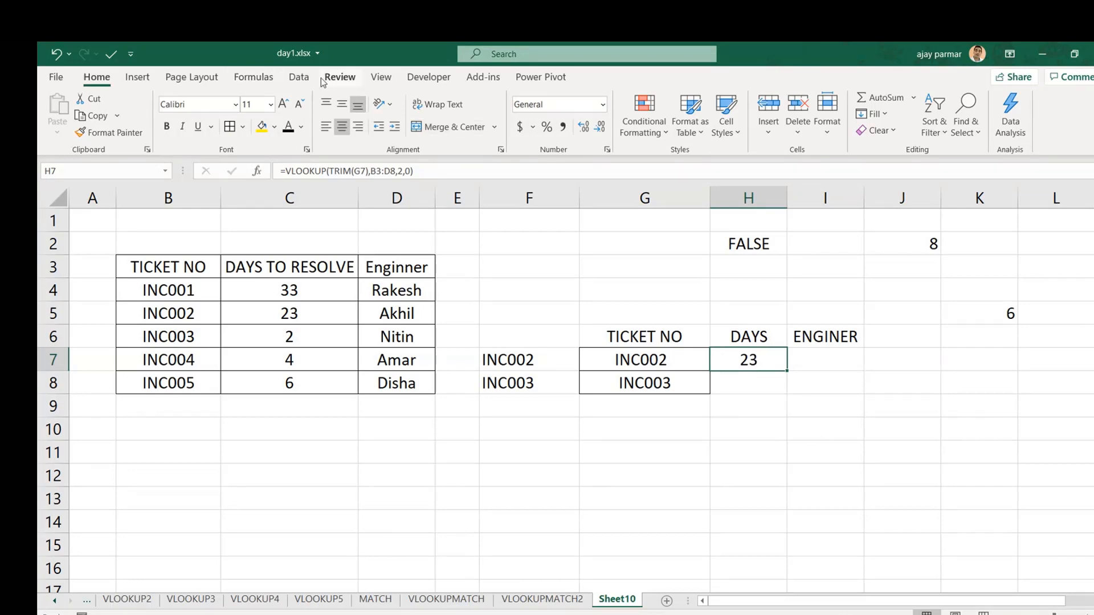
{"action": "left_click", "coordinate": [254, 78]}
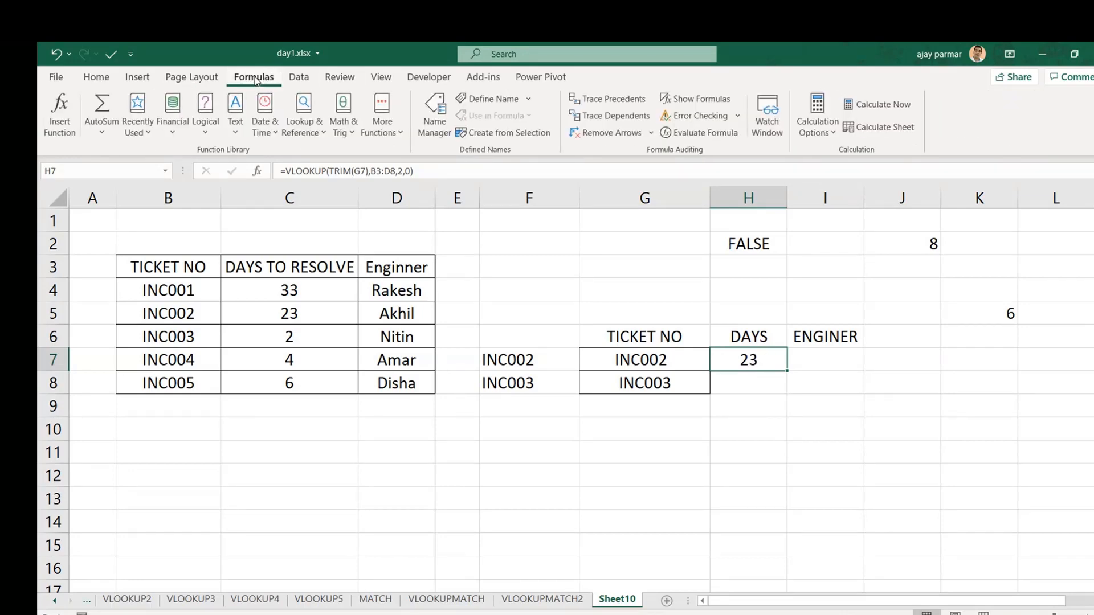
{"action": "left_click", "coordinate": [706, 133]}
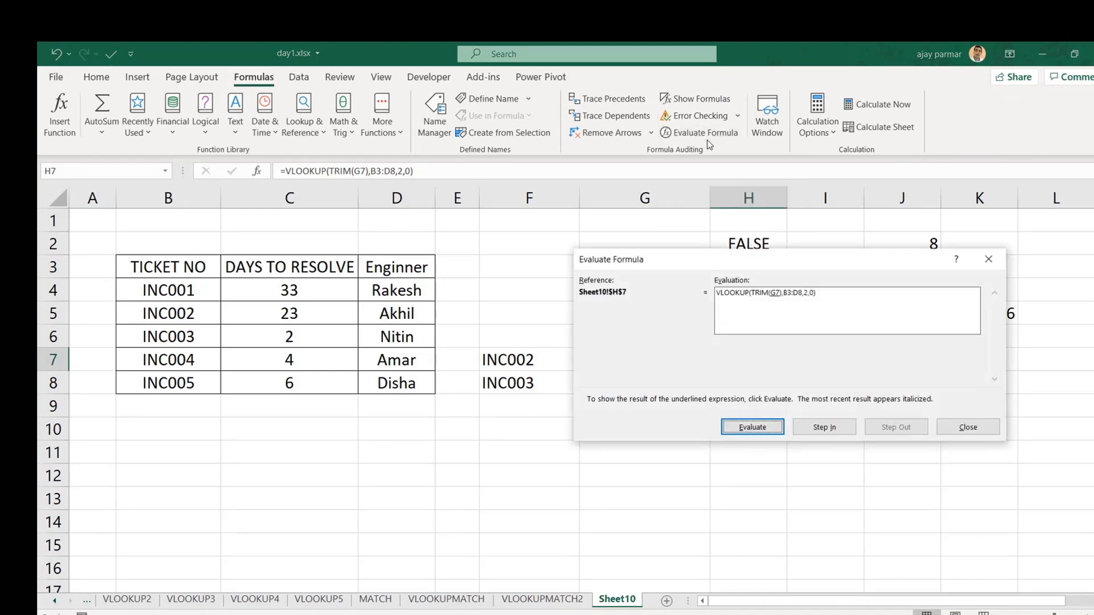
{"action": "left_click_drag", "start_coordinate": [774, 261], "coordinate": [372, 193]}
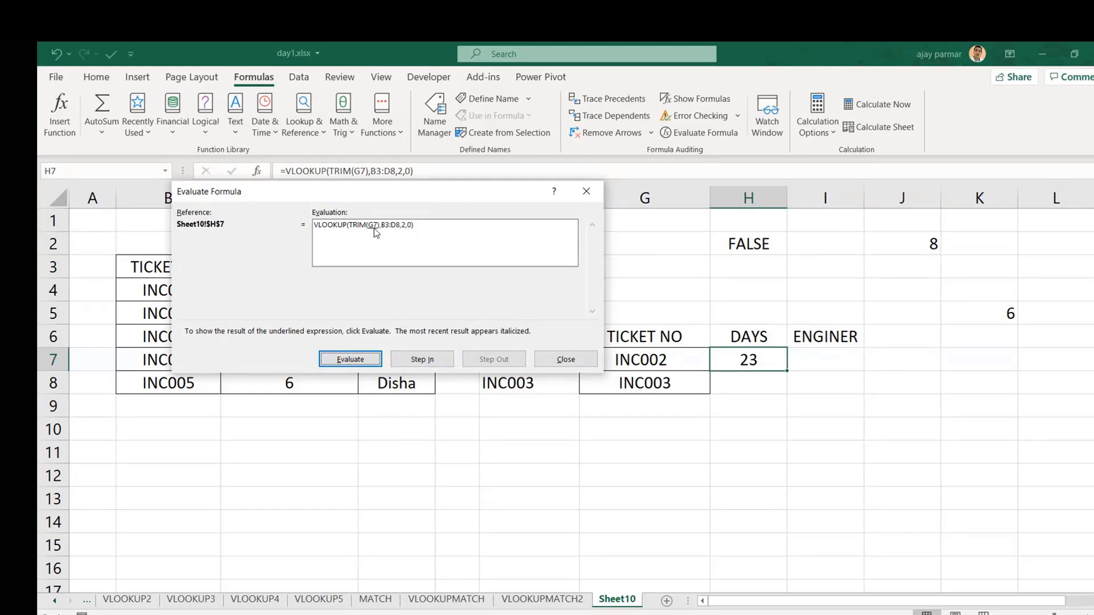
{"action": "left_click", "coordinate": [357, 359]}
{"action": "left_click", "coordinate": [358, 361]}
{"action": "left_click", "coordinate": [347, 361]}
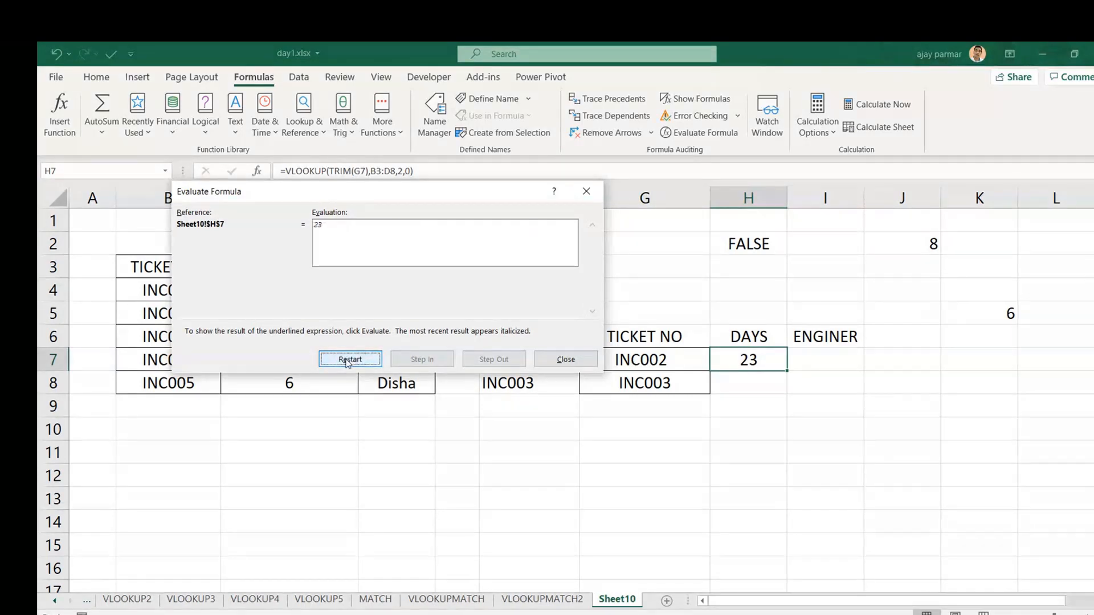
{"action": "left_click", "coordinate": [566, 361]}
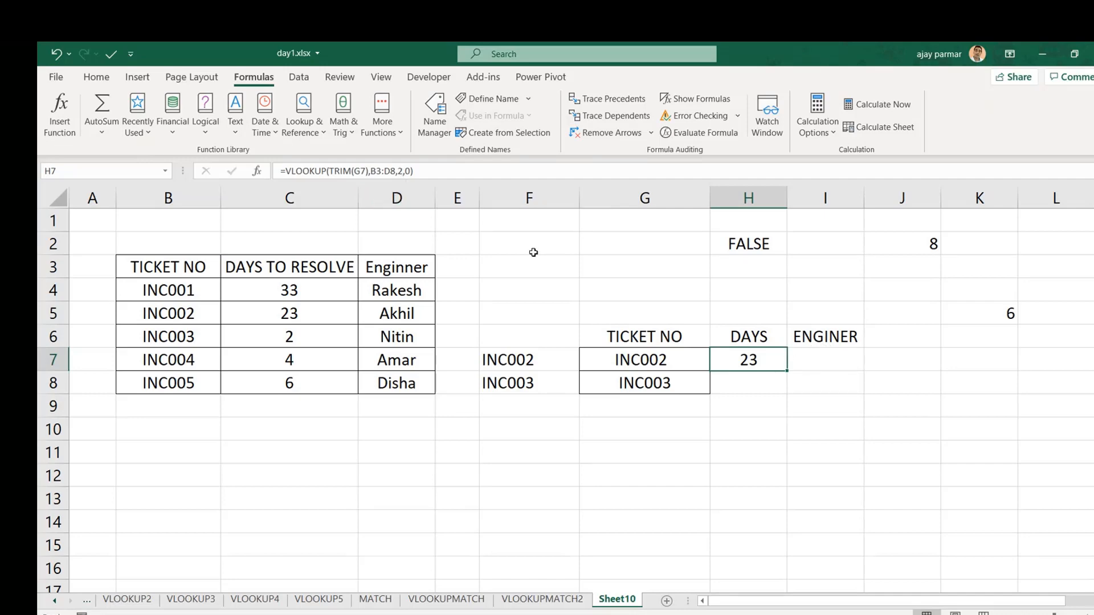
Step: Replace the column index in the H7 formula with a MATCH that looks up H6 in the header range B3:D3
{"action": "left_click", "coordinate": [402, 171]}
{"action": "key", "text": "BackSpace"}
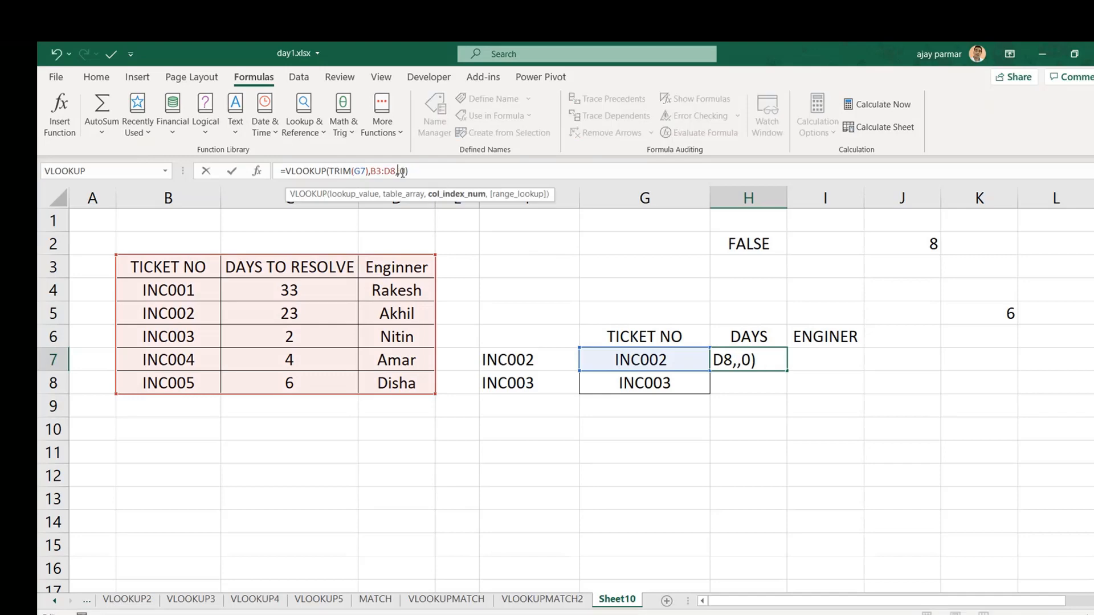
{"action": "type", "text": "MATCH("}
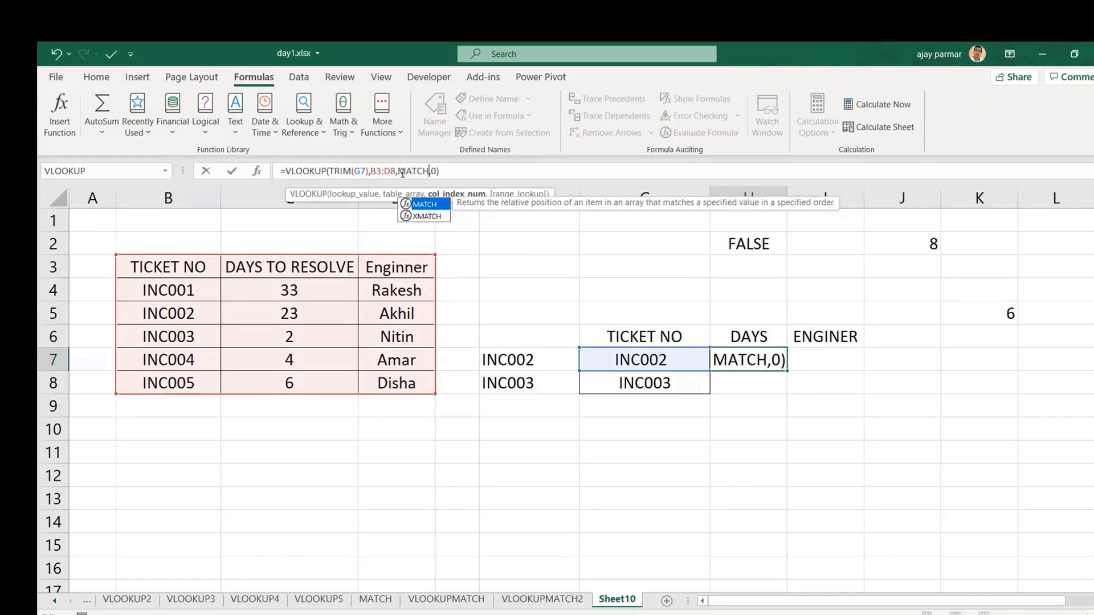
{"action": "left_click", "coordinate": [752, 339]}
{"action": "type", "text": ","}
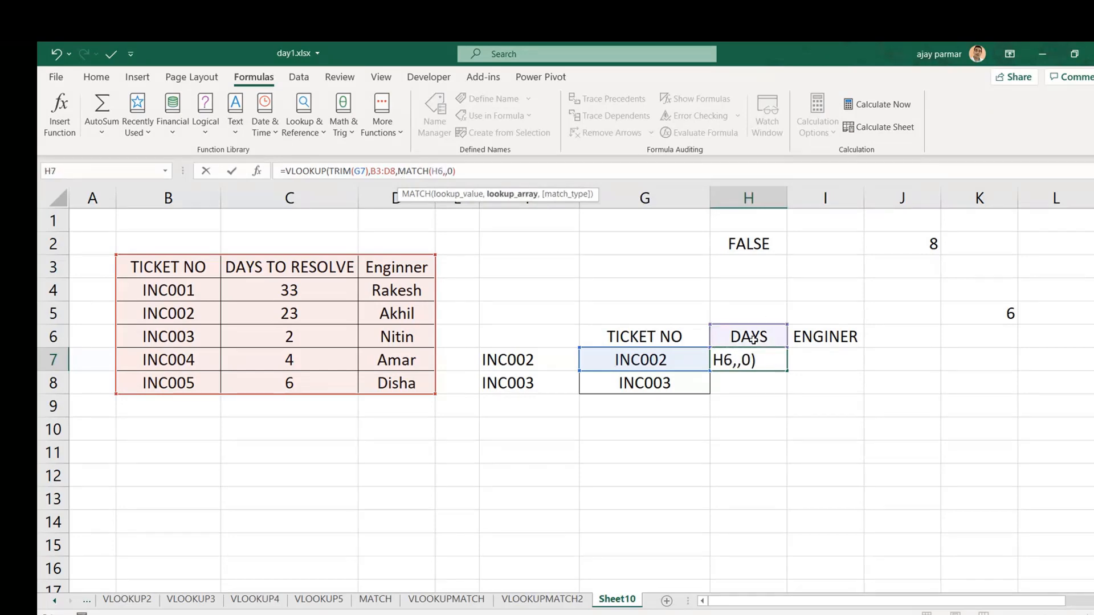
{"action": "left_click", "coordinate": [158, 266]}
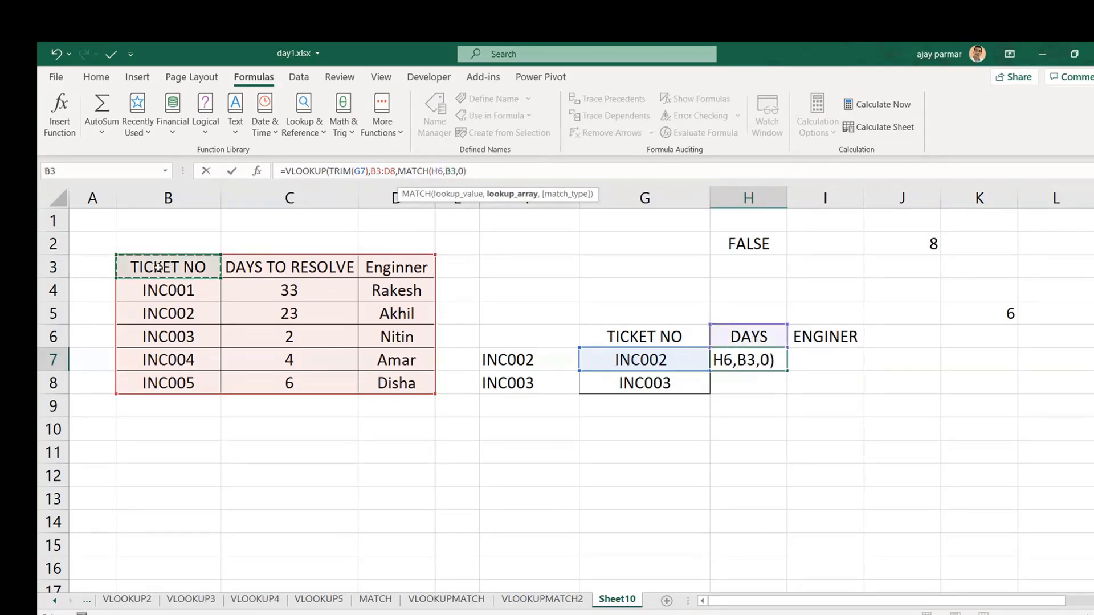
{"action": "key", "text": "shift+Right"}
{"action": "key", "text": "shift+Right"}
{"action": "type", "text": ","}
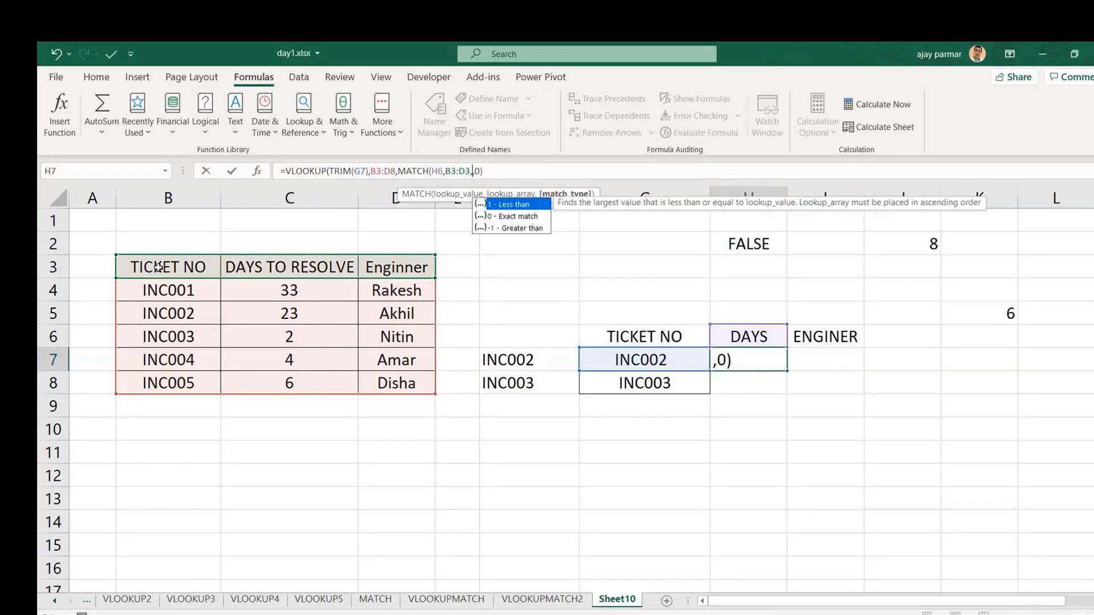
Step: Add match type 0 and range lookup 0, and try to enter =VLOOKUP(TRIM(G7),B3:D8,MATCH(H6,B3:D3,0,0),0) in H7
{"action": "type", "text": "0"}
{"action": "left_click", "coordinate": [751, 359]}
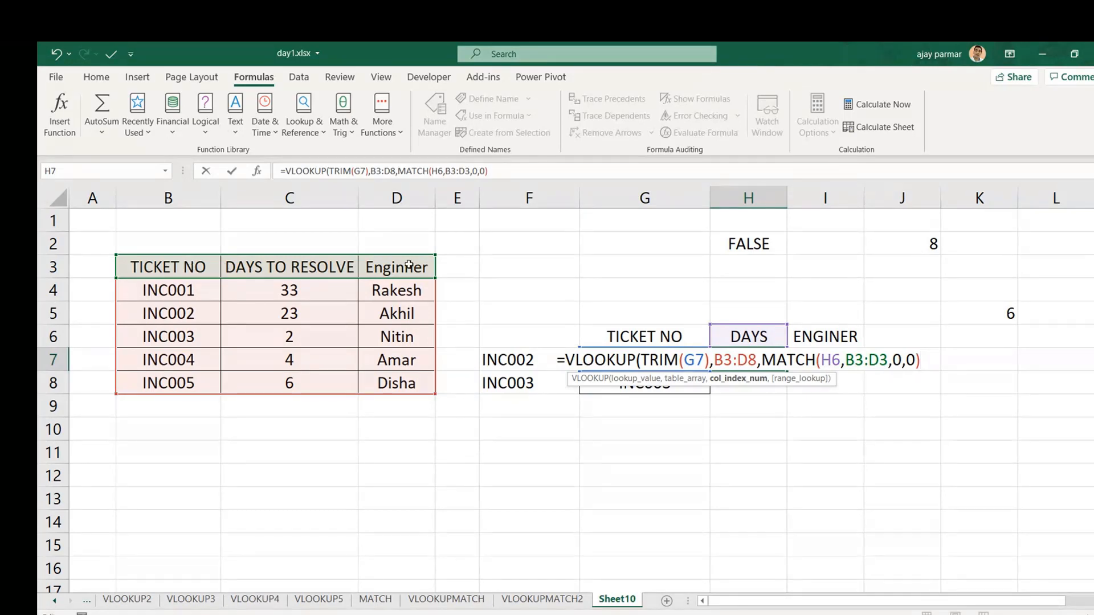
{"action": "type", "text": ","}
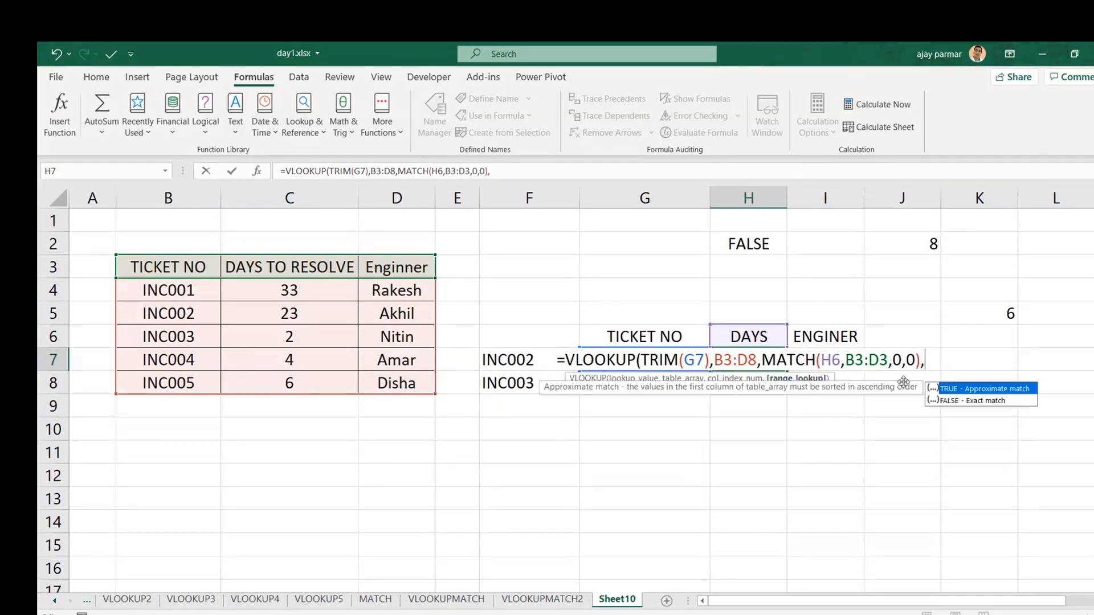
{"action": "type", "text": "0)"}
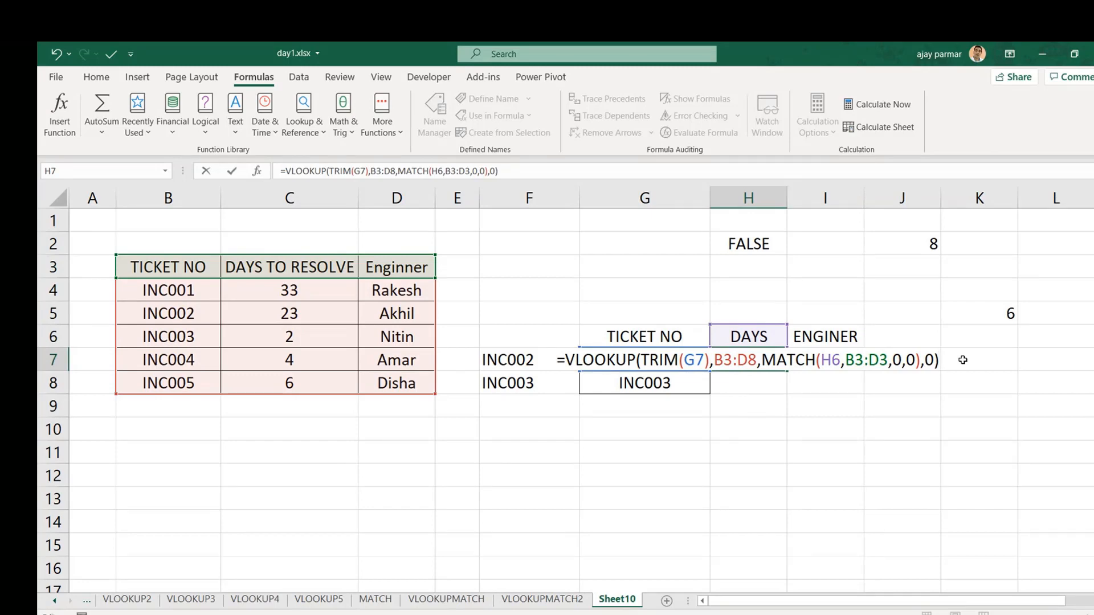
{"action": "key", "text": "Return"}
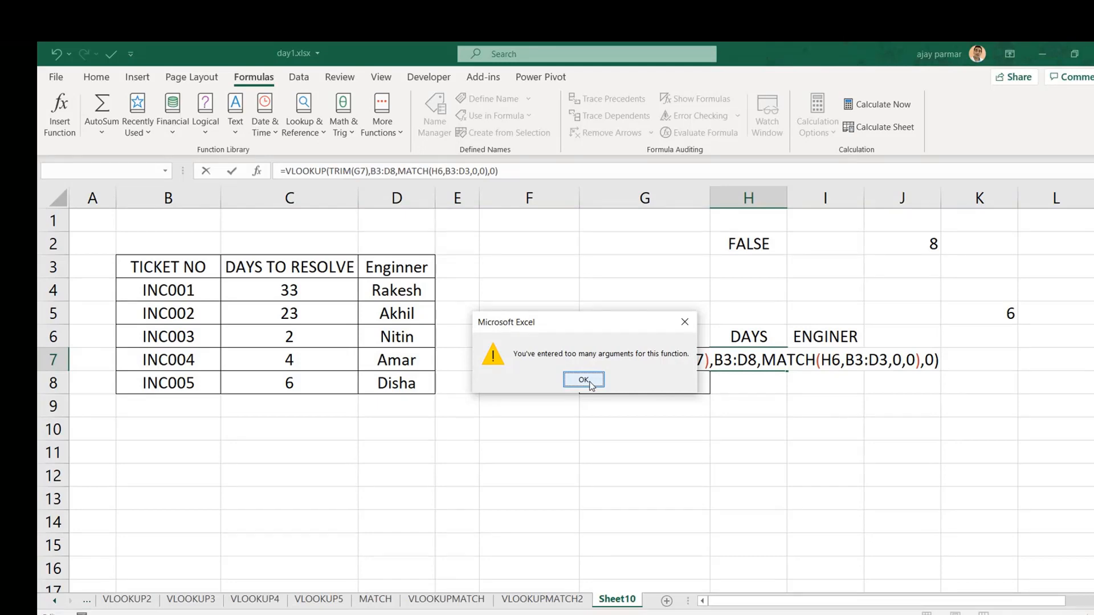
{"action": "left_click", "coordinate": [590, 382]}
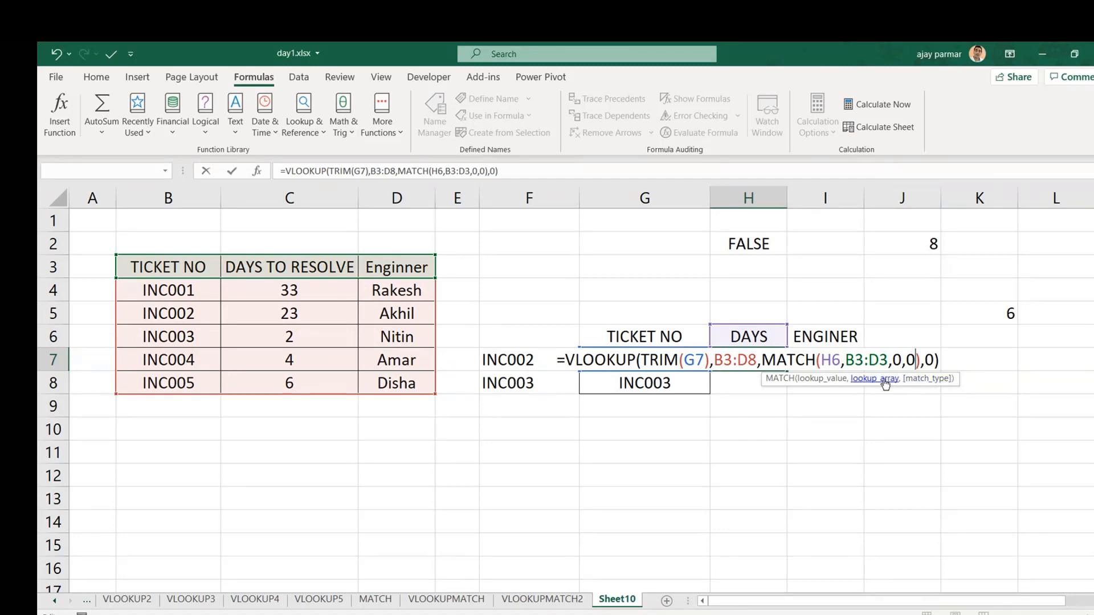
Step: Check the formula's arguments and remove the extra 0 from MATCH, entering =VLOOKUP(TRIM(G7),B3:D8,MATCH(H6,B3:D3,0),0) in H7
{"action": "left_click", "coordinate": [642, 359]}
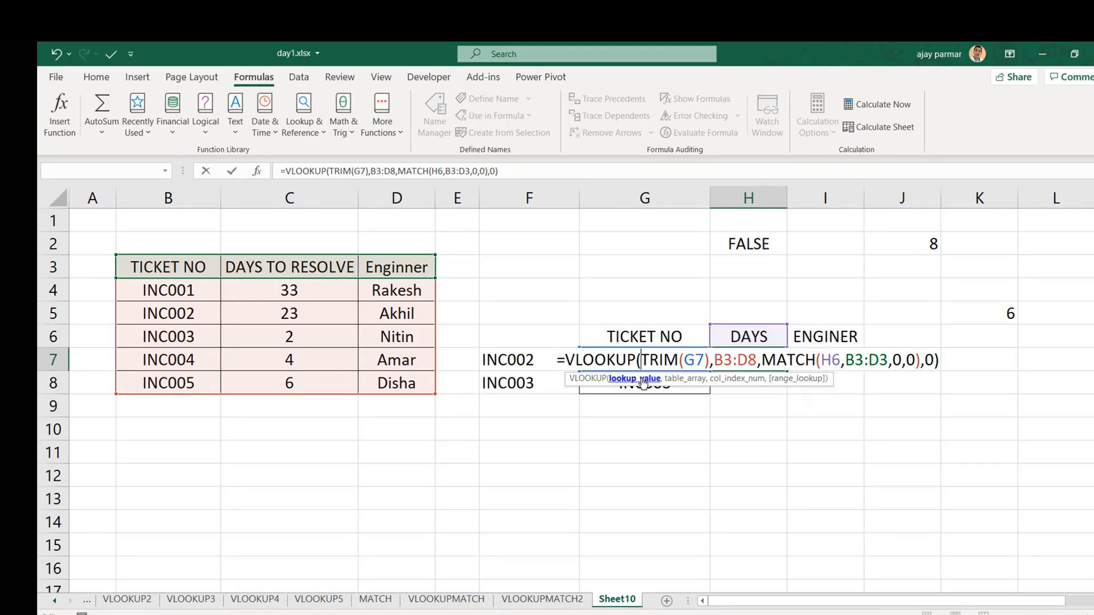
{"action": "left_click", "coordinate": [688, 361]}
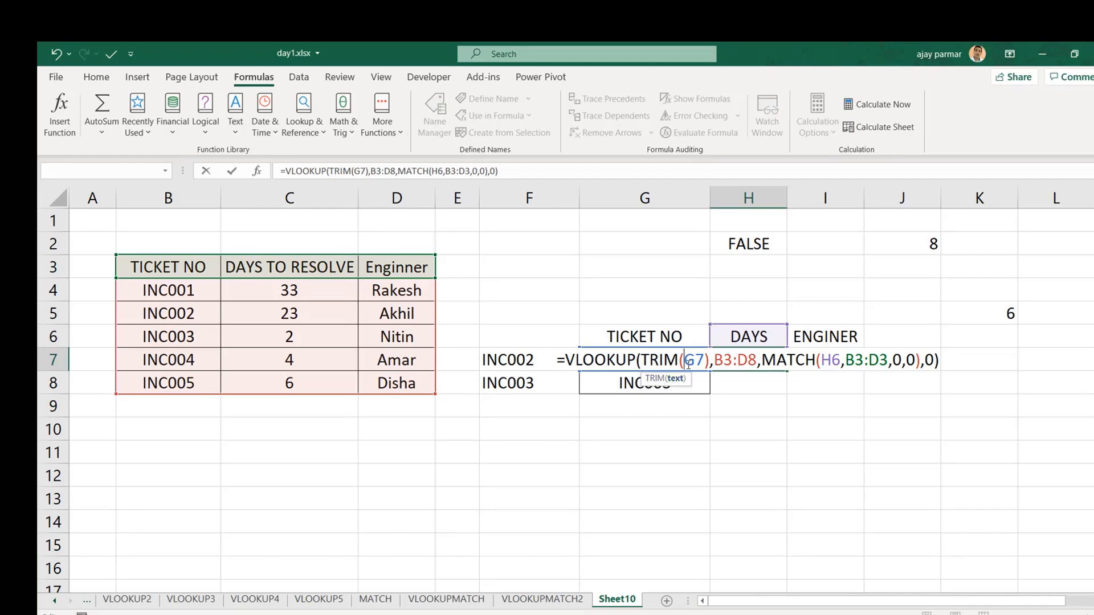
{"action": "left_click", "coordinate": [641, 360]}
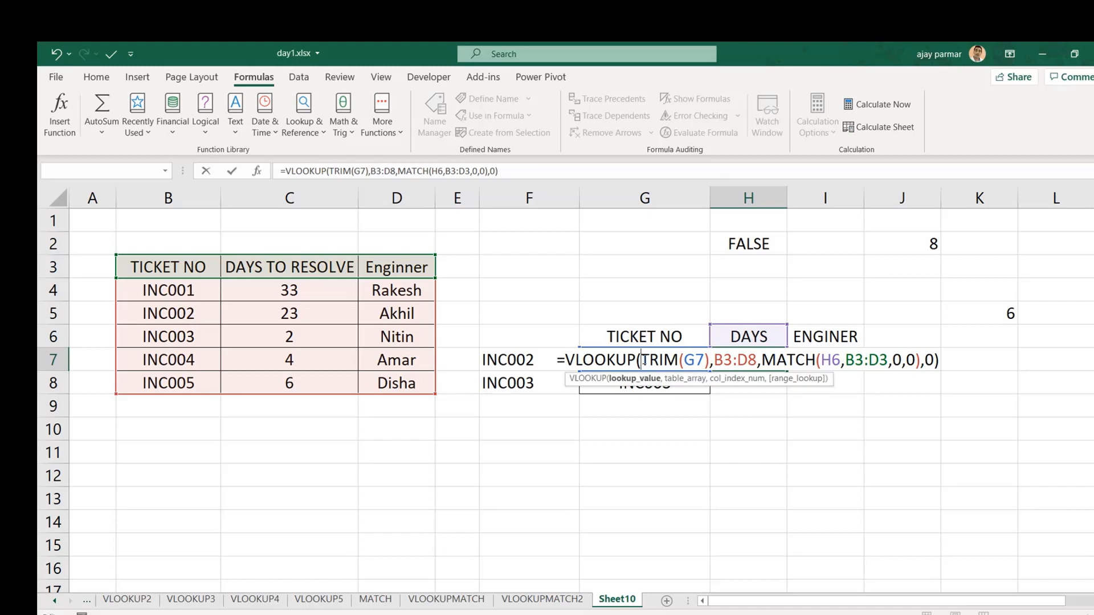
{"action": "left_click", "coordinate": [715, 360]}
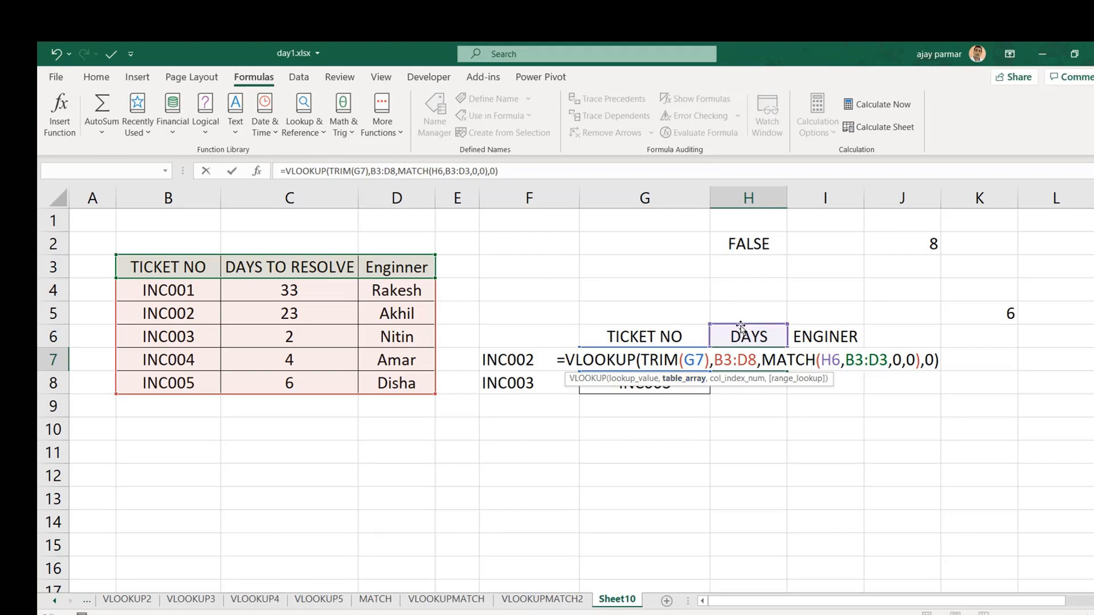
{"action": "left_click", "coordinate": [830, 358]}
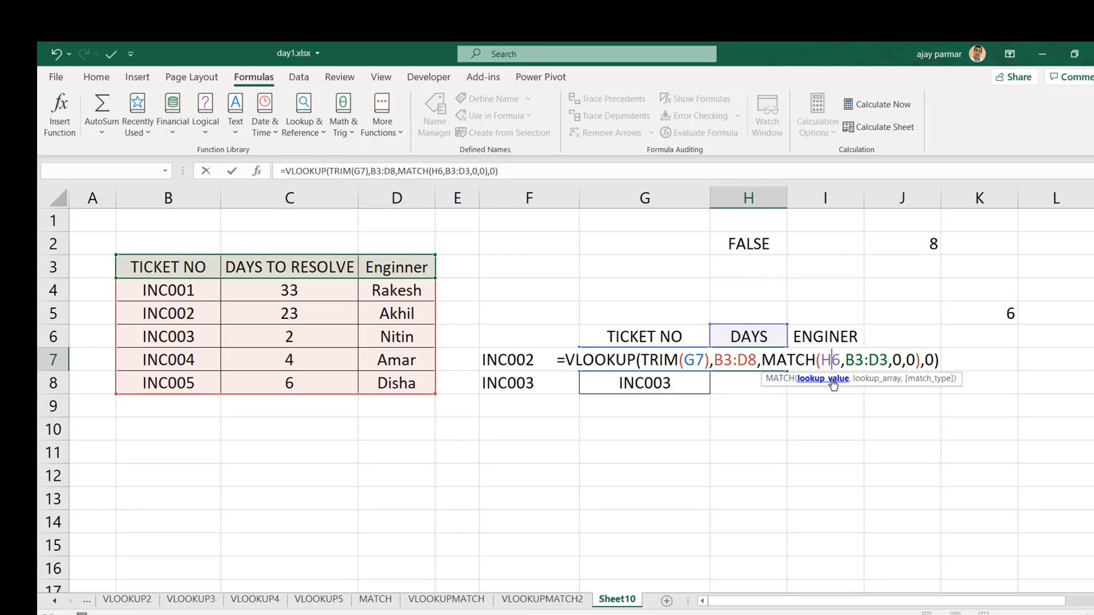
{"action": "left_click", "coordinate": [896, 361]}
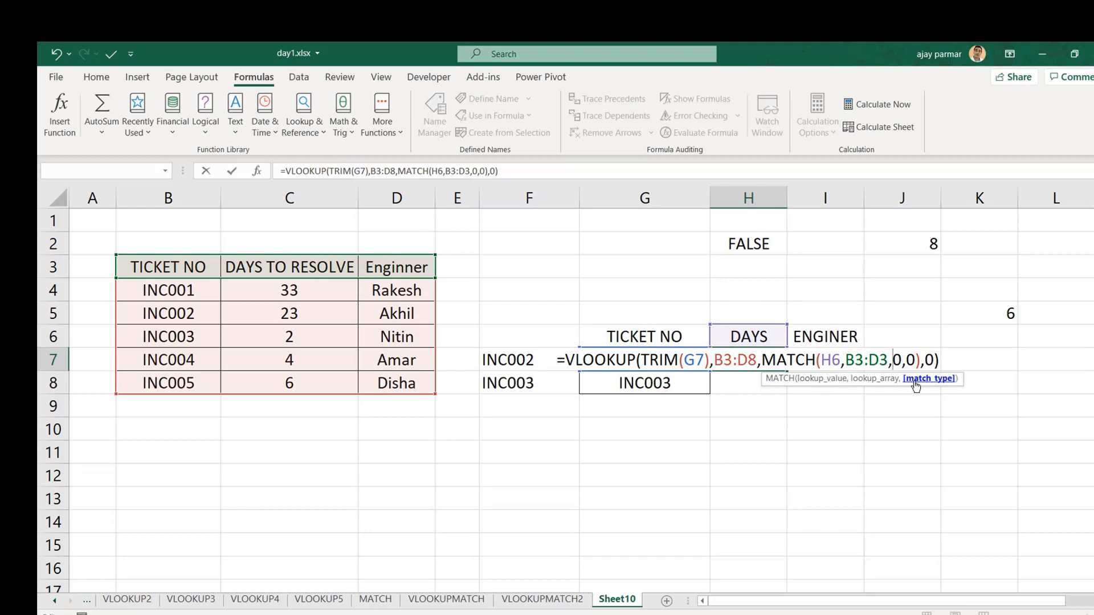
{"action": "left_click", "coordinate": [913, 359]}
{"action": "key", "text": "BackSpace"}
{"action": "key", "text": "BackSpace"}
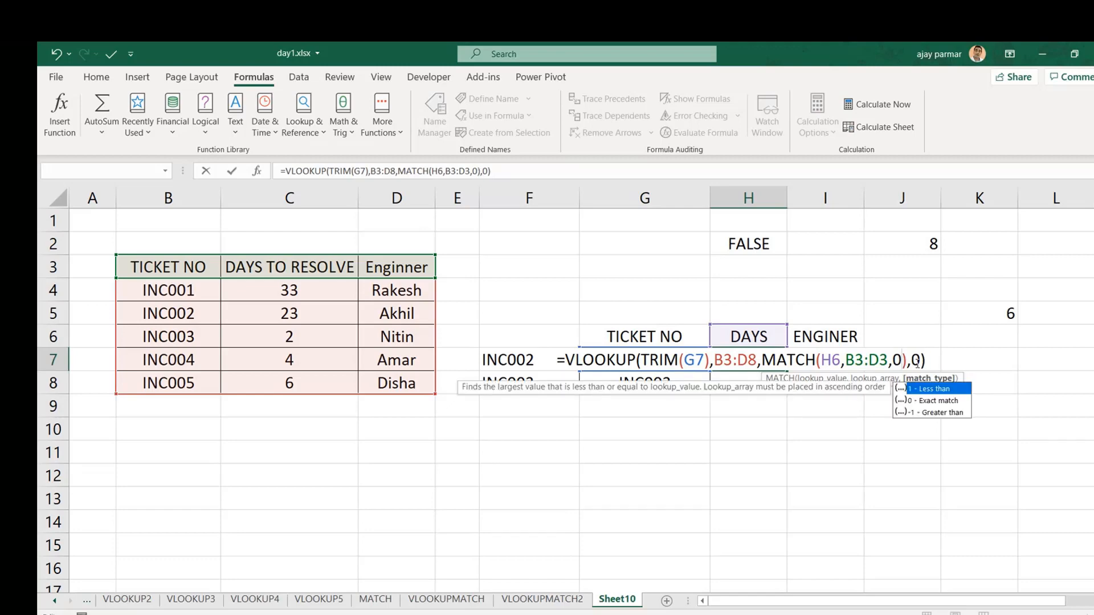
{"action": "left_click", "coordinate": [918, 360]}
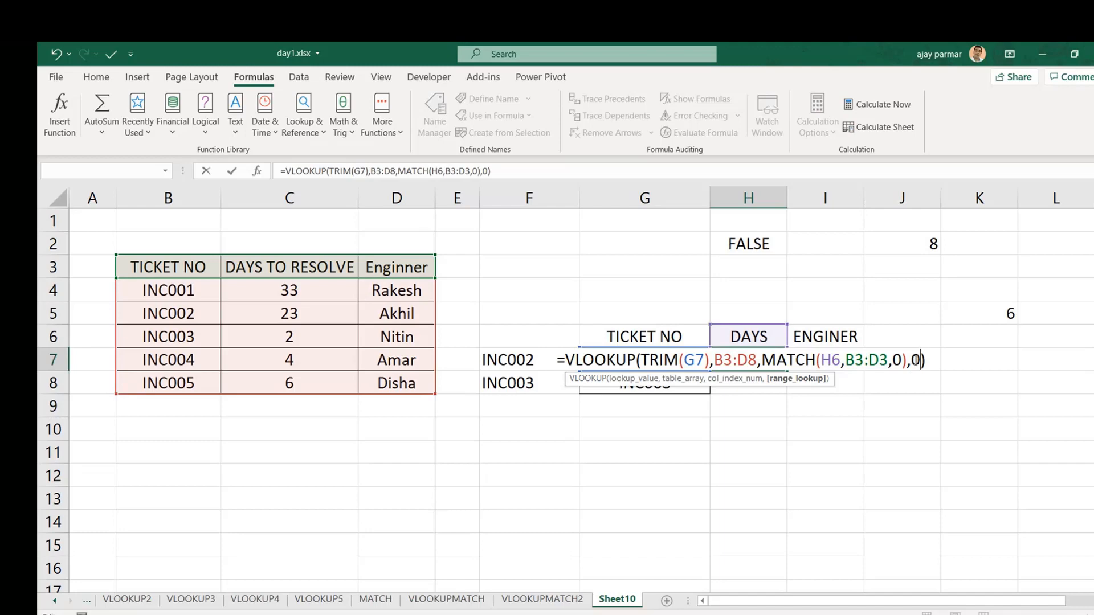
{"action": "key", "text": "Return"}
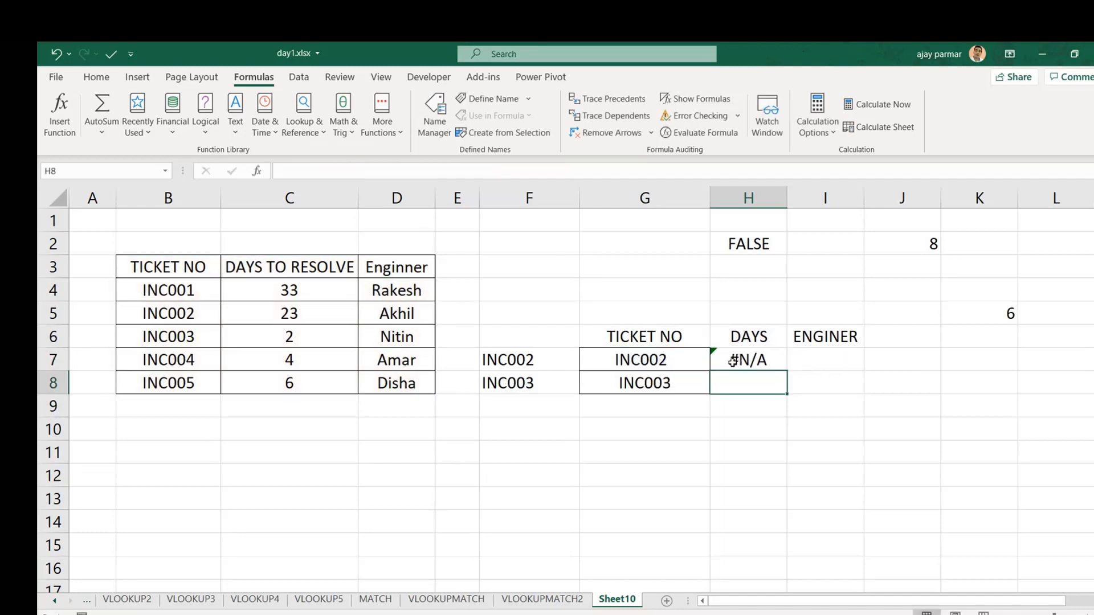
Step: Select H7 and narrow column F to a width of about 7.89
{"action": "left_click", "coordinate": [733, 360]}
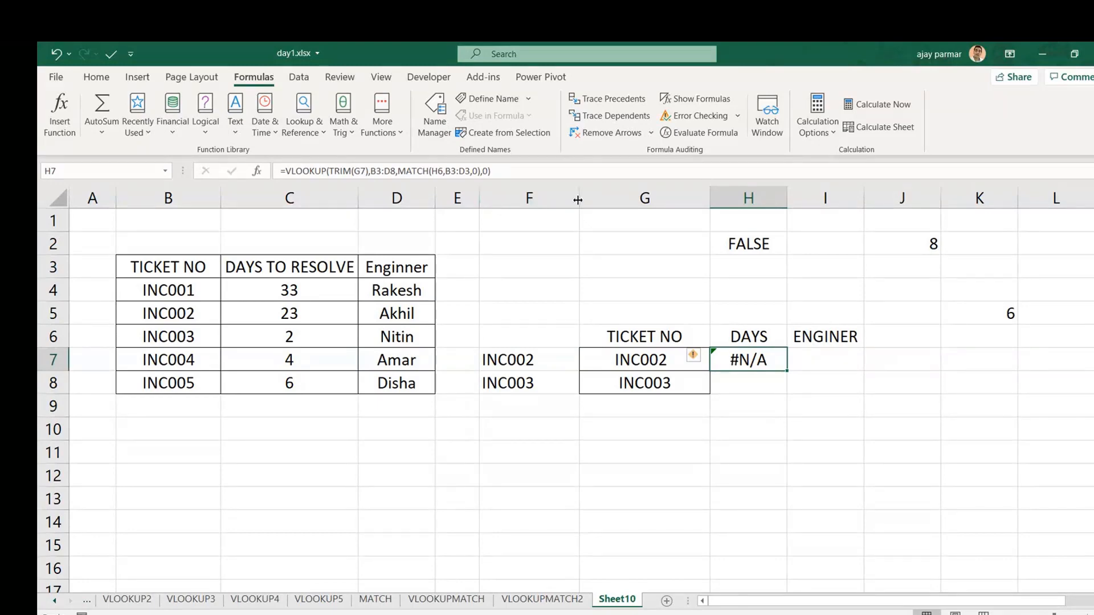
{"action": "left_click_drag", "start_coordinate": [578, 199], "coordinate": [551, 207]}
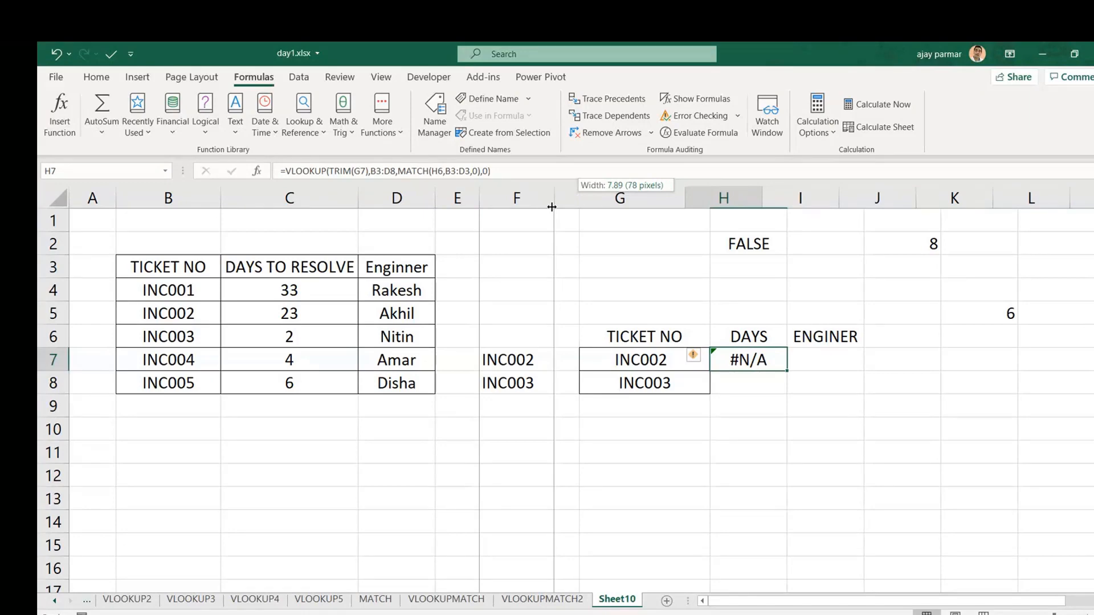
{"action": "left_click_drag", "start_coordinate": [552, 206], "coordinate": [553, 207]}
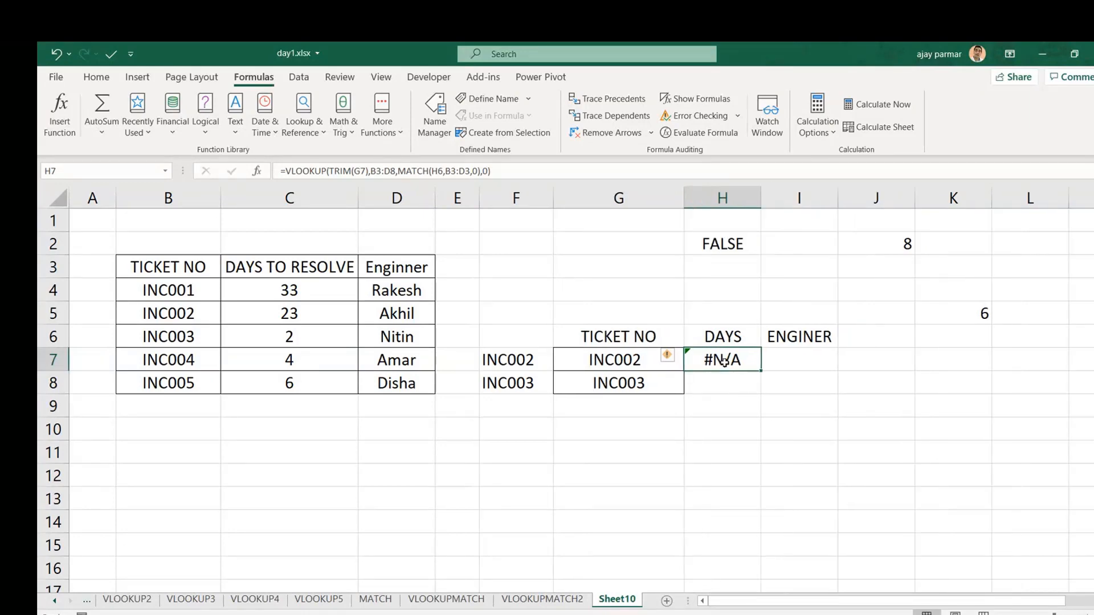
Step: Evaluate the H7 formula part by part with Evaluate Formula, from the TRIM argument through MATCH to the final VLOOKUP result
{"action": "left_click", "coordinate": [716, 136]}
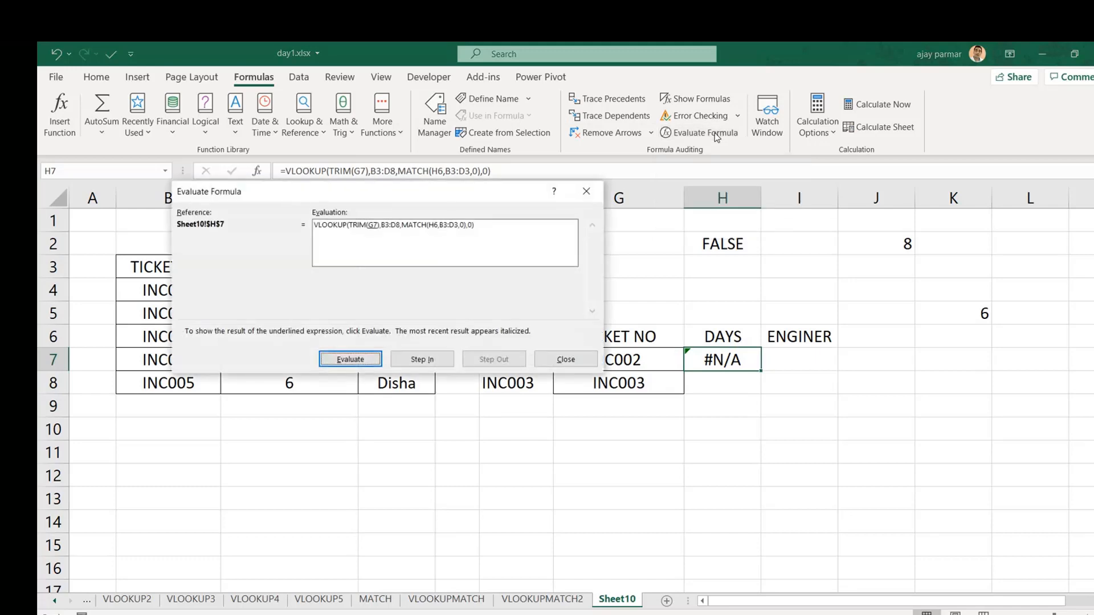
{"action": "left_click_drag", "start_coordinate": [448, 193], "coordinate": [904, 80]}
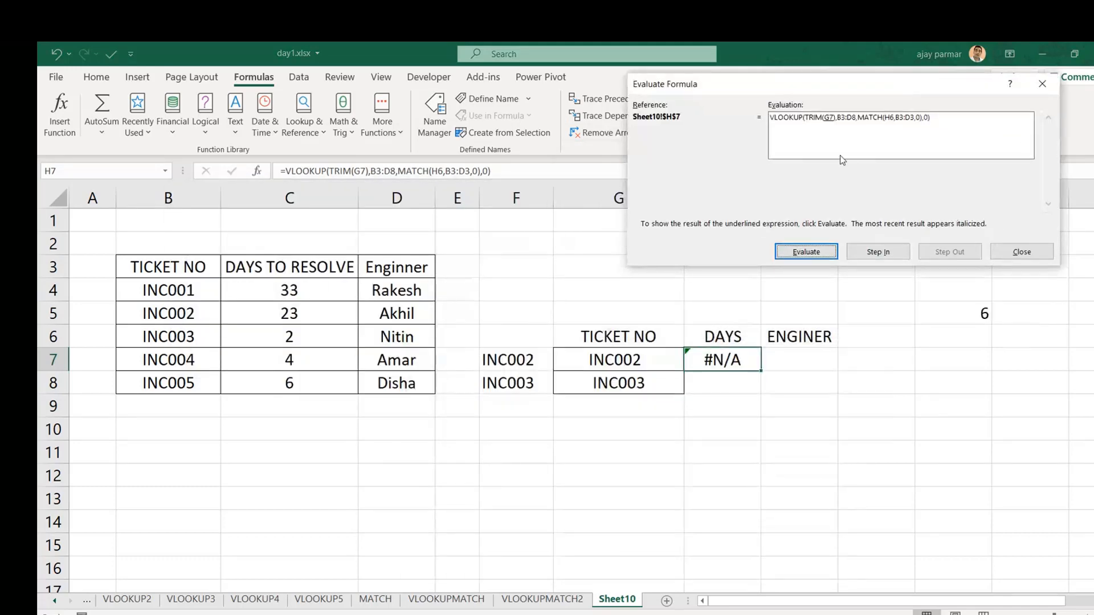
{"action": "left_click", "coordinate": [813, 257]}
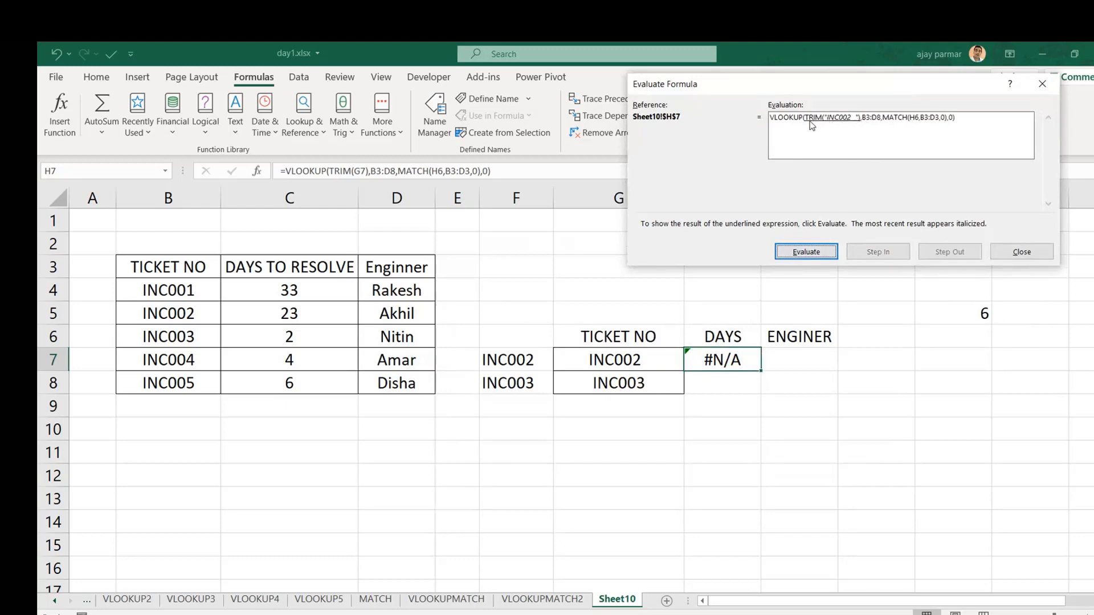
{"action": "left_click", "coordinate": [814, 258]}
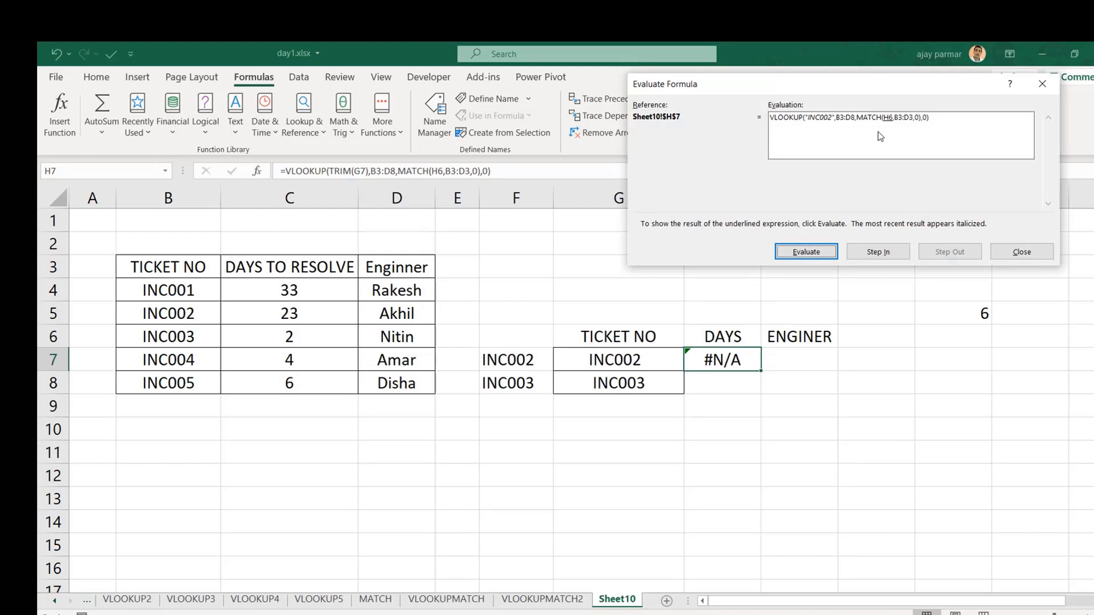
{"action": "left_click", "coordinate": [815, 253]}
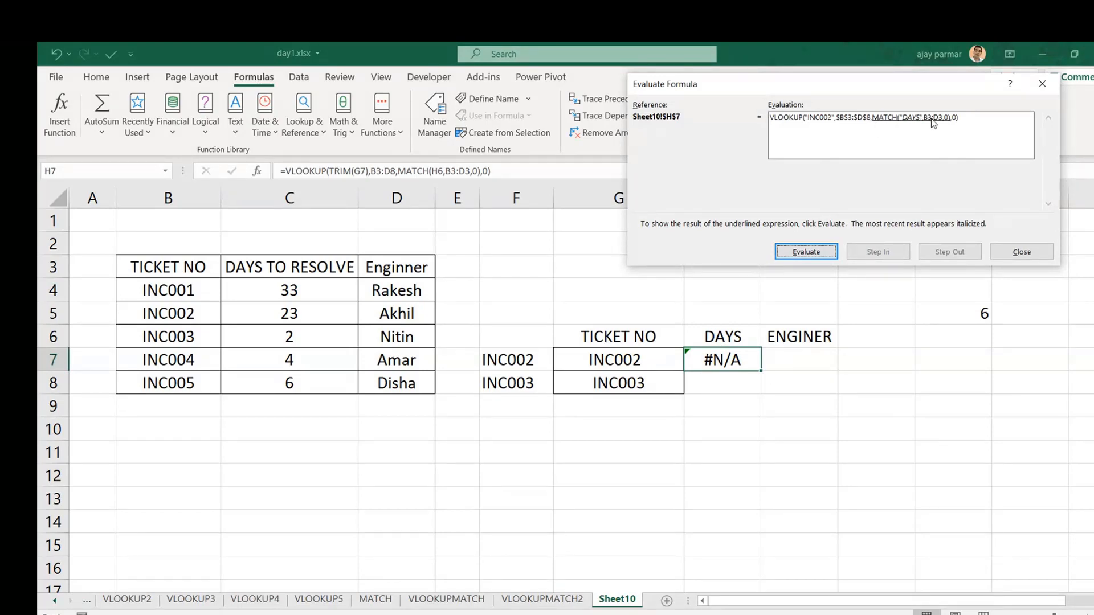
{"action": "left_click", "coordinate": [808, 254]}
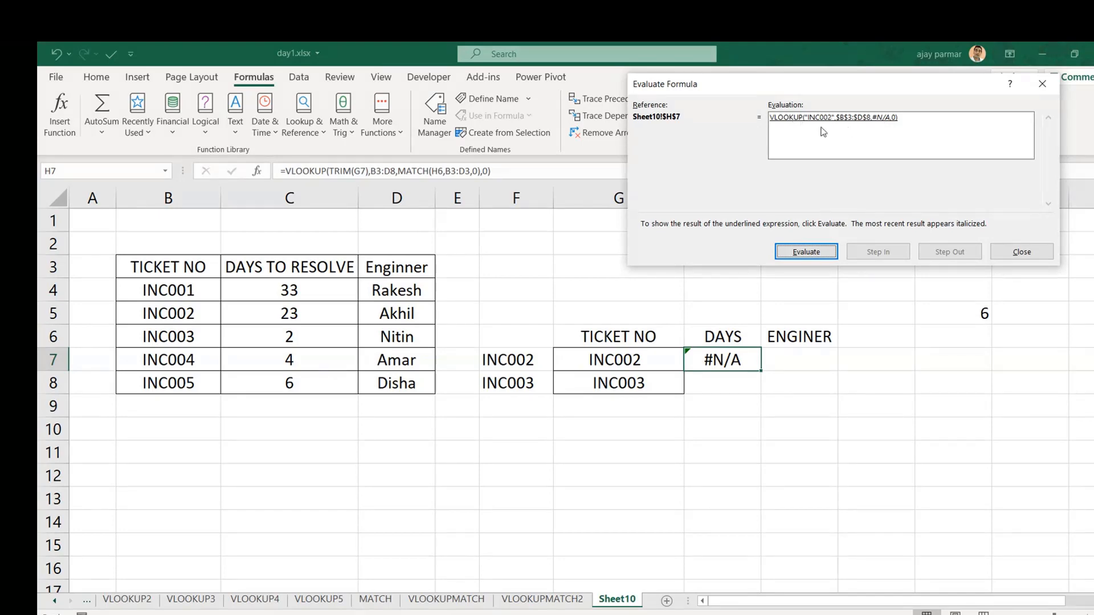
{"action": "left_click", "coordinate": [808, 254]}
Step: Restart the H7 evaluation, go through it again up to the MATCH part to examine its lookup value, and close the evaluation
{"action": "left_click", "coordinate": [808, 254]}
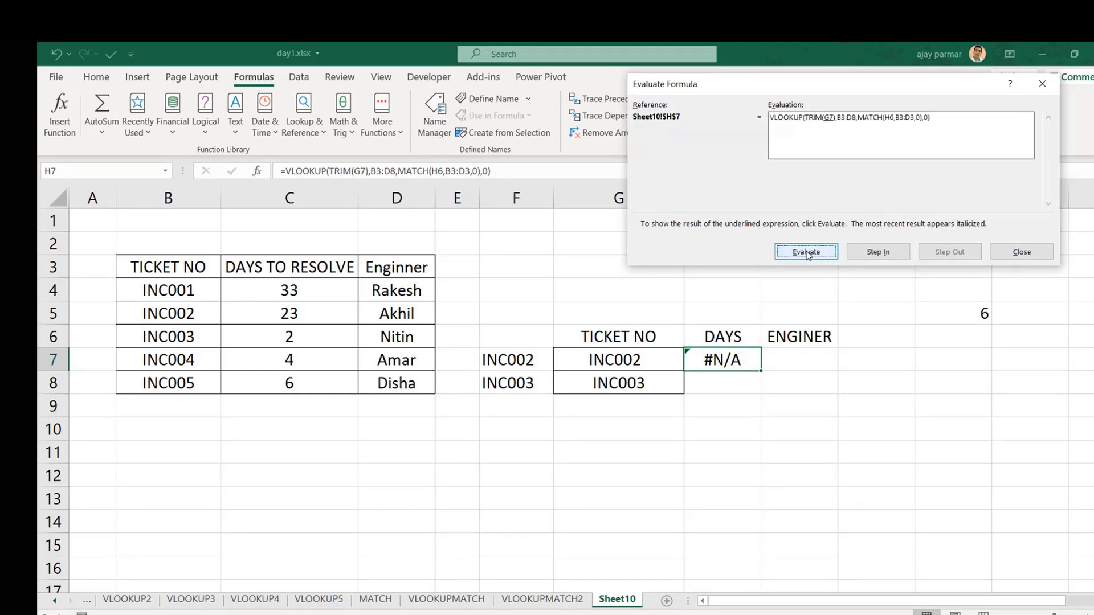
{"action": "left_click", "coordinate": [808, 255]}
{"action": "left_click", "coordinate": [808, 255]}
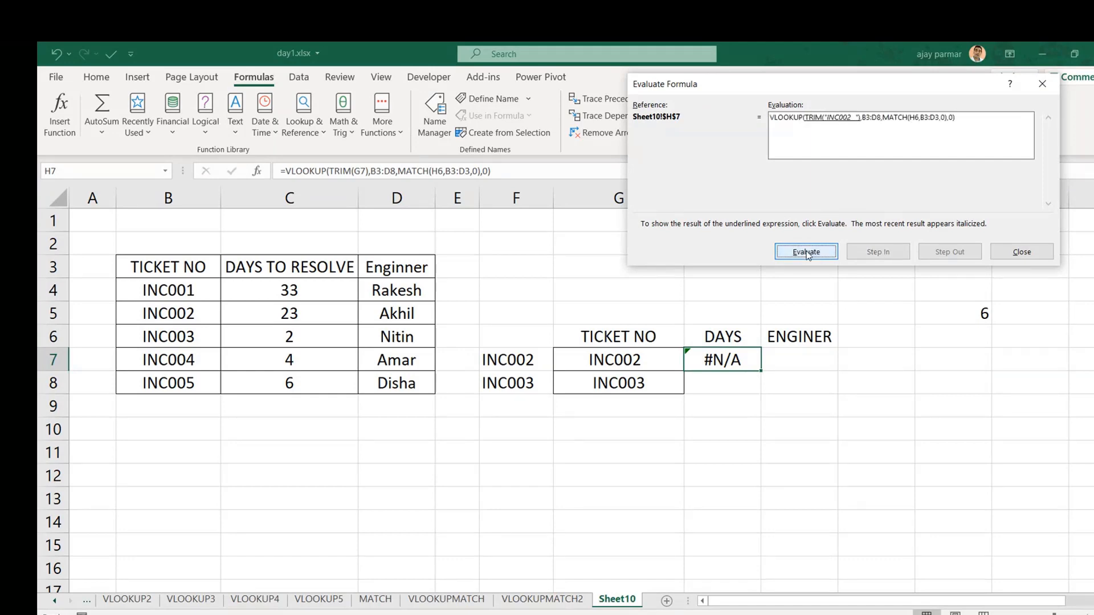
{"action": "left_click", "coordinate": [808, 255]}
{"action": "left_click", "coordinate": [807, 254]}
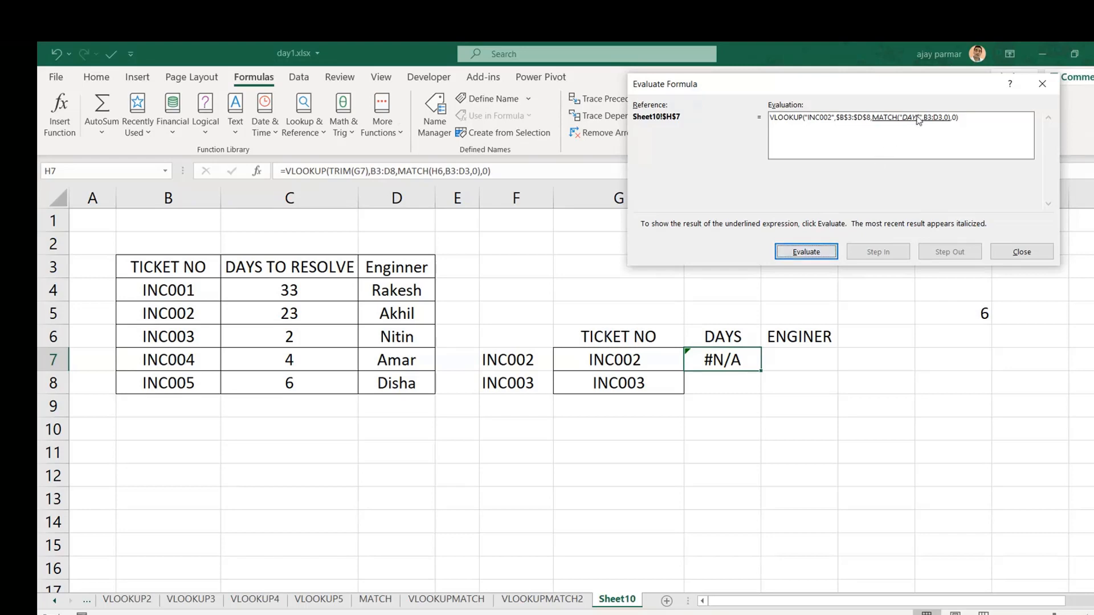
{"action": "left_click", "coordinate": [1019, 254]}
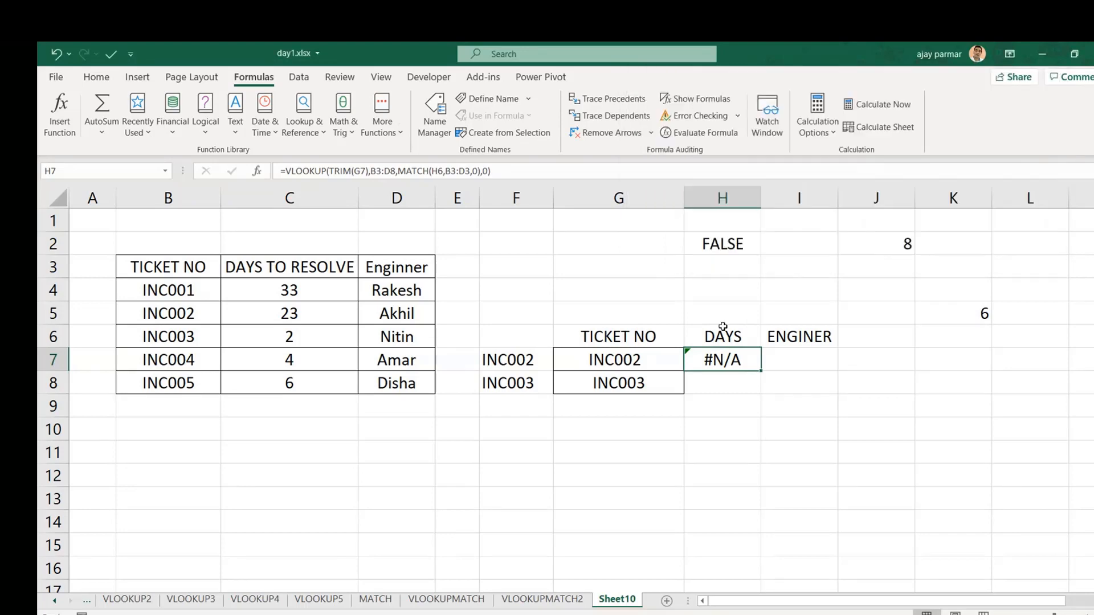
Step: Compare the H6 header with C3, rename the C3 header as DAYS, and check H7
{"action": "left_click", "coordinate": [722, 326]}
{"action": "left_click", "coordinate": [293, 269]}
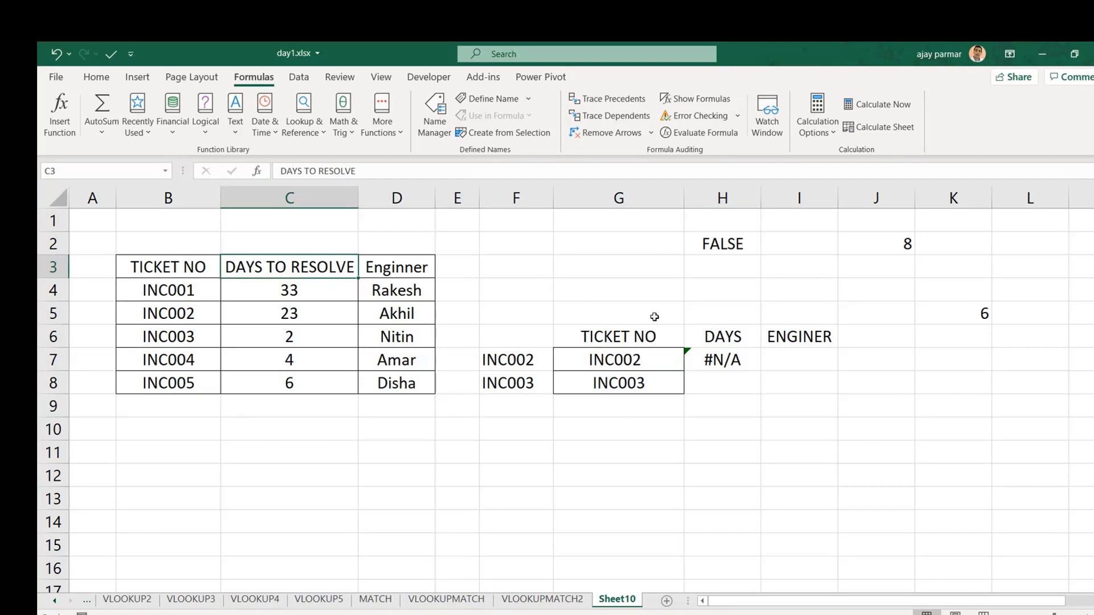
{"action": "left_click", "coordinate": [716, 336]}
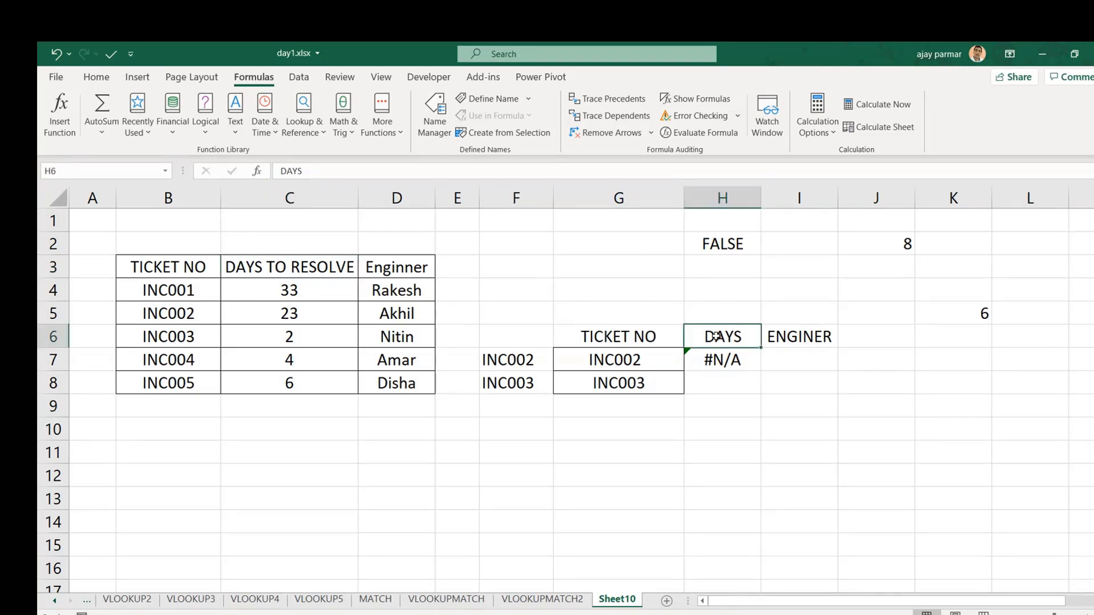
{"action": "left_click", "coordinate": [313, 271]}
{"action": "type", "text": "DAYS"}
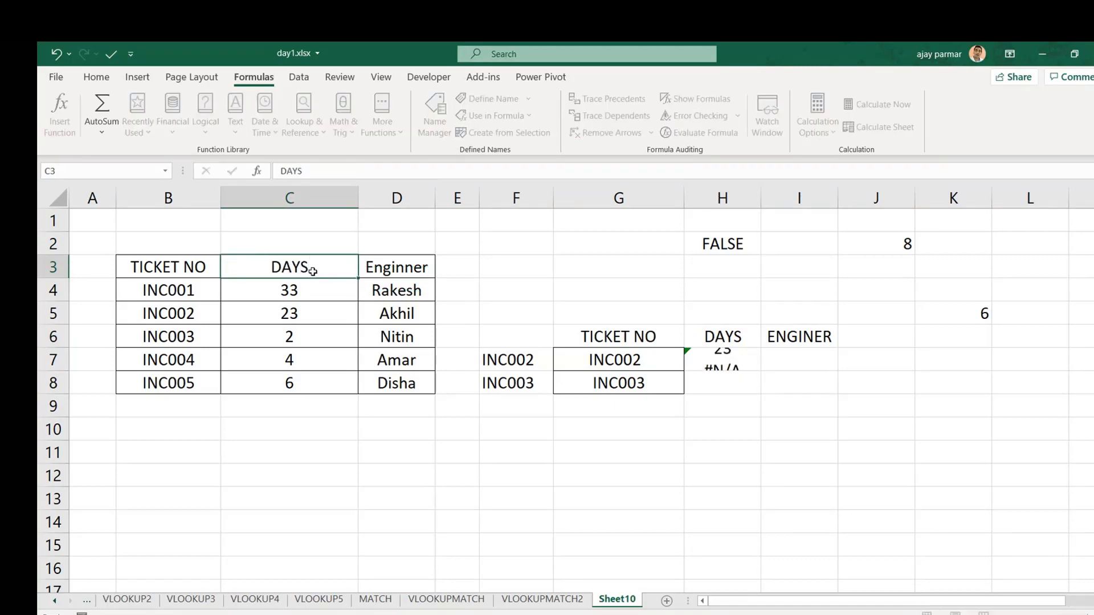
{"action": "key", "text": "Return"}
{"action": "left_click", "coordinate": [708, 357]}
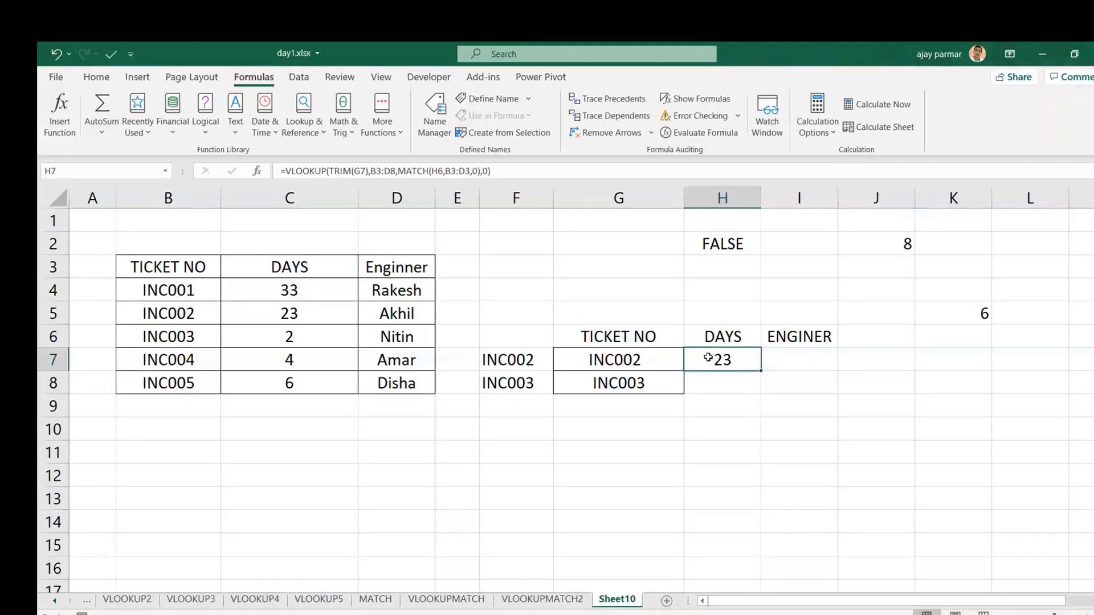
Step: Compare the D3 and I6 headers and correct the spelling in I6 to ENGINNER
{"action": "left_click", "coordinate": [424, 269]}
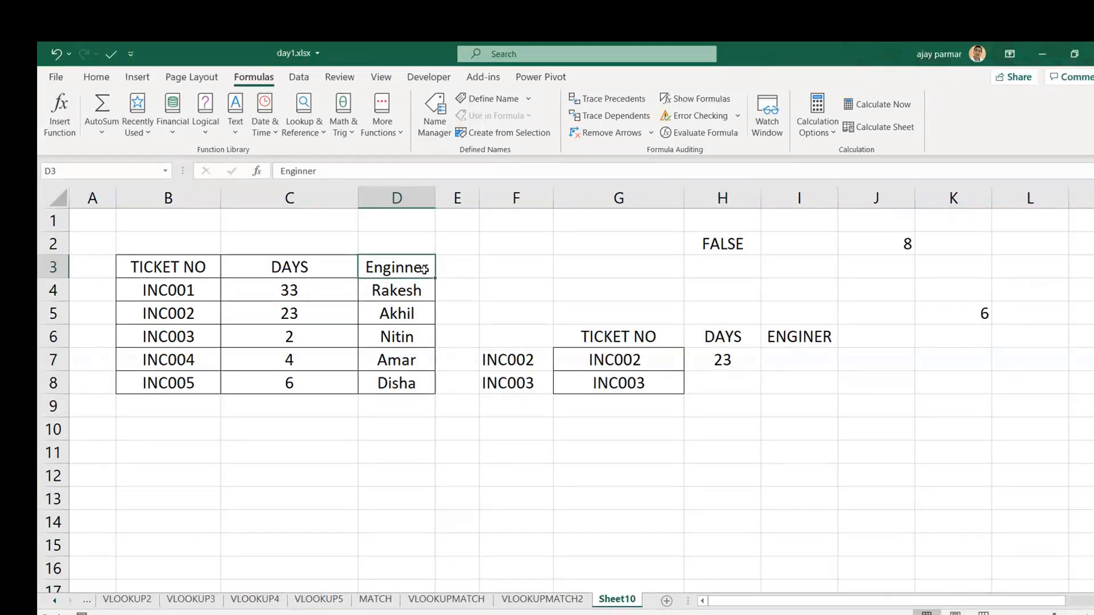
{"action": "left_click", "coordinate": [792, 328]}
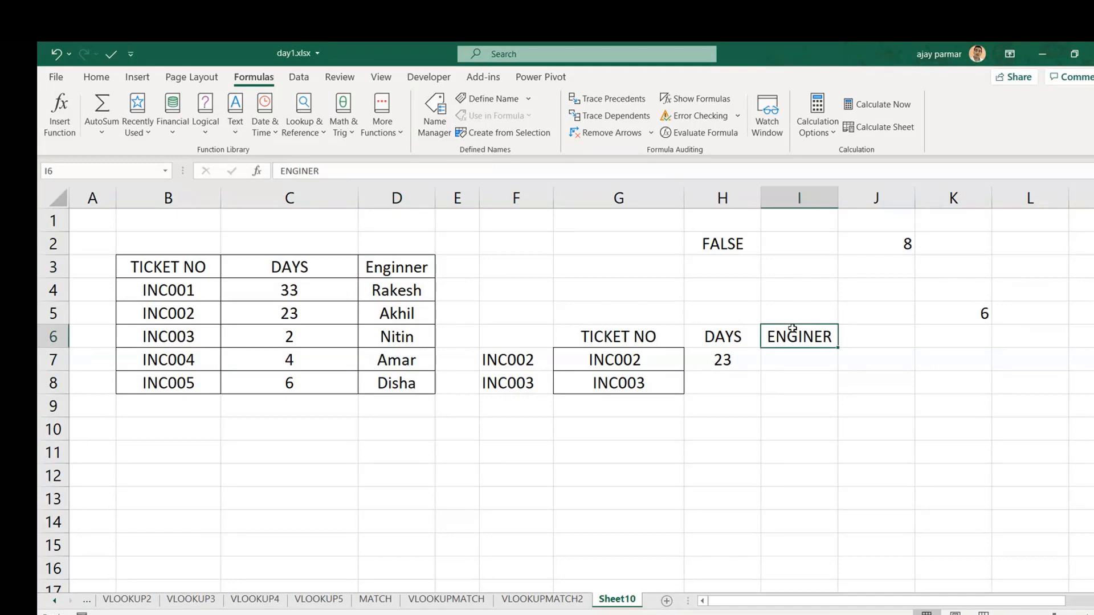
{"action": "left_click", "coordinate": [309, 172]}
{"action": "type", "text": "N"}
{"action": "key", "text": "Return"}
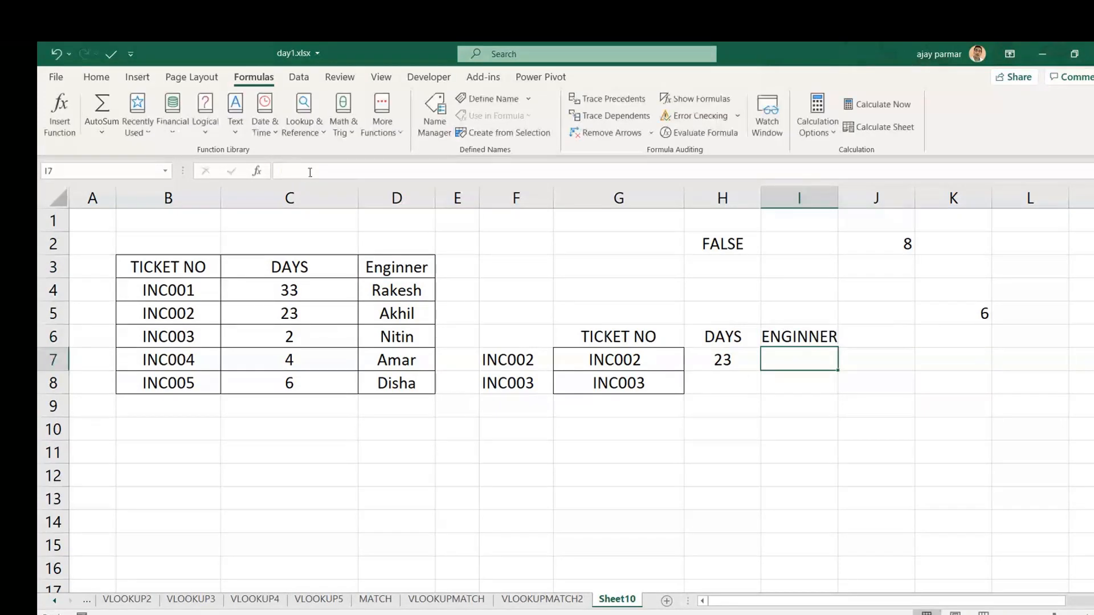
Step: In the H7 formula, lock the TRIM reference as $G7 and the VLOOKUP table array as $B$3:$D$8
{"action": "key", "text": "Left"}
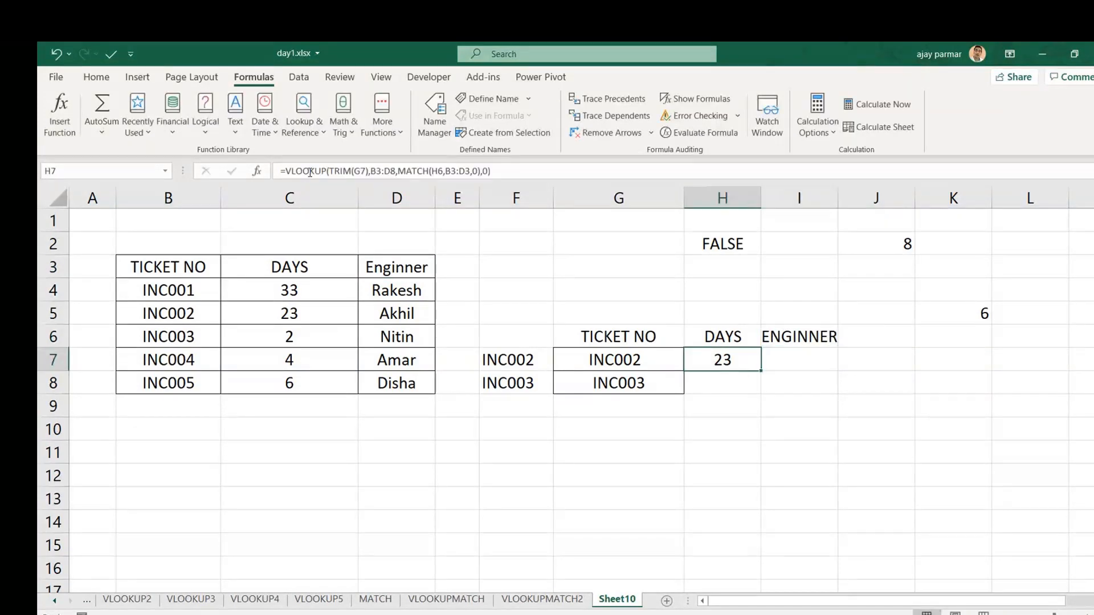
{"action": "left_click", "coordinate": [354, 172]}
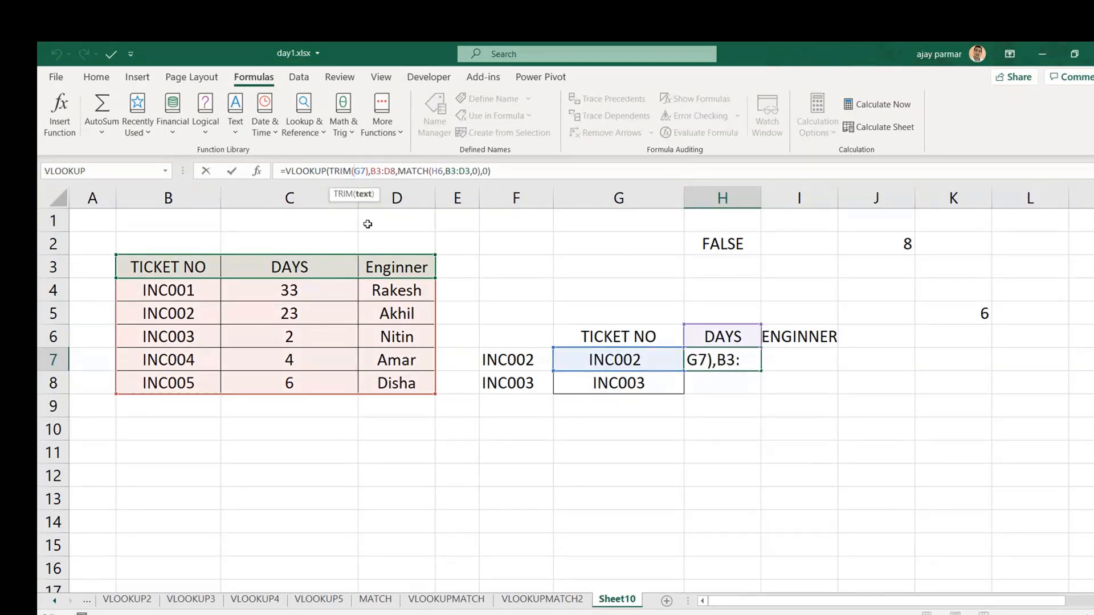
{"action": "type", "text": "$"}
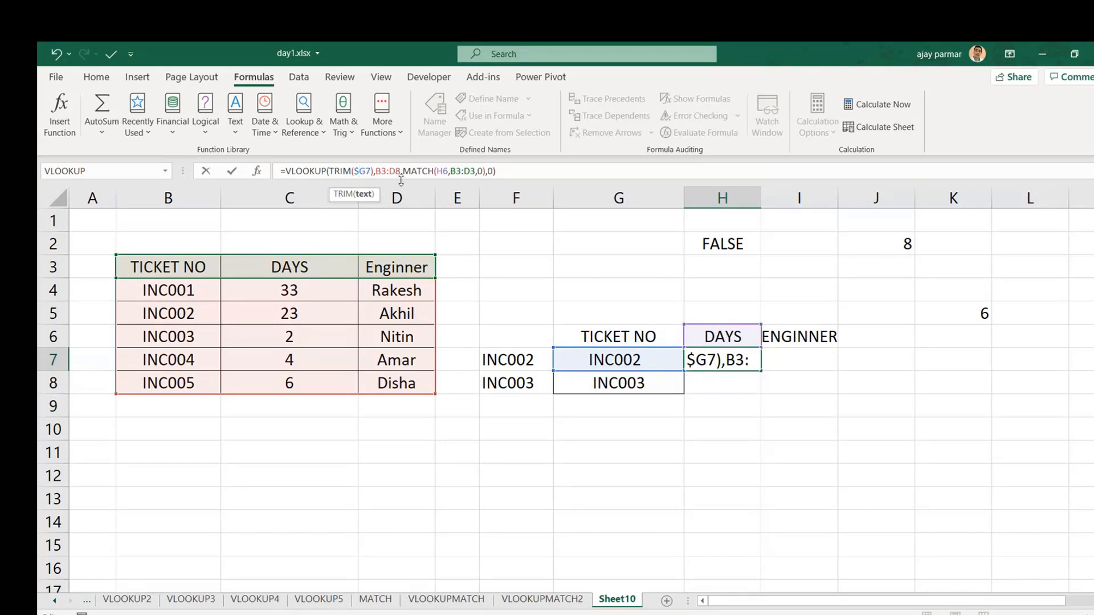
{"action": "left_click", "coordinate": [383, 175]}
{"action": "key", "text": "F4"}
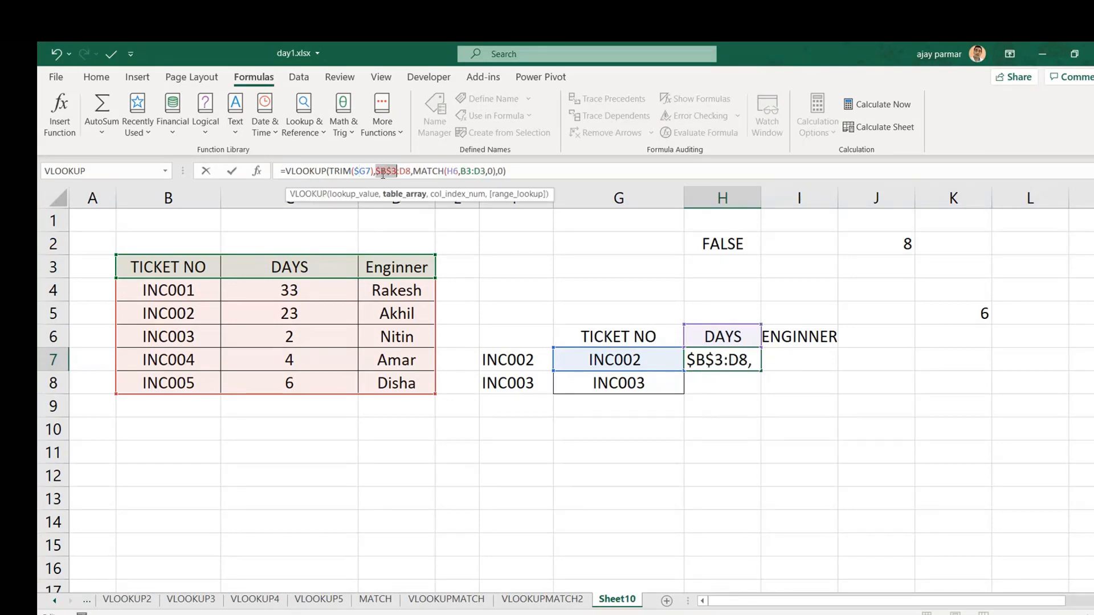
{"action": "left_click", "coordinate": [403, 172]}
{"action": "key", "text": "F4"}
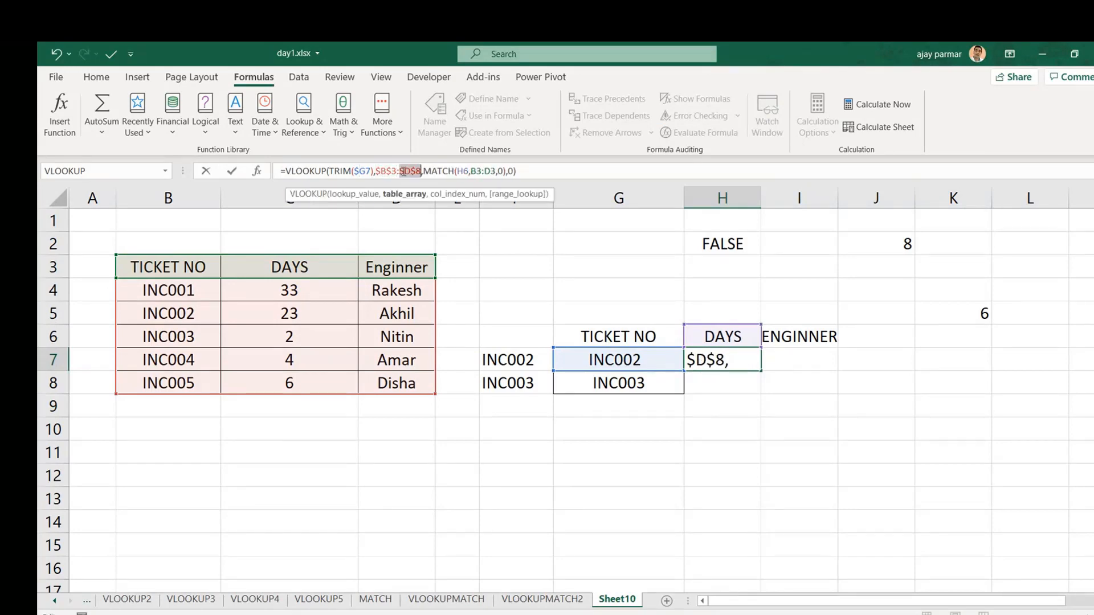
Step: Lock the MATCH references as H$6 and $B$3:$D$3, entering =VLOOKUP(TRIM($G7),$B$3:$D$8,MATCH(H$6,$B$3:$D$3,0),0) in H7
{"action": "left_click", "coordinate": [467, 170]}
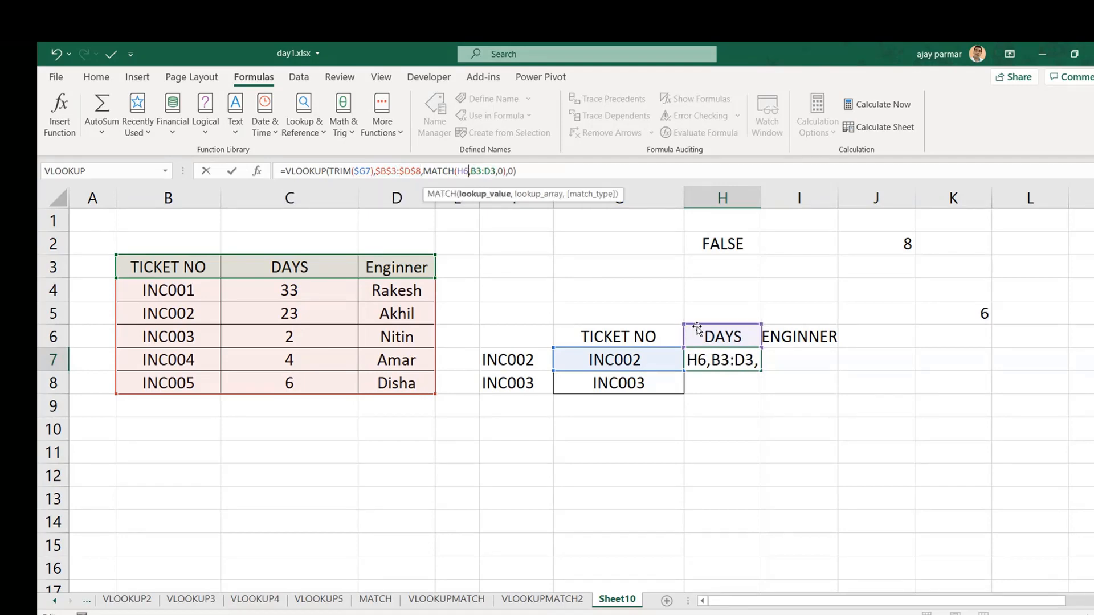
{"action": "key", "text": "F4"}
{"action": "key", "text": "F4"}
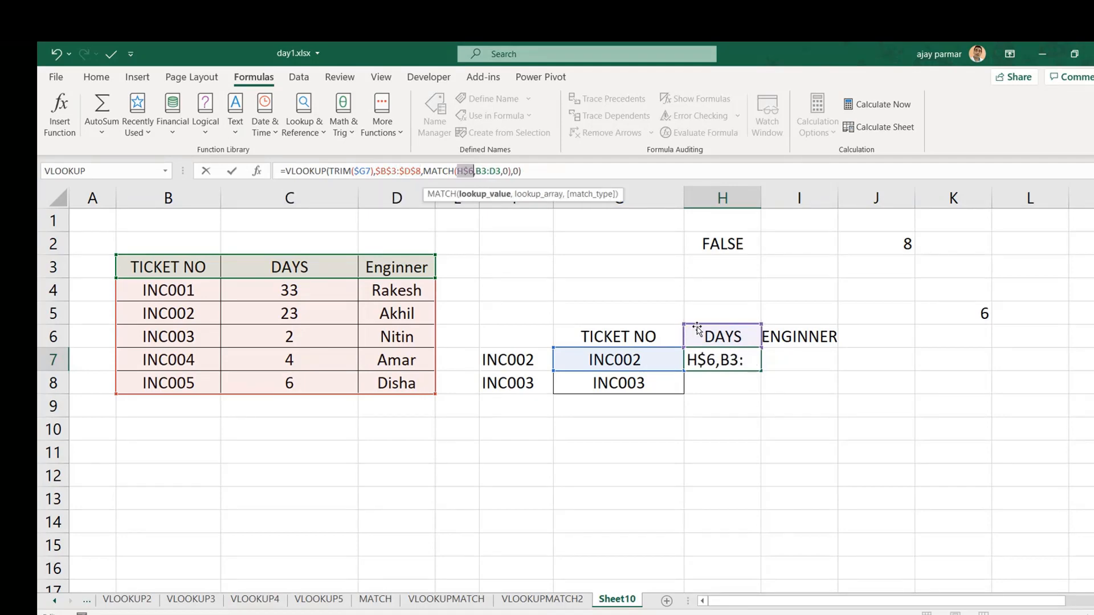
{"action": "left_click", "coordinate": [484, 172]}
{"action": "key", "text": "F4"}
{"action": "left_click", "coordinate": [504, 172]}
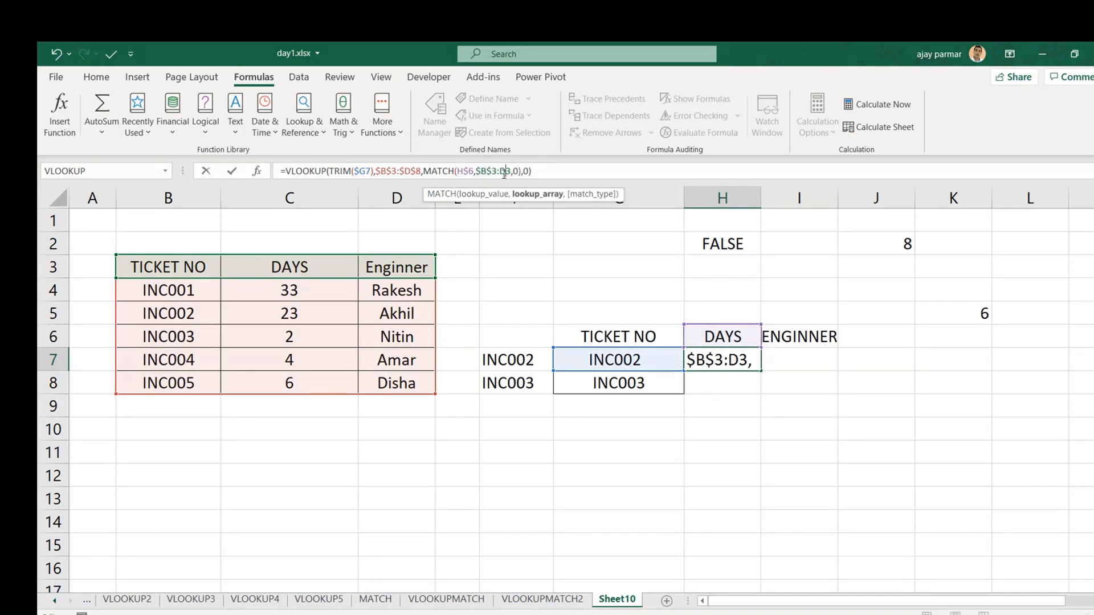
{"action": "key", "text": "F4"}
{"action": "key", "text": "Return"}
Step: Copy the H7 formula into I7, H8 and I8 to fill the days and engineer results for both tickets
{"action": "key", "text": "Up"}
{"action": "key", "text": "Right"}
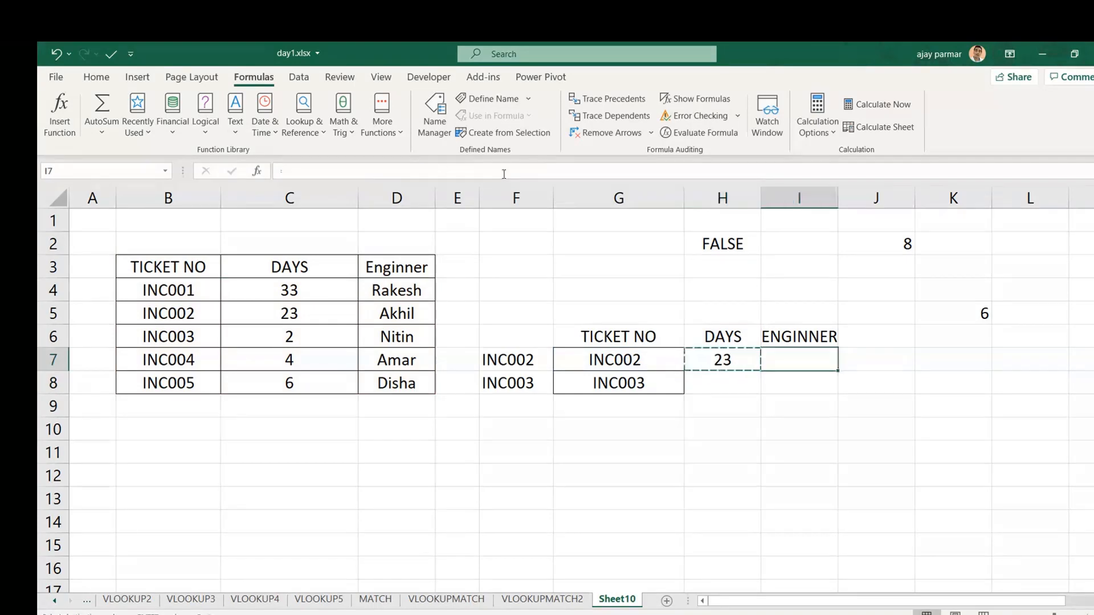
{"action": "key", "text": "ctrl+Down"}
{"action": "key", "text": "Left"}
{"action": "key", "text": "ctrl+Up"}
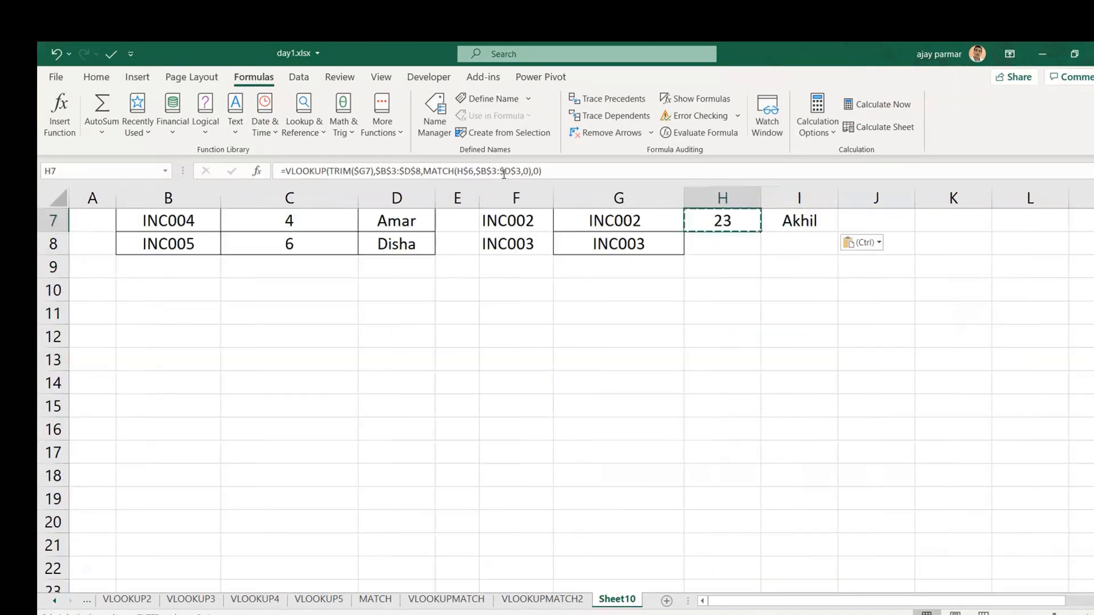
{"action": "key", "text": "Down"}
{"action": "key", "text": "ctrl+v"}
{"action": "key", "text": "Right"}
{"action": "key", "text": "ctrl+v"}
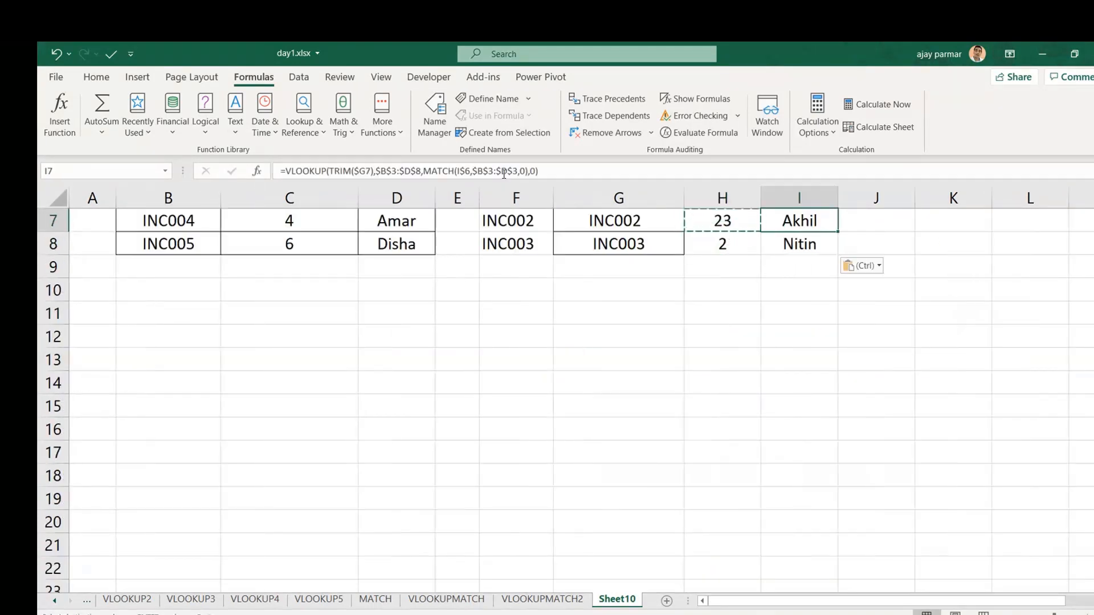
{"action": "key", "text": "ctrl+Up"}
{"action": "key", "text": "ctrl+Up"}
Step: Enter a sample full name in capital letters, first name and surname, in cell G11
{"action": "left_click", "coordinate": [500, 445]}
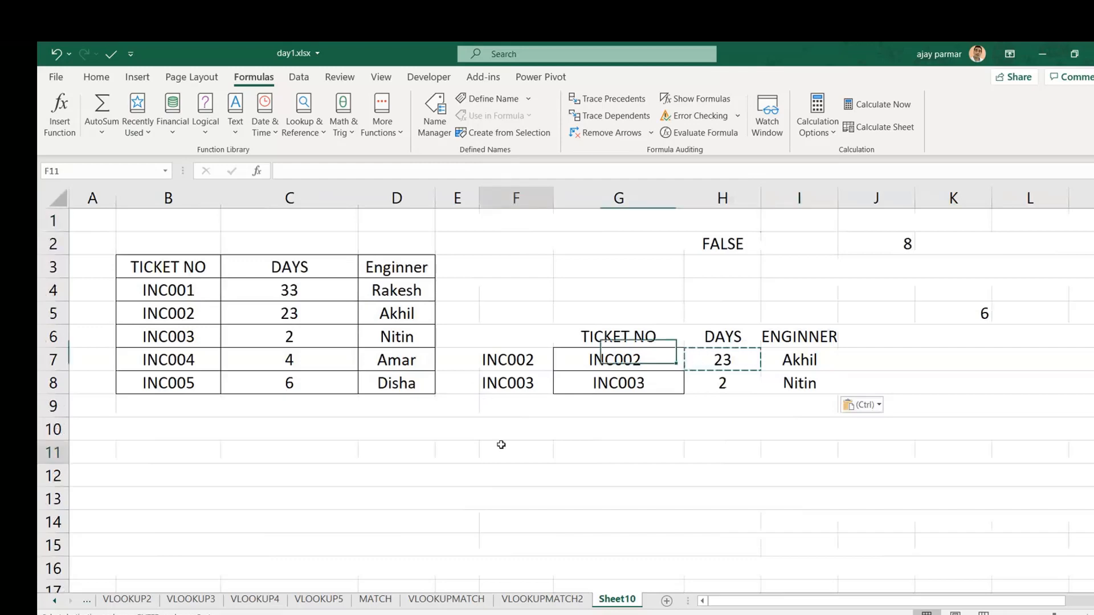
{"action": "left_click", "coordinate": [611, 454]}
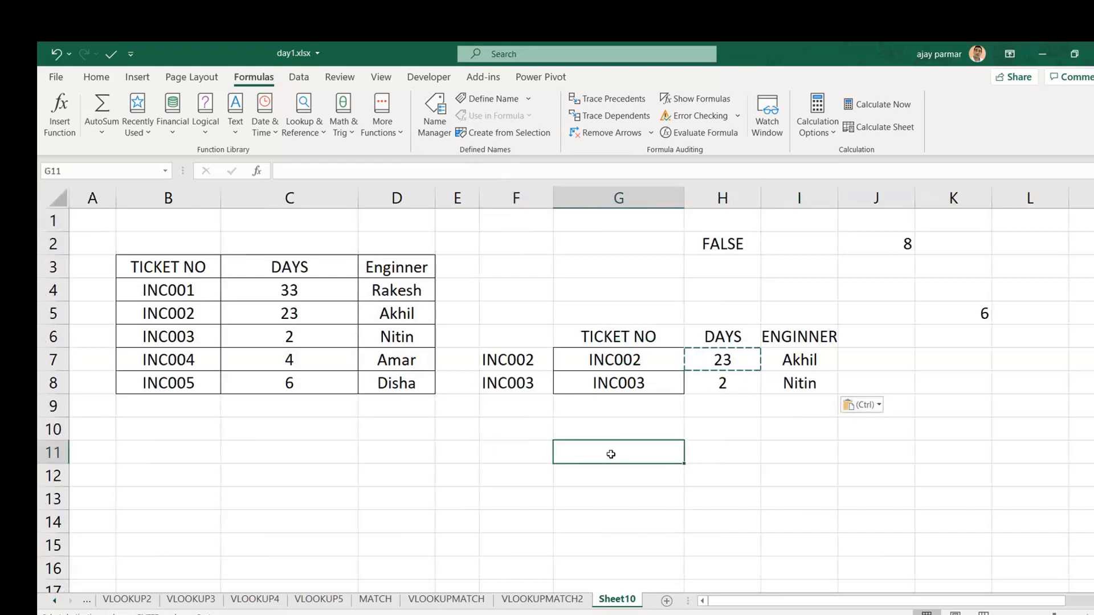
{"action": "type", "text": "MANI"}
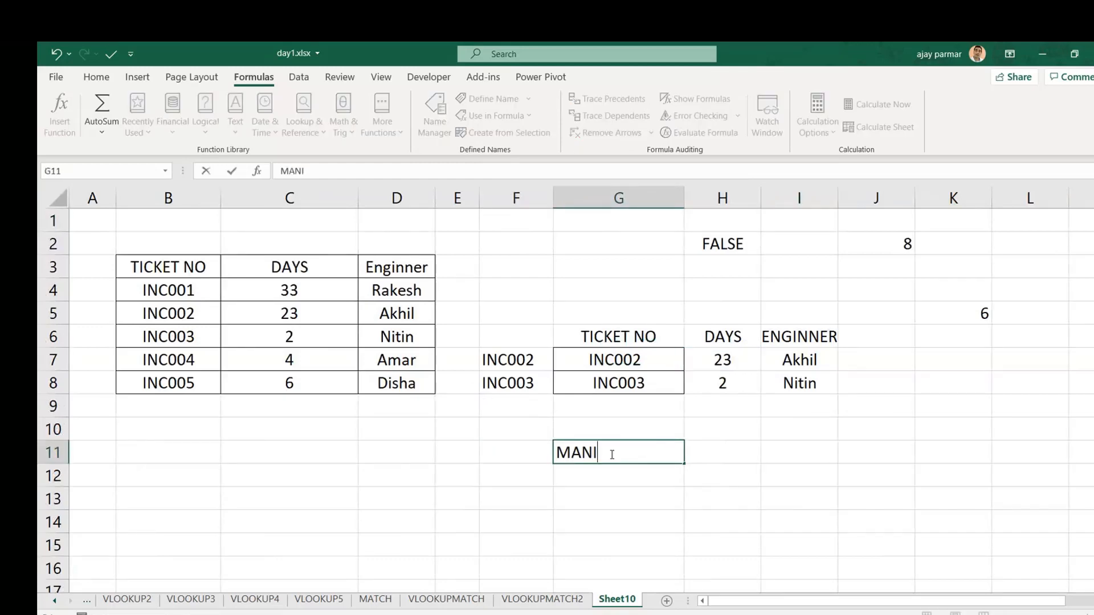
{"action": "type", "text": "SH GUPTA"}
{"action": "key", "text": "Return"}
Step: Enter =TRIM(G11) in cell I12 and go back to the name in G11
{"action": "key", "text": "Right"}
{"action": "key", "text": "Right"}
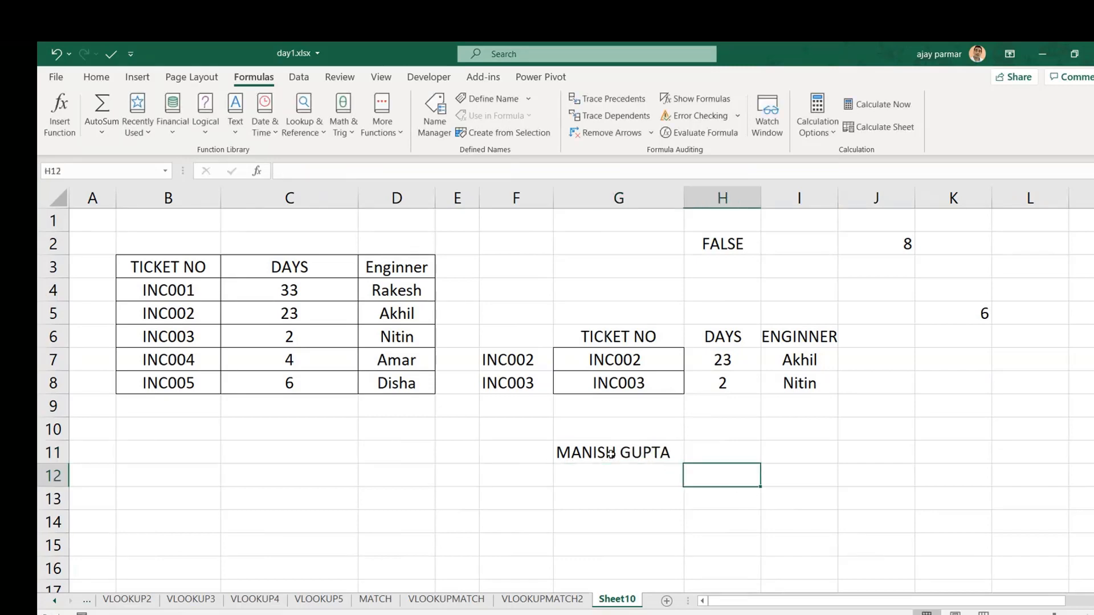
{"action": "type", "text": "=TRIM("}
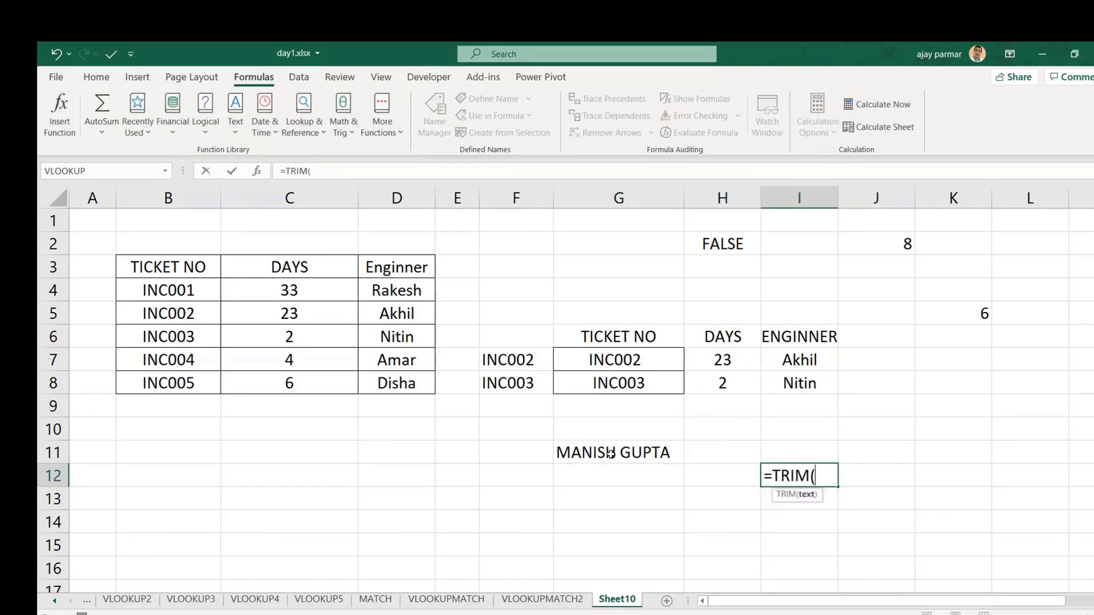
{"action": "key", "text": "Left"}
{"action": "key", "text": "Up"}
{"action": "key", "text": "Left"}
{"action": "key", "text": "Return"}
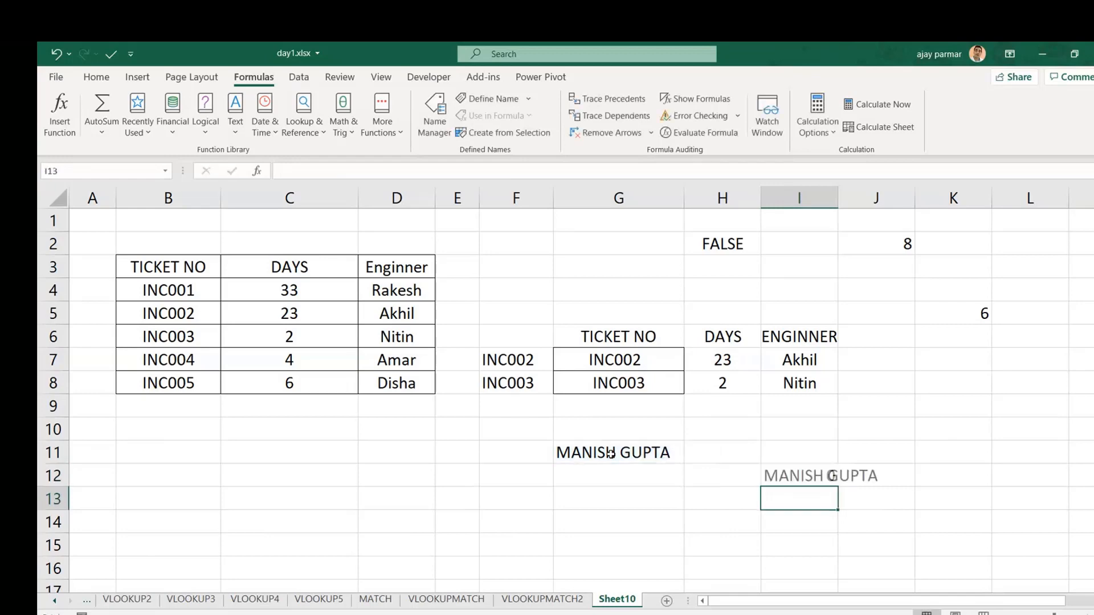
{"action": "key", "text": "Up"}
{"action": "key", "text": "Left"}
{"action": "key", "text": "Left"}
{"action": "key", "text": "Up"}
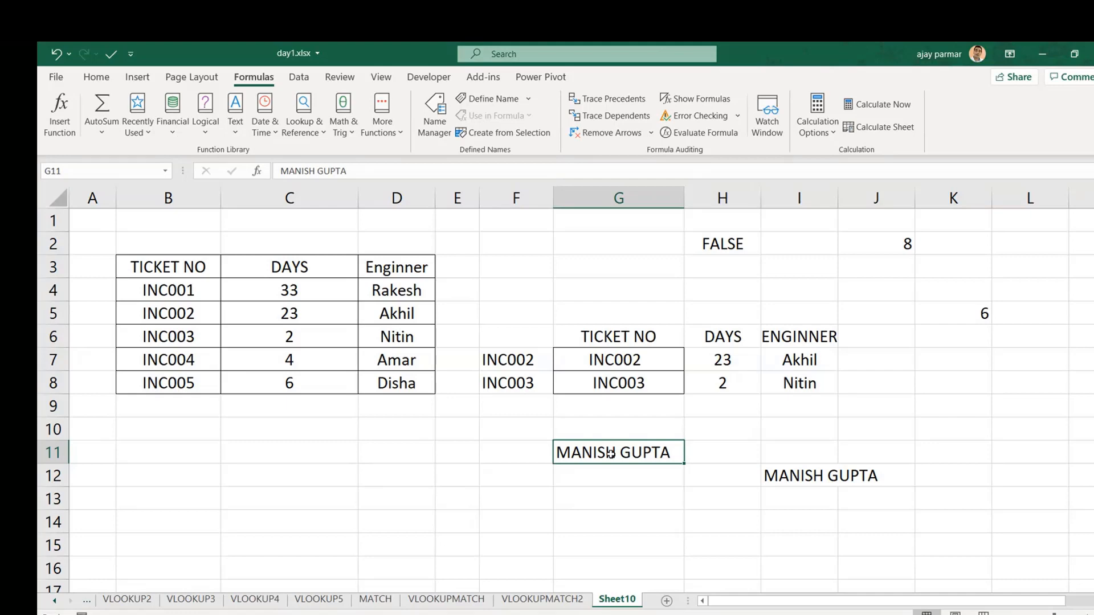
Step: Enter the sample full name in G13 in capital letters, with several spaces between first name and surname
{"action": "left_click", "coordinate": [601, 484]}
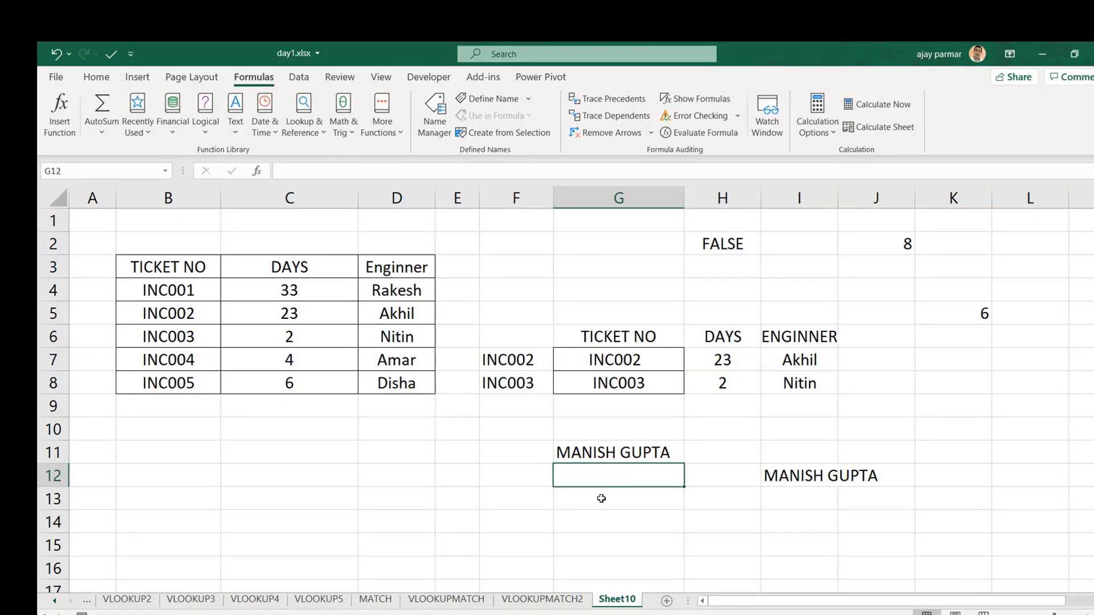
{"action": "left_click", "coordinate": [601, 498]}
{"action": "type", "text": "MANISH     "}
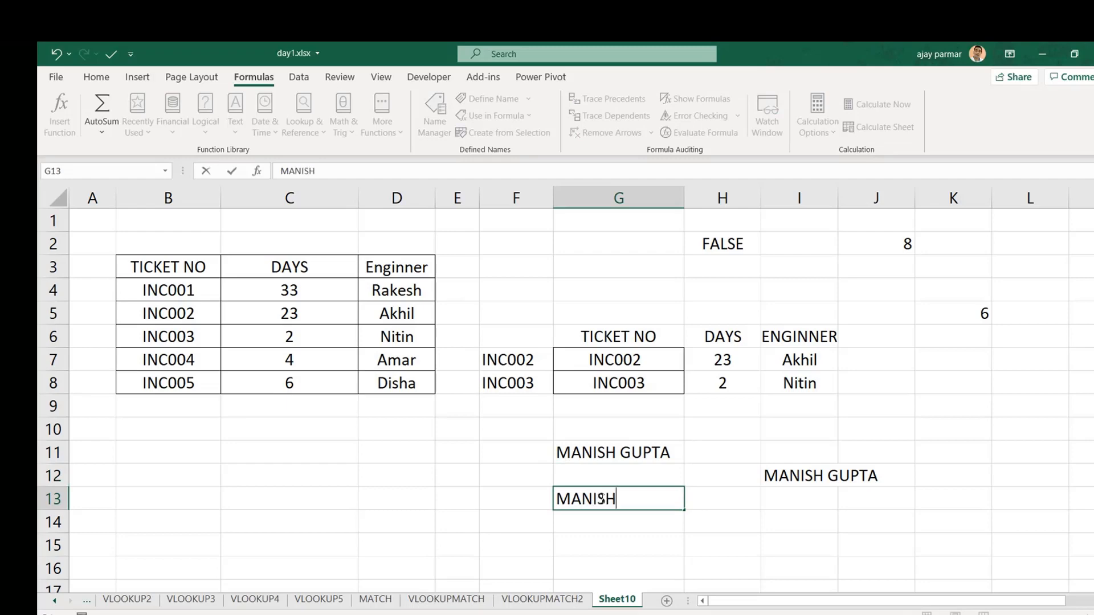
{"action": "type", "text": "GUPTA"}
{"action": "key", "text": "Return"}
Step: Enter =TRIM(G13) in cell I14
{"action": "key", "text": "Right"}
{"action": "key", "text": "Right"}
{"action": "type", "text": "=TRIM("}
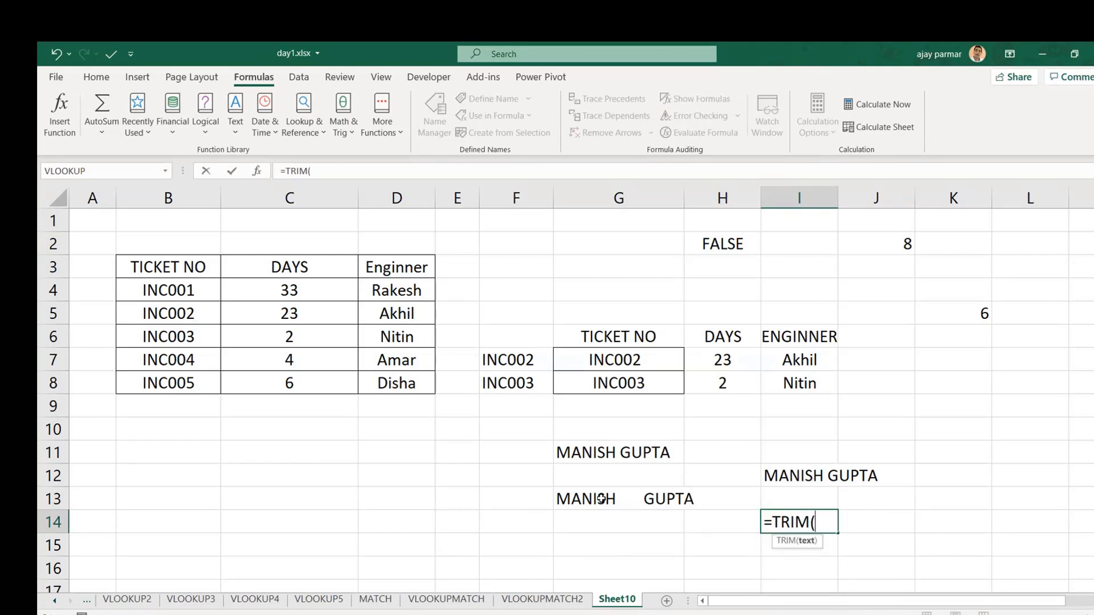
{"action": "left_click", "coordinate": [601, 499]}
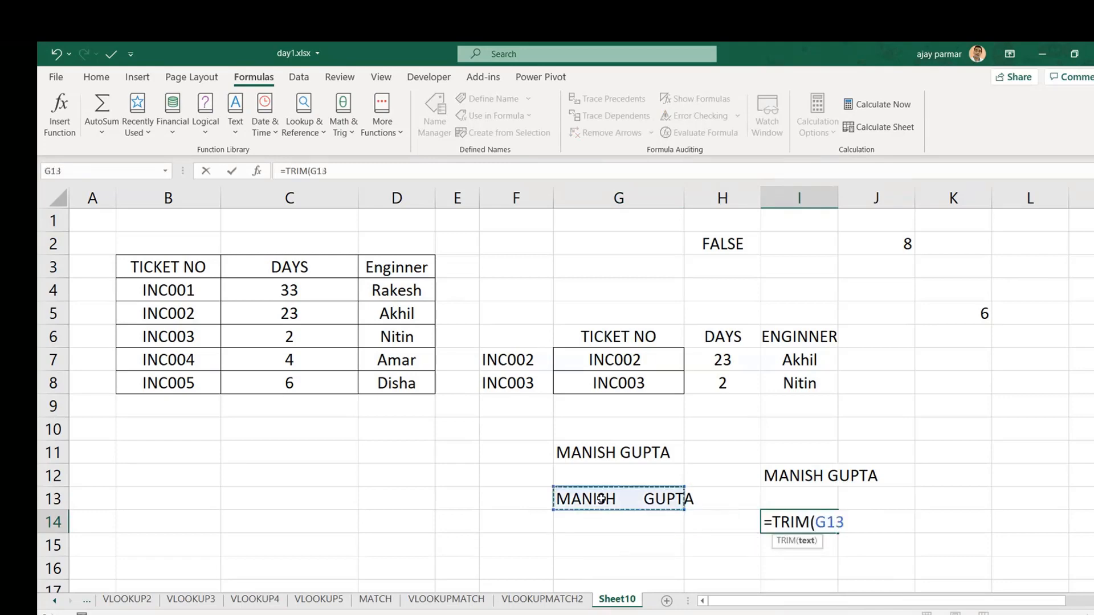
{"action": "key", "text": "ctrl+Return"}
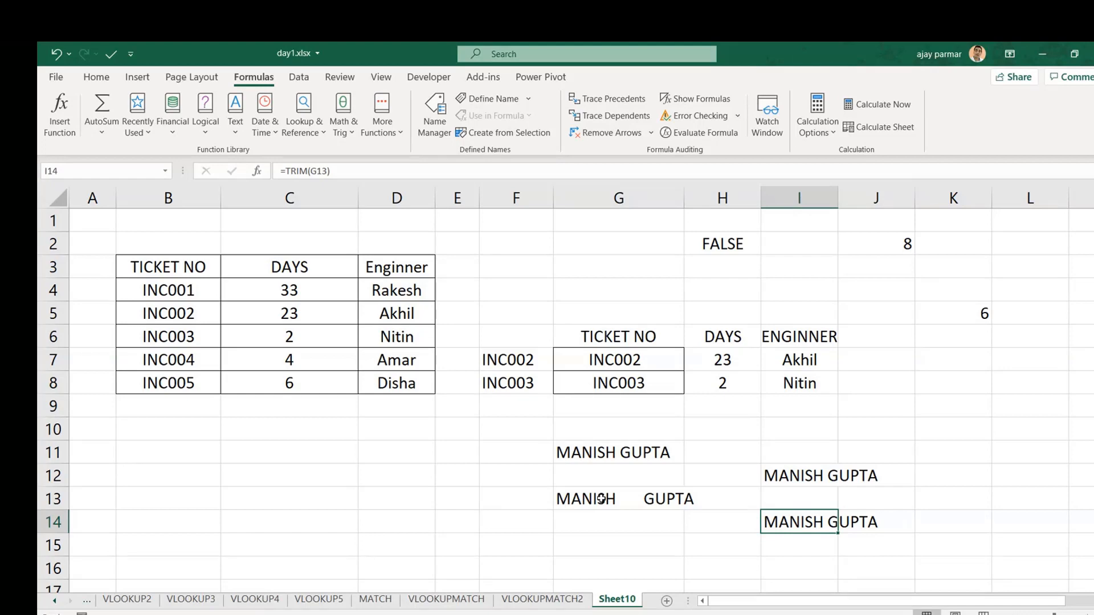
Step: Narrow the DAYS column C of the ticket table to roughly half its width
{"action": "left_click", "coordinate": [491, 466]}
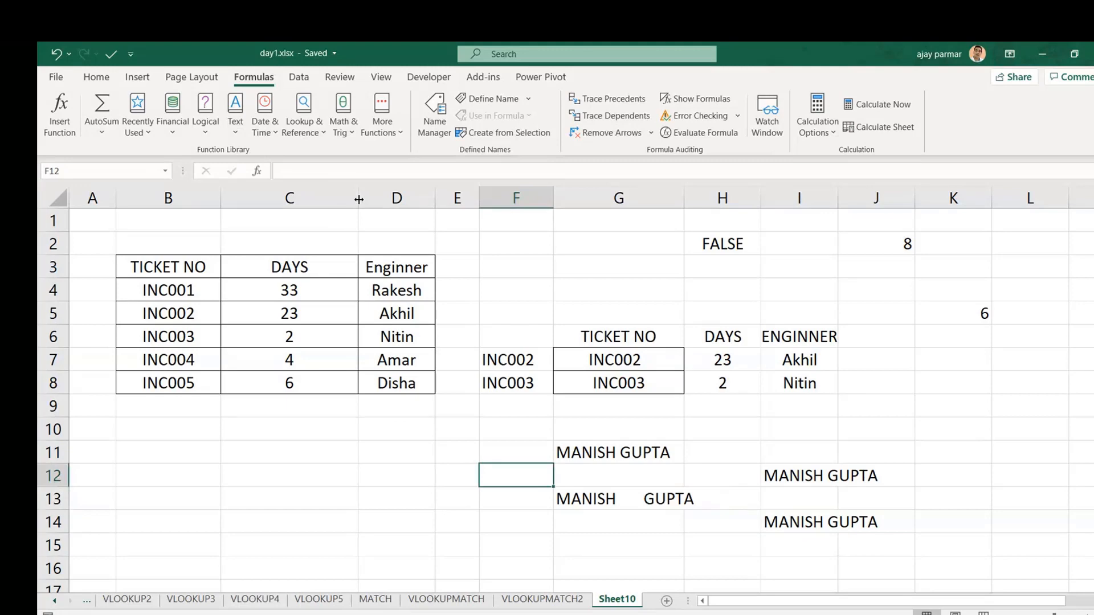
{"action": "left_click_drag", "start_coordinate": [359, 199], "coordinate": [283, 199]}
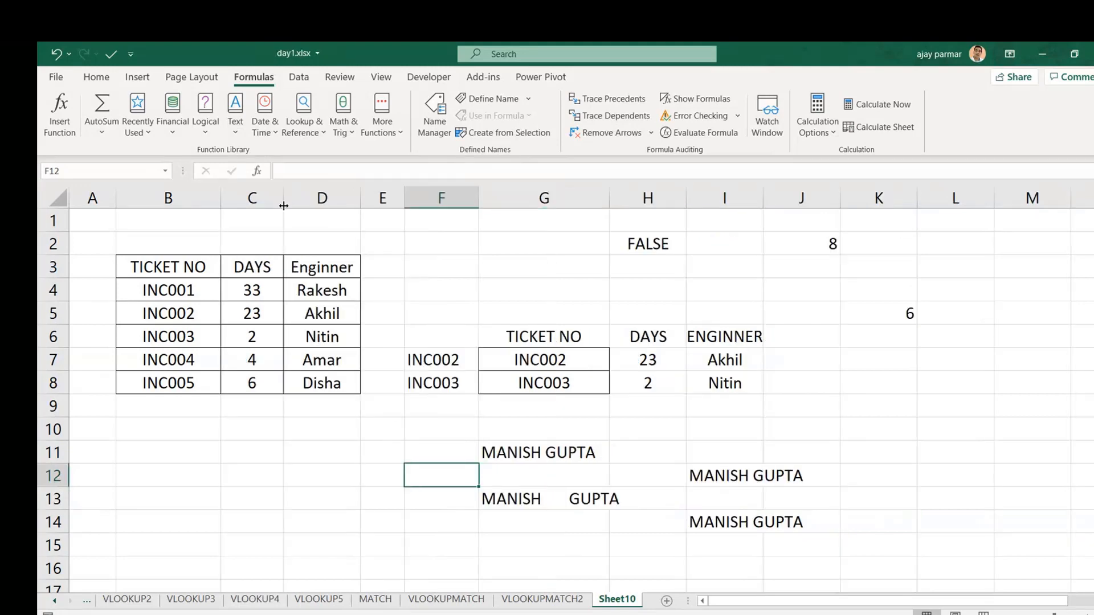
{"action": "left_click", "coordinate": [301, 464]}
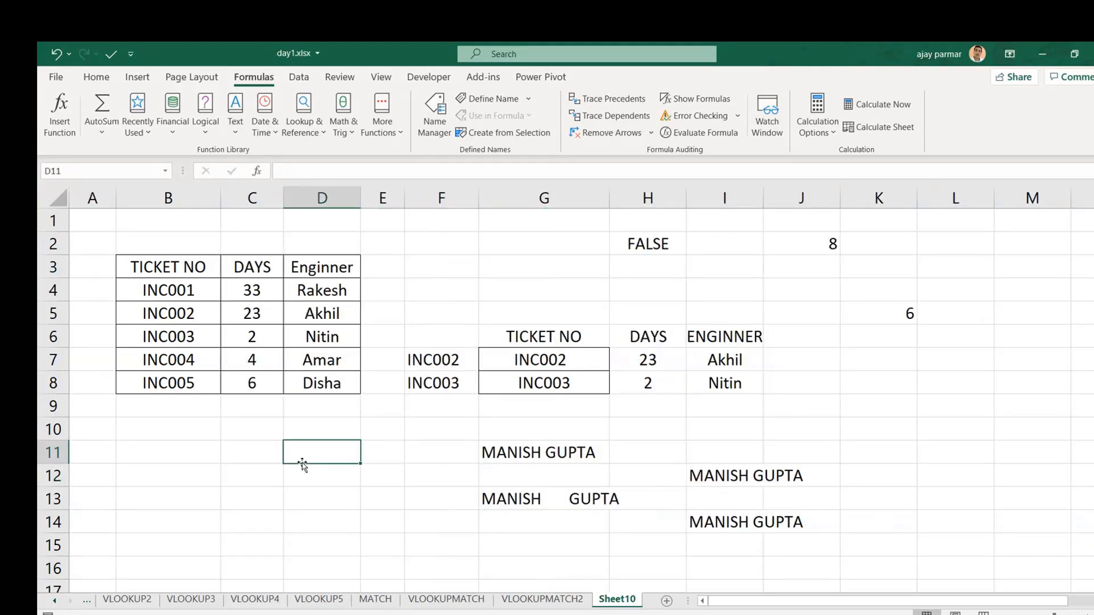
Step: Add trailing spaces after INC002 in cell B5 of the ticket table
{"action": "left_click", "coordinate": [173, 292]}
{"action": "key", "text": "shift+Down"}
{"action": "key", "text": "shift+Down"}
{"action": "key", "text": "shift+Down"}
{"action": "key", "text": "shift+Down"}
{"action": "key", "text": "Down"}
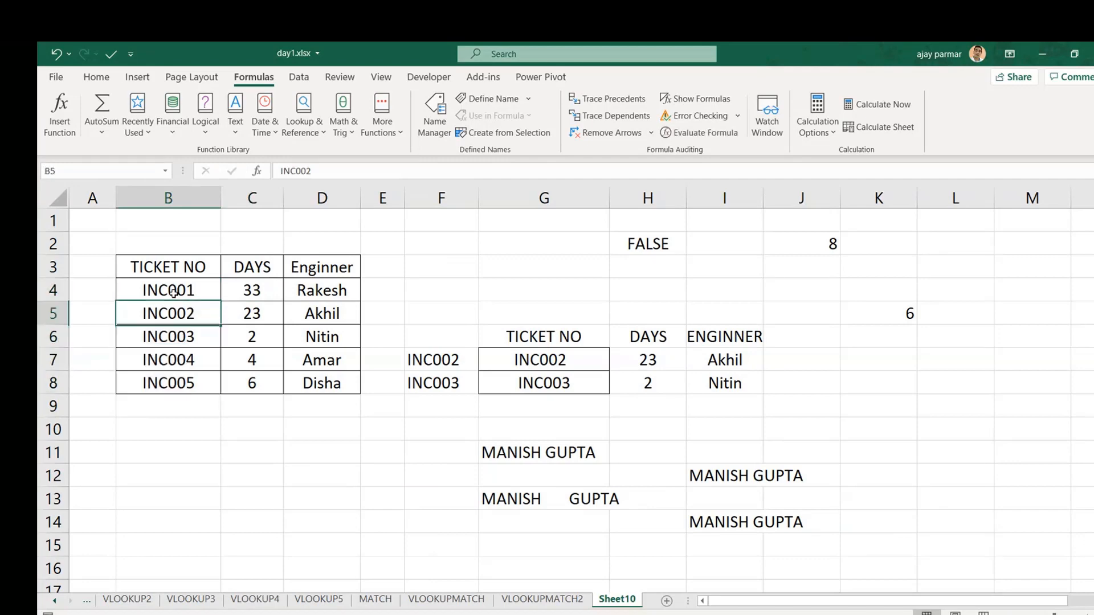
{"action": "key", "text": "Up"}
{"action": "key", "text": "Down"}
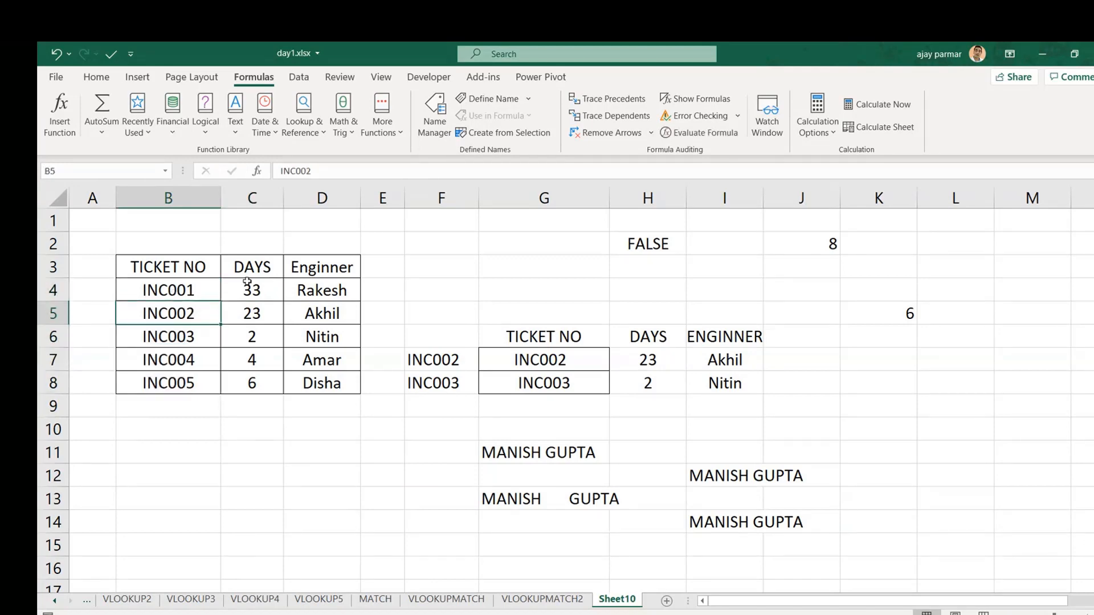
{"action": "left_click", "coordinate": [344, 170]}
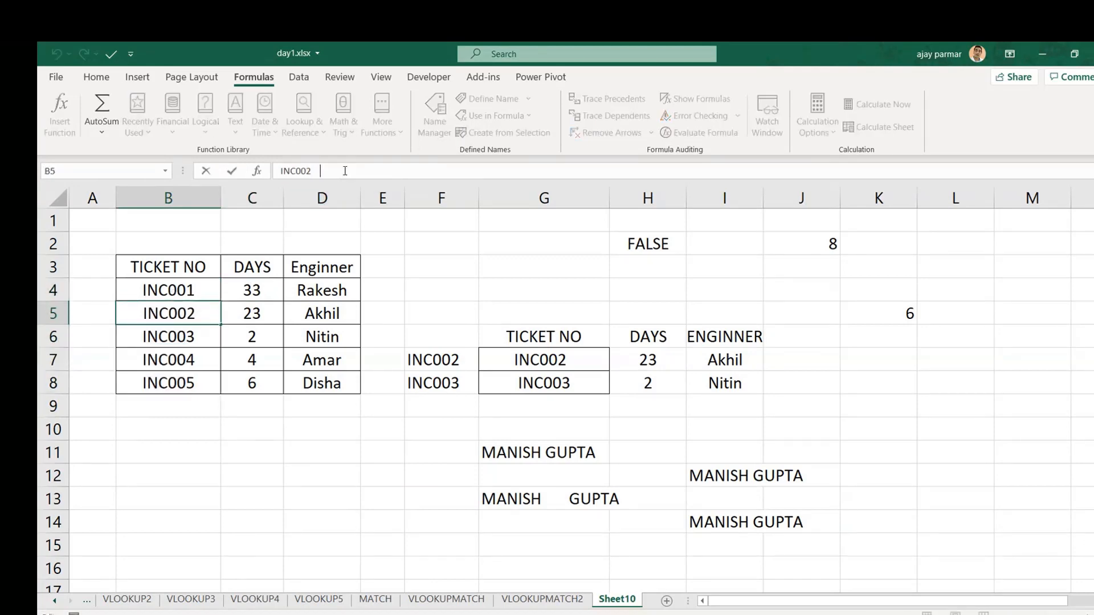
{"action": "key", "text": "Return"}
Step: Examine the H7 lookup formula and compare the ticket number in G7 with the source entry in B5
{"action": "key", "text": "Right"}
{"action": "key", "text": "Right"}
{"action": "key", "text": "Right"}
{"action": "key", "text": "Right"}
{"action": "key", "text": "Right"}
{"action": "key", "text": "Right"}
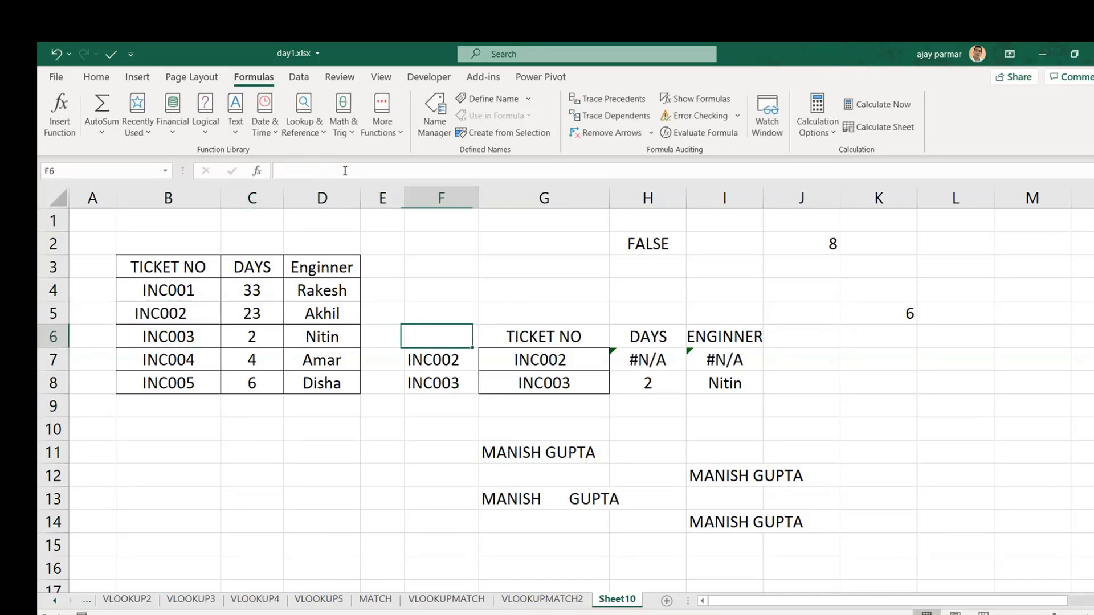
{"action": "key", "text": "Down"}
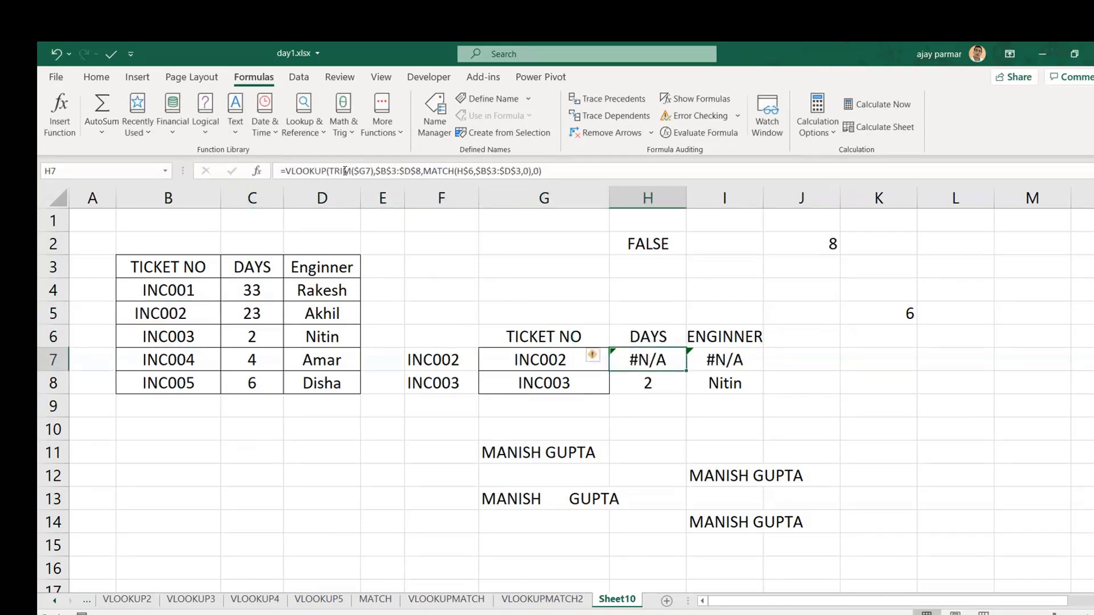
{"action": "left_click", "coordinate": [542, 363]}
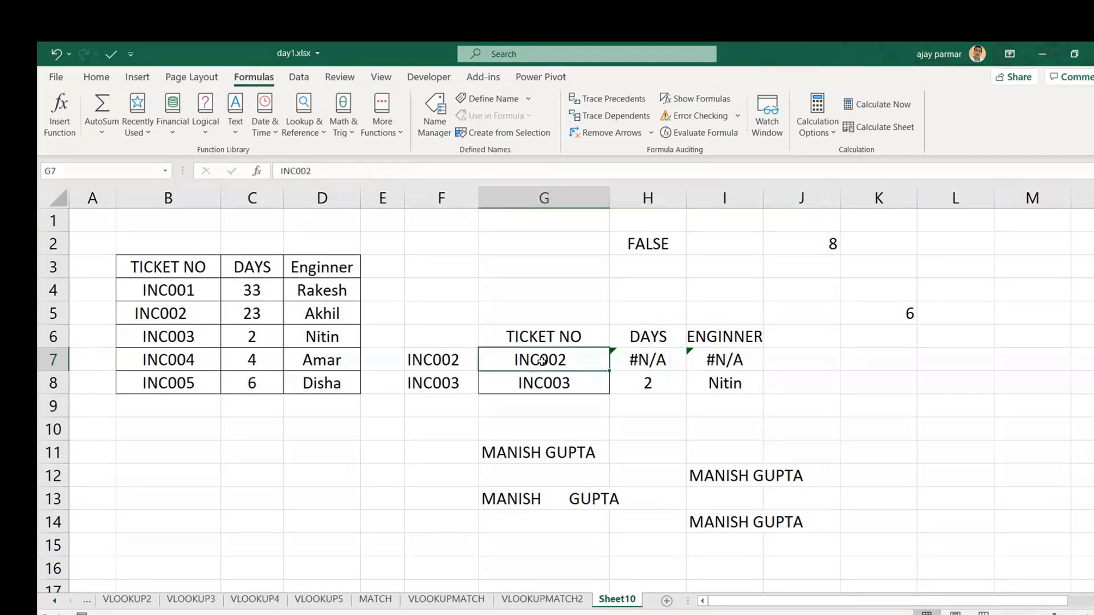
{"action": "left_click", "coordinate": [174, 340]}
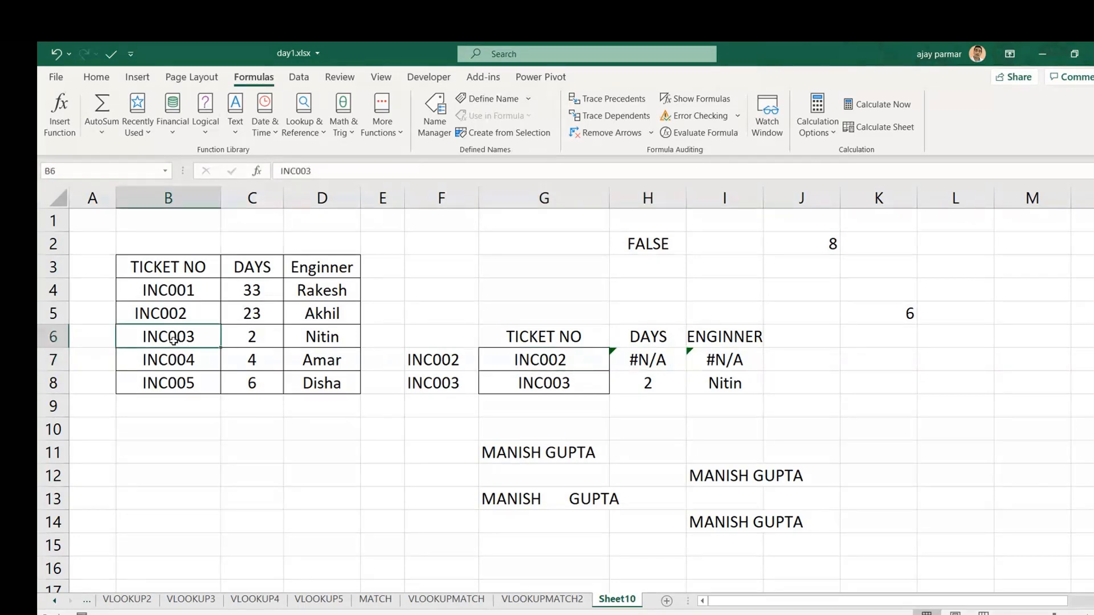
{"action": "left_click", "coordinate": [163, 316]}
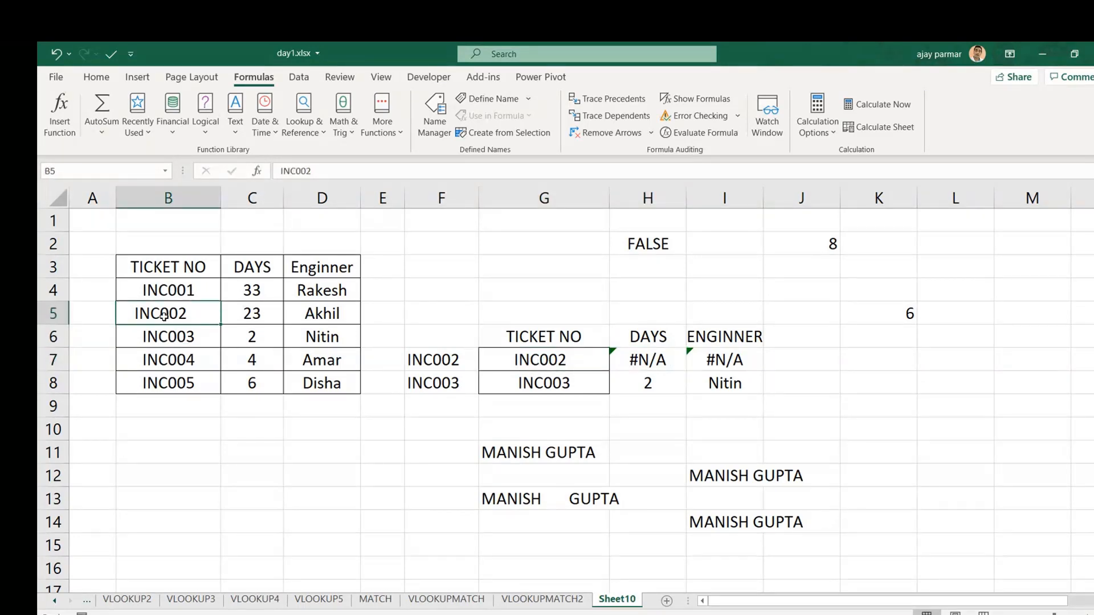
{"action": "left_click", "coordinate": [653, 367]}
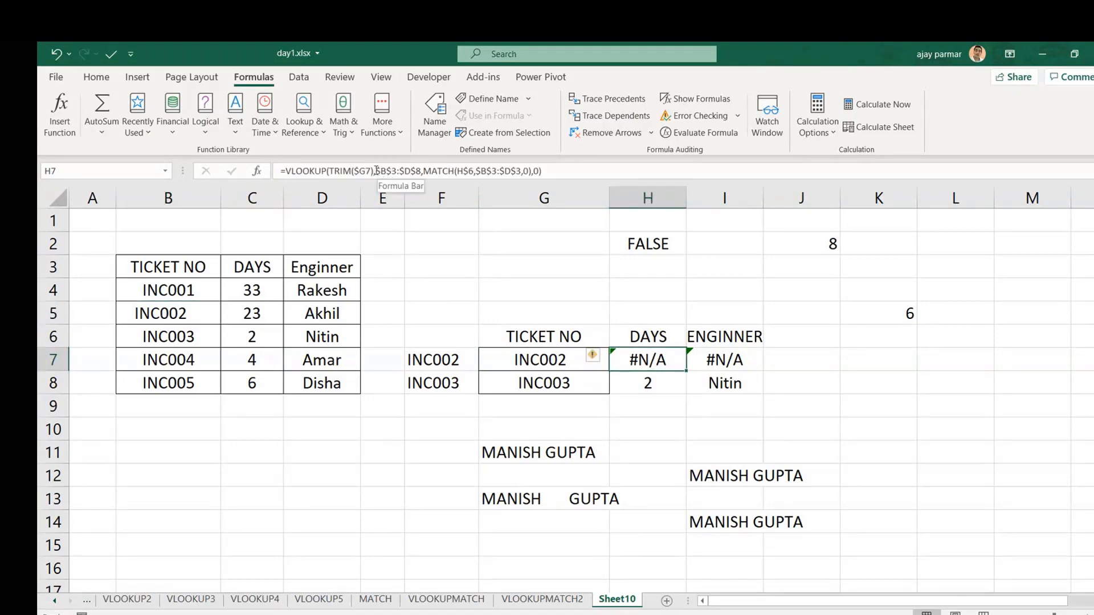
{"action": "left_click", "coordinate": [376, 170]}
{"action": "type", "text": "TRIM"}
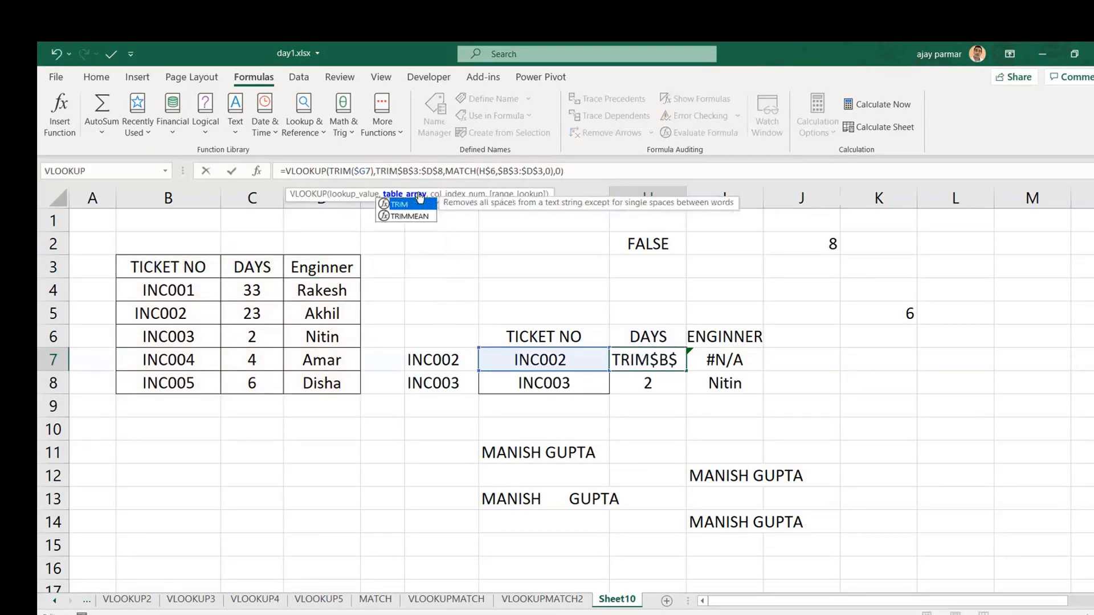
{"action": "double_click", "coordinate": [419, 203]}
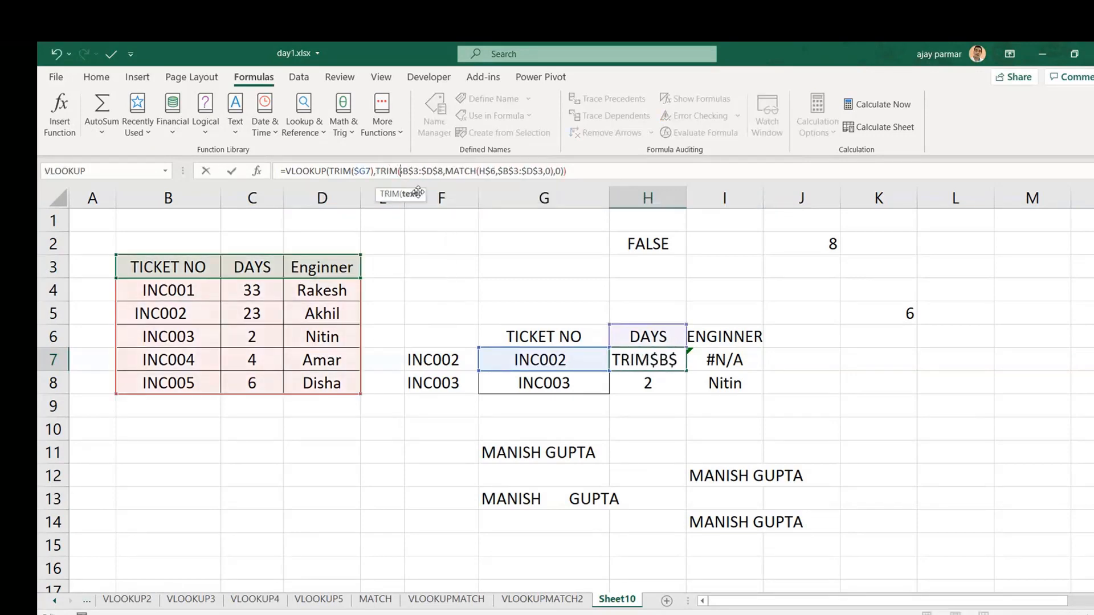
{"action": "left_click", "coordinate": [447, 171]}
{"action": "type", "text": ")"}
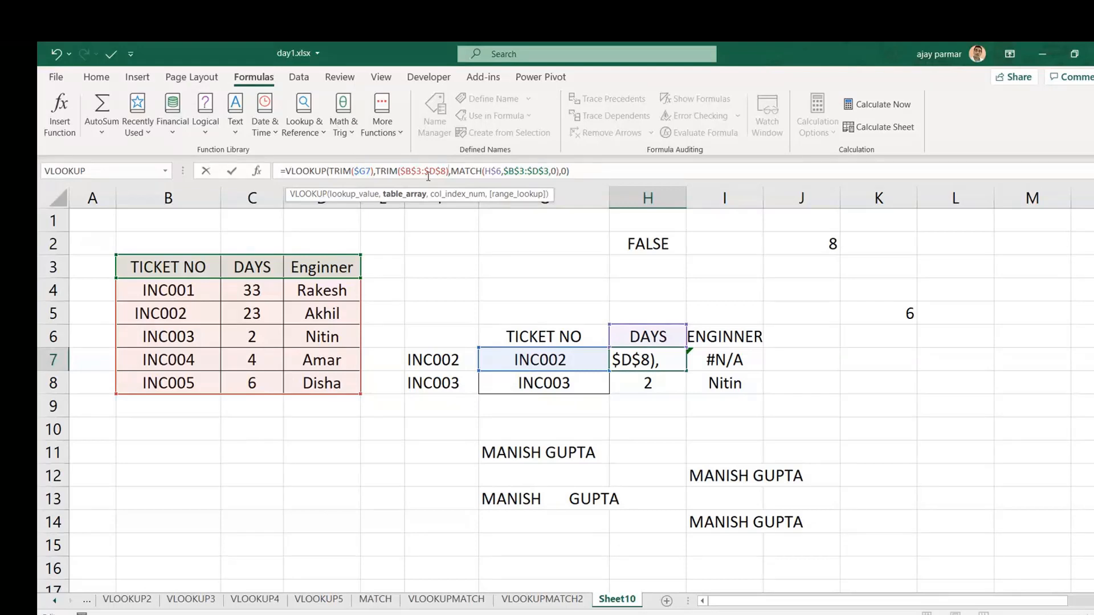
{"action": "key", "text": "Escape"}
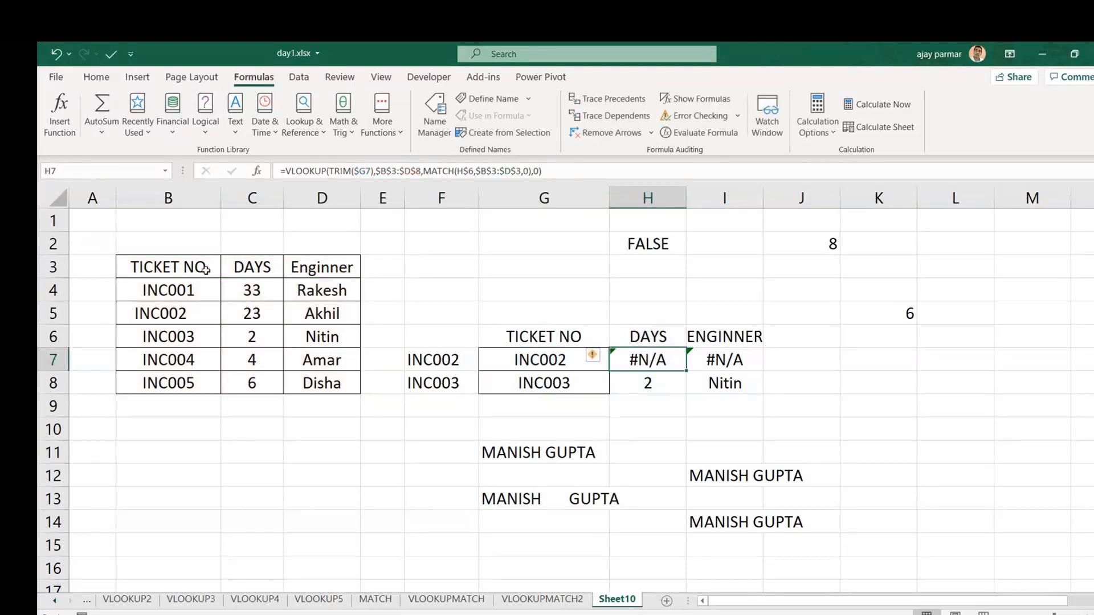
Step: Enter =TRIM(B4) in A4, fill it down to A8, and widen column A to show the full ticket numbers
{"action": "left_click", "coordinate": [83, 290]}
{"action": "type", "text": "=TRIM"}
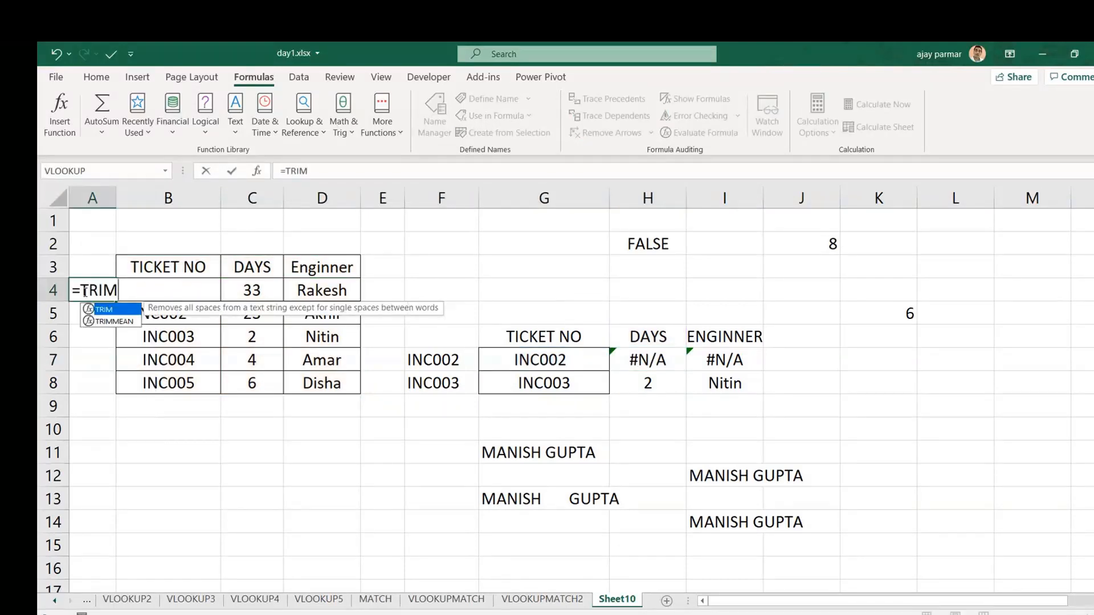
{"action": "type", "text": "(B4"}
{"action": "key", "text": "ctrl+Return"}
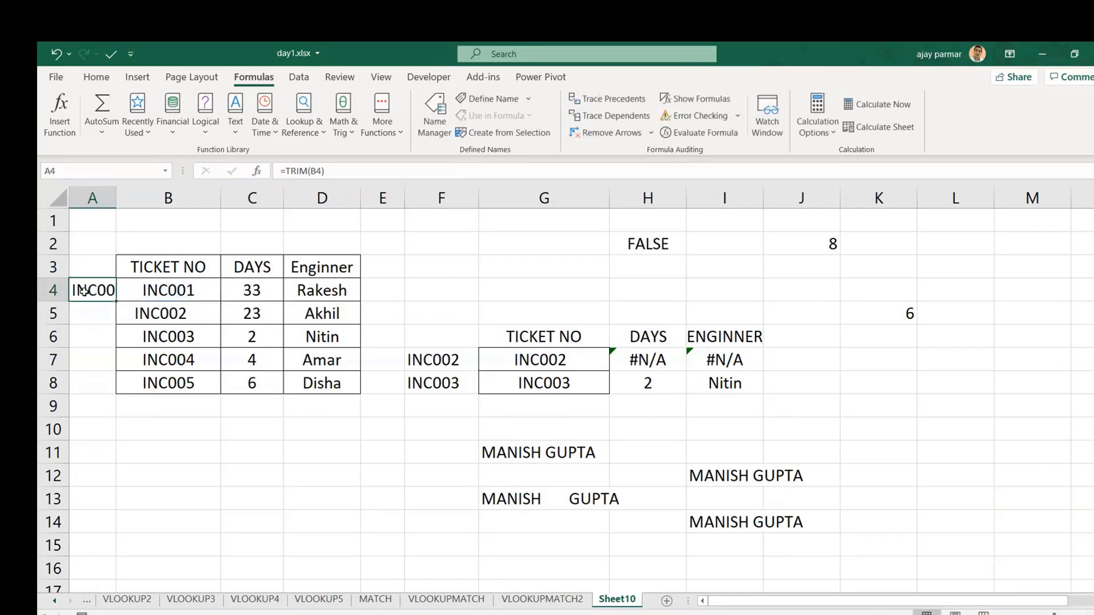
{"action": "left_click_drag", "start_coordinate": [116, 301], "coordinate": [120, 397]}
{"action": "left_click_drag", "start_coordinate": [116, 198], "coordinate": [157, 198]}
{"action": "key", "text": "ctrl+c"}
{"action": "key", "text": "Right"}
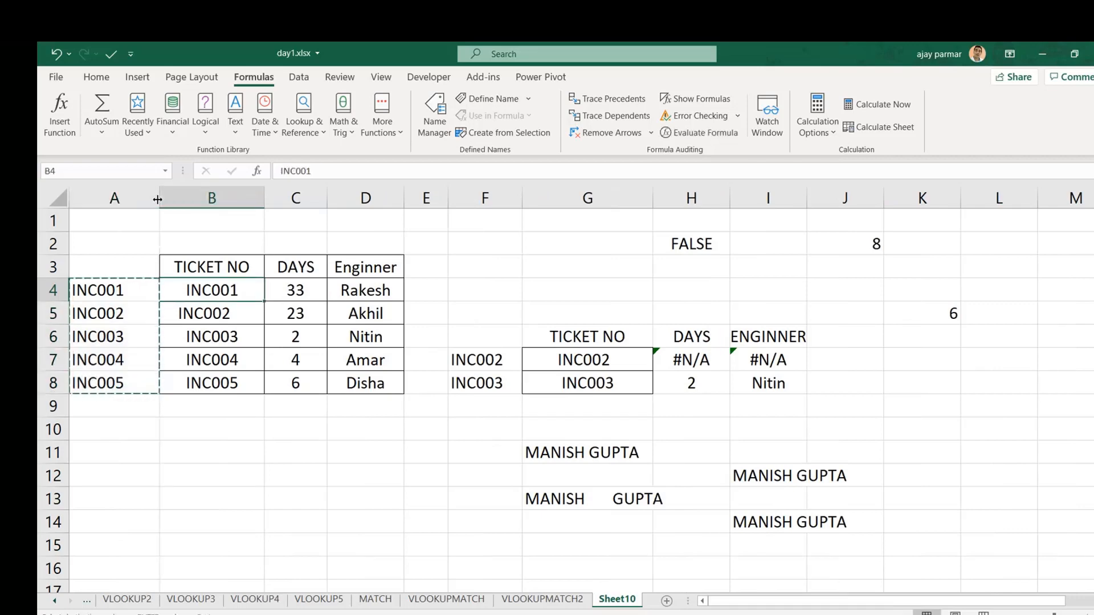
{"action": "key", "text": "Left"}
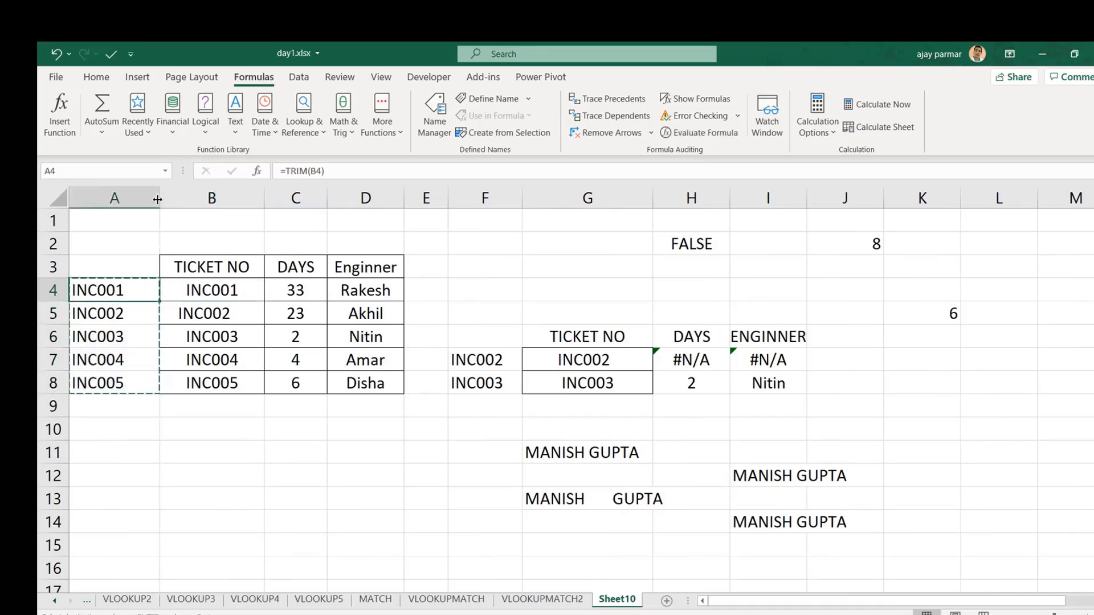
Step: Extend the VLOOKUP table range in the H7 formula to $A$3:$D$8 so it includes the trimmed ticket numbers
{"action": "left_click", "coordinate": [682, 363]}
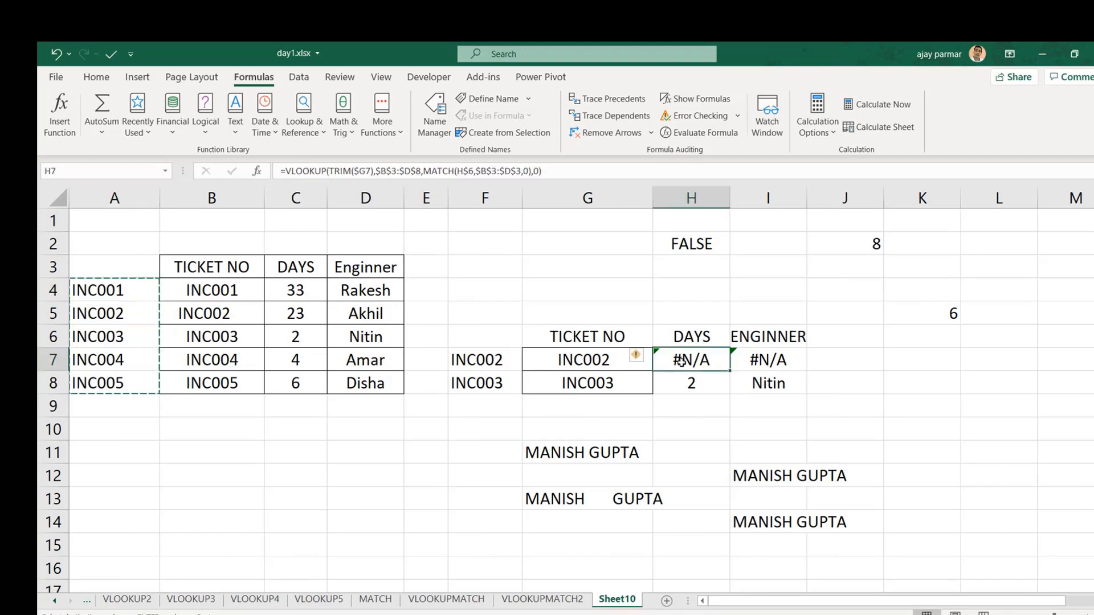
{"action": "left_click", "coordinate": [393, 172]}
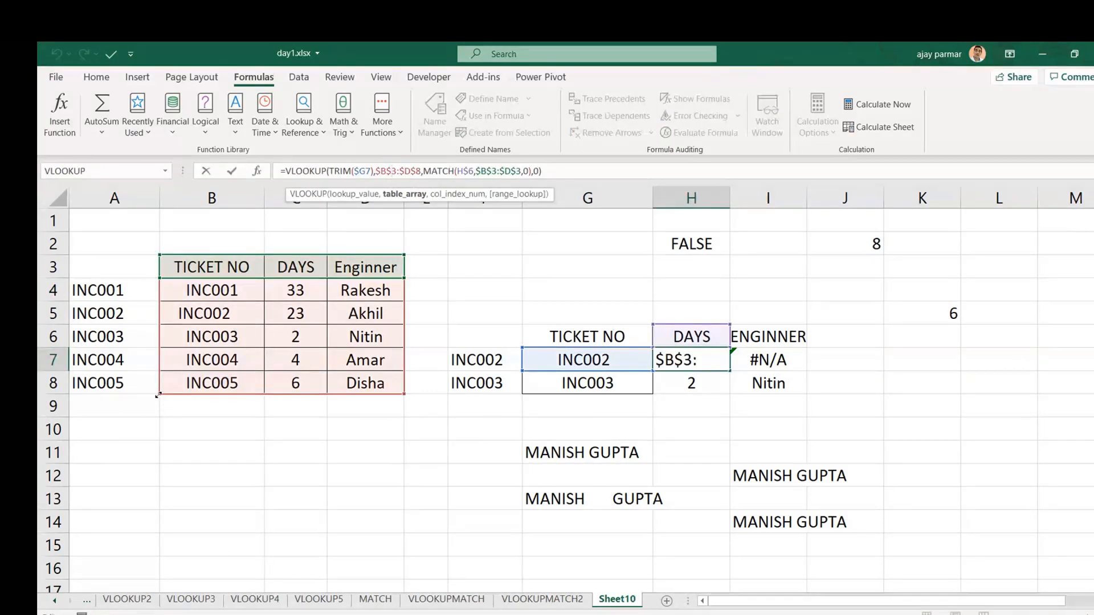
{"action": "left_click_drag", "start_coordinate": [157, 394], "coordinate": [90, 386]}
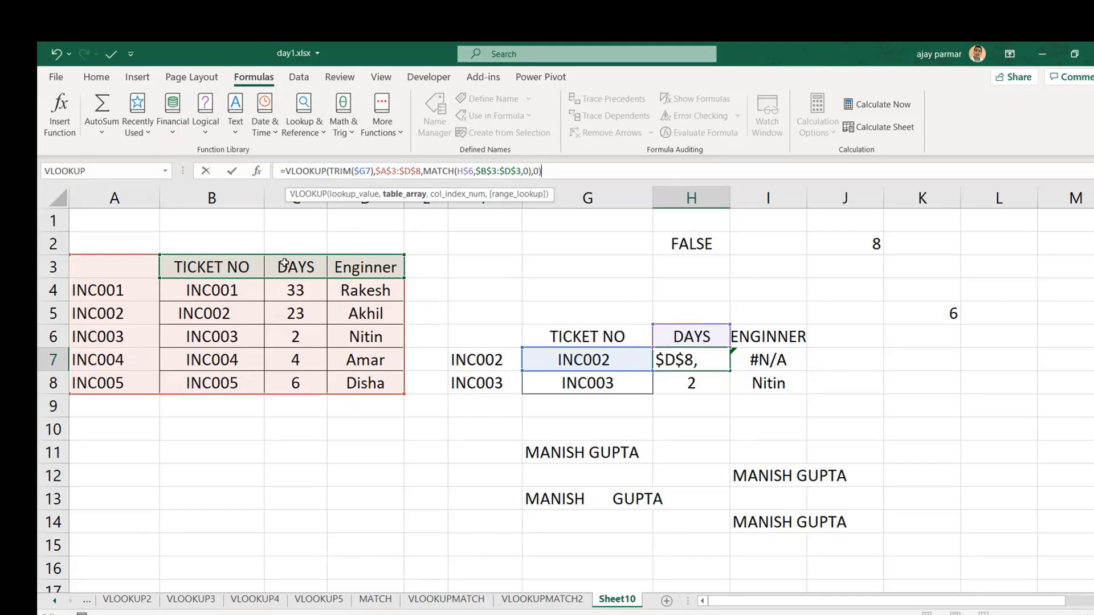
{"action": "key", "text": "ctrl+Return"}
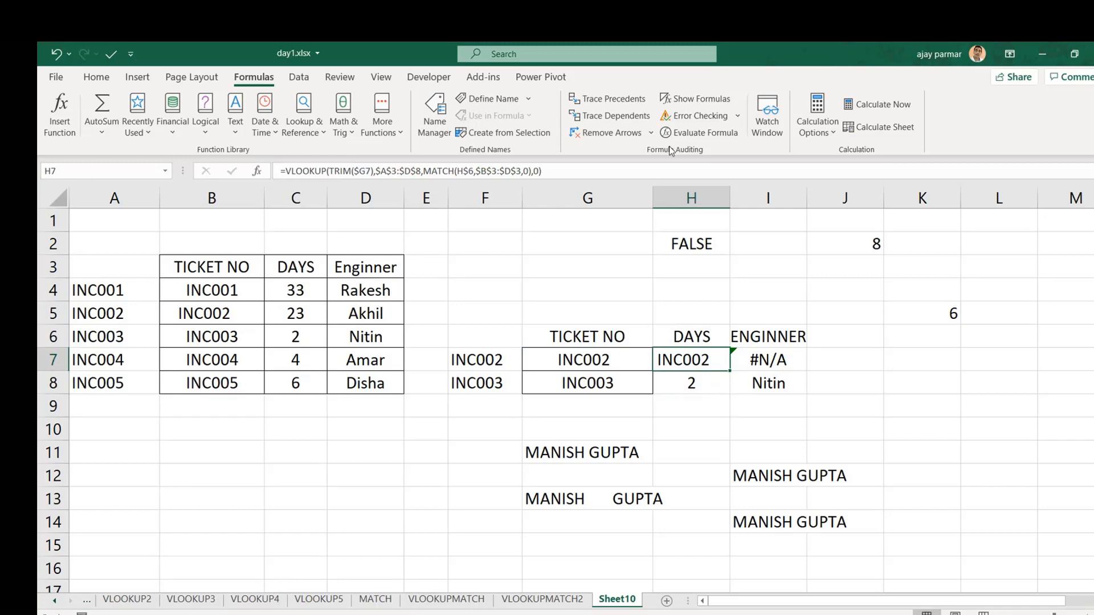
Step: Evaluate the H7 formula step by step through the TRIM and MATCH parts, and close the evaluation
{"action": "left_click", "coordinate": [713, 132]}
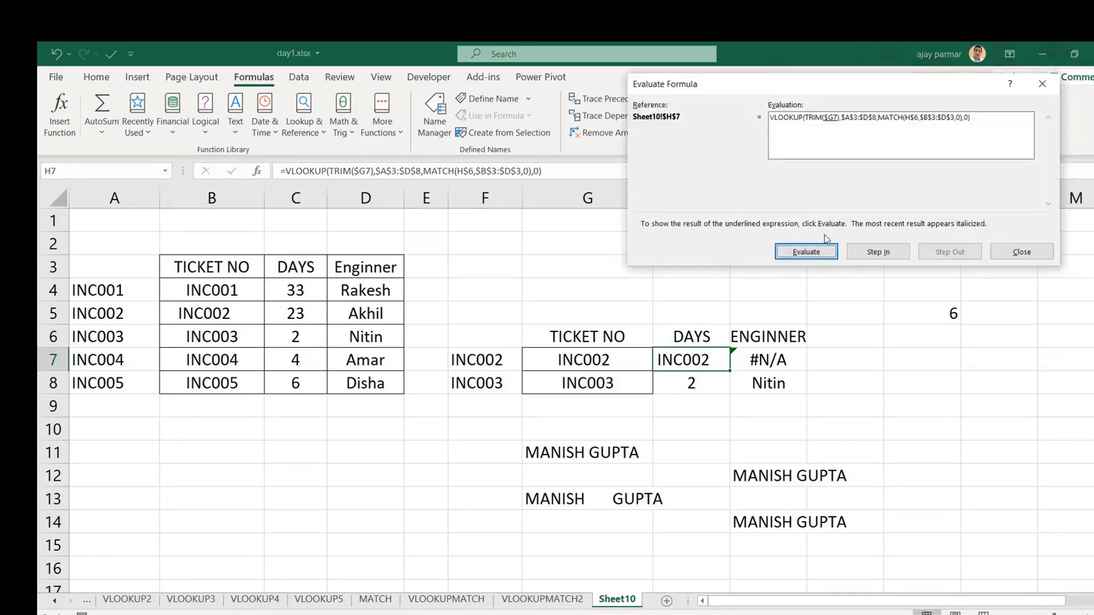
{"action": "left_click", "coordinate": [816, 252]}
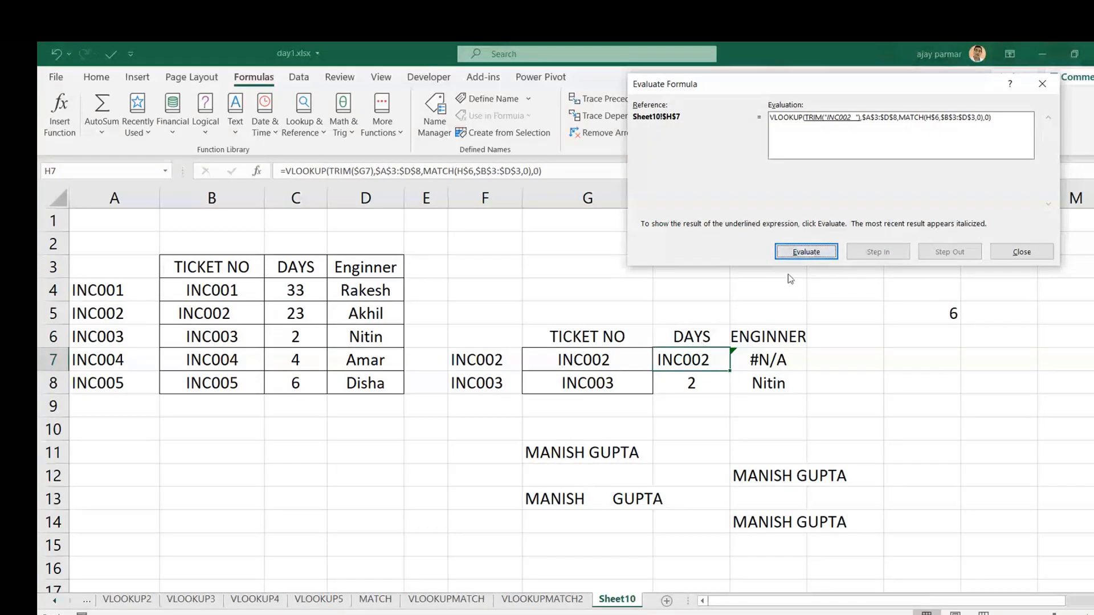
{"action": "left_click", "coordinate": [806, 252]}
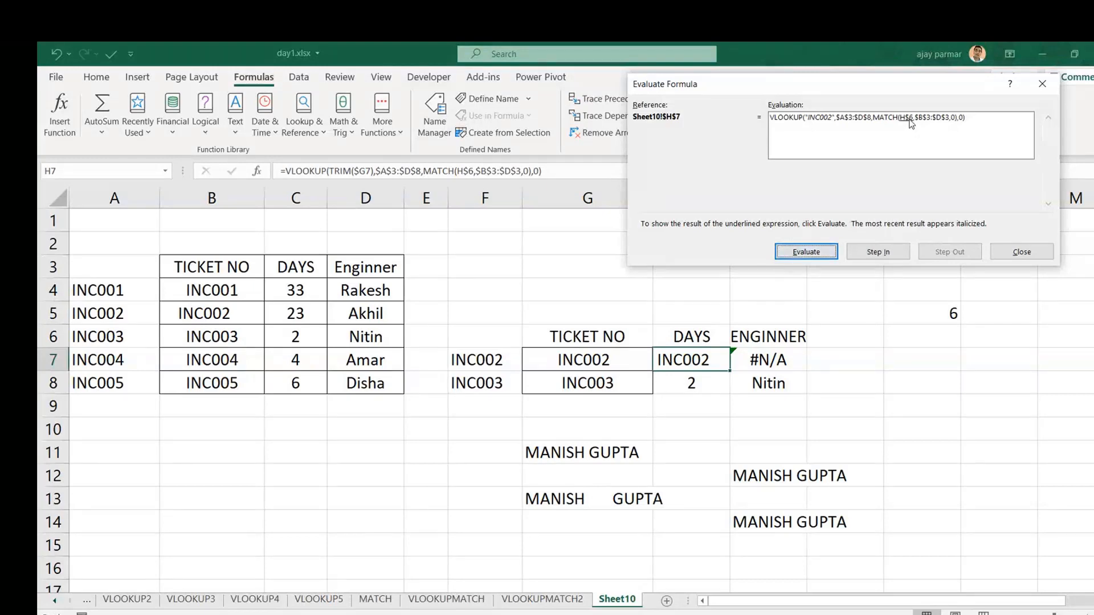
{"action": "left_click", "coordinate": [806, 253]}
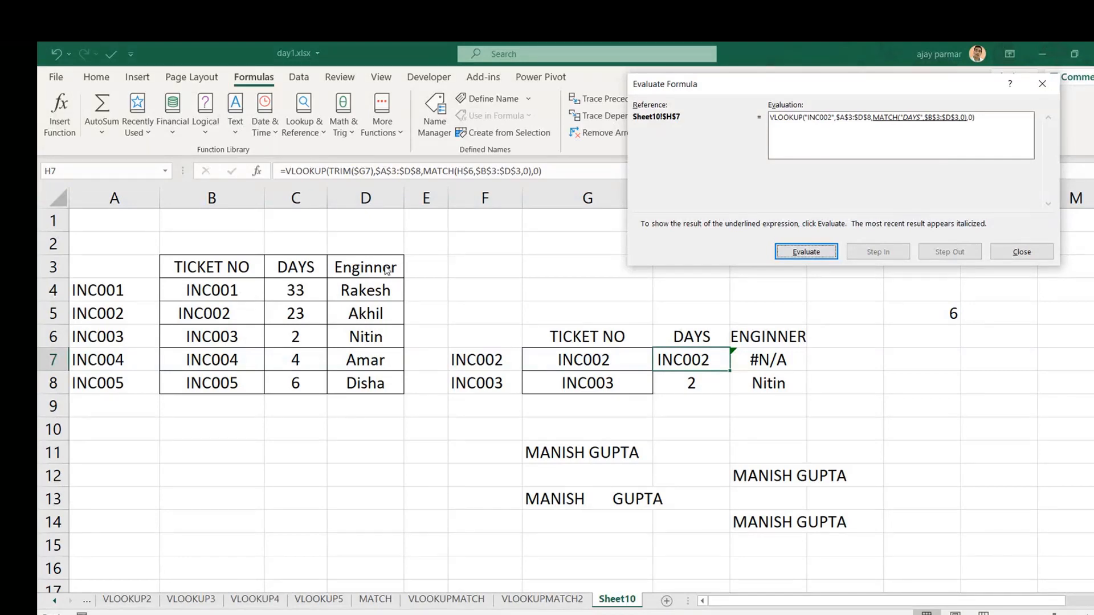
{"action": "left_click", "coordinate": [806, 252]}
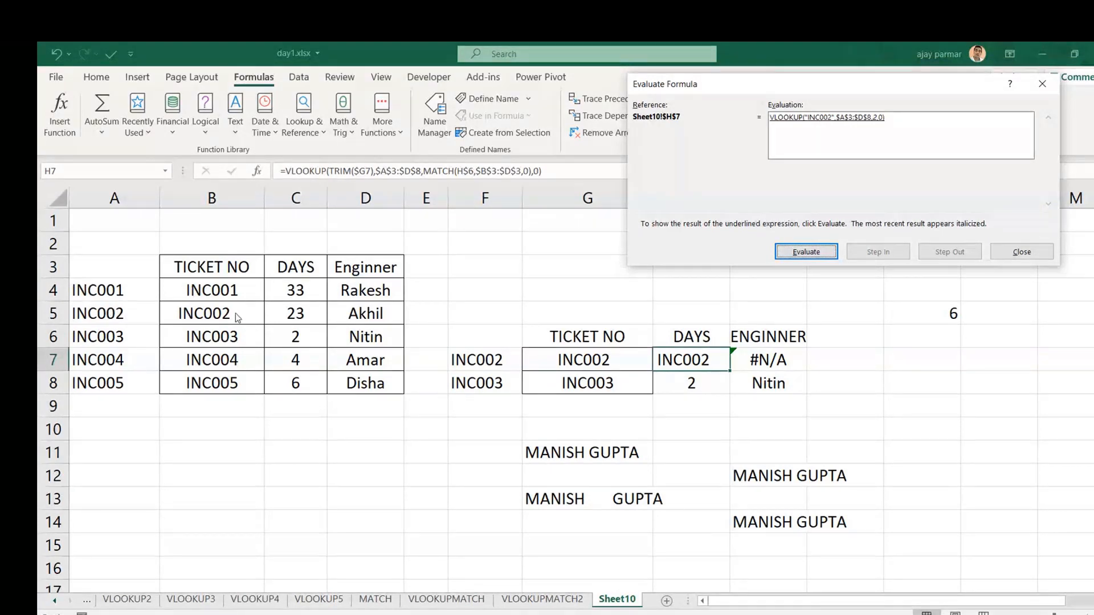
{"action": "left_click", "coordinate": [1017, 258]}
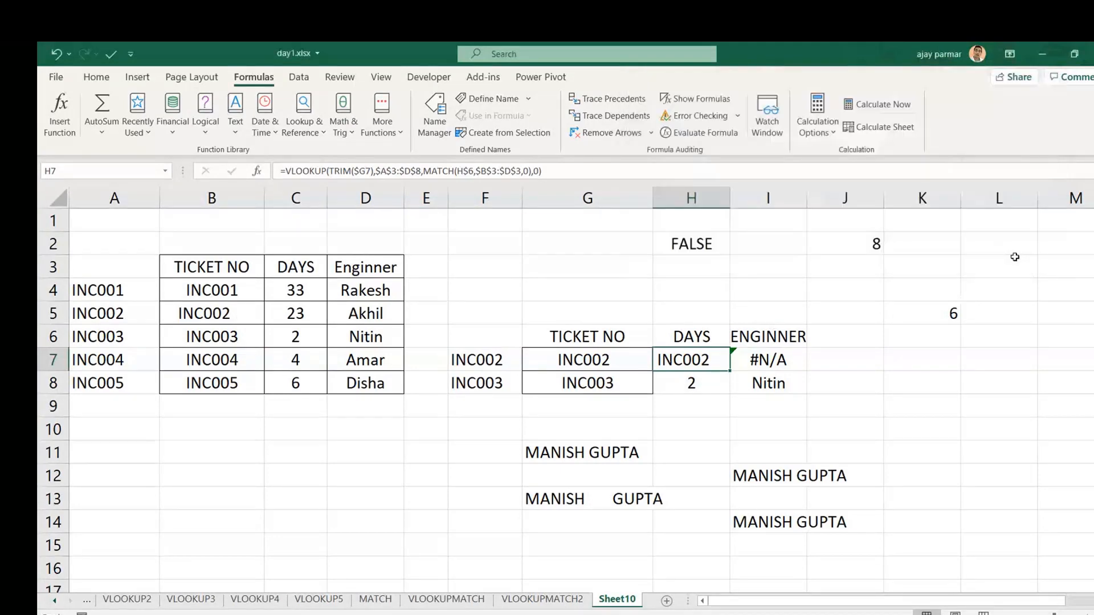
Step: Extend the MATCH lookup range in the H7 formula to $A$3:$D$3 so it lines up with the VLOOKUP table
{"action": "left_click", "coordinate": [483, 171]}
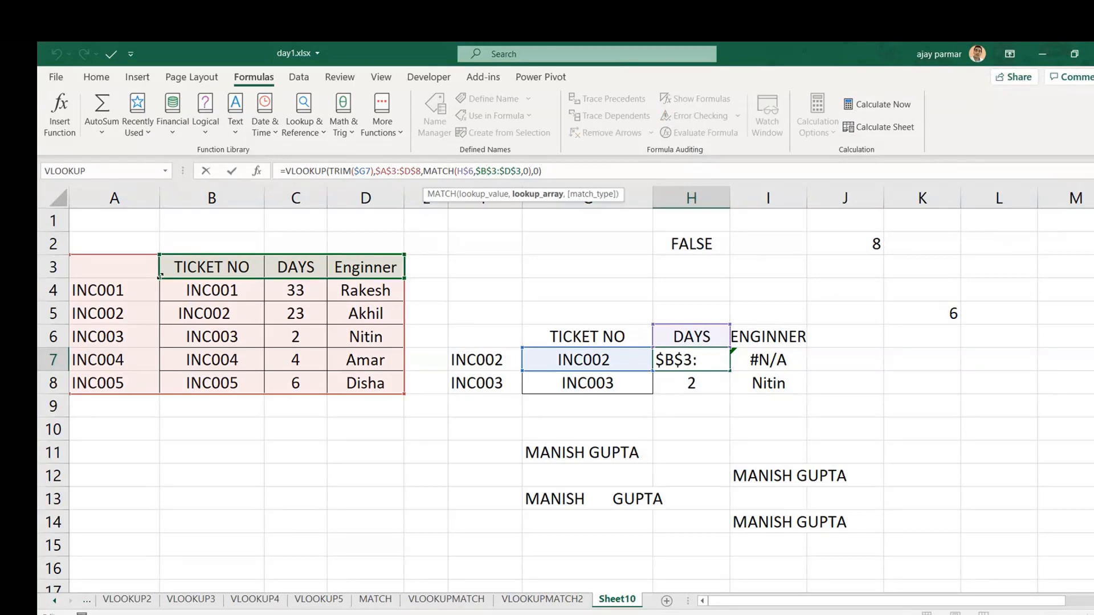
{"action": "left_click_drag", "start_coordinate": [159, 278], "coordinate": [80, 273]}
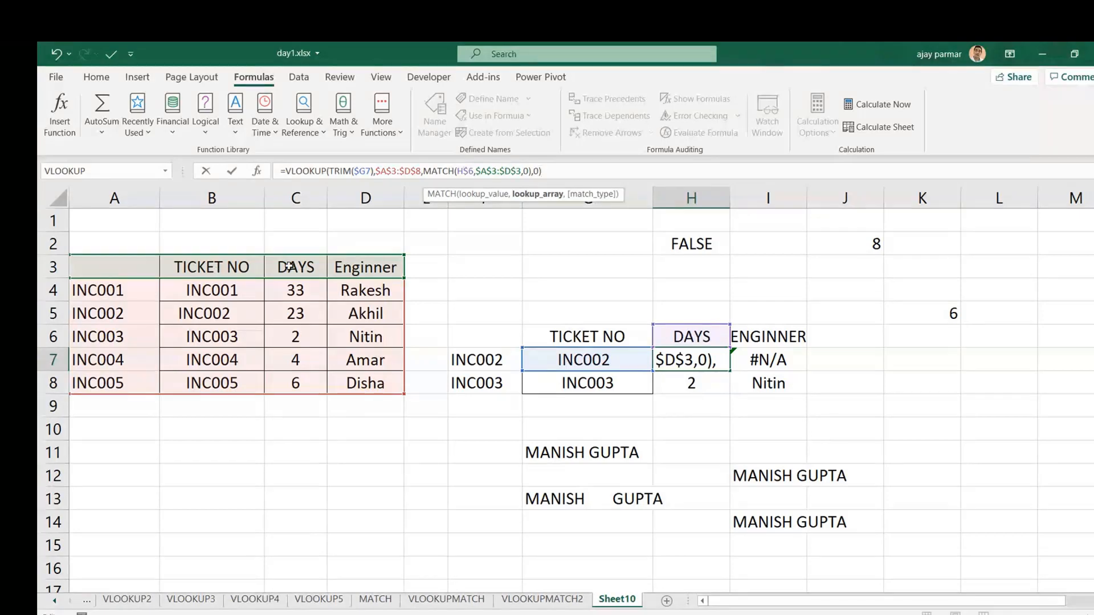
{"action": "key", "text": "Return"}
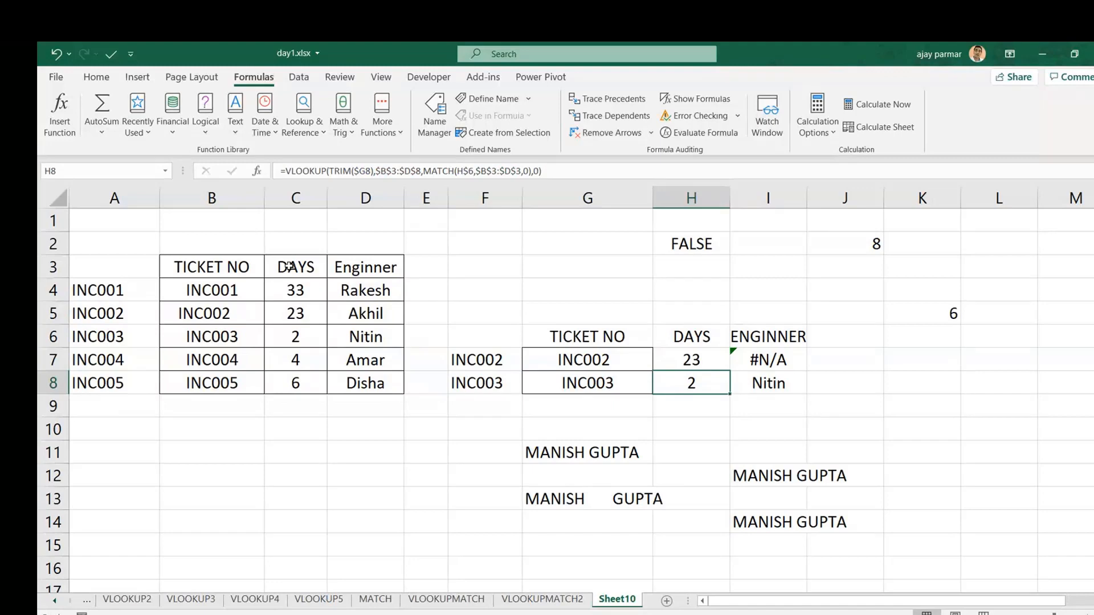
Step: Fill the corrected H7 formula across to I7 and down to row 8
{"action": "key", "text": "Up"}
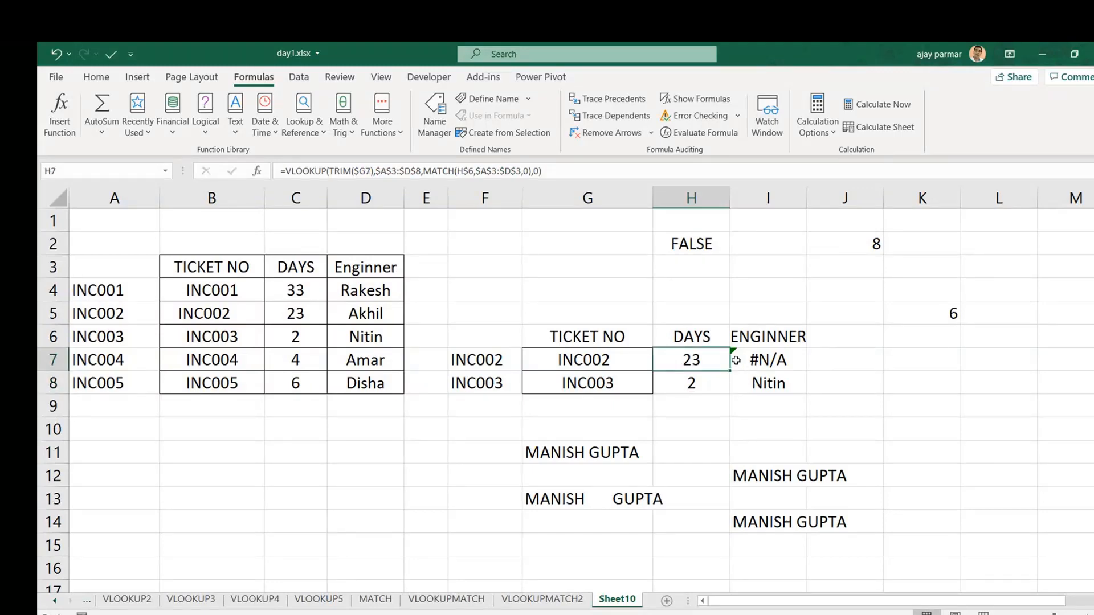
{"action": "left_click_drag", "start_coordinate": [729, 373], "coordinate": [796, 364]}
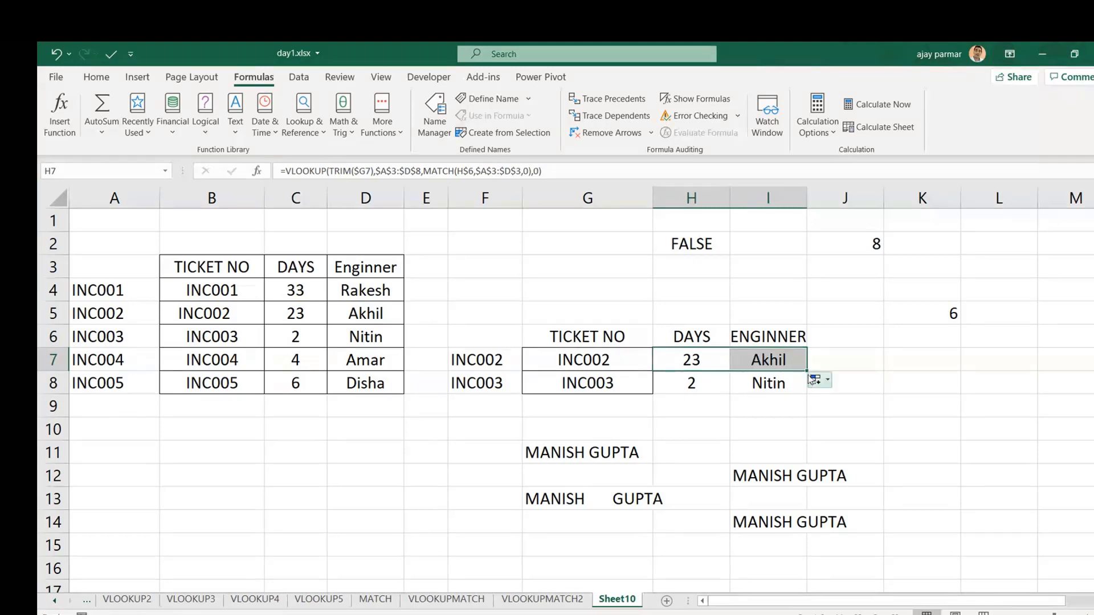
{"action": "left_click_drag", "start_coordinate": [807, 372], "coordinate": [807, 385]}
{"action": "left_click", "coordinate": [690, 370]}
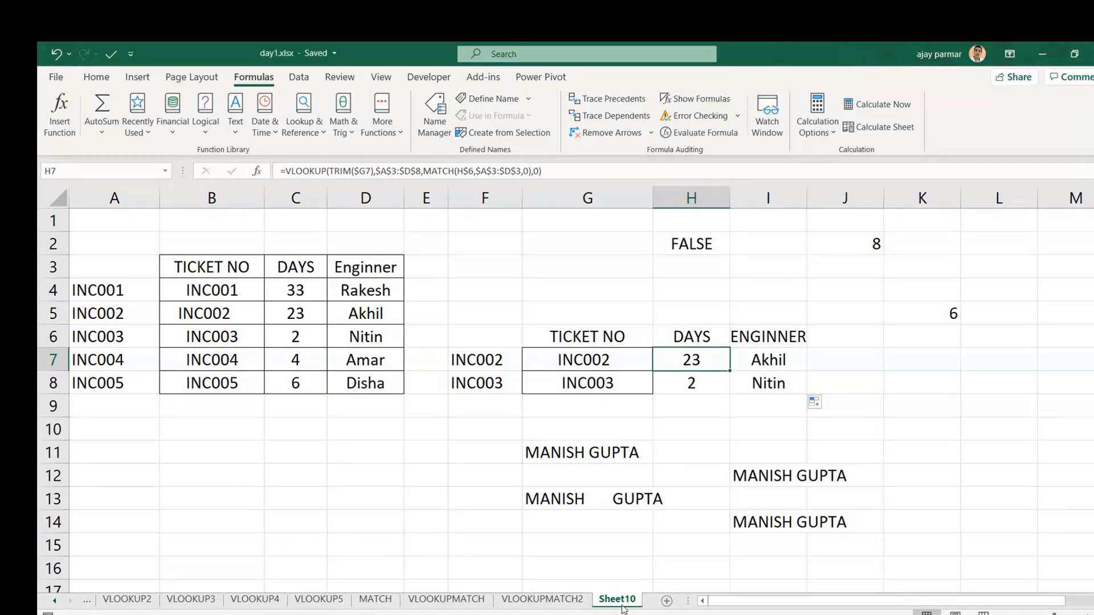
Step: Rename the Sheet10 worksheet as VLOOKUPTRIMMATCH
{"action": "double_click", "coordinate": [621, 600]}
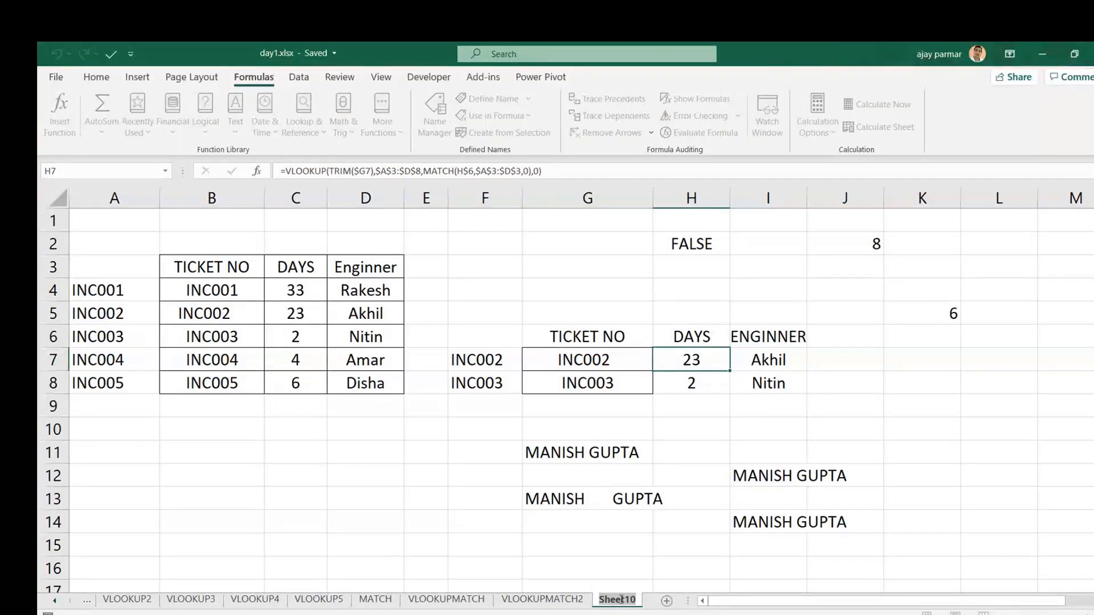
{"action": "type", "text": "VLOOKUP"}
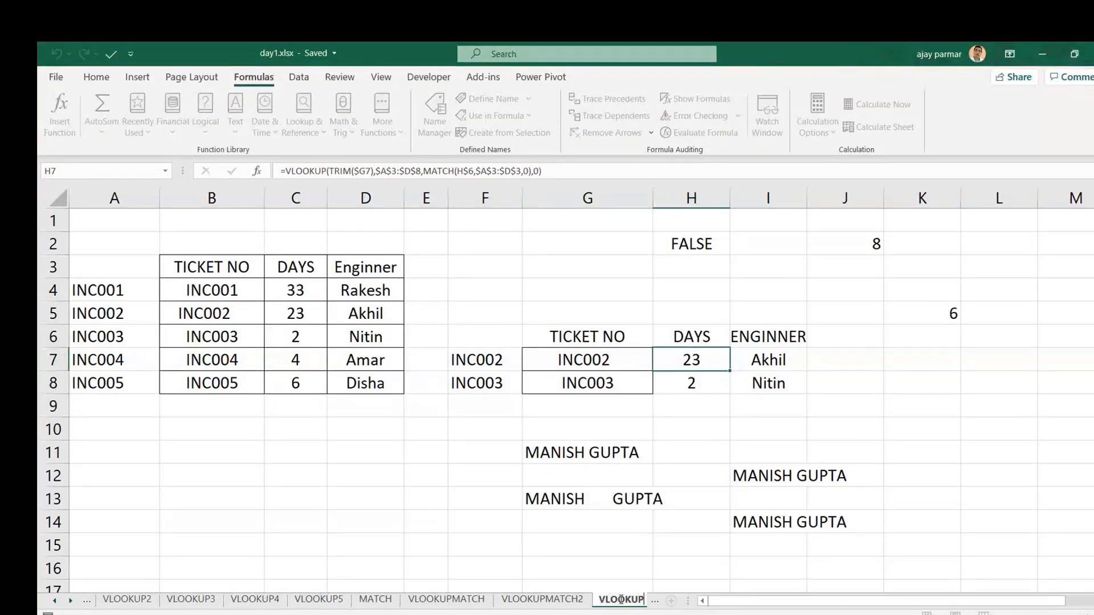
{"action": "type", "text": "TRIMMATCH"}
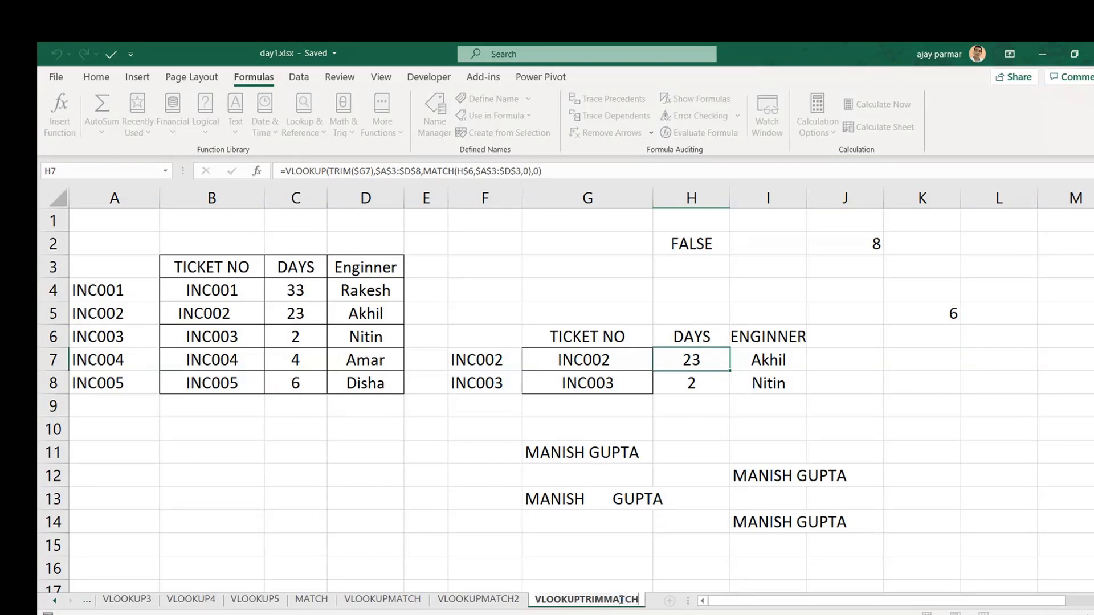
{"action": "left_click", "coordinate": [399, 234]}
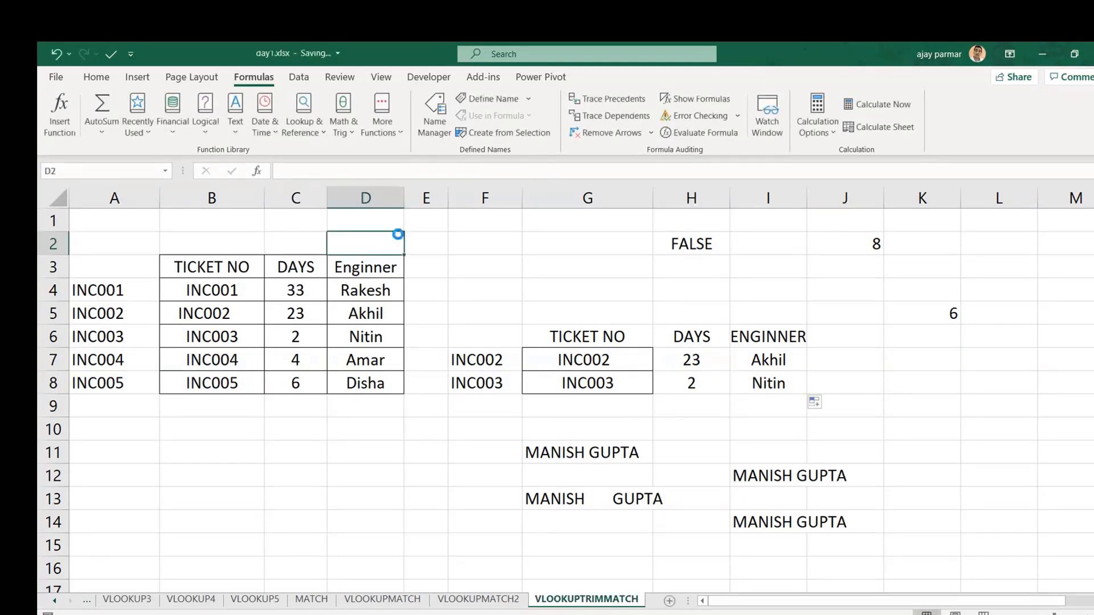
{"action": "left_click", "coordinate": [221, 246]}
{"action": "left_click", "coordinate": [116, 243]}
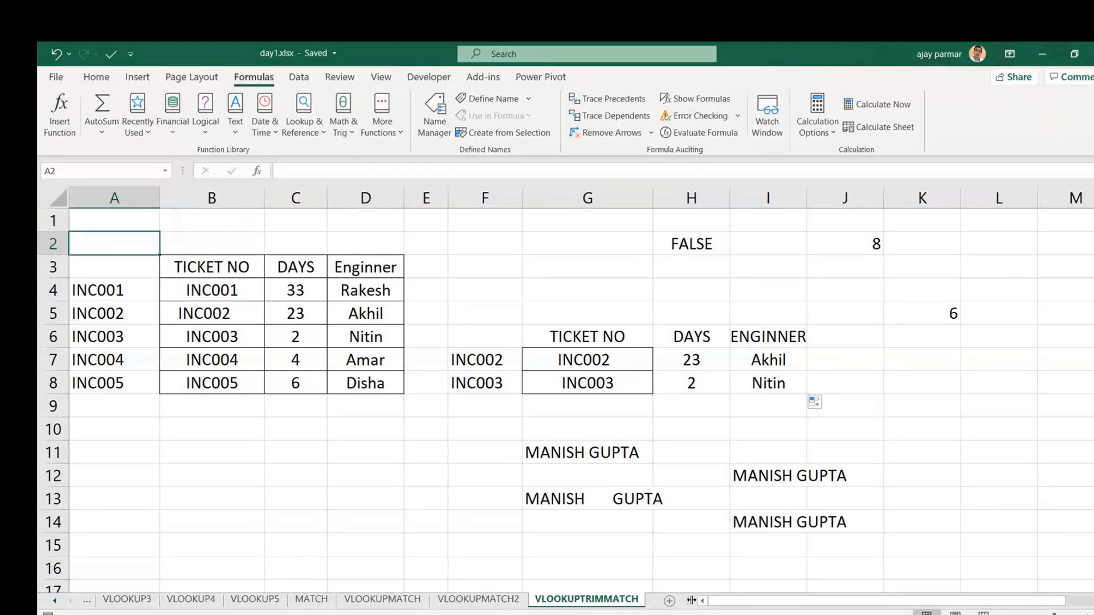
Step: Widen the sheet tab area, add a new blank worksheet after VLOOKUPTRIMMATCH, and enlarge its view
{"action": "left_click_drag", "start_coordinate": [691, 599], "coordinate": [813, 600]}
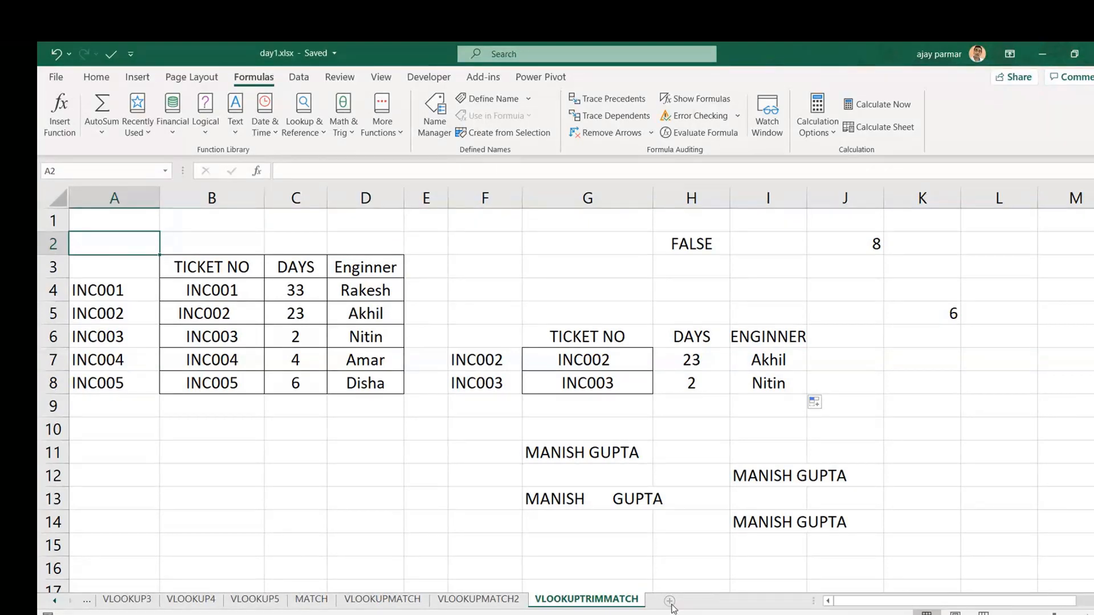
{"action": "left_click", "coordinate": [669, 600]}
{"action": "left_click", "coordinate": [403, 341]}
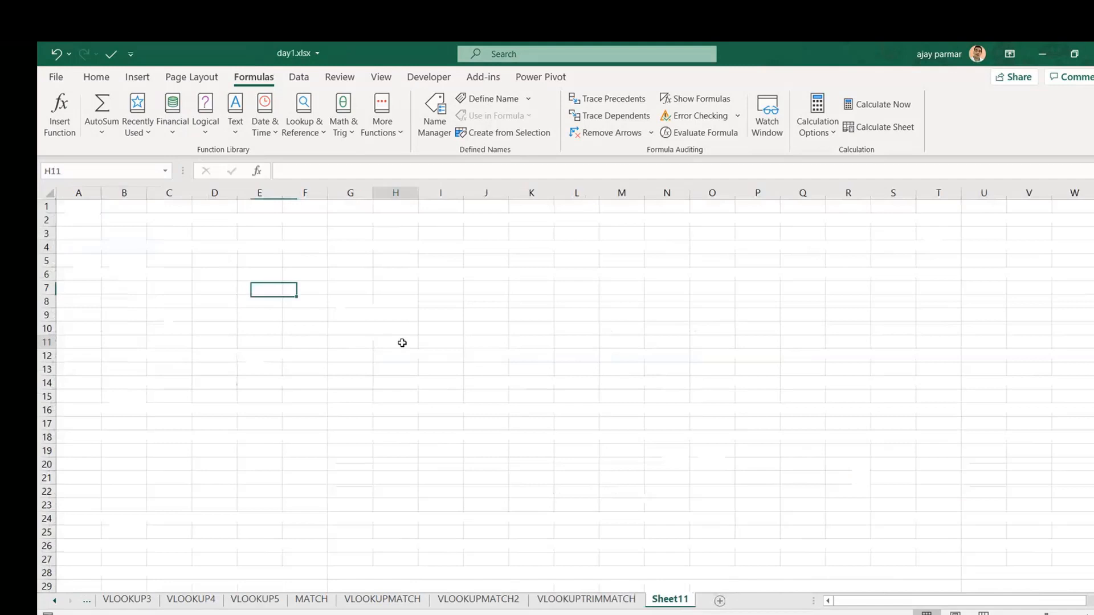
{"action": "left_click", "coordinate": [228, 275]}
{"action": "left_click_drag", "start_coordinate": [169, 221], "coordinate": [169, 206]}
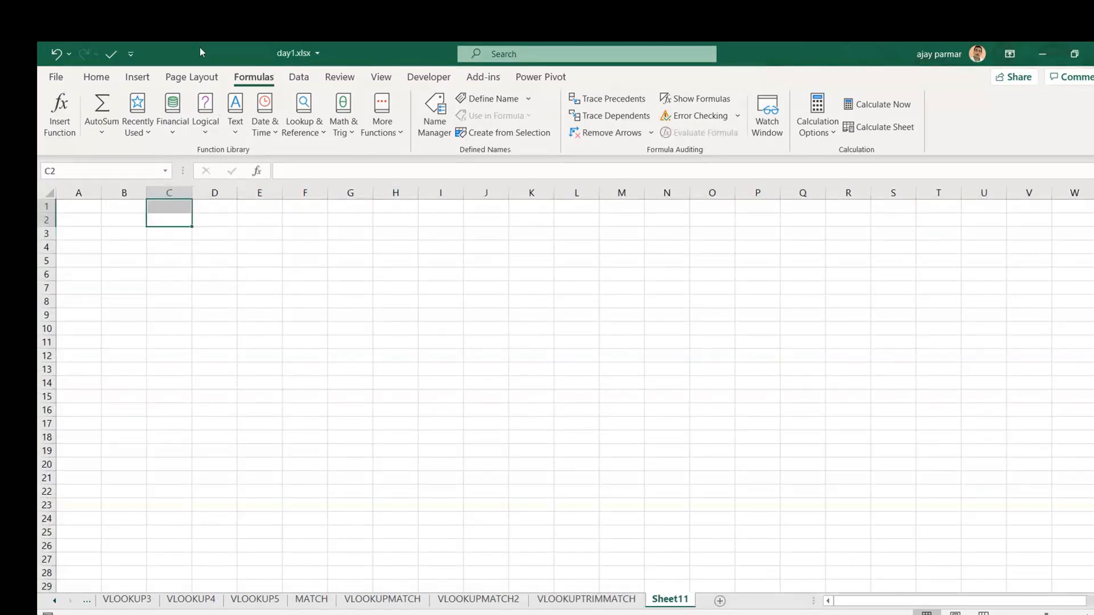
{"action": "left_click", "coordinate": [241, 274]}
{"action": "scroll", "coordinate": [240, 274], "scroll_direction": "up", "scroll_amount": 5, "text": "ctrl"}
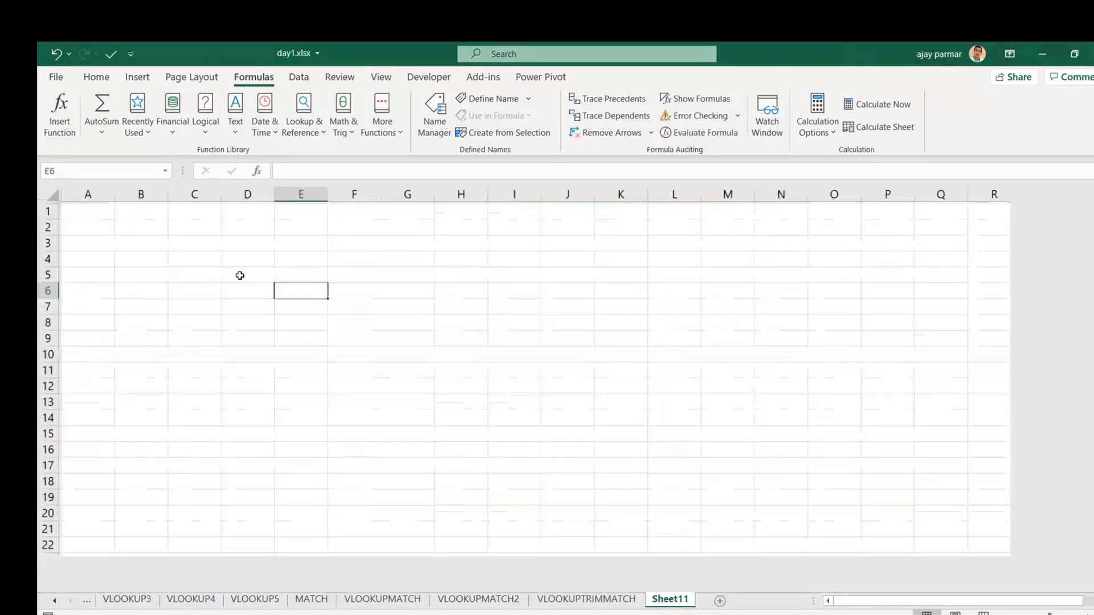
{"action": "left_click", "coordinate": [219, 269]}
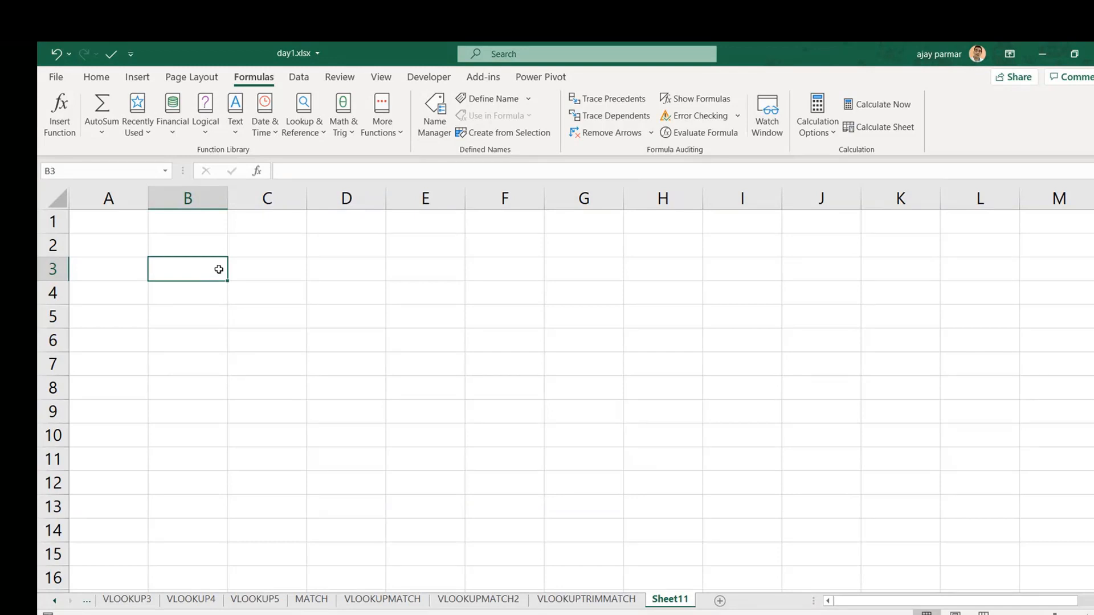
Step: List the IF types SINGLE IF, IFAND, IFOR and NESTED IF in cells C1 to C4
{"action": "left_click", "coordinate": [242, 221]}
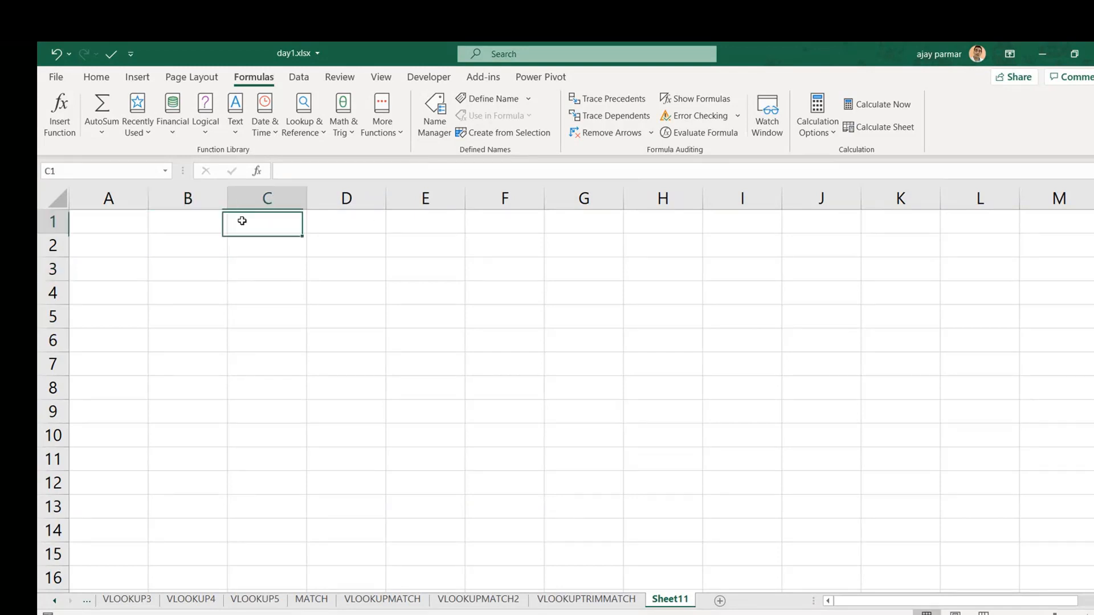
{"action": "type", "text": "SINGLE IF"}
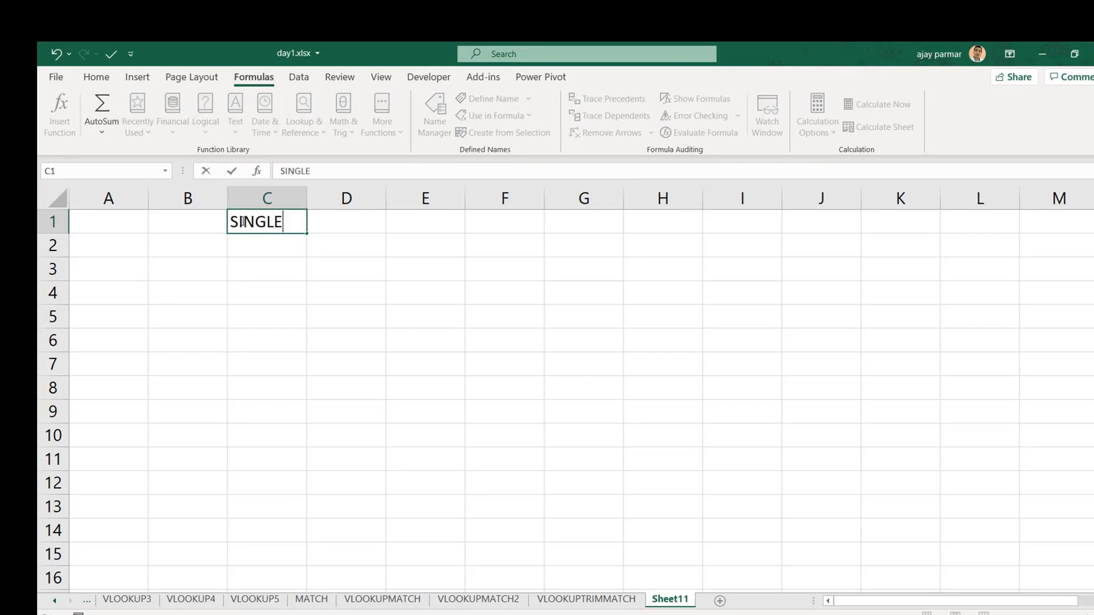
{"action": "key", "text": "Return"}
{"action": "type", "text": "IFAND"}
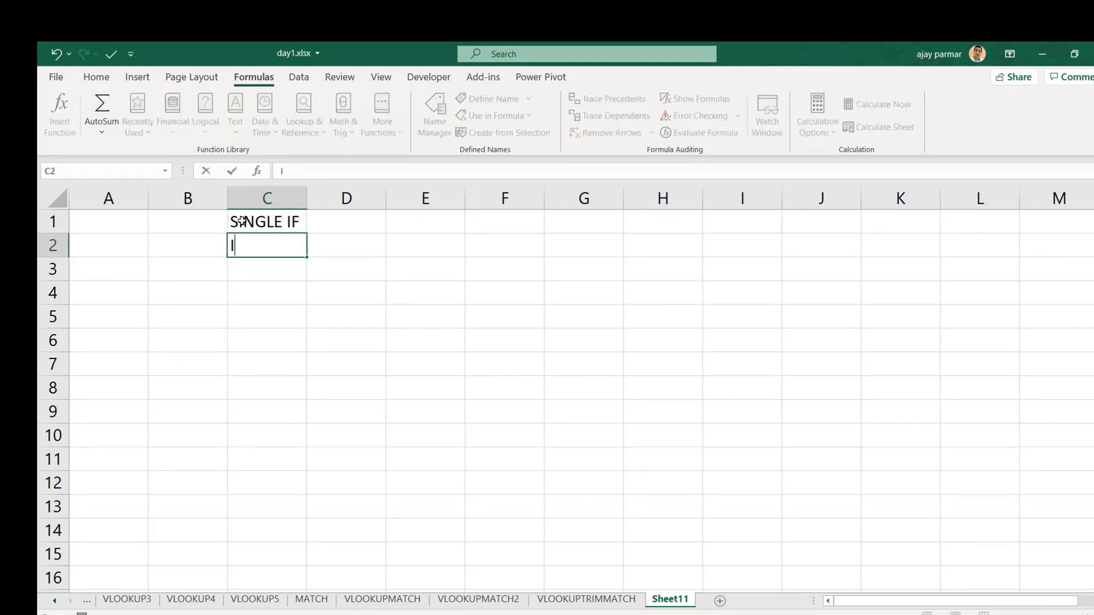
{"action": "key", "text": "Return"}
{"action": "type", "text": "IFOR"}
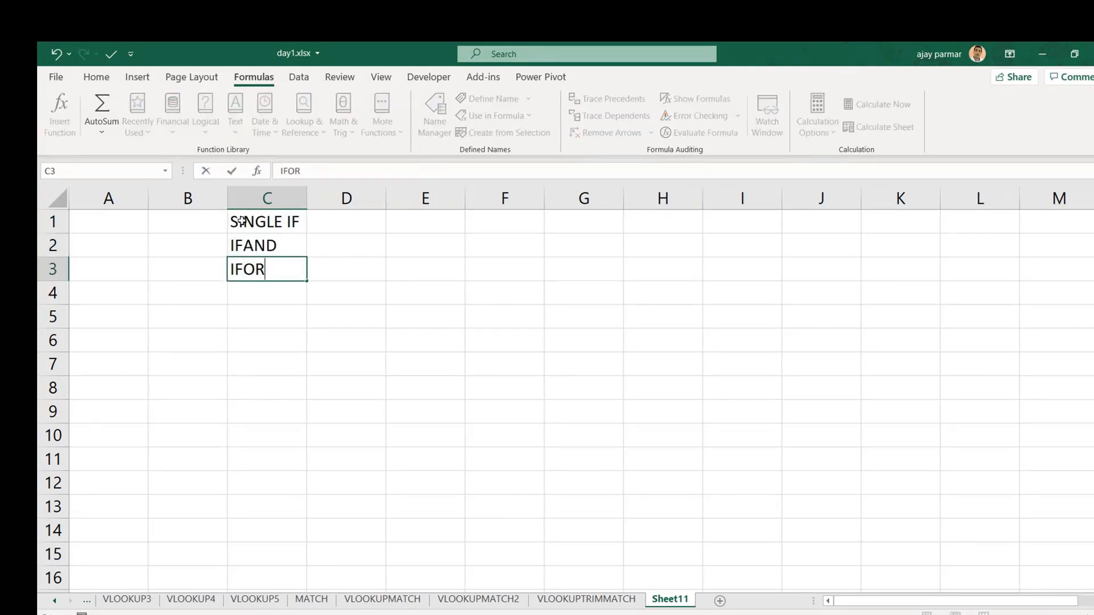
{"action": "key", "text": "Return"}
{"action": "type", "text": "NESTED IF"}
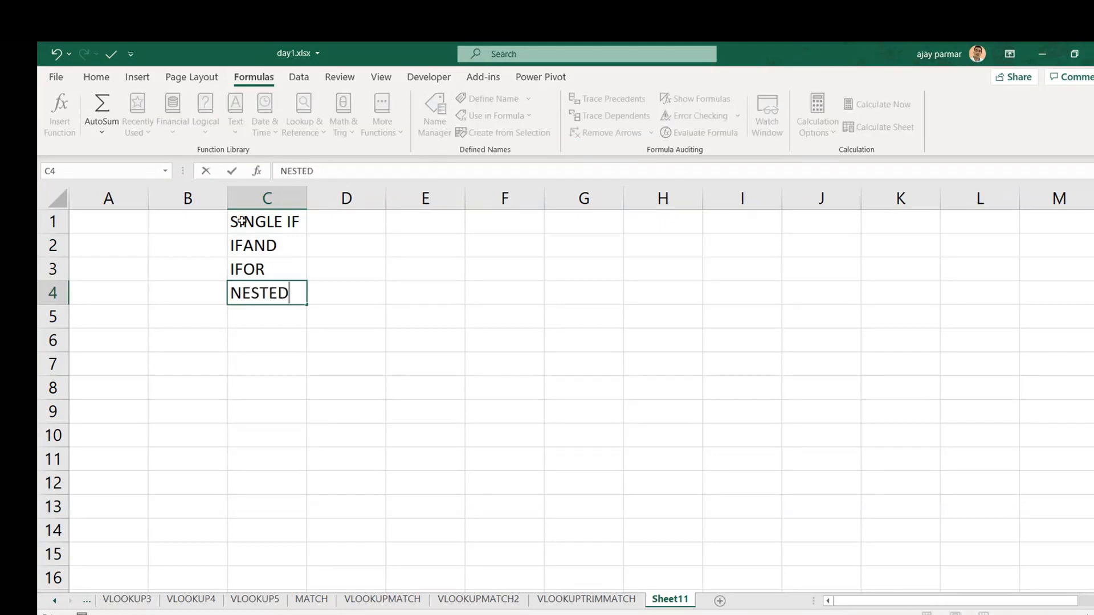
{"action": "key", "text": "Return"}
Step: Enter the description "1 Conditon" for SINGLE IF in E1
{"action": "key", "text": "Up"}
{"action": "key", "text": "Up"}
{"action": "key", "text": "Up"}
{"action": "key", "text": "Up"}
{"action": "key", "text": "Right"}
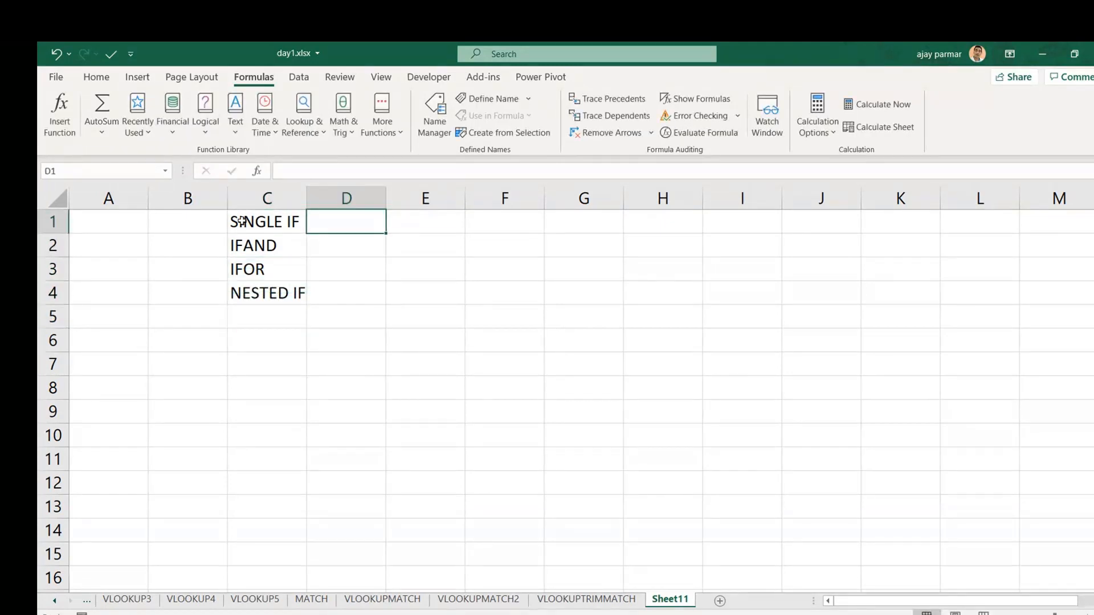
{"action": "key", "text": "Right"}
{"action": "type", "text": "1 Conditon"}
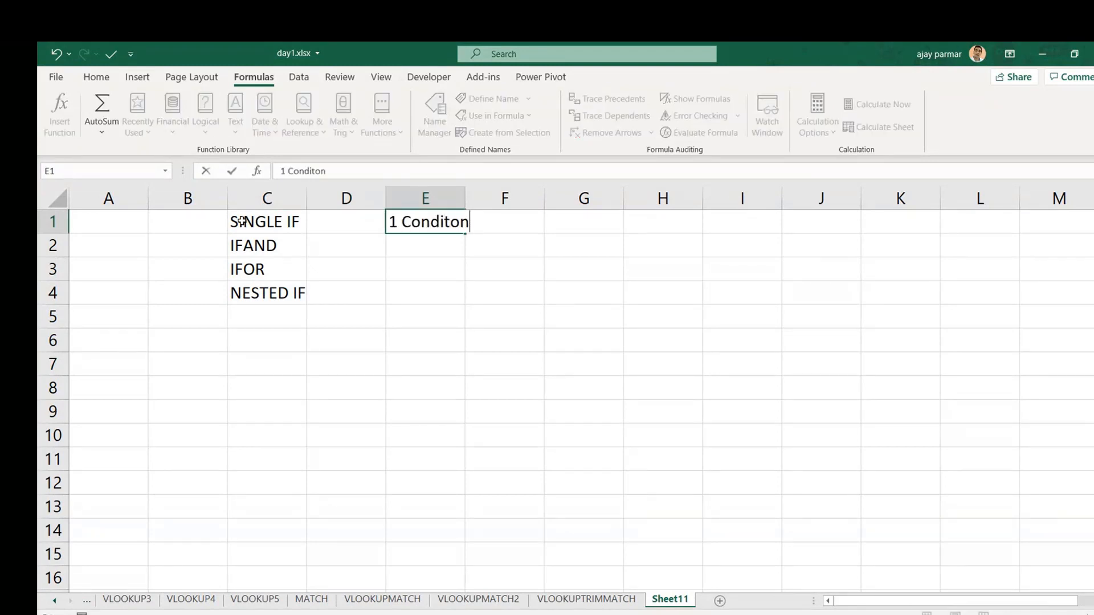
{"action": "key", "text": "Return"}
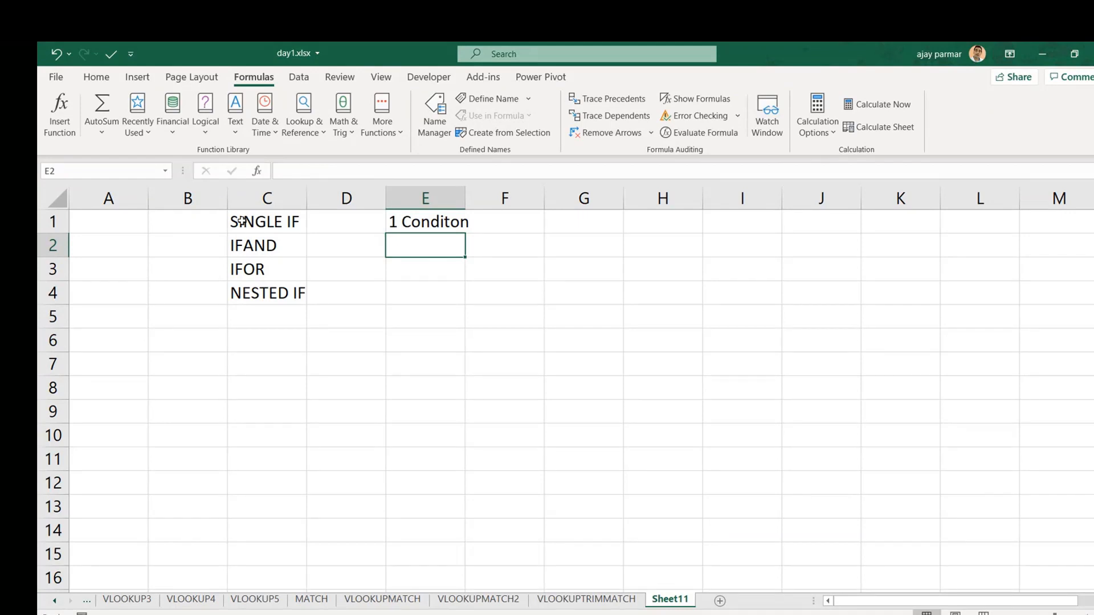
Step: Enter the IFAND description "mutiple conditons and all should be true" in E2
{"action": "type", "text": "mutl"}
{"action": "key", "text": "BackSpace"}
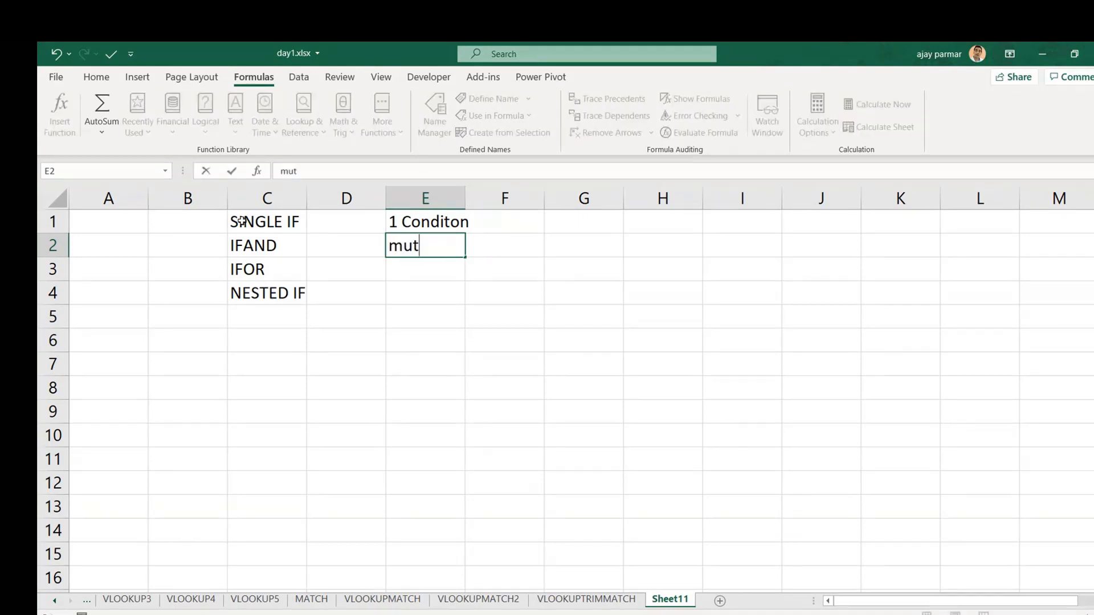
{"action": "type", "text": "iple conditons"}
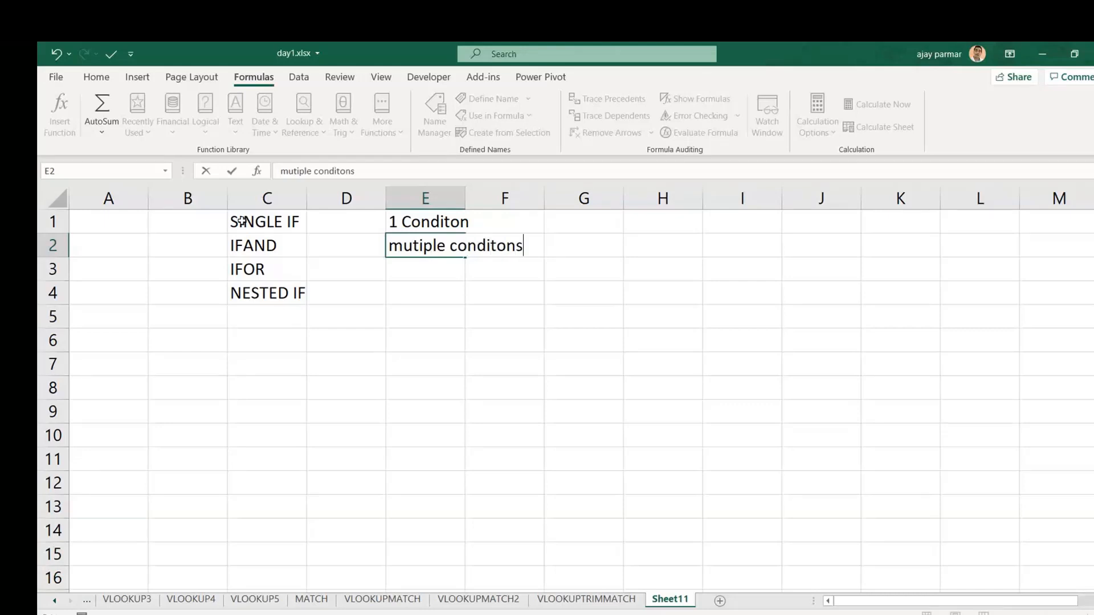
{"action": "type", "text": " and all "}
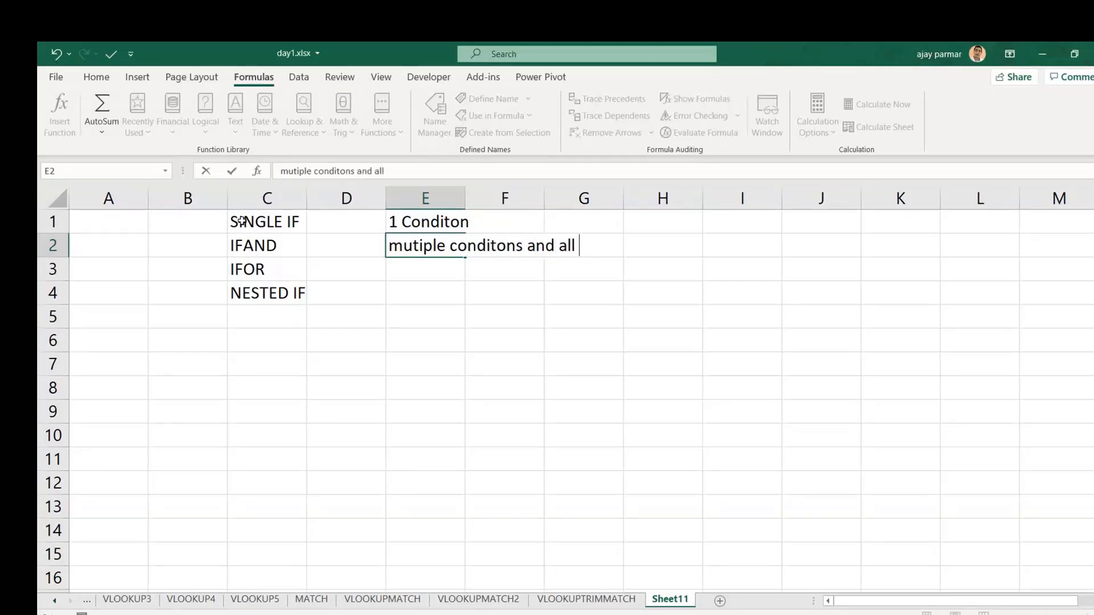
{"action": "type", "text": "should b e"}
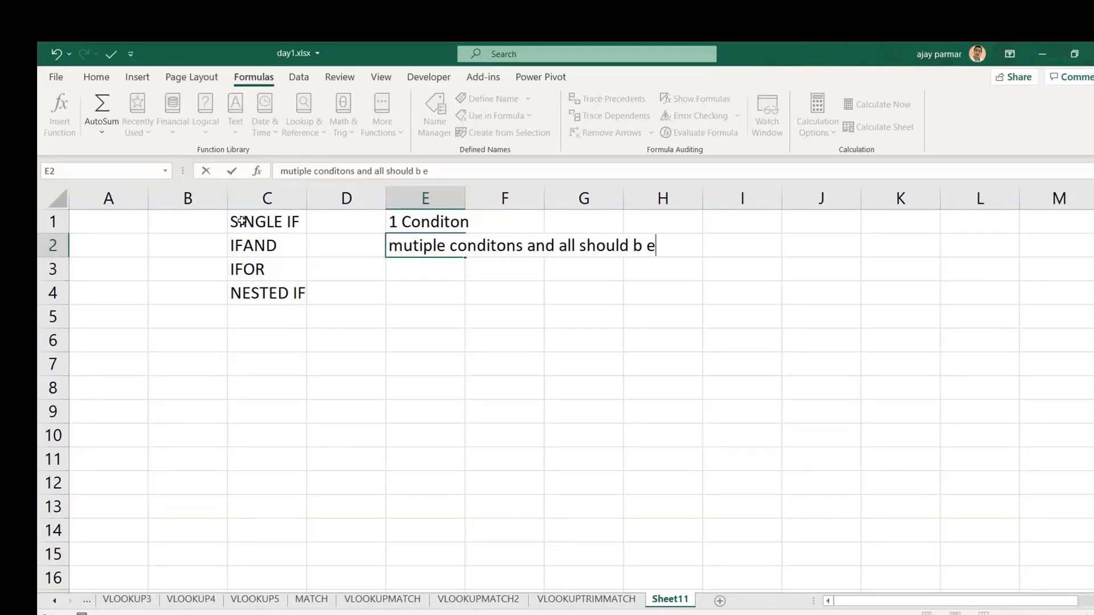
{"action": "key", "text": "BackSpace"}
{"action": "key", "text": "BackSpace"}
{"action": "type", "text": "e true"}
{"action": "key", "text": "Return"}
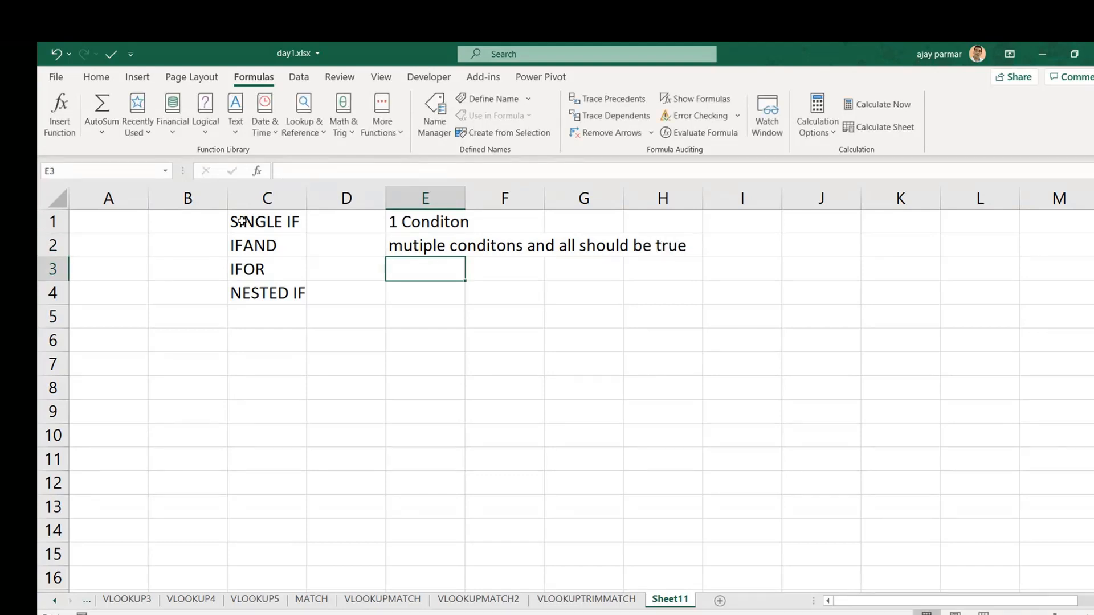
Step: Enter the IFOR description "multiple conditons and any of the condition can be true" in E3
{"action": "type", "text": "mul"}
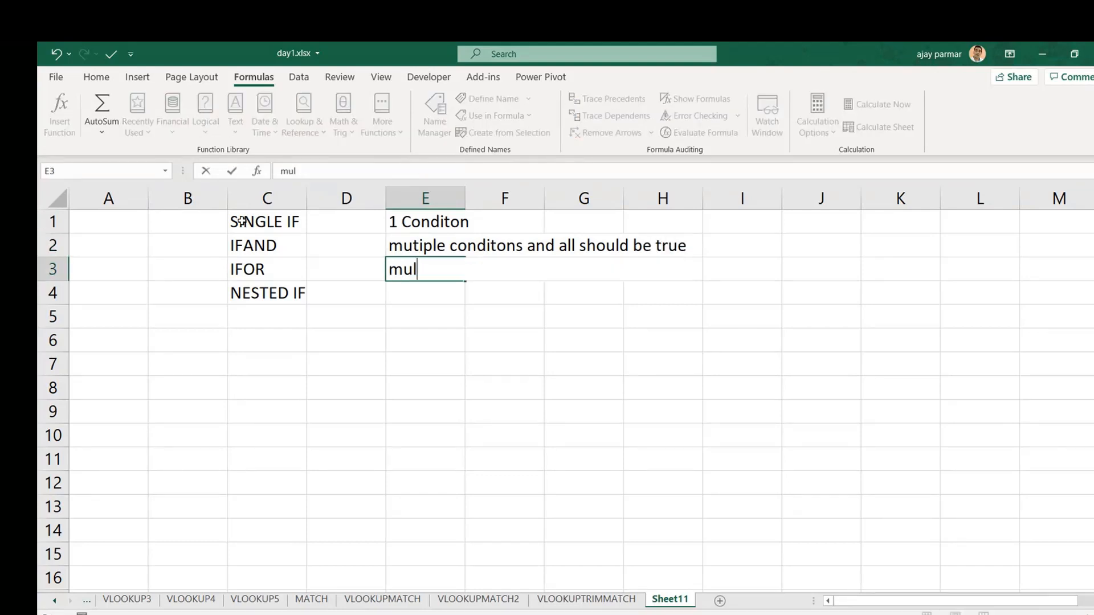
{"action": "type", "text": "tiple condi"}
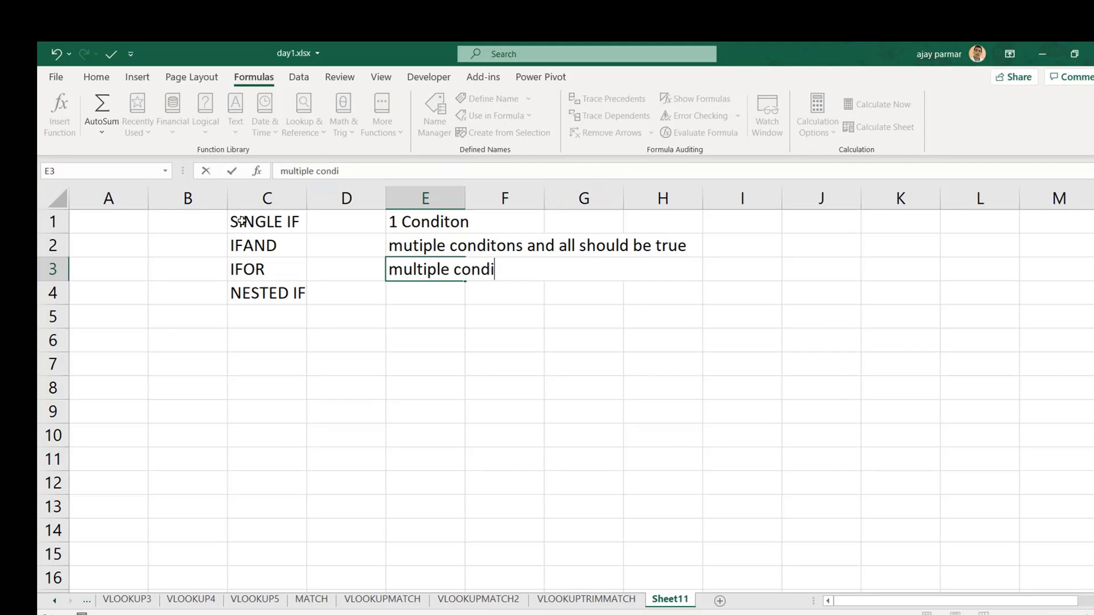
{"action": "type", "text": "tons and an"}
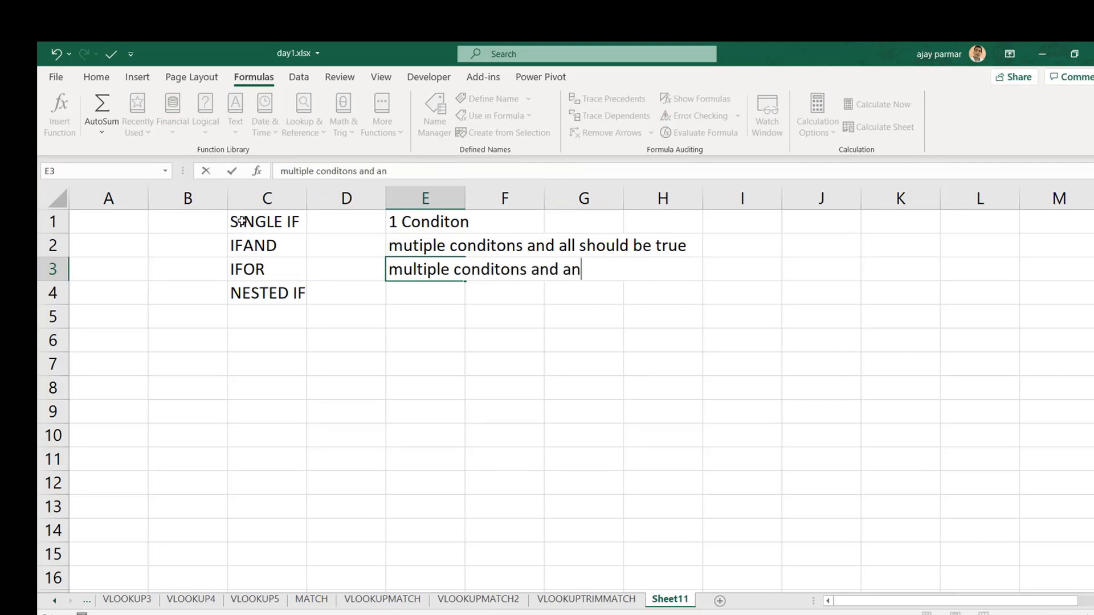
{"action": "type", "text": "y of the cond"}
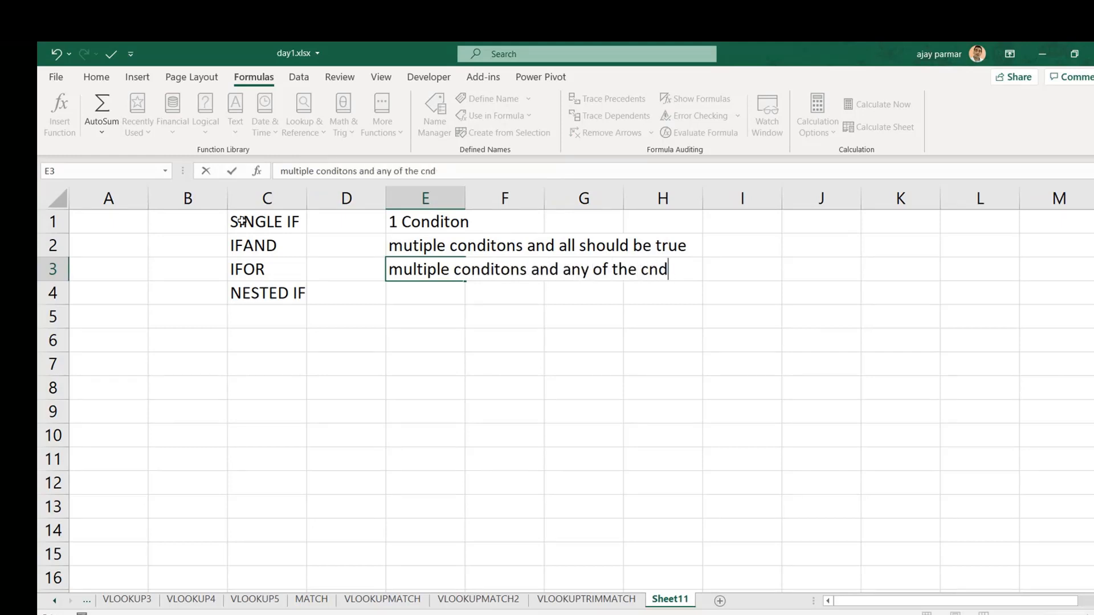
{"action": "key", "text": "BackSpace"}
{"action": "key", "text": "BackSpace"}
{"action": "type", "text": "onditioncan"}
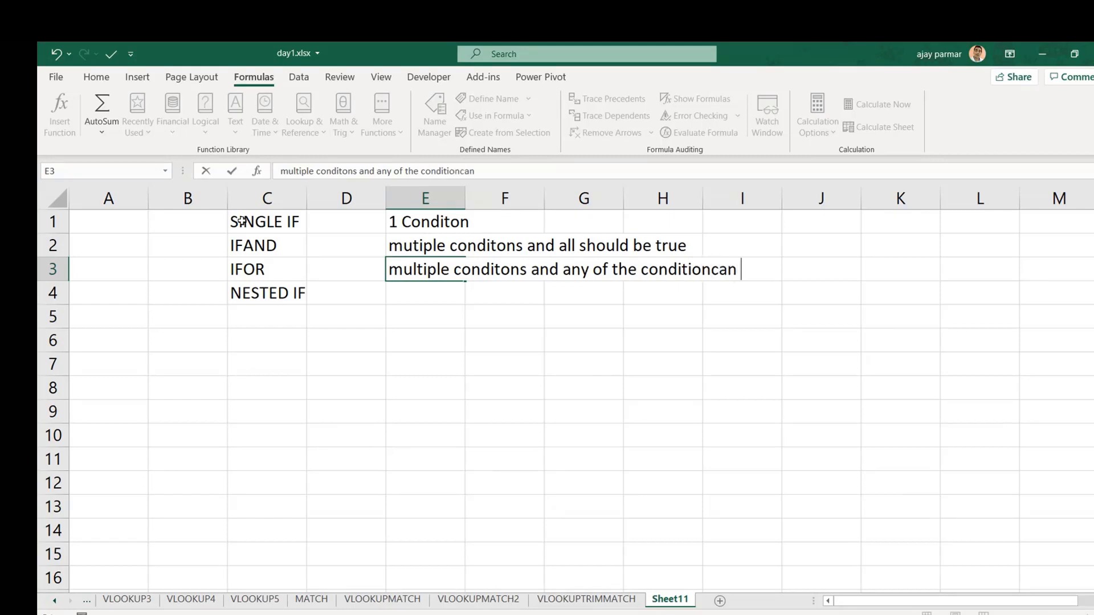
{"action": "key", "text": "BackSpace"}
{"action": "key", "text": "BackSpace"}
{"action": "key", "text": "BackSpace"}
{"action": "type", "text": "can be true"}
{"action": "key", "text": "Return"}
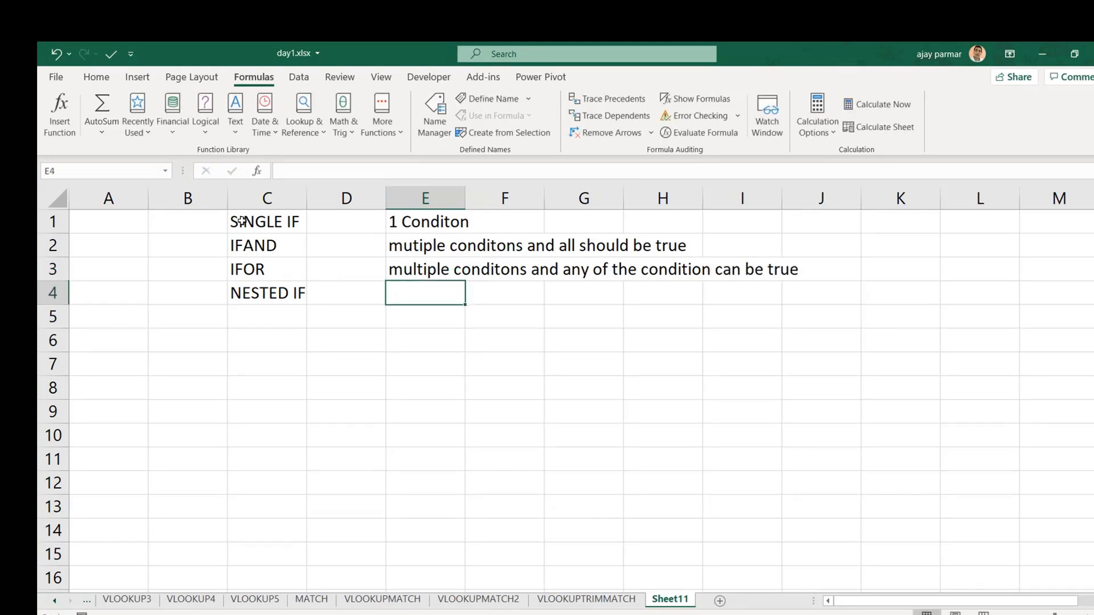
Step: Enter the NESTED IF description "one condition inside another condition" in E4
{"action": "type", "text": "one consi"}
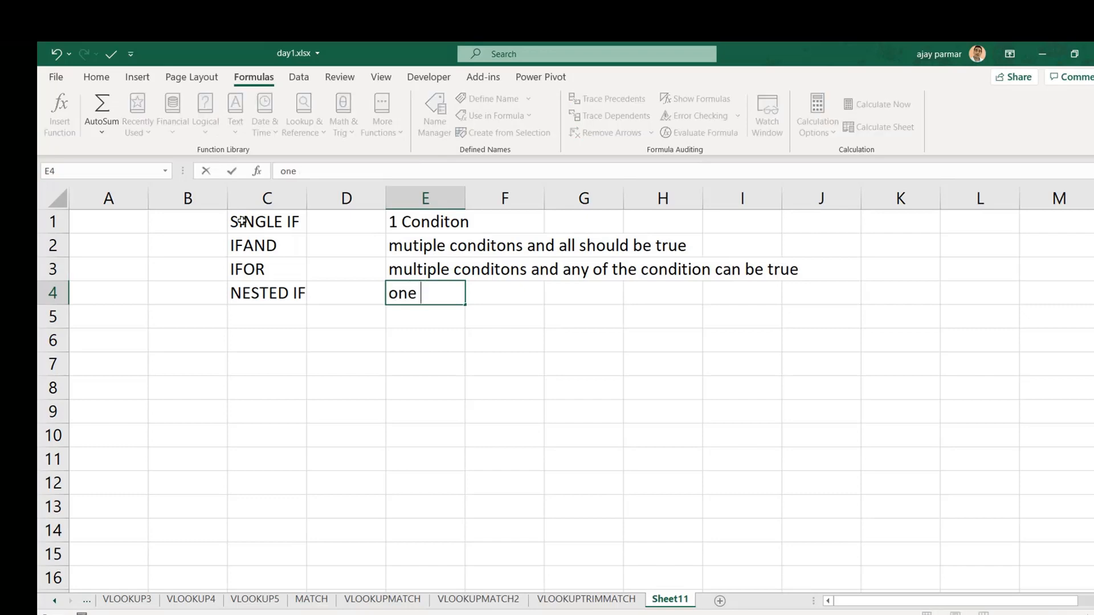
{"action": "key", "text": "BackSpace"}
{"action": "key", "text": "BackSpace"}
{"action": "type", "text": "ditio"}
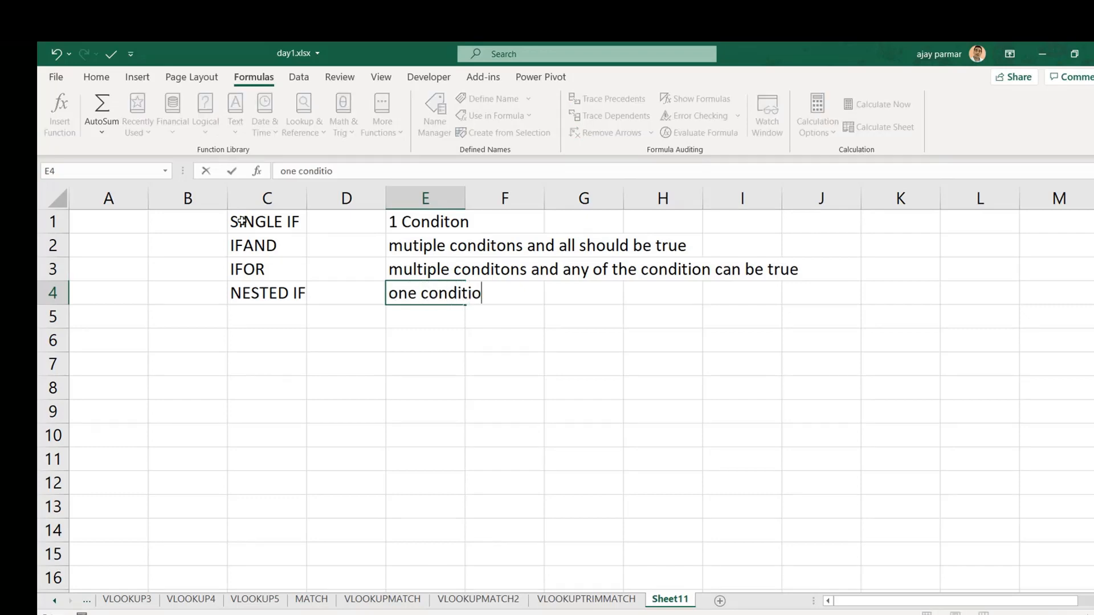
{"action": "type", "text": "n inside a"}
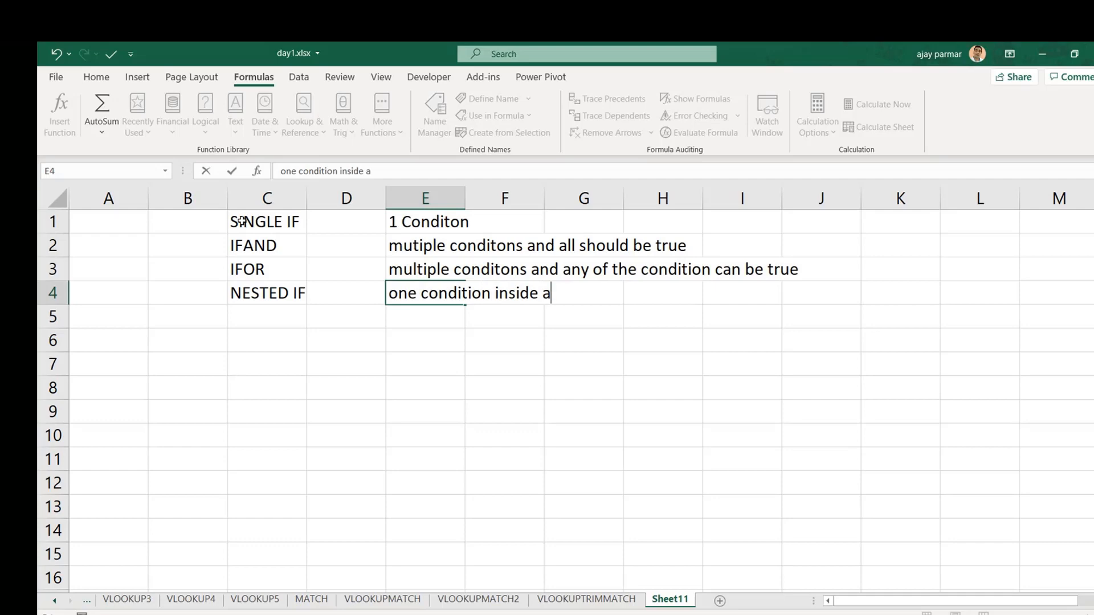
{"action": "type", "text": "nother condit"}
{"action": "type", "text": "ion"}
{"action": "key", "text": "Return"}
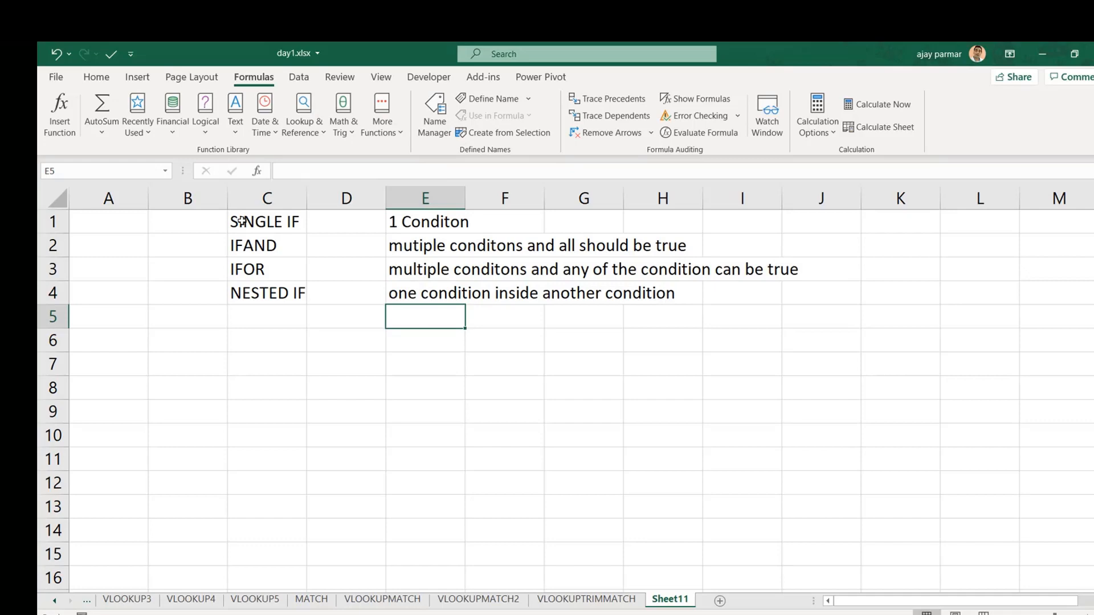
{"action": "left_click", "coordinate": [177, 332]}
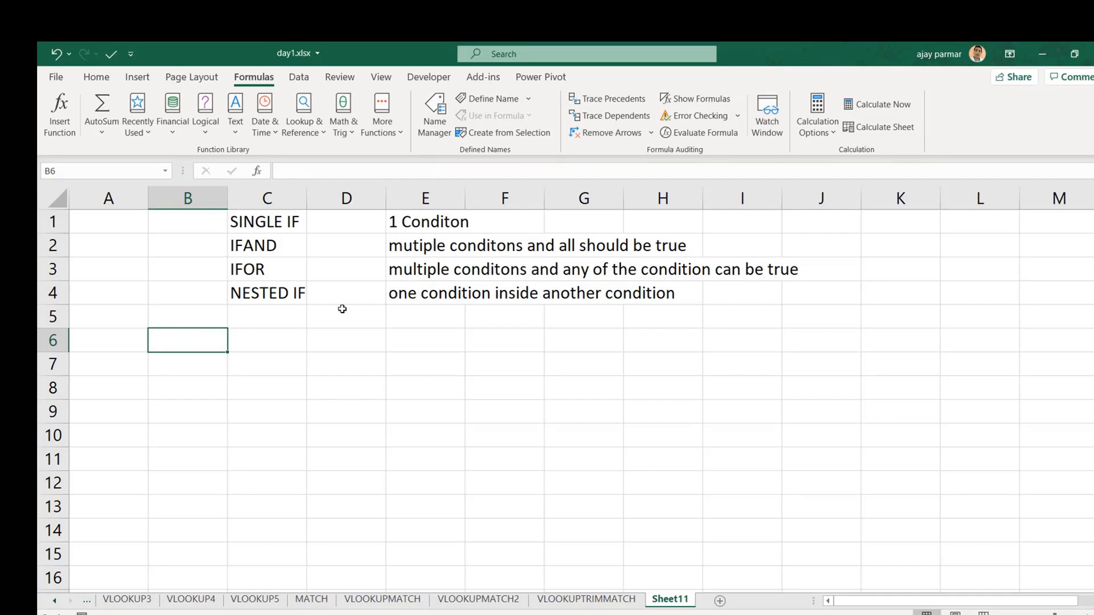
{"action": "left_click", "coordinate": [400, 338]}
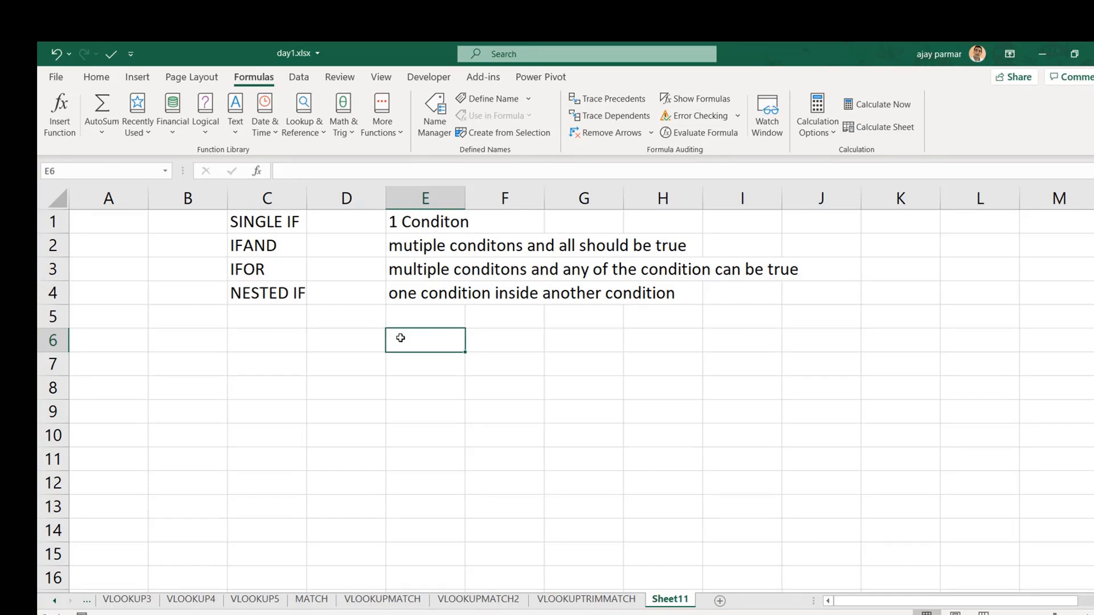
{"action": "left_click", "coordinate": [244, 361]}
{"action": "left_click", "coordinate": [164, 347]}
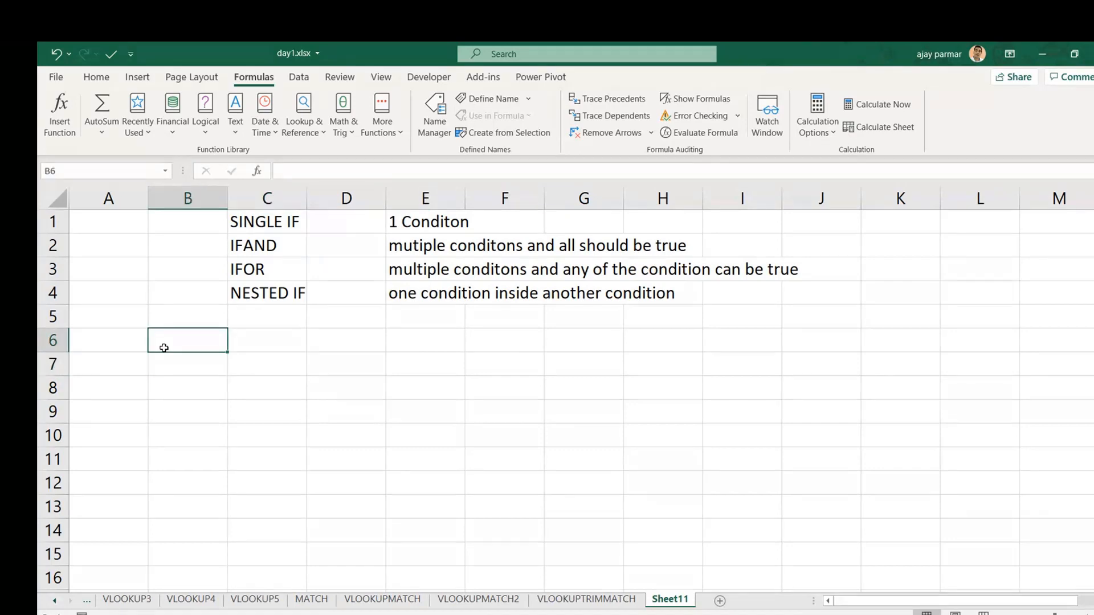